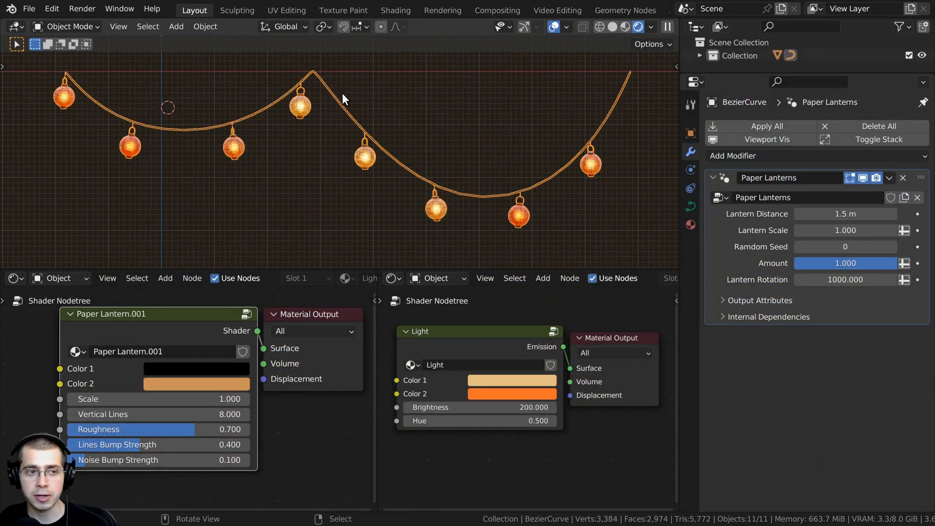
Select only the lantern string curve and enter Edit Mode on it.
key("alt+a")
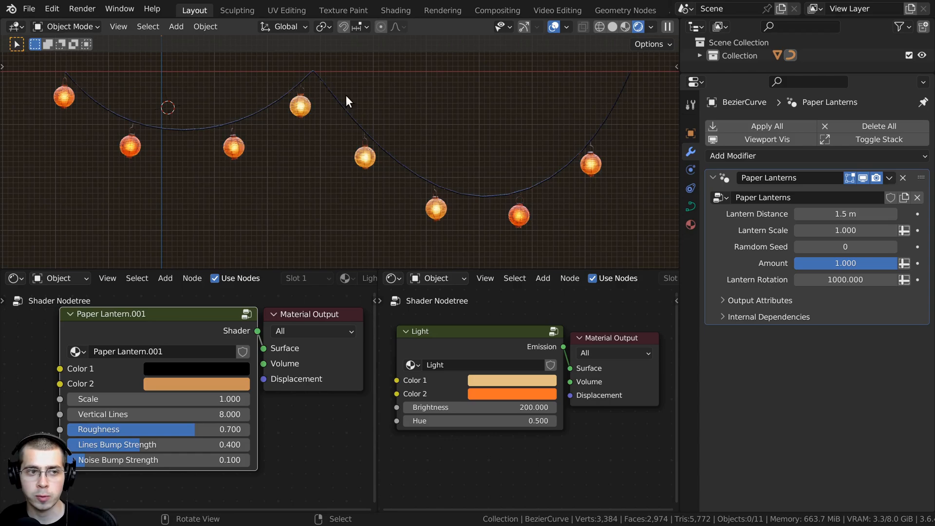
right_click(325, 78)
middle_click_drag(398, 153, 408, 166)
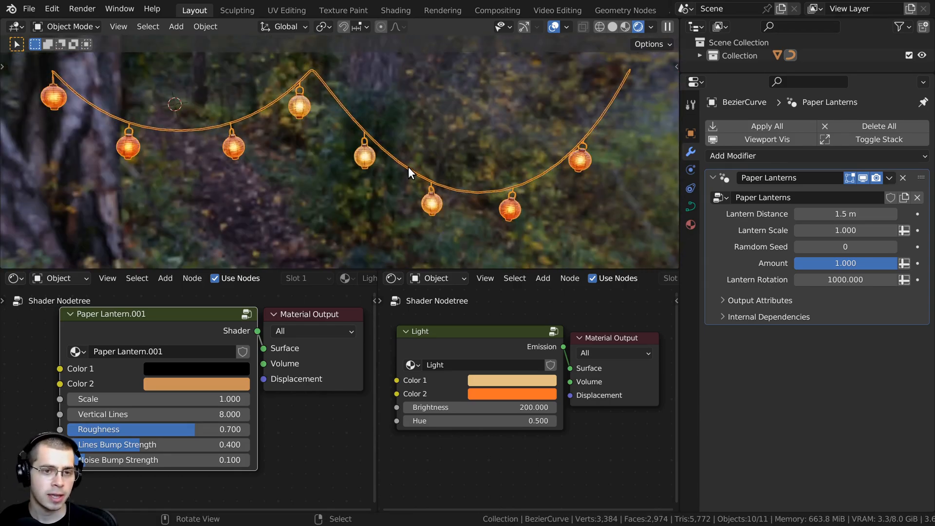
key("Tab")
scroll(501, 119, "down", 3)
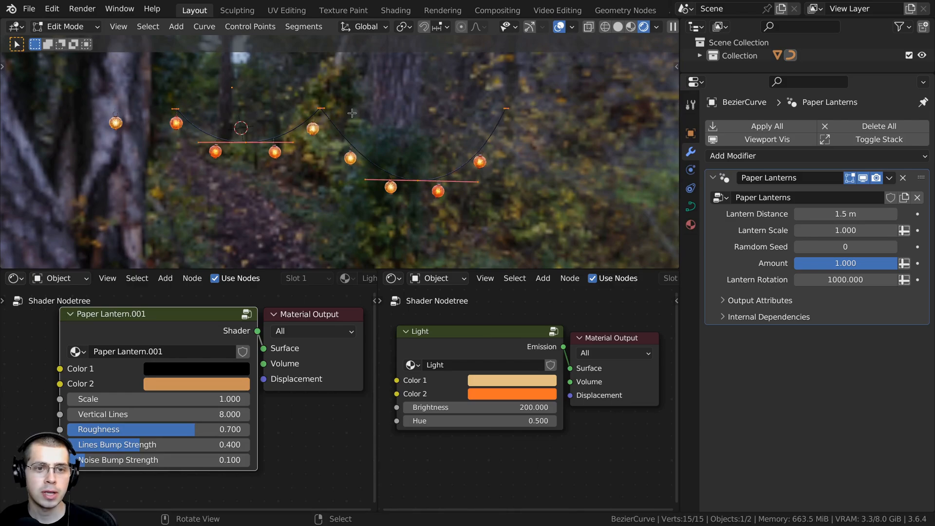
scroll(192, 74, "up", 1)
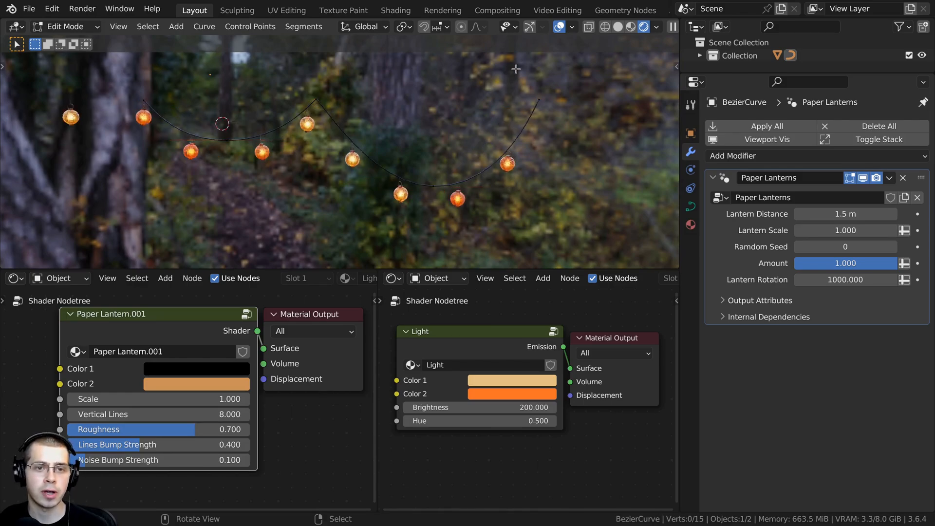
Try moving the control point at the far end of the lantern string, past the second swag.
middle_click_drag(516, 68, 514, 57)
right_click(501, 118)
key("g")
right_click(356, 189)
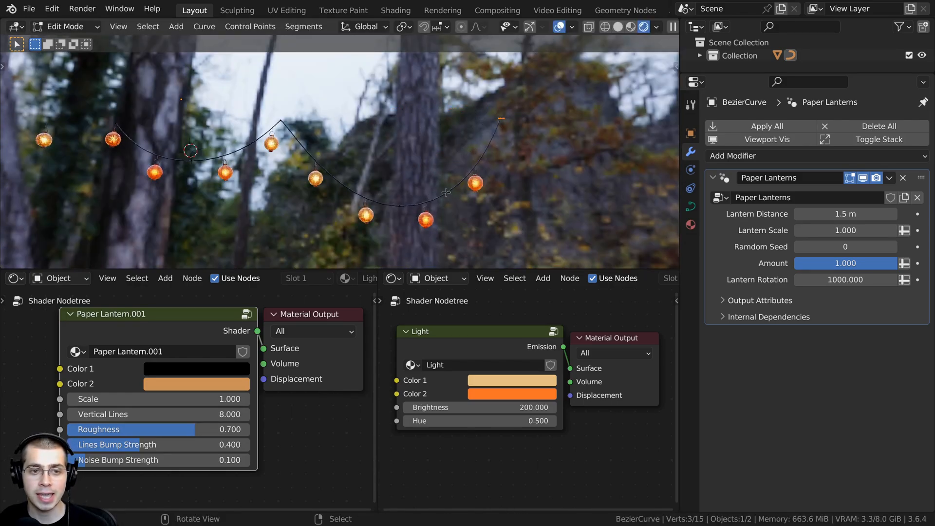
middle_click_drag(318, 206, 299, 132)
middle_click_drag(499, 160, 430, 178, "shift")
scroll(429, 168, "up", 2)
left_click_drag(312, 225, 226, 269)
middle_click_drag(297, 233, 304, 195, "shift")
scroll(312, 199, "down", 1)
key("g")
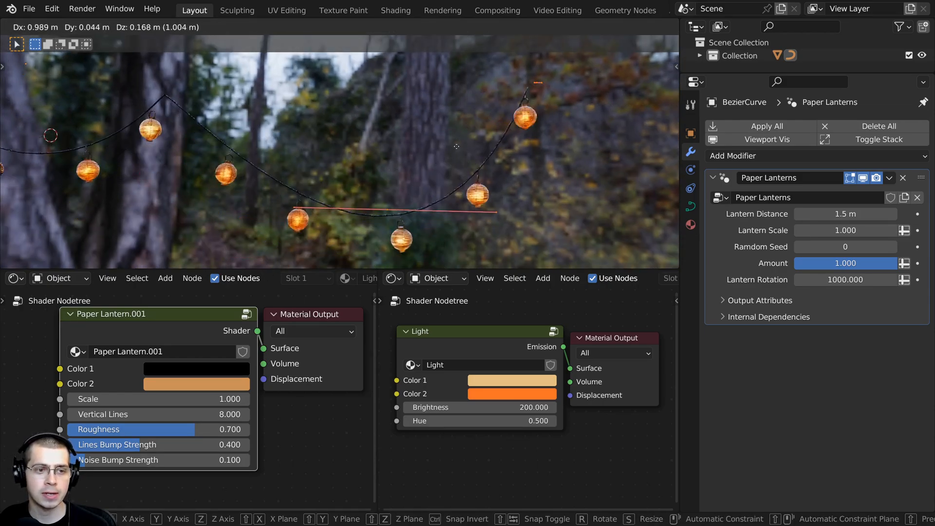
Try scaling and moving the lowest control point of the second swag.
right_click(355, 227)
key("s")
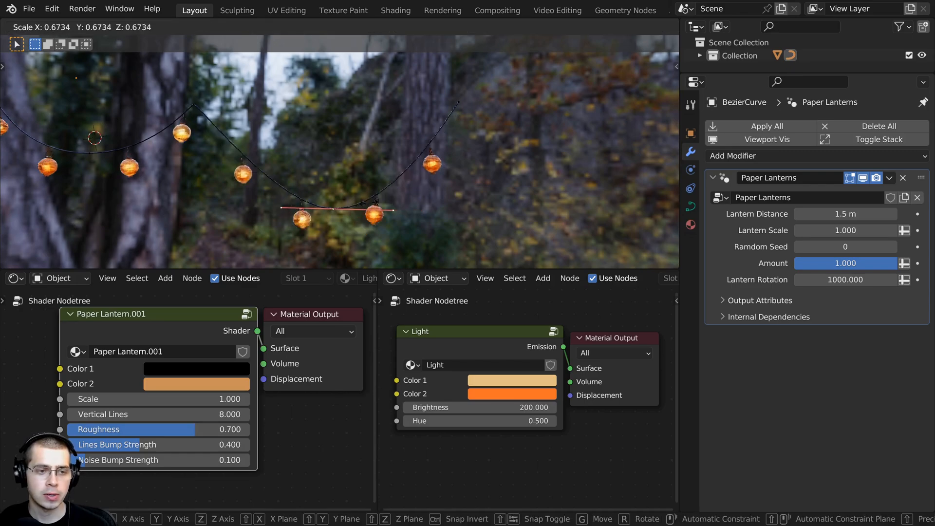
right_click(353, 222)
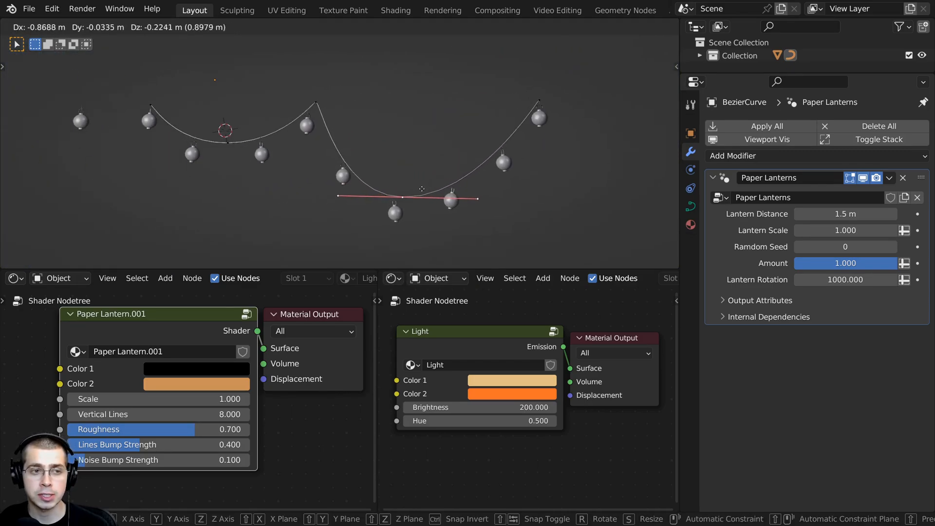
right_click(266, 136)
key("g")
right_click(305, 129)
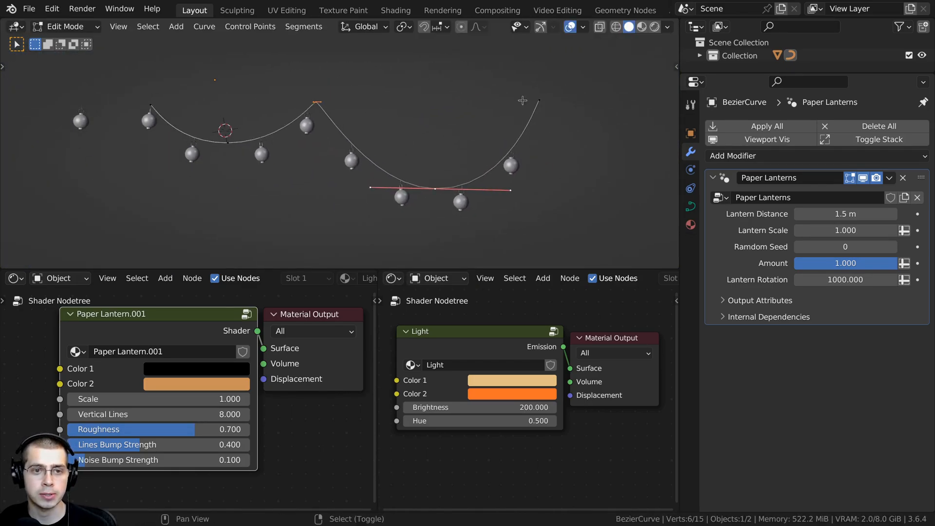
Extrude the end control point of the curve about 4.27 m along X and -3.13 m along Z to begin a third swag.
middle_click_drag(523, 97, 425, 116, "shift")
key("alt+a")
key("b")
left_click_drag(413, 81, 494, 175)
scroll(412, 145, "up", 2)
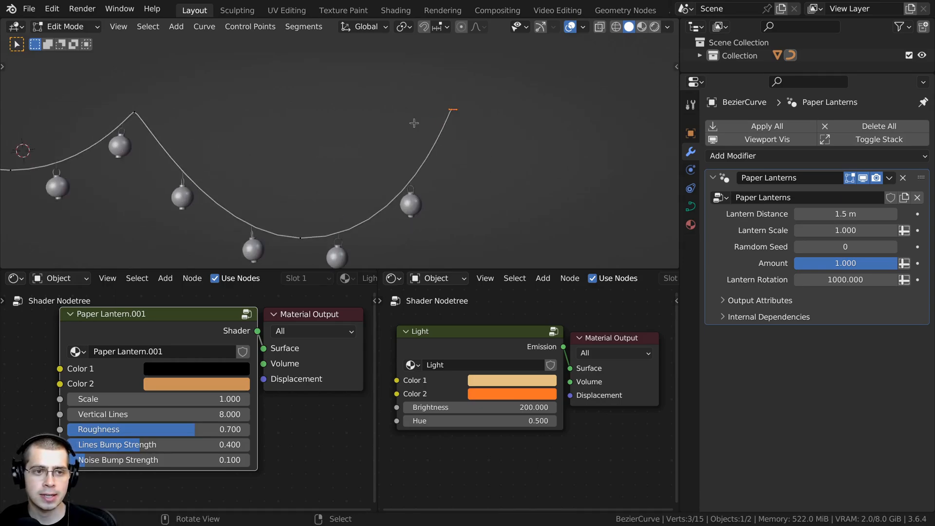
scroll(457, 146, "down", 2)
middle_click_drag(457, 148, 397, 81, "shift")
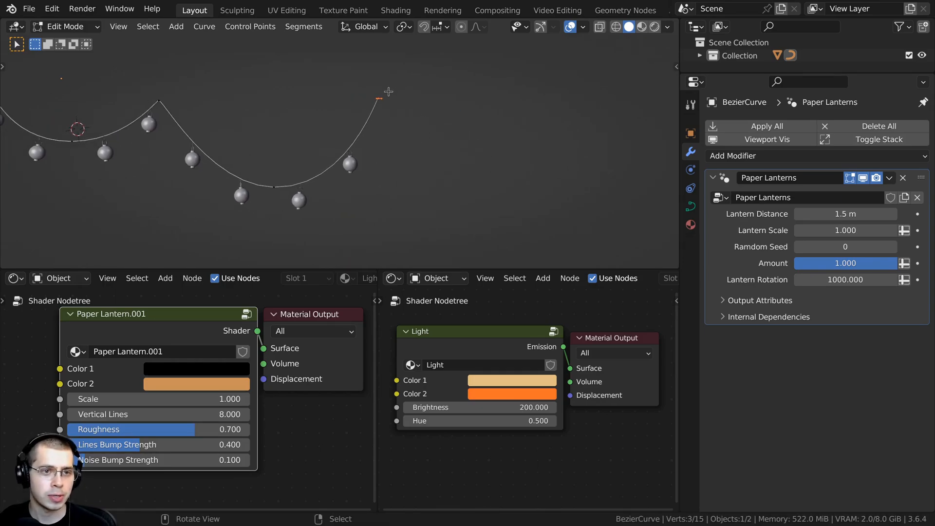
key("e")
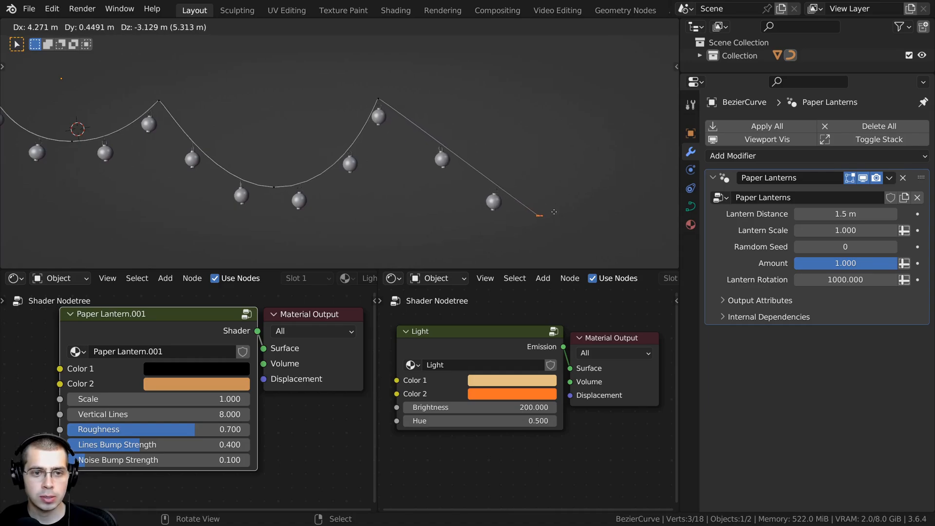
left_click(554, 211)
Enlarge and reposition the extruded point's handles to curve the segment, and shift the peak point between the second and third swags.
middle_click_drag(545, 205, 521, 203, "shift")
key("s")
left_click(298, 140)
key("g")
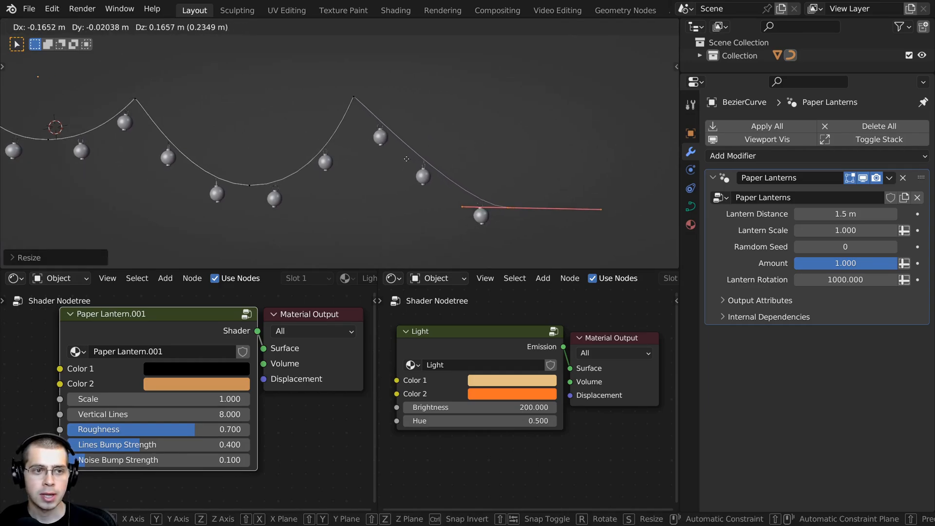
left_click(399, 156)
right_click(356, 95)
key("g")
left_click(383, 96)
Scale, move and rotate the third swag's lowest control point to shape a smooth sag.
right_click(503, 204)
scroll(554, 196, "down", 1)
key("s")
left_click(448, 128)
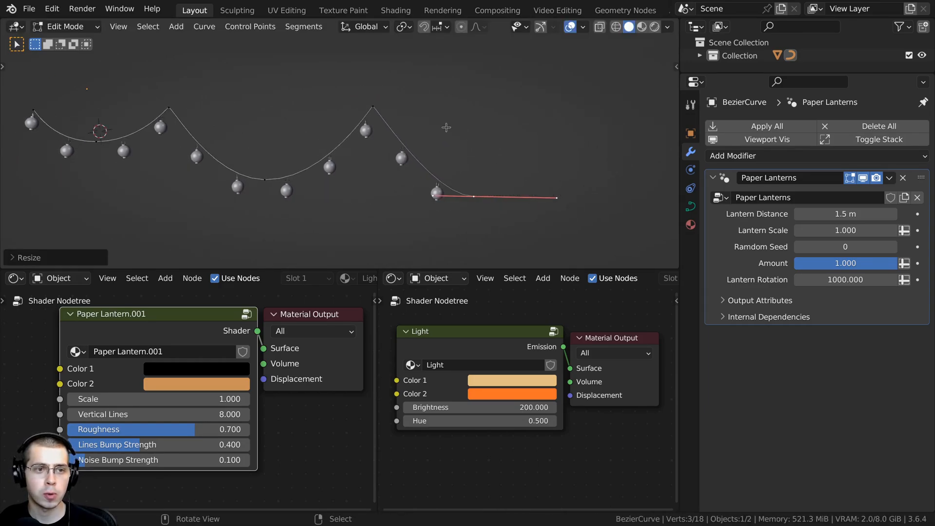
key("g")
left_click(478, 192)
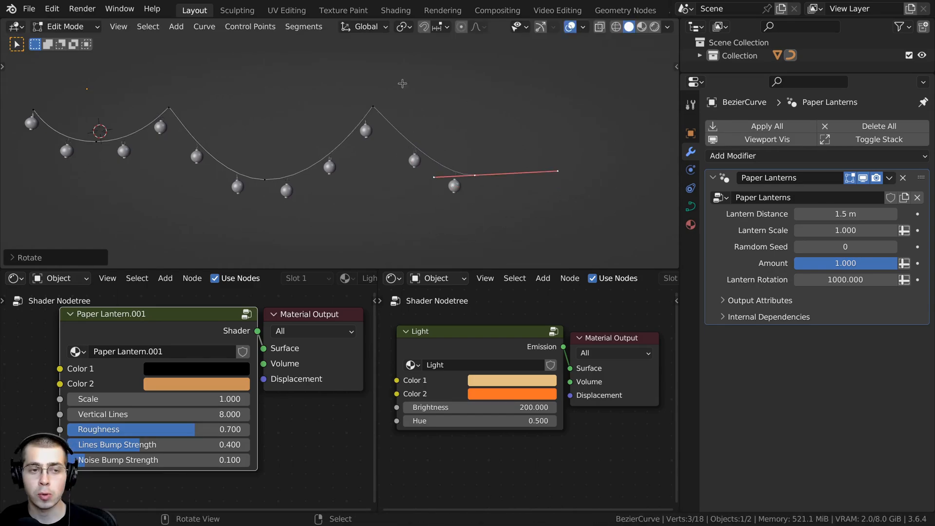
key("g")
left_click(445, 149)
key("r")
Try moving the whole lantern string object.
key("g")
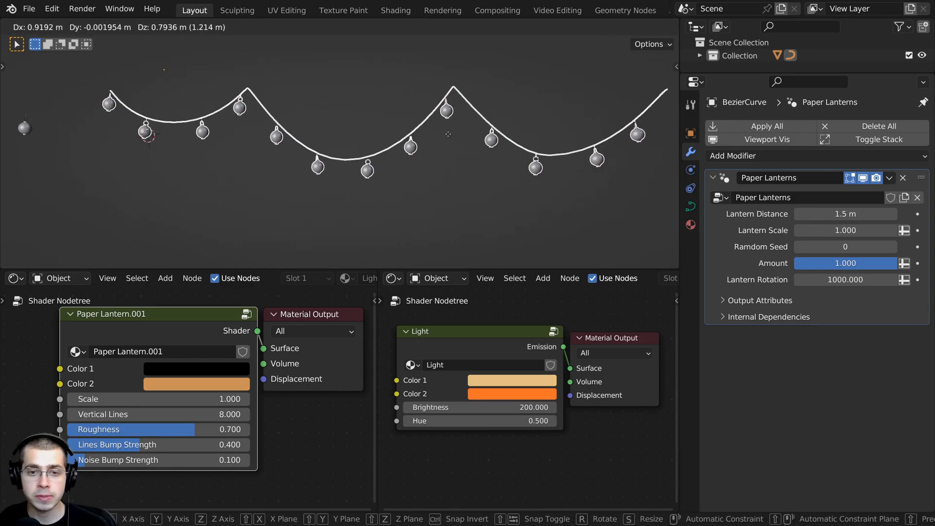
right_click(447, 136)
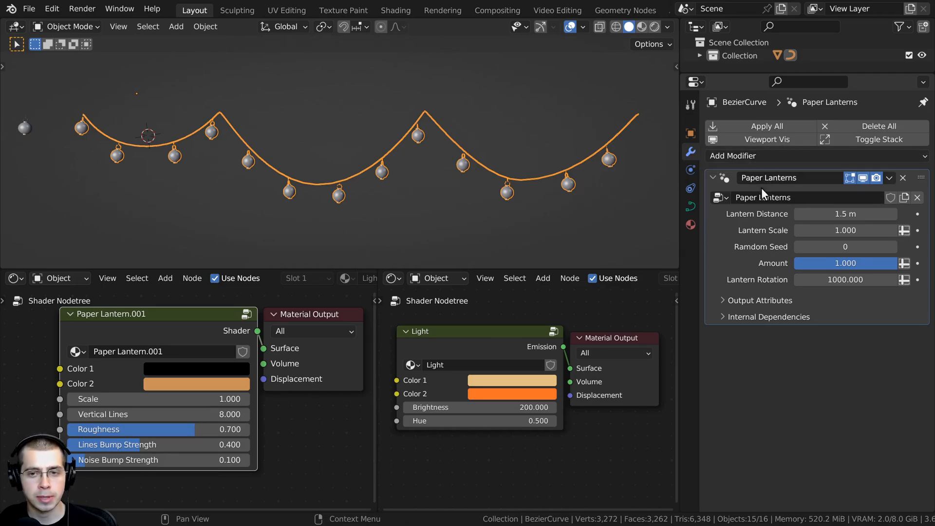
middle_click_drag(526, 184, 531, 184)
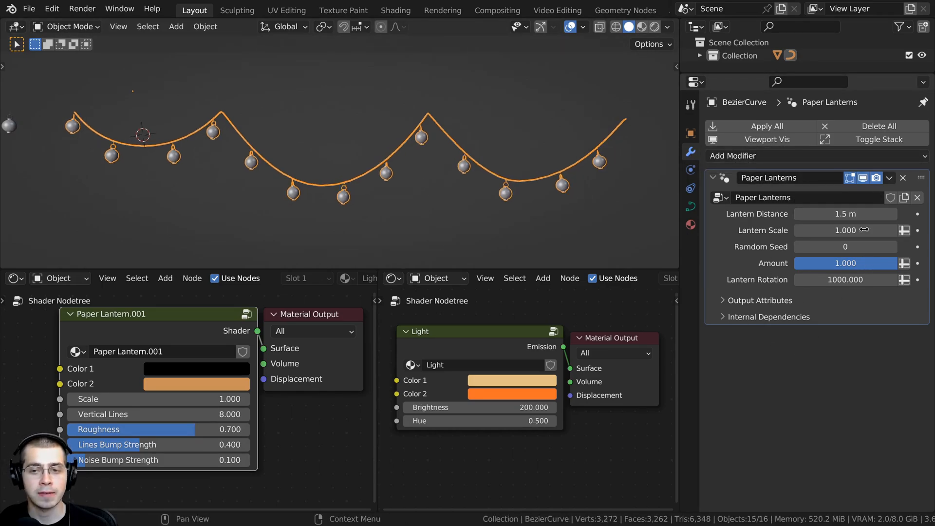
middle_click_drag(494, 138, 529, 145)
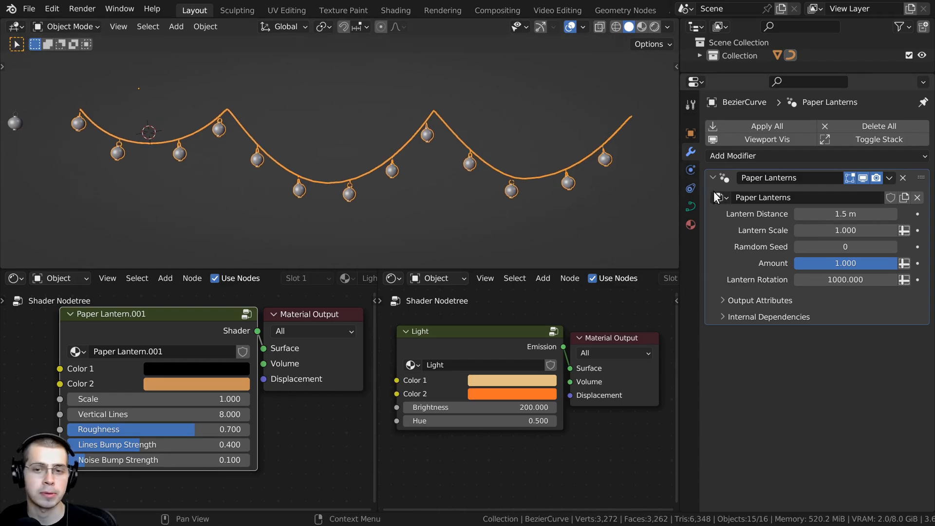
Try different Lantern Distance and Lantern Scale values in the Paper Lanterns modifier.
left_click_drag(831, 216, 858, 231)
right_click(831, 216)
right_click(838, 232)
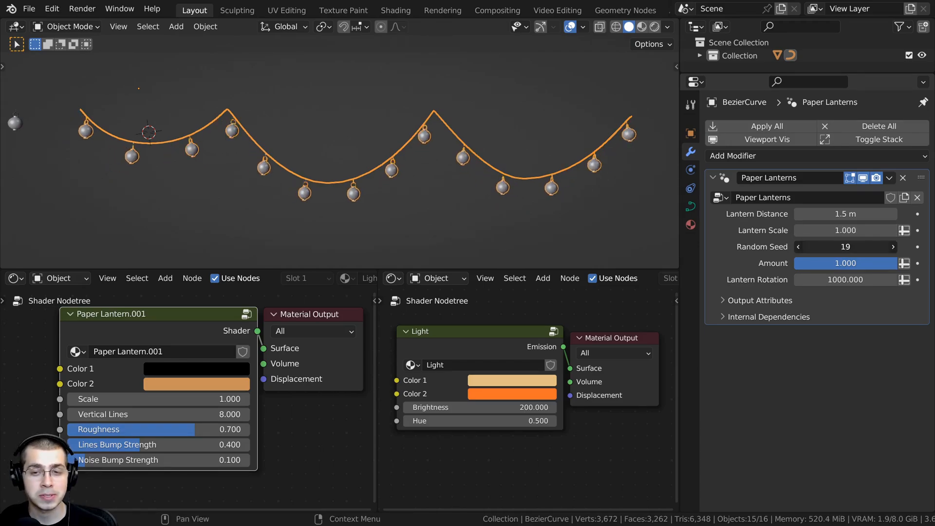
Try Random Seed values such as 19 and -28 and an Amount of 0.649 in the Paper Lanterns modifier.
mouse_move(841, 247)
left_mouse_down()
mouse_move(857, 247)
mouse_move(818, 246)
mouse_move(832, 247)
left_mouse_up()
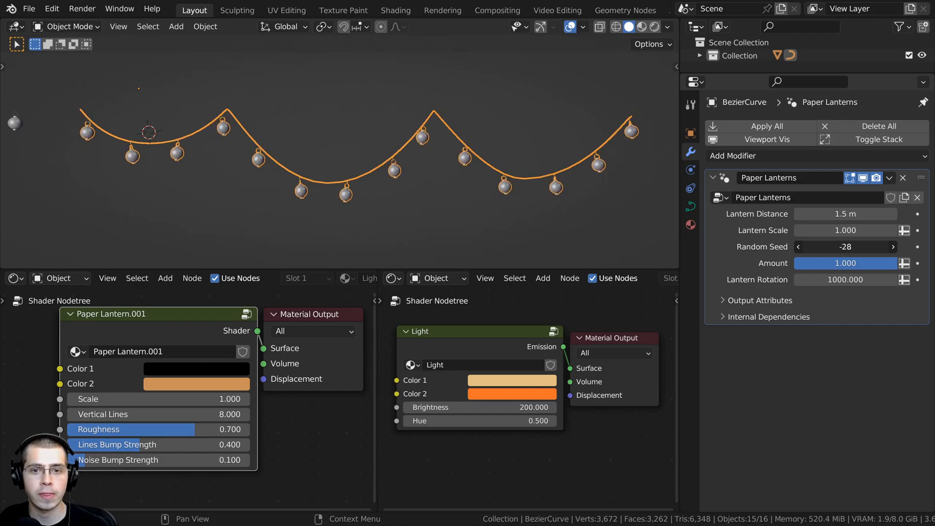
right_click(846, 247)
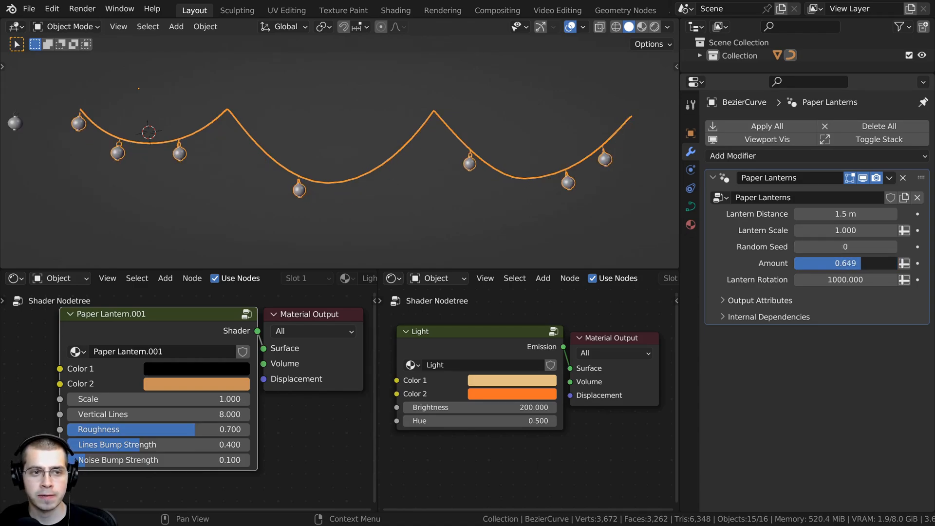
left_click_drag(889, 263, 847, 279)
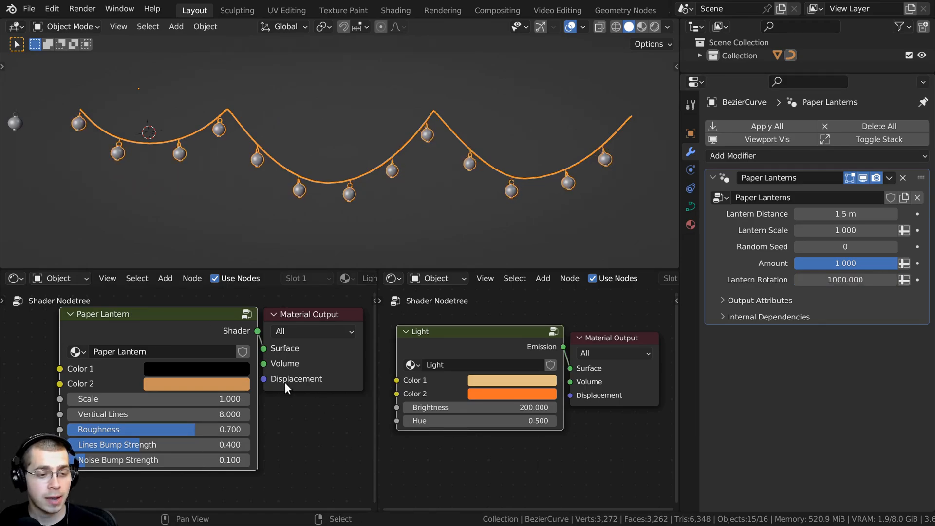
Try a different brightness for Color 1 of the Paper Lantern shader.
middle_click_drag(296, 364, 306, 366)
scroll(291, 366, "up", 1)
middle_click_drag(349, 191, 358, 191)
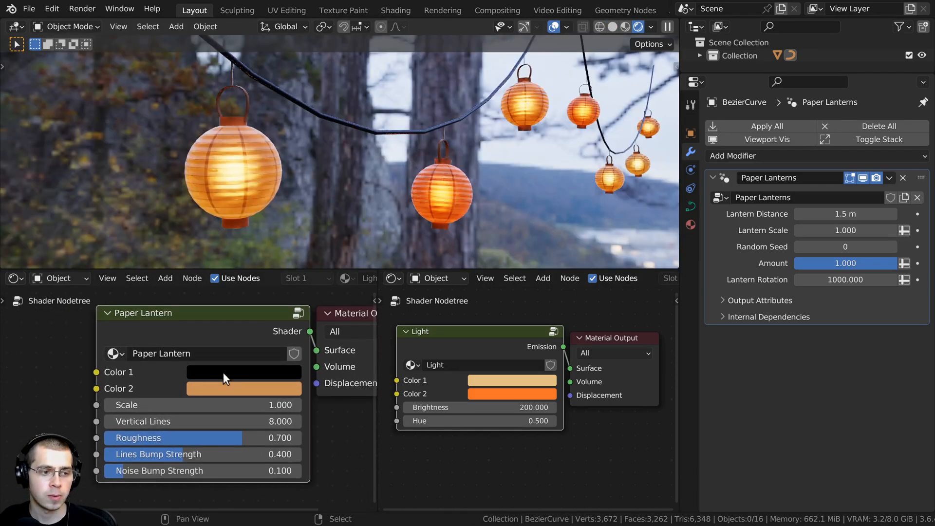
middle_click_drag(222, 374, 256, 374)
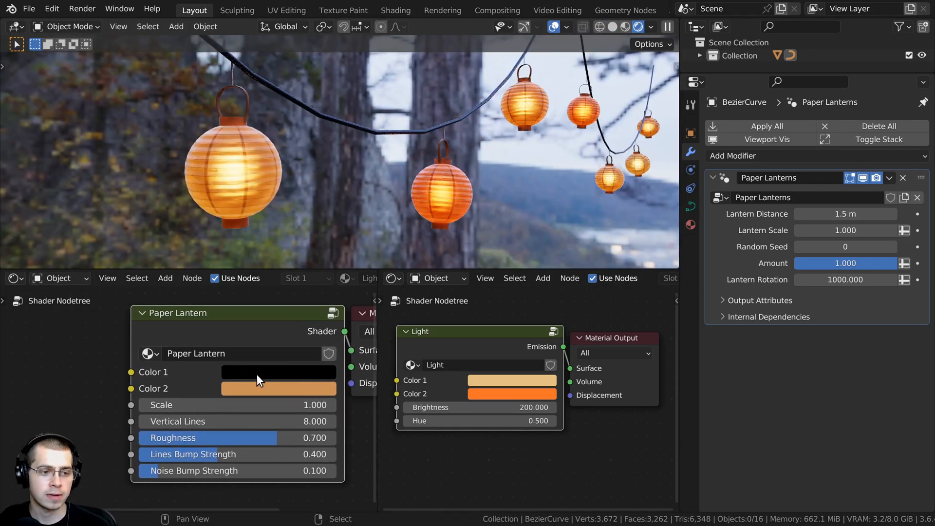
left_click(256, 374)
left_click_drag(349, 221, 344, 270)
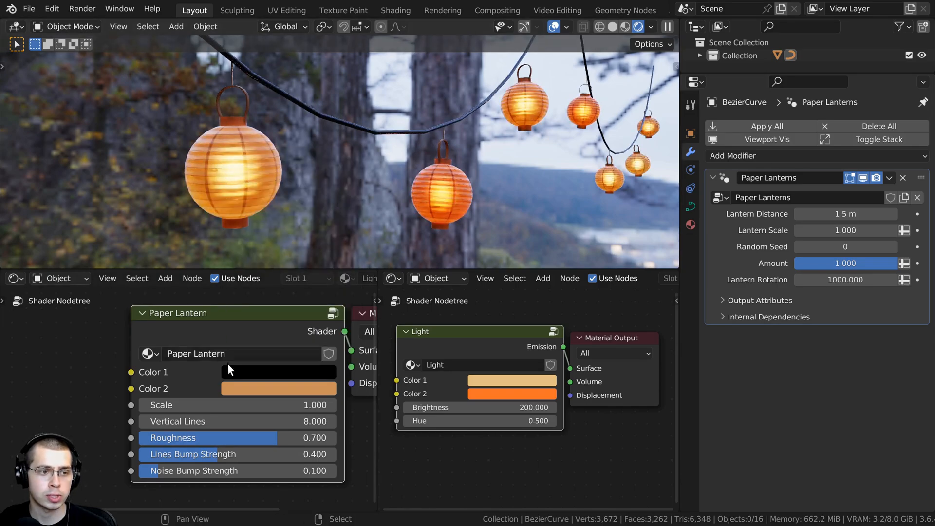
Try different hues for Color 2 of the Paper Lantern shader.
left_click(262, 389)
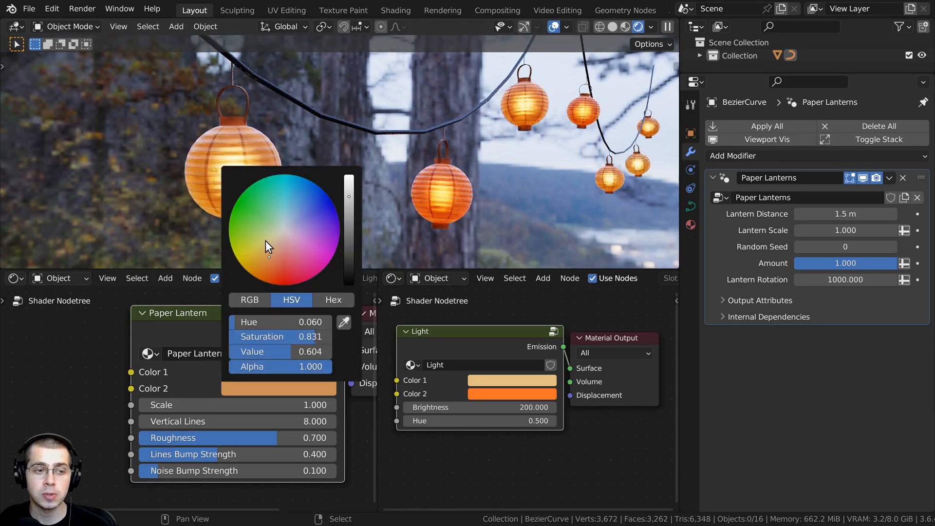
left_click_drag(265, 240, 285, 202)
right_click(285, 202)
Try different Scale, Vertical Lines and Roughness values on the Paper Lantern shader, including Scale 0.200 and Roughness 0.000.
mouse_move(195, 405)
left_mouse_down()
mouse_move(237, 405)
mouse_move(194, 405)
left_mouse_up()
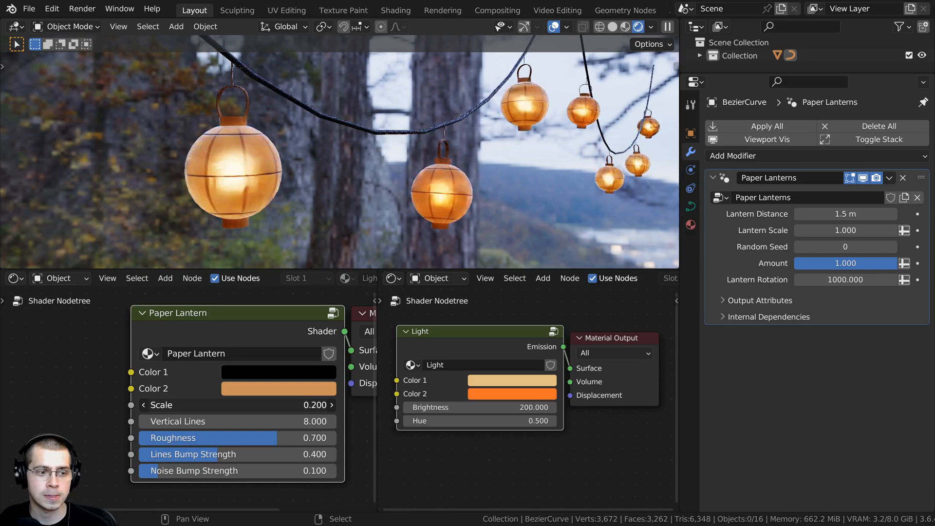
right_click(238, 406)
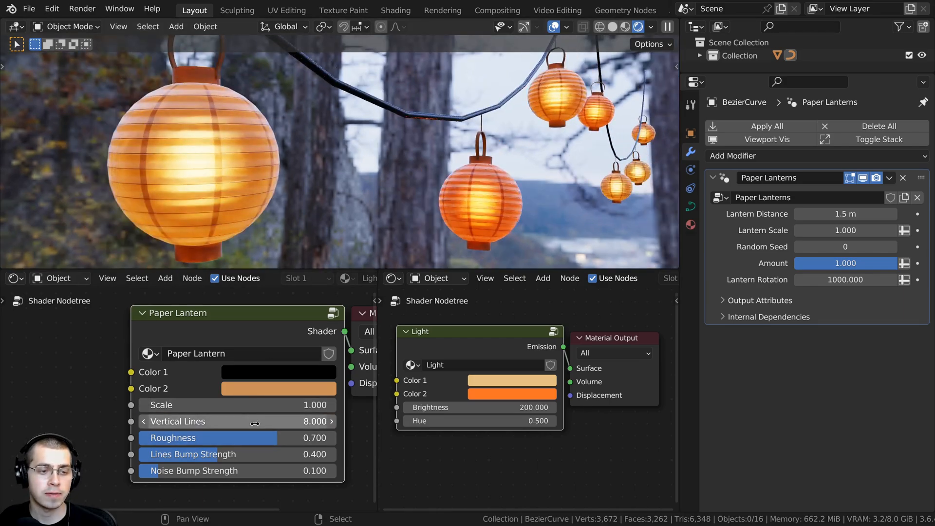
mouse_move(253, 422)
left_mouse_down()
mouse_move(228, 421)
mouse_move(322, 422)
mouse_move(155, 439)
mouse_move(284, 438)
mouse_move(138, 438)
left_mouse_up()
key("Escape")
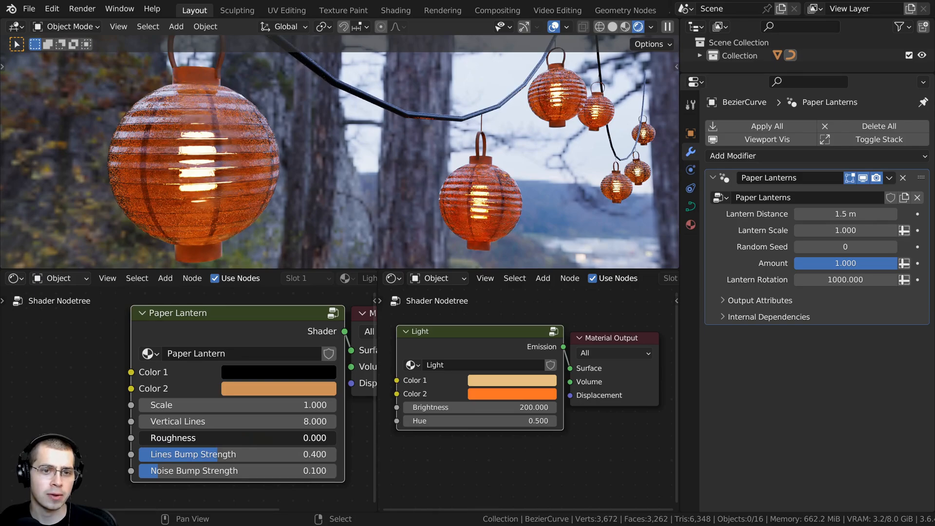
Try different Lines Bump Strength and Noise Bump Strength values on the Paper Lantern shader.
mouse_move(137, 439)
left_mouse_down()
mouse_move(301, 438)
mouse_move(261, 439)
mouse_move(277, 438)
mouse_move(282, 455)
mouse_move(138, 455)
mouse_move(338, 455)
left_mouse_up()
right_click(338, 455)
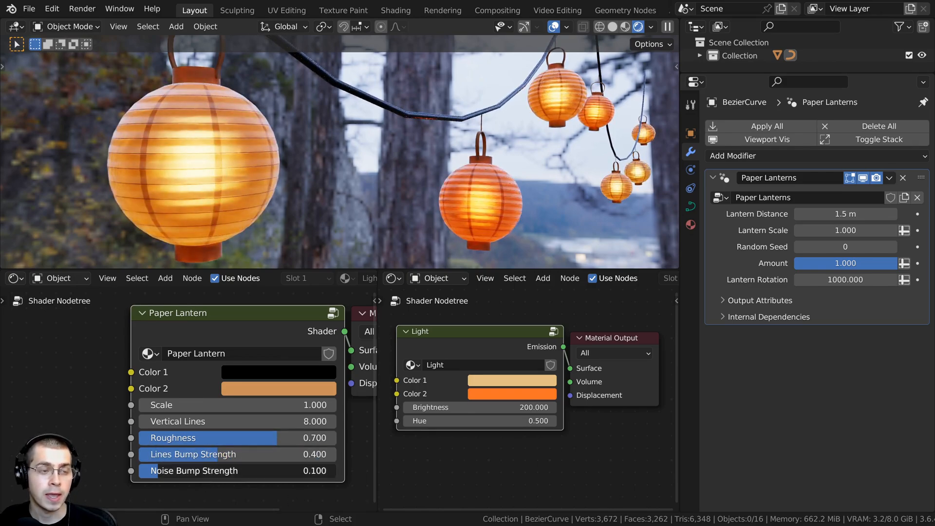
mouse_move(210, 471)
left_mouse_down()
mouse_move(338, 471)
mouse_move(212, 471)
left_mouse_up()
right_click(212, 471)
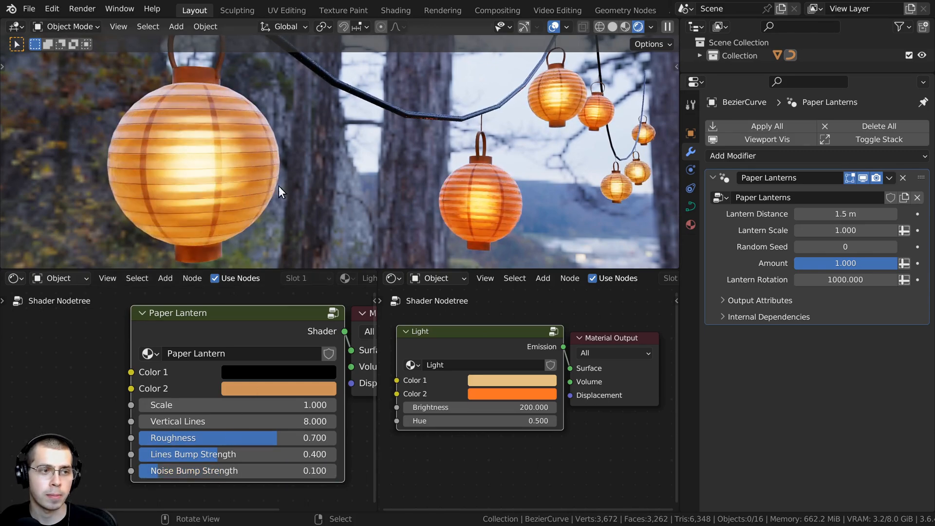
Try a different Color 1 on the Light shader.
scroll(430, 357, "up", 2)
mouse_move(499, 335)
left_mouse_down()
mouse_move(483, 337)
mouse_move(497, 342)
left_mouse_up()
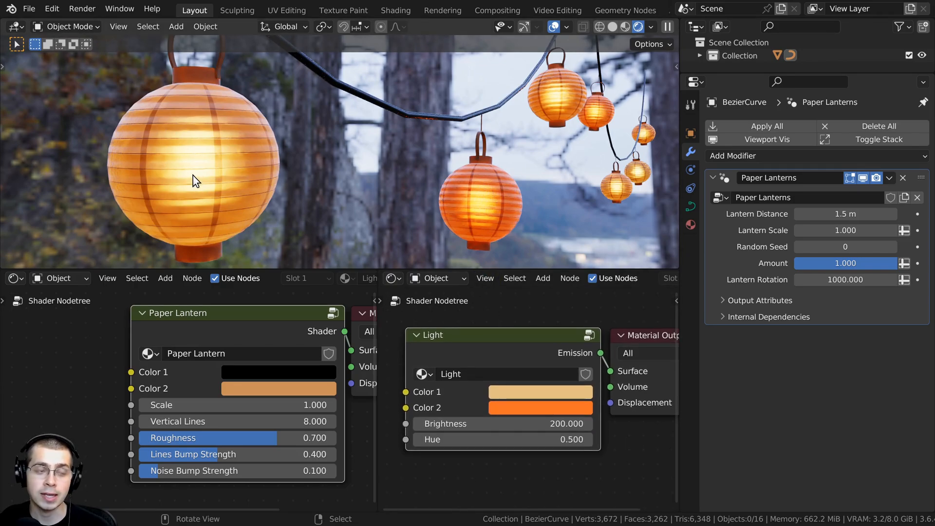
middle_click_drag(406, 341, 402, 338)
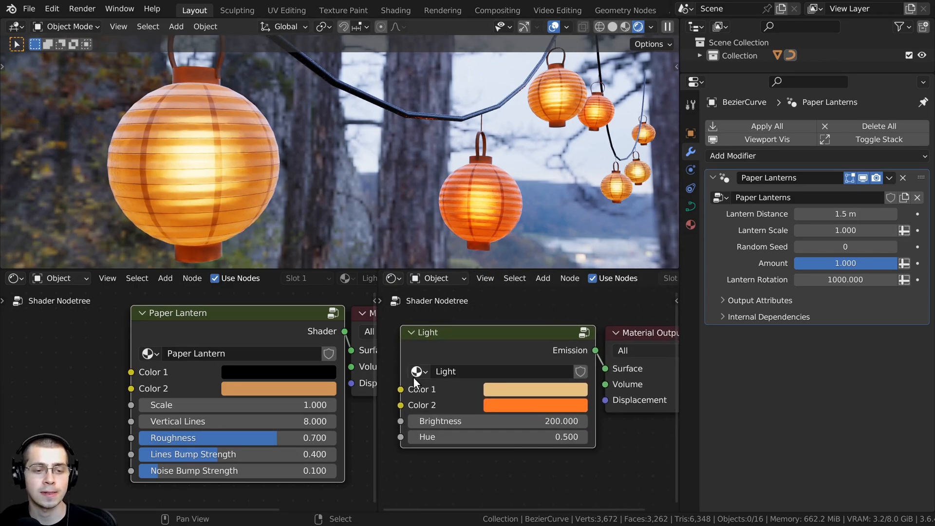
left_click(496, 389)
mouse_move(603, 205)
left_mouse_down()
mouse_move(606, 285)
mouse_move(606, 207)
left_mouse_up()
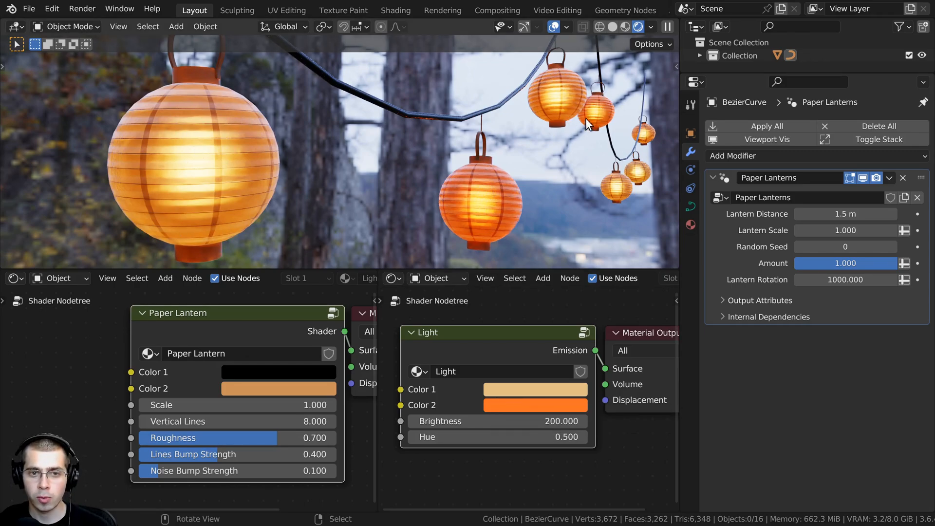
Try a green Color 1 with Hue 0.317 and a pure blue Color 2 on the Light shader.
left_click(497, 386)
left_click_drag(524, 243, 490, 227)
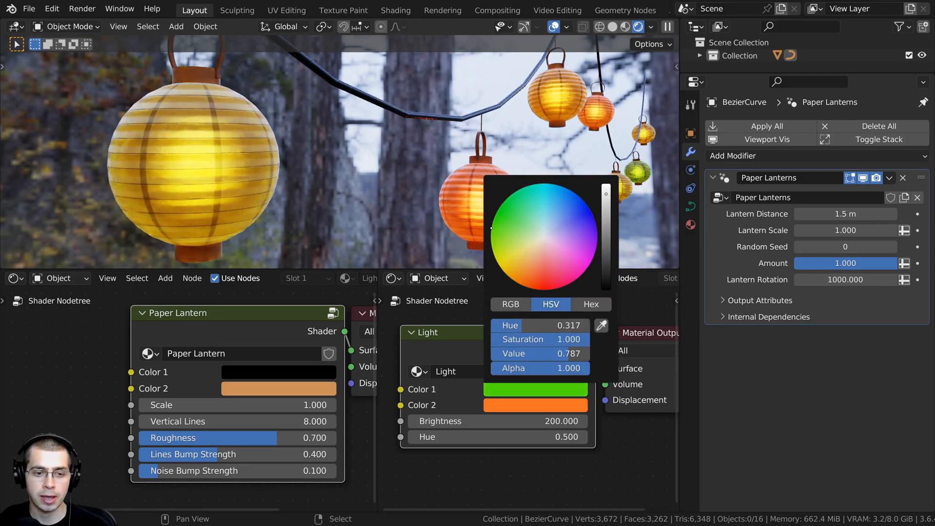
left_click(486, 405)
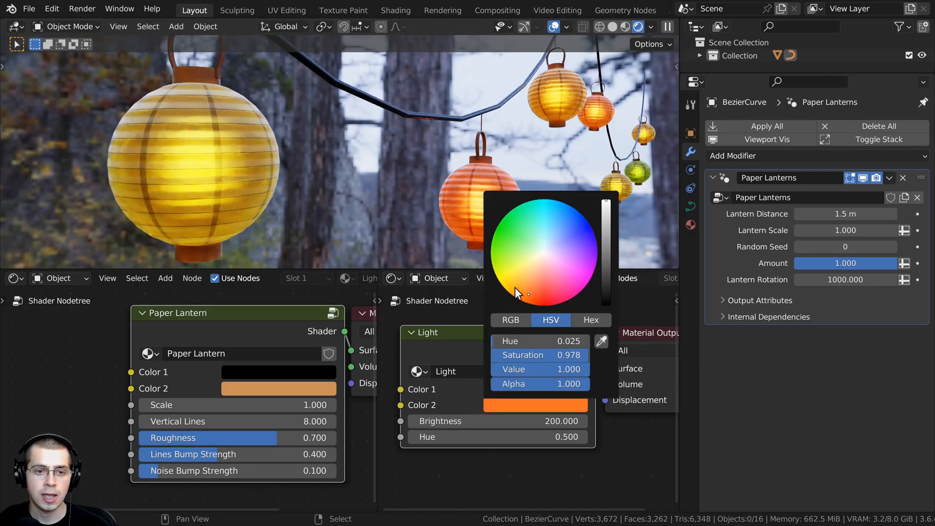
left_click(515, 287)
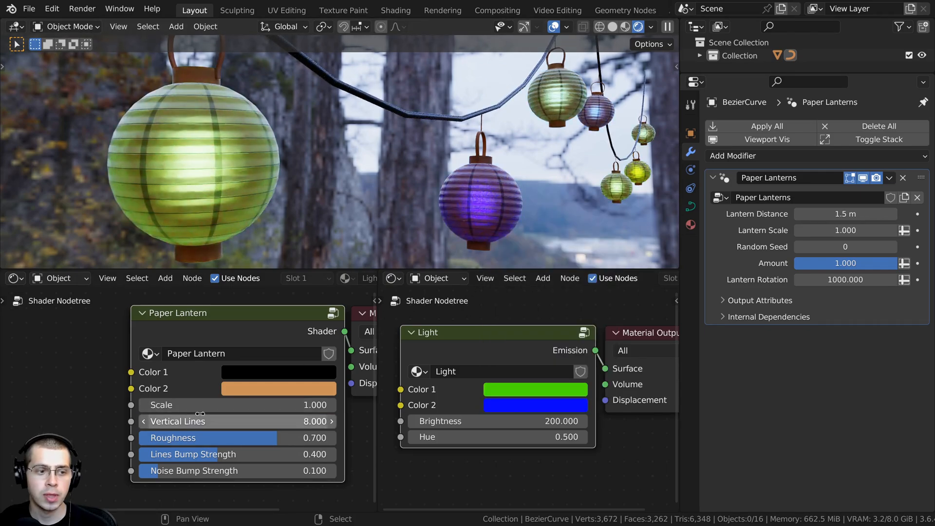
Try a pale grey Color 2 on the Paper Lantern shader, with Saturation 0.058 and Value 0.534.
left_click(245, 385)
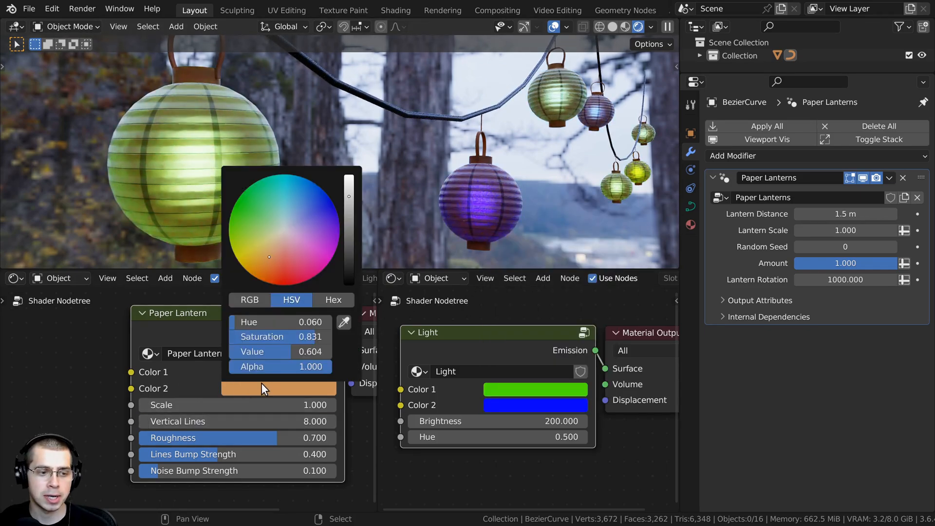
left_click(231, 392)
left_click(282, 239)
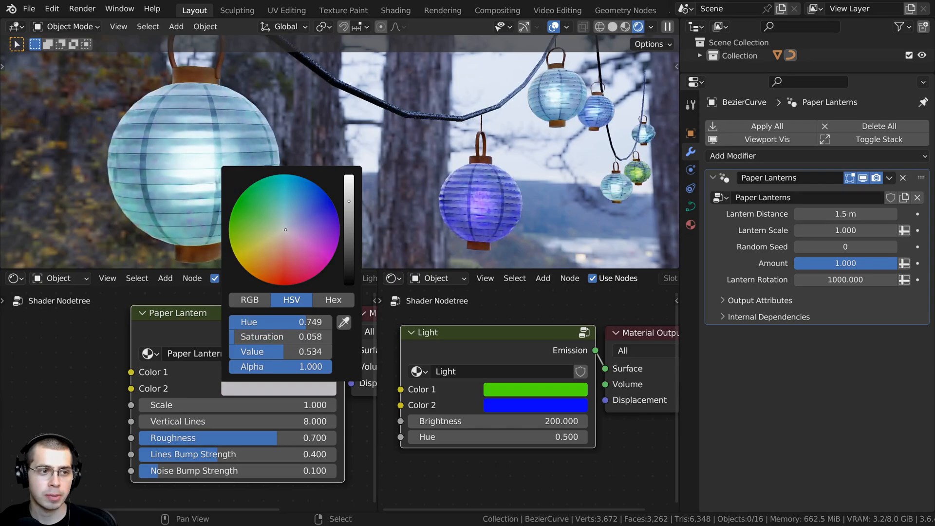
middle_click_drag(536, 126, 437, 76)
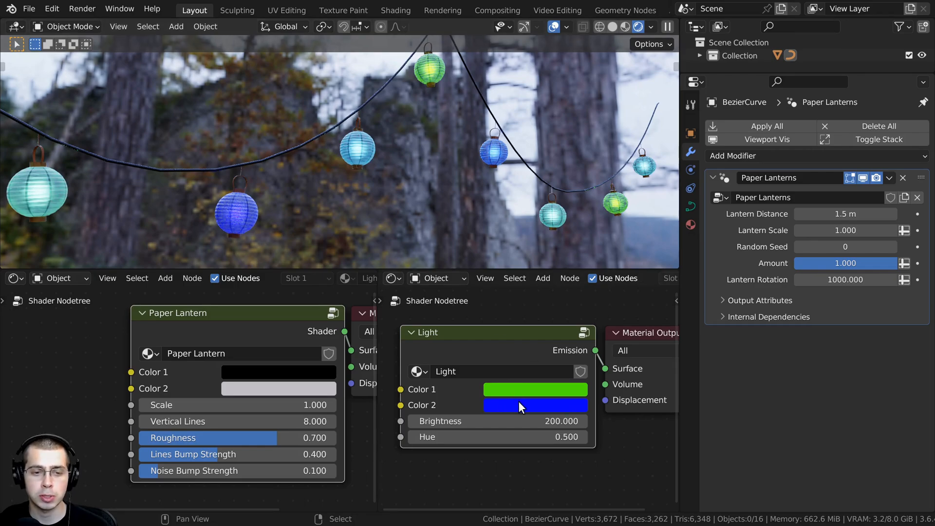
middle_click_drag(483, 215, 516, 168)
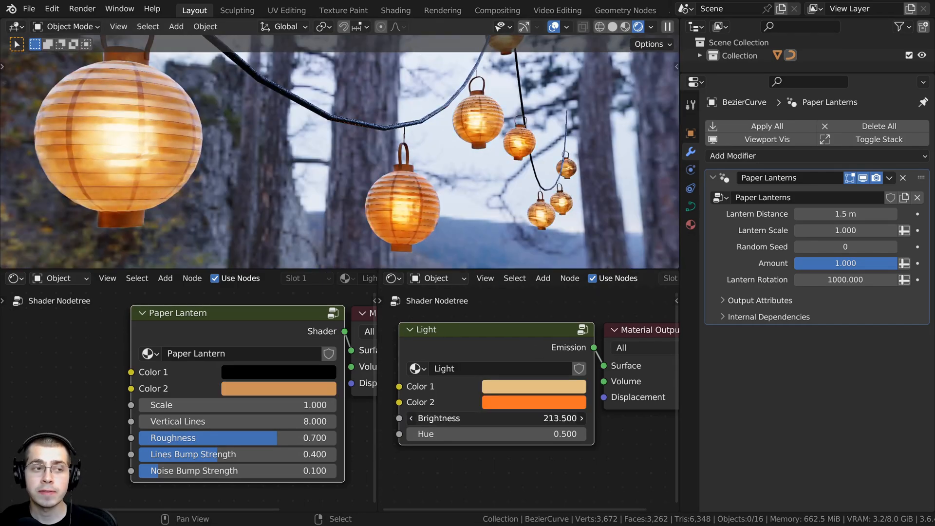
Try different Brightness and Hue values on the Light shader.
left_click_drag(487, 418, 428, 419)
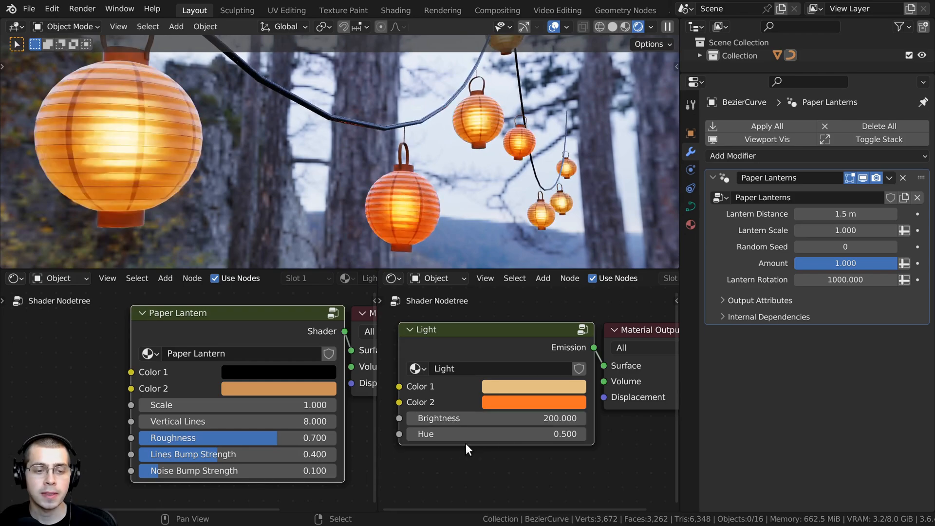
scroll(468, 448, "up", 1)
left_click_drag(456, 436, 395, 436)
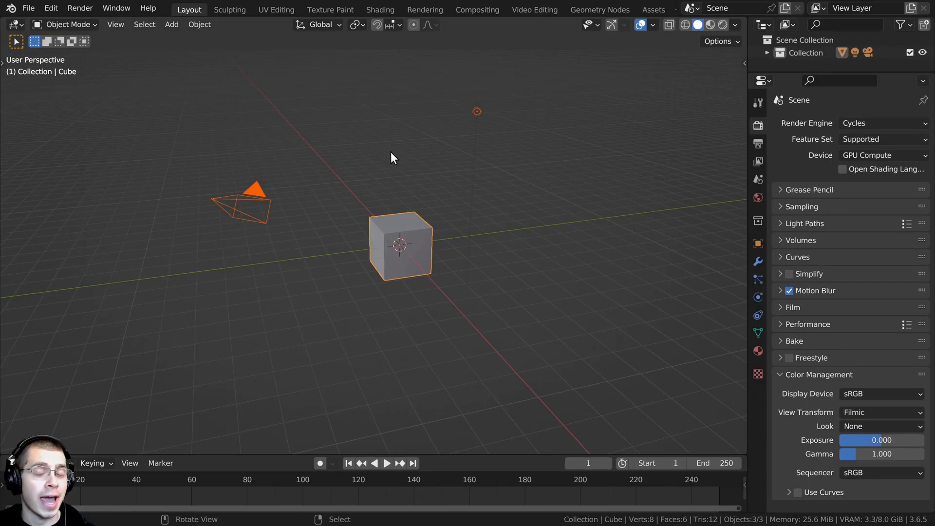
middle_click_drag(494, 148, 504, 147)
left_click(448, 103)
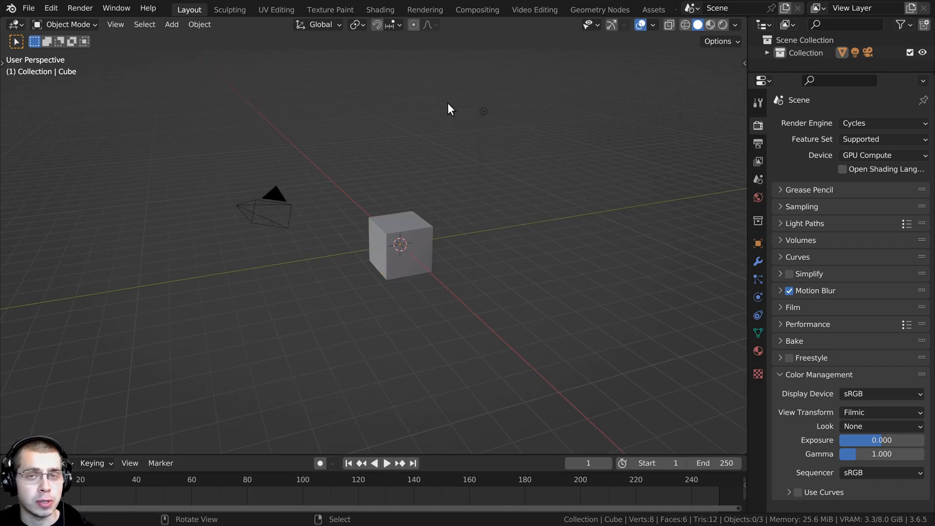
middle_click_drag(439, 121, 409, 96)
key("a")
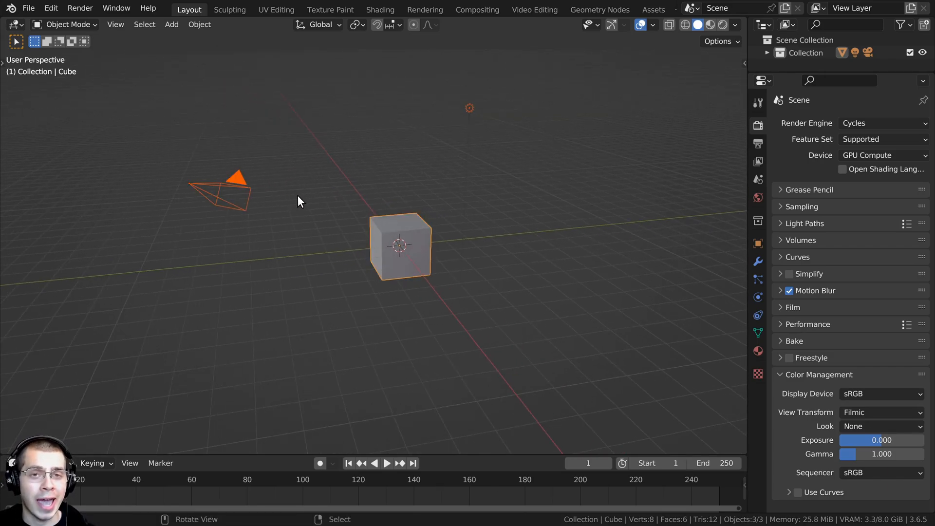
Append the Paper Lanterns Cord object from Paper Lanterns.blend into the default scene and inspect the lantern string.
left_click(30, 8)
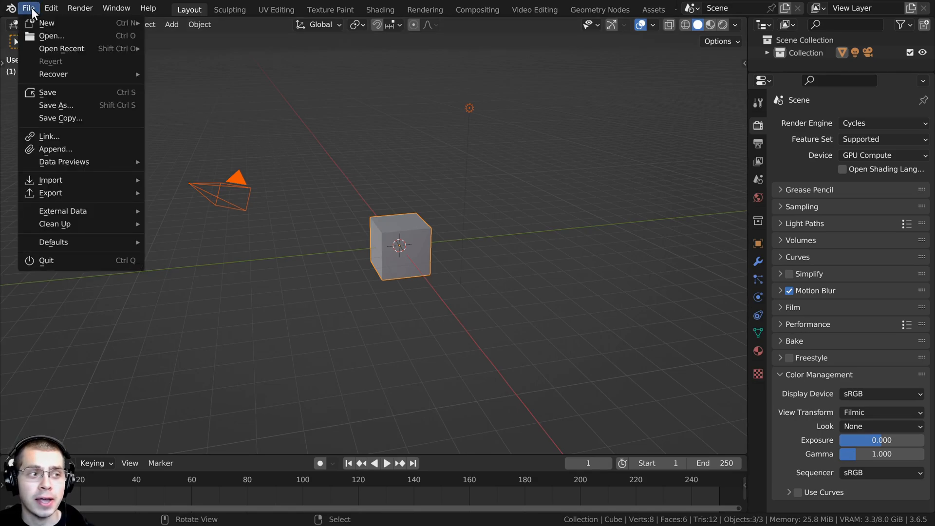
left_click(60, 150)
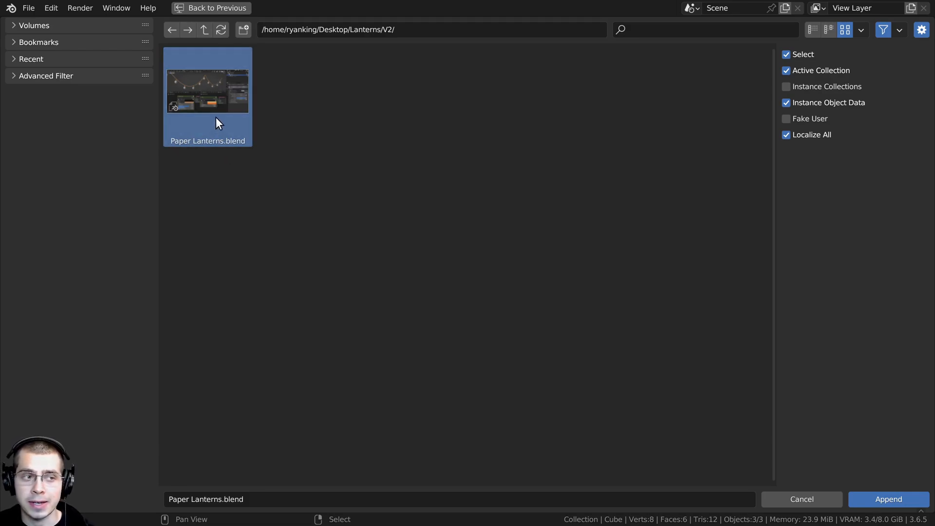
double_click(212, 89)
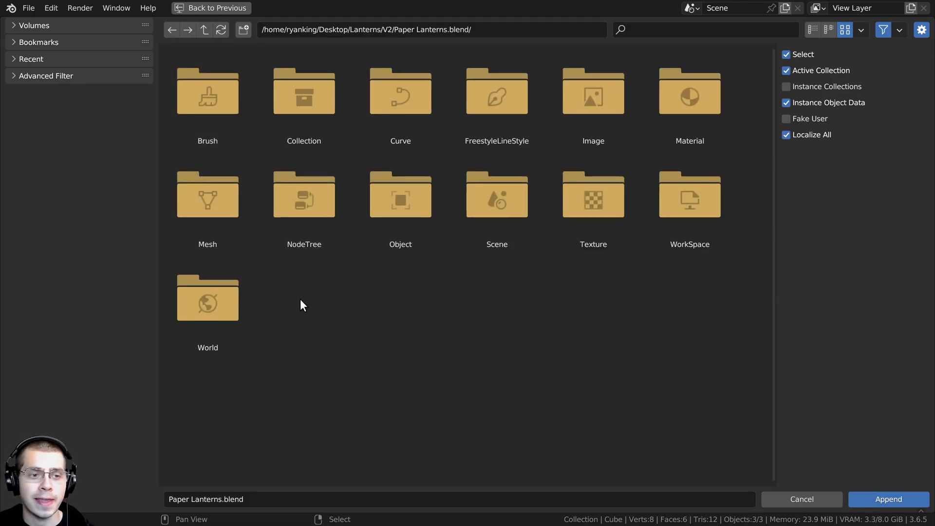
double_click(409, 187)
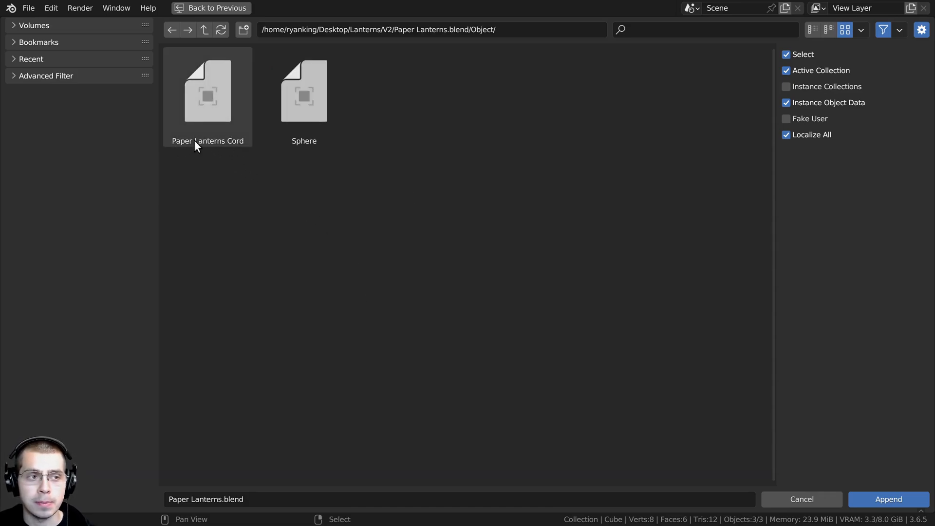
double_click(214, 102)
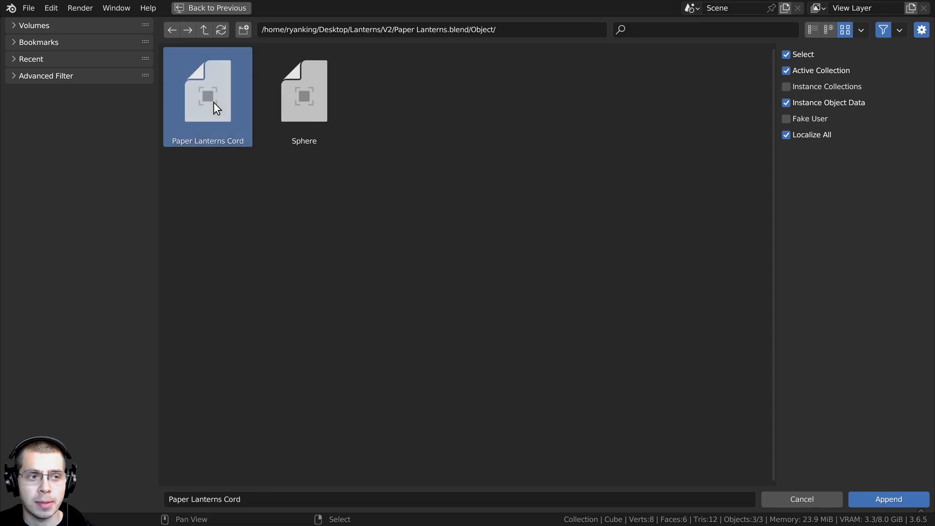
middle_click_drag(403, 260, 276, 209)
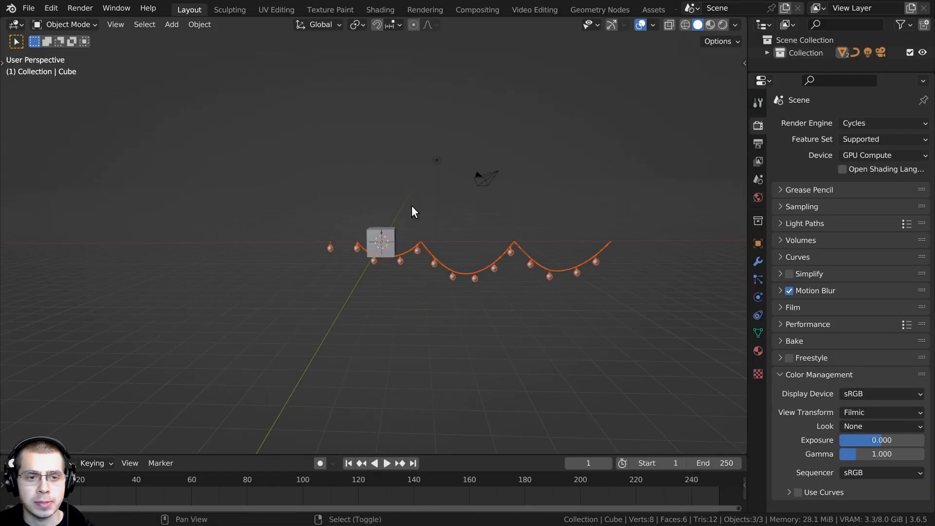
middle_click_drag(412, 205, 367, 208, "shift")
middle_click_drag(367, 209, 239, 200)
scroll(400, 220, "up", 4)
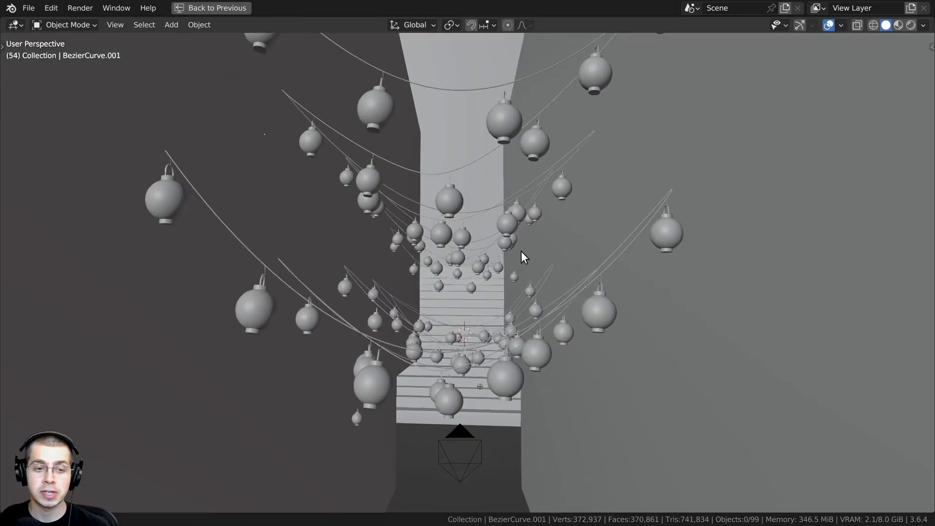
Examine the lantern strings hanging over the alley staircase through the scene camera.
middle_click_drag(521, 251, 542, 281)
key("KP_0")
scroll(543, 281, "up", 1)
right_click(735, 125)
key("alt+a")
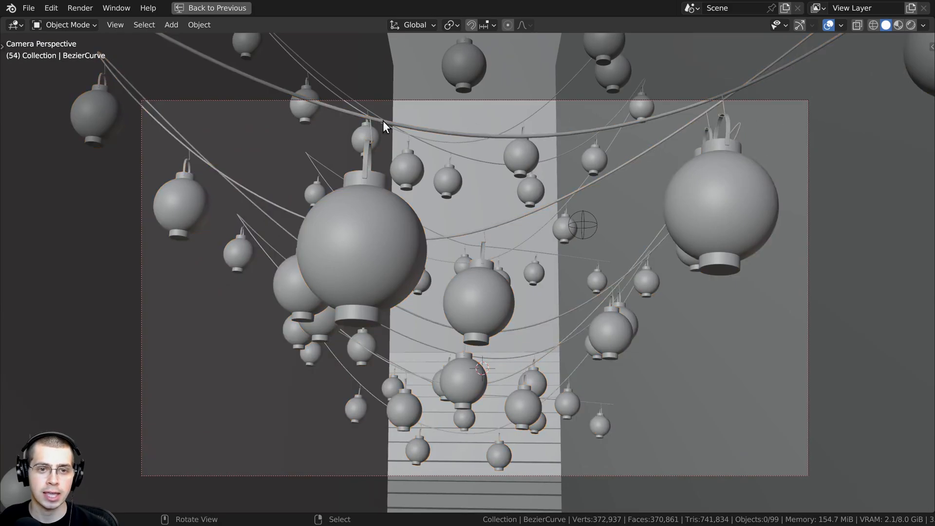
right_click(270, 95)
scroll(300, 168, "down", 3)
right_click(703, 110)
right_click(255, 83)
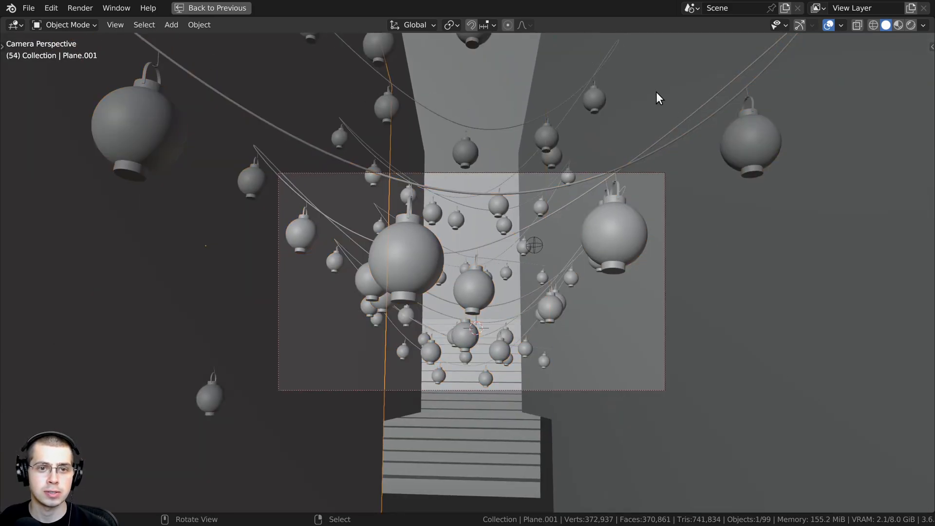
right_click(658, 97)
Preview the alley lantern scene in Rendered viewport shading with nothing selected.
key("z")
left_click(452, 268)
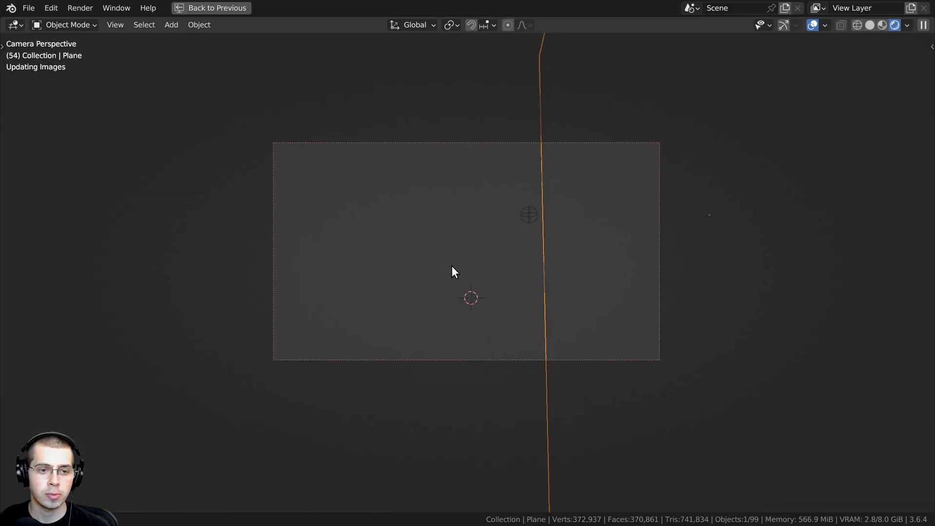
scroll(438, 244, "up", 3)
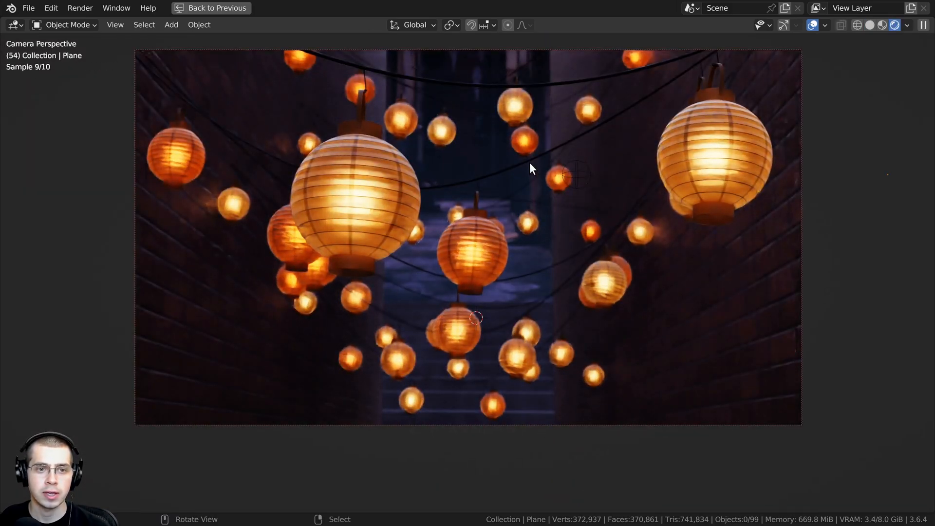
right_click(691, 103)
key("alt+a")
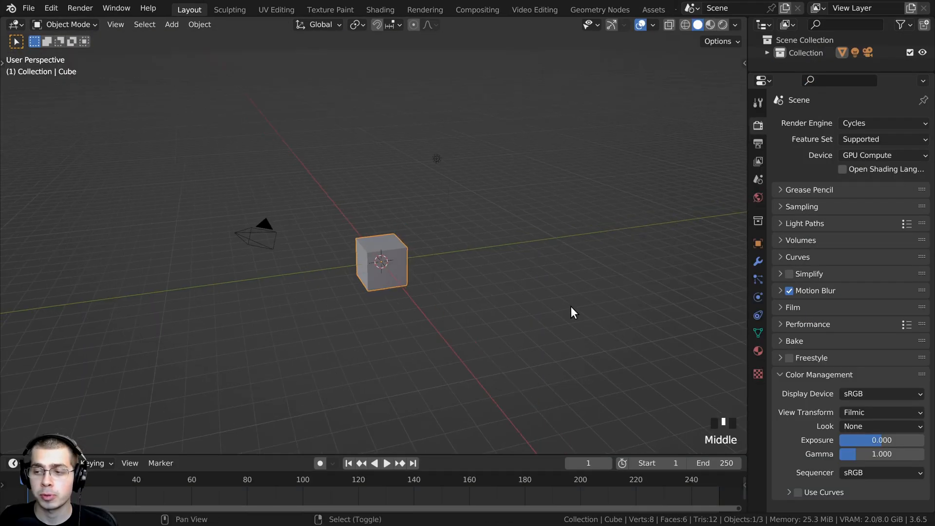
Delete all default objects from the new scene: the cube, light and camera.
middle_click_drag(504, 224, 503, 227, "shift")
middle_click_drag(473, 144, 695, 391)
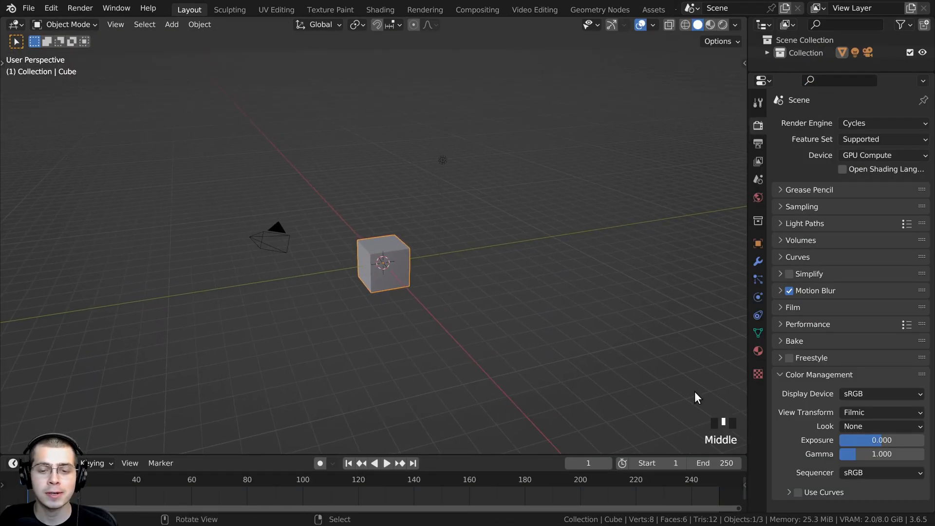
middle_click_drag(612, 413, 562, 335)
middle_click_drag(366, 233, 357, 235)
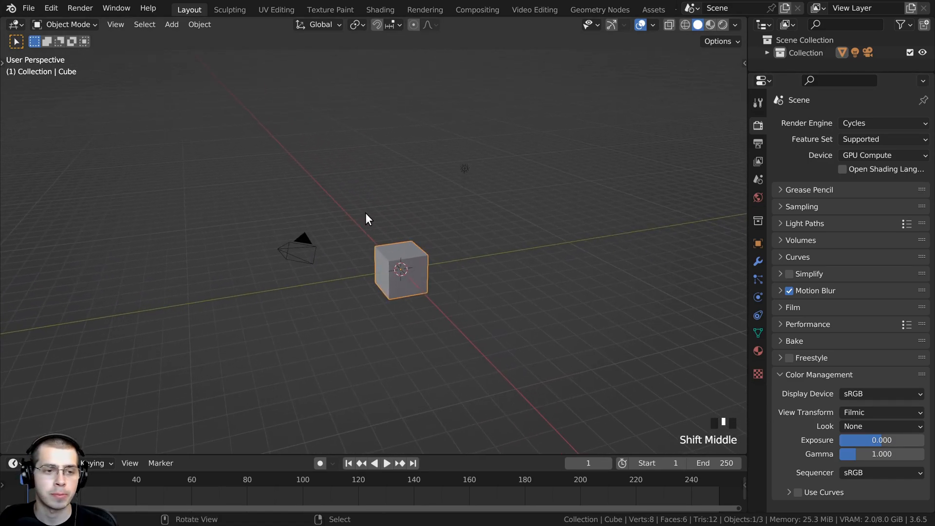
key("a")
key("a")
key("a")
key("x")
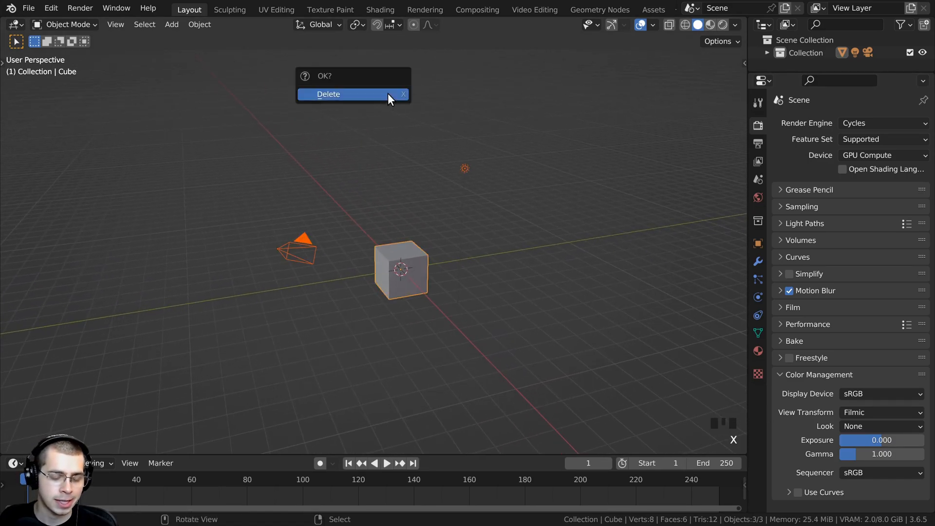
left_click(388, 95)
Add a UV sphere at the centre of the empty scene.
scroll(412, 194, "up", 2)
middle_click_drag(407, 185, 372, 159, "shift")
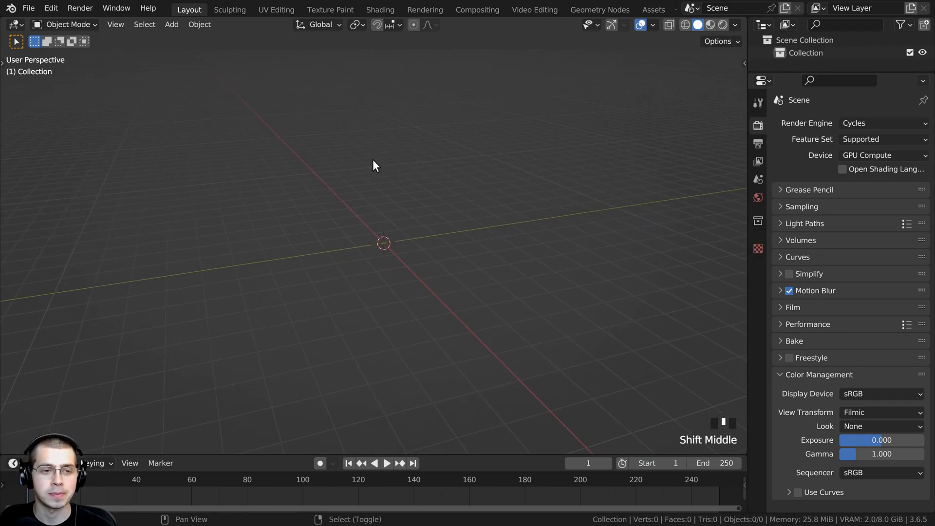
key("shift+a")
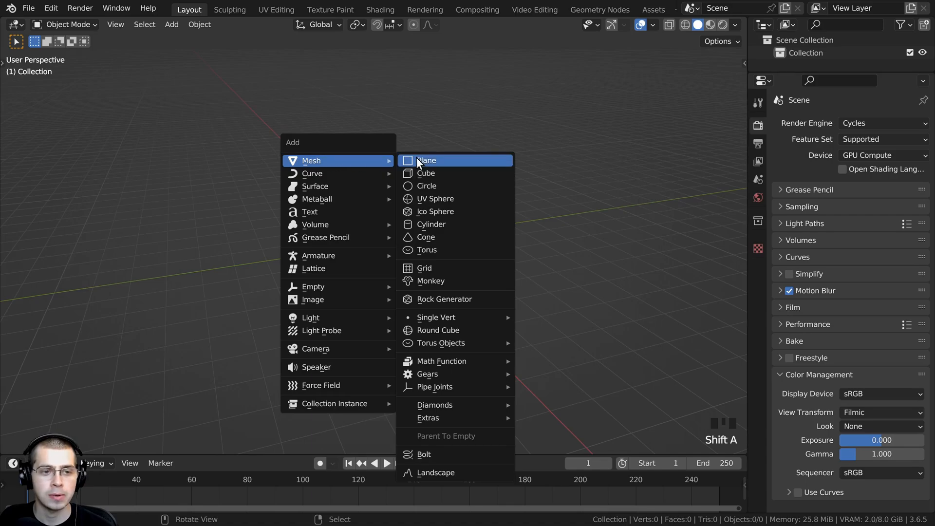
left_click(426, 195)
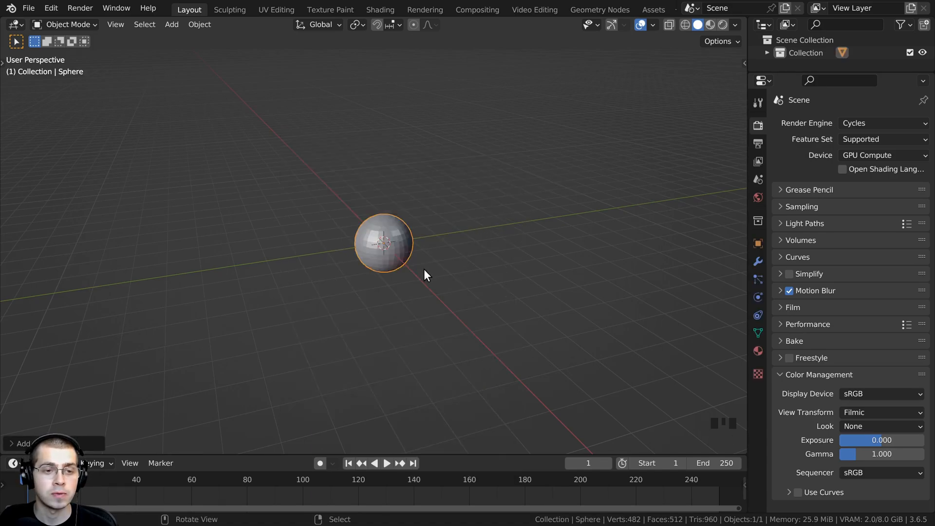
Scale the UV sphere down uniformly to 0.2.
middle_click(428, 263)
scroll(436, 253, "up", 4)
scroll(481, 196, "up", 1)
middle_click_drag(481, 195, 466, 250)
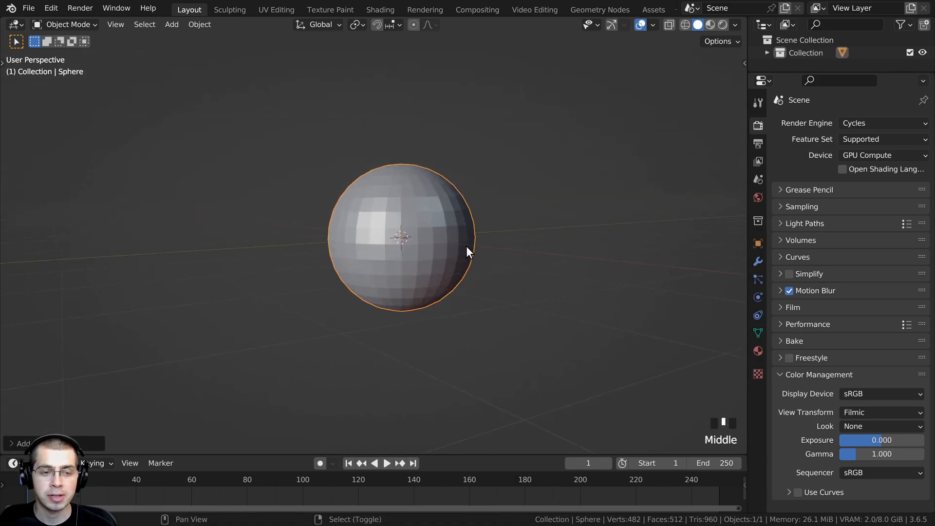
scroll(445, 161, "up", 2)
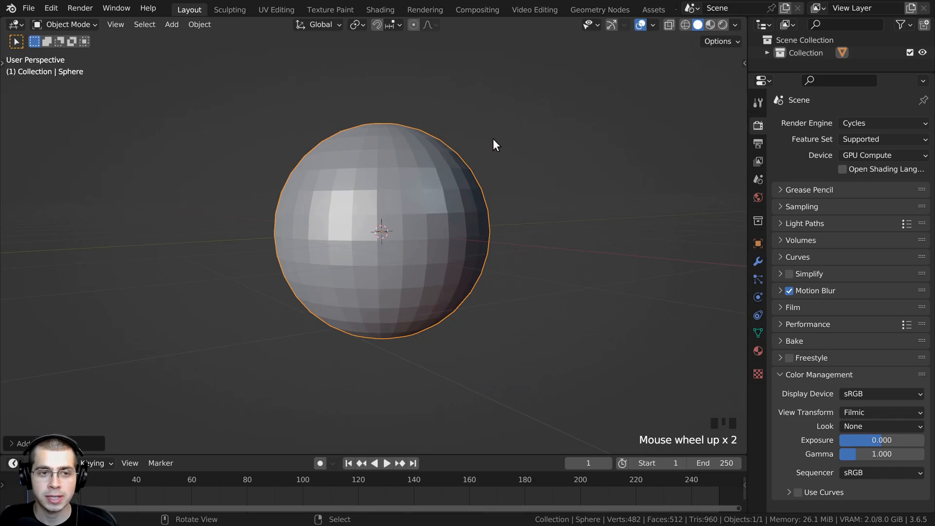
scroll(466, 160, "down", 2)
middle_click_drag(466, 161, 289, 278)
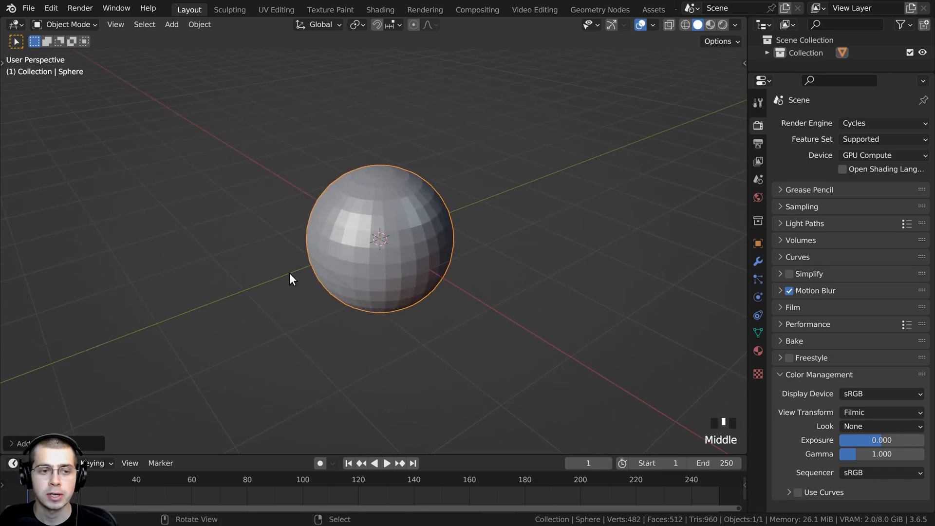
middle_click_drag(352, 298, 505, 253)
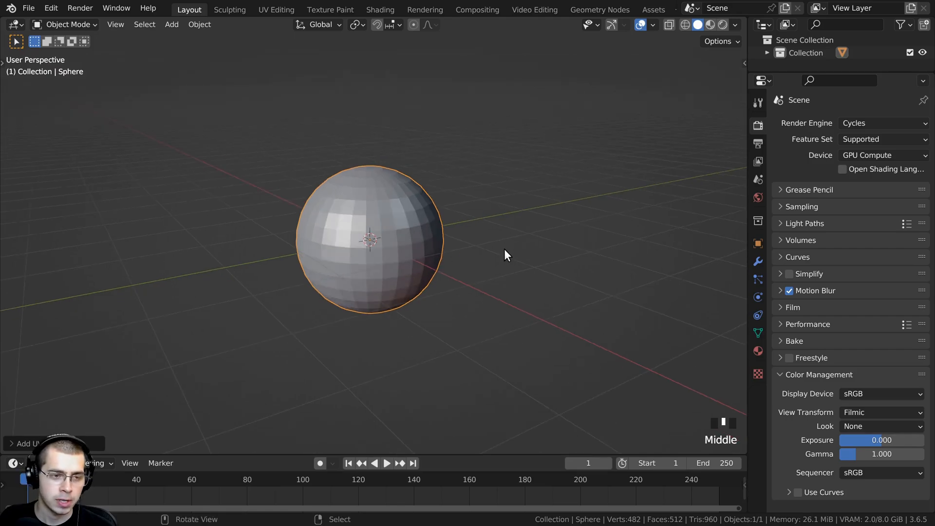
scroll(517, 244, "up", 1)
key("s")
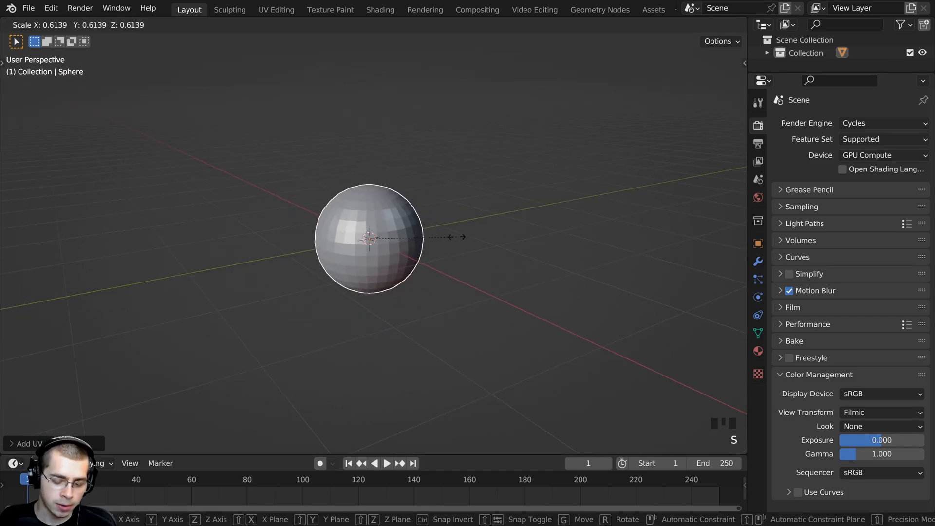
type(".2")
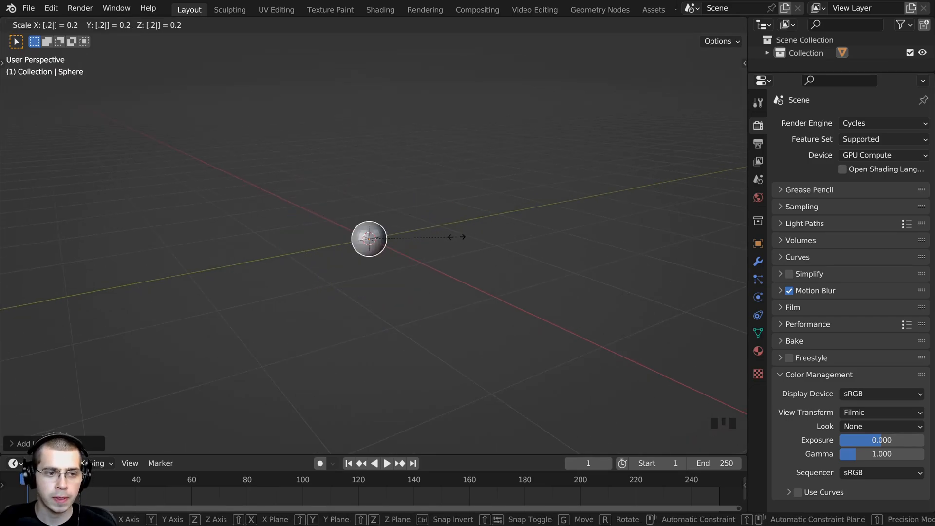
key("Return")
Apply the scale transform to the resized sphere.
scroll(414, 255, "up", 5)
middle_click_drag(404, 255, 439, 268, "shift")
scroll(419, 259, "up", 2)
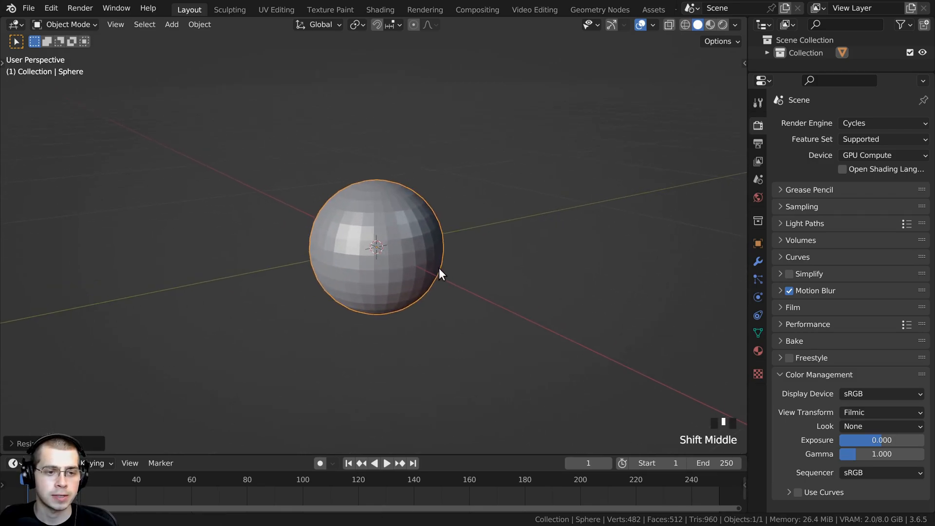
scroll(421, 238, "up", 2)
key("ctrl+a")
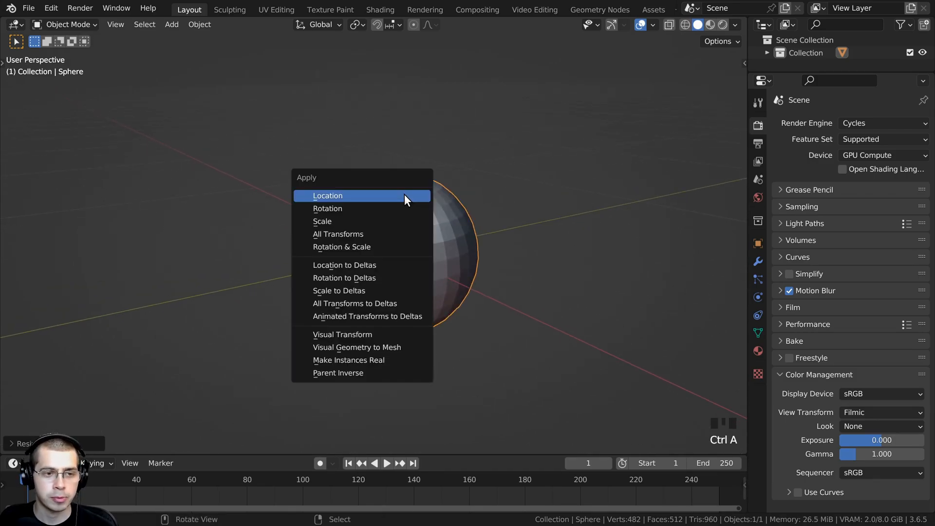
left_click(332, 221)
Enter Edit Mode on the sphere and select only the edge loop closest to its top pole.
middle_click_drag(352, 220, 370, 179)
key("Tab")
scroll(336, 170, "up", 4)
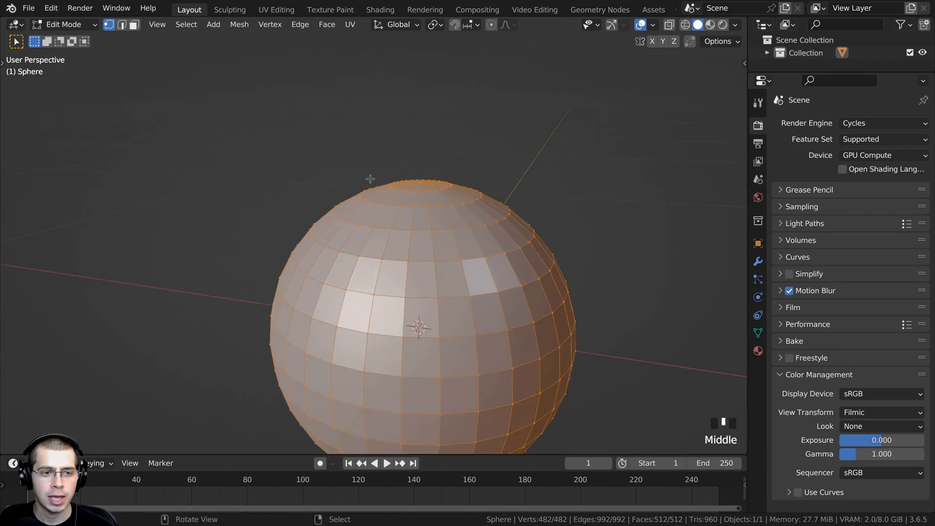
scroll(455, 188, "down", 1)
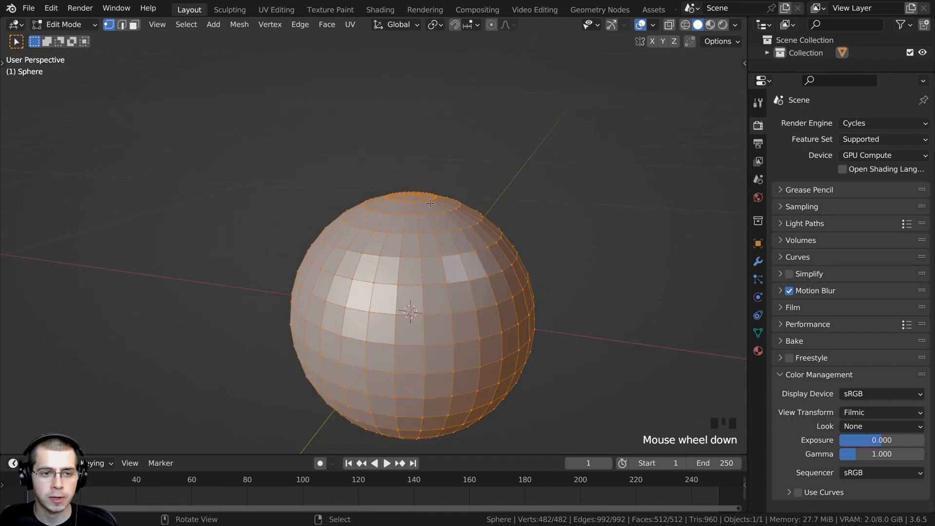
middle_click_drag(430, 203, 439, 235)
scroll(439, 235, "down", 3)
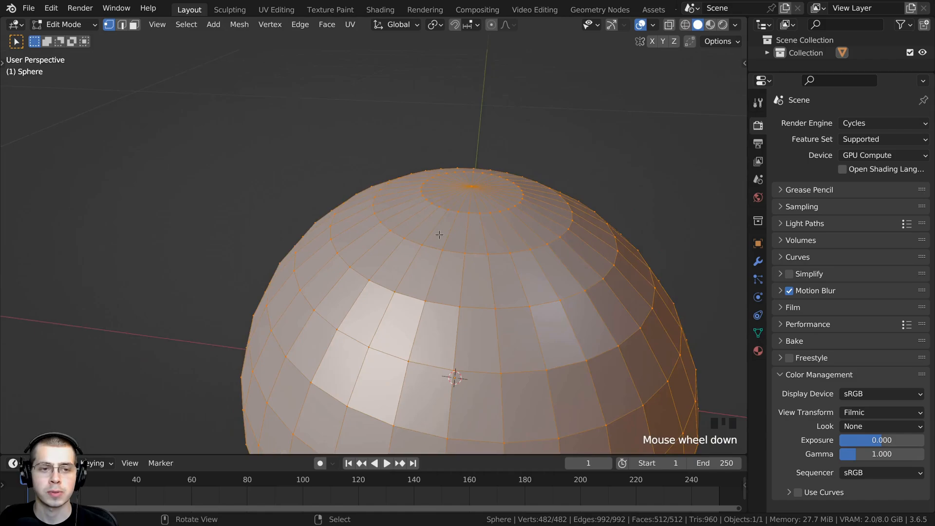
left_click(464, 213, "alt")
middle_click_drag(464, 213, 510, 205)
key("KP_Decimal")
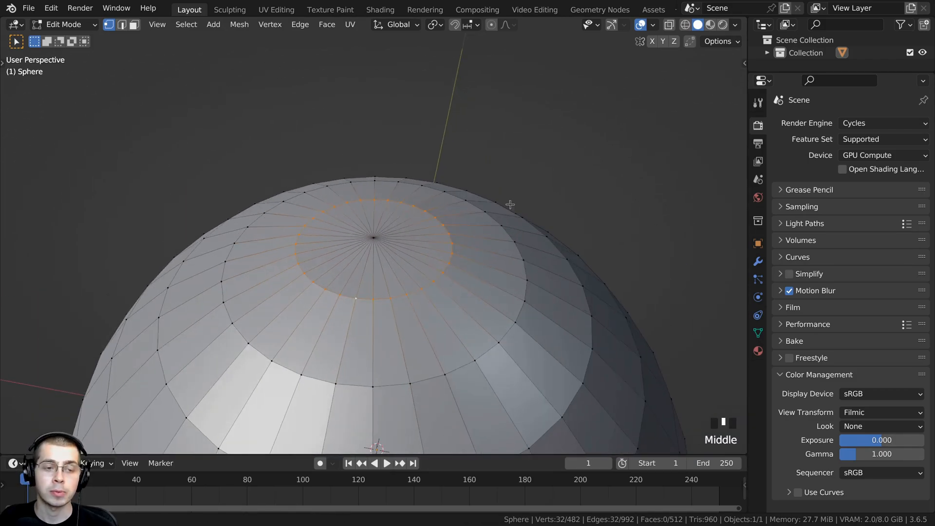
Duplicate the selected top edge loop and move the copy about 0.022 m straight up along Z.
key("shift+d")
key("z")
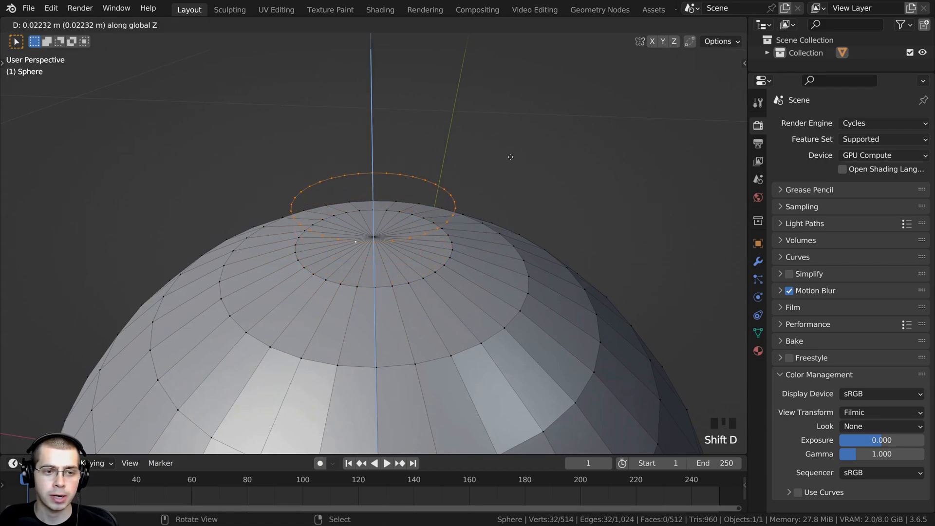
left_click(510, 157)
Widen the duplicated ring slightly and lower it along Z so it sits around the sphere's top.
middle_click_drag(511, 157, 466, 194)
scroll(465, 197, "up", 2)
key("s")
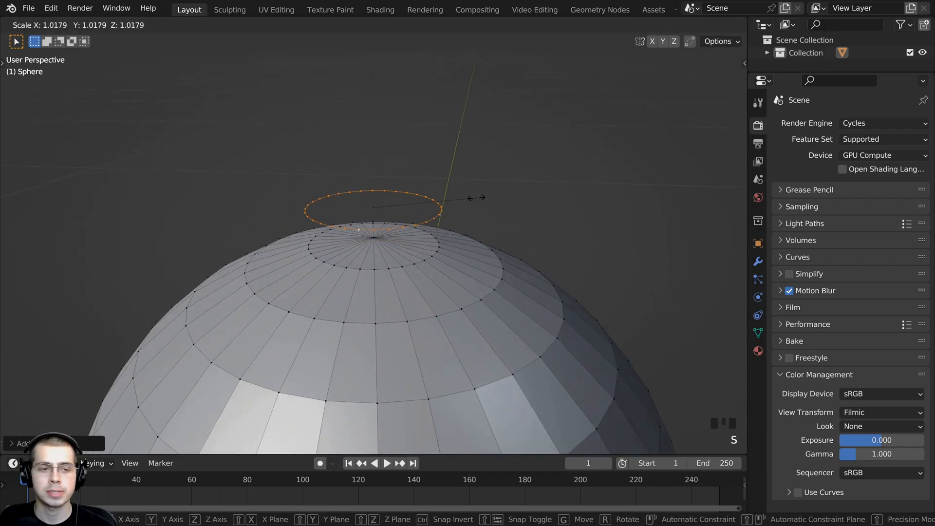
left_click(516, 204)
key("g")
key("z")
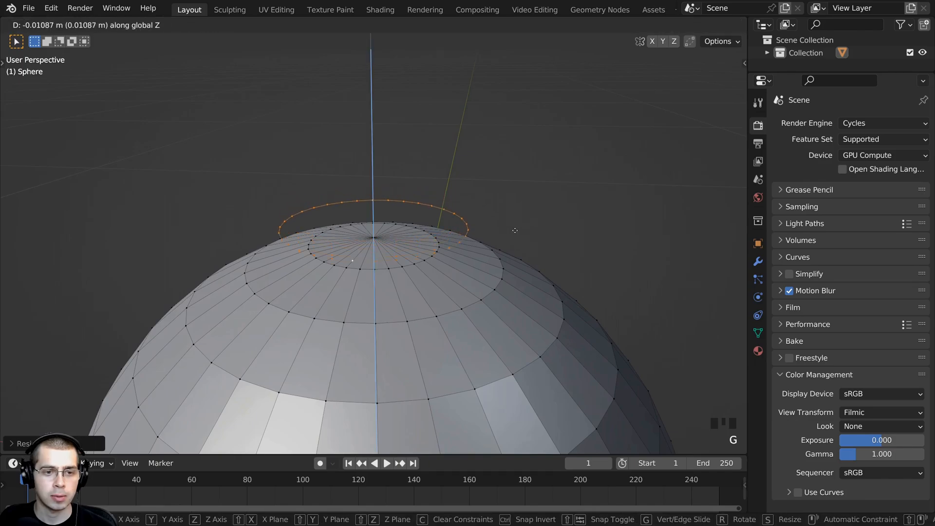
left_click(518, 256)
Extrude the ring upward into a short cylindrical neck and fill its open top with a face.
scroll(518, 256, "down", 1)
middle_click_drag(518, 256, 468, 263)
key("e")
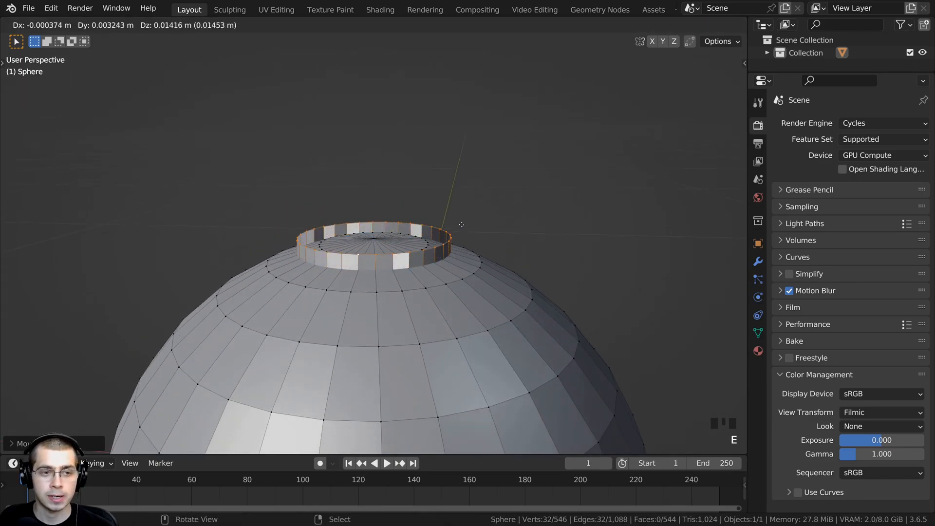
left_click(464, 199)
scroll(447, 234, "down", 3)
middle_click_drag(446, 234, 438, 231)
scroll(424, 185, "up", 3)
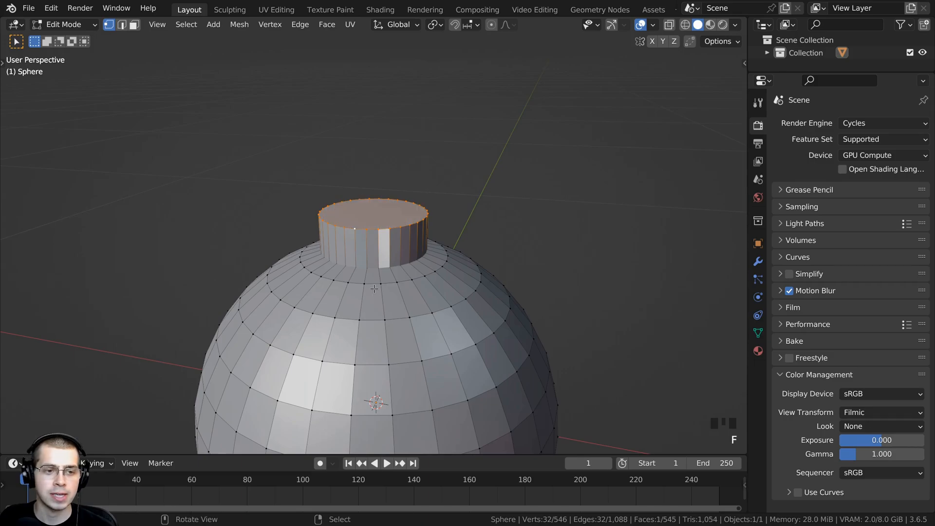
Examine how the new neck meets the top of the sphere from several angles.
middle_click_drag(374, 289, 380, 176)
scroll(385, 280, "up", 2)
scroll(417, 210, "down", 3)
key("a")
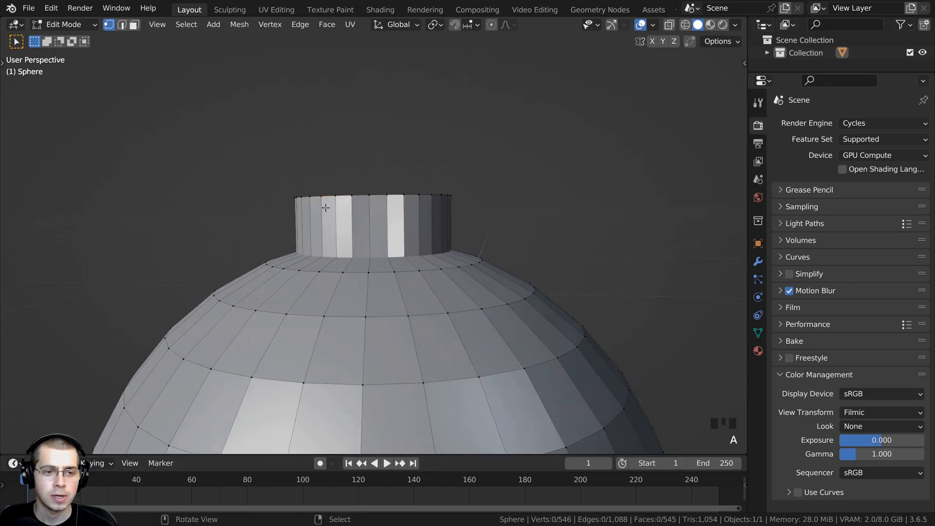
key("a")
middle_click_drag(326, 208, 378, 247)
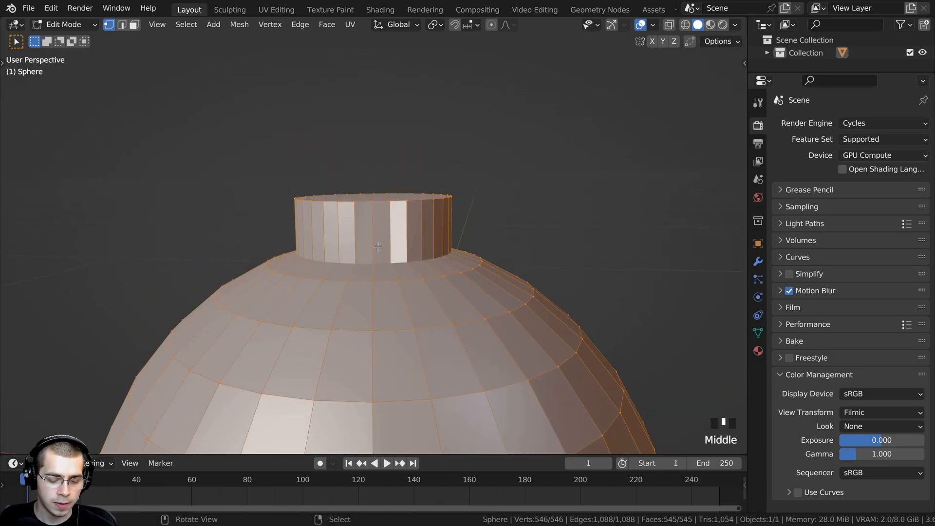
scroll(392, 249, "down", 2)
mouse_move(392, 250)
middle_mouse_down("shift")
mouse_move(392, 227)
mouse_move(394, 235)
middle_mouse_up("shift")
scroll(392, 227, "down", 3)
scroll(391, 234, "down", 2)
Select only the linked neck geometry and duplicate it about 0.45 m straight down along Z, below the sphere.
key("a")
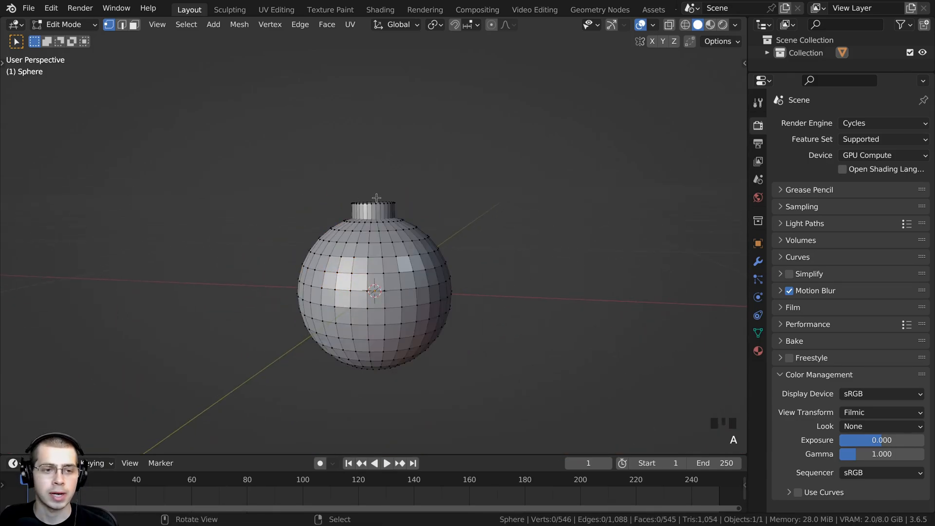
middle_click_drag(368, 207, 371, 210, "shift")
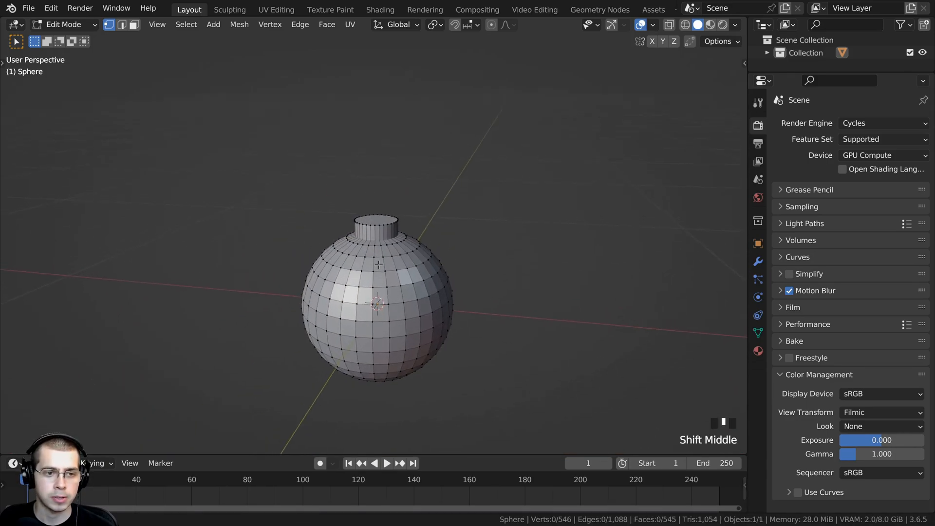
scroll(373, 213, "up", 3)
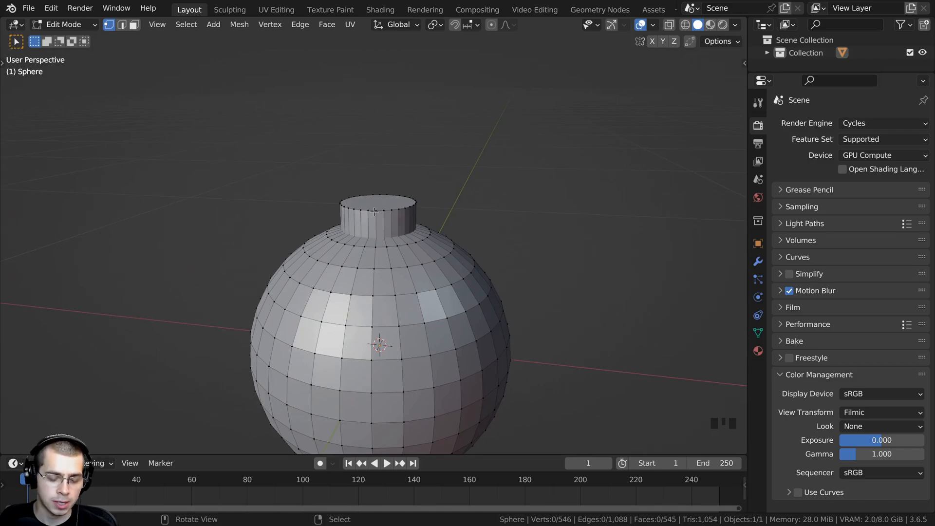
key("l")
scroll(367, 223, "down", 2)
middle_click_drag(367, 223, 395, 187)
scroll(395, 187, "down", 1)
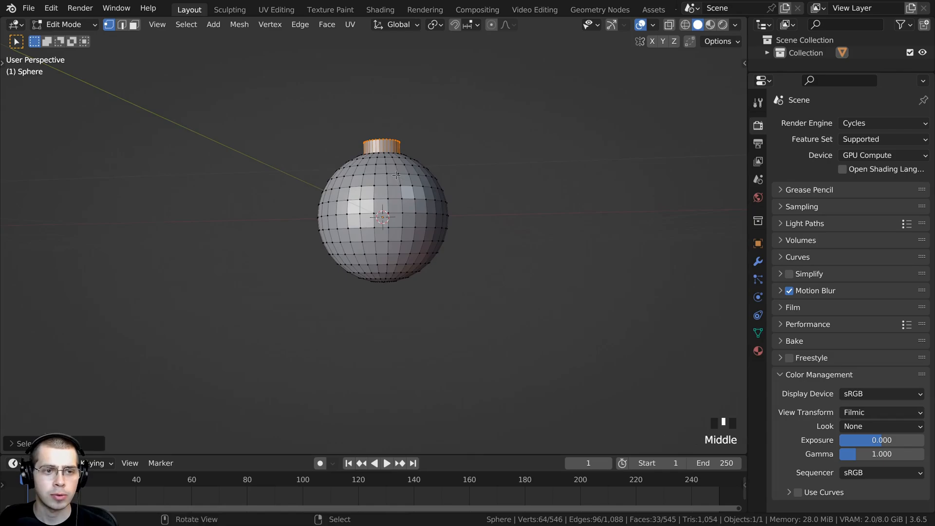
key("shift+d")
key("z")
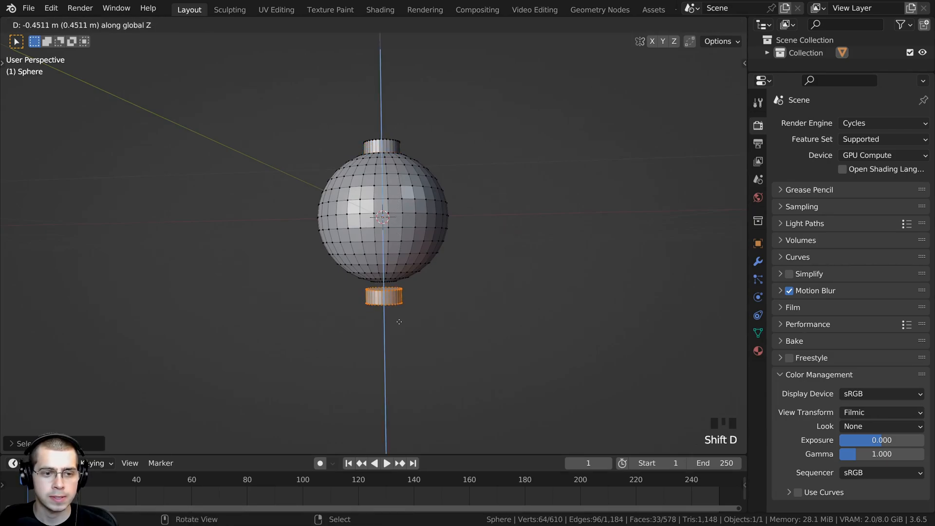
left_click(399, 321)
Rotate the duplicated lower neck 180° around the X axis.
middle_click_drag(399, 322, 379, 272, "shift")
scroll(389, 306, "up", 4)
middle_click_drag(379, 273, 360, 239, "shift")
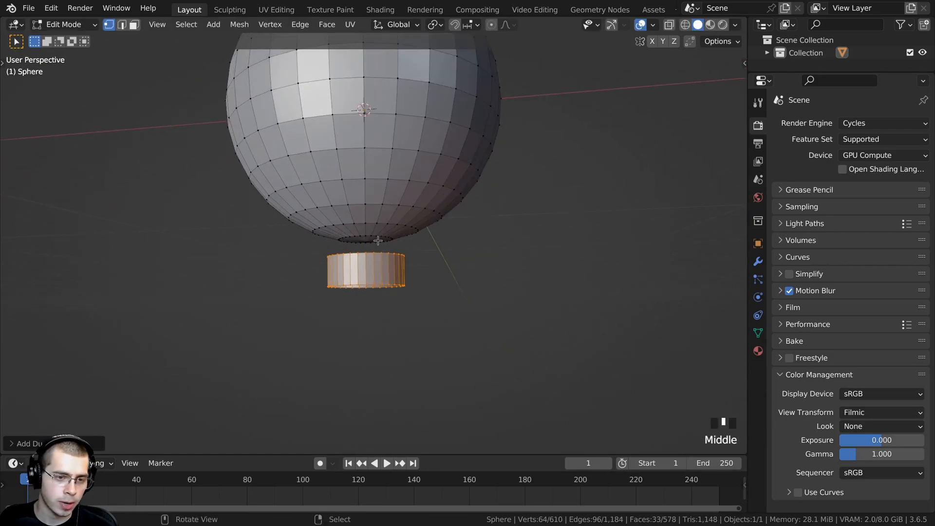
key("r")
key("x")
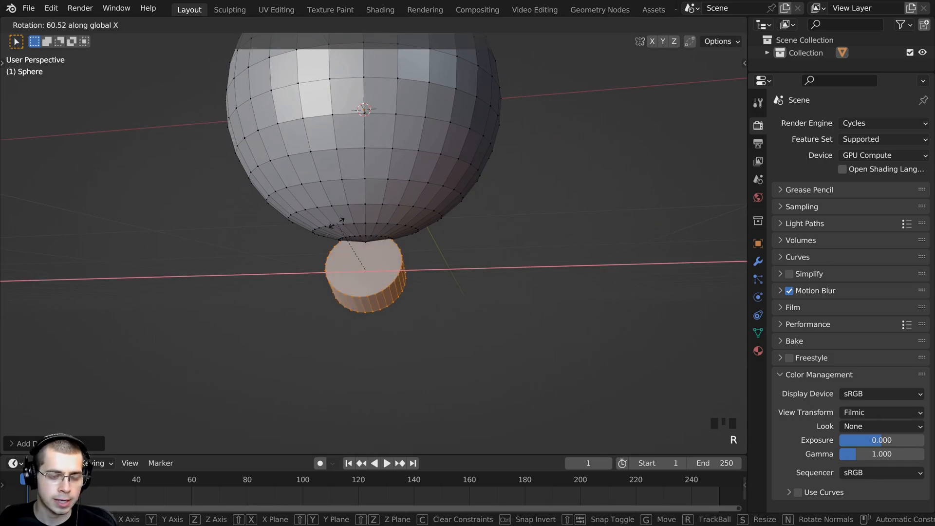
type("180")
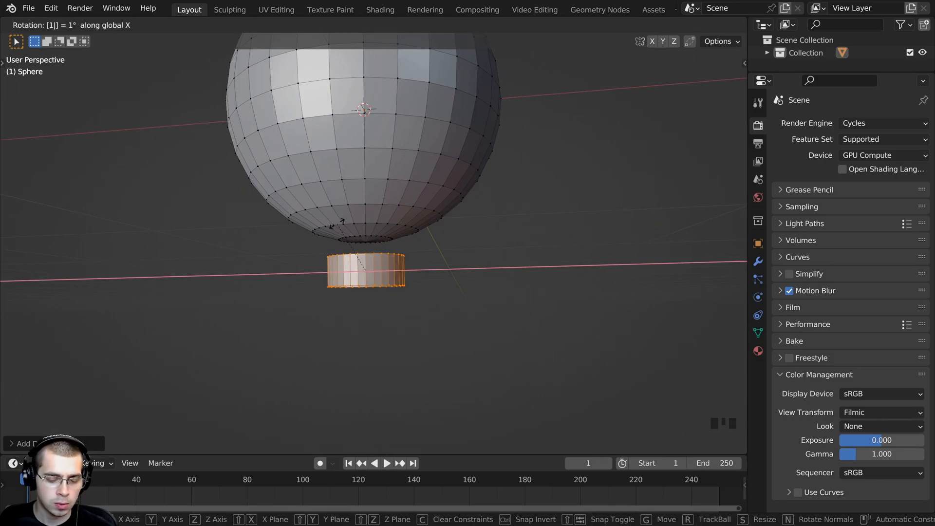
key("Return")
Move the lower neck up along Z until it intersects the bottom of the sphere.
middle_click_drag(344, 227, 380, 292)
scroll(381, 300, "up", 2)
key("g")
key("z")
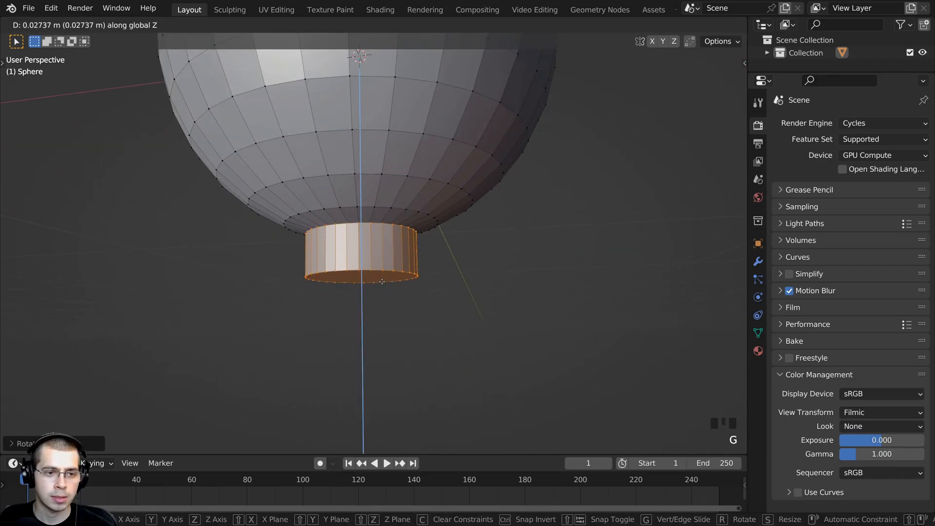
left_click(373, 217)
scroll(373, 218, "down", 6)
middle_click_drag(373, 217, 411, 156)
scroll(389, 247, "down", 1)
Return to Object Mode and apply Shade Auto Smooth to the lantern.
key("Tab")
scroll(438, 273, "up", 2)
scroll(434, 192, "up", 2)
scroll(378, 118, "down", 1)
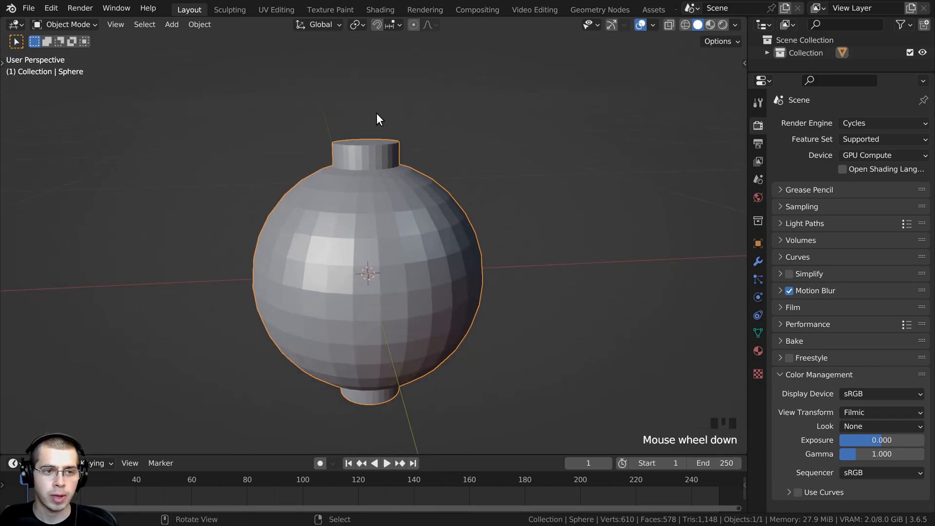
key("w")
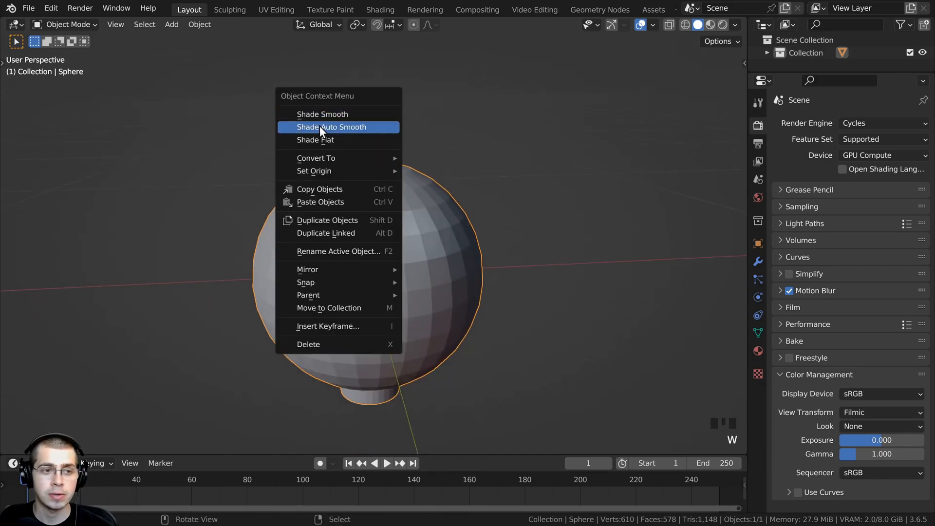
left_click(354, 127)
Inspect the shading around the upper neck and apply Shade Auto Smooth to the lantern again.
scroll(385, 175, "up", 3)
key("w")
left_click(412, 191)
middle_click_drag(407, 264, 353, 187, "shift")
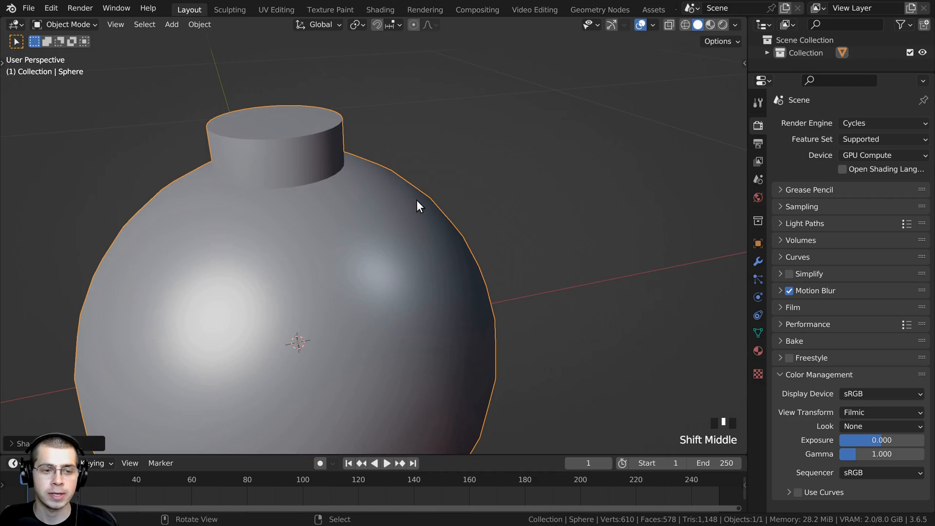
middle_click_drag(416, 199, 398, 148)
scroll(380, 171, "up", 4)
scroll(374, 171, "down", 1)
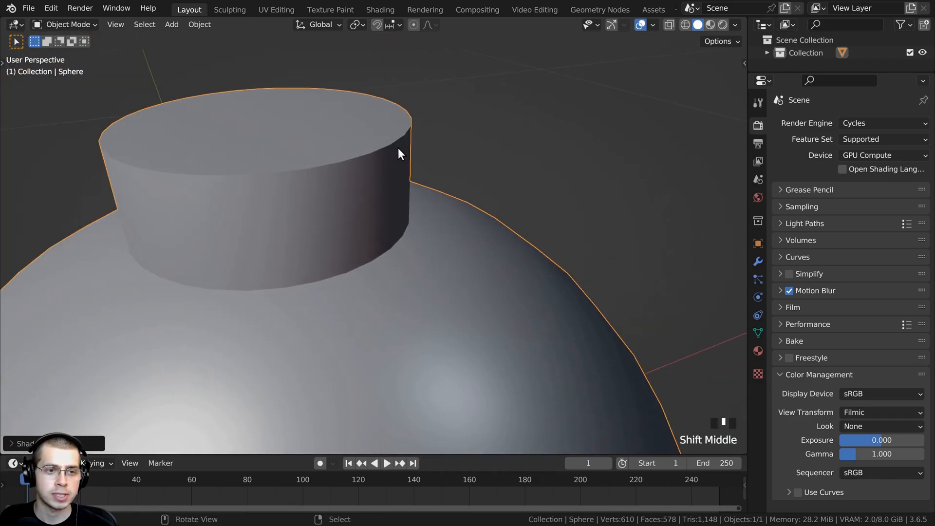
key("w")
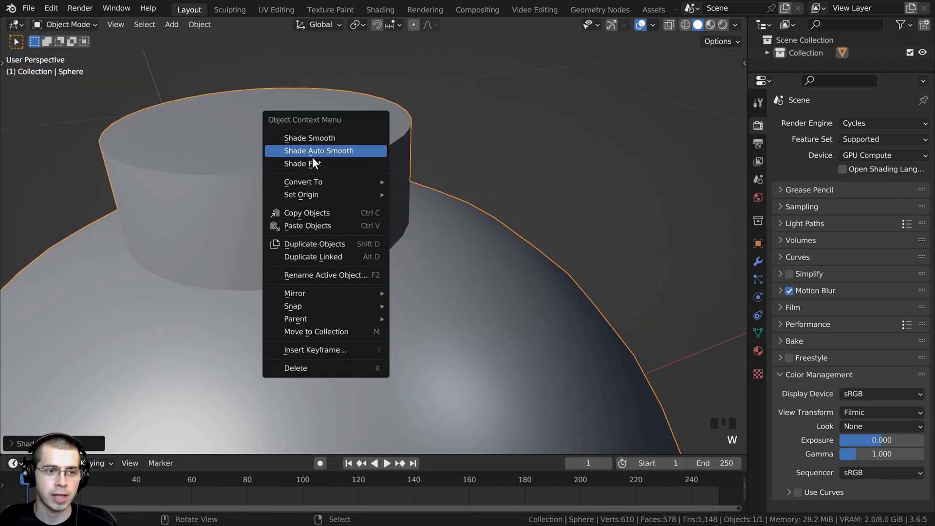
left_click(312, 153)
Place the 3D cursor in the empty space beside the lantern's upper neck.
scroll(322, 149, "down", 8)
middle_click_drag(331, 145, 382, 109)
middle_click_drag(378, 214, 417, 178)
left_click(510, 168)
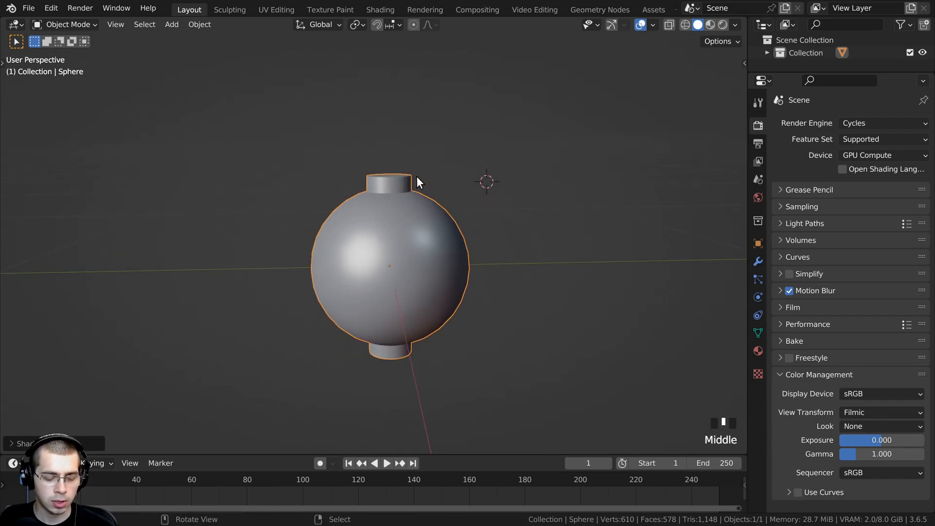
key("shift+c")
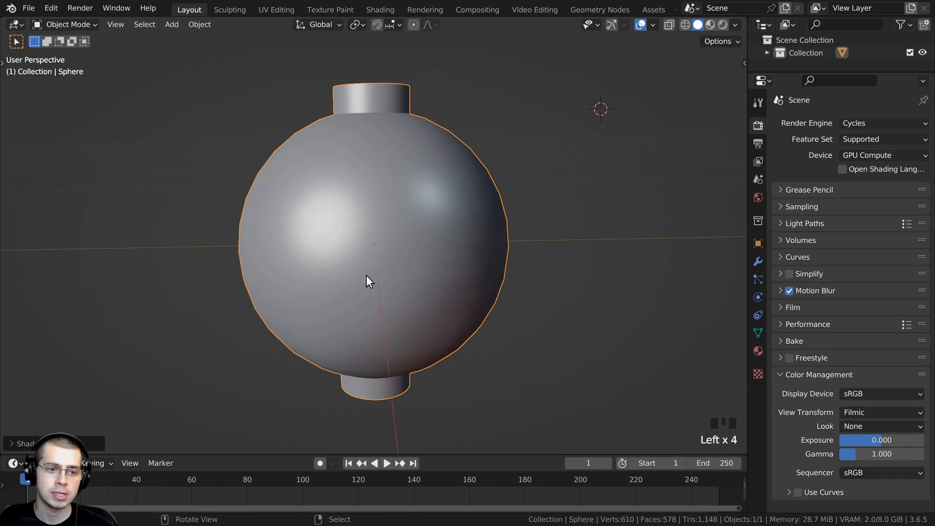
Add a plane mesh to the scene at the lantern's centre.
scroll(368, 214, "down", 1)
key("shift+a")
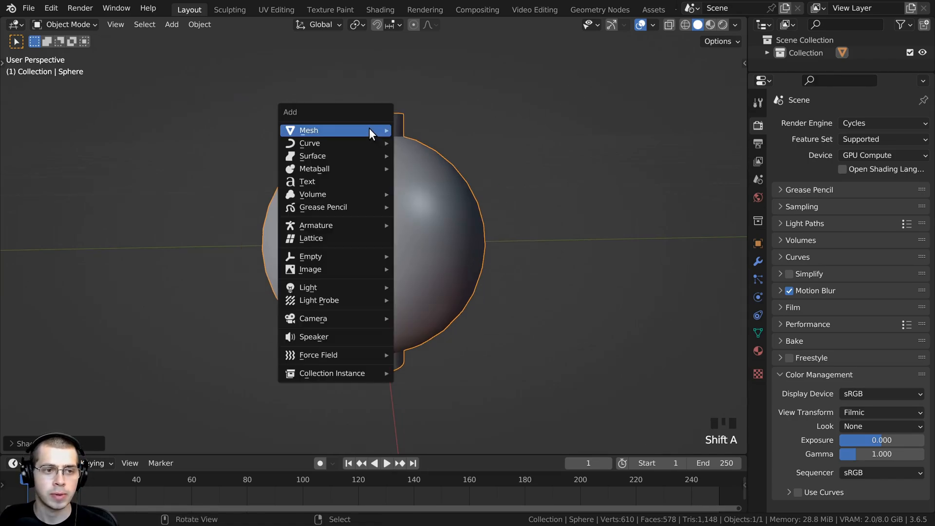
mouse_move(370, 130)
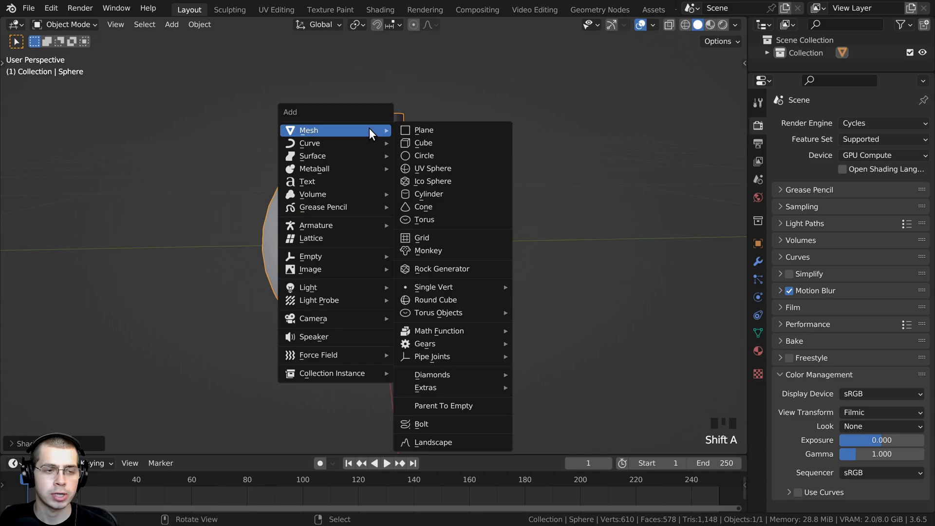
left_click(483, 128)
Raise the plane along Z until it sits above the lantern's upper neck.
middle_click_drag(396, 125, 338, 124, "shift")
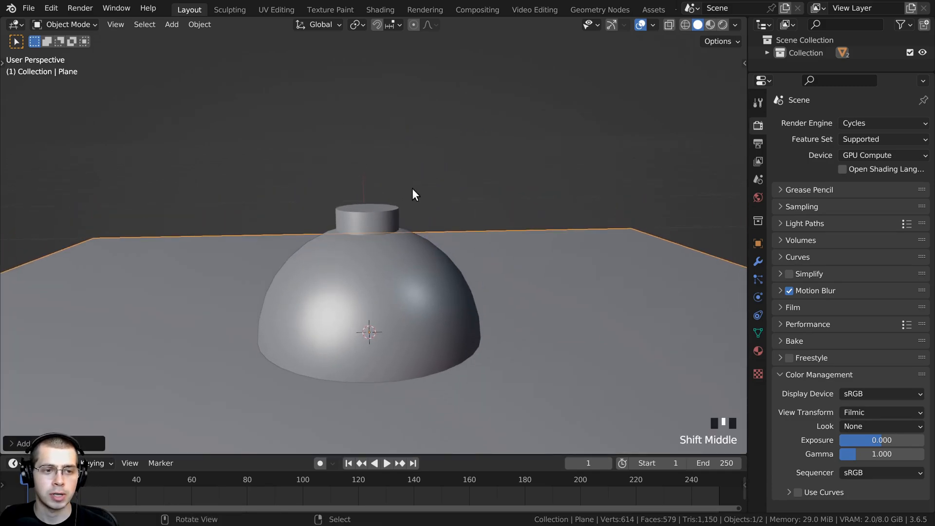
scroll(419, 256, "down", 3)
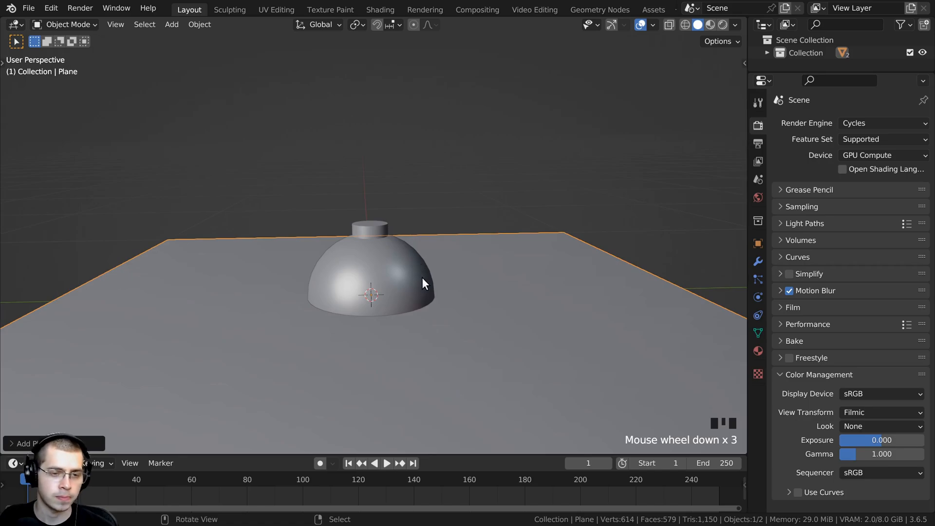
scroll(421, 276, "down", 3)
key("g")
key("z")
left_click(532, 218)
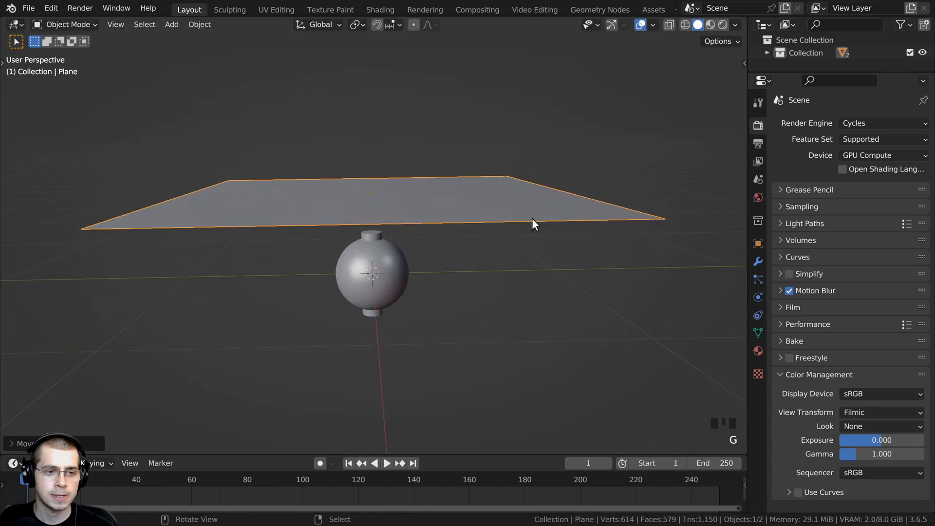
Scale the plane down to a tiny square much narrower than the lantern's neck.
key("s")
left_click(383, 195)
scroll(439, 207, "up", 3)
key("s")
left_click(404, 183)
Lower the small plane along Z closer to the upper neck and fine-tune its size.
key("g")
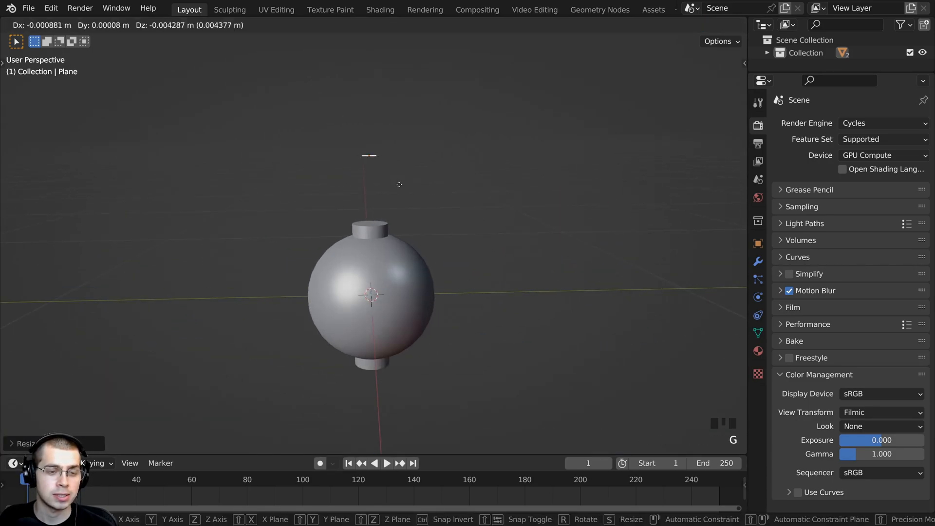
key("z")
left_click(400, 204)
middle_click_drag(399, 204, 384, 218, "shift")
scroll(424, 216, "up", 4)
key("s")
left_click(425, 228)
Apply the object transform to the small plane.
scroll(426, 228, "down", 2)
scroll(384, 214, "up", 2)
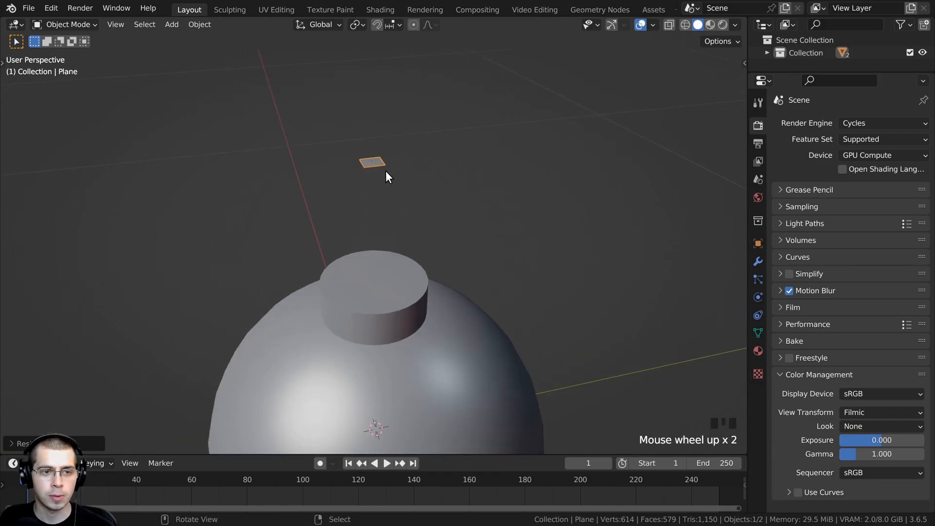
key("ctrl+a")
left_click(377, 173)
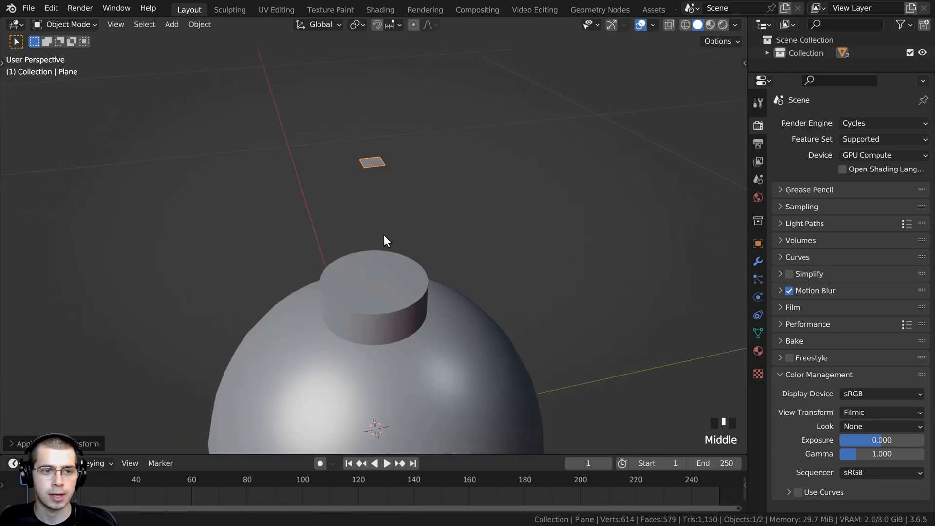
Add a Mirror modifier to the small plane.
middle_click_drag(385, 236, 304, 165)
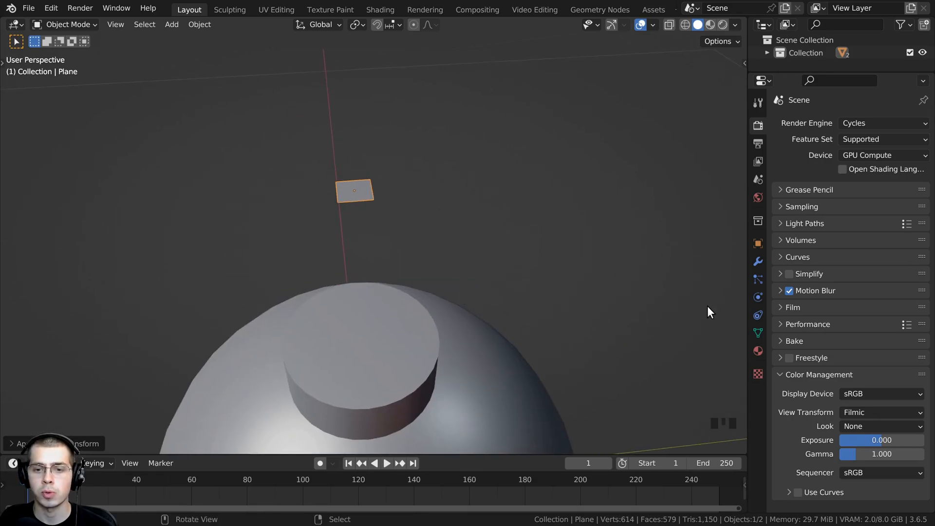
left_click(757, 261)
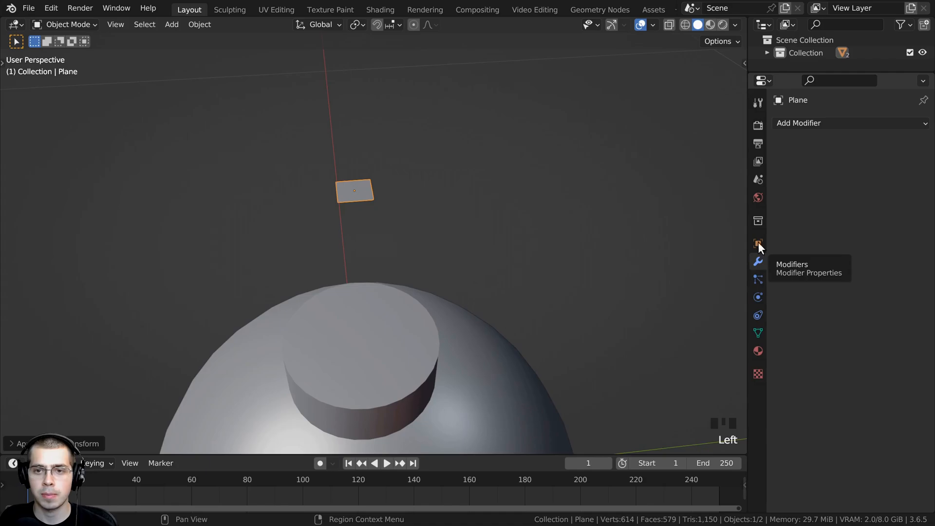
left_click(804, 125)
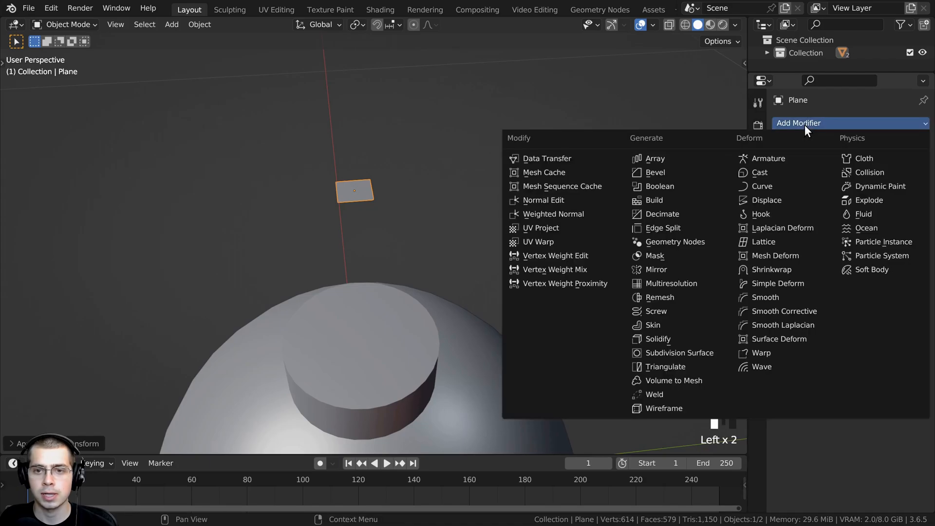
left_click(670, 268)
In Edit Mode, move the plane's face along Y until it lies entirely on one side of its origin.
middle_click_drag(386, 238, 379, 242)
scroll(379, 242, "up", 2)
key("Tab")
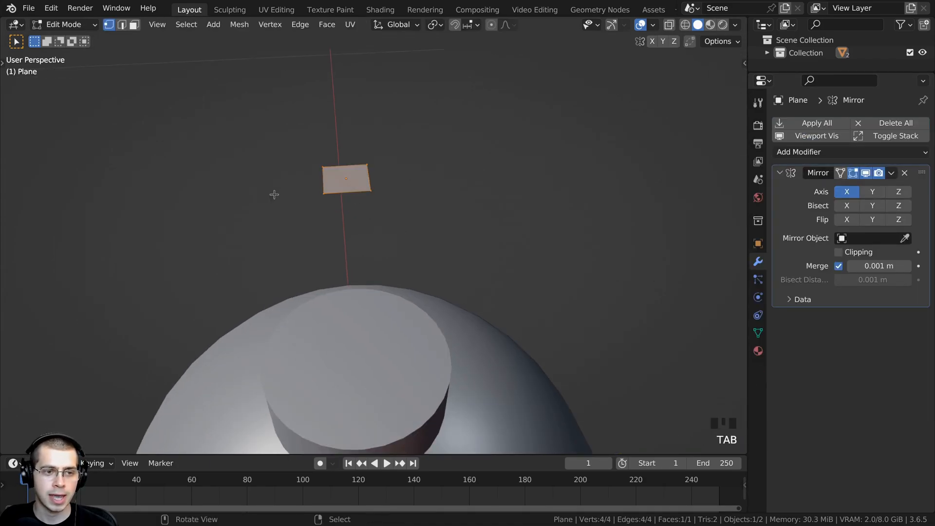
middle_click_drag(273, 195, 306, 192, "shift")
key("g")
key("y")
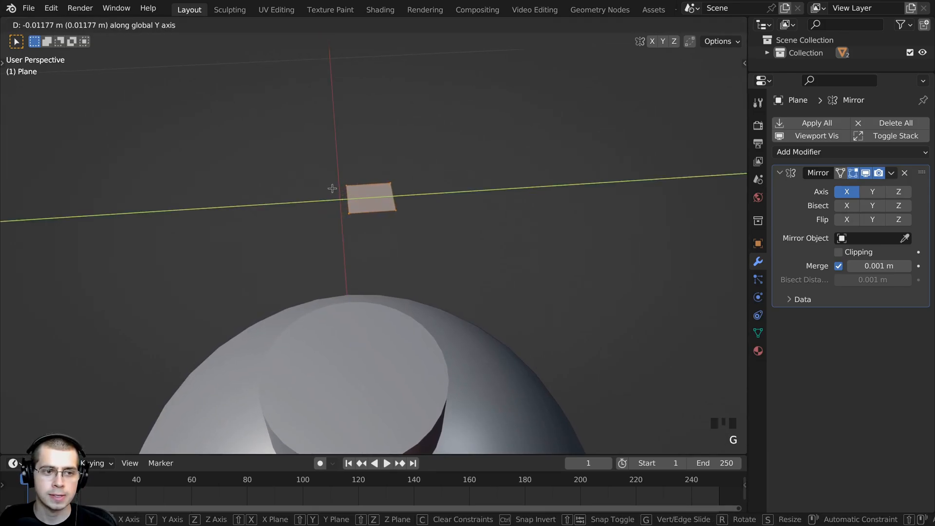
left_click(332, 189)
Set the Mirror modifier to the Y axis only and enable Clipping.
scroll(370, 239, "down", 3)
scroll(402, 288, "up", 1)
left_click(373, 201)
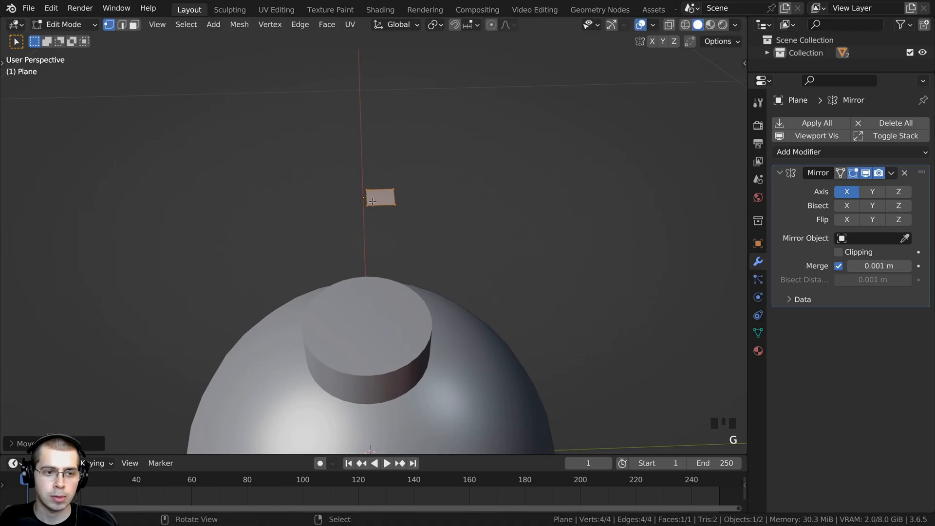
left_click(868, 191)
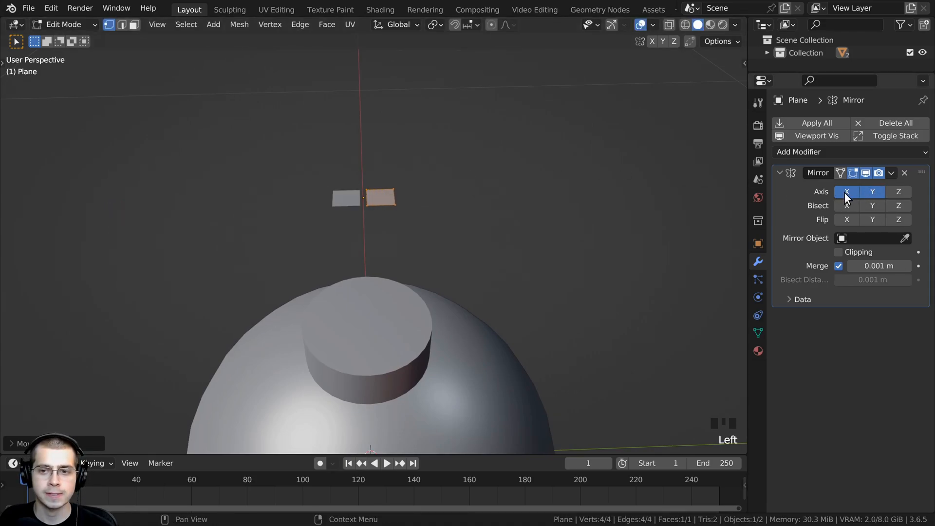
scroll(389, 244, "up", 3)
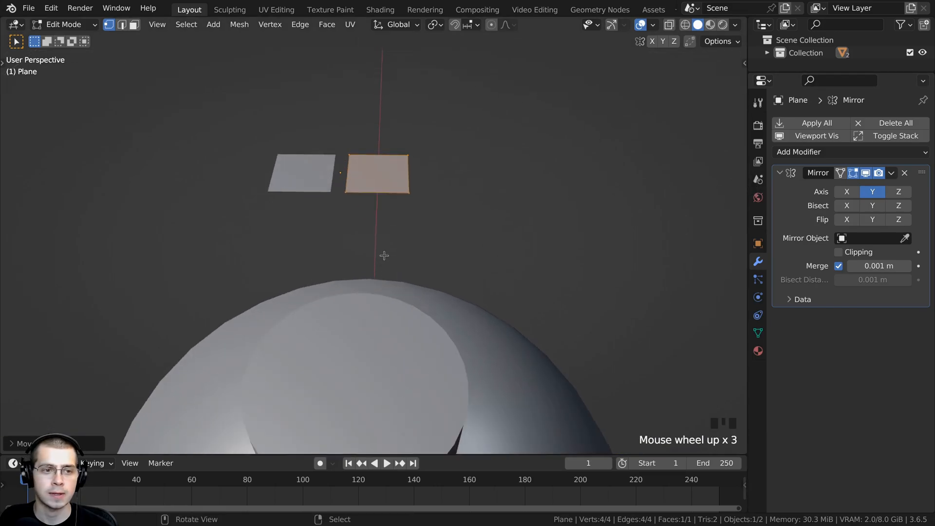
left_click(838, 251)
Move the face along Y until its inner edge joins the mirrored half, and adjust its width along Y.
middle_click_drag(585, 251, 585, 278, "shift")
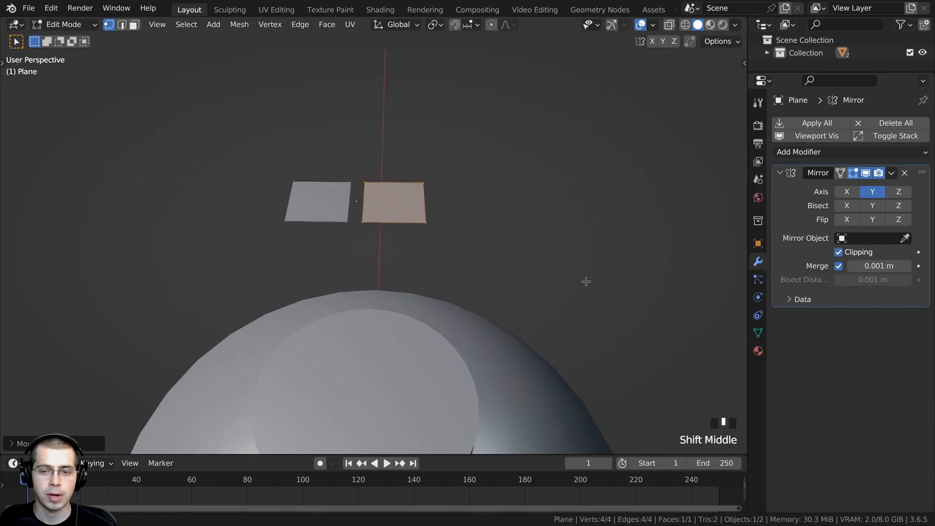
scroll(363, 228, "up", 1)
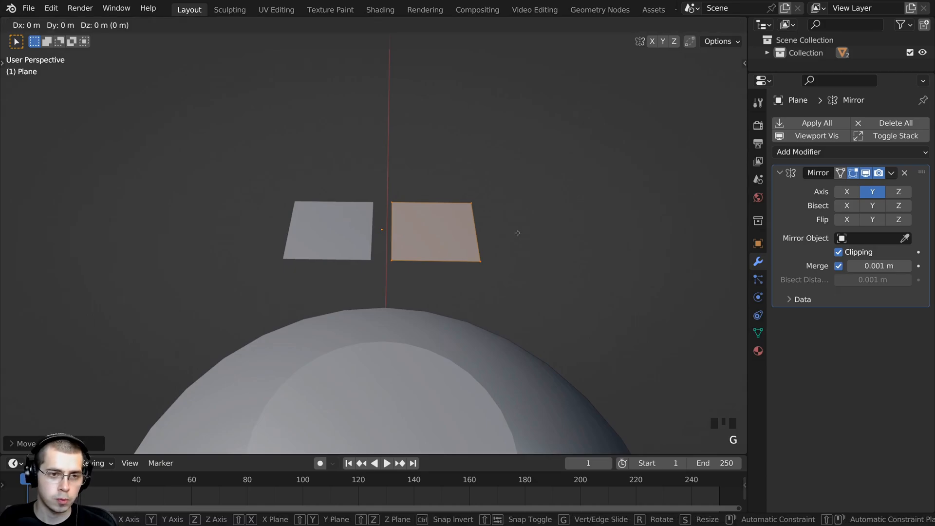
key("g")
key("y")
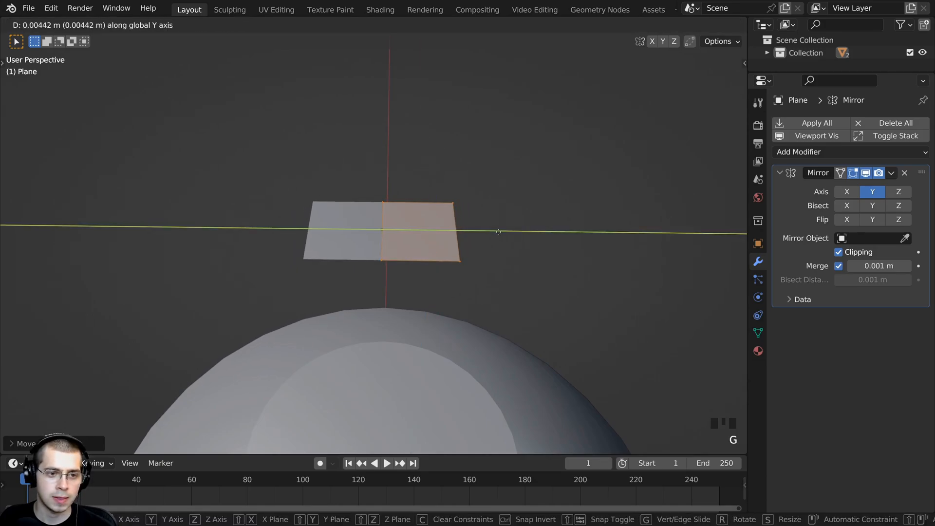
left_click(367, 283)
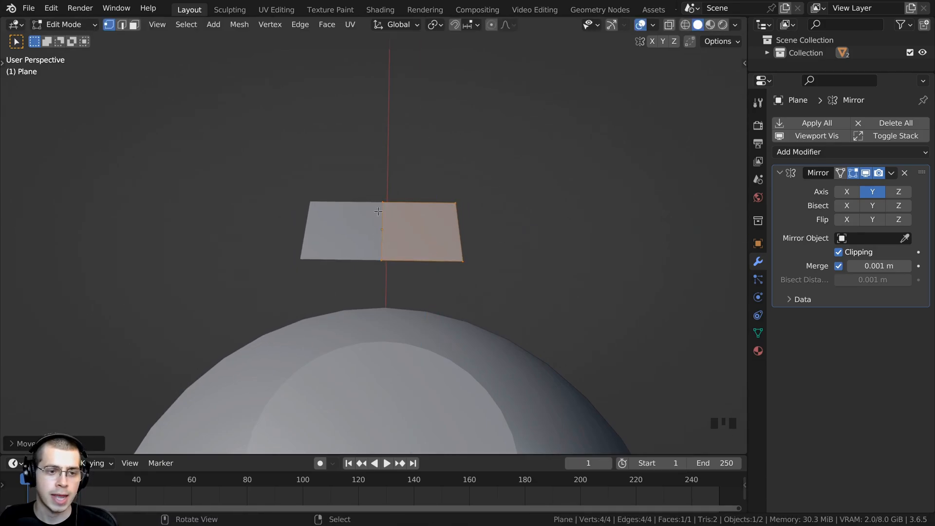
key("g")
key("y")
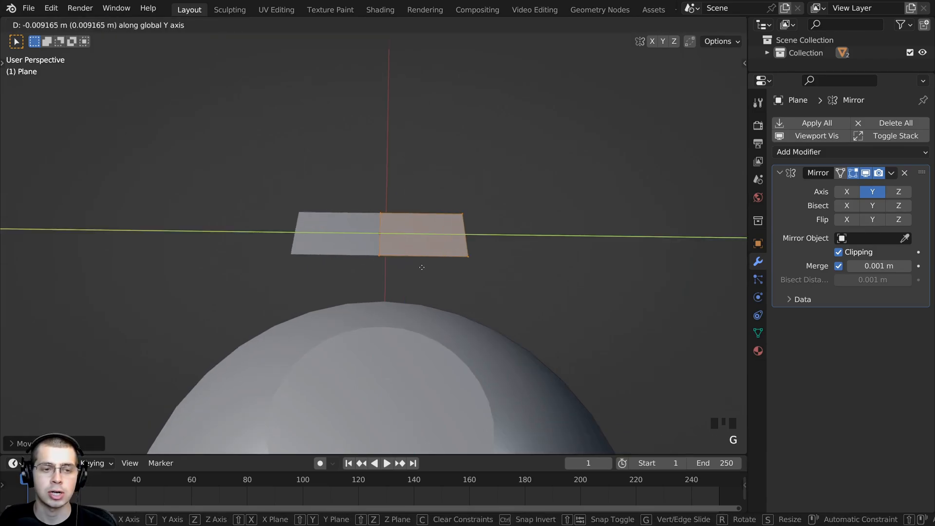
left_click(422, 265)
Select the face's outer edge and, in right orthographic view, extrude it outward and slightly down by about 0.036 m.
middle_click_drag(467, 263, 461, 257)
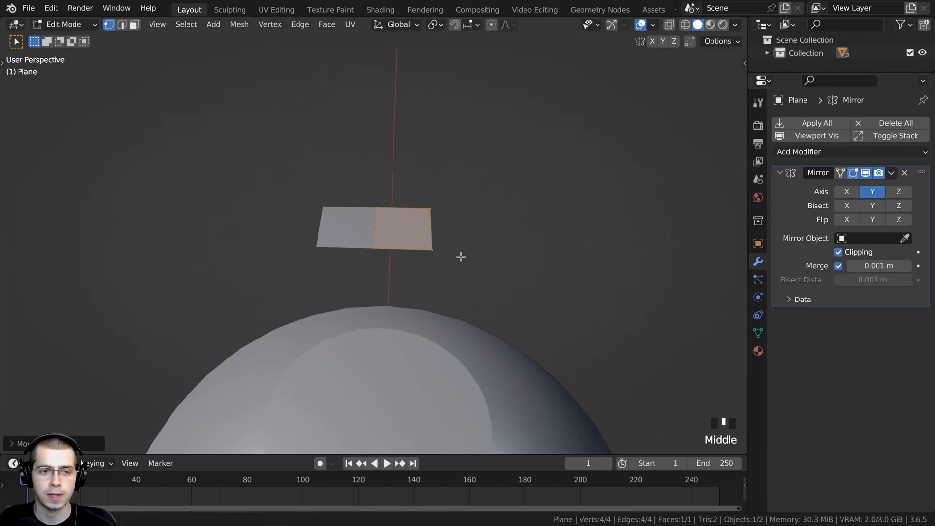
right_click(441, 212)
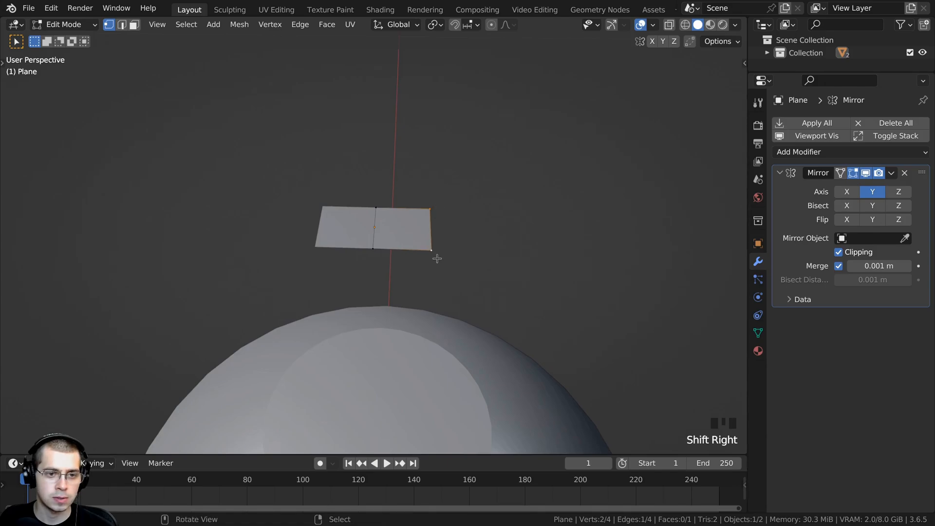
key("KP_1")
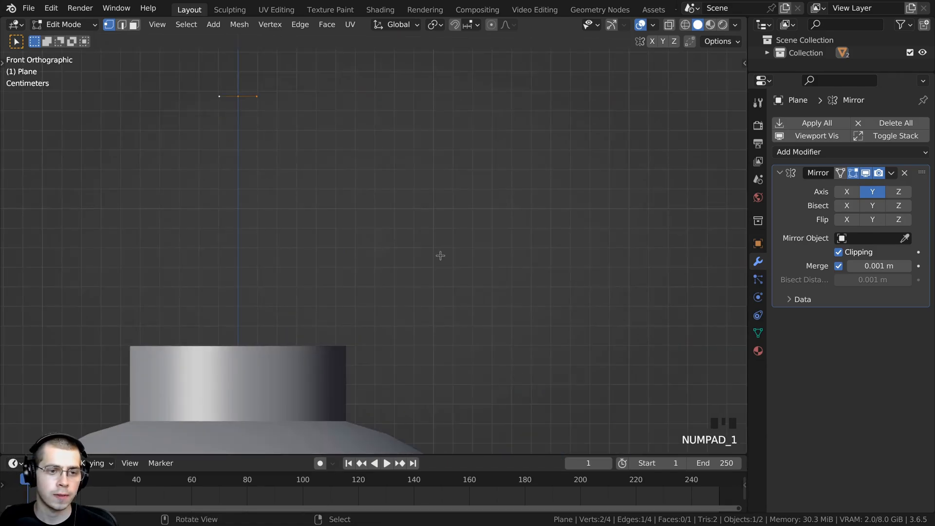
key("KP_3")
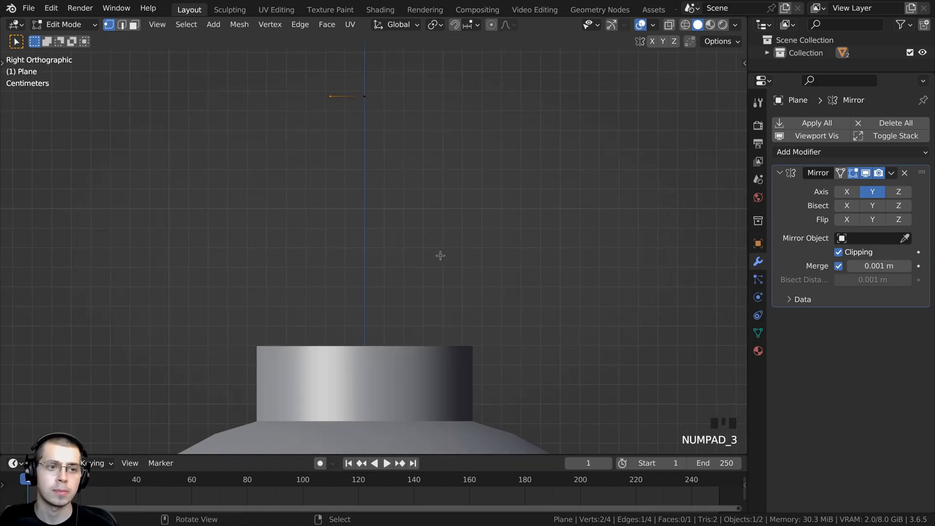
middle_click_drag(440, 255, 432, 217, "shift")
scroll(435, 184, "down", 1)
middle_click_drag(435, 185, 459, 167, "shift")
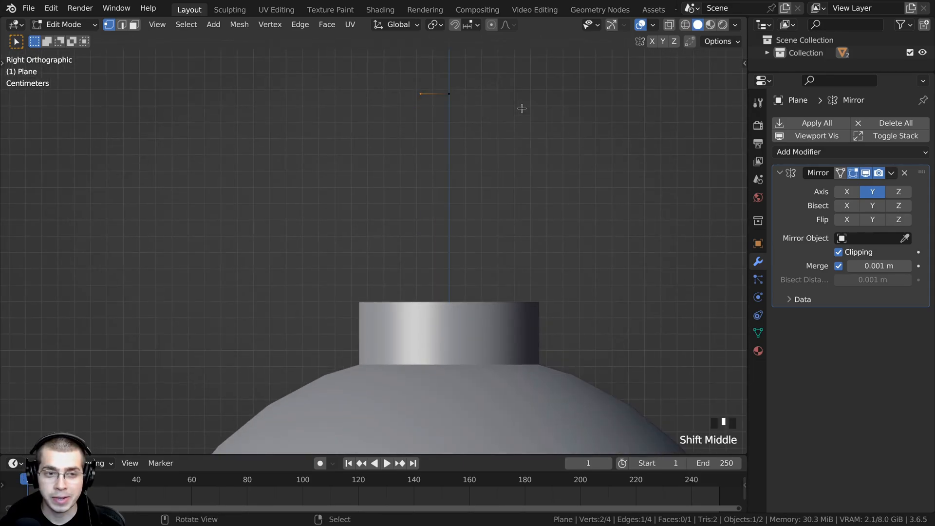
key("e")
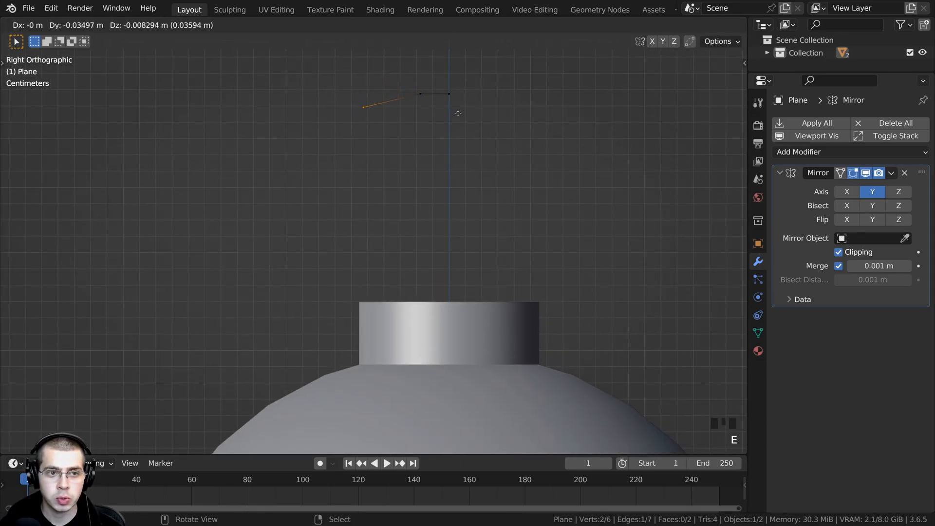
left_click(456, 116)
Switch to wireframe shading, select the vertices of the two outer edges, and move them outward and slightly down.
scroll(407, 130, "down", 1)
middle_click_drag(424, 150, 424, 159, "shift")
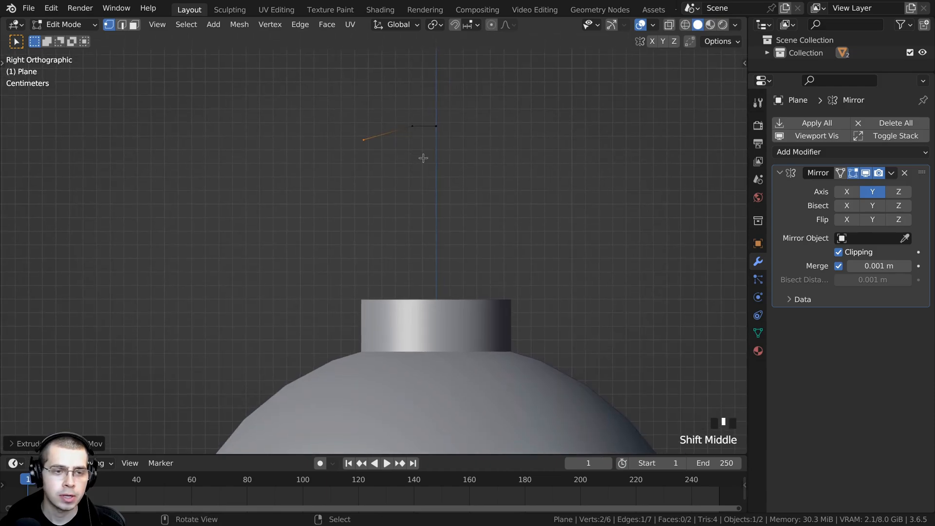
key("z")
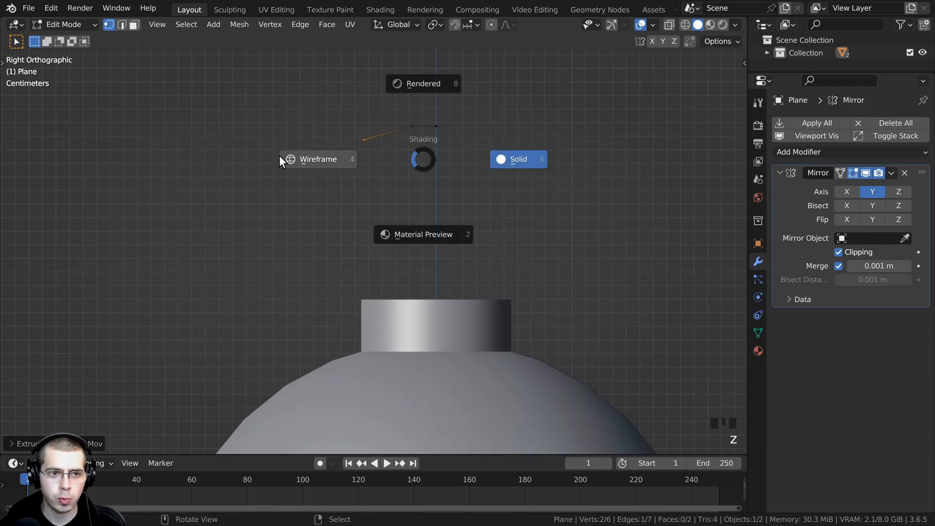
left_click(279, 156)
mouse_move(310, 93)
left_mouse_down()
mouse_move(365, 151)
mouse_move(420, 183)
left_mouse_up()
middle_click_drag(417, 178, 412, 191, "shift")
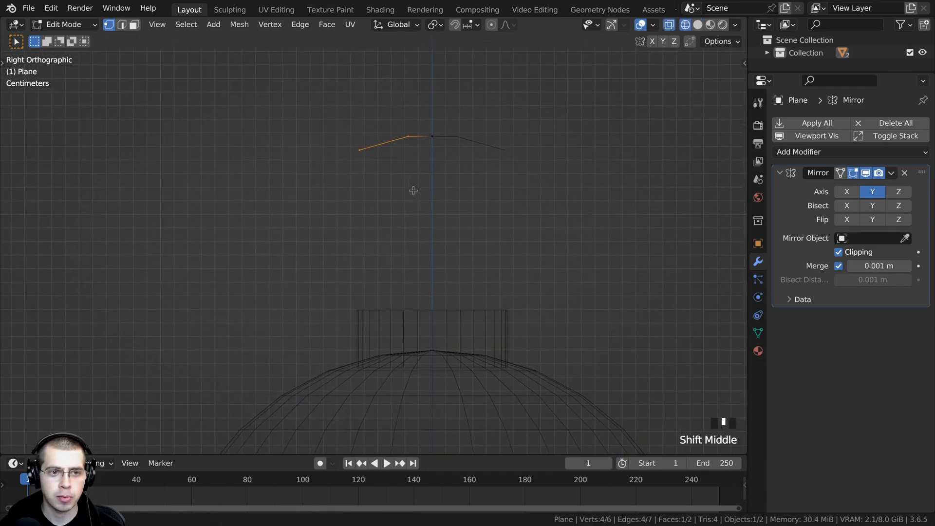
key("g")
left_click(392, 188)
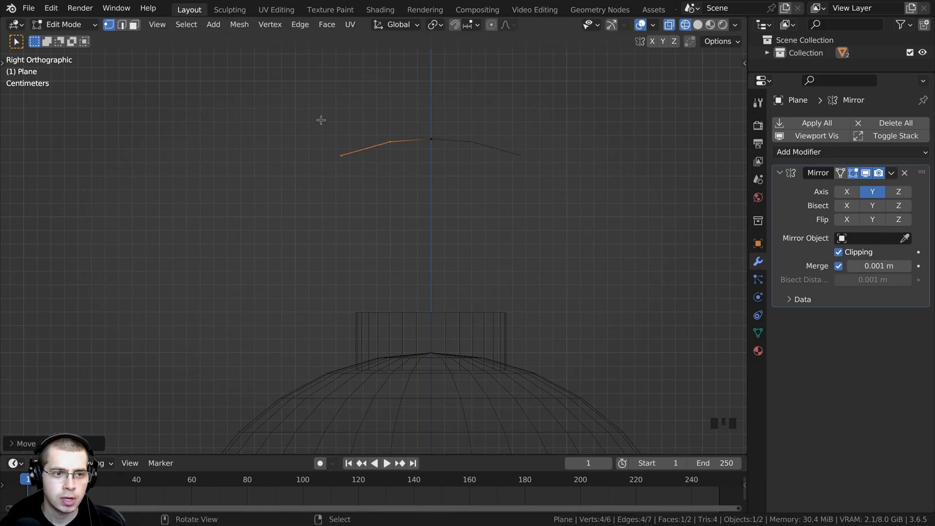
Select only the strip's end edge and move it down to round the top of the arc.
left_click_drag(302, 98, 366, 209)
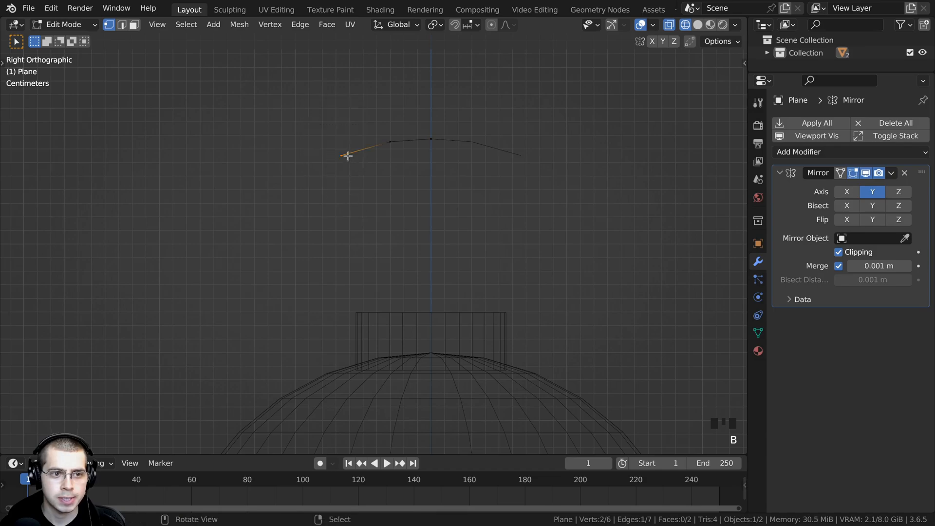
key("g")
left_click(354, 168)
Extrude the strip's end edge five times downward, bowing outward, curving back toward the neck and ending straight down beside it.
key("e")
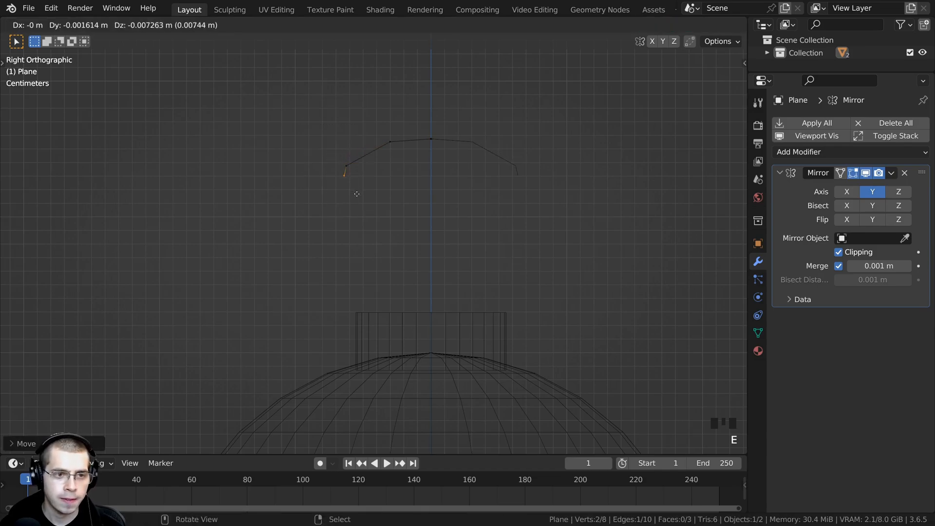
left_click(340, 219)
key("e")
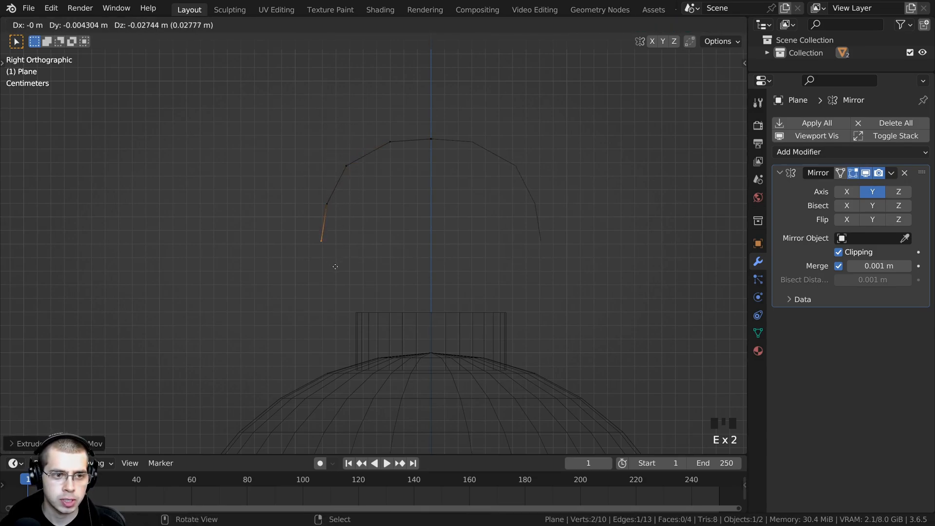
left_click(335, 264)
key("e")
left_click(345, 302)
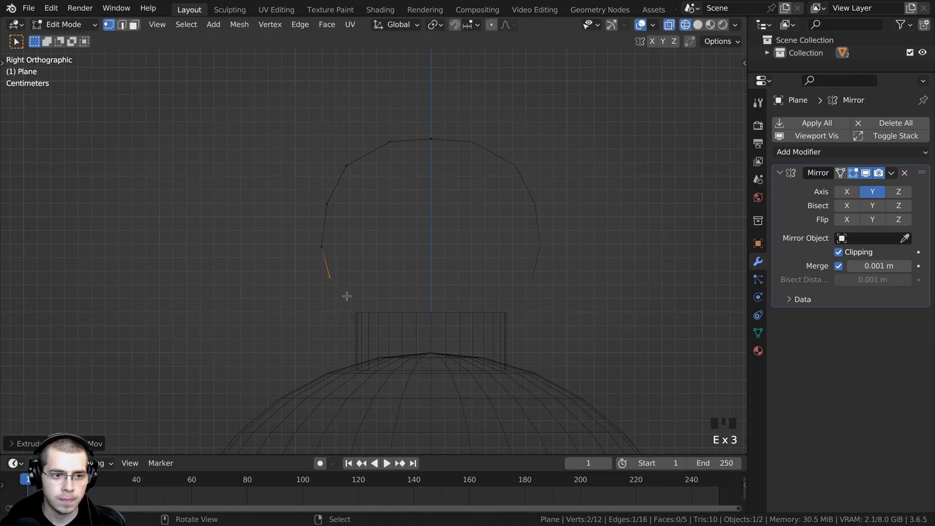
key("e")
left_click(364, 328)
key("e")
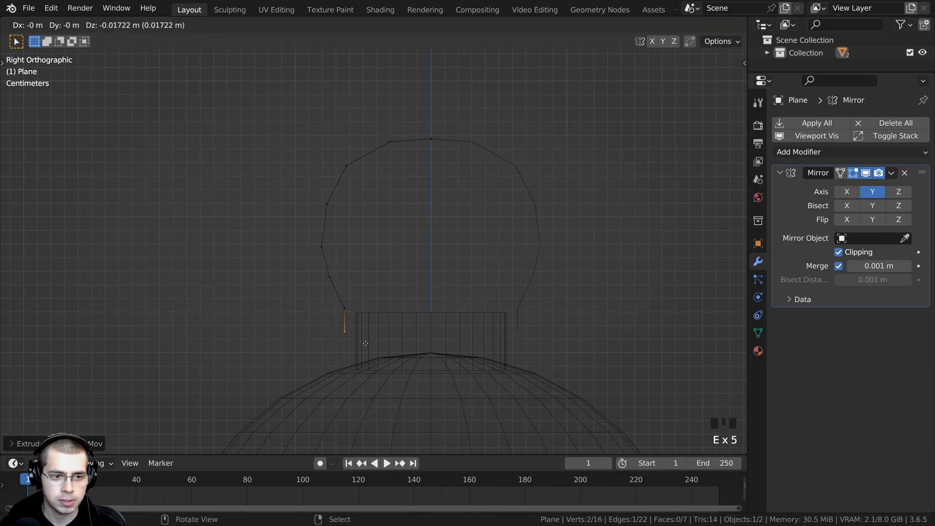
left_click(365, 349)
Select the whole handle strip and stretch it along Z by a factor of about 1.08.
left_click_drag(247, 83, 441, 309)
key("s")
key("z")
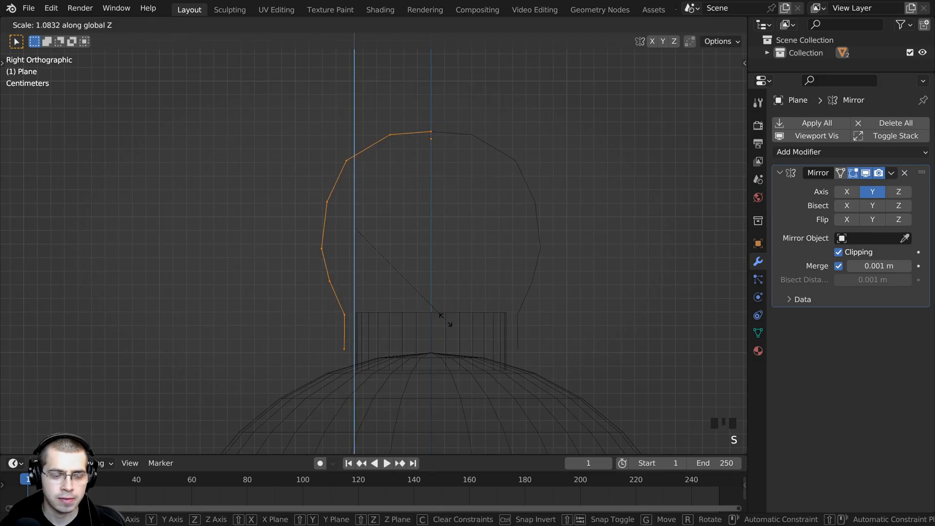
left_click(441, 316)
Rotate the selected strip slightly and move it inward until its lower end meets the side of the neck.
key("r")
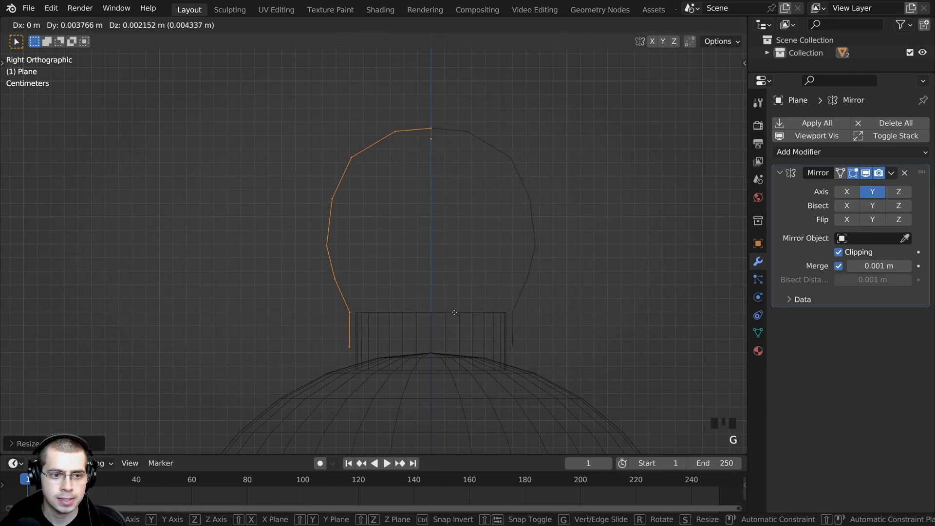
left_click(455, 312)
key("g")
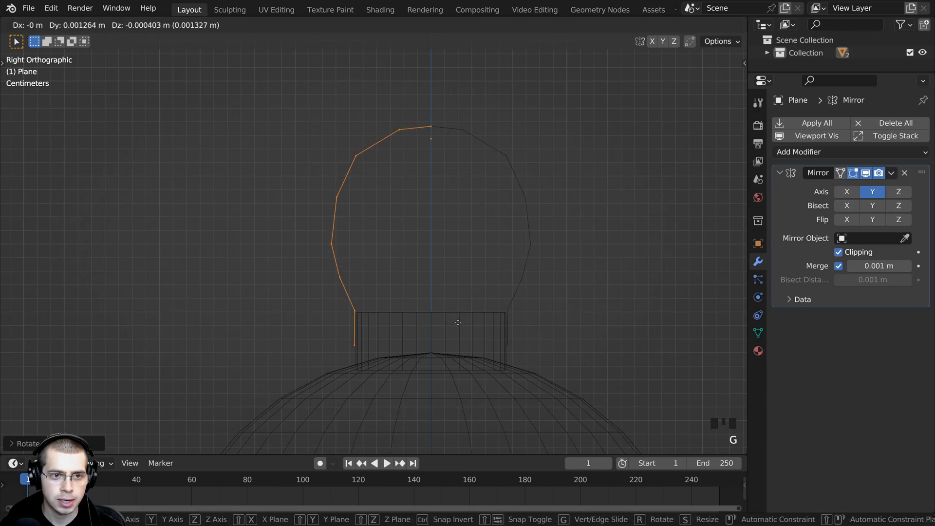
left_click(455, 321)
Return the viewport to solid shading, leave Edit Mode and deselect everything.
scroll(456, 320, "down", 3)
middle_click_drag(452, 314, 459, 327)
key("z")
left_click(526, 333)
middle_click_drag(445, 273, 418, 401)
scroll(404, 246, "down", 4)
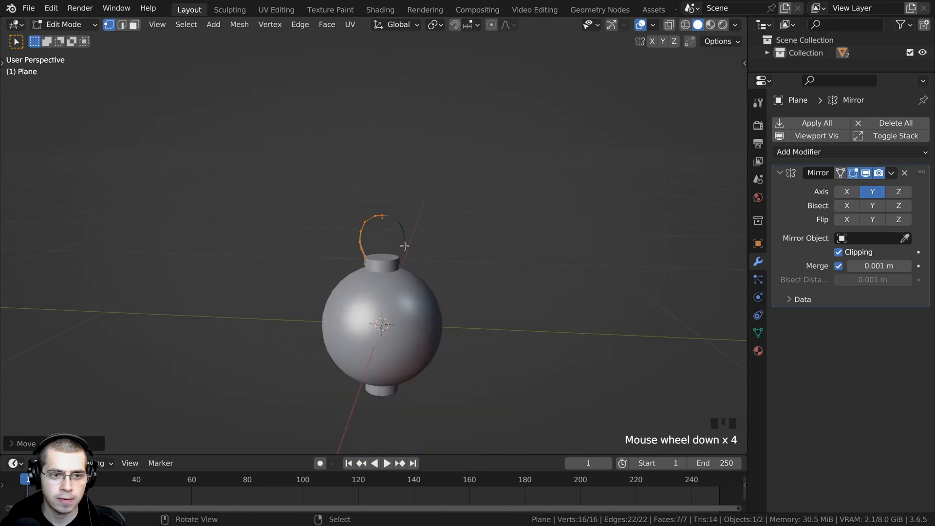
middle_click_drag(383, 224, 389, 215)
scroll(389, 195, "up", 8)
middle_click_drag(392, 97, 326, 158)
key("Tab")
scroll(399, 129, "down", 2)
key("alt+a")
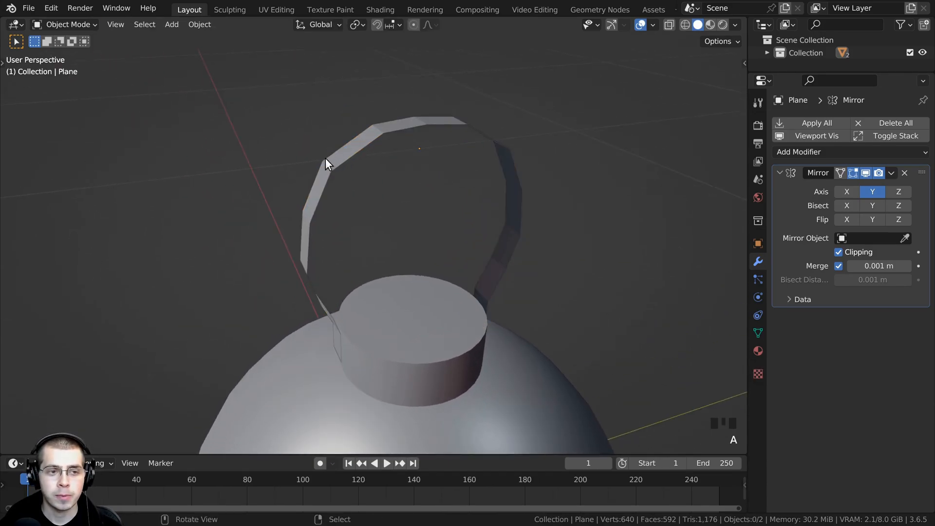
Add a Solidify modifier to the handle and set its thickness to -0.006 m.
left_click(330, 169)
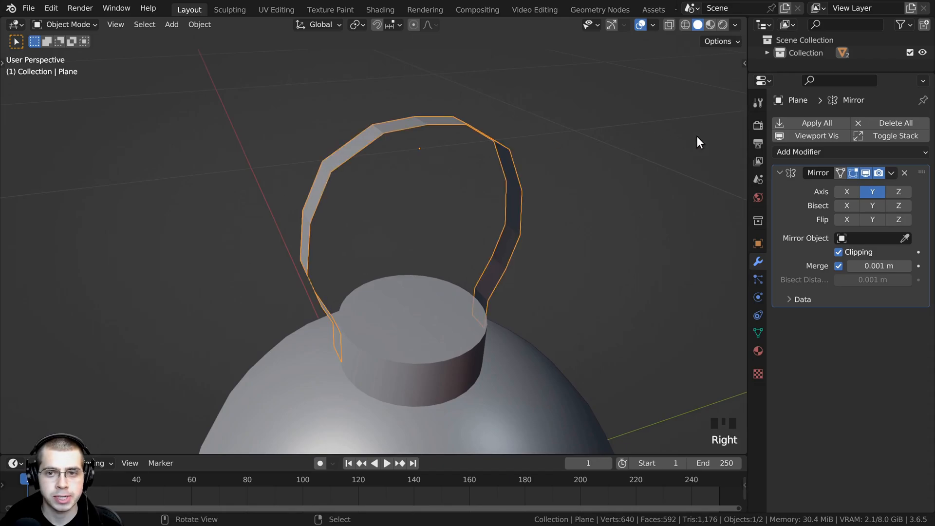
left_click(799, 150)
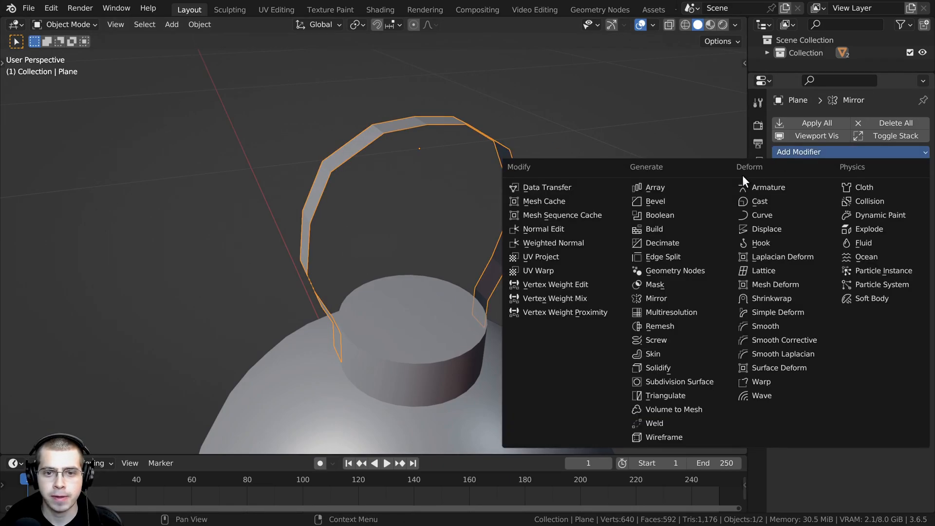
left_click(660, 367)
middle_click_drag(483, 277, 492, 254)
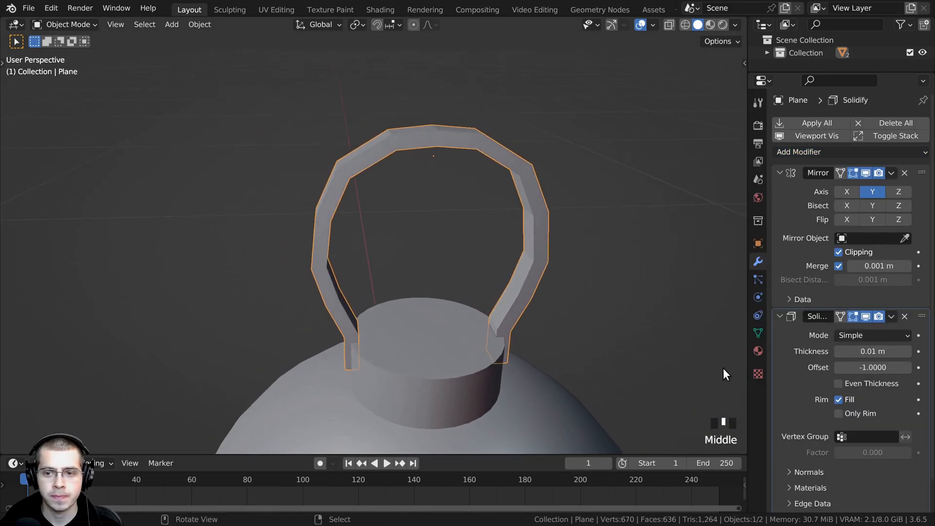
mouse_move(872, 351)
left_mouse_down("shift")
mouse_move(858, 352)
mouse_move(866, 351)
left_mouse_up("shift")
middle_click_drag(662, 347, 586, 311)
In Edit Mode, move the entire handle mesh slightly along Y toward the neck.
key("Tab")
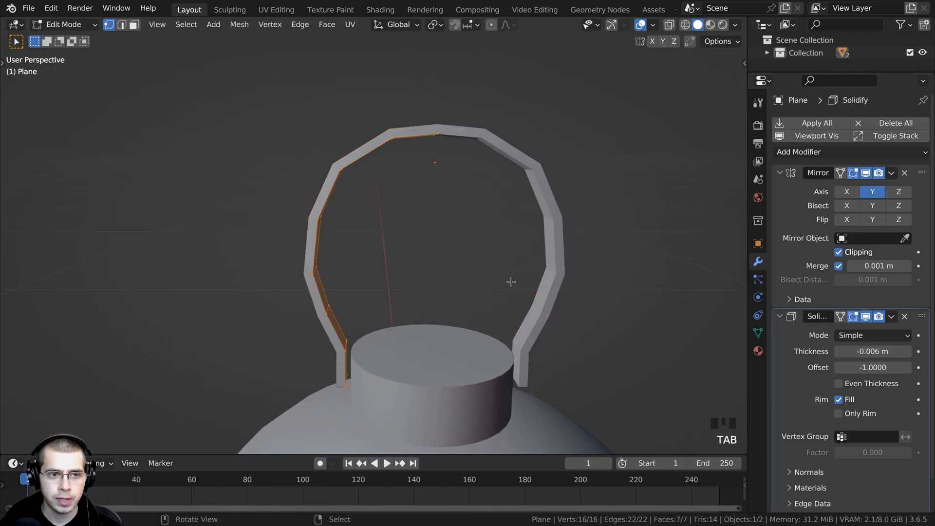
middle_click_drag(482, 274, 468, 230)
key("g")
key("y")
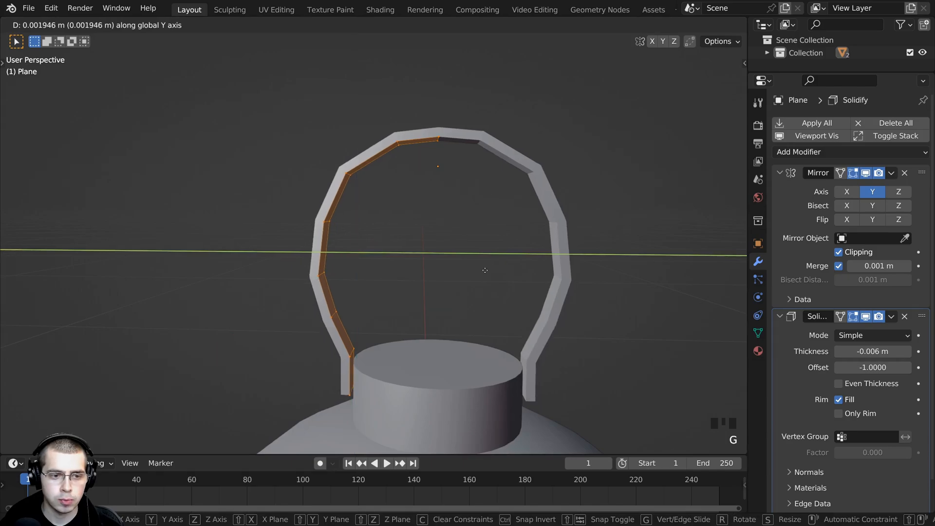
left_click(482, 272)
Fine-tune the handle's position along X and Y so its ends sit against the neck, and return to Object Mode.
scroll(482, 273, "up", 3)
middle_click_drag(536, 203, 393, 310)
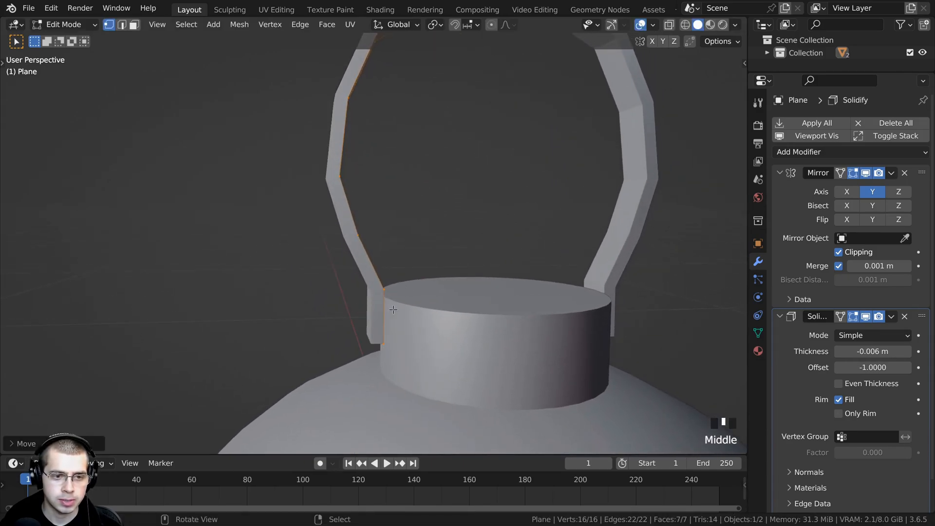
key("g")
key("x")
left_click(435, 234)
key("g")
key("y")
middle_click_drag(435, 234, 398, 292)
left_click(422, 236)
scroll(421, 236, "down", 3)
key("Tab")
Add a Subdivision Surface modifier to the handle and set its render level to 1.
middle_click_drag(398, 292, 340, 197, "shift")
scroll(371, 195, "up", 2)
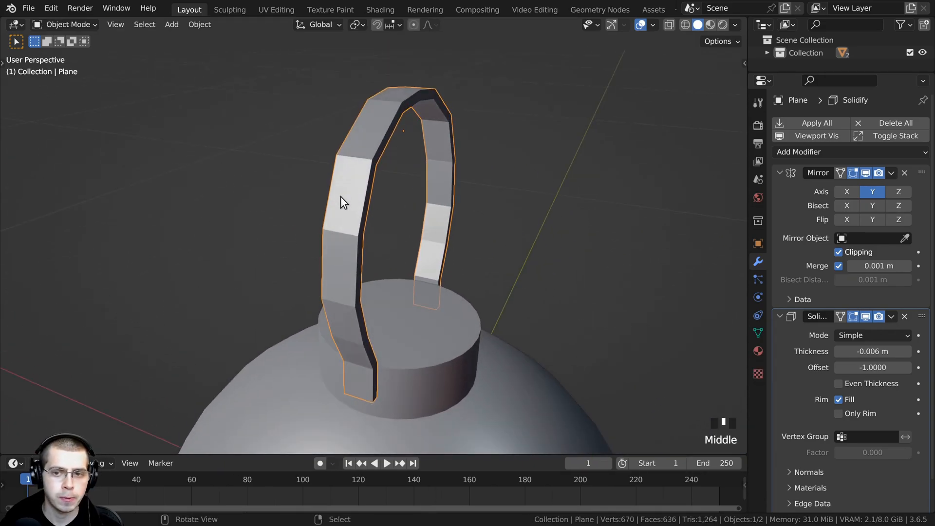
left_click(782, 148)
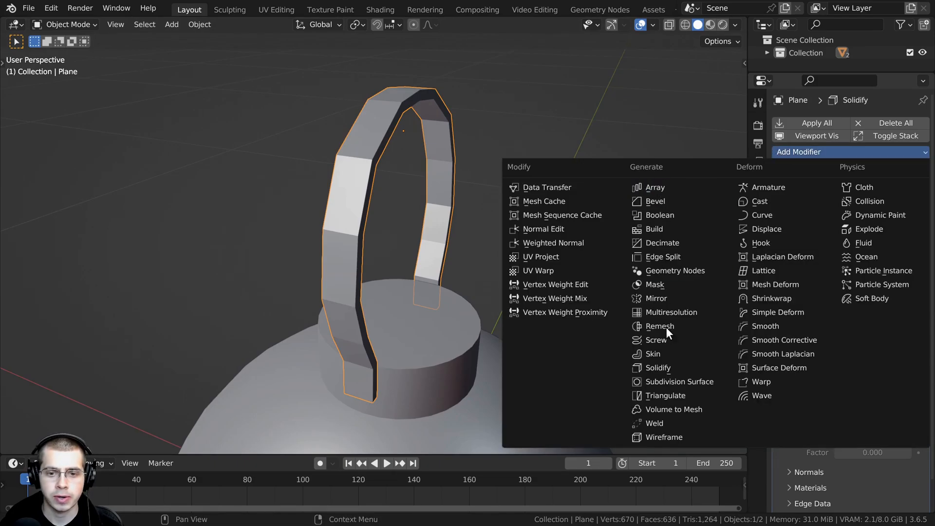
left_click(669, 382)
scroll(836, 291, "down", 5)
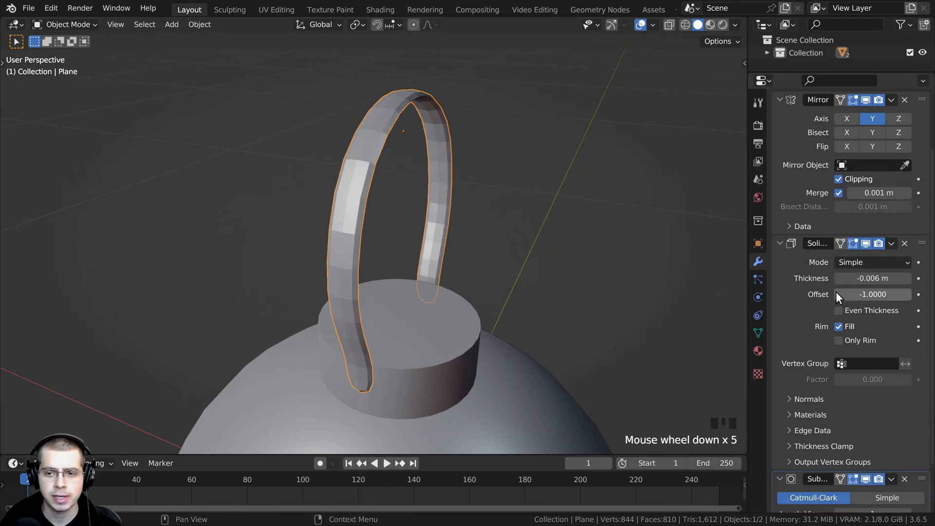
scroll(835, 291, "down", 7)
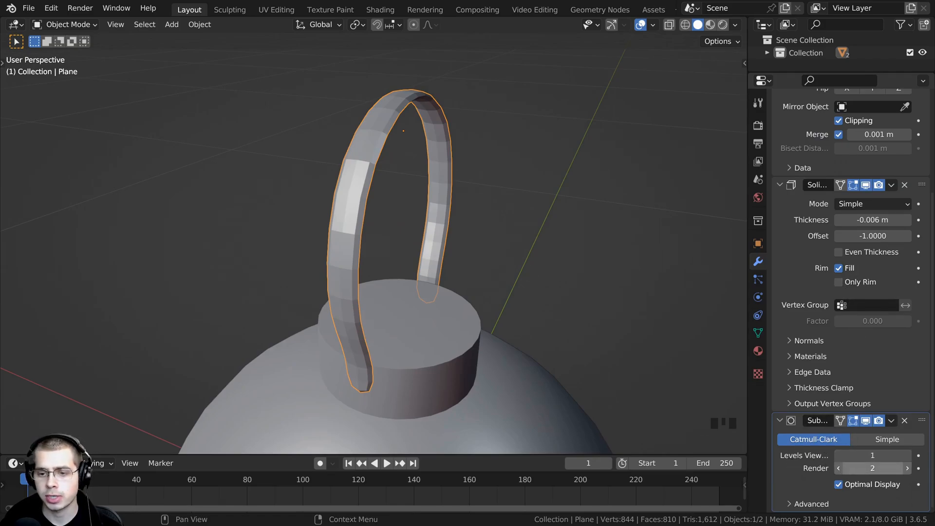
left_click(839, 468)
middle_click_drag(567, 343, 571, 375)
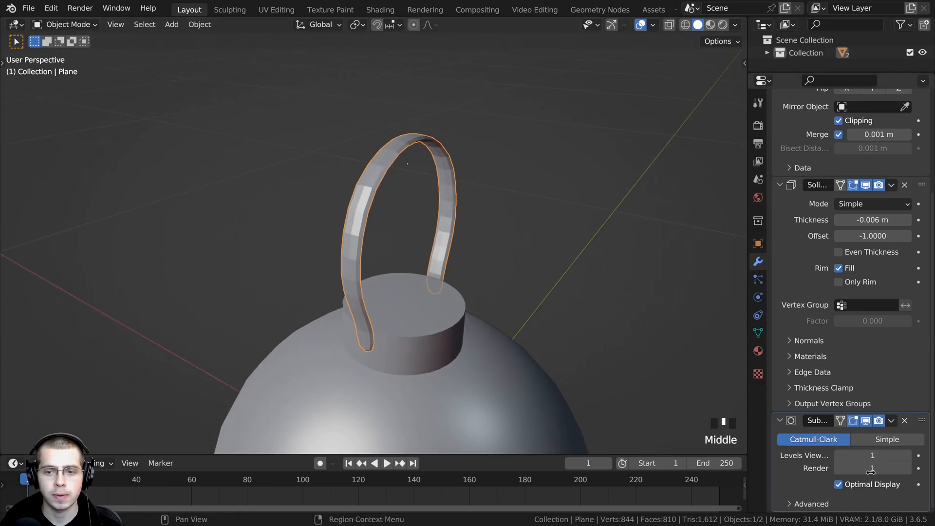
Collapse the Solidify and Mirror modifier settings and apply Shade Smooth to the handle.
left_click(780, 185)
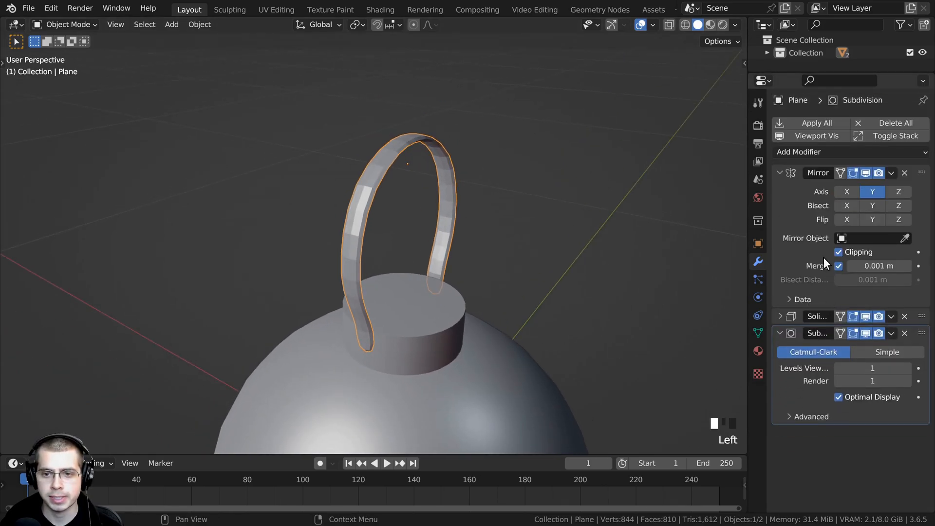
left_click(780, 174)
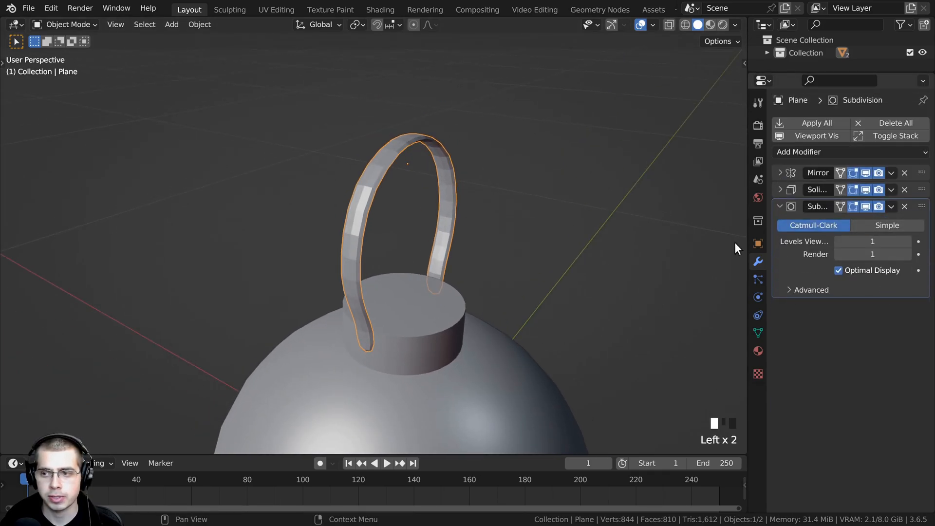
middle_click_drag(467, 243, 399, 209, "shift")
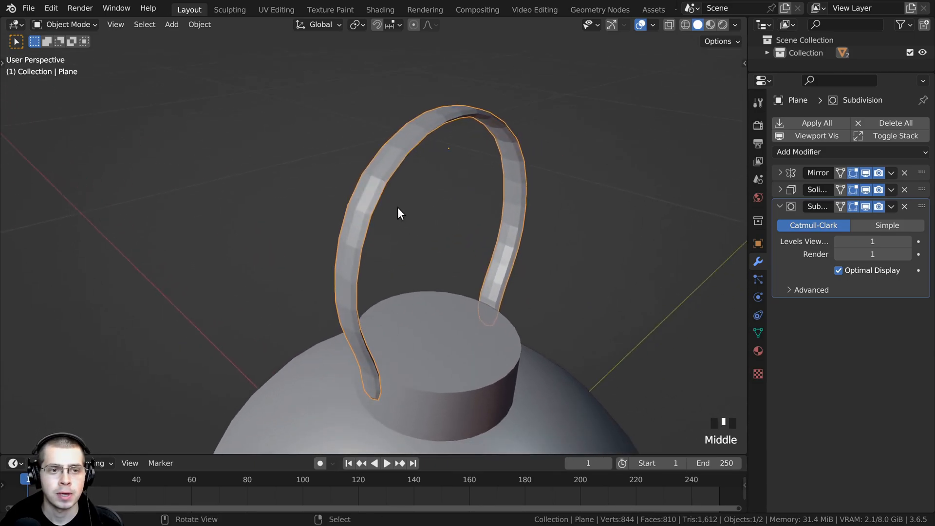
scroll(373, 148, "up", 2)
key("w")
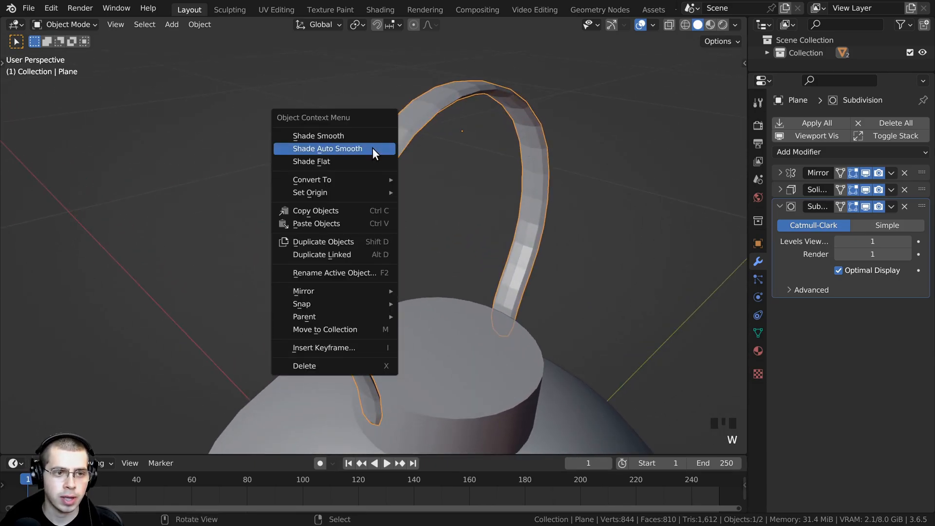
left_click(367, 138)
In Edit Mode, add a lengthwise edge loop along the handle strip and slide it close to one long edge.
mouse_move(443, 192)
middle_mouse_down()
mouse_move(385, 186)
mouse_move(387, 170)
mouse_move(328, 188)
mouse_move(436, 236)
mouse_move(342, 246)
middle_mouse_up()
scroll(387, 170, "up", 2)
key("Tab")
scroll(374, 249, "down", 2)
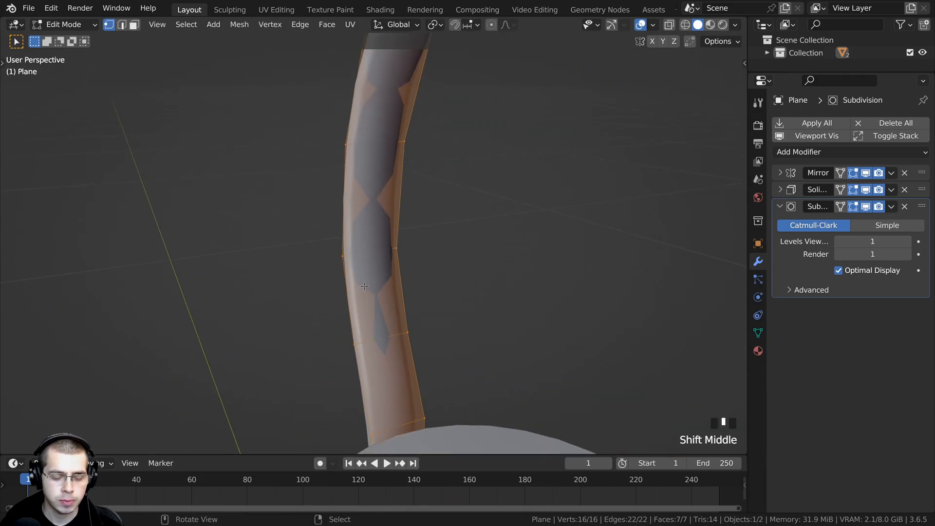
key("ctrl+r")
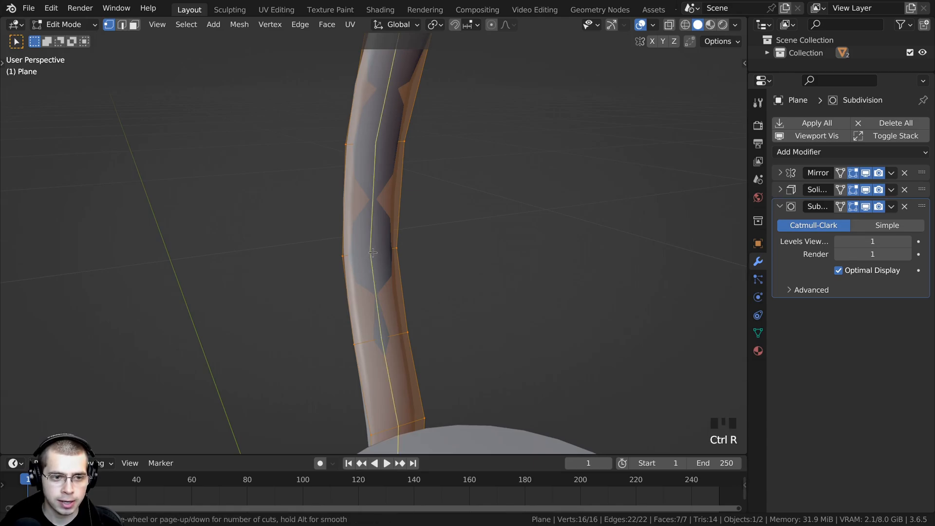
left_click(373, 253)
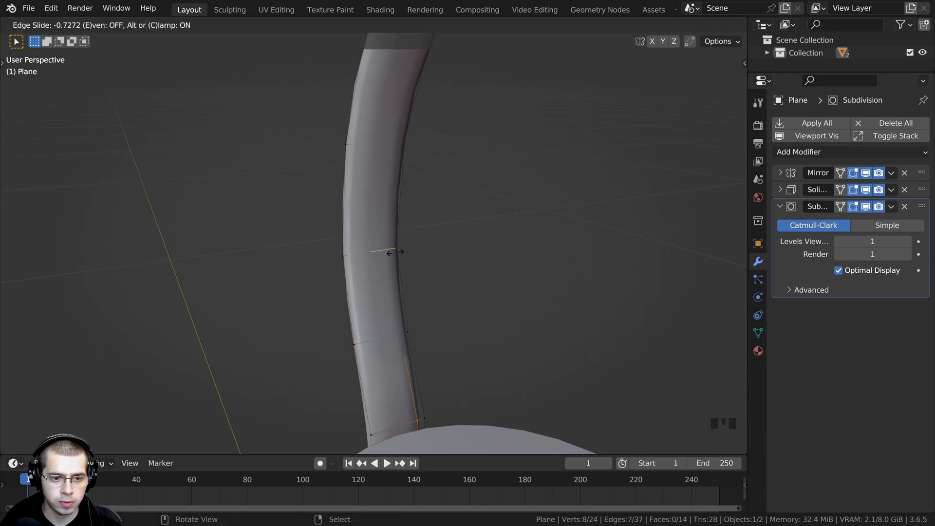
left_click(394, 251)
Add a second lengthwise edge loop close to the strip's opposite long edge, select the whole mesh and leave Edit Mode.
middle_click_drag(395, 252, 389, 246)
key("ctrl+r")
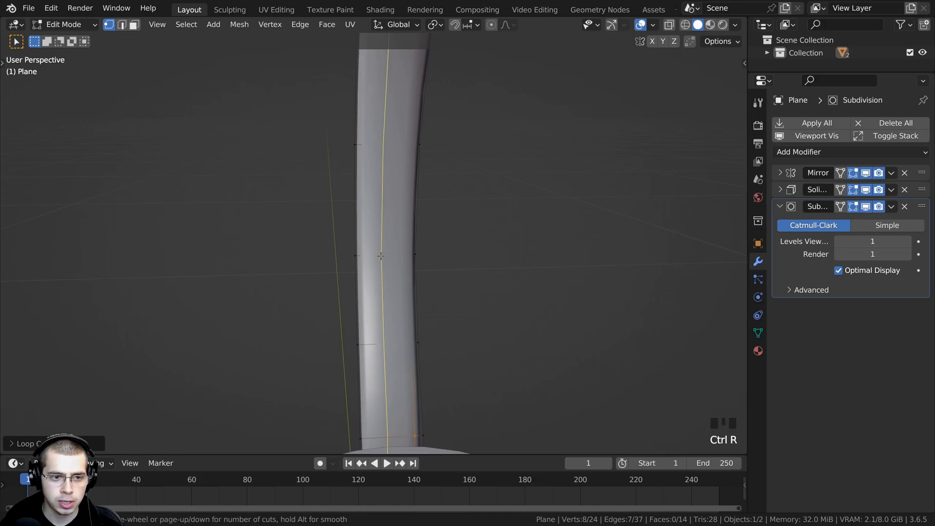
left_click(380, 255)
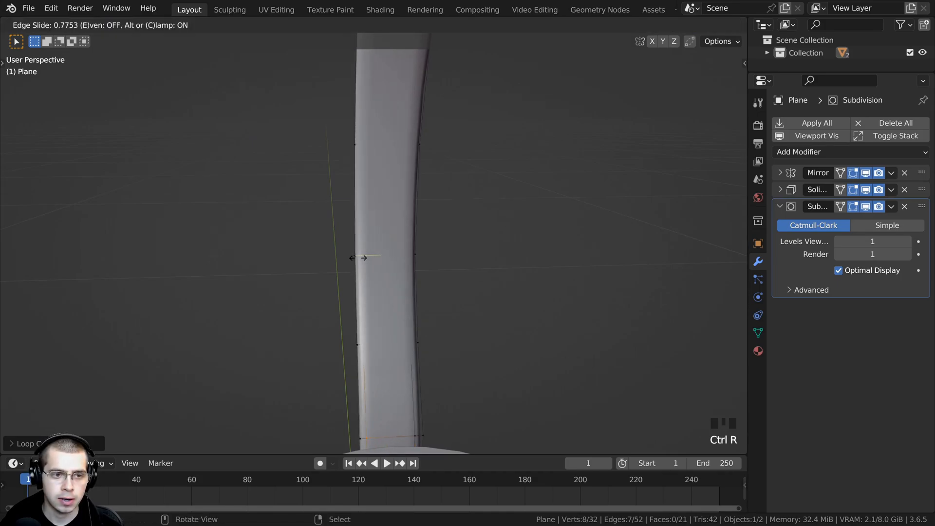
left_click(358, 258)
middle_click_drag(358, 258, 419, 144, "shift")
key("a")
scroll(348, 125, "down", 1)
middle_click_drag(394, 178, 304, 183, "shift")
key("Tab")
In Edit Mode, add an edge loop across the handle's lower end and slide it down close to the bottom edge.
key("Tab")
middle_click_drag(375, 331, 395, 238, "shift")
scroll(396, 238, "up", 2)
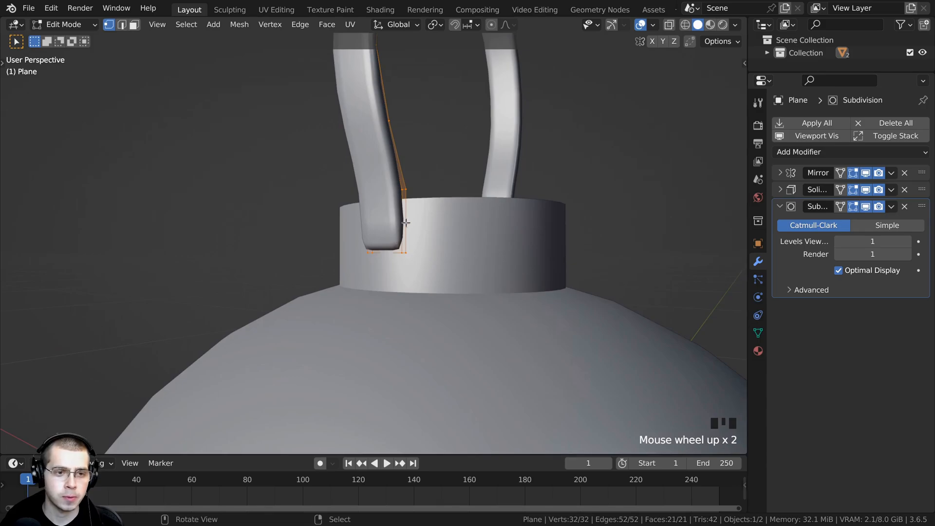
scroll(406, 223, "up", 1)
key("ctrl+r")
left_click(409, 217)
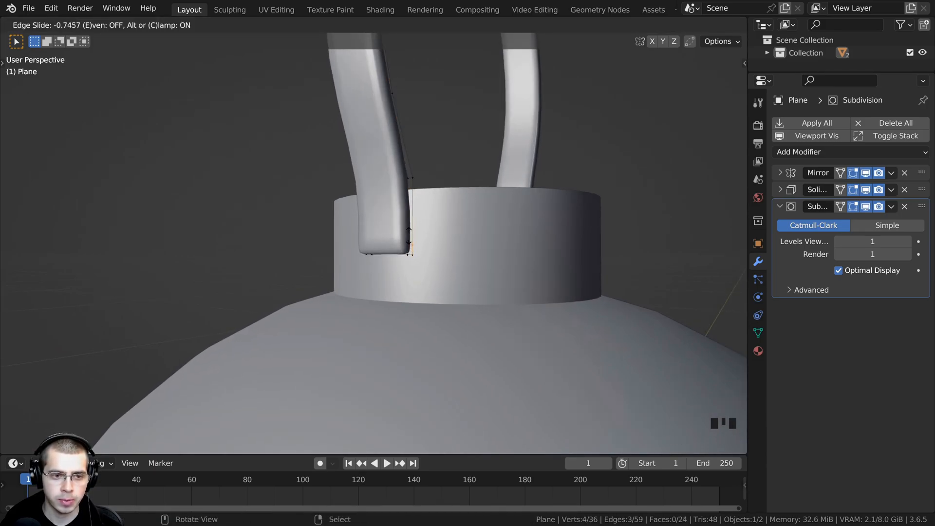
left_click(409, 236)
Return to Object Mode, deselect everything and frame the whole lantern with the 3D cursor at the world origin.
middle_click_drag(421, 156, 337, 120)
key("Tab")
scroll(428, 142, "down", 2)
scroll(337, 120, "down", 1)
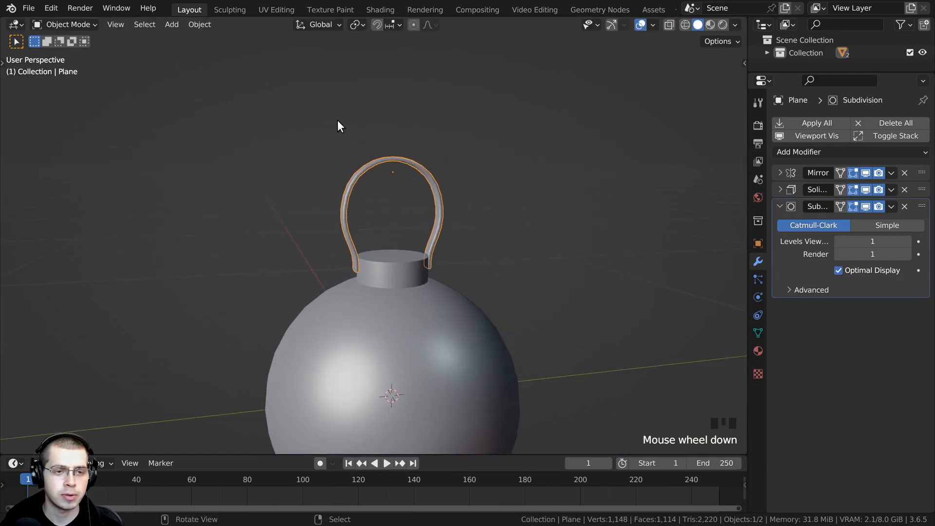
key("a")
middle_click_drag(374, 231, 389, 178)
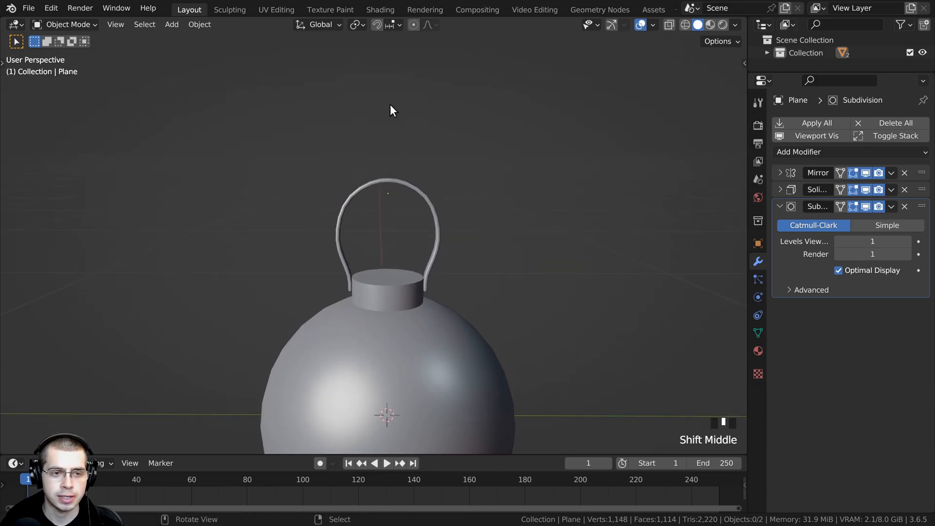
middle_click_drag(383, 96, 441, 194, "shift")
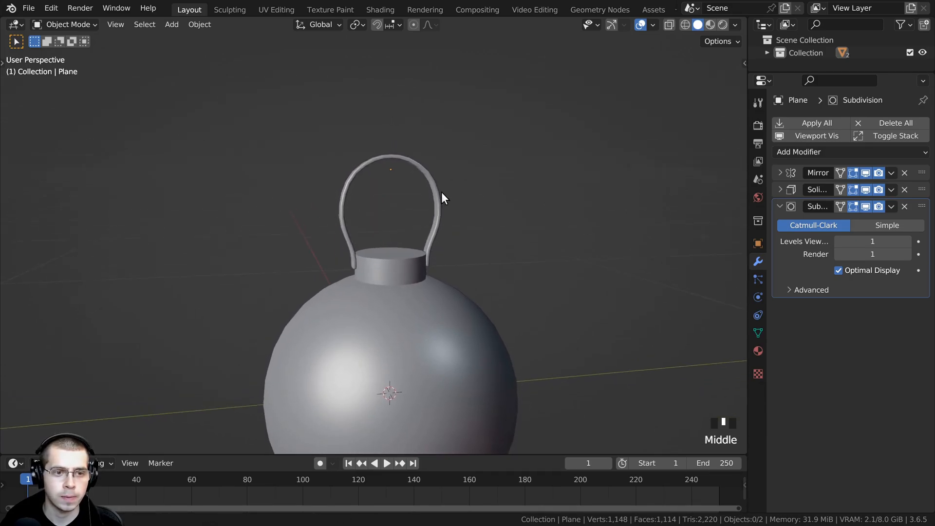
scroll(457, 155, "down", 2)
key("shift+c")
key("shift+c")
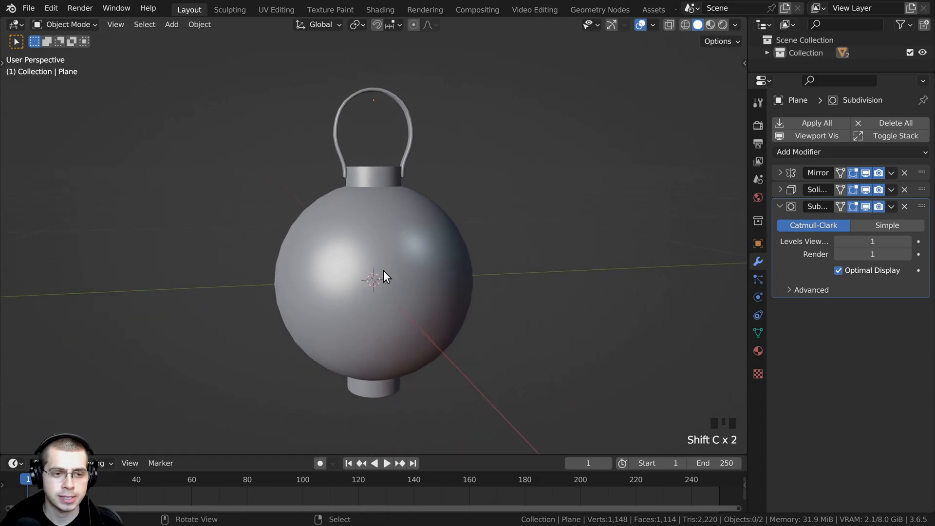
Add a cube at the world origin and scale it down to fit inside the lantern body.
middle_click_drag(384, 270, 361, 259, "shift")
key("shift+a")
mouse_move(374, 148)
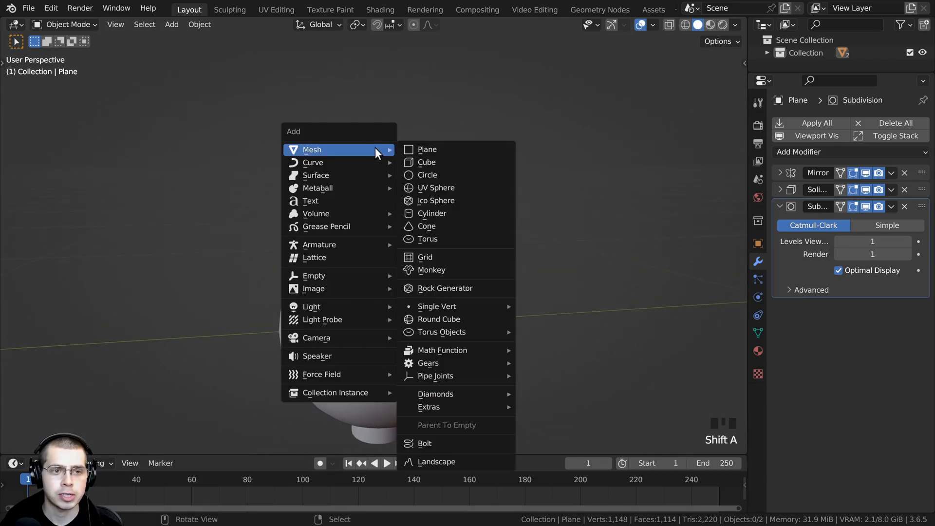
left_click(437, 163)
scroll(417, 340, "down", 3)
middle_click_drag(417, 340, 468, 364, "shift")
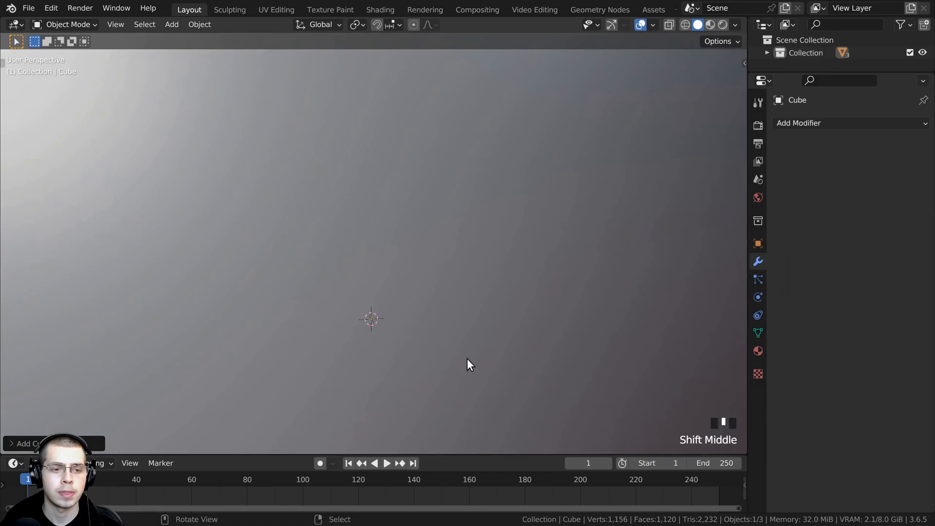
key("s")
left_click(377, 295)
Move the cube up along Z above the handle and scale it down to a tiny block.
key("g")
key("z")
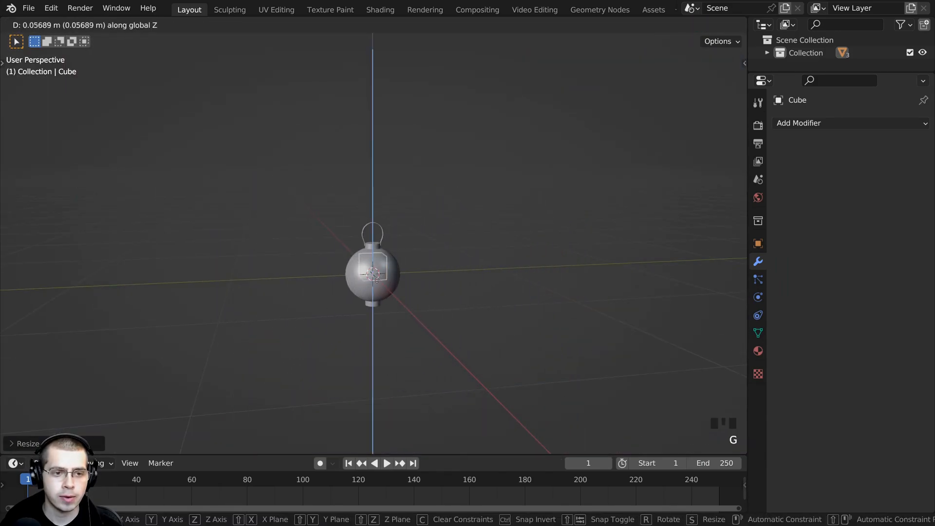
left_click(560, 249)
scroll(560, 249, "up", 6)
scroll(561, 249, "up", 3)
key("s")
left_click(398, 119)
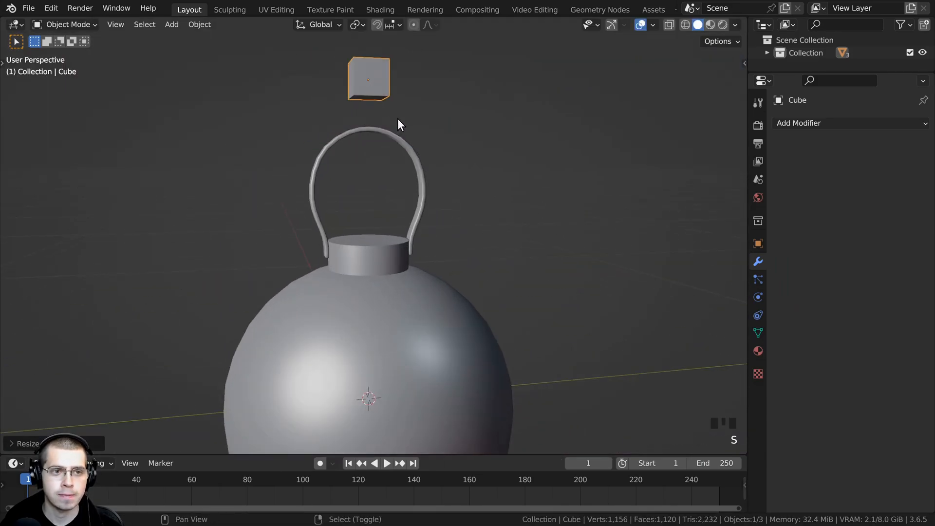
scroll(429, 245, "up", 2)
key("s")
left_click(373, 221)
scroll(417, 238, "up", 4)
middle_click_drag(418, 238, 405, 197, "shift")
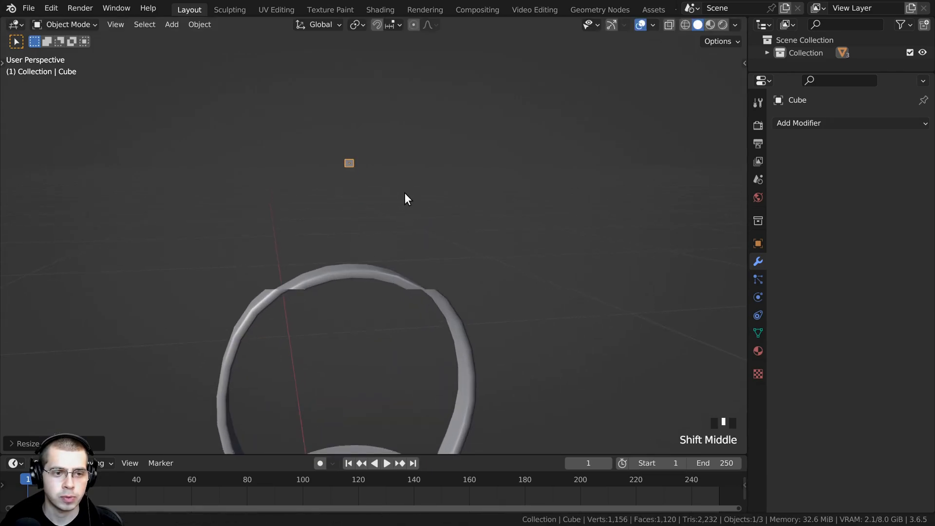
In Edit Mode, stretch the tiny cube along Z by about 25.6 times into a thin vertical rod.
scroll(404, 183, "down", 2)
key("Tab")
scroll(408, 191, "up", 1)
key("s")
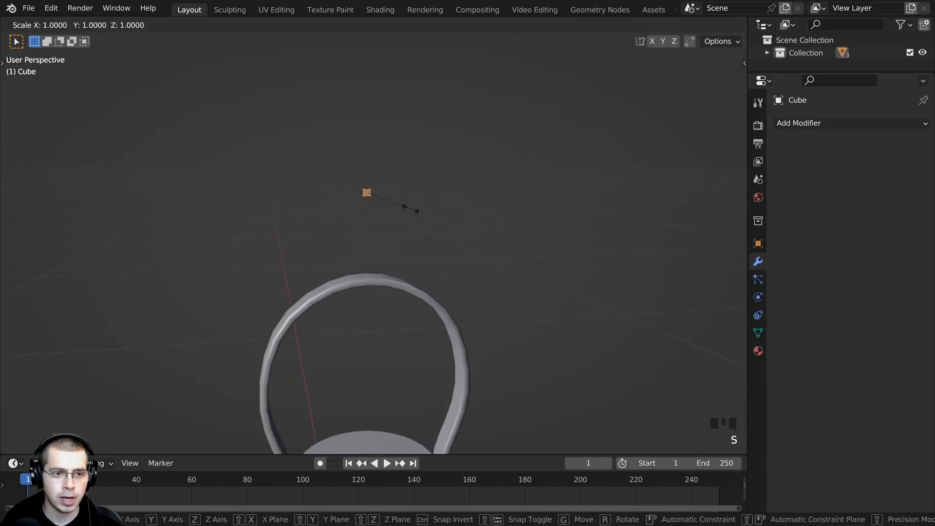
key("z")
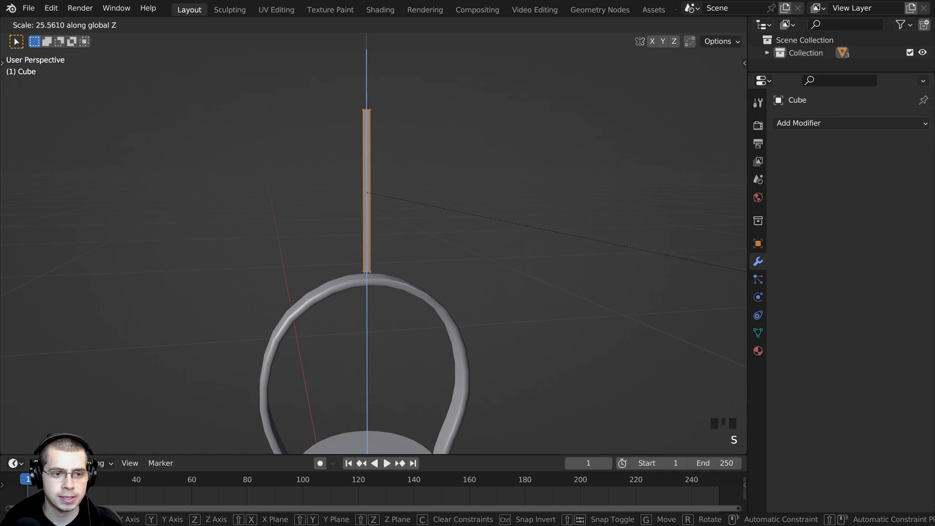
key("Return")
Lower the rod slightly along Z so its end meets the top of the handle, and return to Object Mode.
middle_click_drag(234, 376, 293, 321)
key("g")
key("z")
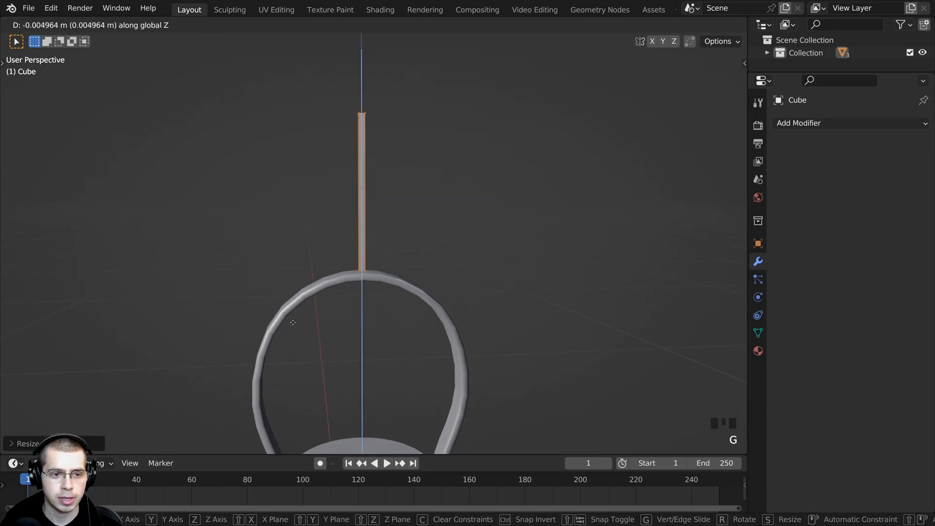
left_click(293, 322)
middle_click_drag(424, 309, 403, 325)
scroll(560, 321, "down", 1)
key("Tab")
Apply smooth shading to the rod above the handle.
scroll(403, 326, "up", 4)
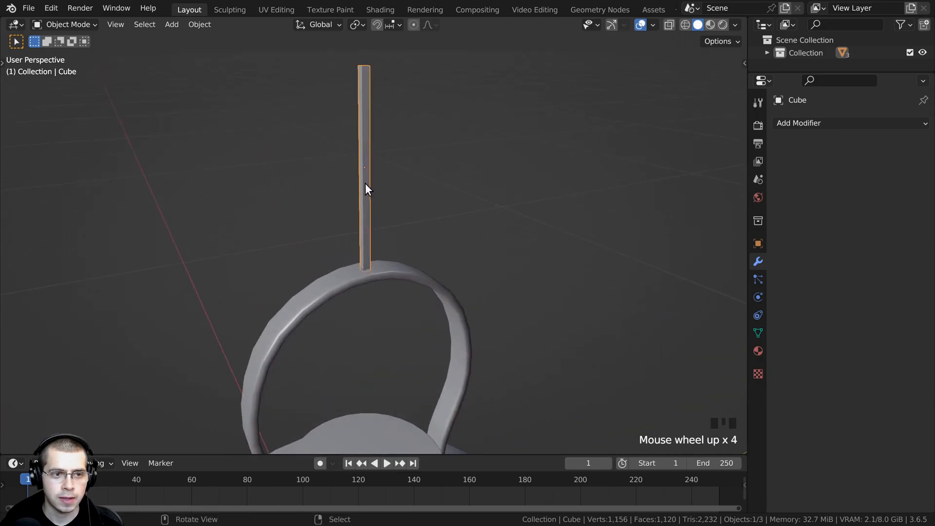
key("w")
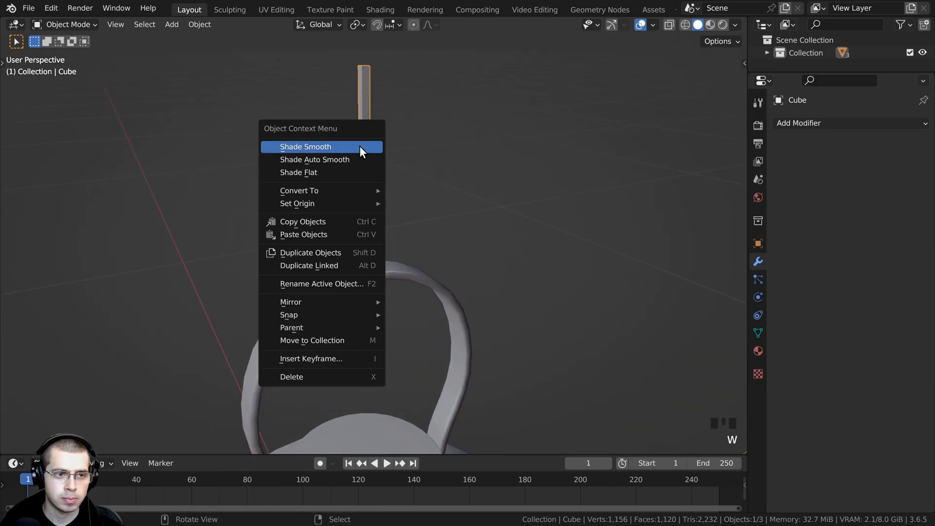
left_click(315, 147)
scroll(314, 151, "down", 3)
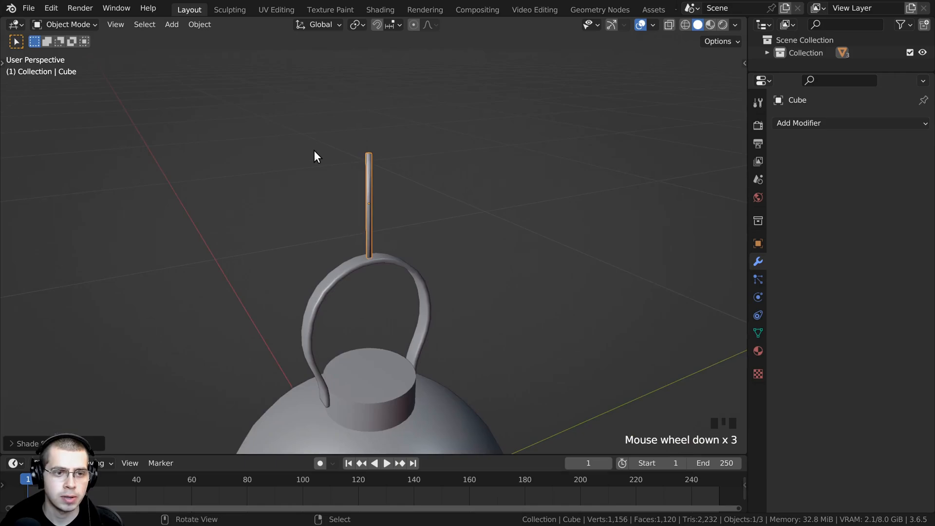
Apply the rod's scale and deselect everything.
middle_click_drag(314, 151, 320, 187, "shift")
key("ctrl+a")
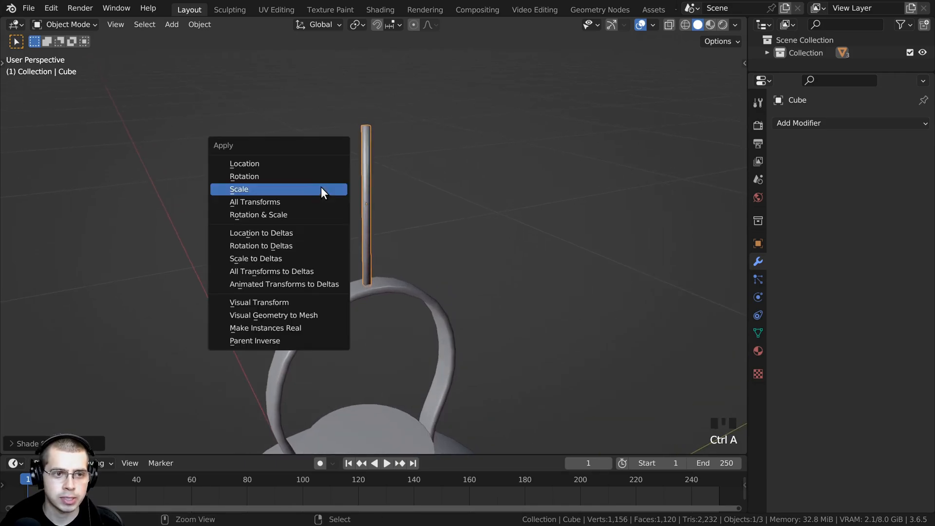
left_click(250, 190)
middle_click_drag(326, 155, 368, 183)
scroll(401, 355, "down", 2)
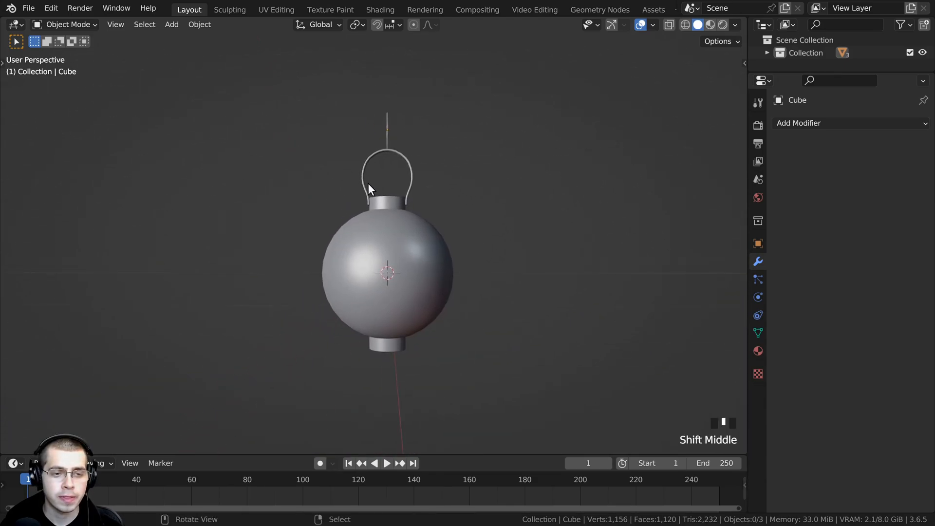
scroll(388, 306, "up", 2)
middle_click_drag(403, 235, 414, 183)
scroll(413, 183, "down", 3)
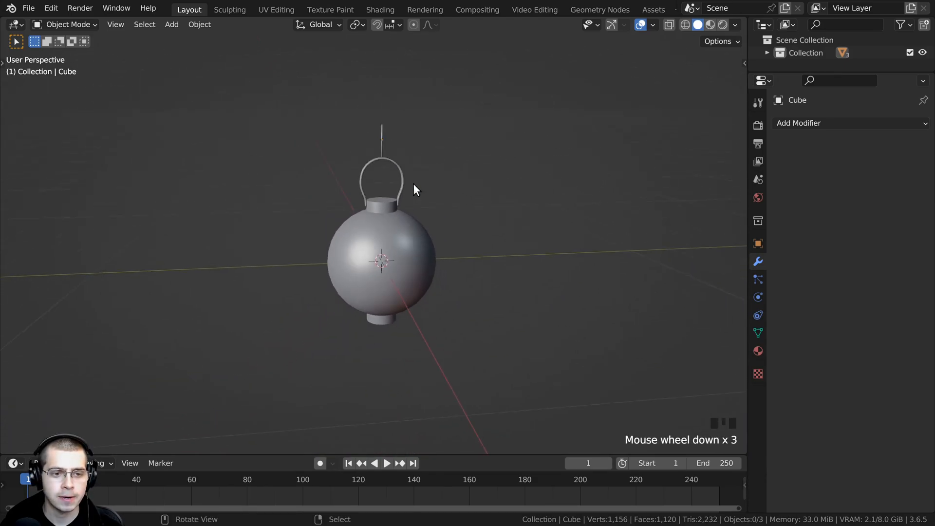
Place the 3D cursor beside the lantern and reset it to the world origin.
key("shift+c")
left_click(468, 119)
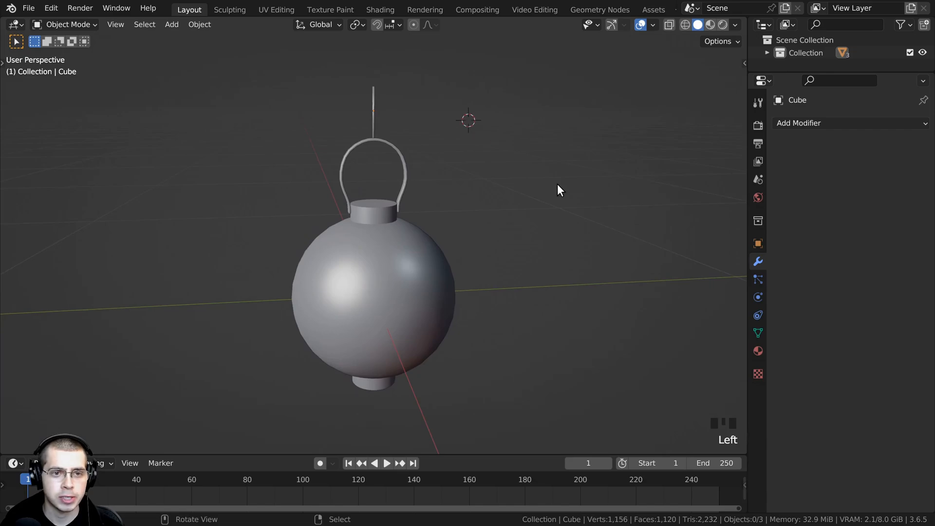
left_click(550, 185)
left_click(487, 150)
middle_click(387, 235)
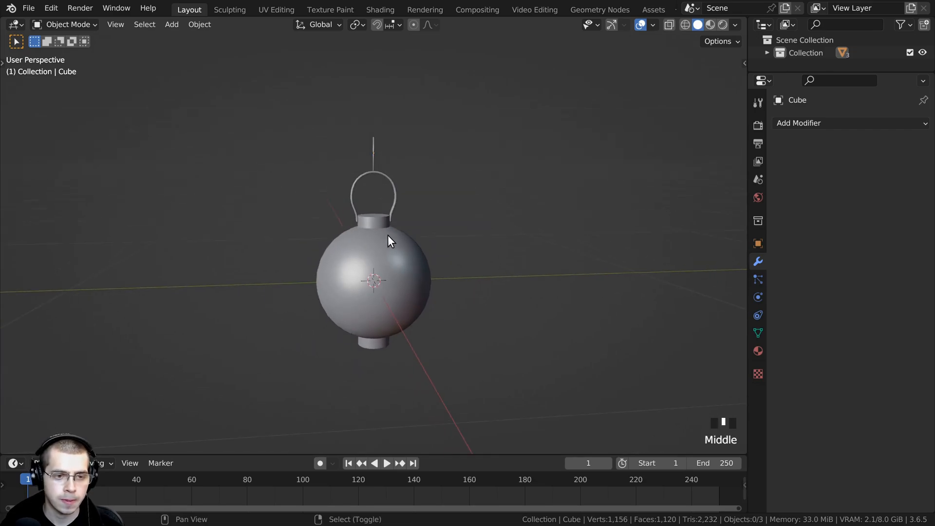
Add an ico sphere at the world origin and scale its mesh down in Edit Mode to fit inside the lantern.
key("shift+a")
mouse_move(367, 155)
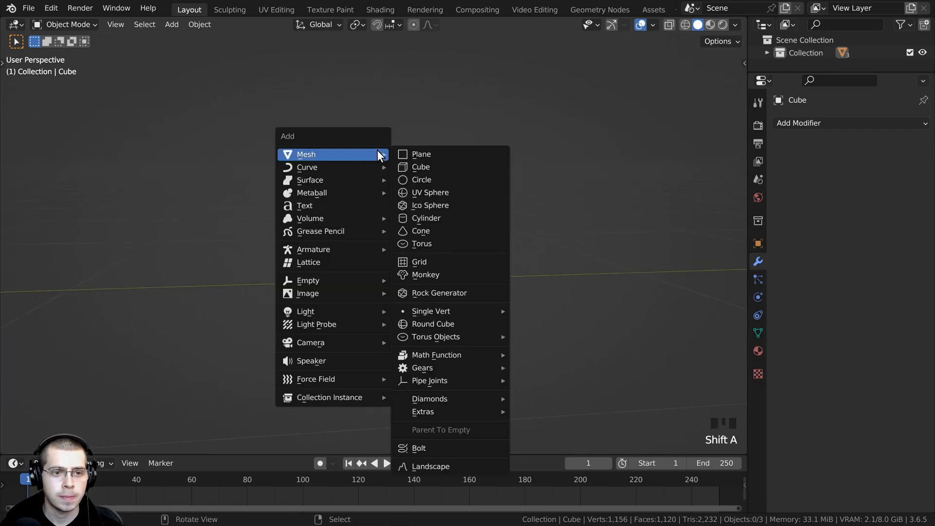
left_click(429, 207)
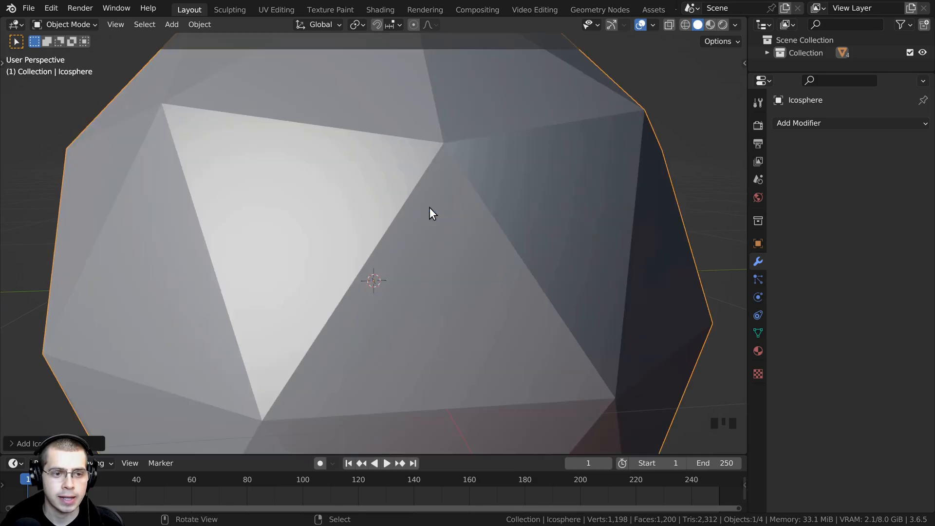
scroll(431, 216, "down", 2)
middle_click(529, 177)
key("Tab")
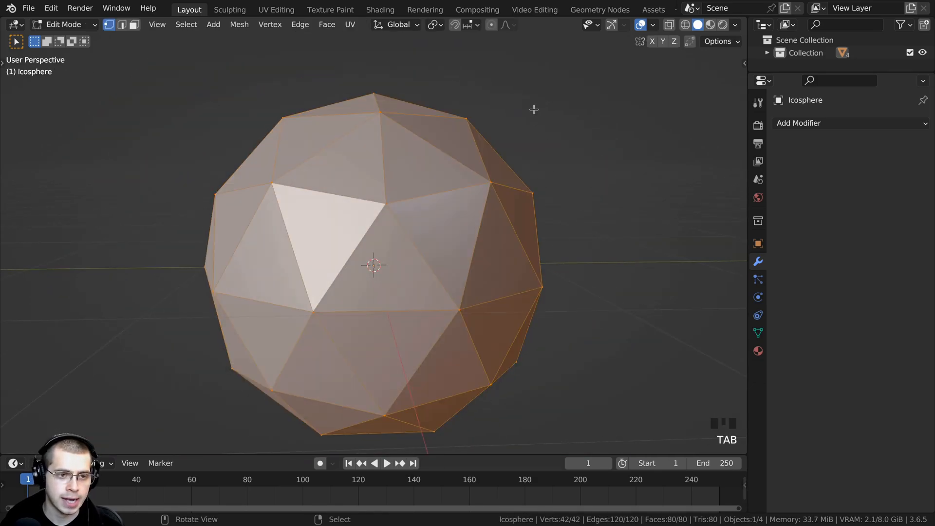
key("s")
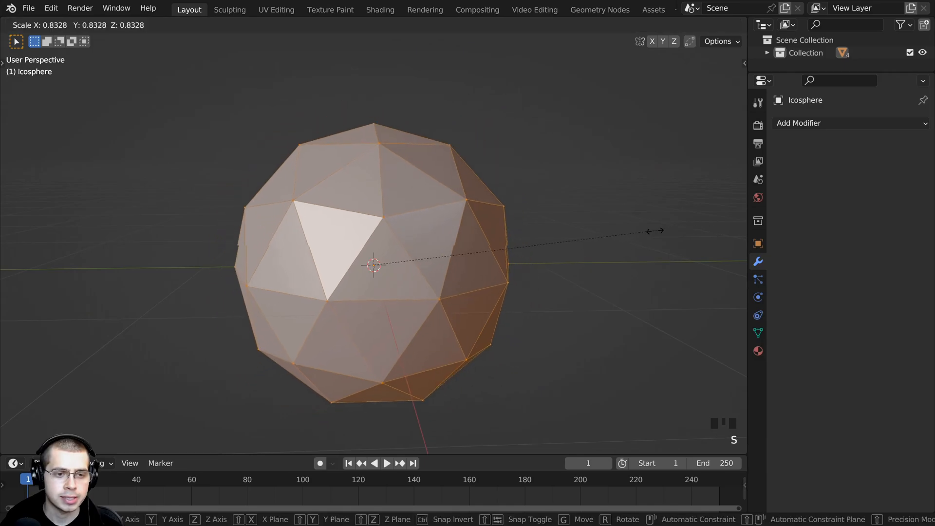
left_click(428, 272)
Switch to wireframe shading and shrink the ico sphere to about half its size at the lantern's centre.
scroll(598, 304, "up", 4)
scroll(585, 307, "up", 3)
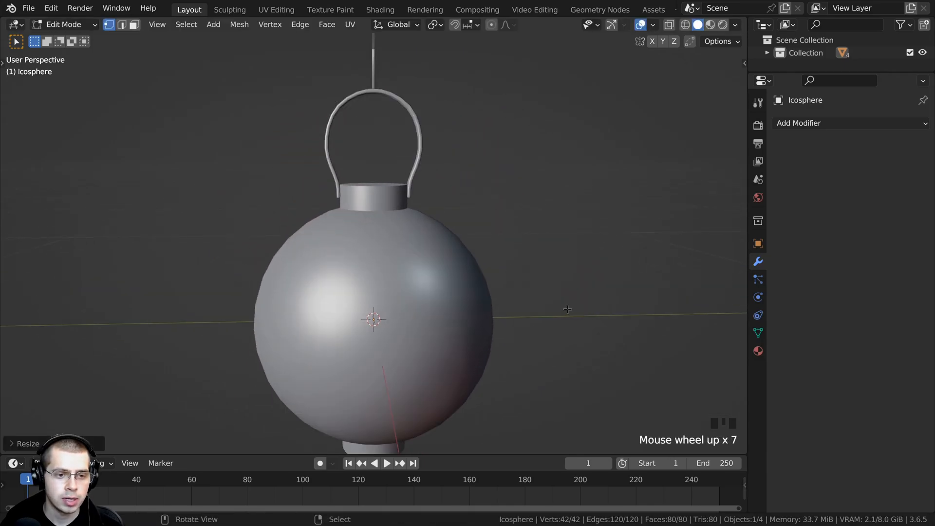
key("z")
left_click(448, 246)
mouse_move(448, 245)
middle_mouse_down()
mouse_move(424, 256)
mouse_move(454, 233)
middle_mouse_up()
middle_click_drag(507, 220, 513, 208)
key("s")
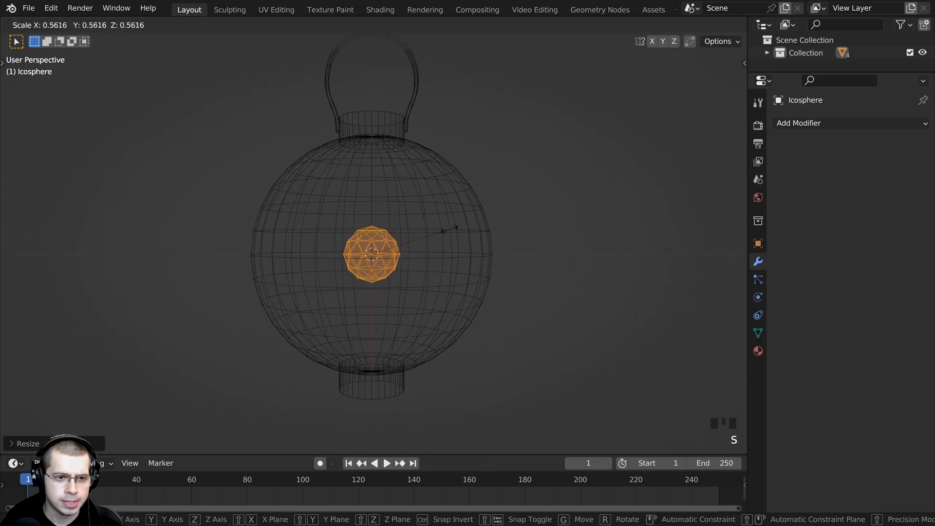
left_click(418, 242)
Scale the ico sphere down further to bulb size, return to Object Mode and deselect everything.
scroll(417, 241, "down", 3)
middle_click_drag(414, 263, 400, 281)
key("s")
left_click(436, 249)
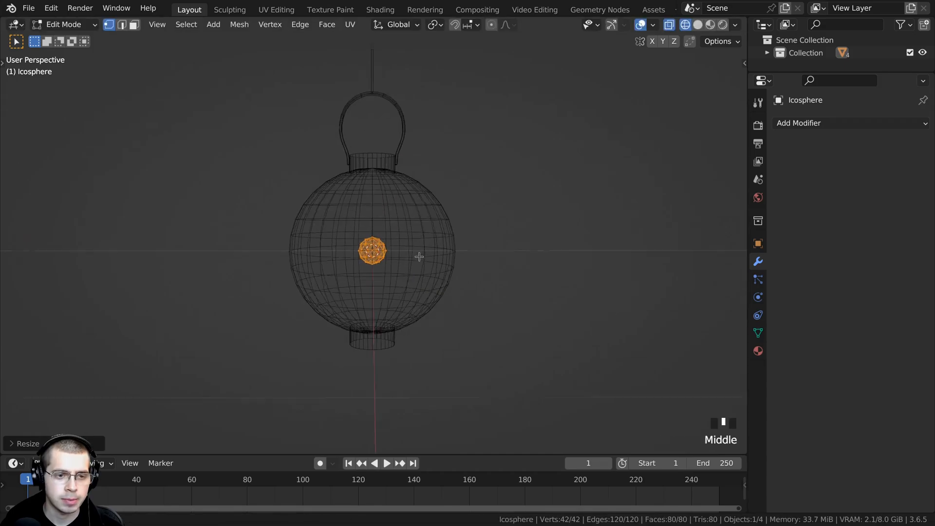
middle_click_drag(418, 255, 409, 203)
scroll(395, 206, "down", 3)
key("alt+a")
Switch the viewport back to solid shading and frame the whole lantern.
middle_click_drag(419, 233, 415, 271)
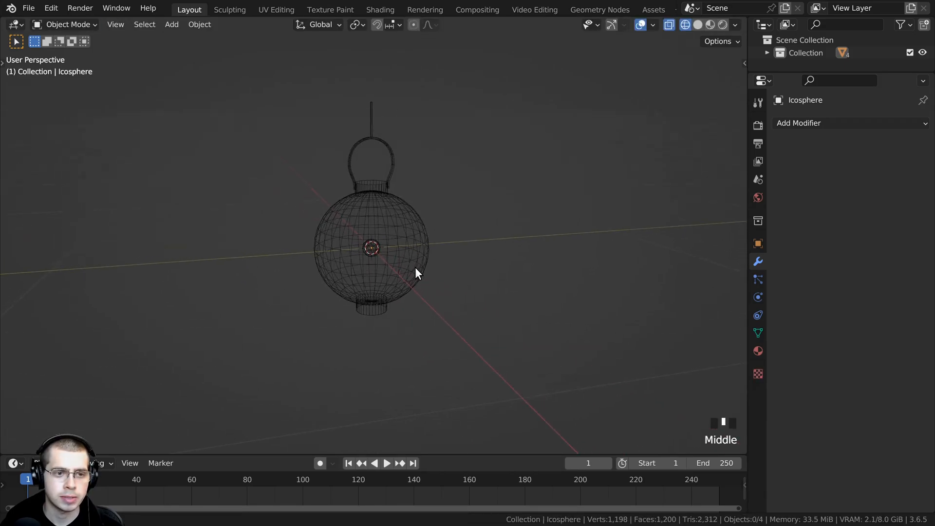
key("shift+z")
scroll(570, 229, "up", 3)
mouse_move(556, 203)
middle_mouse_down()
mouse_move(557, 134)
mouse_move(554, 273)
middle_mouse_up()
scroll(493, 237, "down", 2)
Box-select all the lantern parts and clear the selection.
key("b")
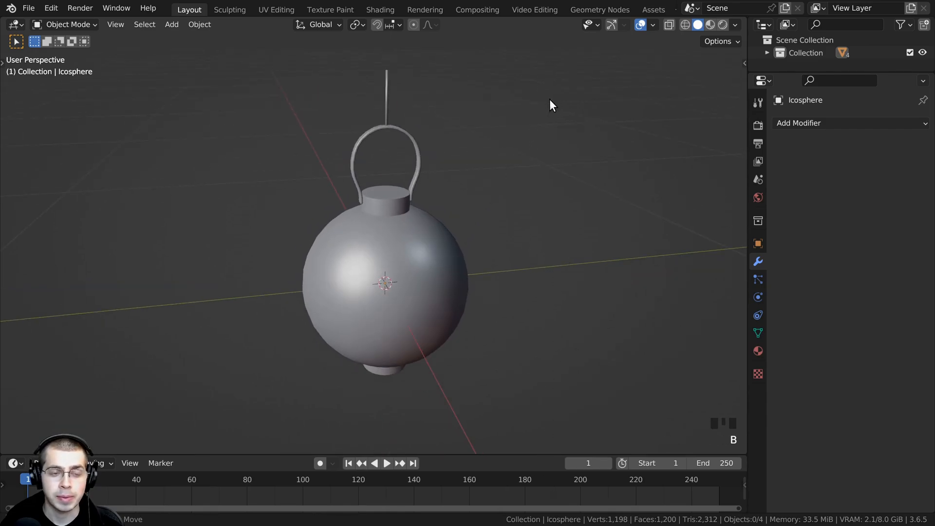
left_click_drag(549, 98, 271, 378)
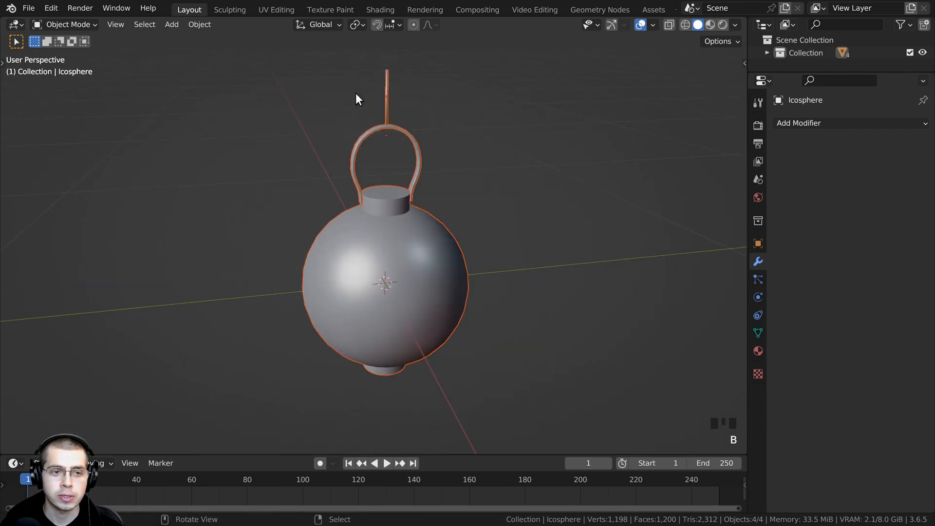
left_click(429, 285)
key("alt+a")
middle_click_drag(426, 287, 371, 294)
middle_click_drag(448, 229, 454, 170)
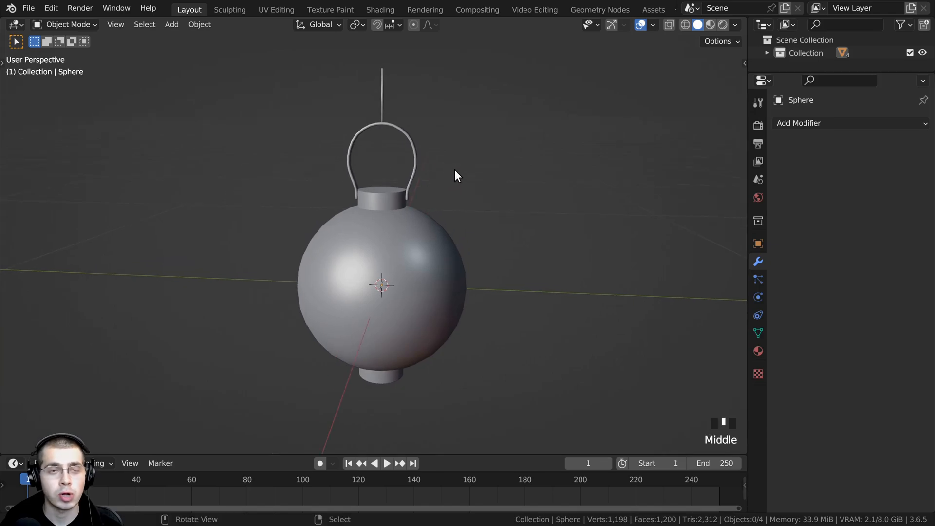
Make the handle the active object and box-select all the lantern parts.
right_click(423, 153)
right_click(381, 110)
right_click(401, 211)
right_click(401, 189)
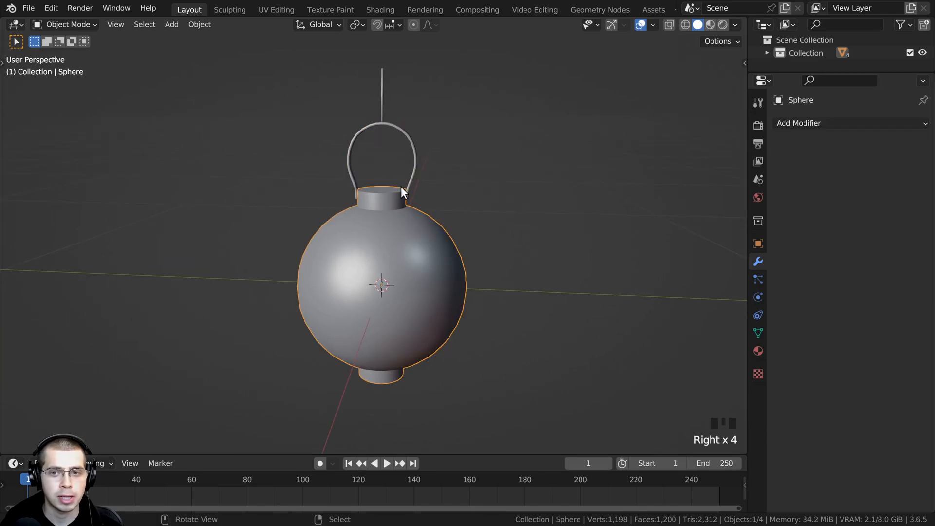
right_click(414, 154)
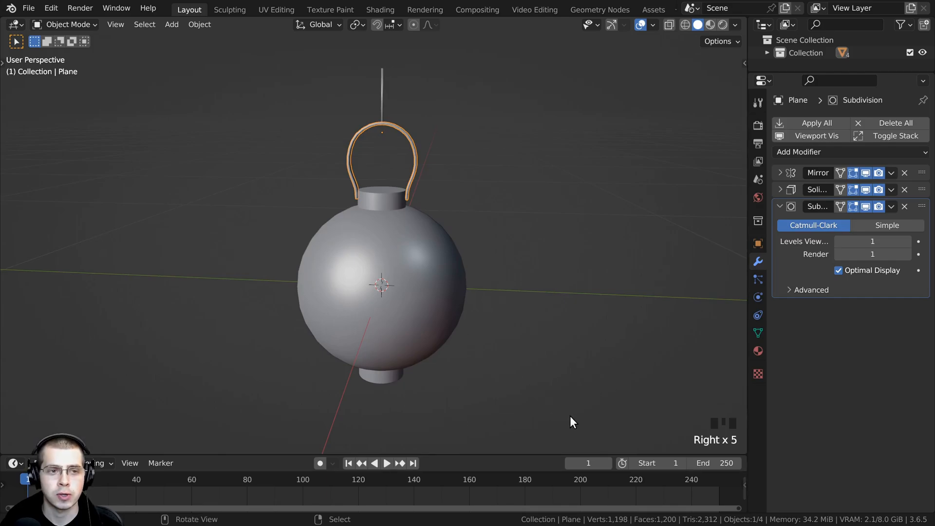
left_click_drag(480, 385, 322, 84)
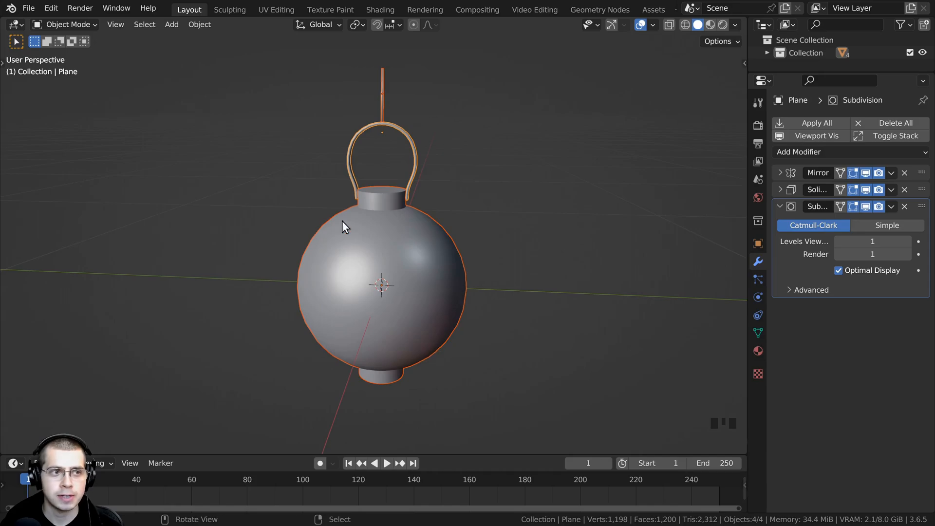
Convert the selected lantern parts to meshes so the handle's modifiers are applied.
left_click(205, 21)
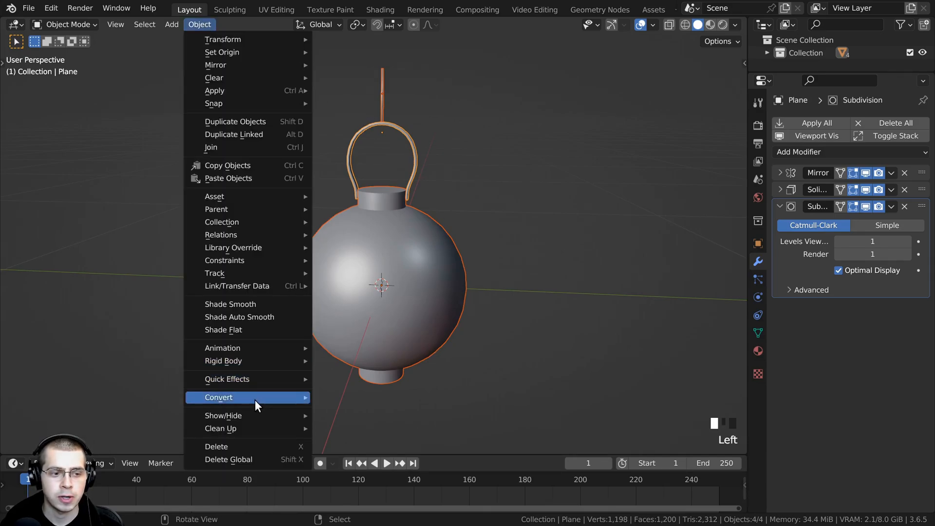
mouse_move(255, 399)
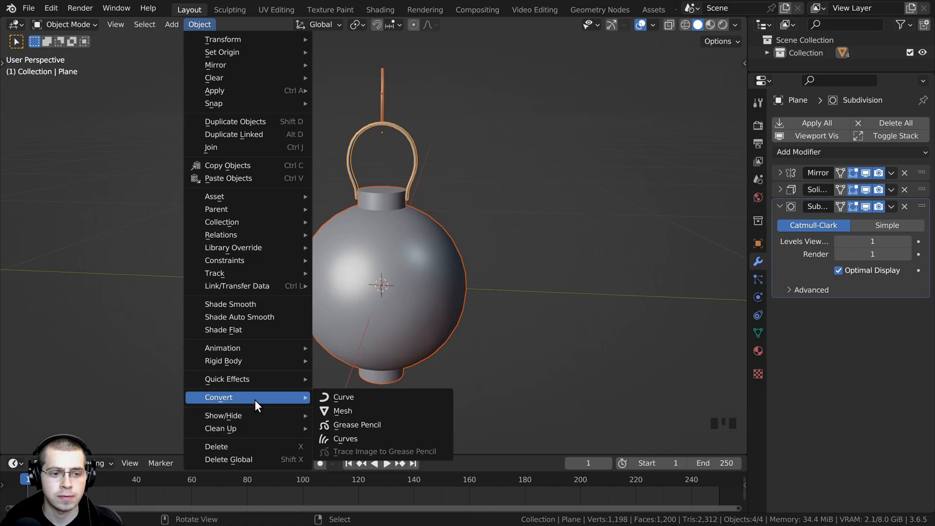
left_click(347, 411)
middle_click_drag(390, 248, 504, 239)
scroll(502, 283, "up", 2)
middle_click_drag(502, 282, 396, 116, "shift")
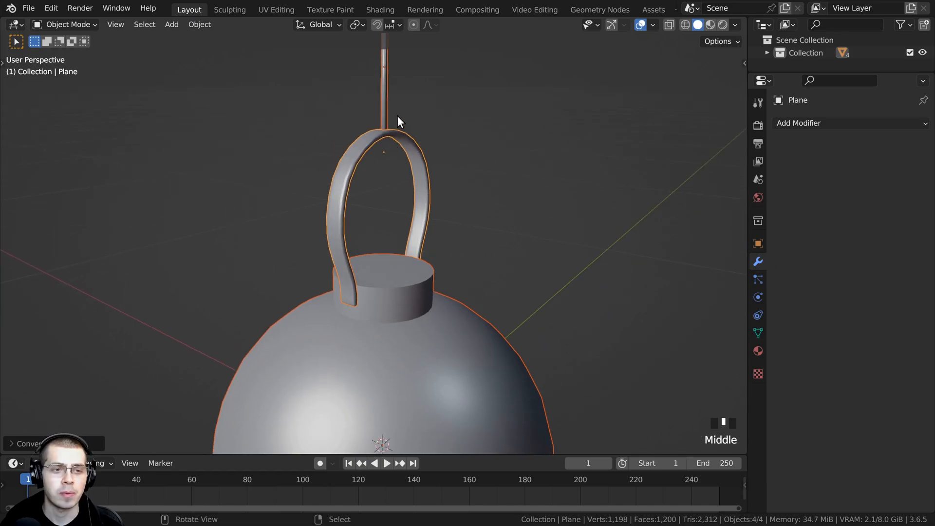
Enter Edit Mode on all the lantern parts together and select their entire geometry.
key("Tab")
scroll(376, 179, "down", 2)
scroll(368, 272, "up", 1)
key("a")
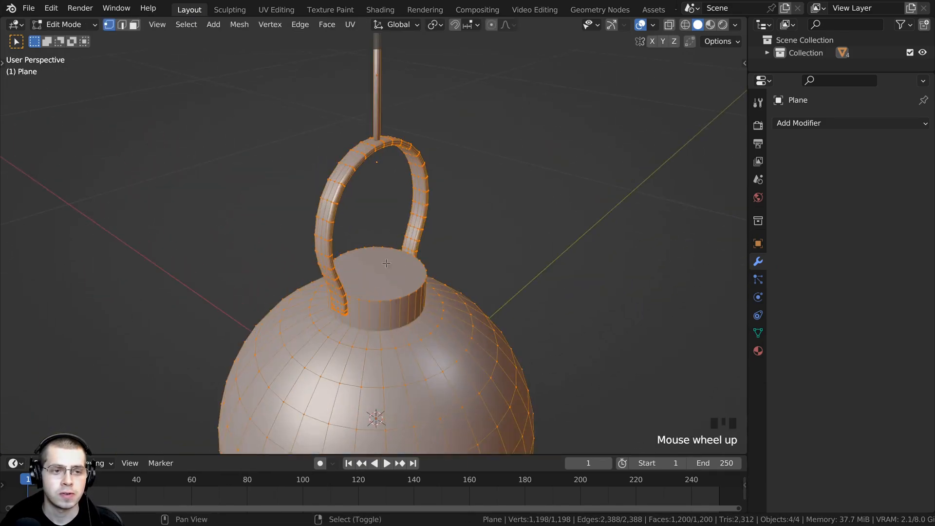
scroll(335, 166, "up", 2)
middle_click_drag(339, 183, 388, 117)
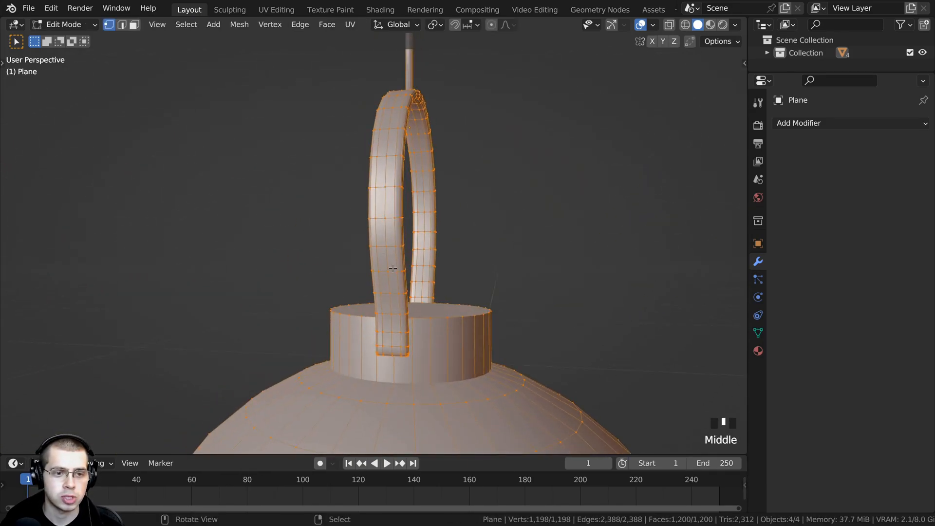
Leave Edit Mode and join all the selected lantern parts into a single object.
scroll(393, 268, "down", 3)
middle_click_drag(393, 268, 321, 180)
scroll(351, 200, "down", 3)
key("Tab")
middle_click_drag(400, 219, 385, 269)
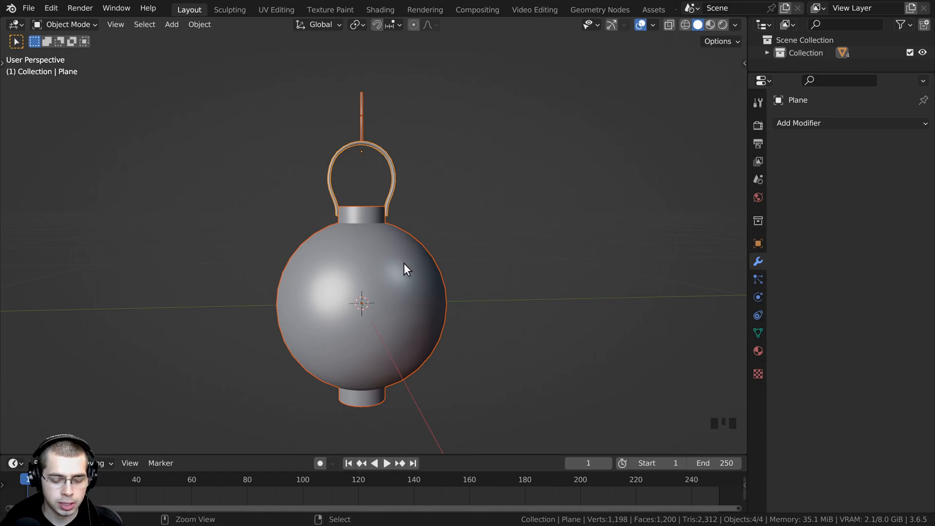
key("ctrl+j")
Apply Shade Auto Smooth to the joined lantern.
middle_click_drag(464, 247, 379, 321)
scroll(359, 217, "up", 4)
middle_click_drag(349, 253, 344, 181, "shift")
key("w")
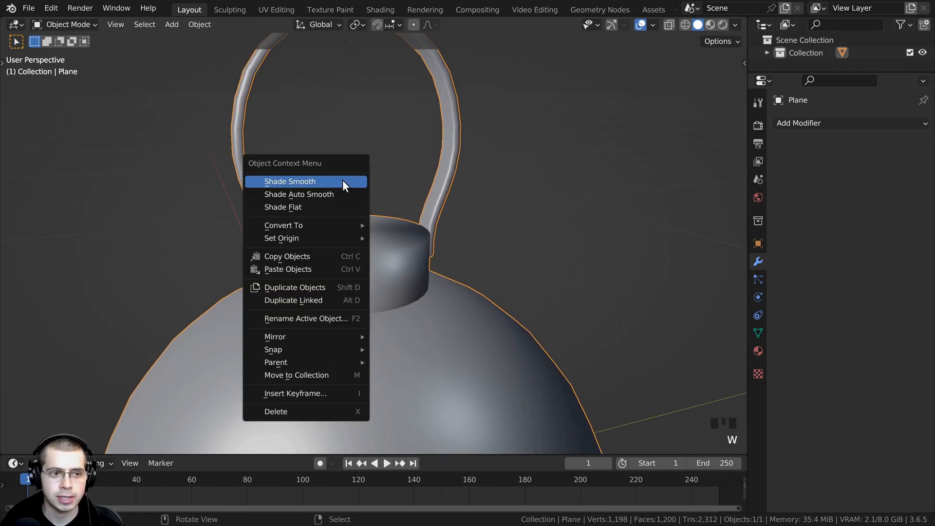
left_click(304, 193)
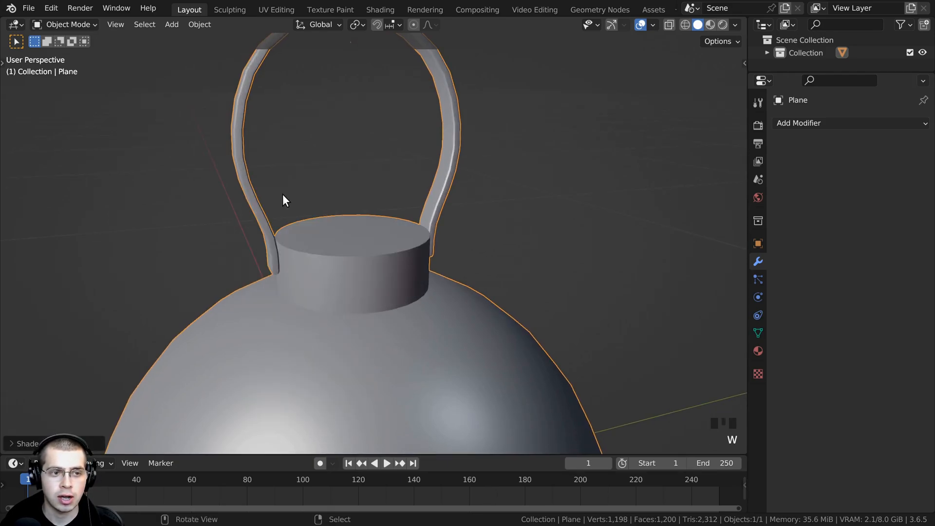
key("w")
left_click(296, 193)
Examine the smoothed shading on the neck, body and handle, and where the origin sits relative to the hanging rod.
scroll(346, 258, "up", 2)
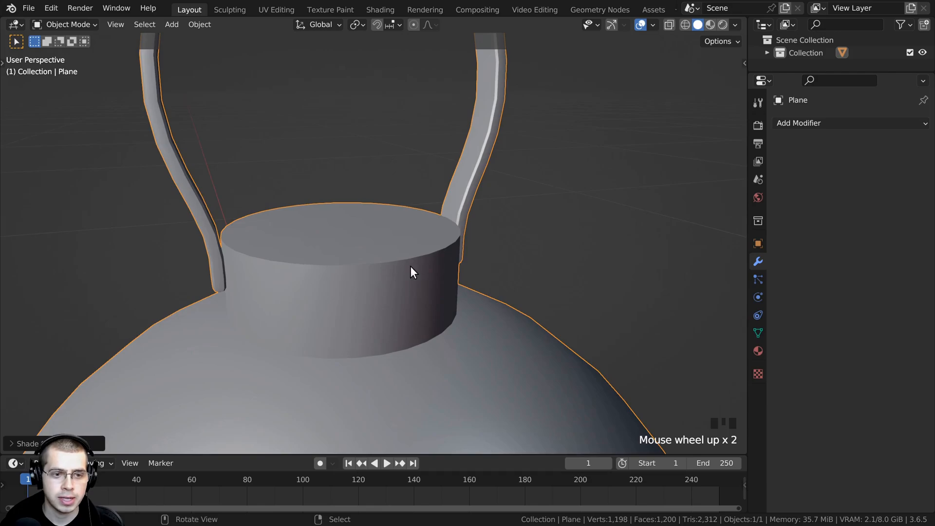
scroll(463, 247, "up", 1)
scroll(422, 376, "down", 4)
middle_click_drag(421, 376, 405, 238, "shift")
scroll(396, 147, "down", 3)
mouse_move(406, 238)
middle_mouse_down()
mouse_move(413, 262)
mouse_move(412, 245)
middle_mouse_up()
scroll(380, 195, "down", 2)
scroll(352, 157, "up", 1)
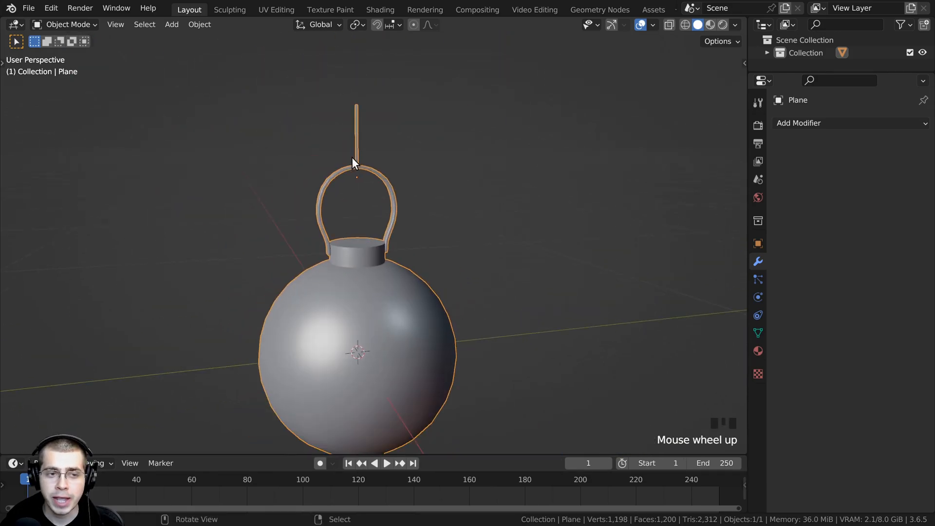
middle_click_drag(342, 159, 362, 188, "shift")
scroll(340, 162, "up", 1)
scroll(342, 157, "up", 3)
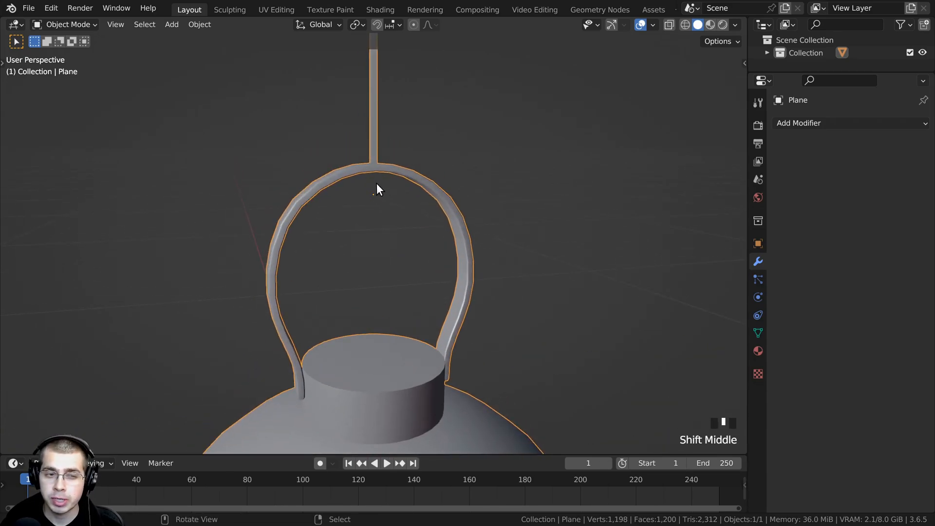
scroll(370, 205, "up", 1)
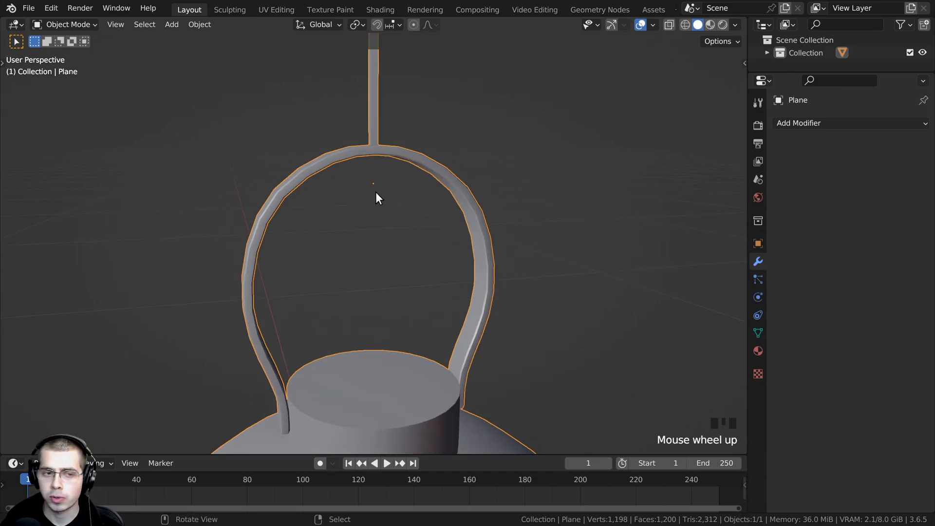
scroll(375, 196, "down", 5)
middle_click_drag(376, 210, 378, 191, "shift")
In Edit Mode, select the whole lantern mesh and move it down along Z to bring the rod's tip near the object's origin.
key("Tab")
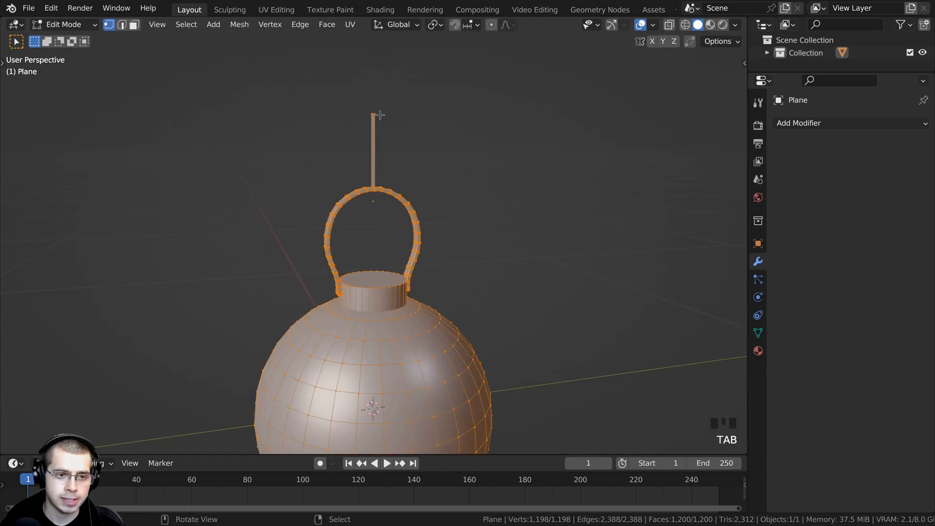
scroll(381, 107, "down", 1)
key("g")
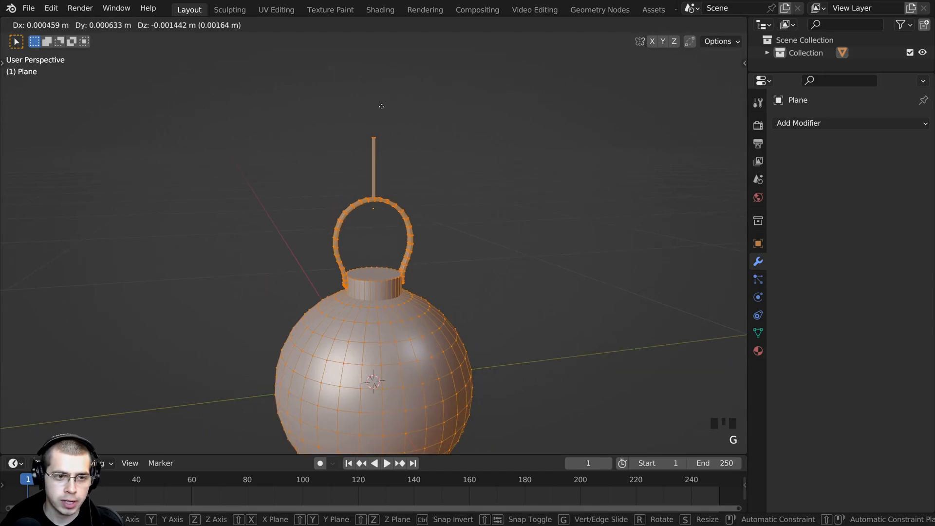
right_click(381, 109)
scroll(365, 114, "down", 2)
key("a")
key("a")
key("a")
middle_click_drag(378, 151, 382, 109, "shift")
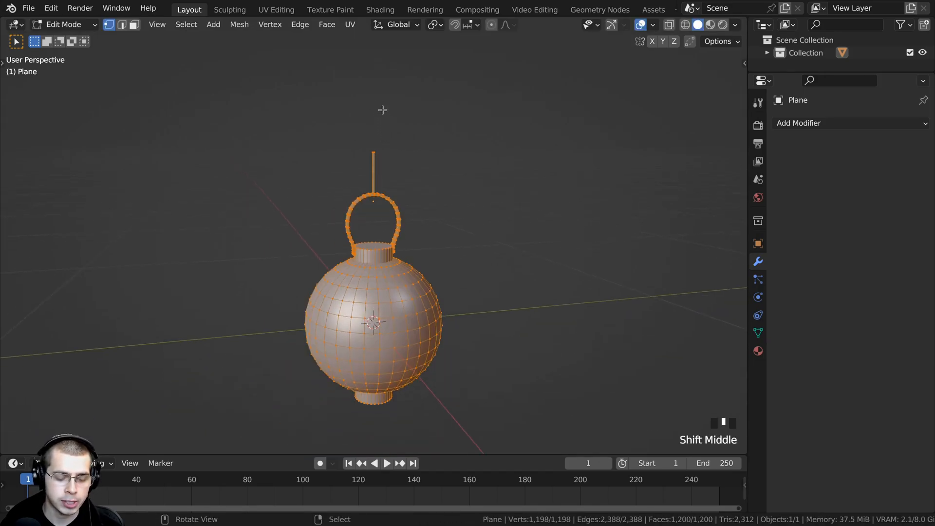
key("g")
key("z")
left_click(386, 162)
Fine-tune the mesh's height along Z so the top of the hanging rod lines up with the object's origin.
scroll(407, 204, "up", 7)
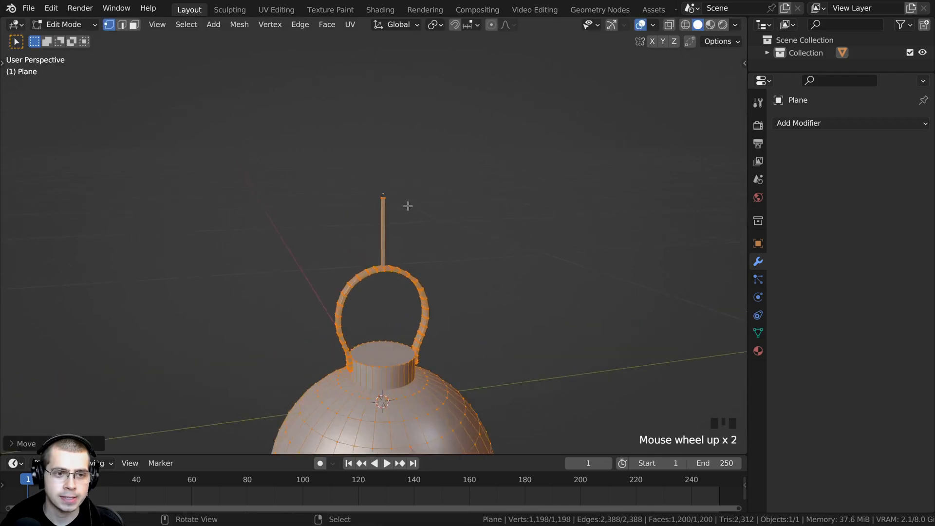
key("g")
key("z")
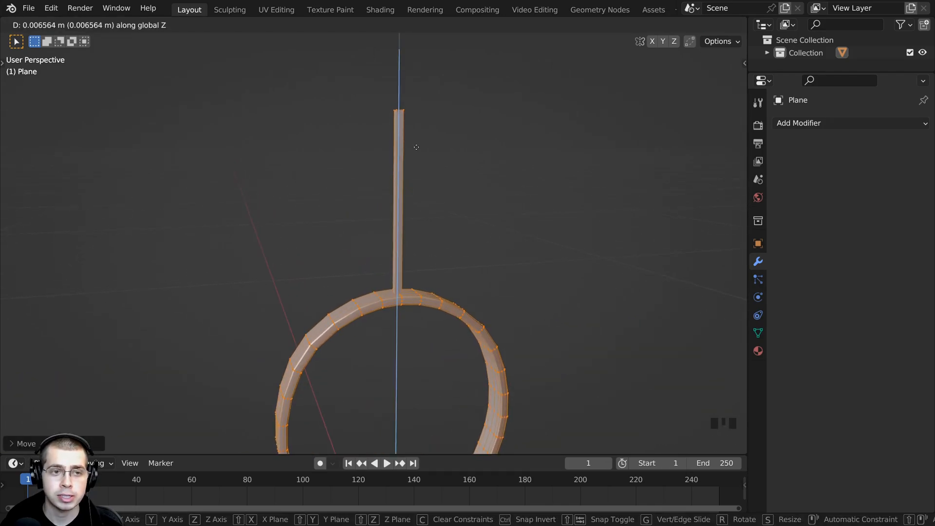
left_click(414, 146)
middle_click_drag(414, 146, 353, 185)
key("g")
key("z")
left_click(397, 154)
Return to Object Mode and apply the lantern's scale.
scroll(403, 138, "down", 2)
scroll(397, 205, "down", 3)
scroll(422, 283, "down", 2)
key("Tab")
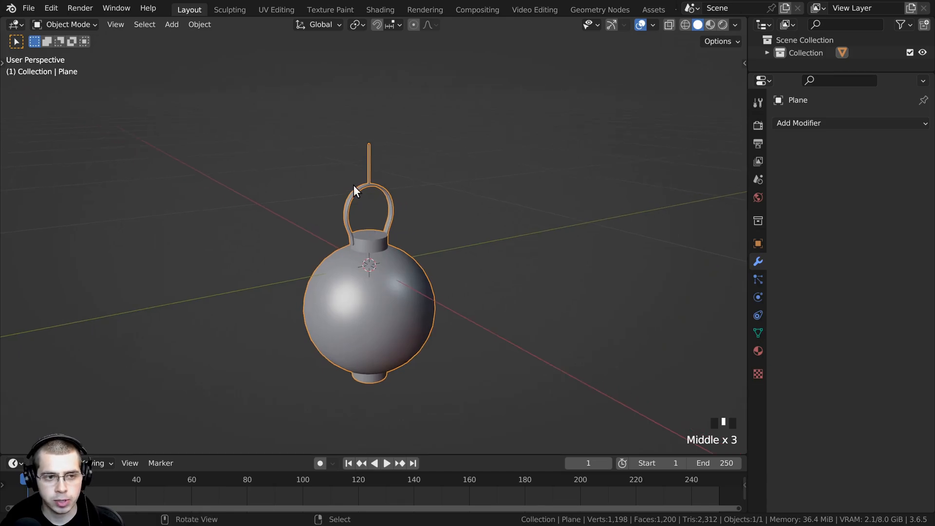
key("ctrl+a")
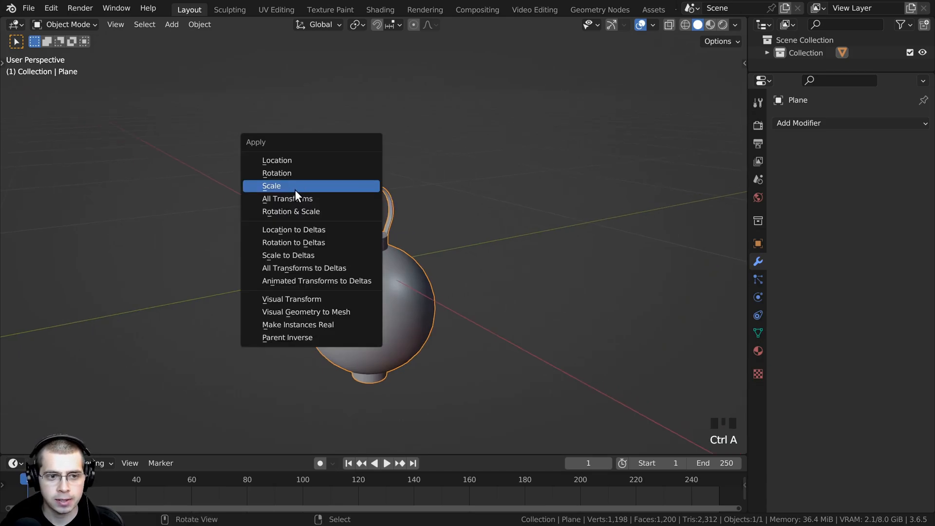
left_click(294, 189)
middle_click_drag(437, 301, 396, 295)
middle_click_drag(396, 295, 410, 260, "shift")
scroll(393, 303, "up", 1)
middle_click_drag(411, 261, 372, 244, "shift")
scroll(413, 245, "down", 1)
left_click(420, 245)
mouse_move(372, 245)
middle_mouse_down("shift")
mouse_move(362, 241)
mouse_move(362, 254)
middle_mouse_up("shift")
right_click(366, 240)
middle_click_drag(362, 254, 340, 244, "shift")
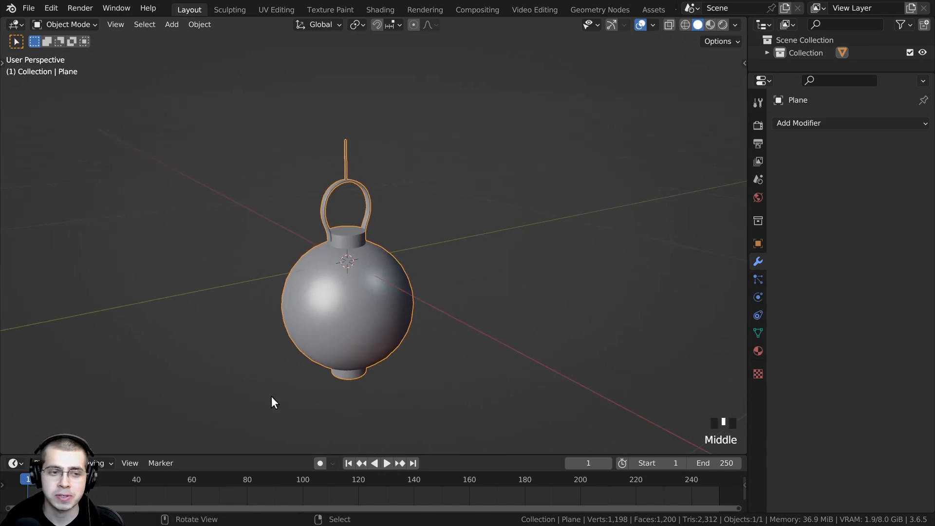
middle_click_drag(358, 347, 386, 327)
scroll(386, 327, "up", 1)
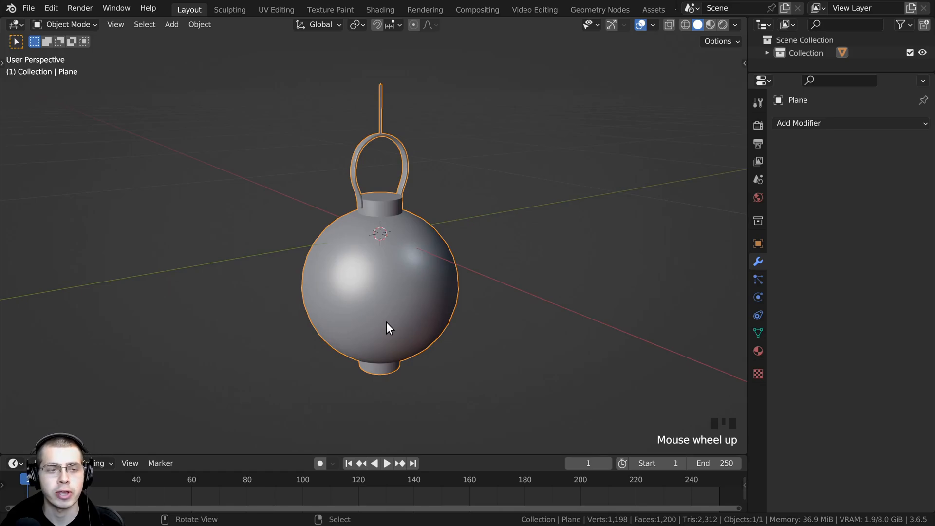
mouse_move(387, 227)
middle_mouse_down()
mouse_move(361, 218)
mouse_move(372, 229)
middle_mouse_up()
middle_click(371, 229)
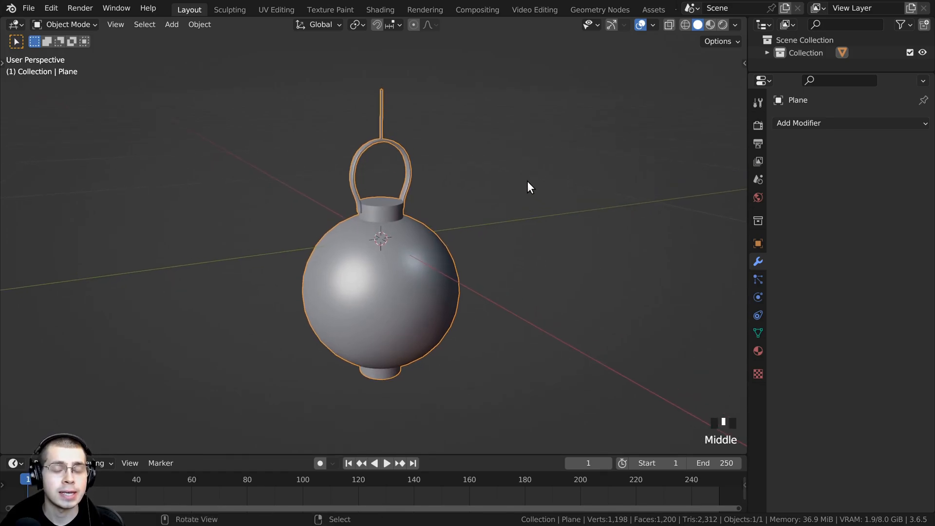
middle_click_drag(510, 171, 475, 168)
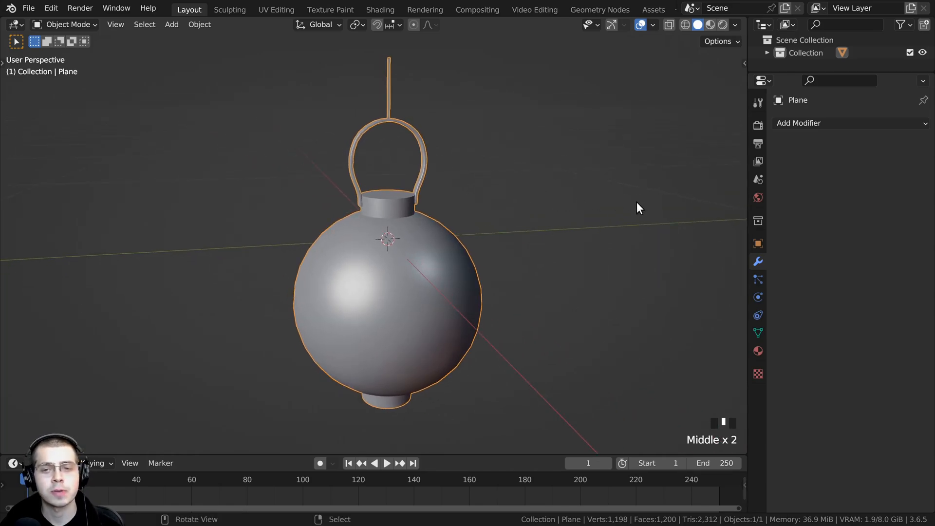
Use an Environment Texture for the world background's color.
left_click(756, 199)
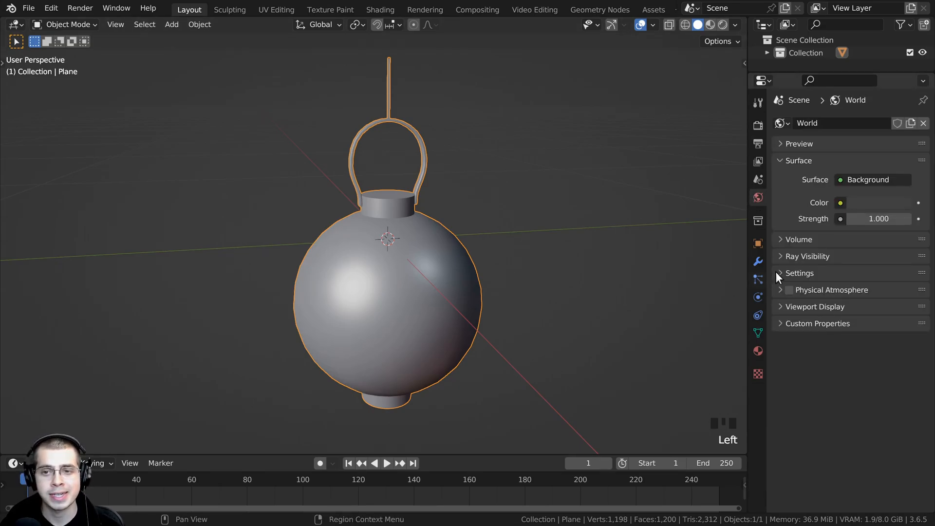
left_click(841, 203)
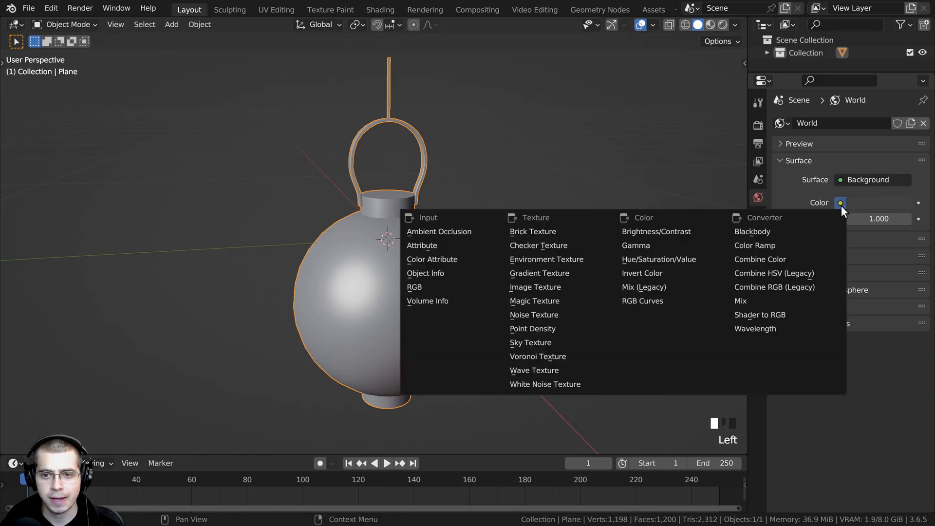
left_click(568, 260)
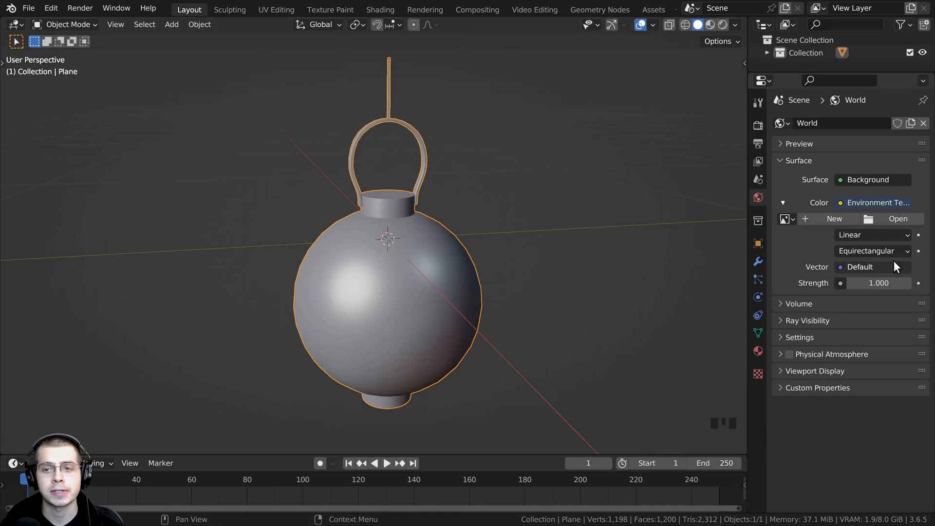
Load blaubeuren_outskirts_1k.hdr from the Poly Haven HDRI 1K folder as the world's environment image.
left_click(896, 219)
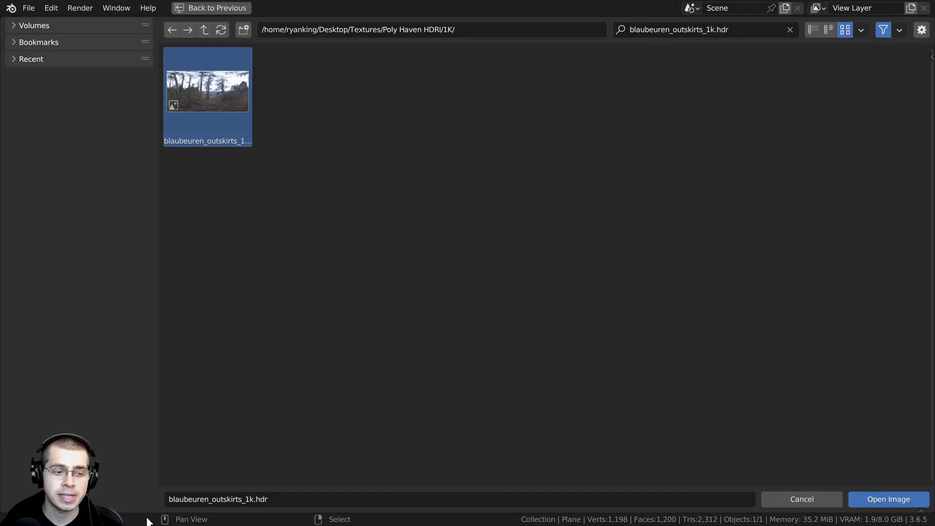
left_click(202, 498)
left_click(240, 502)
mouse_move(245, 500)
left_mouse_down()
mouse_move(254, 512)
mouse_move(273, 499)
mouse_move(247, 498)
left_mouse_up()
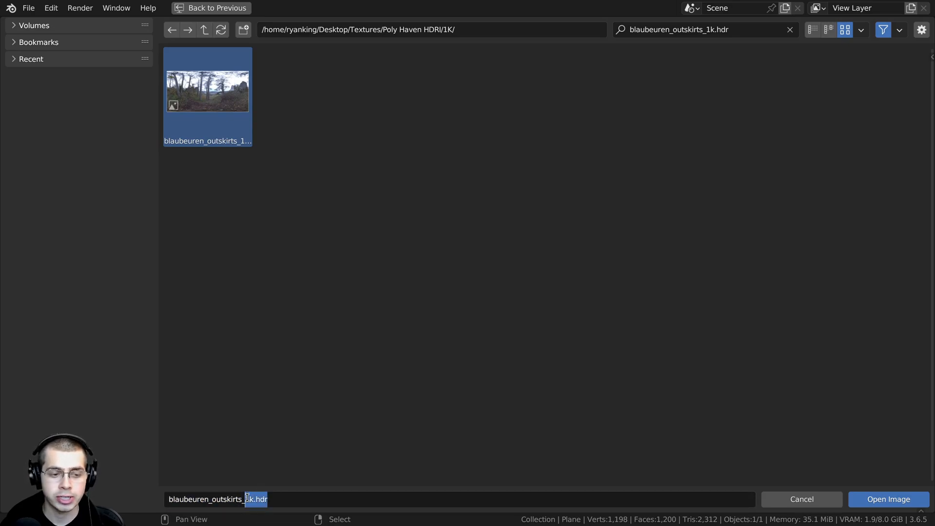
left_click(297, 501)
key("ctrl+a")
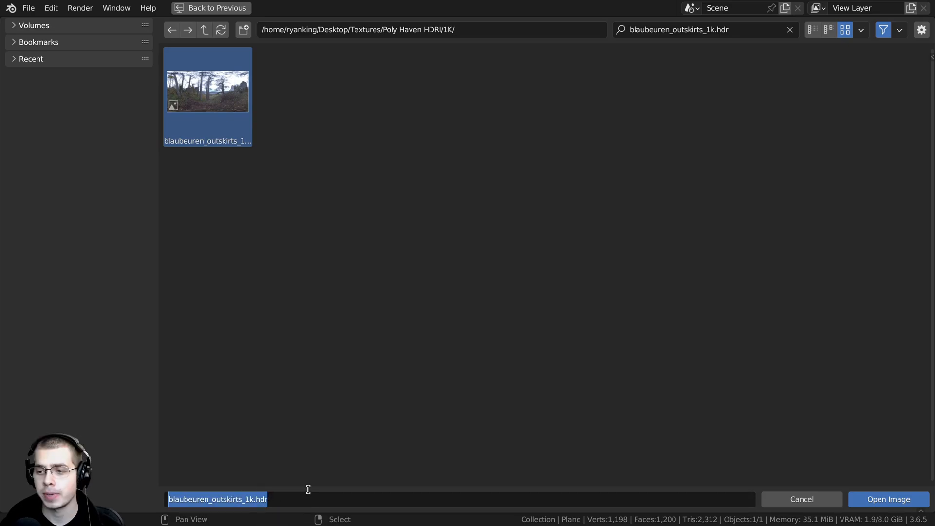
left_click(285, 501)
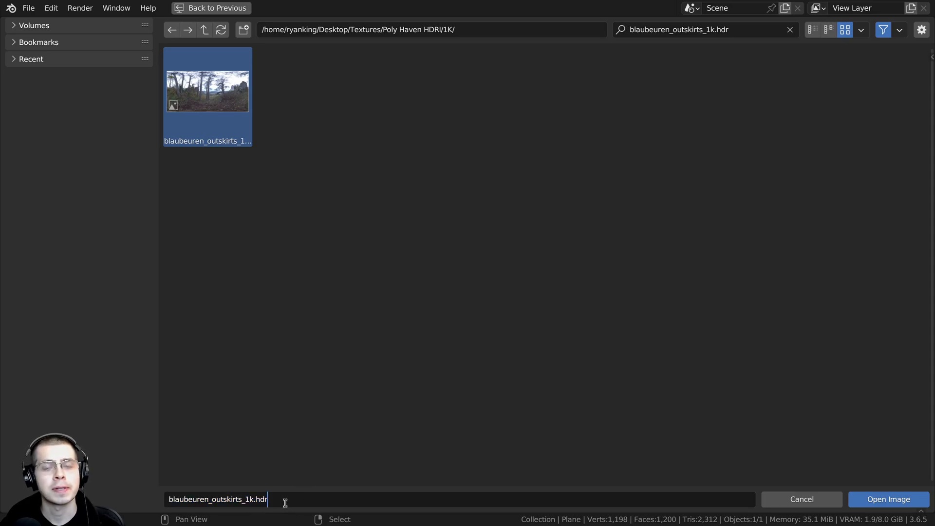
left_click(758, 431)
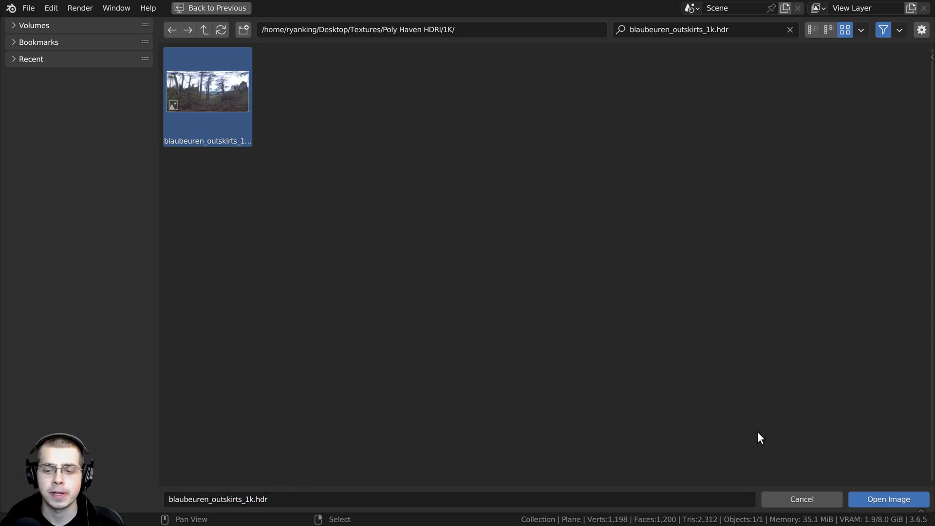
left_click(872, 497)
Switch the viewport shading to Rendered to view the lantern lit by the HDRI.
middle_click_drag(318, 334, 325, 341)
key("z")
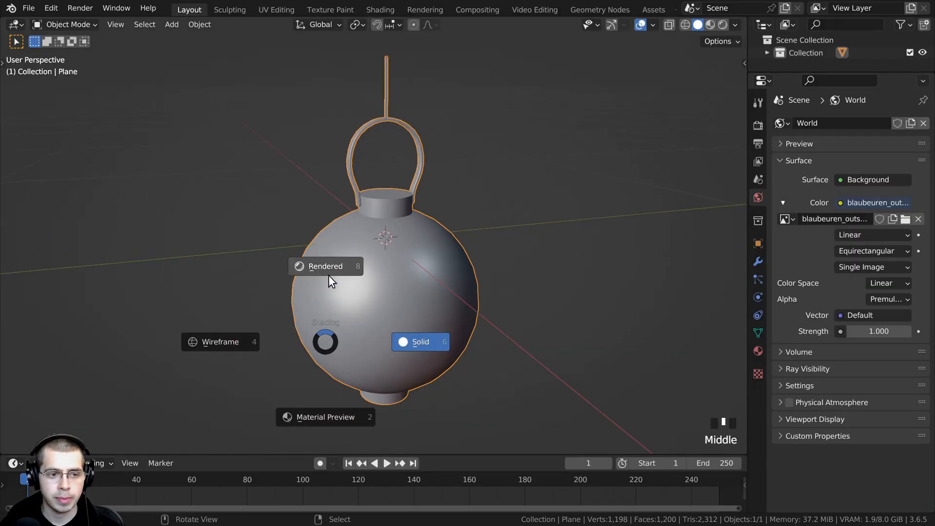
left_click(327, 268)
middle_click_drag(407, 240, 450, 218)
scroll(438, 204, "up", 1)
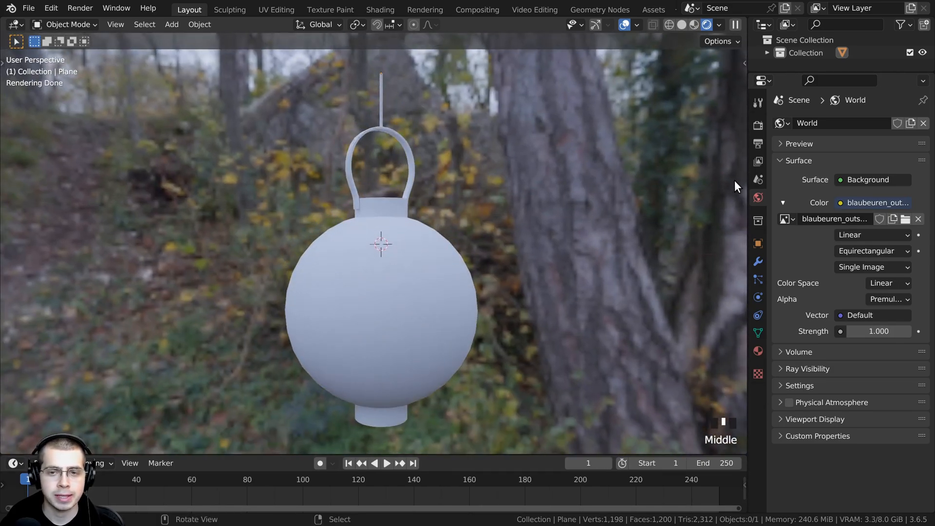
Set the scene's color management look to Very High Contrast, keeping the Filmic view transform.
left_click(757, 142)
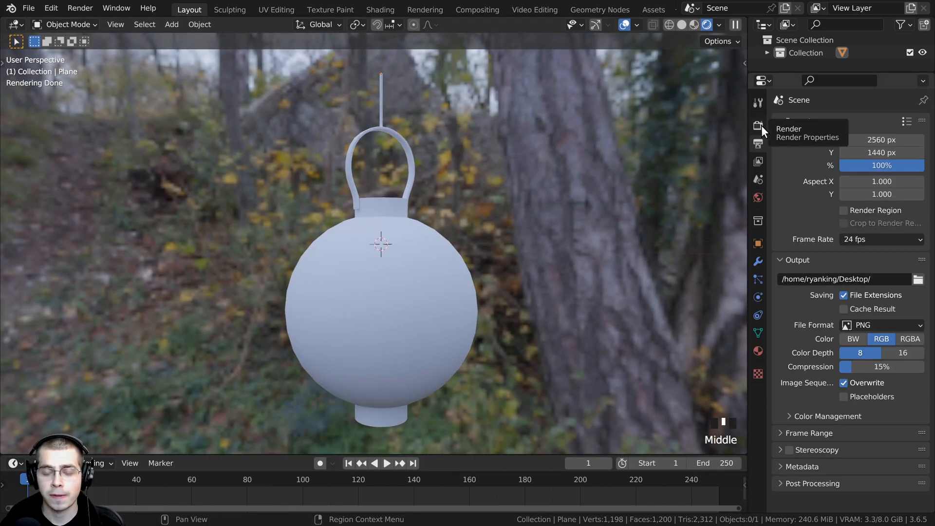
left_click(759, 125)
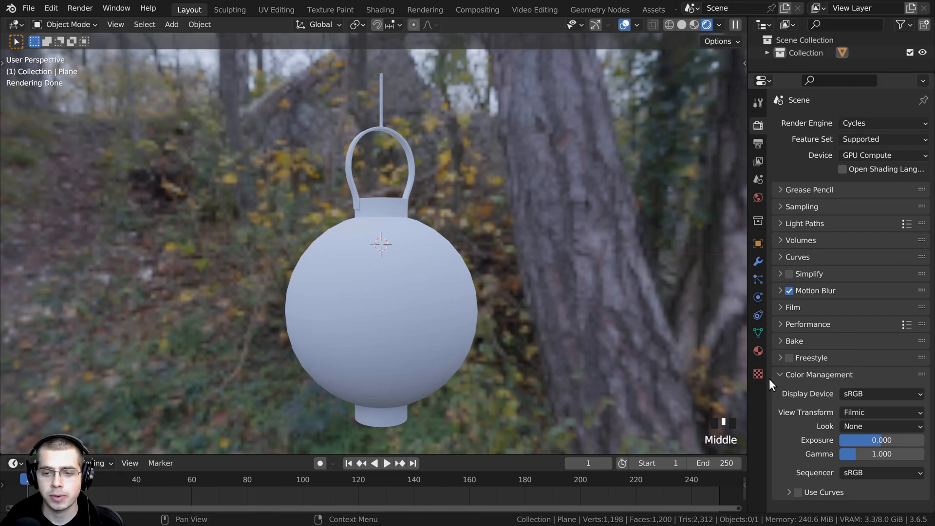
left_click(869, 411)
left_click(869, 410)
left_click(864, 428)
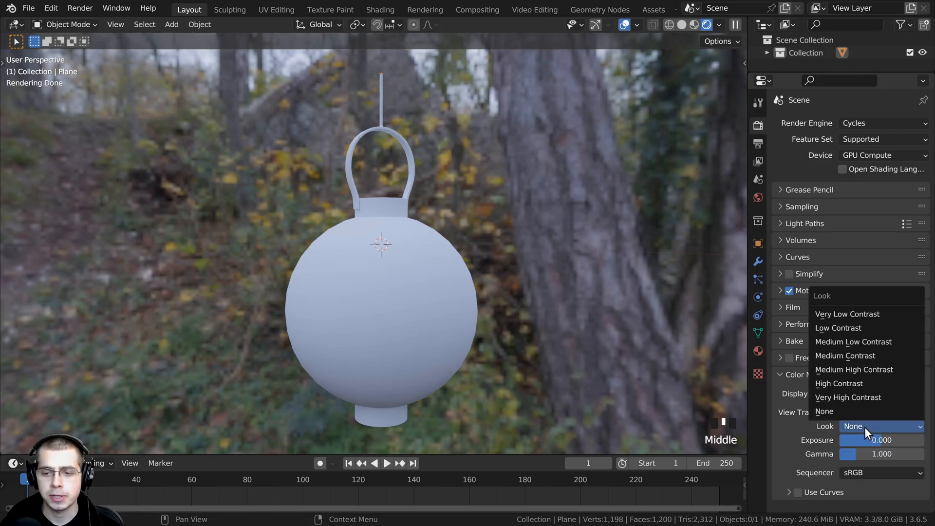
left_click(850, 398)
middle_click_drag(421, 265, 409, 266, "shift")
middle_click_drag(410, 265, 433, 265)
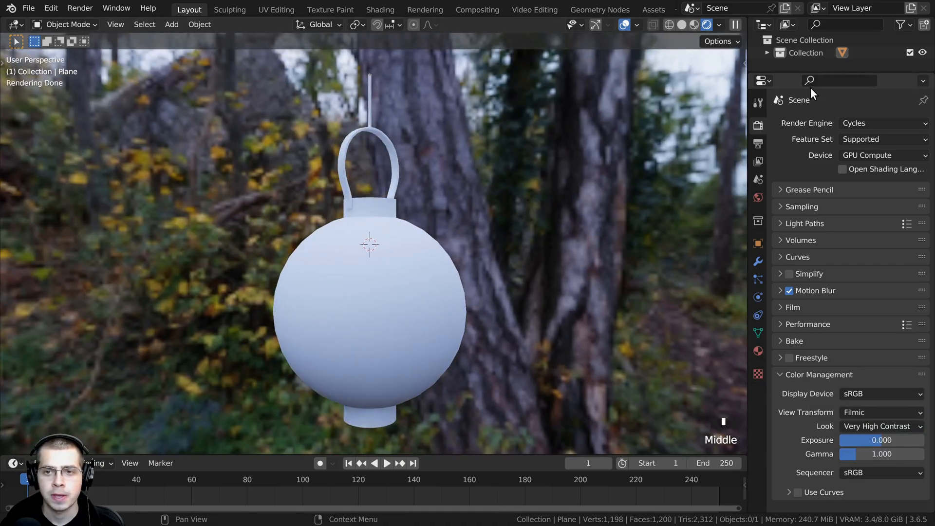
Select Cycles as the scene's render engine.
left_click(852, 122)
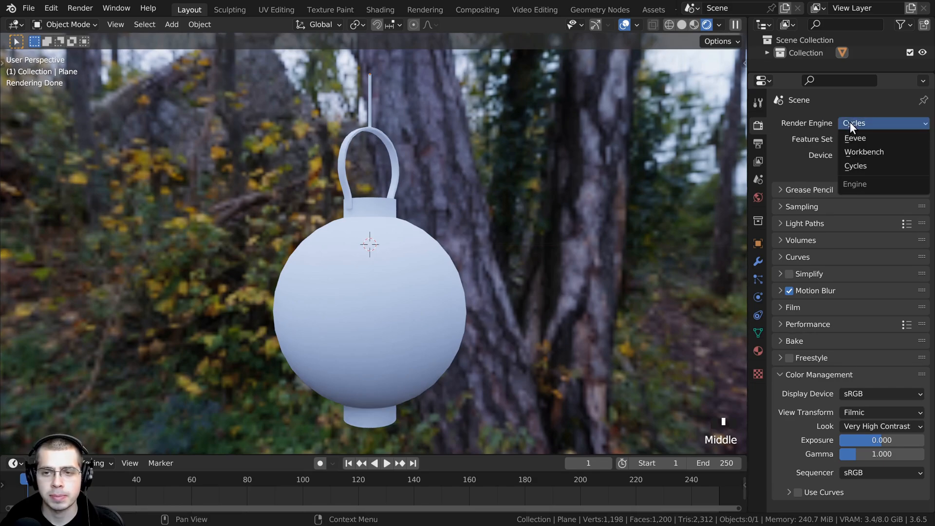
left_click(854, 166)
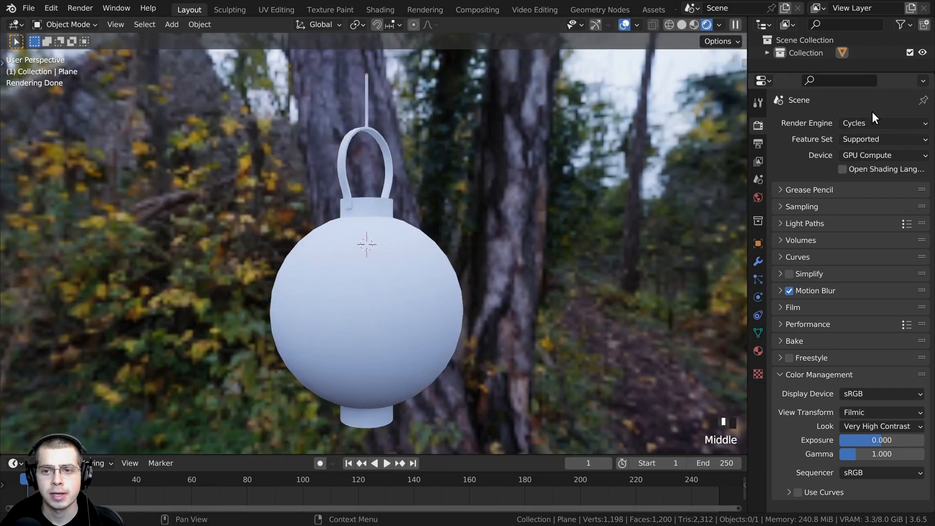
left_click(875, 122)
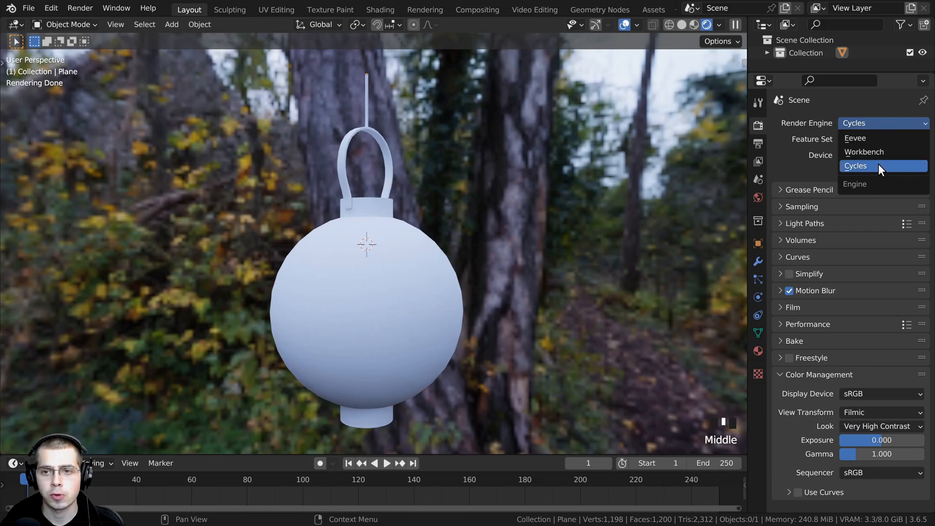
left_click(865, 125)
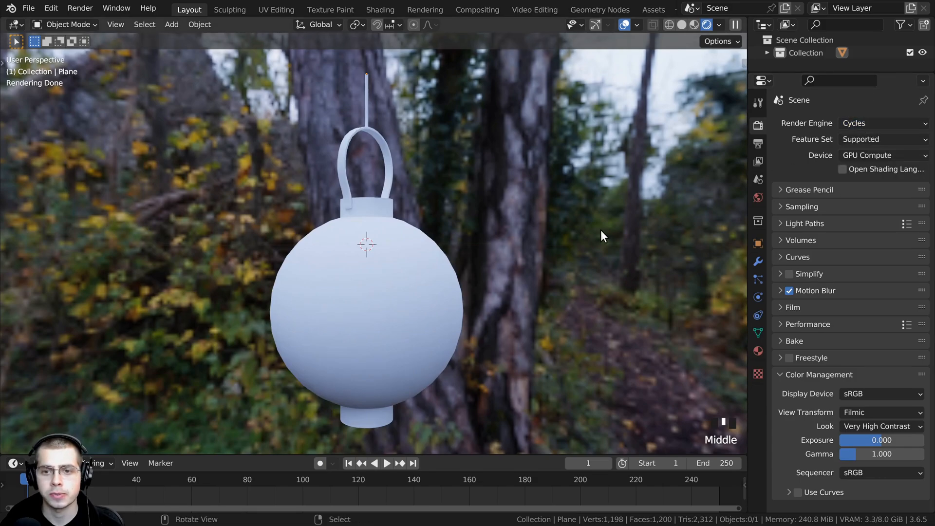
Make the render film transparent so the HDRI image is hidden behind the lantern.
middle_click_drag(488, 220, 490, 215, "shift")
scroll(513, 215, "down", 5)
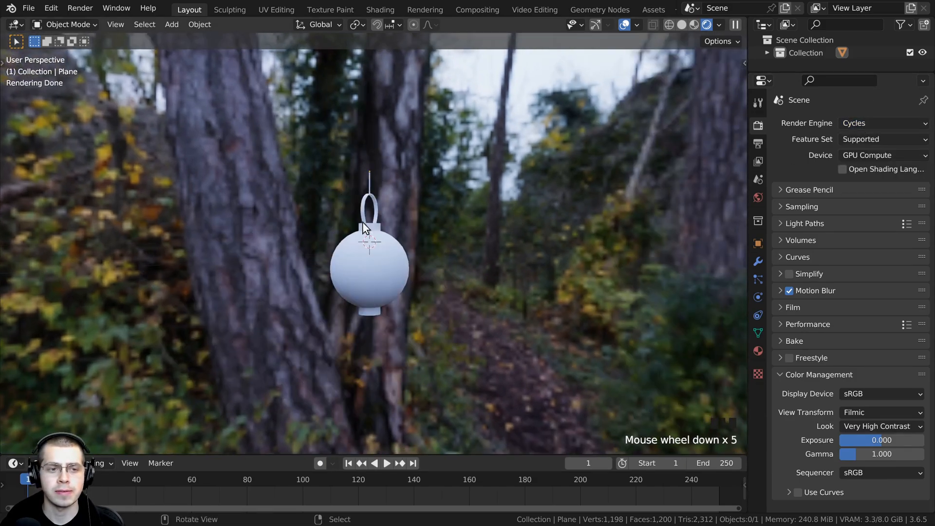
middle_click_drag(362, 221, 355, 214)
scroll(357, 207, "up", 5)
middle_click_drag(442, 198, 528, 188)
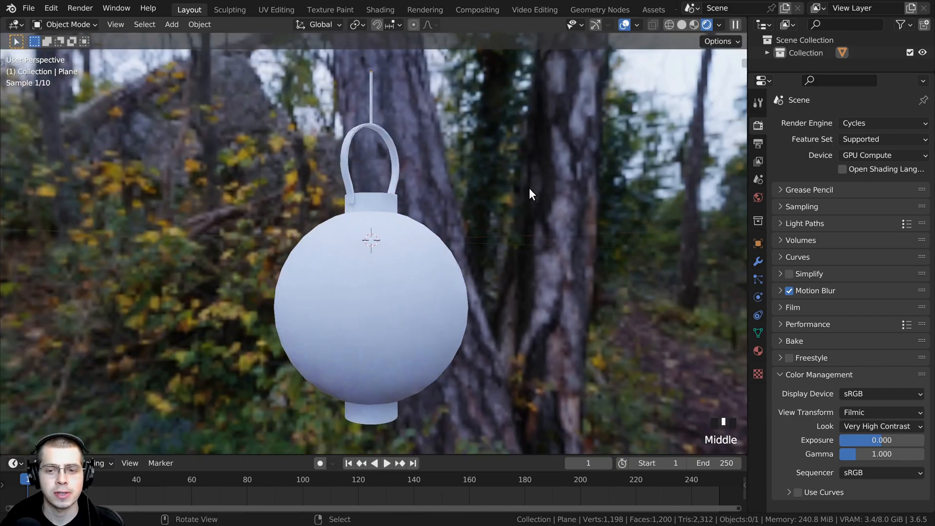
left_click(781, 307)
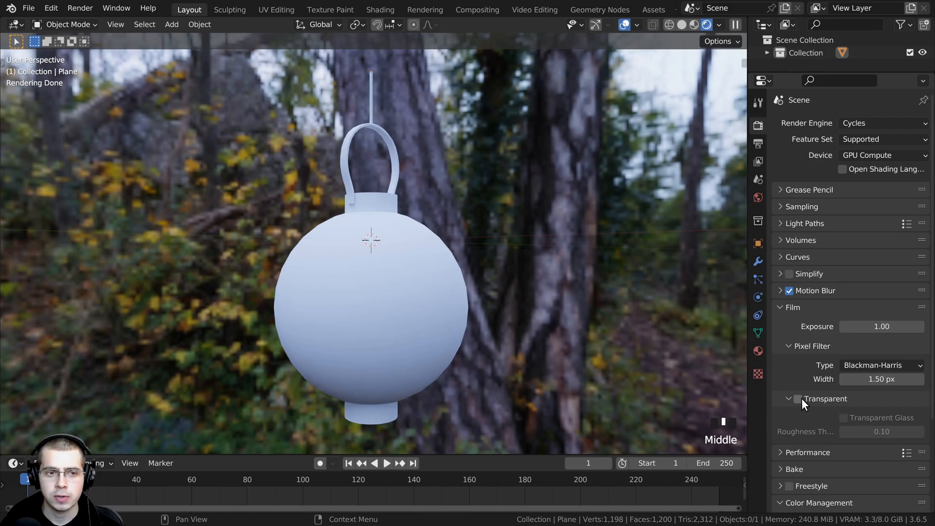
left_click(802, 399)
left_click(788, 307)
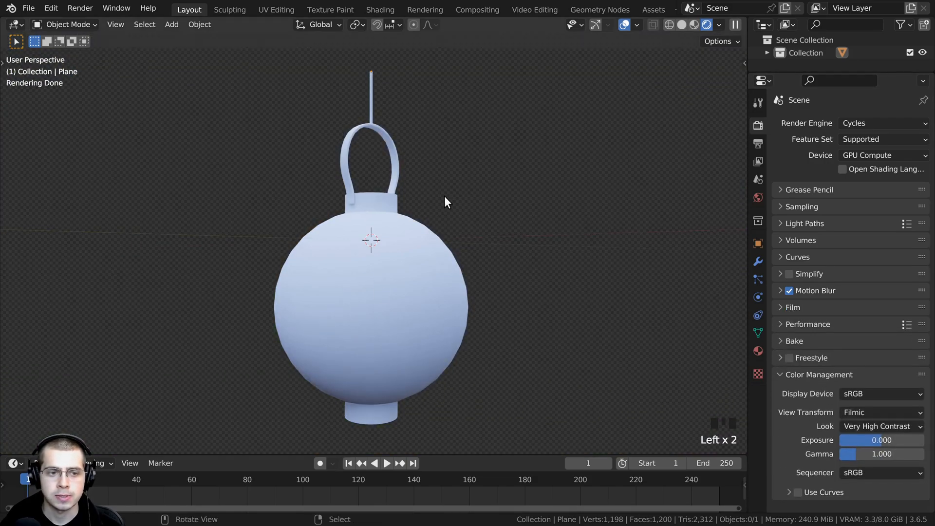
Save the project as tutorial.blend in the New Folder directory on the Desktop.
scroll(444, 196, "down", 3)
middle_click_drag(375, 212, 441, 277)
scroll(257, 176, "up", 4)
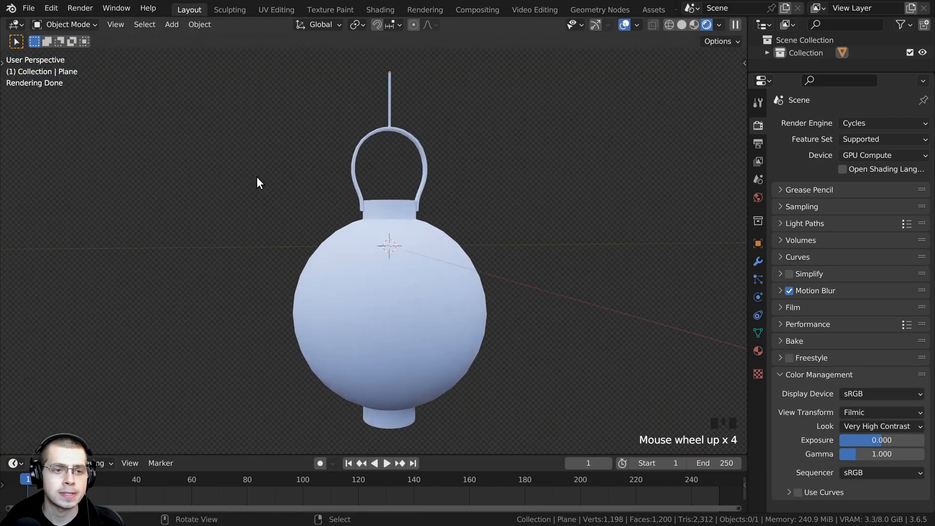
middle_click_drag(491, 262, 385, 90)
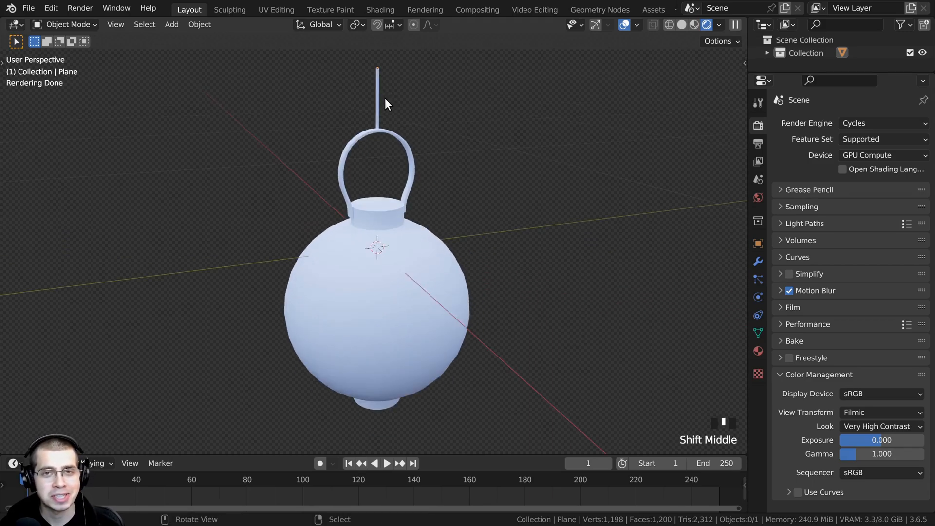
left_click(29, 8)
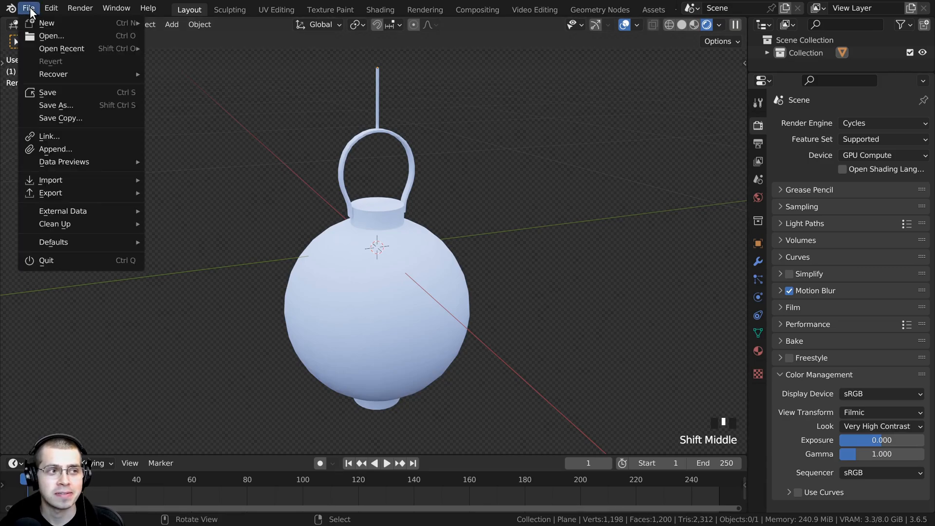
left_click(100, 105)
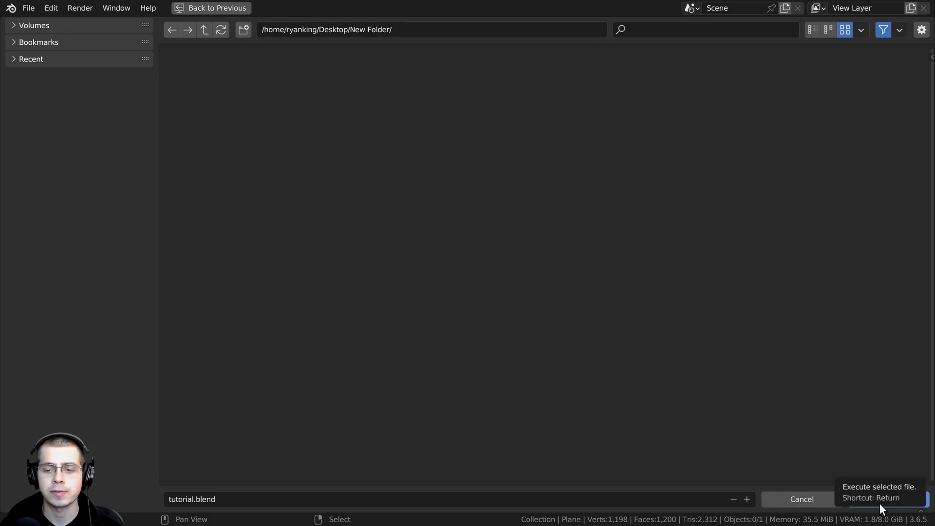
left_click(901, 497)
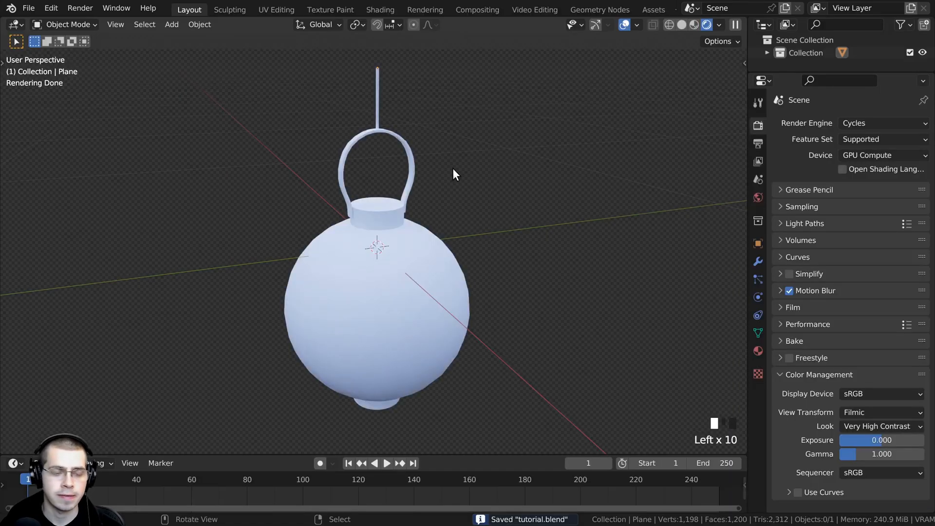
Select the lantern and switch to the Shading workspace.
middle_click_drag(455, 165, 436, 94)
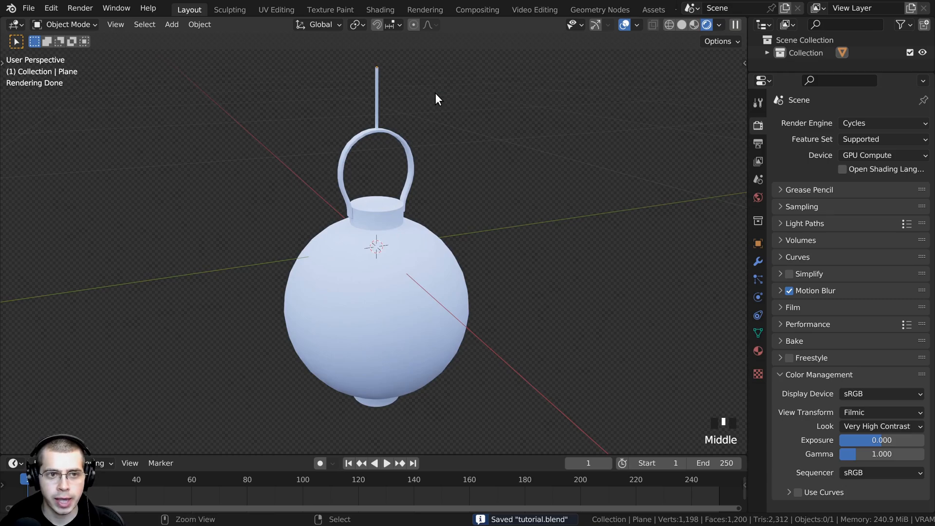
scroll(366, 211, "up", 2, "shift")
middle_click_drag(366, 210, 386, 229, "shift")
scroll(382, 234, "up", 2)
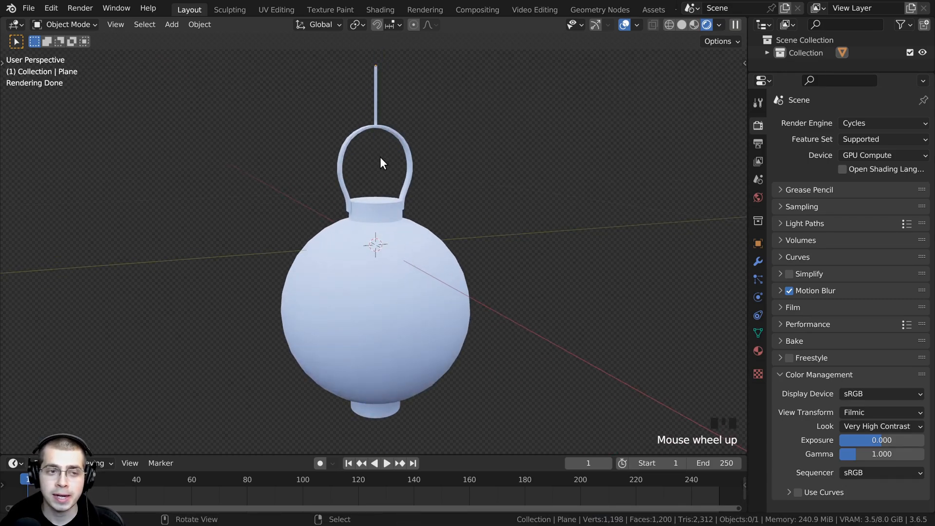
right_click(363, 244)
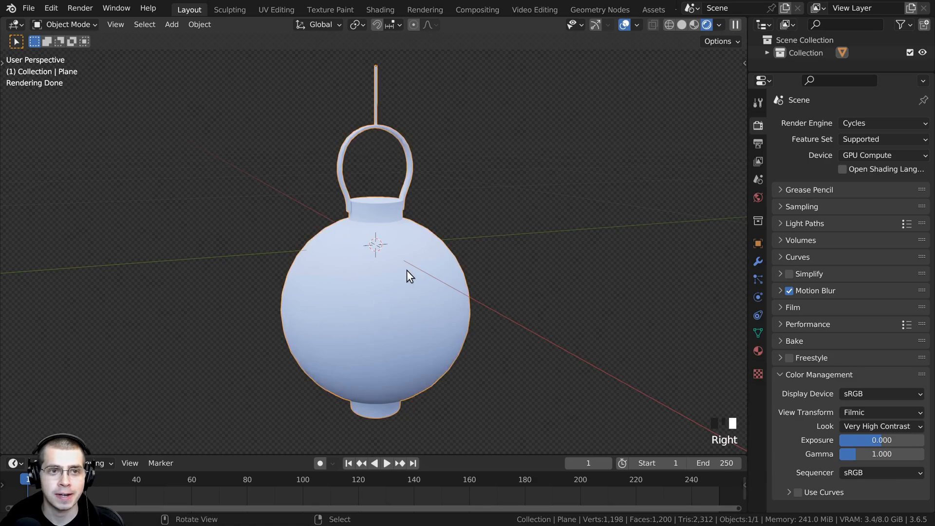
left_click(372, 8)
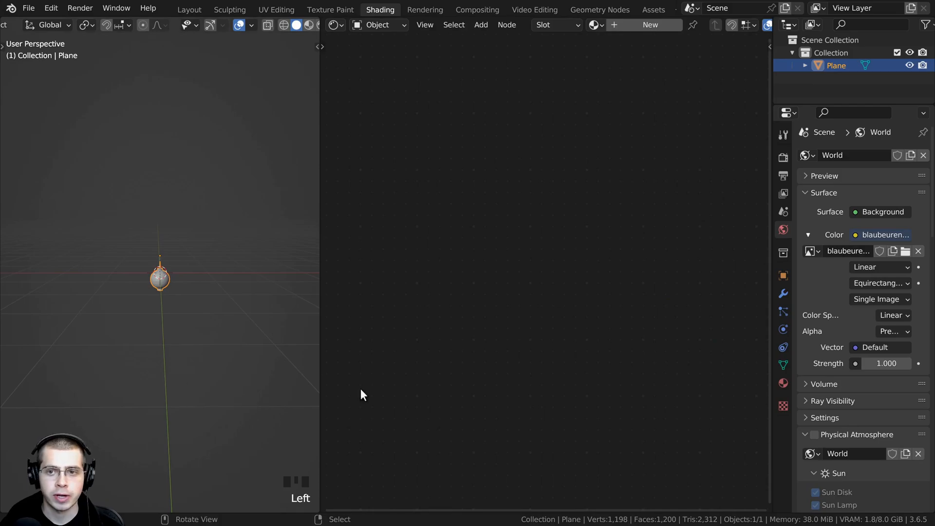
Show the lantern up close in Rendered shading in the Shading workspace's 3D viewport.
middle_click_drag(144, 367, 230, 349)
scroll(229, 349, "up", 3)
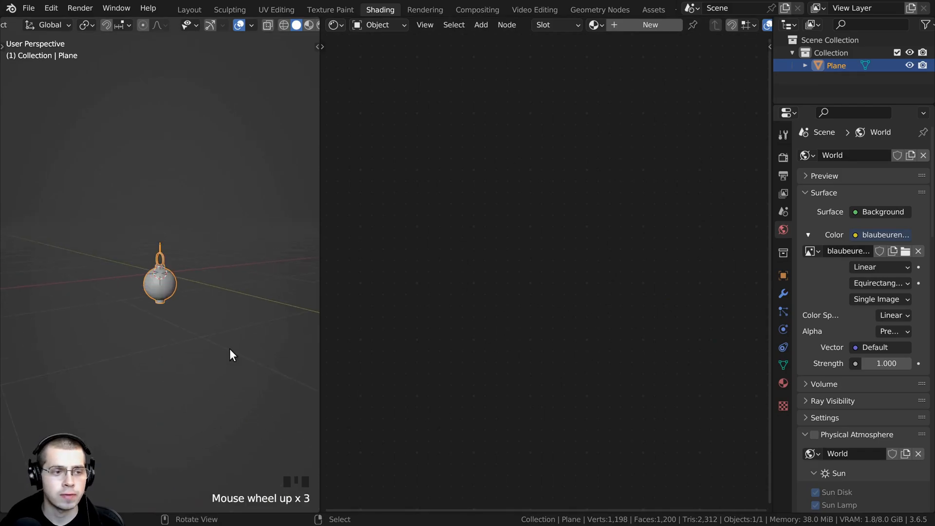
scroll(217, 336, "up", 6)
key("z")
left_click(174, 135)
middle_click_drag(219, 244, 279, 217)
scroll(280, 214, "up", 4)
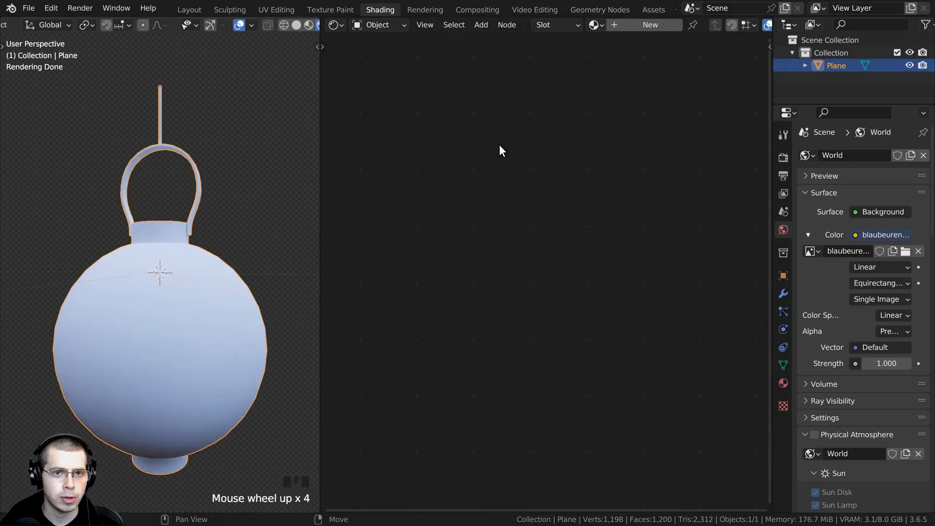
Create a new material named Paper Lantern on the lantern and shift its Principled BSDF node slightly toward the Material Output.
scroll(525, 26, "down", 1)
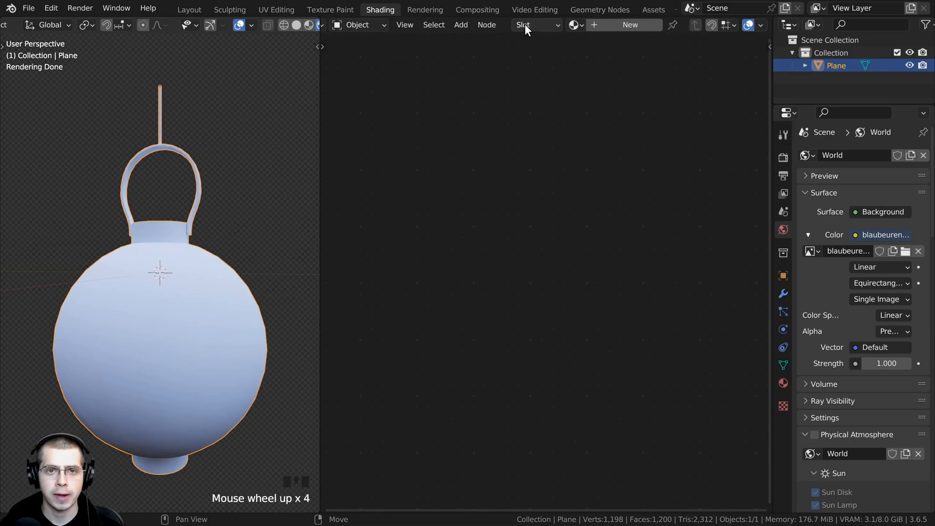
left_click(603, 24)
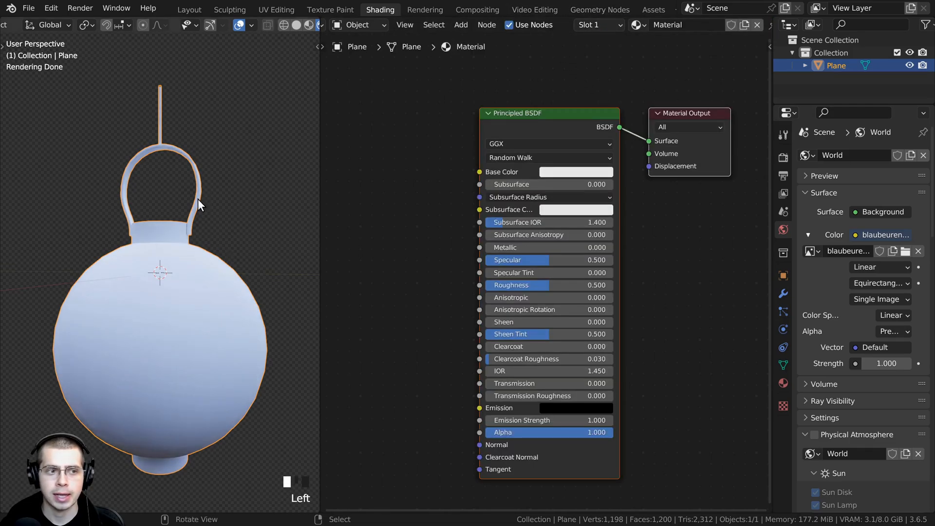
middle_click_drag(198, 198, 276, 227)
middle_click_drag(537, 157, 503, 143)
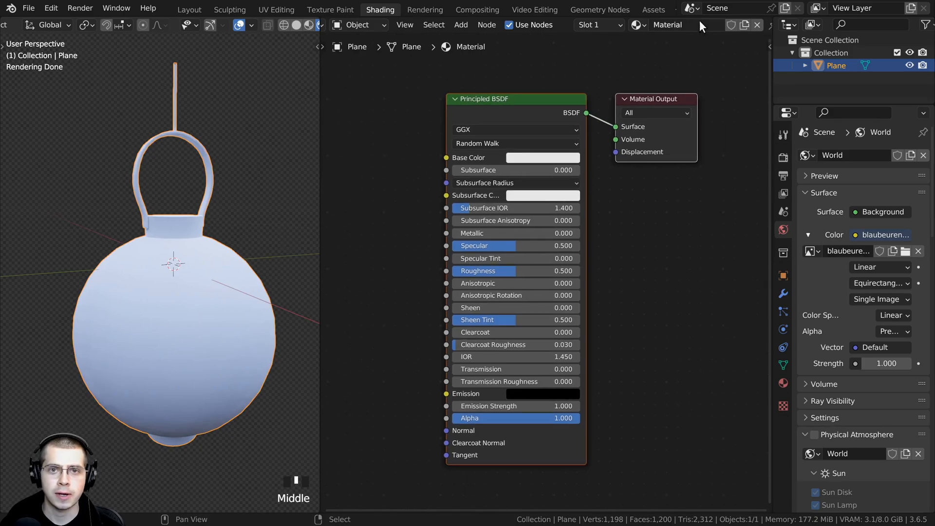
double_click(695, 24)
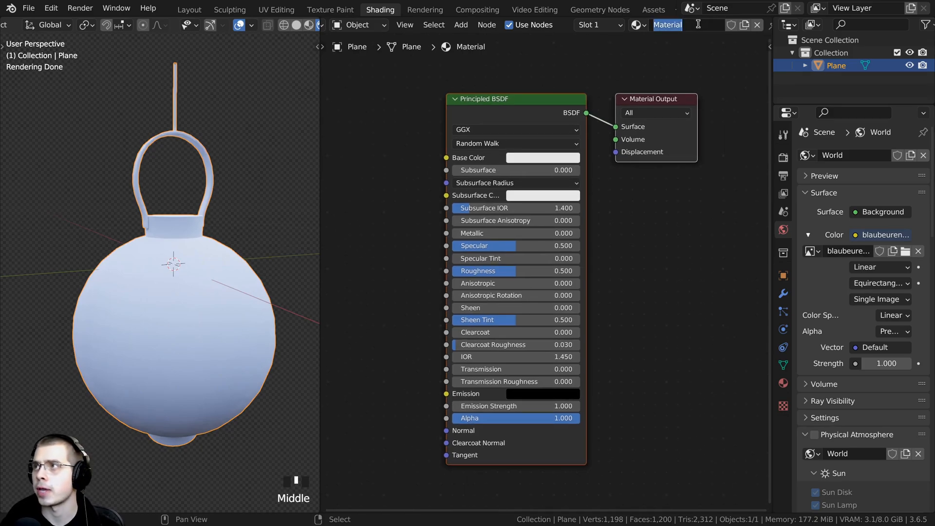
type("Paper Lan")
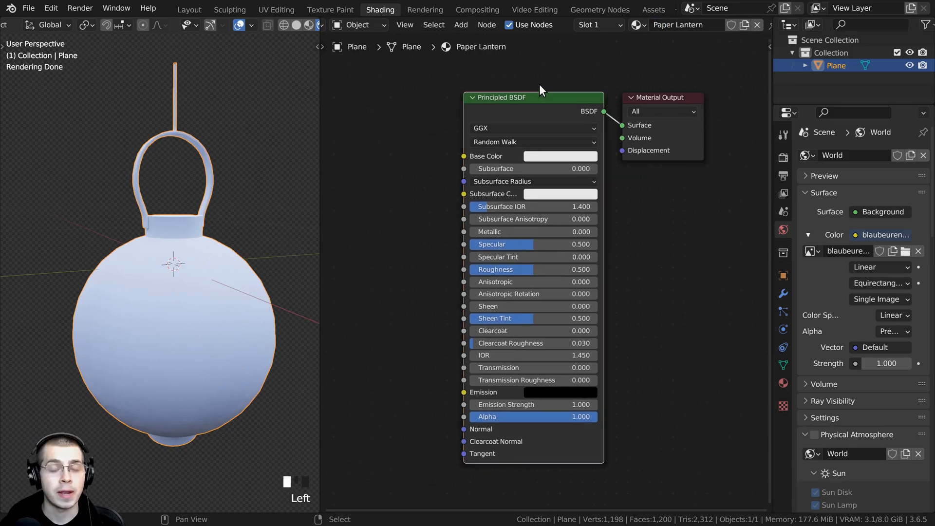
left_click_drag(523, 87, 543, 94)
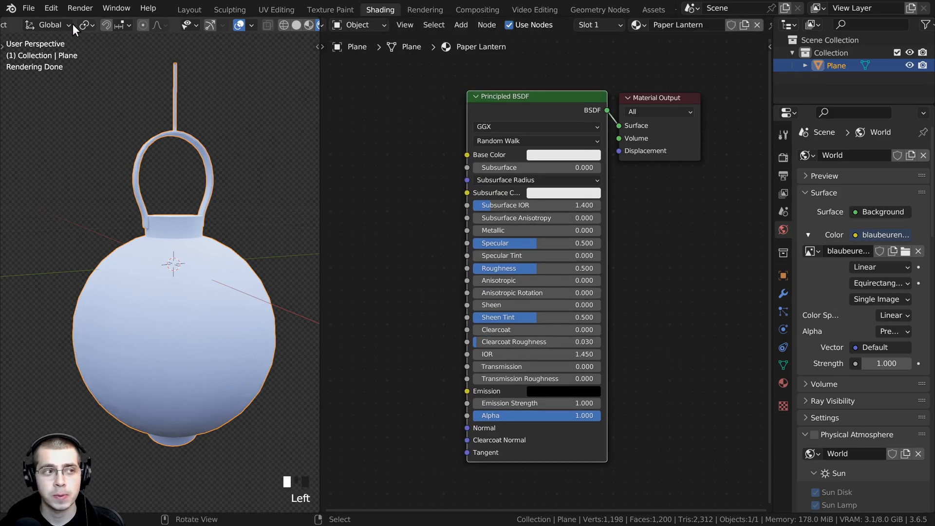
Open the add-on preferences and check that Node Wrangler is enabled.
left_click(51, 8)
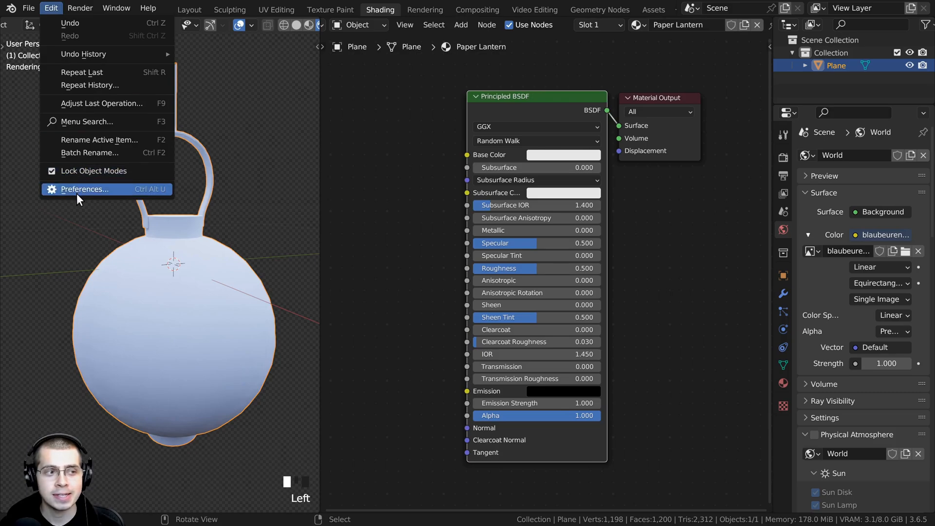
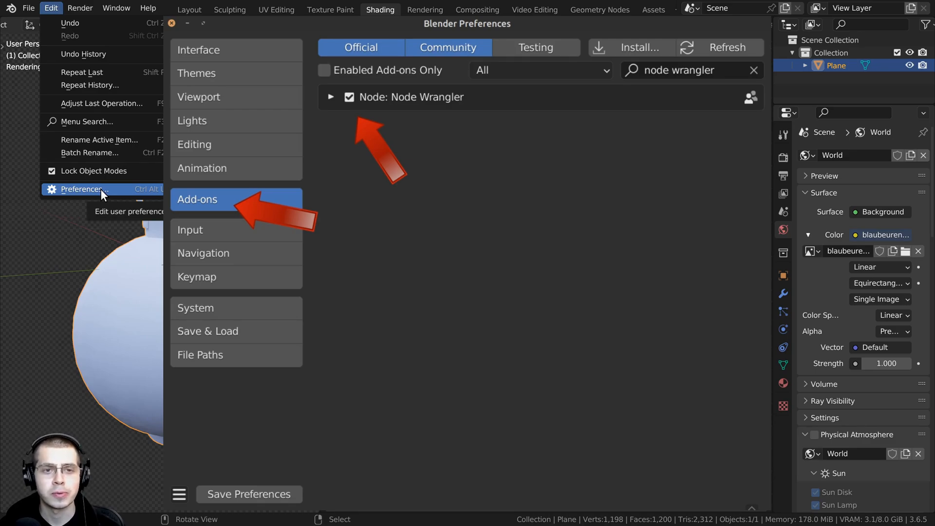
left_click(101, 189)
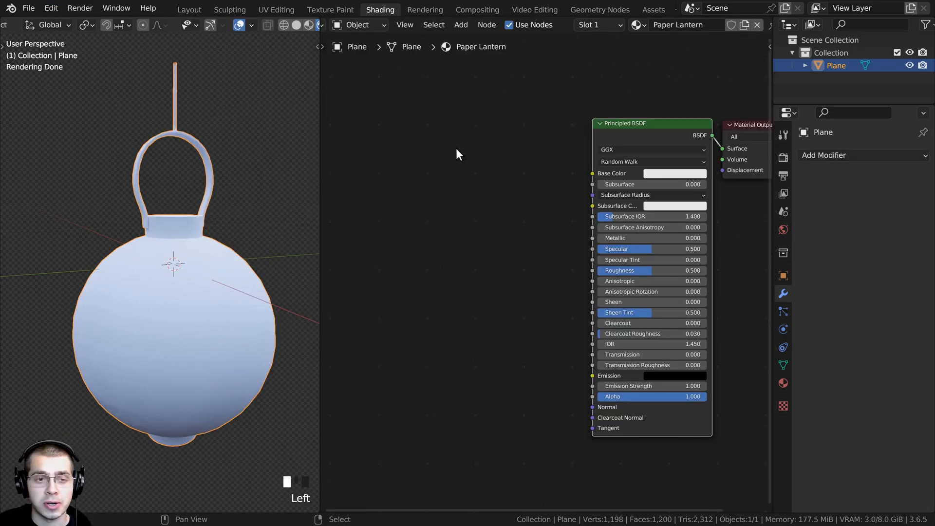
Add a Wave Texture node and place it ahead of the Principled BSDF in the Paper Lantern material.
key("shift+a")
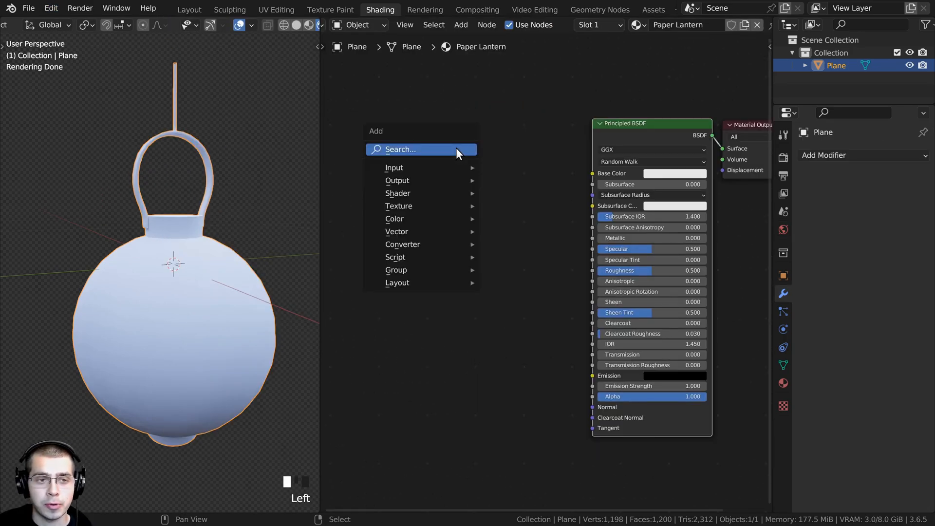
left_click(455, 149)
type("wav")
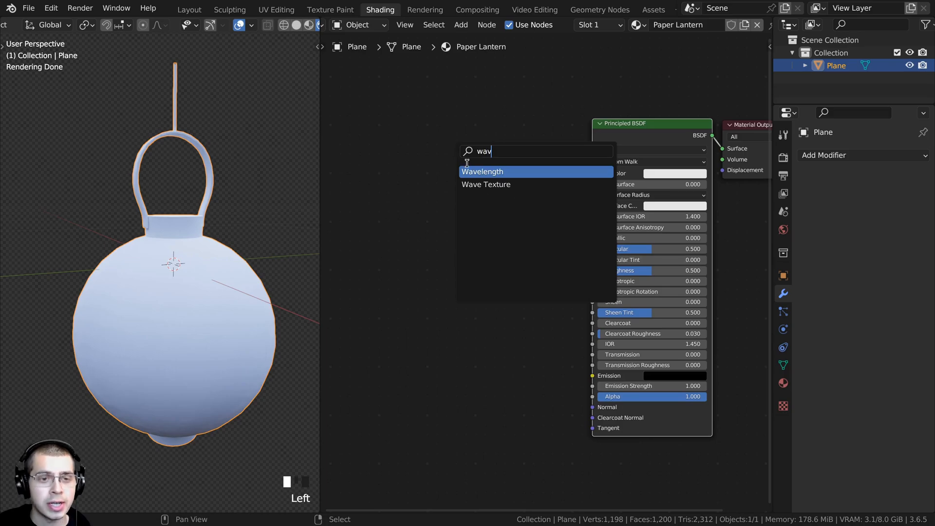
left_click(479, 186)
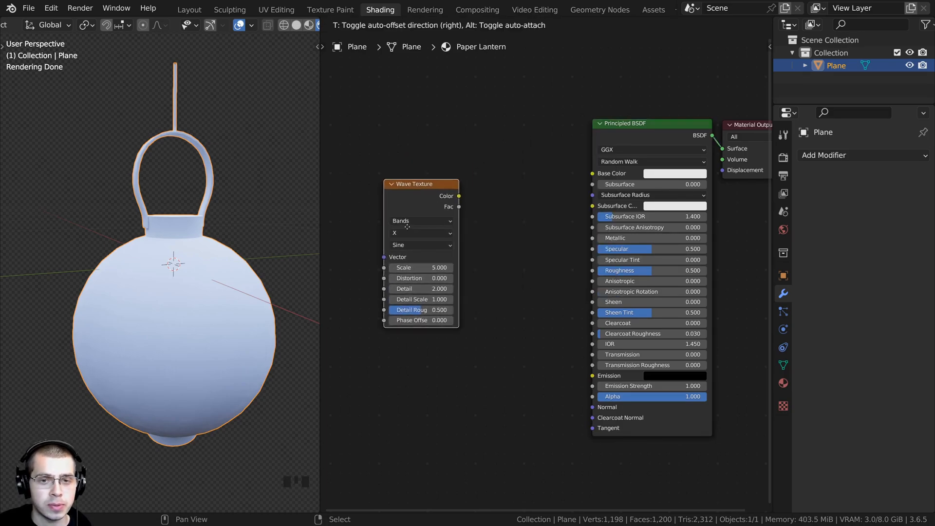
left_click(419, 189)
Preview the Wave Texture's color output directly on the lantern and inspect its bands from several sides.
middle_click_drag(524, 181, 602, 199)
scroll(603, 199, "down", 1)
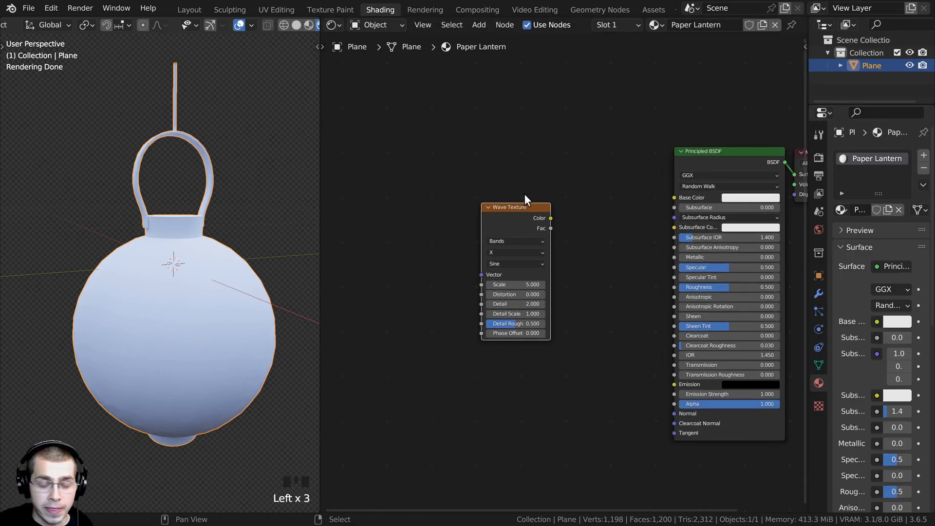
left_click(516, 221, "ctrl+shift")
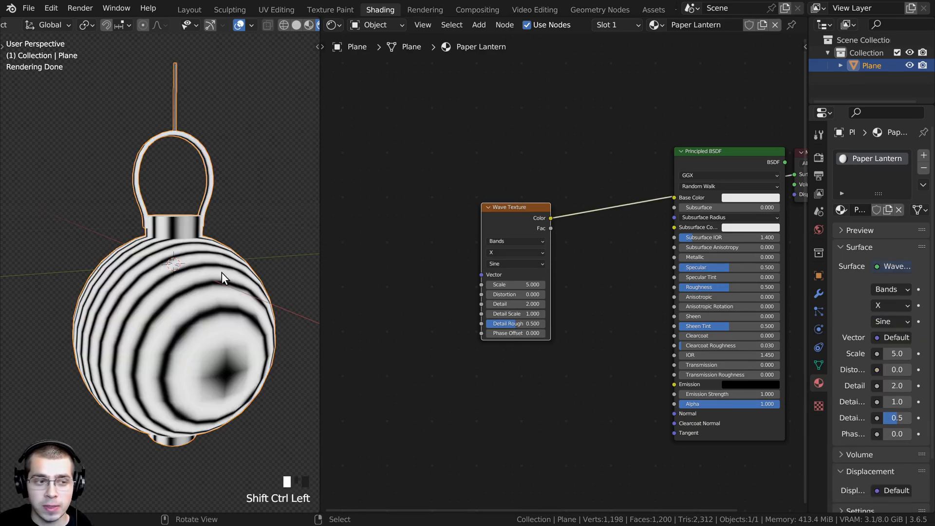
middle_click_drag(221, 272, 222, 407)
middle_click_drag(211, 248, 219, 126)
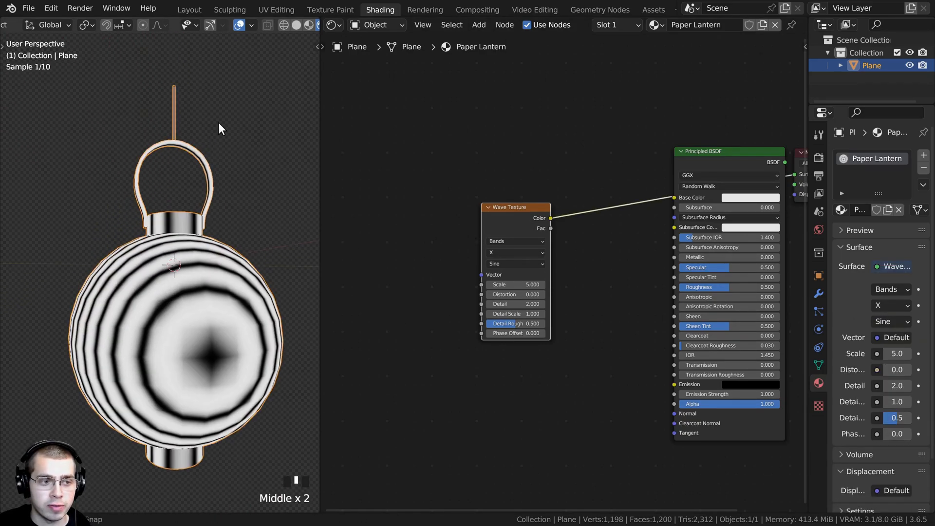
middle_click_drag(220, 326, 431, 317)
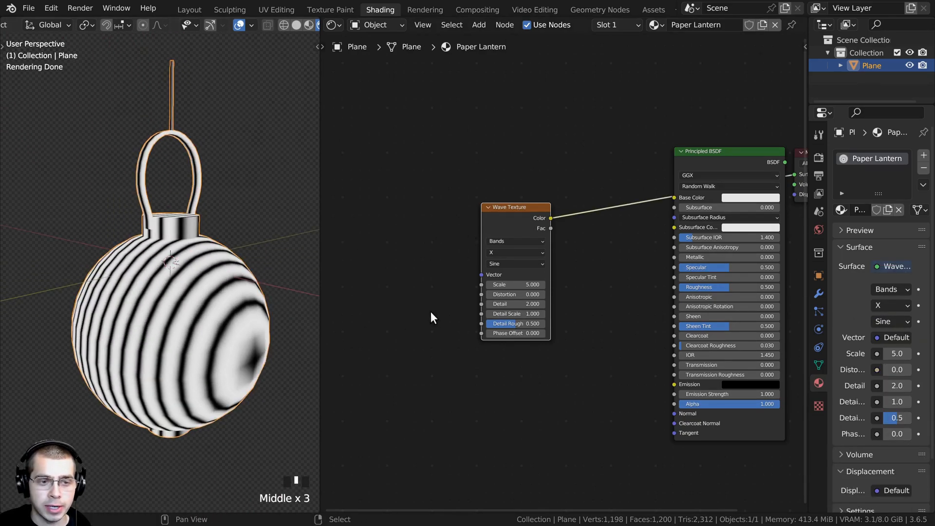
Add Texture Coordinate and Mapping nodes ahead of the Wave Texture and feed the Mapping node with Object coordinates.
left_click(522, 215)
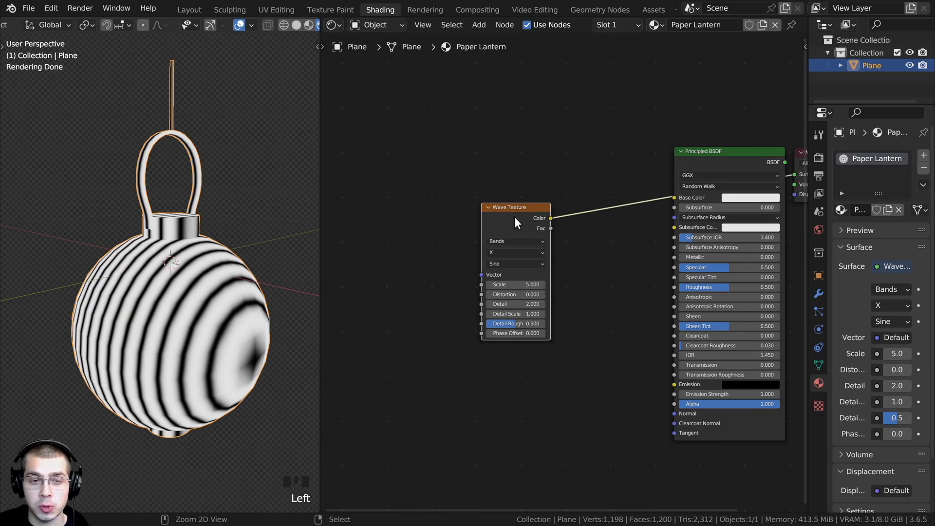
key("ctrl+t")
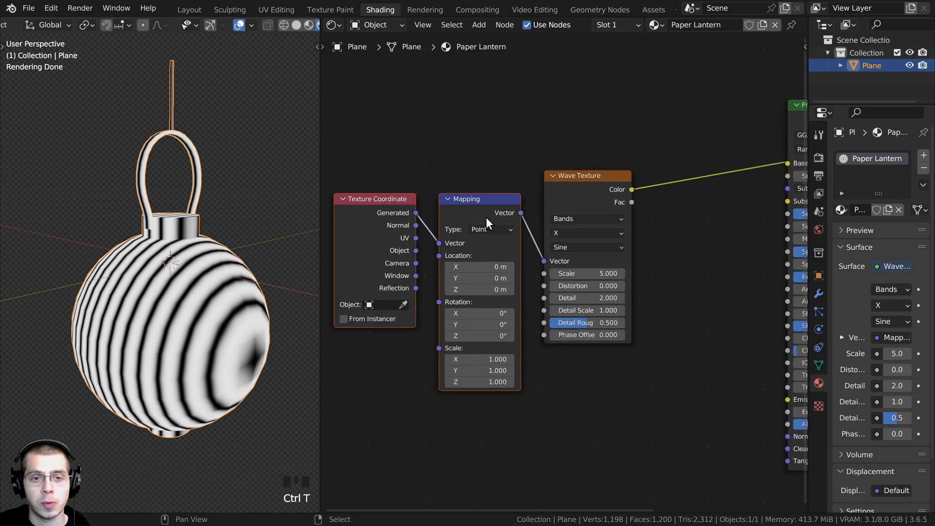
scroll(442, 220, "up", 3)
key("a")
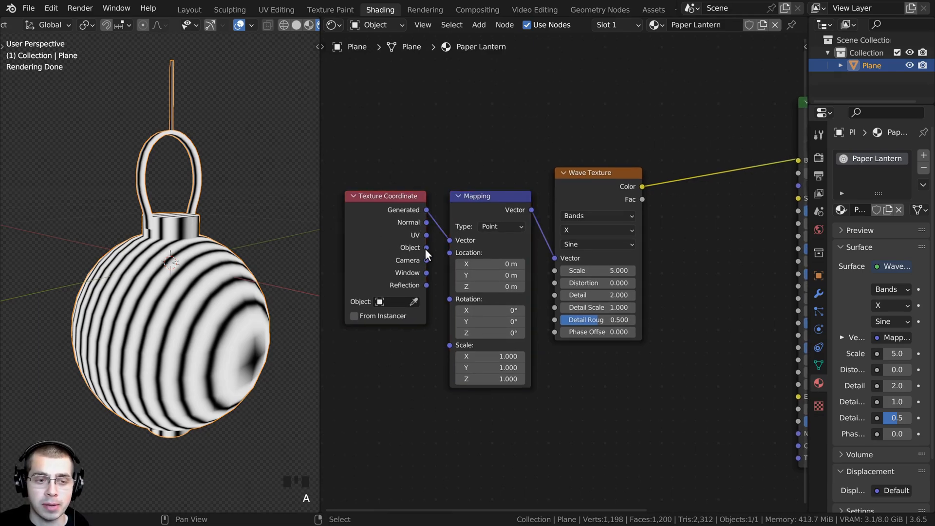
left_click_drag(428, 247, 455, 214)
scroll(191, 276, "down", 2)
middle_click_drag(192, 277, 194, 287)
Switch the Wave Texture's bands direction to Z and view the lantern from above.
middle_click_drag(443, 283, 539, 224, "ctrl")
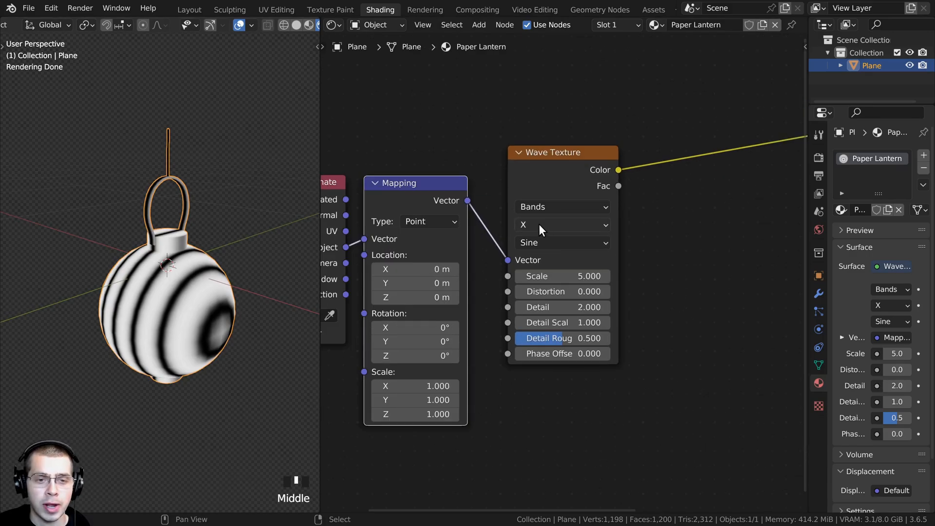
left_click(539, 224)
left_click(538, 273)
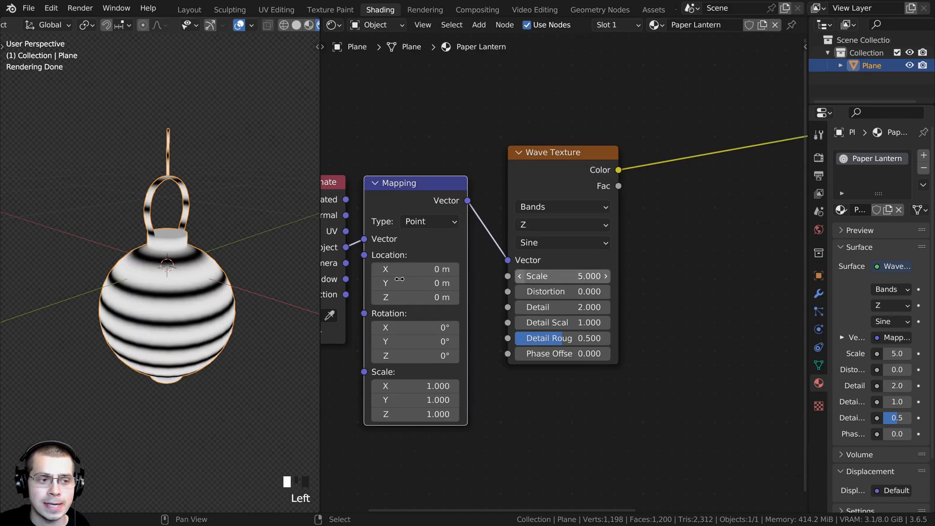
middle_click_drag(227, 311, 195, 350, "shift")
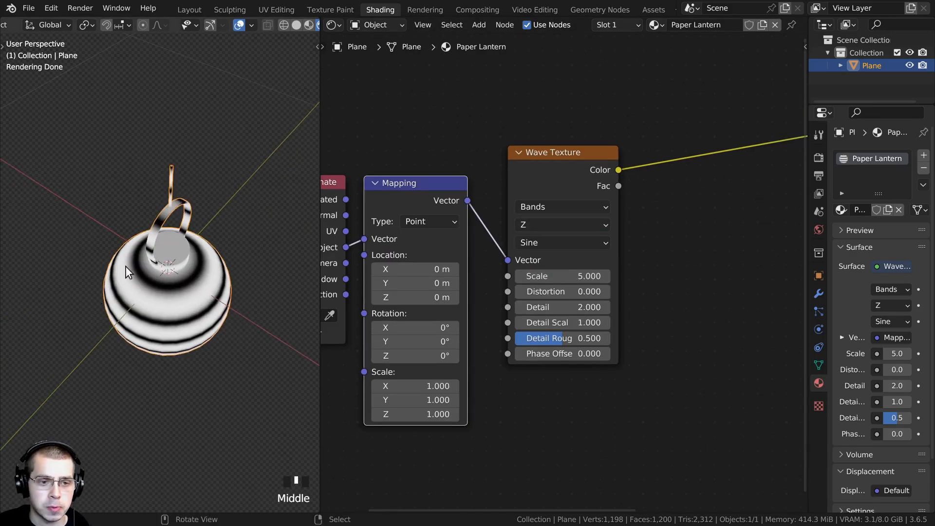
Set the Wave Texture's scale to 10.
middle_click_drag(444, 284, 444, 277)
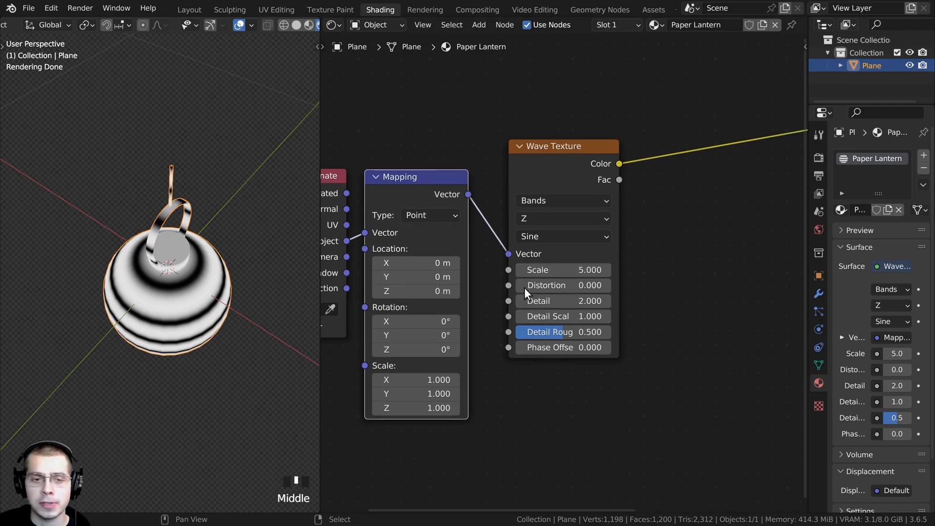
left_click(557, 270)
type("1")
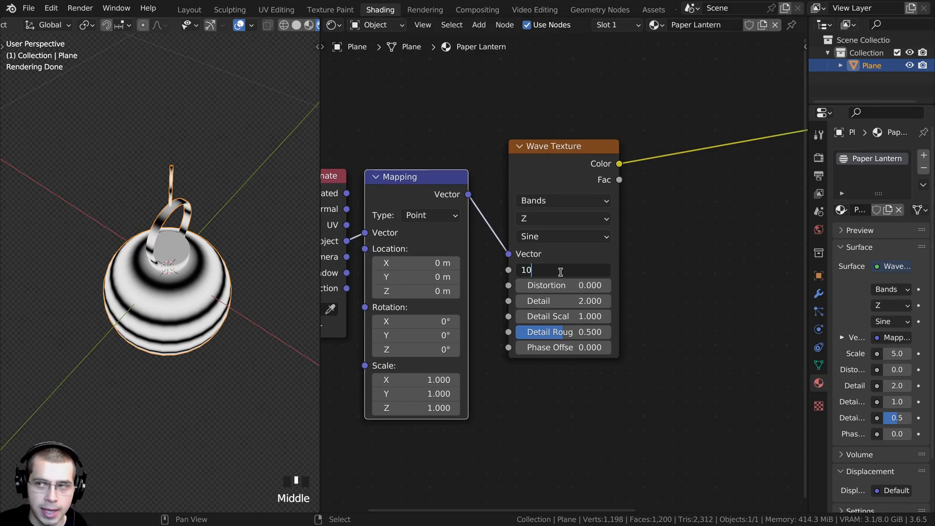
type("0")
left_click(562, 278)
scroll(567, 273, "up", 1)
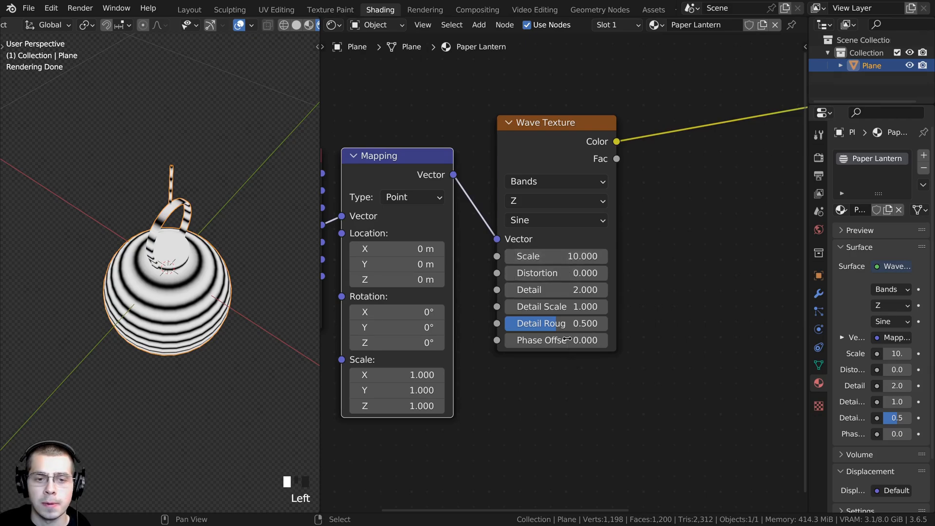
scroll(560, 254, "up", 5)
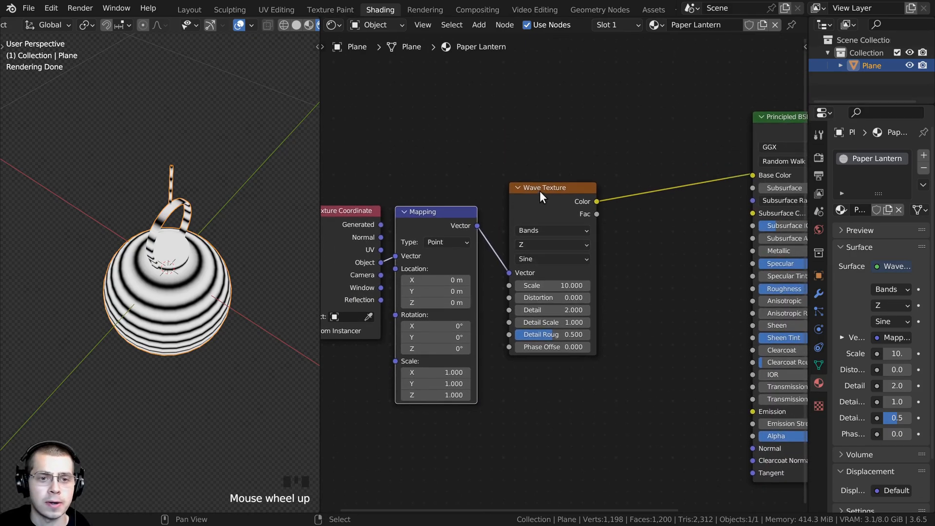
Insert a Color Ramp node on the link between the Wave Texture and the Principled BSDF, positioned between them.
middle_click_drag(195, 272, 178, 304)
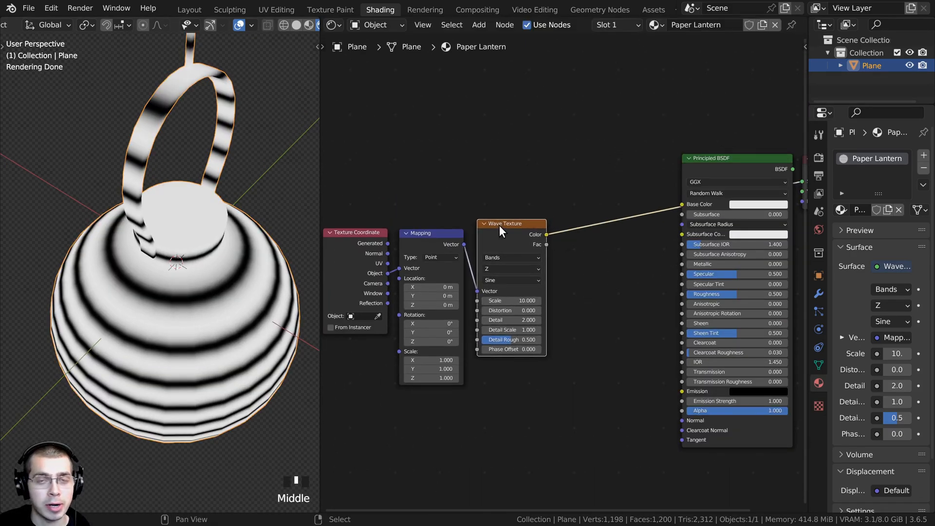
scroll(492, 160, "up", 1)
key("shift+a")
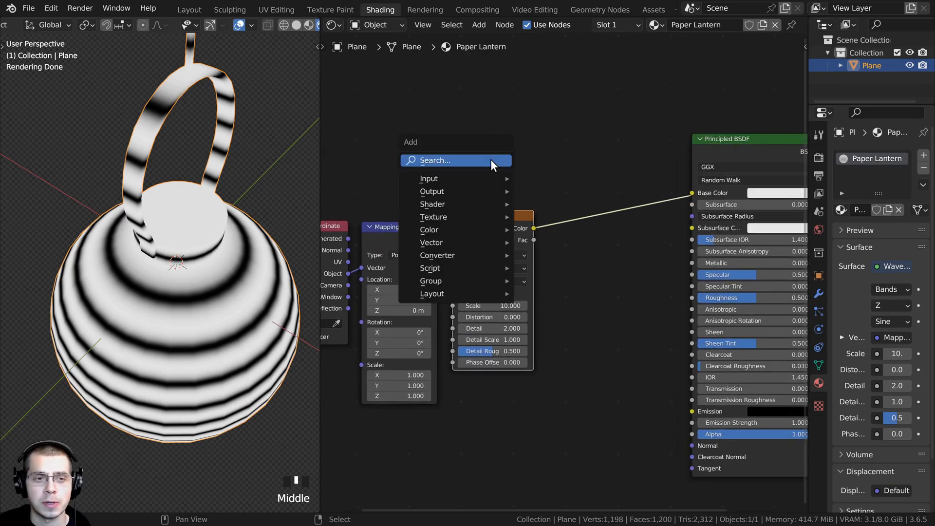
left_click(490, 159)
type("co")
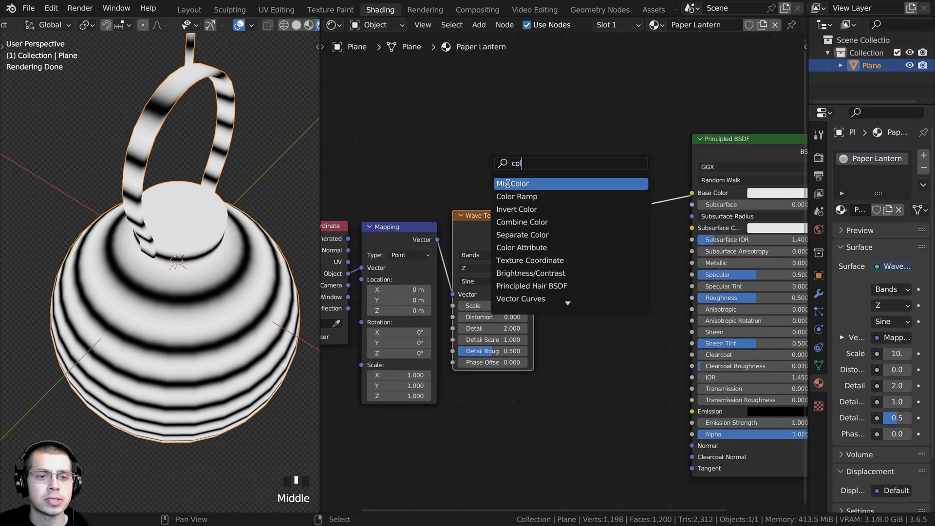
left_click(520, 195)
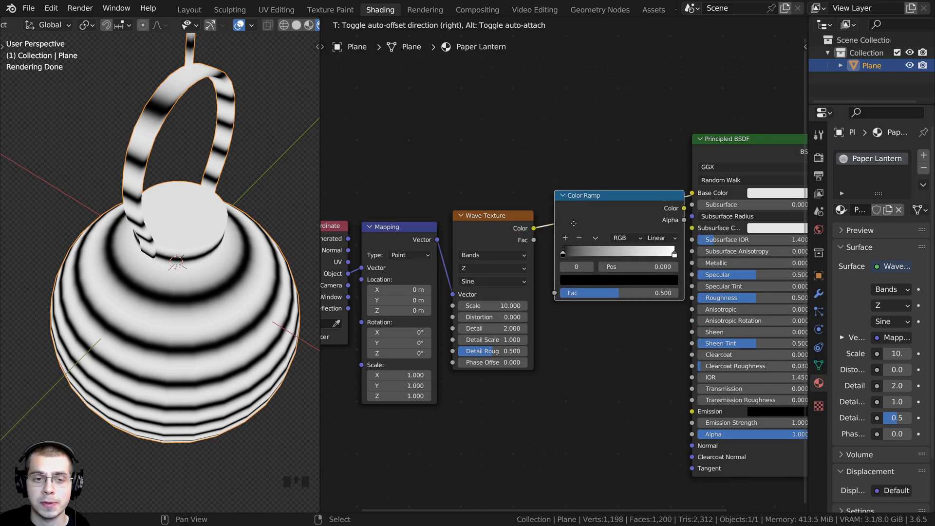
left_click(586, 232)
left_click_drag(610, 208, 587, 202)
middle_click_drag(574, 205, 507, 206)
scroll(508, 206, "up", 4)
left_click_drag(514, 204, 523, 204)
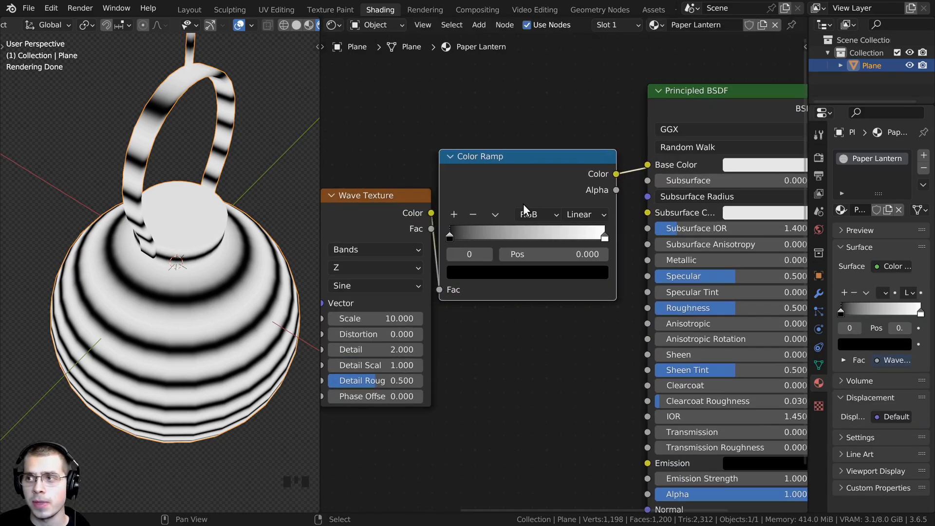
Thin the dark bands into fine lines by moving the Color Ramp's white stop to position 0.013, right beside the black stop.
left_click_drag(651, 244, 539, 231)
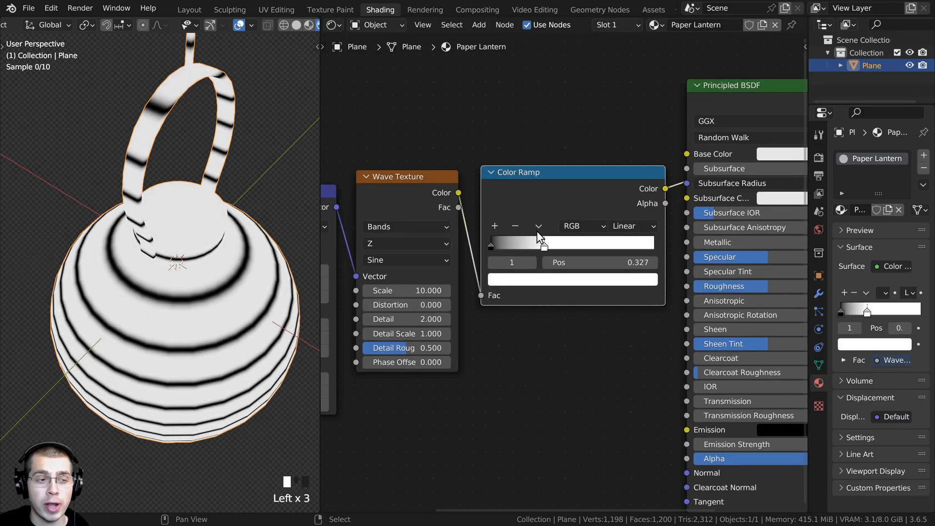
scroll(526, 236, "up", 5)
left_click_drag(460, 240, 490, 235)
middle_click_drag(504, 238, 571, 249)
scroll(560, 246, "up", 2)
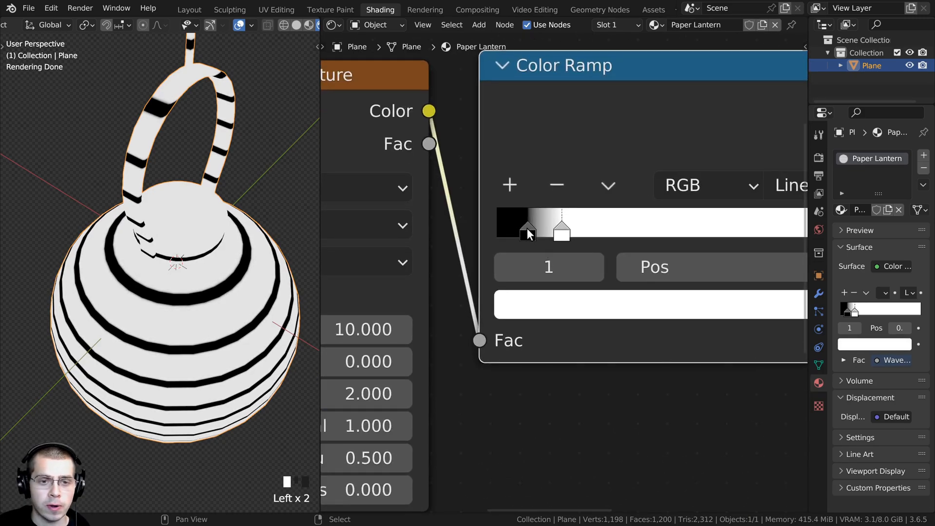
left_click_drag(527, 227, 521, 228)
middle_click_drag(521, 229, 552, 233)
left_click_drag(552, 233, 530, 236)
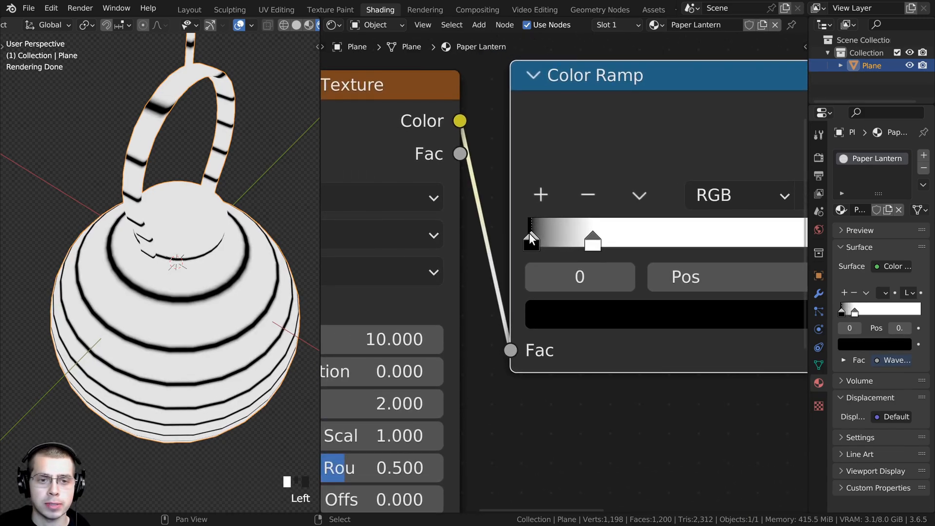
left_click_drag(593, 240, 534, 236)
middle_click_drag(302, 258, 157, 240)
scroll(185, 236, "up", 3)
scroll(446, 273, "down", 3)
middle_click_drag(644, 249, 610, 271)
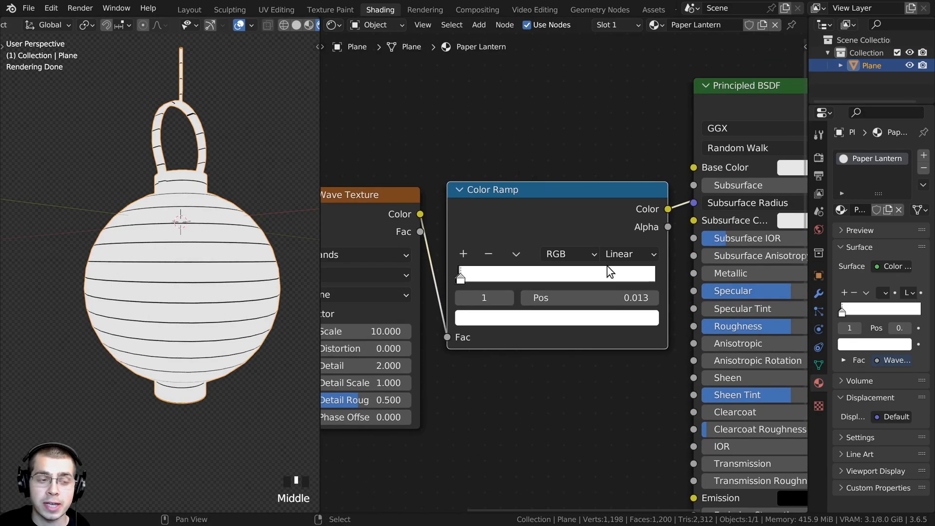
Add a Mix Color node on the link between the Color Ramp and the Principled BSDF.
key("shift+a")
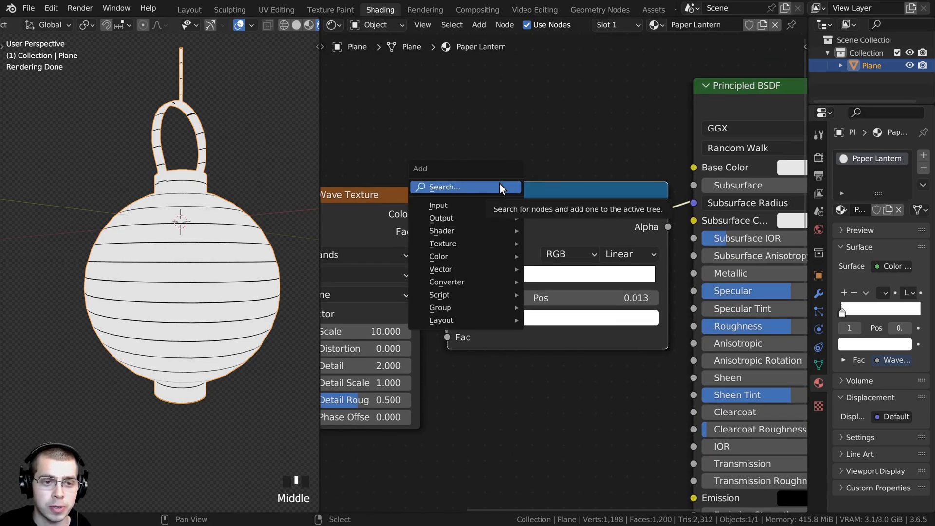
left_click(499, 182)
type("mi")
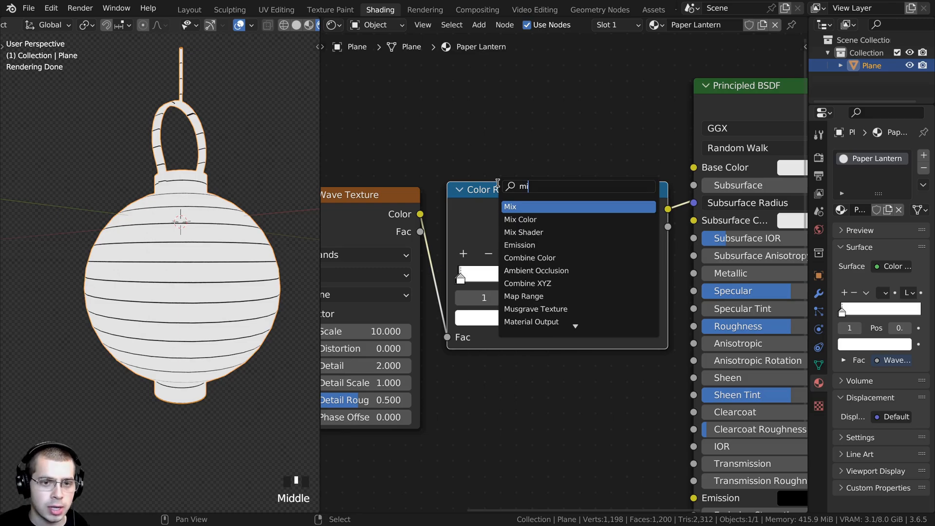
key("Down")
key("Return")
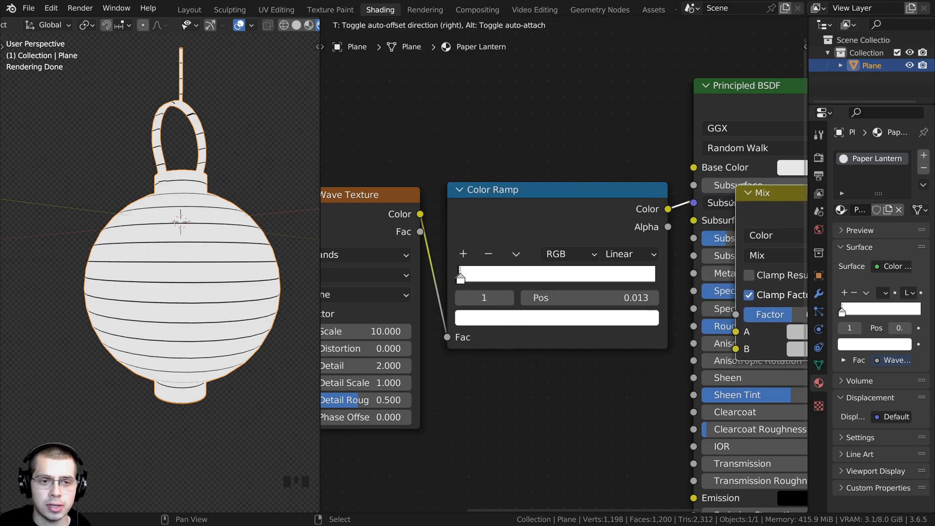
left_click(674, 194)
Move the Principled BSDF and Material Output nodes together away from the Mix node to clear the overlap.
scroll(646, 180, "down", 3)
middle_click_drag(646, 180, 608, 202)
scroll(577, 159, "down", 2)
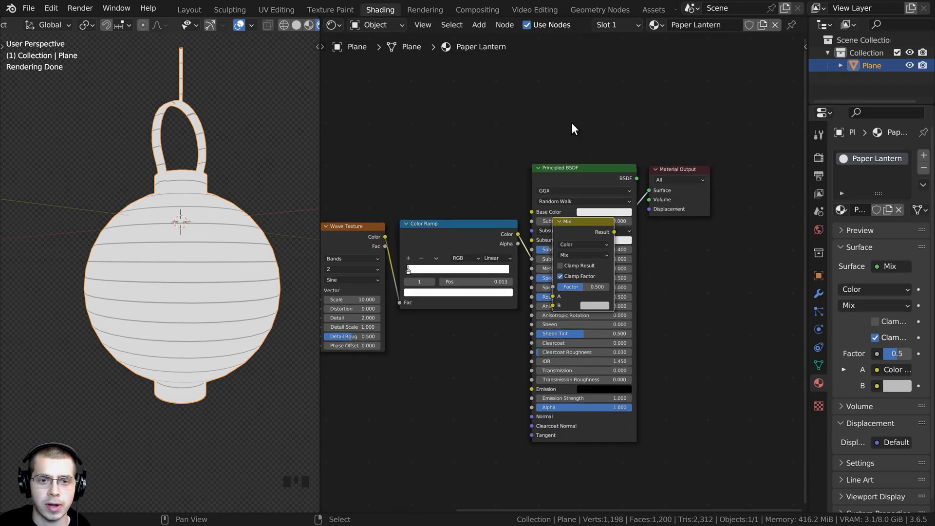
left_click_drag(573, 122, 689, 178)
middle_click_drag(583, 177, 539, 180)
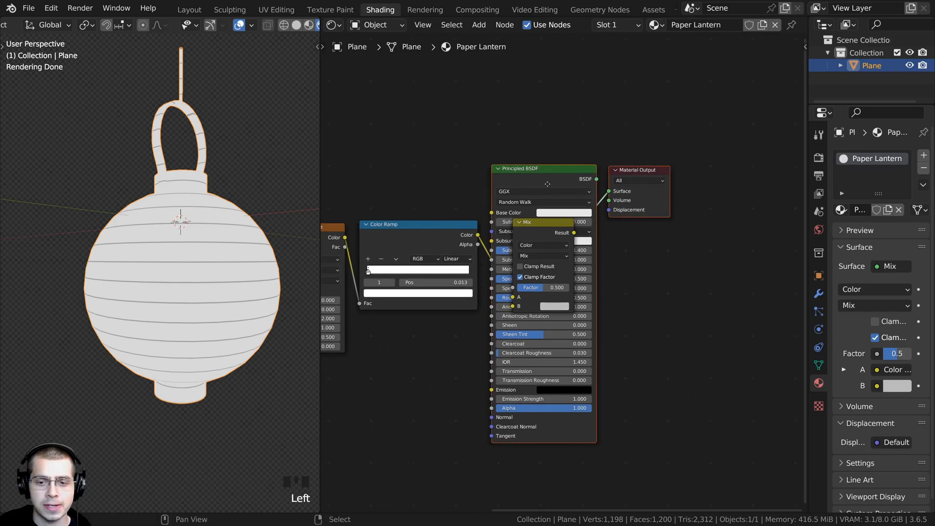
key("g")
left_click(687, 188)
scroll(607, 232, "up", 2)
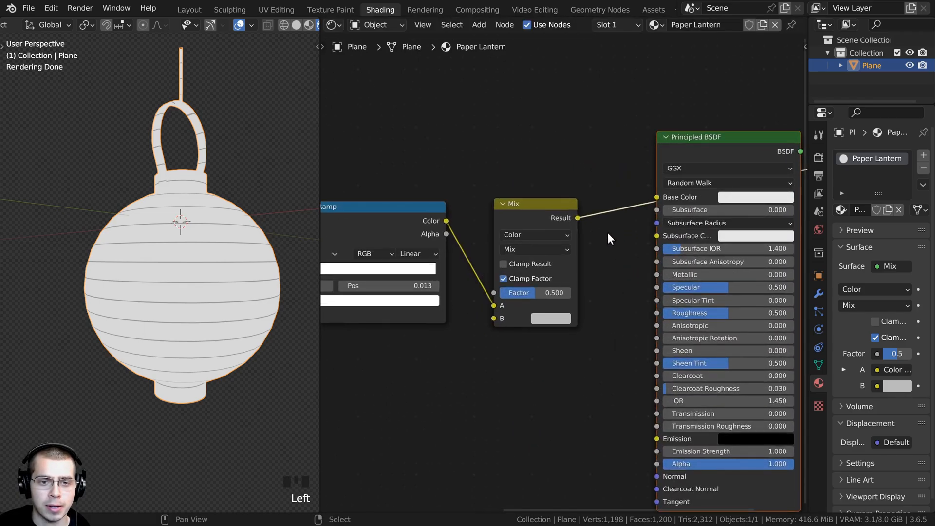
Preview the Mix node's result on the lantern and move the Color Ramp's color link from input A to Factor.
left_click(549, 215, "ctrl+shift")
left_click(425, 228, "ctrl+shift")
left_click(539, 215, "ctrl+shift")
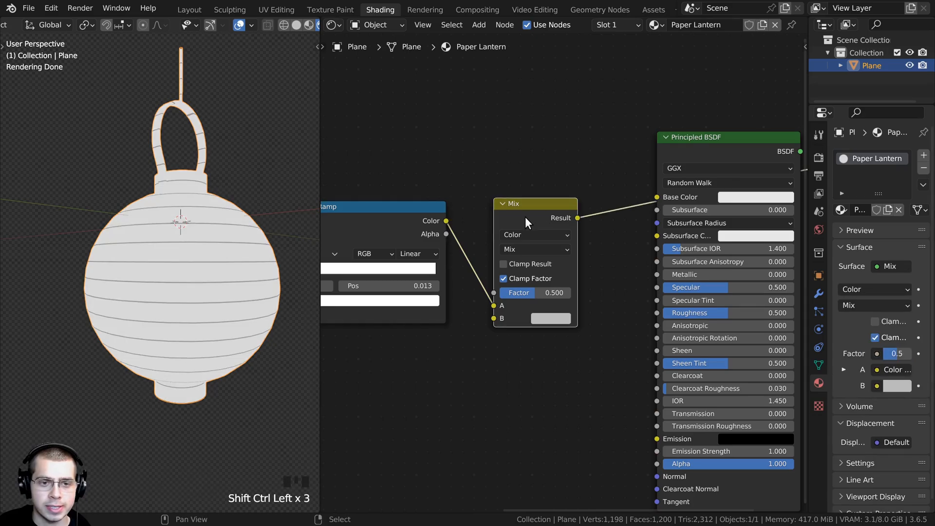
left_click_drag(525, 217, 512, 212)
middle_click_drag(497, 292, 591, 299)
scroll(595, 282, "up", 4)
middle_click_drag(458, 234, 522, 232)
left_click(420, 207)
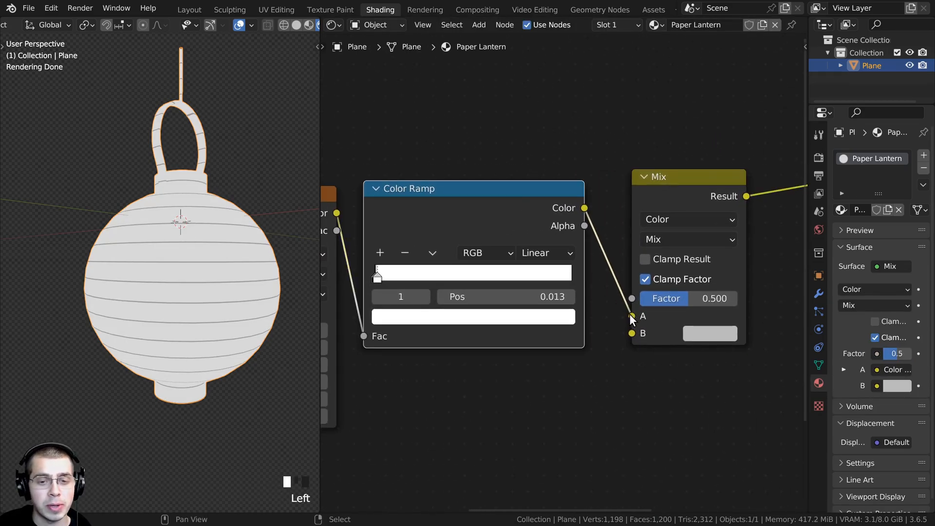
left_click_drag(631, 315, 633, 298)
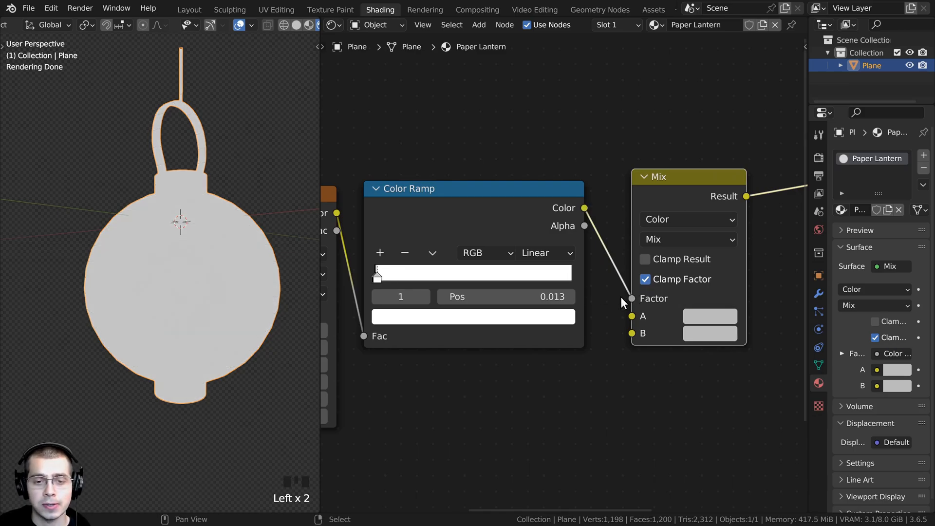
Set the Mix node's color A to black for the lantern's thin lines.
middle_click_drag(635, 324, 539, 302)
left_click(629, 297)
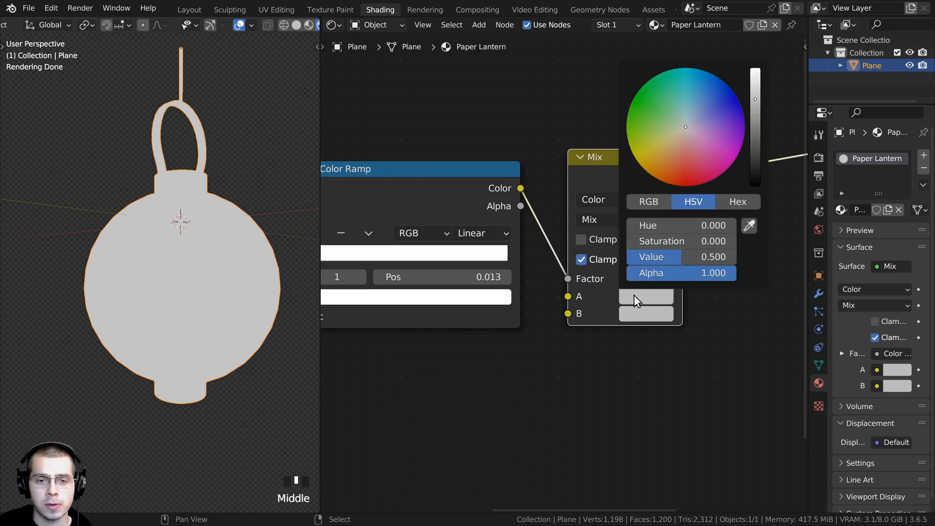
left_click_drag(756, 105, 755, 188)
middle_click_drag(126, 112, 154, 144)
middle_click_drag(517, 260, 504, 258)
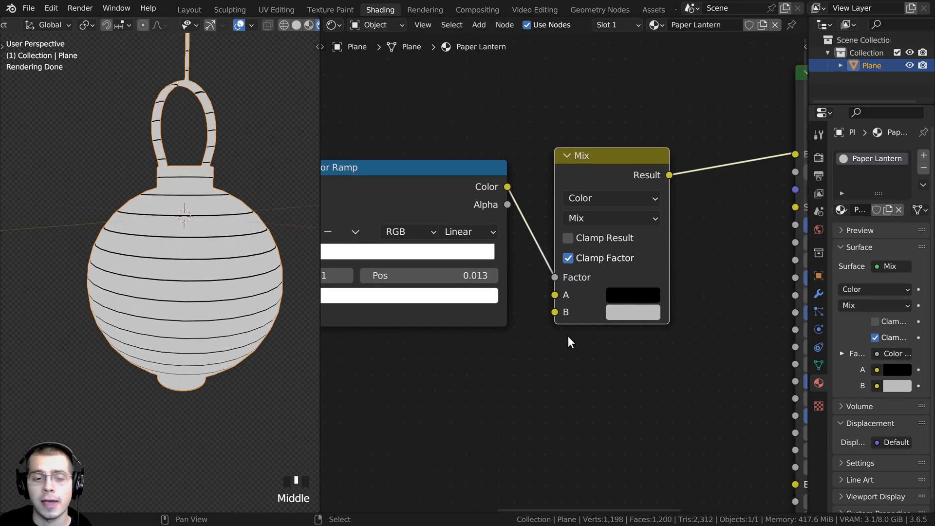
Set the Mix node's color B to the orange with hex value CC915A and look over the lantern.
left_click(620, 310)
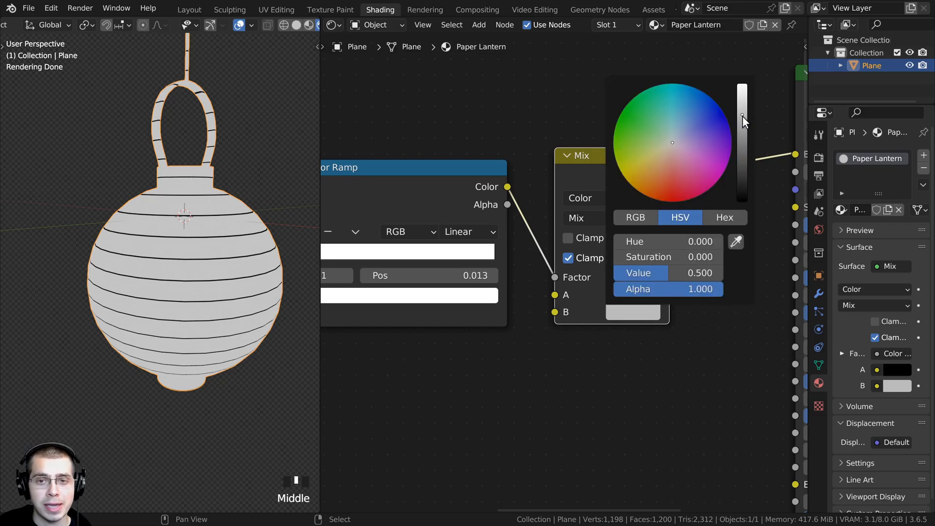
left_click_drag(742, 116, 742, 101)
left_click_drag(656, 154, 643, 176)
key("ctrl+v")
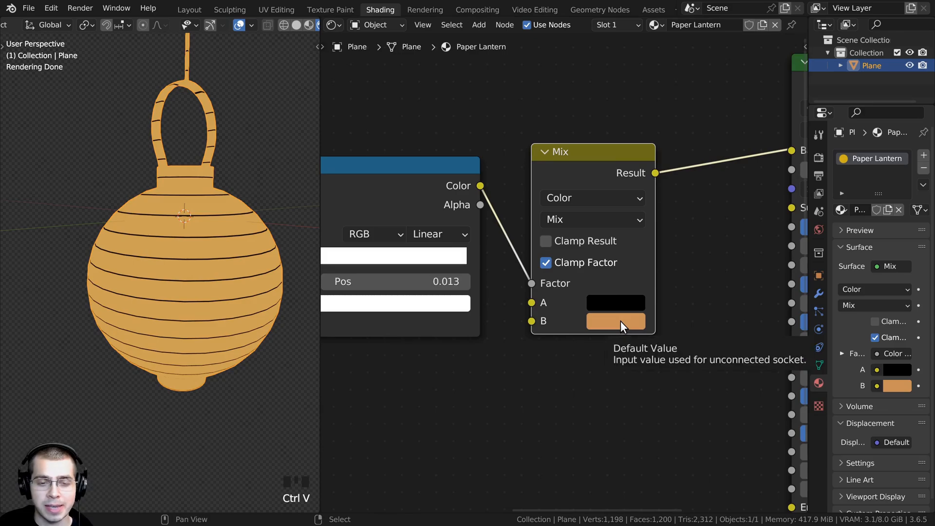
left_click(621, 320)
left_click(723, 219)
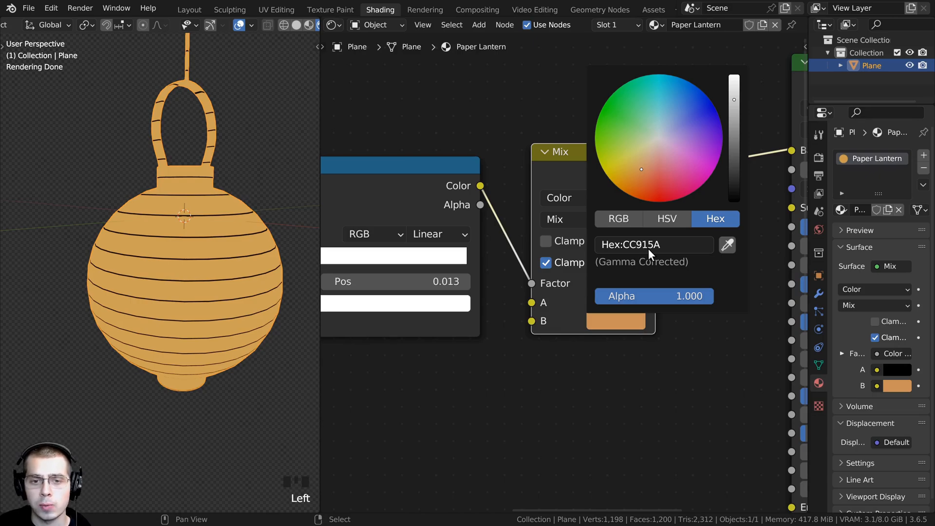
scroll(228, 254, "down", 2)
middle_click_drag(209, 261, 145, 259)
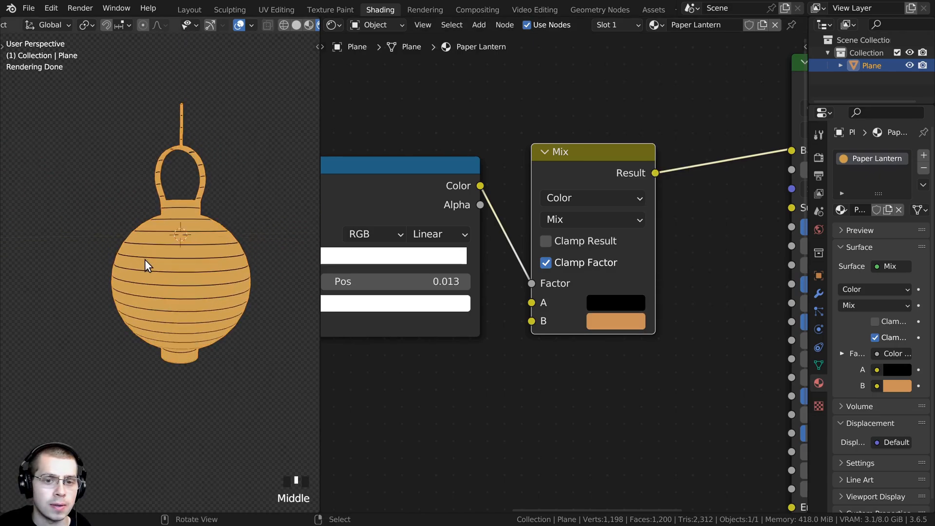
scroll(208, 261, "up", 1)
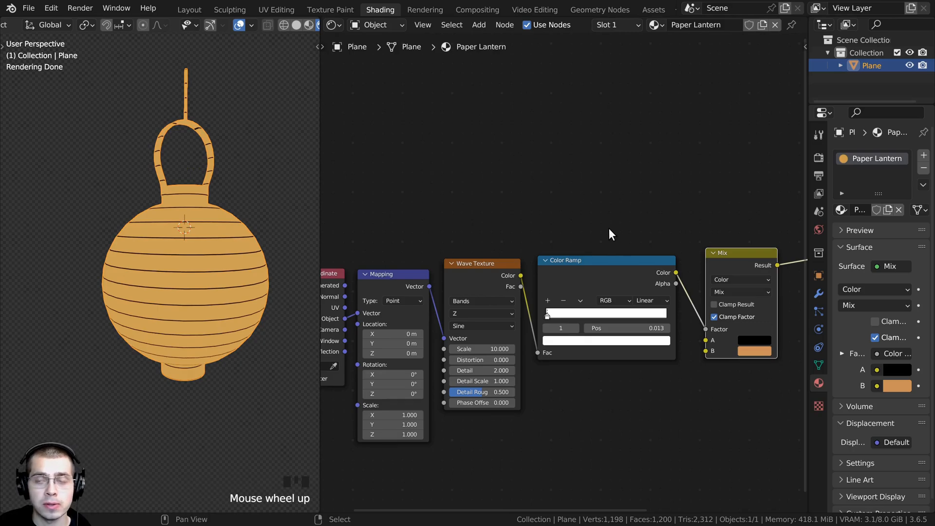
Add a Gradient Texture node above the Wave Texture and connect the Mapping node's Vector output to it.
key("shift+a")
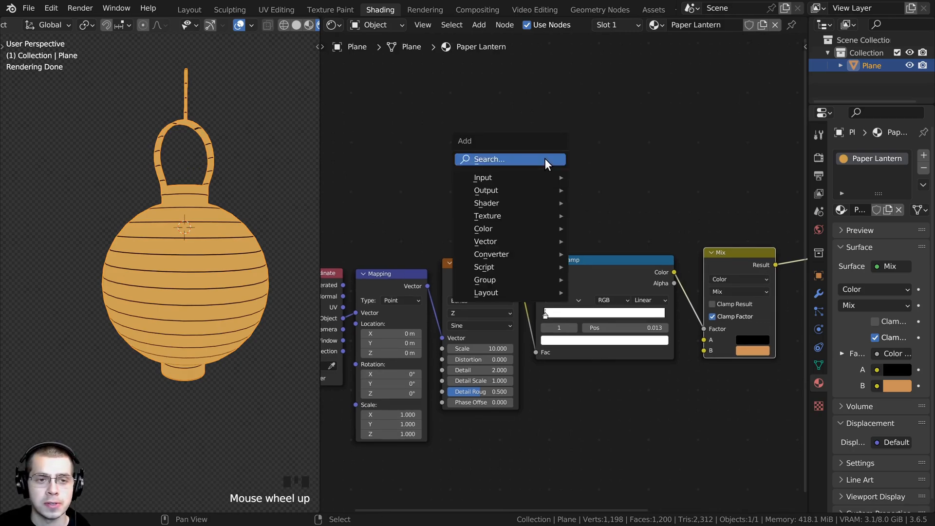
type("gra")
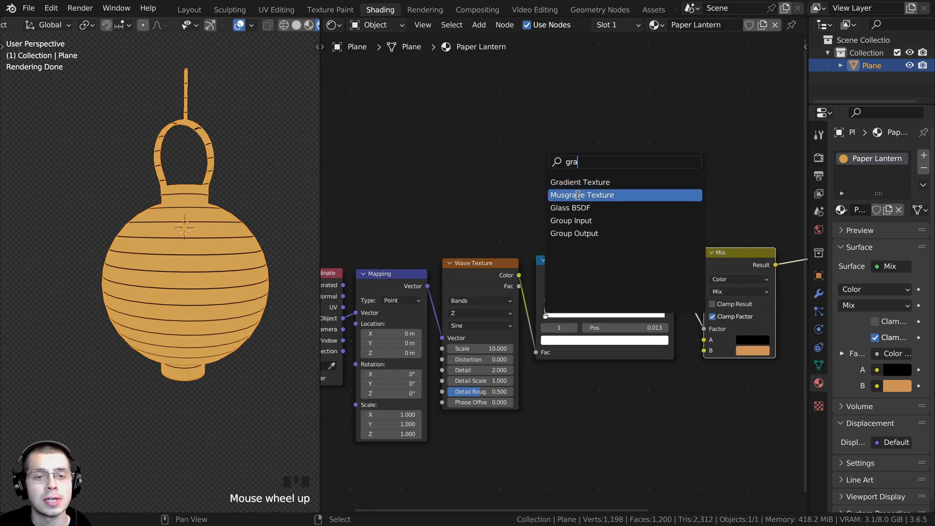
left_click(579, 182)
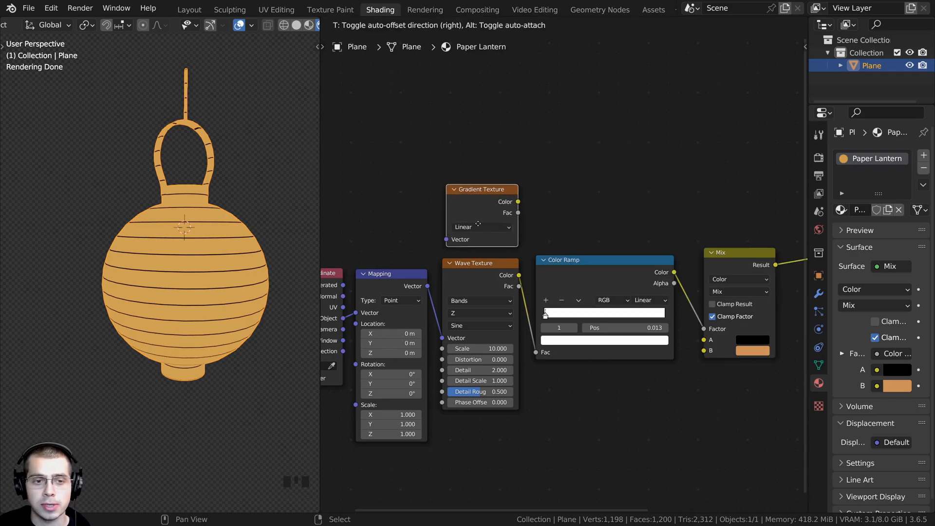
left_click(475, 223)
middle_click_drag(484, 229, 608, 233)
scroll(560, 270, "up", 1)
left_click_drag(517, 286, 568, 238)
middle_click_drag(589, 230, 559, 250)
scroll(563, 255, "up", 1)
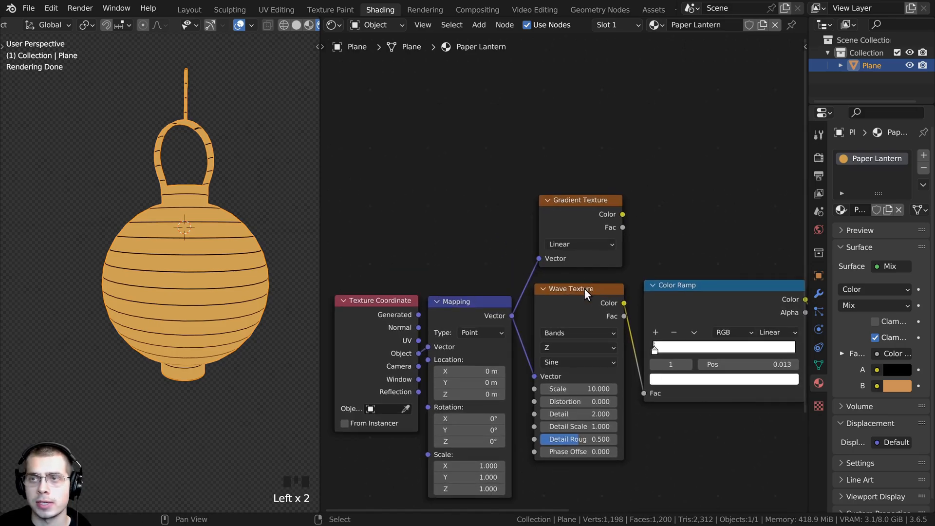
Preview the Gradient Texture on the lantern, set its type to Radial, and check the gradient from above.
left_click(594, 225, "ctrl+shift")
middle_click_drag(224, 234, 193, 304)
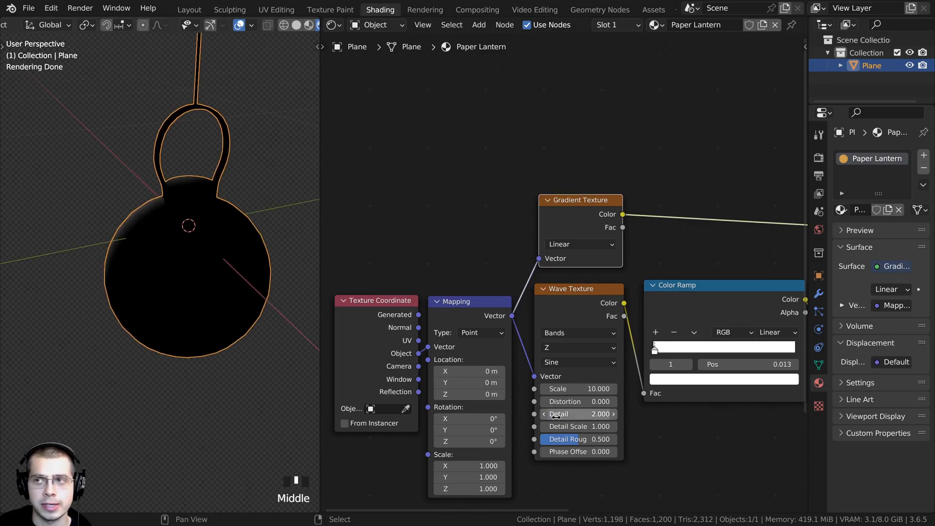
scroll(522, 322, "up", 1)
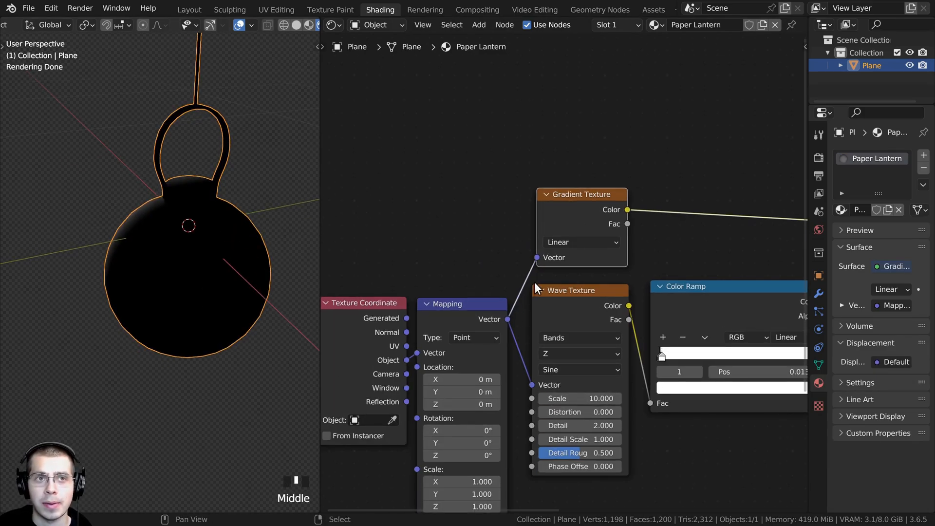
left_click(554, 244)
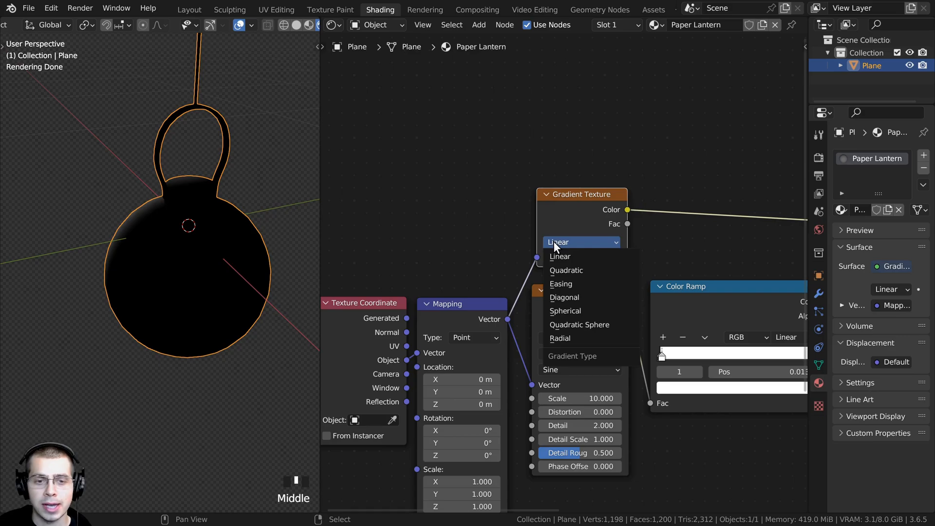
left_click(566, 340)
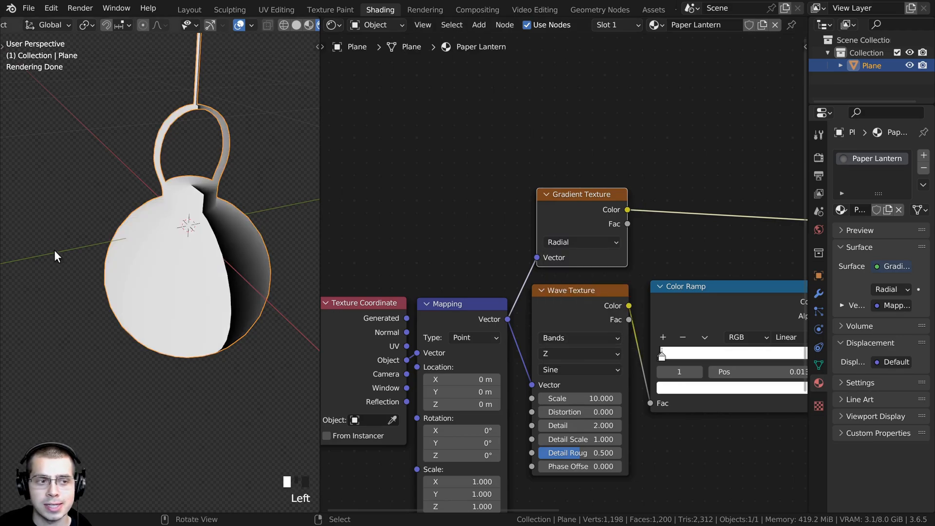
middle_click_drag(55, 250, 133, 261)
scroll(205, 215, "up", 4)
middle_click_drag(204, 215, 157, 343)
scroll(203, 238, "down", 1)
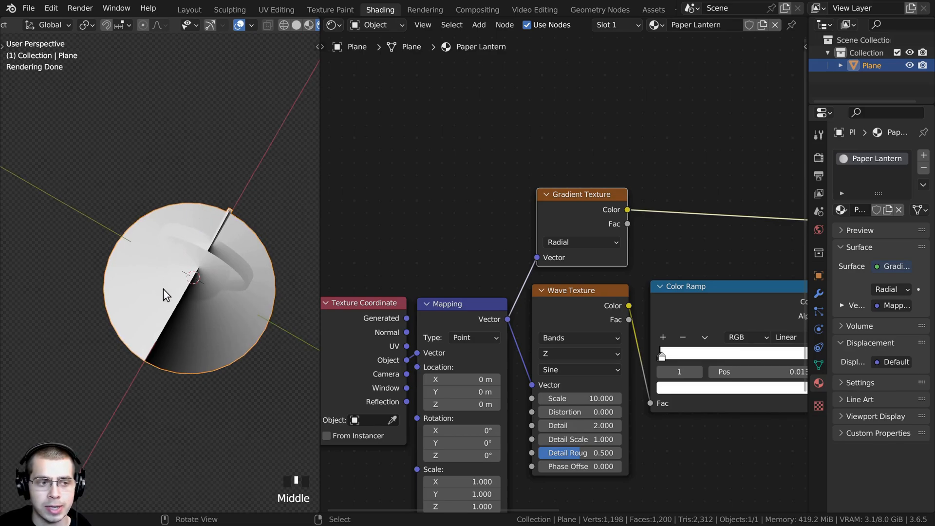
mouse_move(162, 289)
middle_mouse_down()
mouse_move(244, 292)
mouse_move(162, 274)
middle_mouse_up()
Insert a Math node after the Gradient Texture's color output and set its operation to Multiply.
middle_click_drag(599, 317, 450, 329)
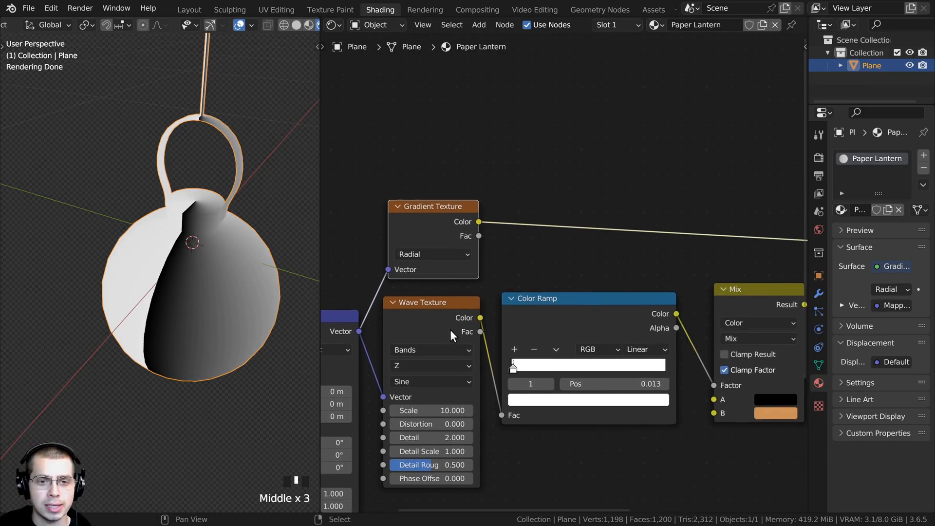
key("shift+a")
left_click(574, 147)
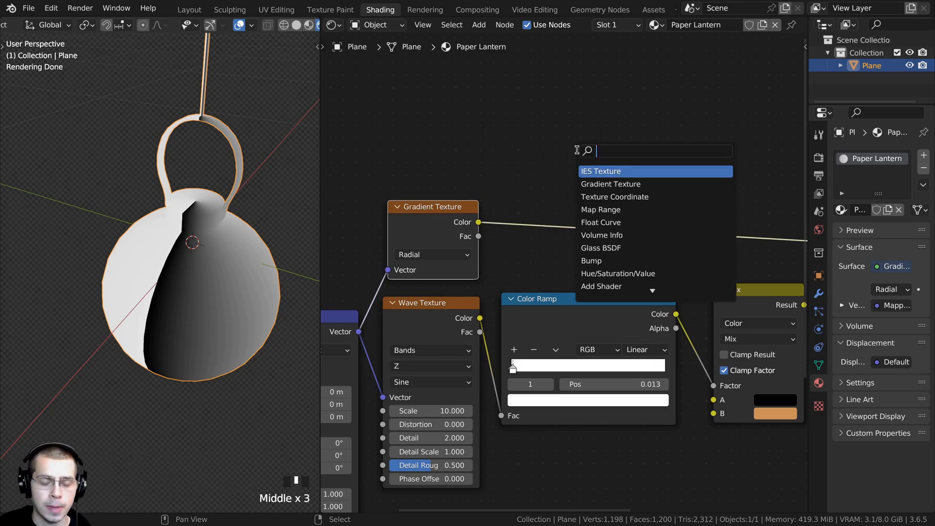
type("math")
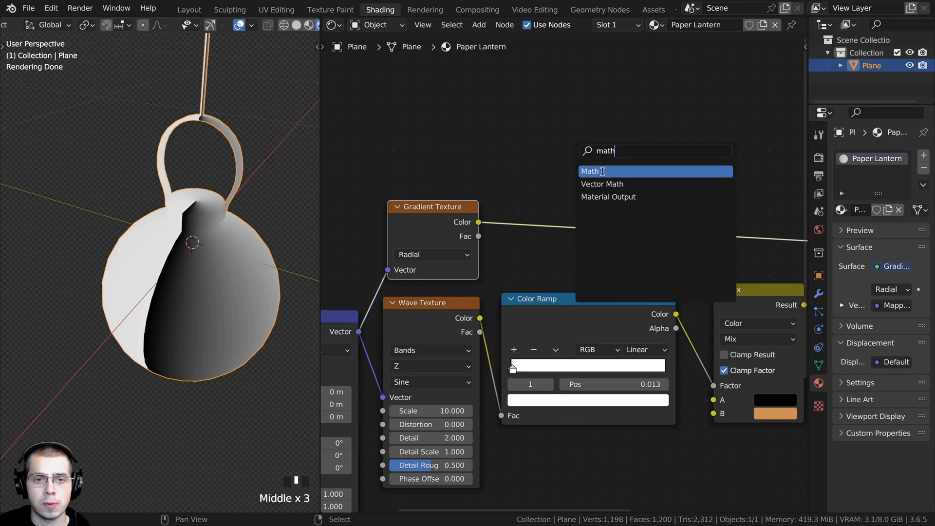
left_click(603, 171)
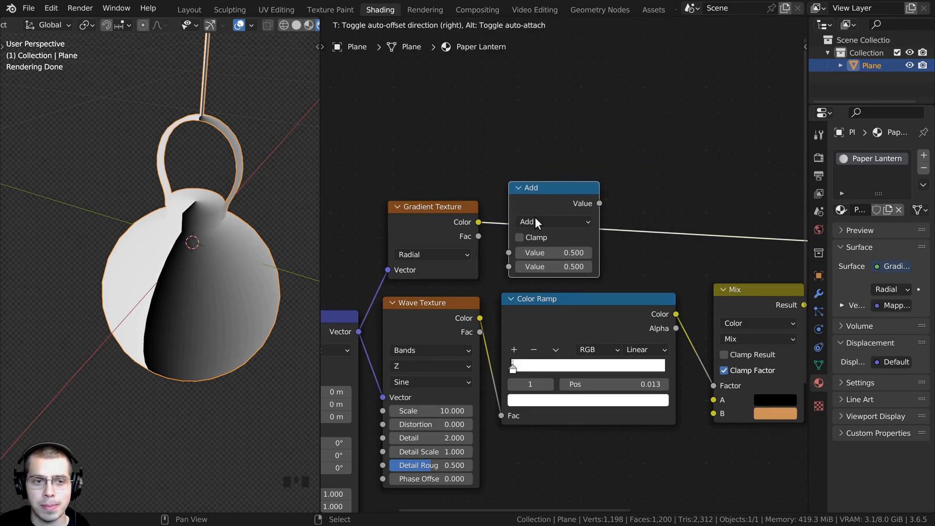
left_click(536, 222)
middle_click_drag(536, 222, 521, 224)
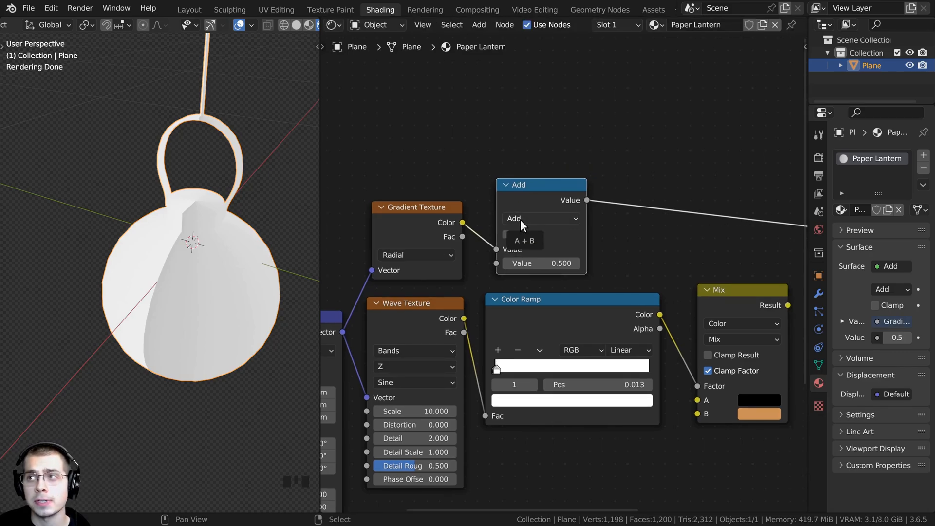
left_click(522, 220)
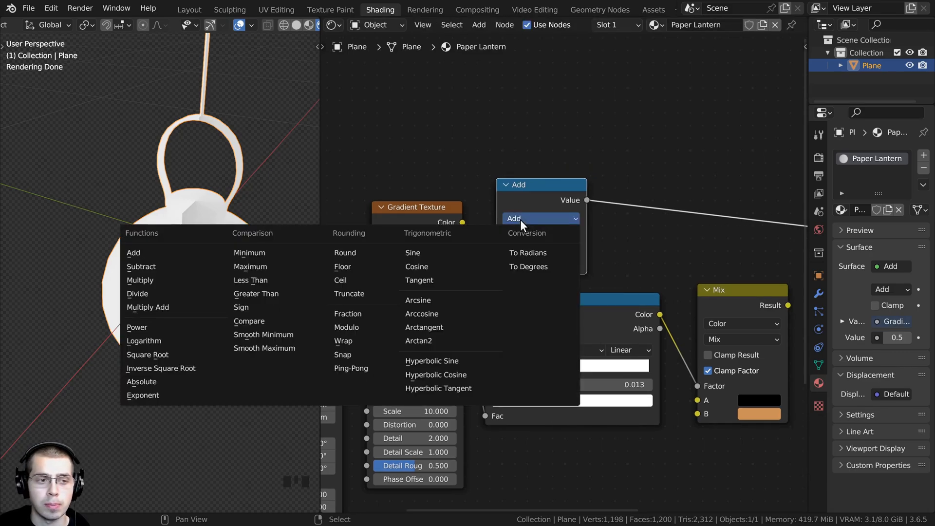
left_click(141, 281)
middle_click_drag(150, 280, 158, 312)
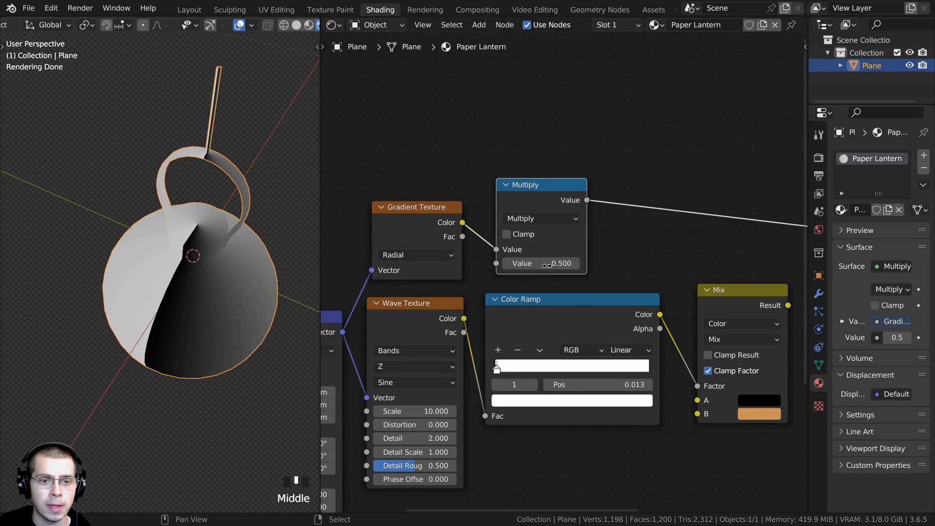
mouse_move(547, 264)
left_mouse_down()
mouse_move(693, 265)
mouse_move(547, 264)
mouse_move(683, 265)
left_mouse_up()
key("Escape")
scroll(217, 277, "up", 2)
left_click_drag(529, 264, 620, 264)
key("Escape")
scroll(546, 265, "down", 1)
middle_click_drag(520, 247, 486, 240)
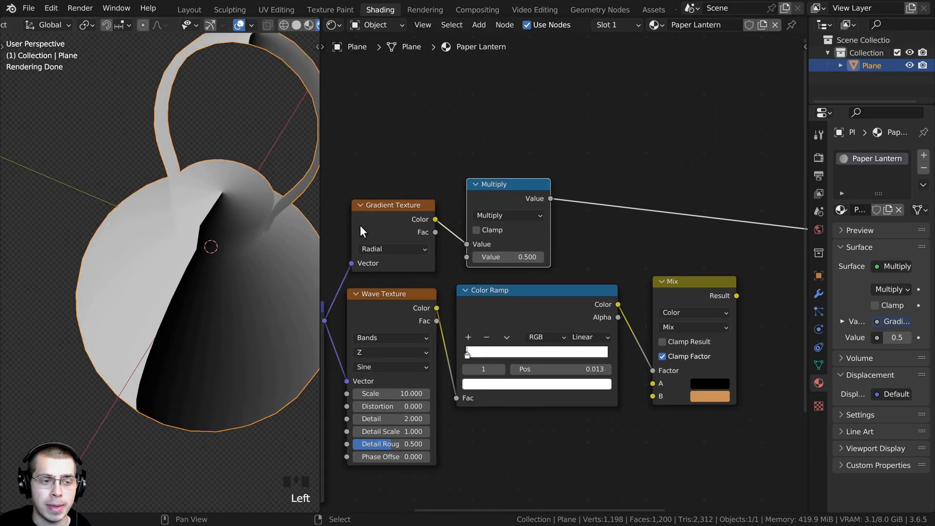
middle_click_drag(152, 290, 152, 290)
Duplicate the Multiply node, insert the copy after it, and set the copy's operation to Ping-Pong.
left_click_drag(524, 200, 524, 199)
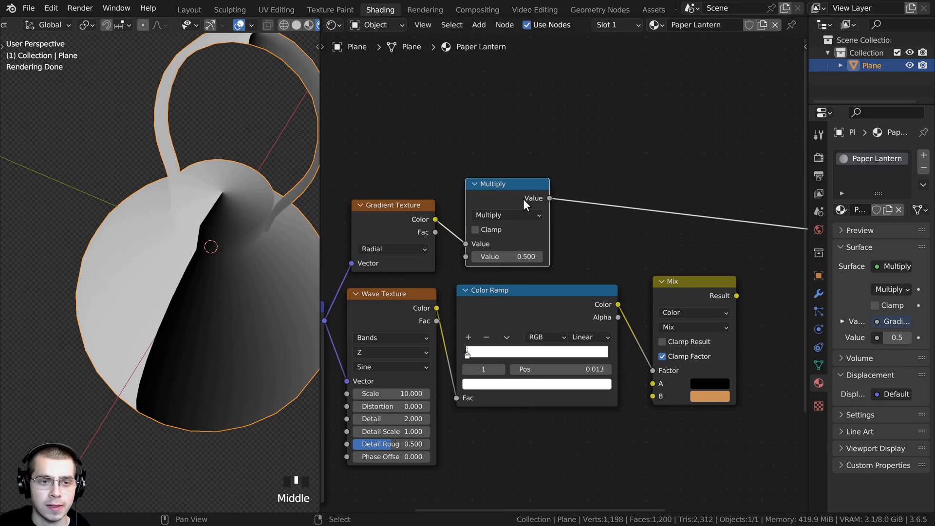
key("shift+d")
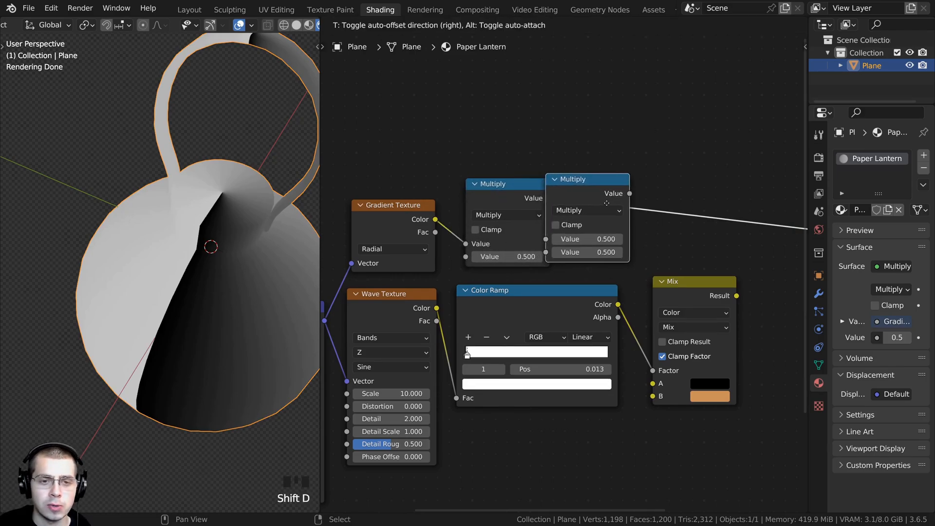
left_click(582, 198)
left_click(587, 208)
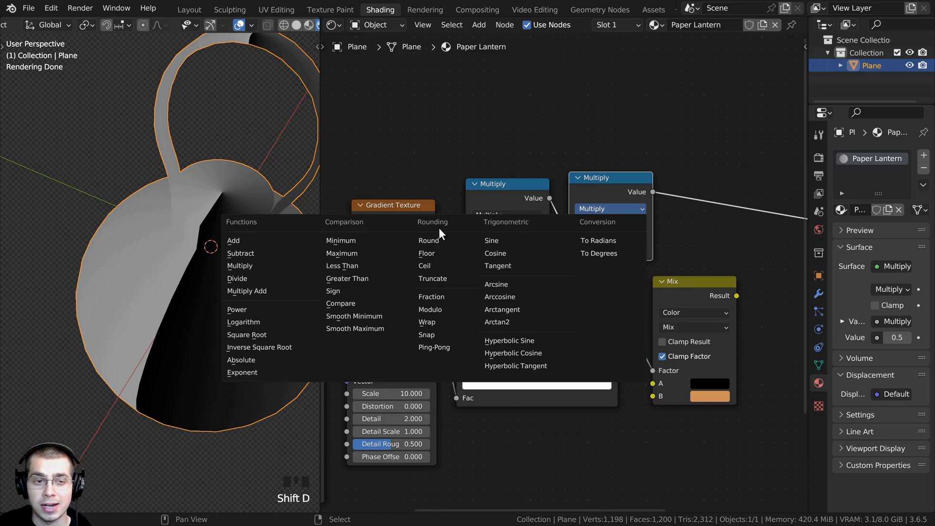
left_click(431, 347)
middle_click_drag(421, 353, 393, 362)
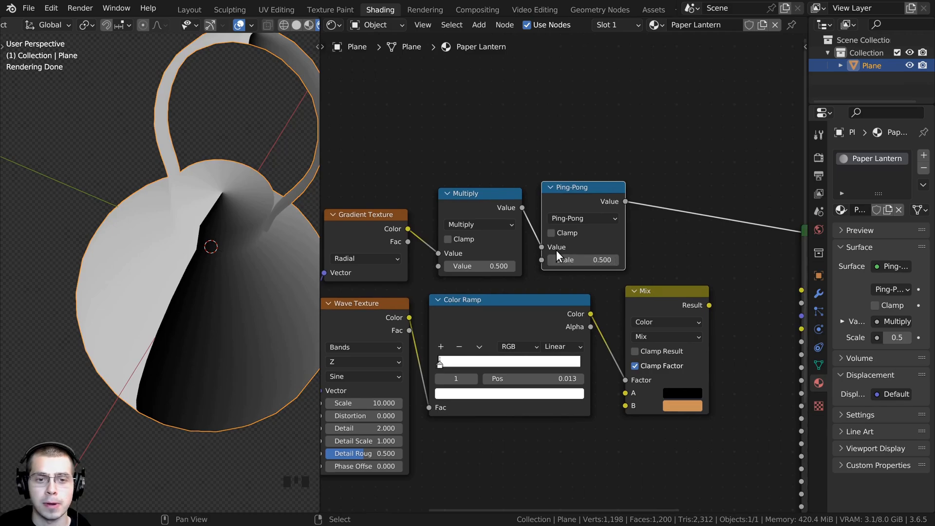
Set the Multiply node's value to 8 to repeat the vertical bands around the lantern.
left_click_drag(475, 265, 506, 266)
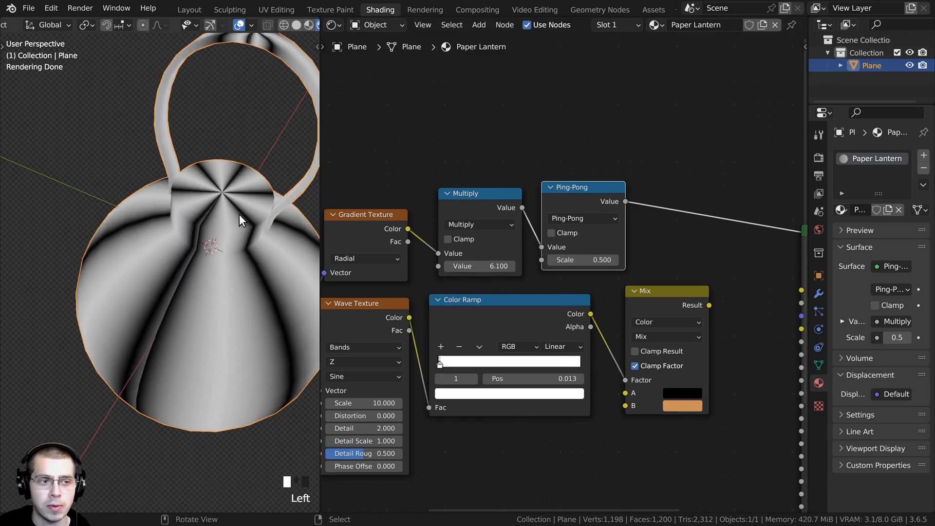
middle_click_drag(240, 220, 253, 204)
mouse_move(475, 266)
left_mouse_down()
mouse_move(786, 266)
mouse_move(462, 266)
mouse_move(512, 266)
left_mouse_up()
scroll(438, 266, "up", 1)
middle_click_drag(191, 288, 171, 271)
left_click(430, 264)
type("8")
key("Return")
scroll(171, 271, "up", 2)
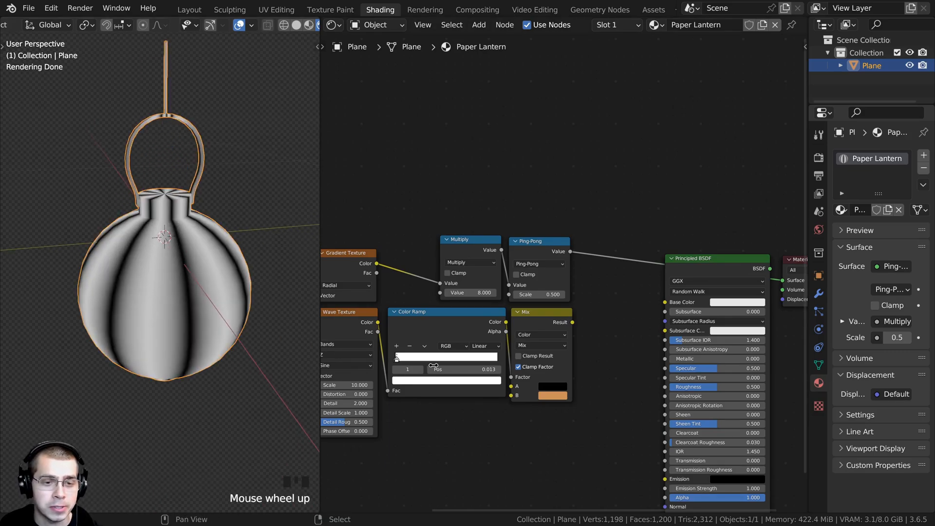
Duplicate the Color Ramp node and insert the copy after the Ping-Pong node.
right_click(431, 325)
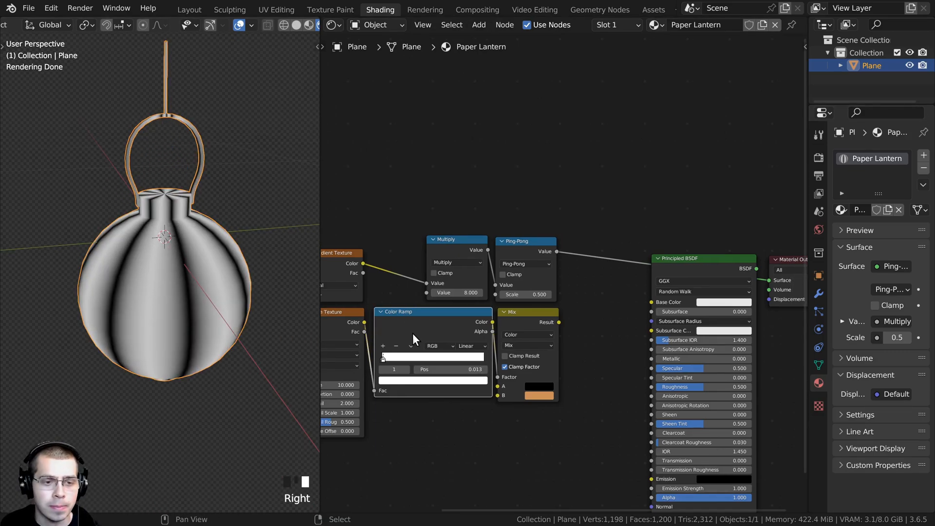
key("shift+d")
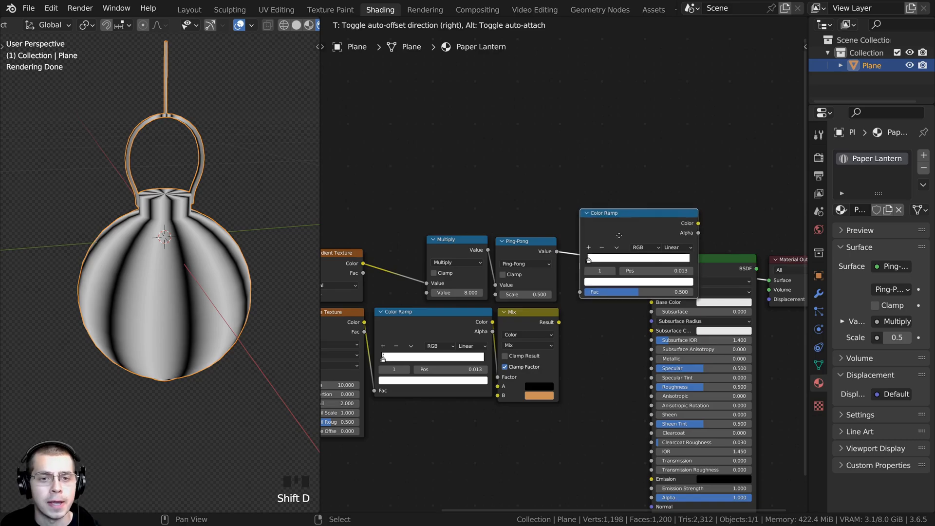
left_click(628, 235)
left_click_drag(630, 236, 595, 253)
scroll(596, 253, "up", 5)
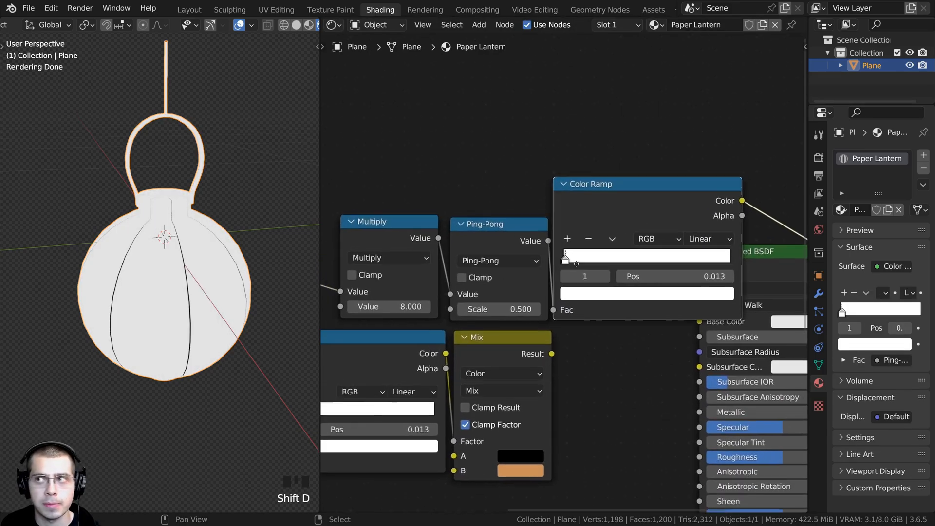
Shift the duplicated Color Ramp's black and white stops, with white at position 0.060, to thicken the vertical lines.
scroll(563, 259, "up", 3)
mouse_move(520, 255)
left_mouse_down()
mouse_move(544, 256)
mouse_move(530, 253)
left_mouse_up()
left_click(540, 252)
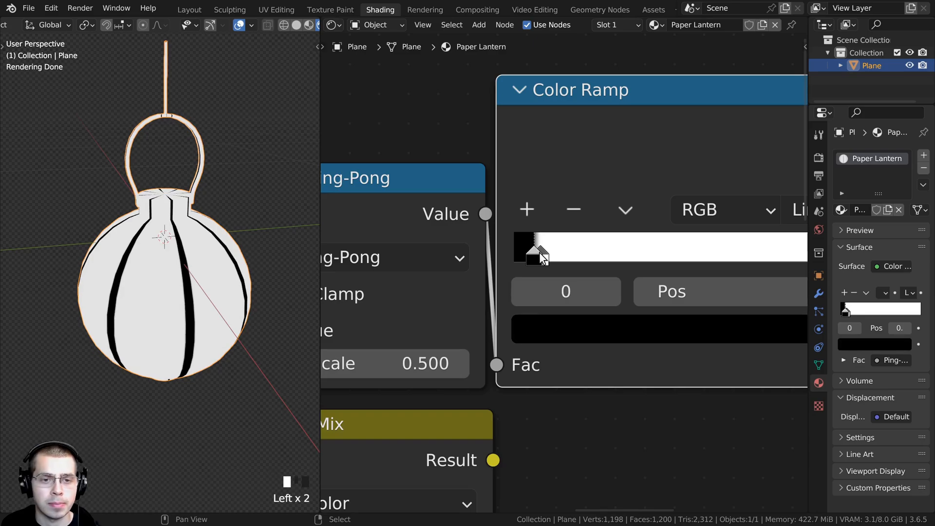
left_click(541, 254)
middle_click_drag(265, 263, 255, 233)
scroll(627, 260, "down", 1)
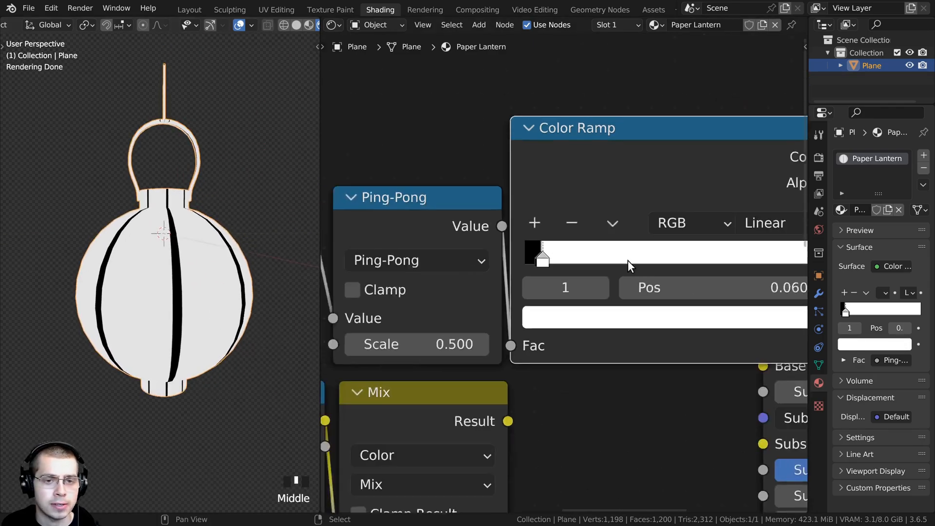
Compare the Mix node's horizontal lines with the second Color Ramp's vertical lines by previewing each on the lantern.
scroll(560, 241, "down", 5)
left_click(509, 291, "ctrl+shift")
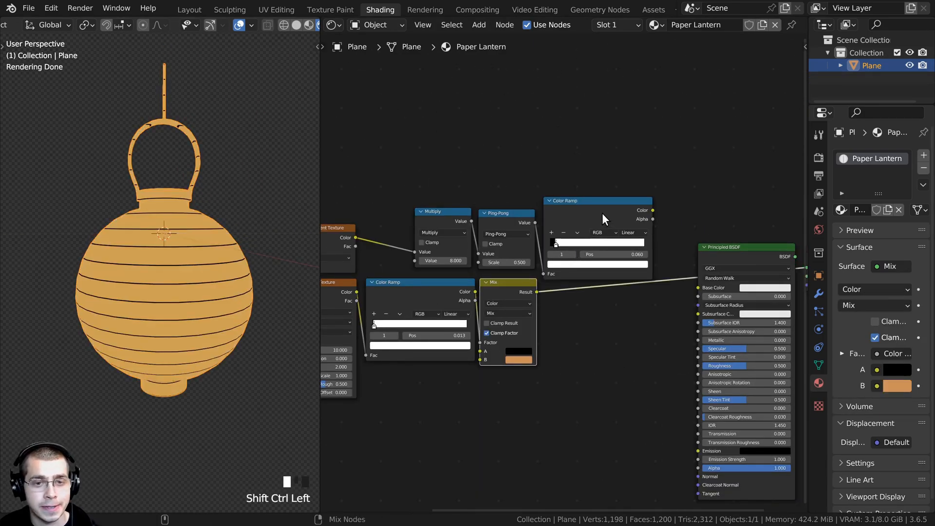
left_click(602, 212, "ctrl+shift")
left_click(517, 287, "ctrl+shift")
left_click(574, 228, "ctrl+shift")
scroll(542, 209, "right", 2, "ctrl")
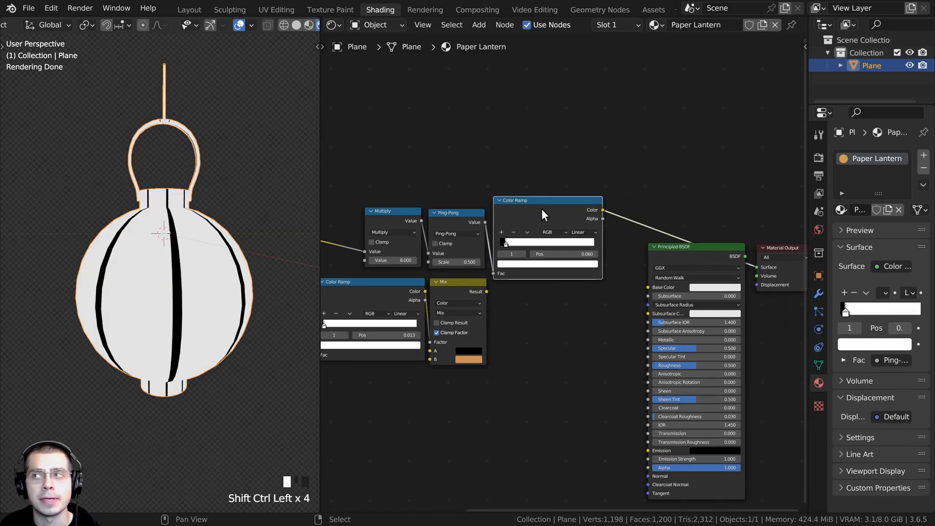
Add a Mix Color node after the second Color Ramp and move the Principled BSDF and Material Output nodes clear of it.
key("shift+a")
left_click(552, 193)
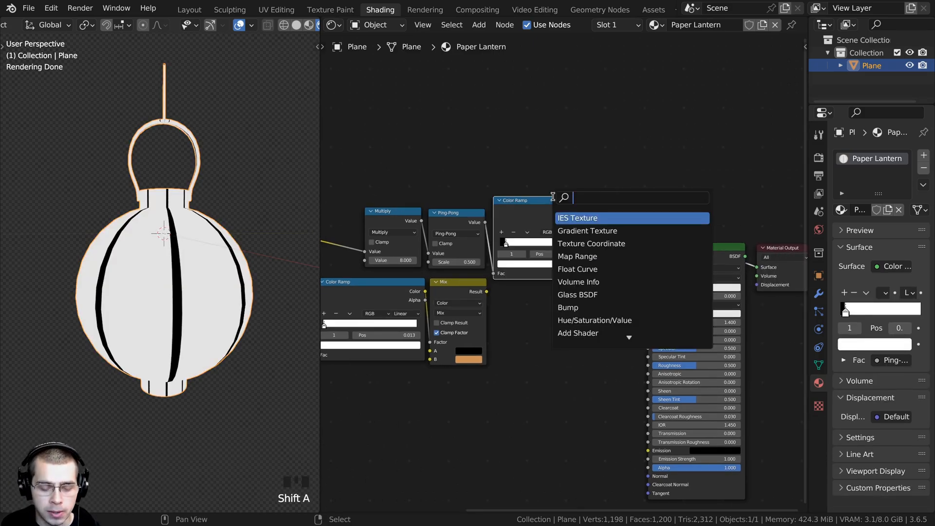
type("mix")
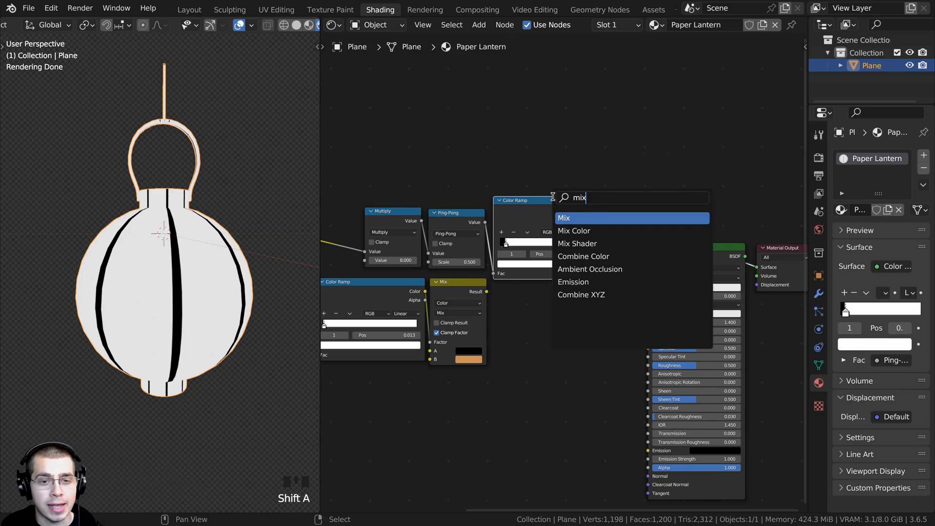
key("Return")
left_click(610, 204)
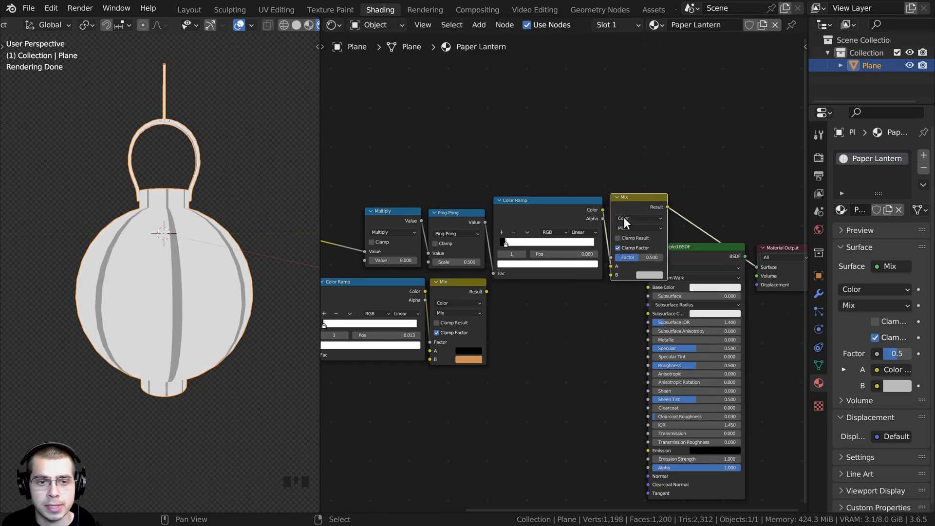
scroll(725, 261, "up", 1)
middle_click_drag(727, 262, 692, 258)
left_click_drag(753, 219, 739, 310)
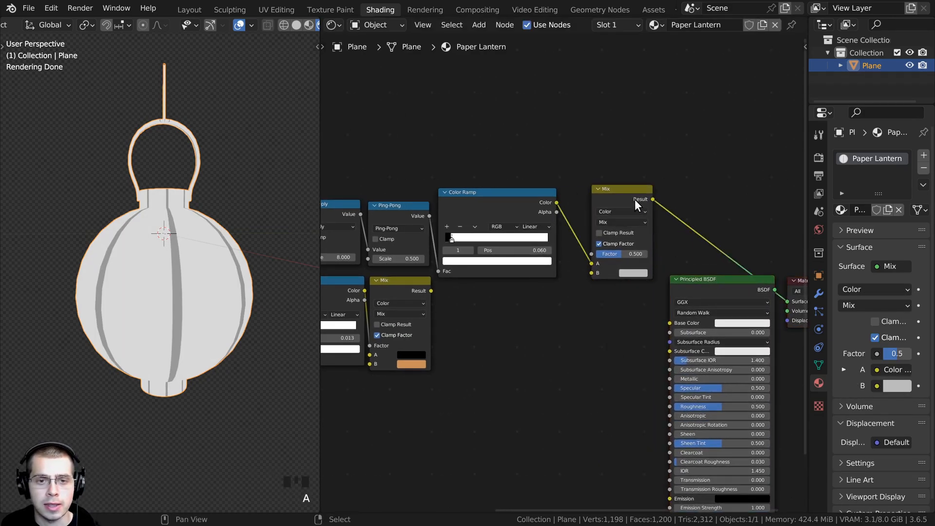
Set the new Mix node after the second Color Ramp to the Darken blend mode.
left_click(634, 200)
scroll(634, 202, "up", 1)
left_click(635, 203)
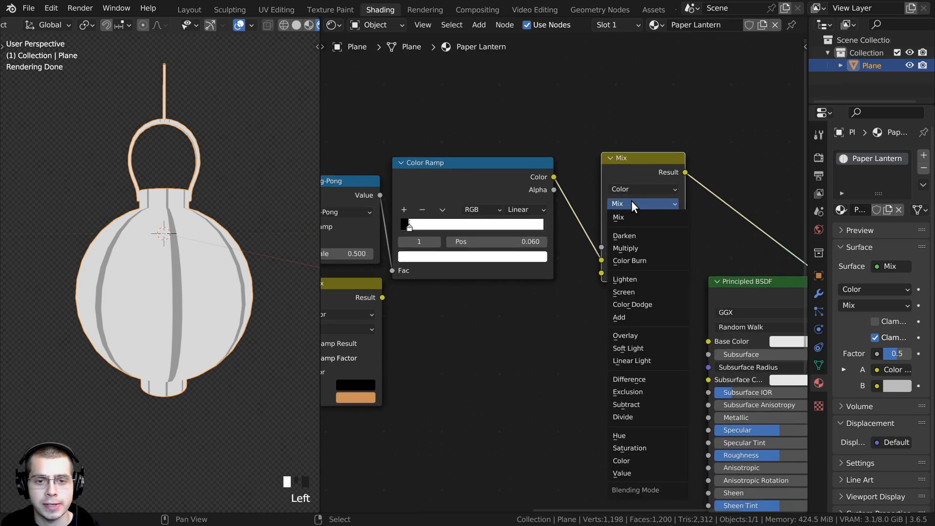
left_click(625, 235)
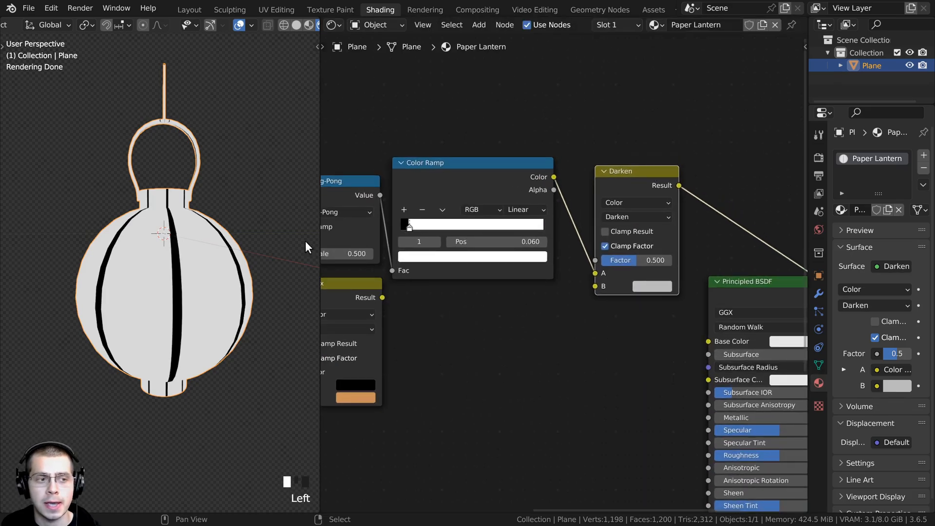
middle_click_drag(591, 250, 613, 244)
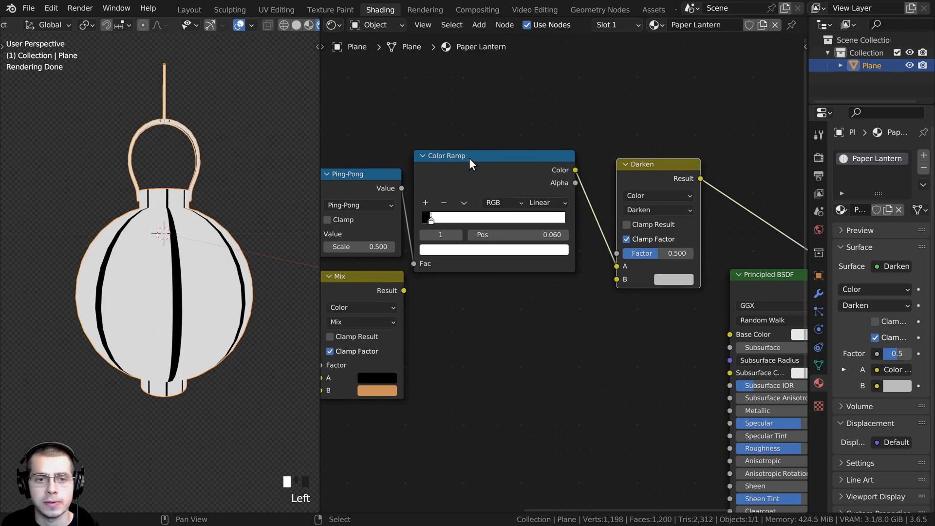
Move the second Color Ramp's link to the Darken node's B input and connect the horizontal-line Mix node's Result to A.
left_click(555, 163)
left_click_drag(620, 266, 617, 279)
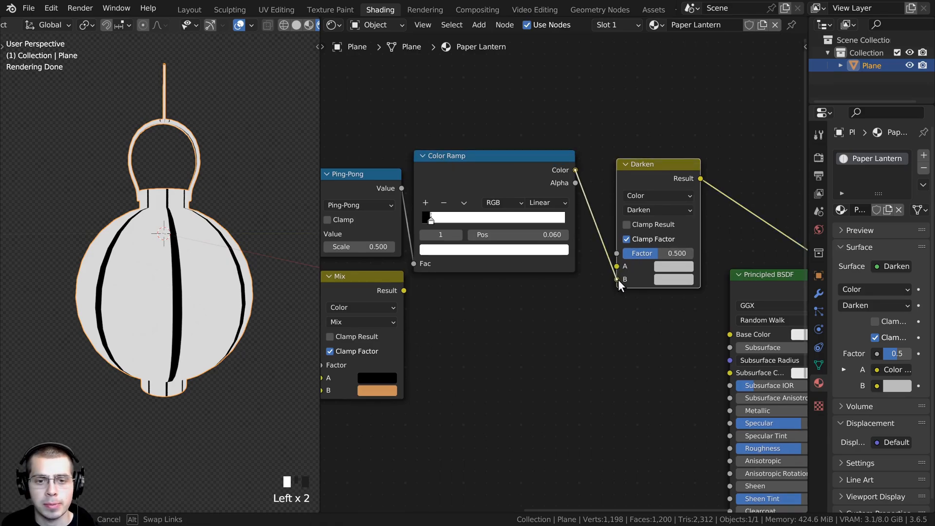
scroll(536, 300, "down", 1)
left_click(463, 291)
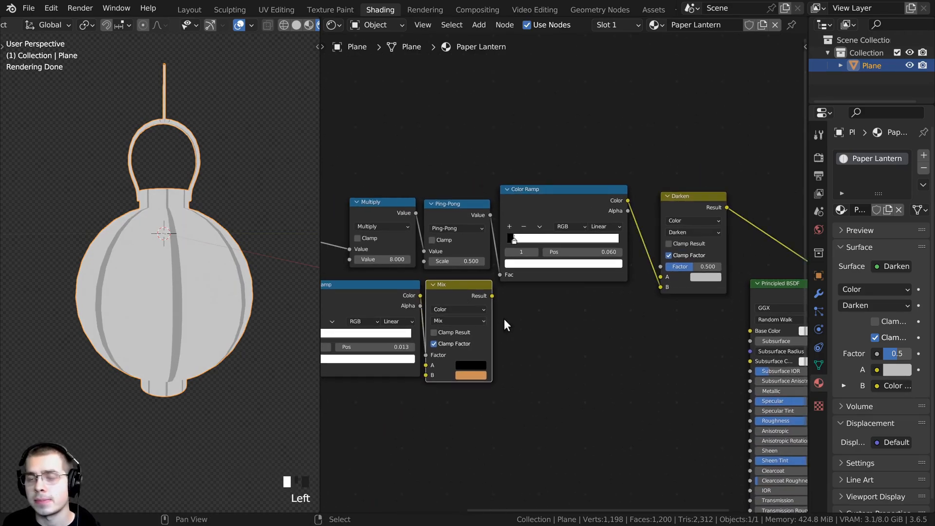
left_click_drag(492, 296, 660, 277)
Examine the Darken node's inputs and Factor and how the combined horizontal and vertical lines look on the lantern.
scroll(528, 322, "up", 3)
left_click_drag(573, 296, 548, 302)
right_click(549, 302)
middle_click_drag(401, 207, 538, 188)
left_click_drag(543, 187, 545, 177)
scroll(583, 265, "up", 1)
left_click_drag(700, 285, 764, 285)
right_click(763, 285)
middle_click_drag(699, 294, 568, 314)
scroll(567, 314, "up", 3)
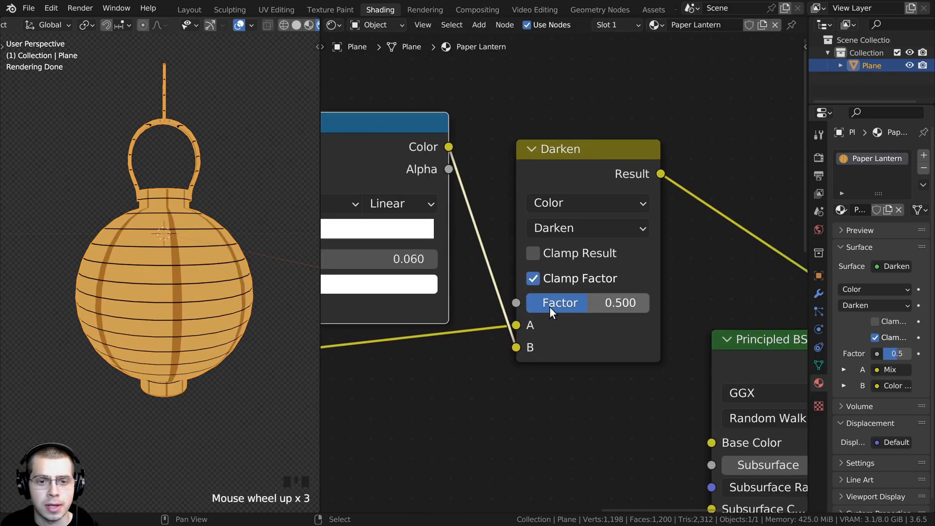
left_click_drag(603, 307, 639, 302)
scroll(231, 290, "up", 3)
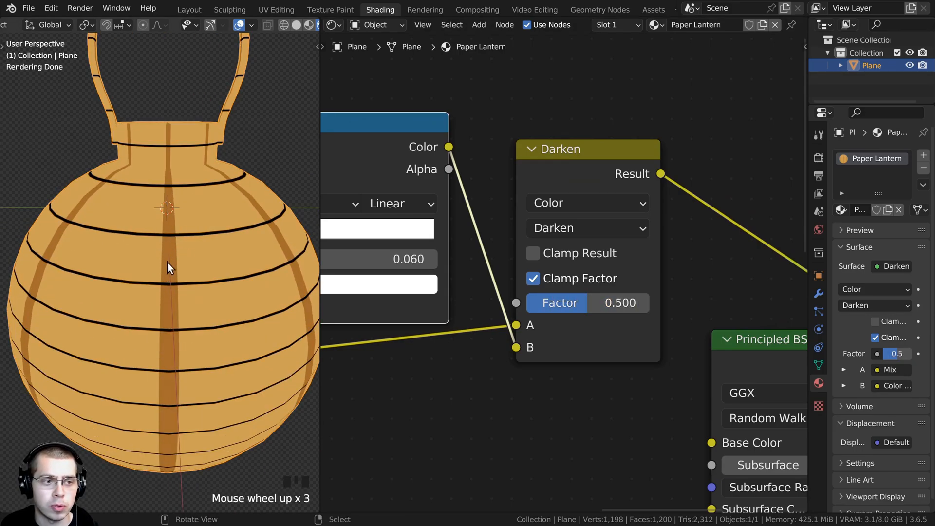
scroll(168, 262, "down", 3)
middle_click_drag(168, 266, 176, 292)
scroll(177, 294, "up", 3)
scroll(174, 337, "down", 2)
middle_click_drag(175, 337, 203, 316)
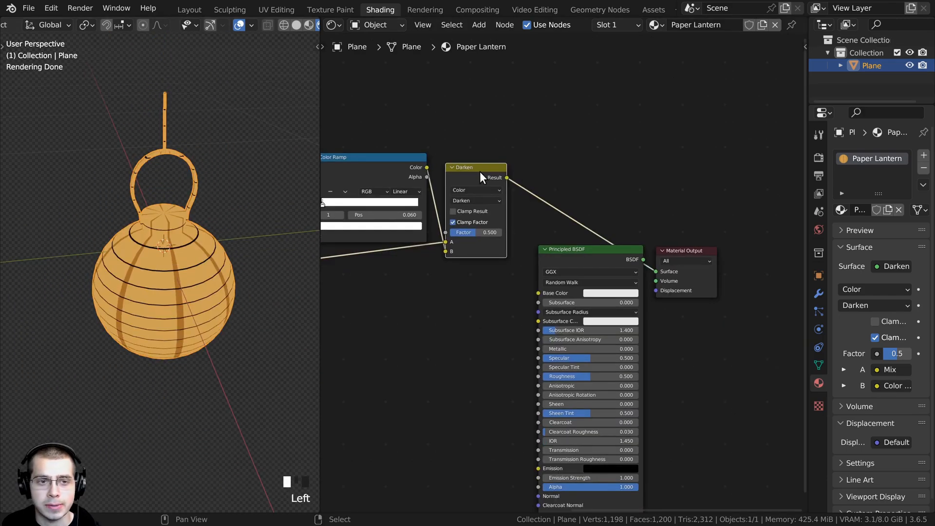
Connect the Darken node's Result to the Principled BSDF's Base Color and output the Principled BSDF to the material surface.
scroll(480, 172, "up", 3)
middle_click_drag(480, 171, 459, 147)
left_click_drag(492, 153, 470, 294)
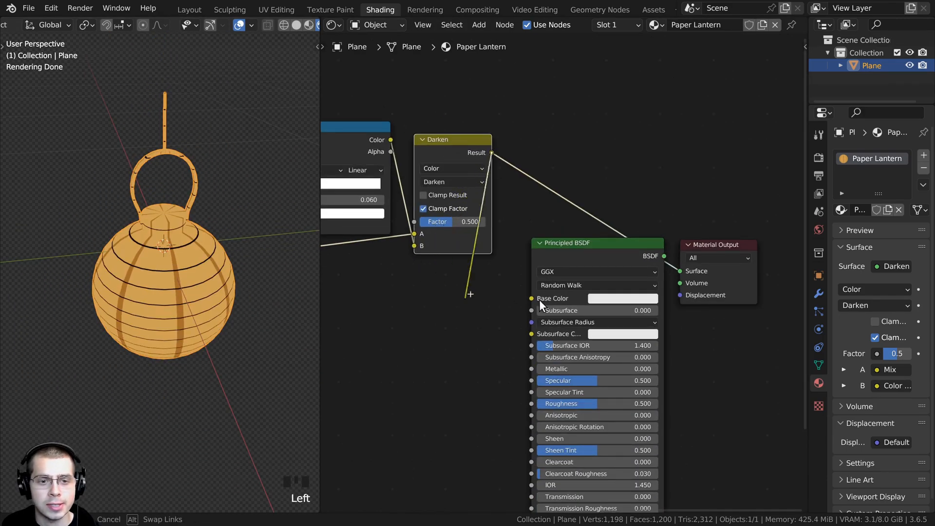
left_click_drag(533, 296, 532, 298)
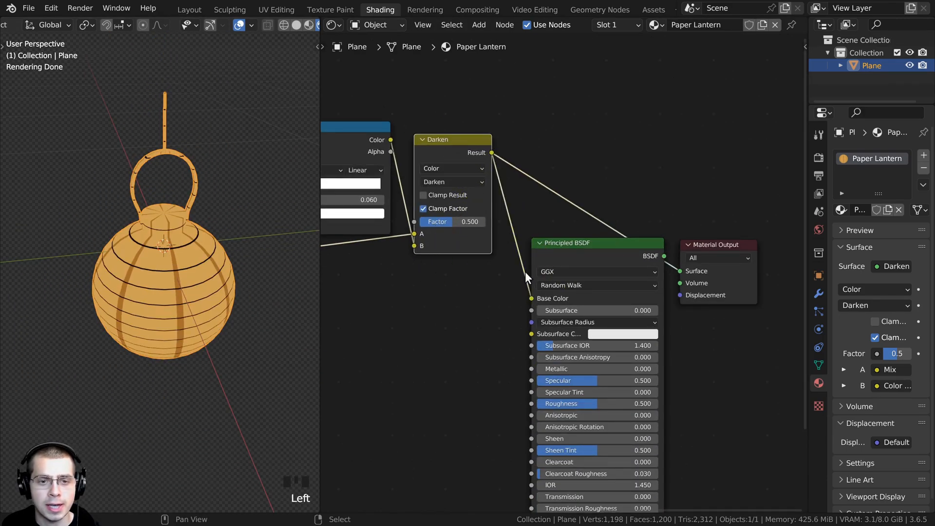
left_click(611, 254, "ctrl+shift")
Move the Principled BSDF and Material Output nodes up beside the Darken node.
key("b")
left_click_drag(605, 181, 732, 325)
key("g")
left_click(711, 209)
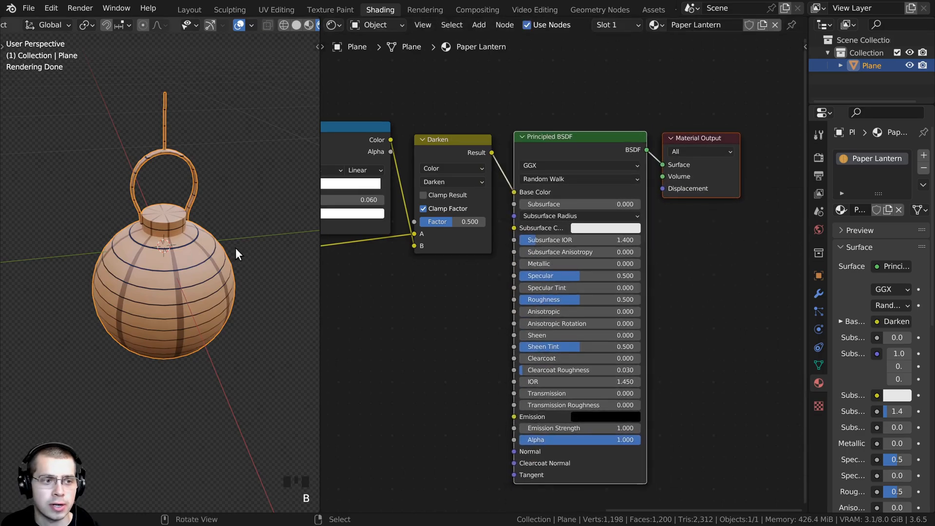
Set the Principled BSDF's Roughness to 0.7.
middle_click_drag(235, 248, 259, 177)
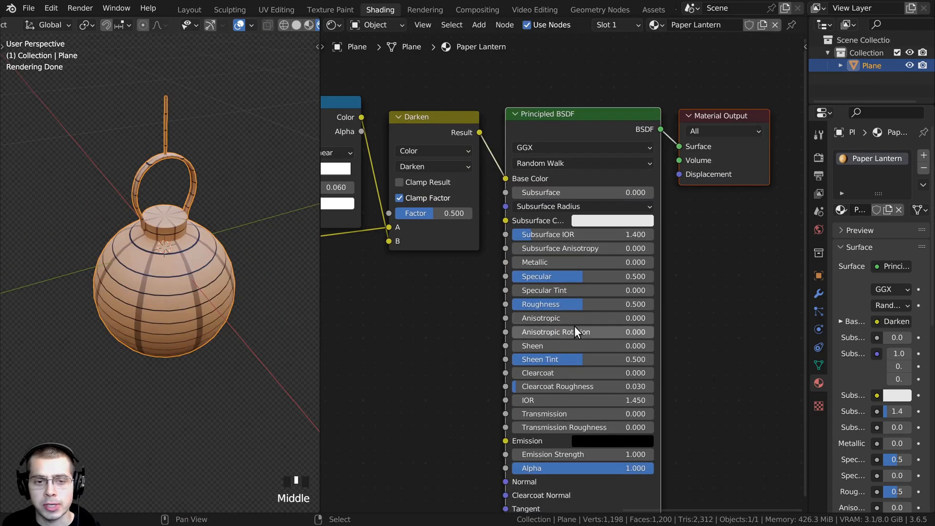
scroll(577, 327, "up", 1)
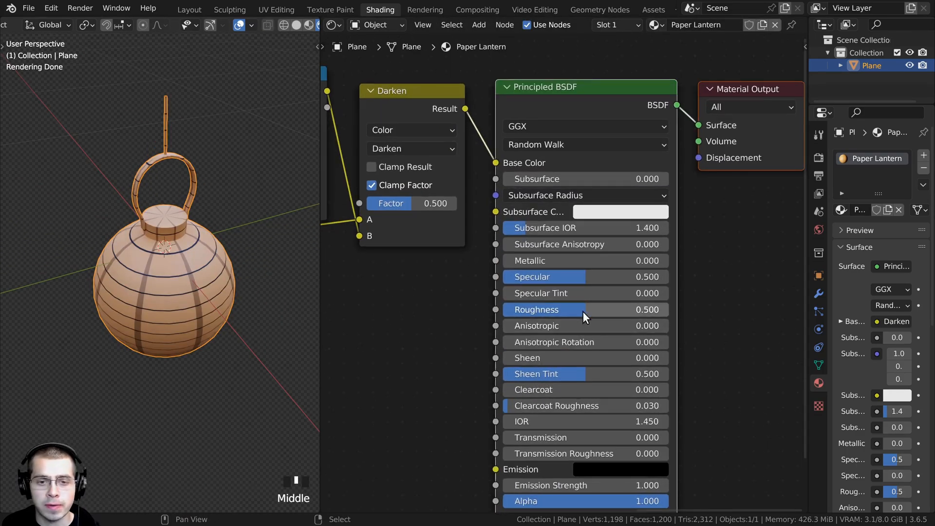
left_click(582, 312)
type(".7")
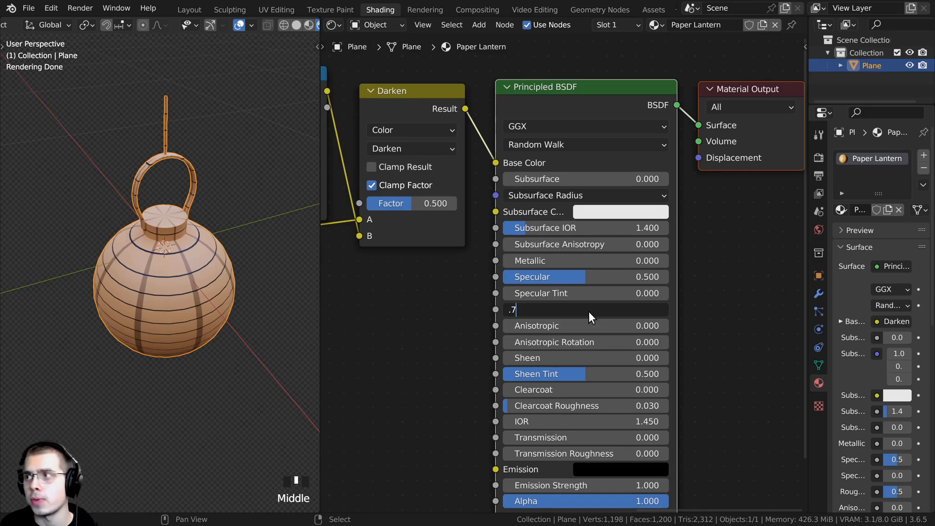
key("Return")
middle_click_drag(562, 344, 561, 285)
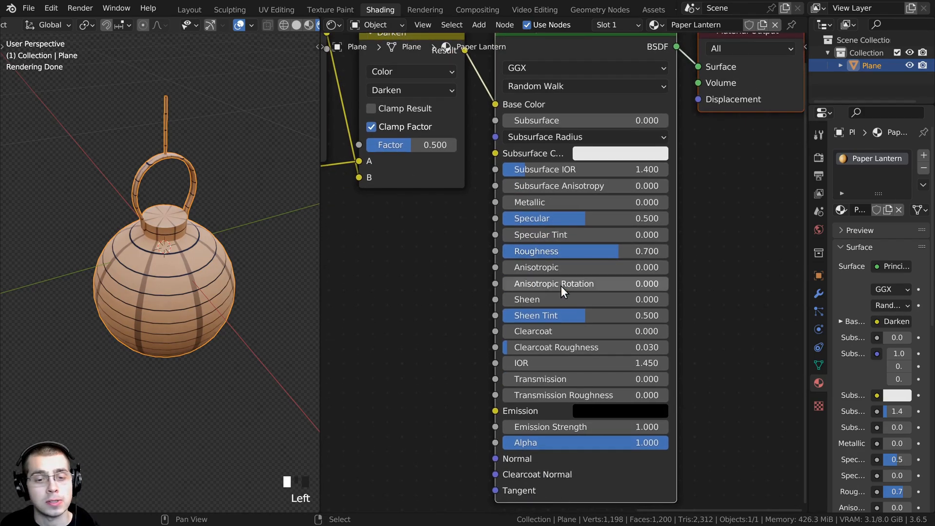
Set the Principled BSDF's Transmission to 0.8.
middle_click_drag(147, 321, 446, 360)
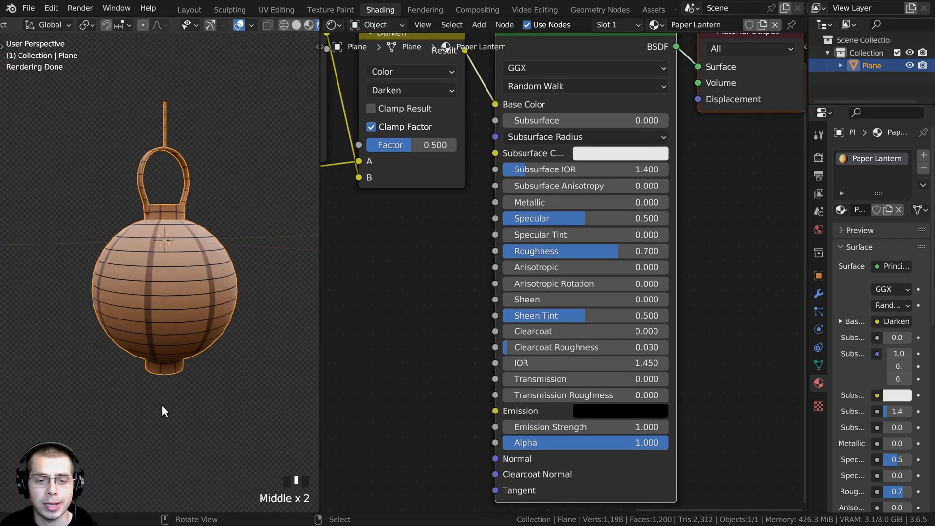
double_click(564, 378)
type(".8")
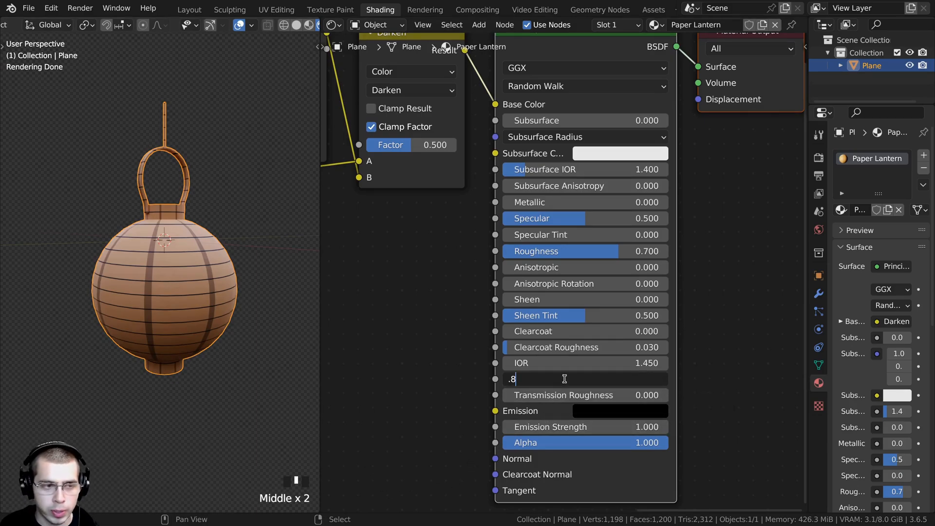
key("Return")
Deselect the lantern and examine its transmissive material from above and up close.
left_click(82, 279)
scroll(100, 277, "down", 1)
middle_click_drag(100, 277, 109, 381)
scroll(177, 244, "up", 2)
scroll(109, 381, "down", 1)
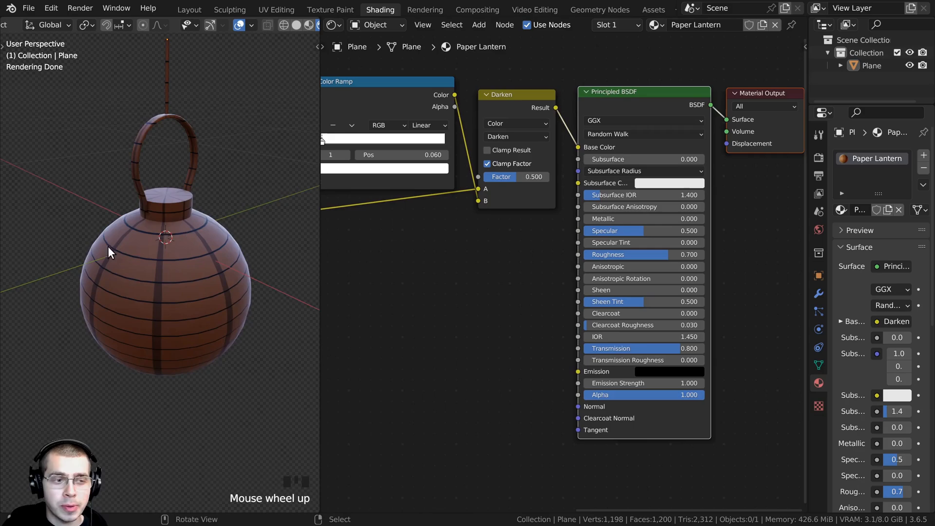
scroll(147, 249, "up", 2)
scroll(467, 253, "down", 2)
Connect the horizontal-line Color Ramp's Color output to the Principled BSDF's Normal input and check the lantern.
middle_click_drag(482, 251, 574, 250)
scroll(541, 243, "down", 2)
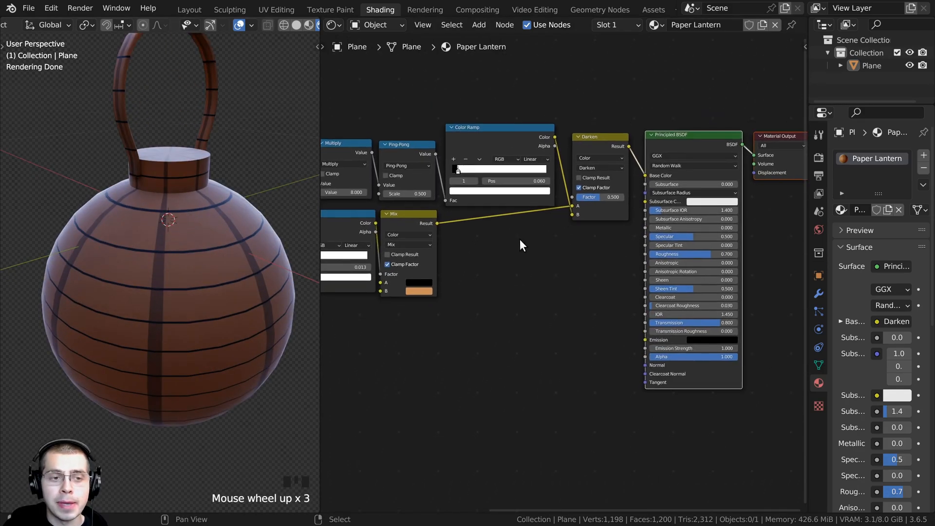
middle_click_drag(337, 226, 378, 168)
left_click(449, 200)
scroll(409, 167, "up", 2)
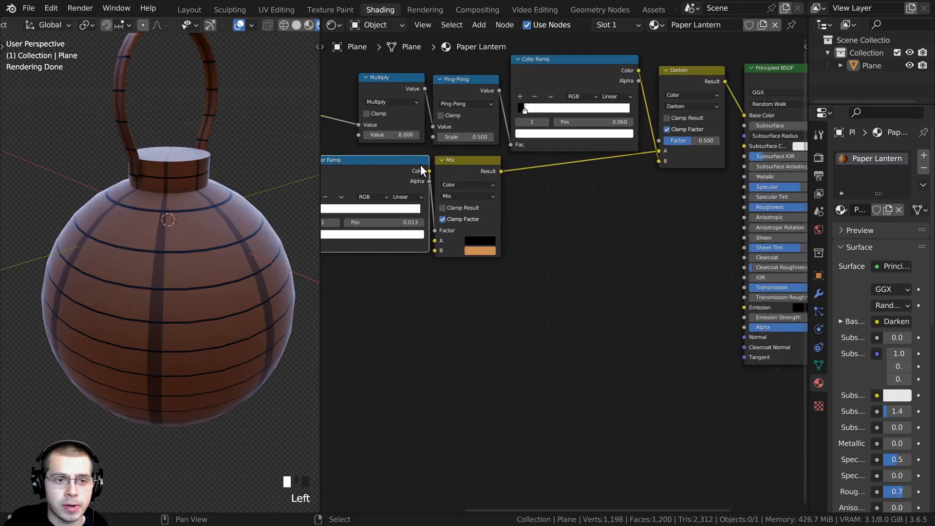
mouse_move(429, 171)
left_mouse_down()
mouse_move(671, 279)
mouse_move(723, 331)
mouse_move(745, 337)
left_mouse_up()
scroll(527, 239, "down", 2)
middle_click_drag(161, 253, 211, 208)
middle_click_drag(156, 234, 226, 238)
Add a Bump node on the link between the horizontal-line Color Ramp and the Principled BSDF's Normal input.
middle_click_drag(530, 201, 530, 194)
key("shift+a")
left_click(530, 194)
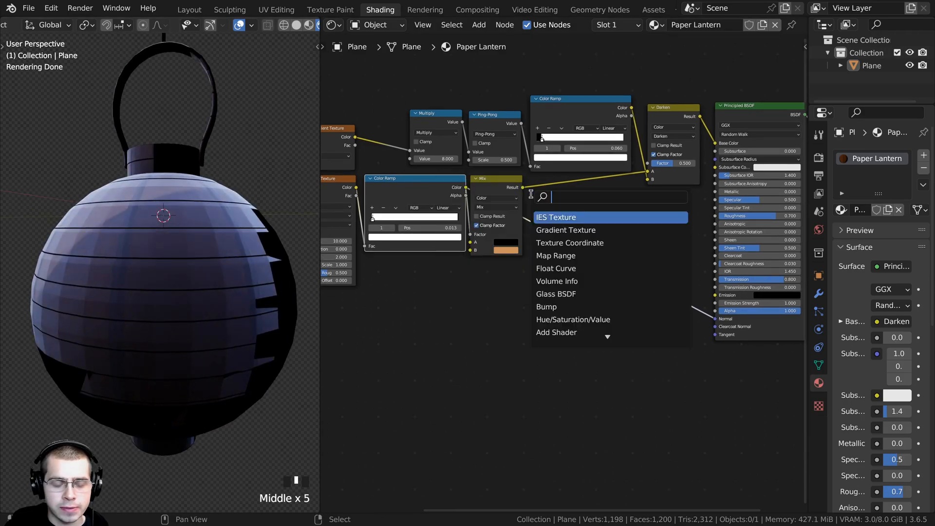
type("bump")
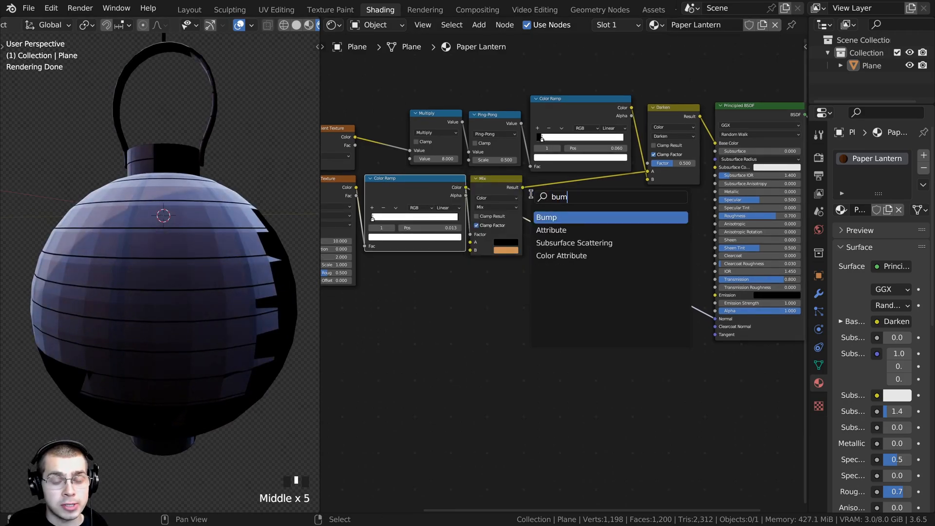
key("Return")
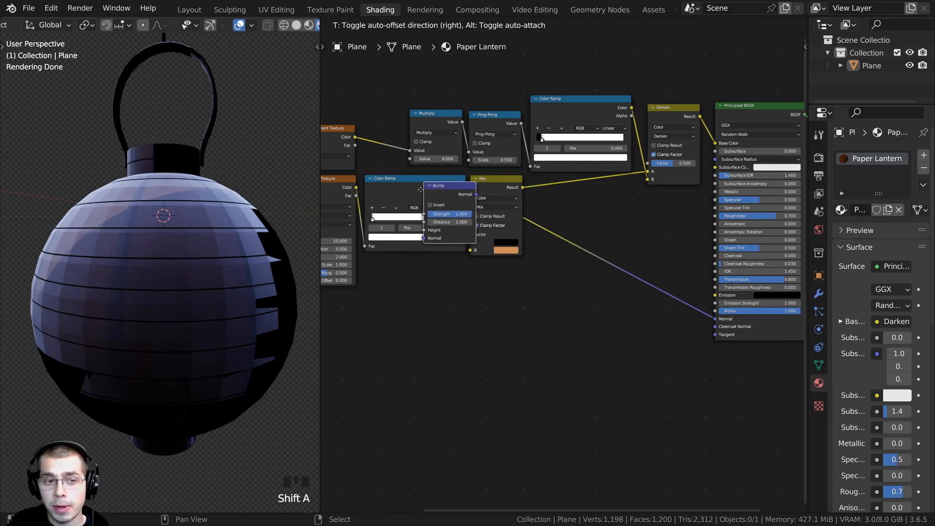
left_click(580, 261)
Move the Color Ramp's link from the Bump node's Normal input to its Height input.
middle_click_drag(579, 266, 570, 236)
scroll(570, 236, "up", 5)
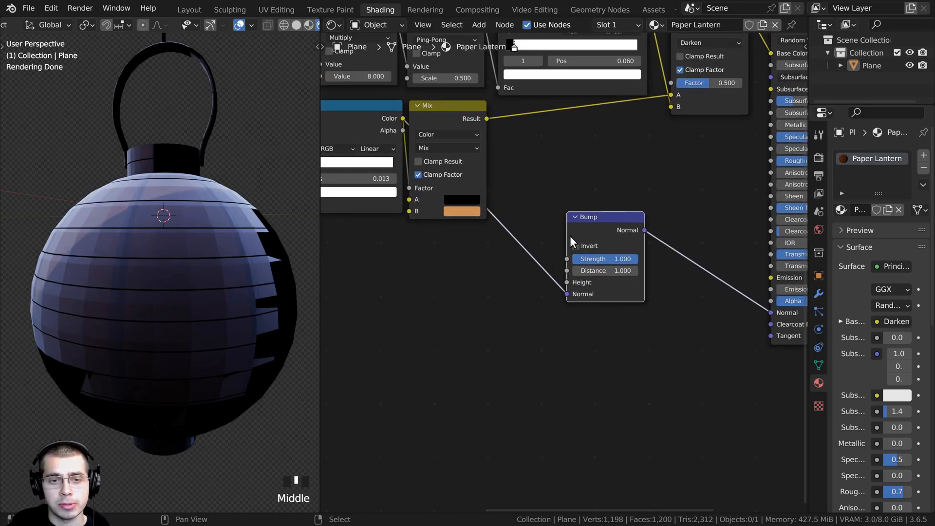
left_click_drag(586, 232, 591, 234)
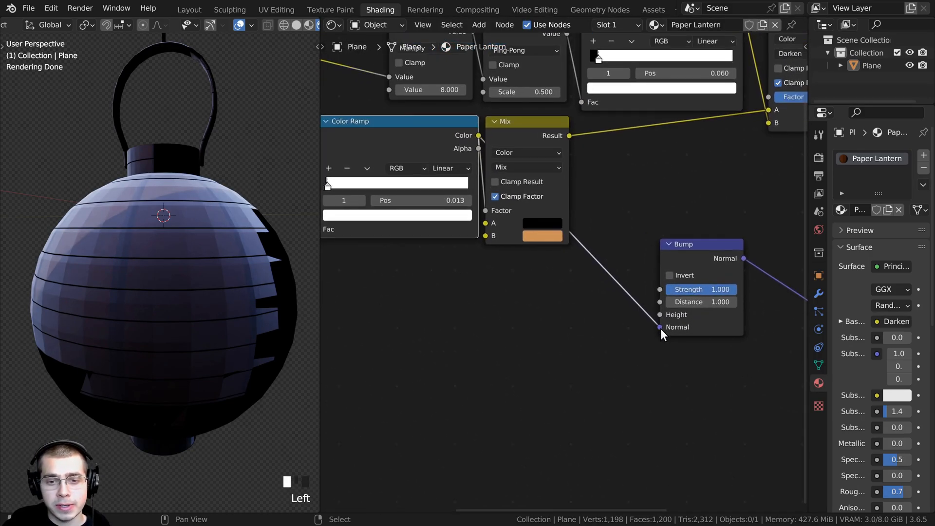
mouse_move(660, 328)
left_mouse_down()
mouse_move(637, 316)
mouse_move(659, 313)
left_mouse_up()
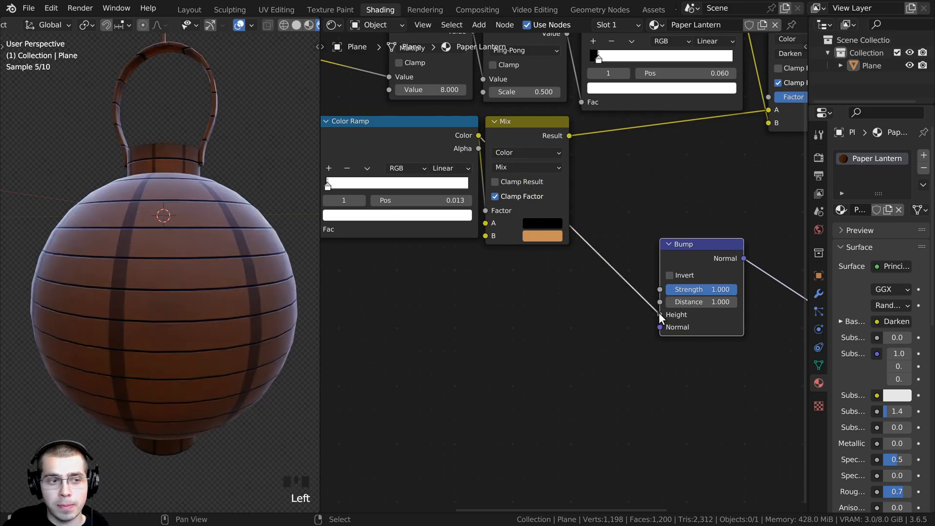
Inspect the bumped horizontal lines up close and set the Bump node's Strength to 0.4.
mouse_move(165, 250)
middle_mouse_down()
mouse_move(165, 307)
mouse_move(162, 248)
middle_mouse_up()
scroll(119, 293, "up", 3)
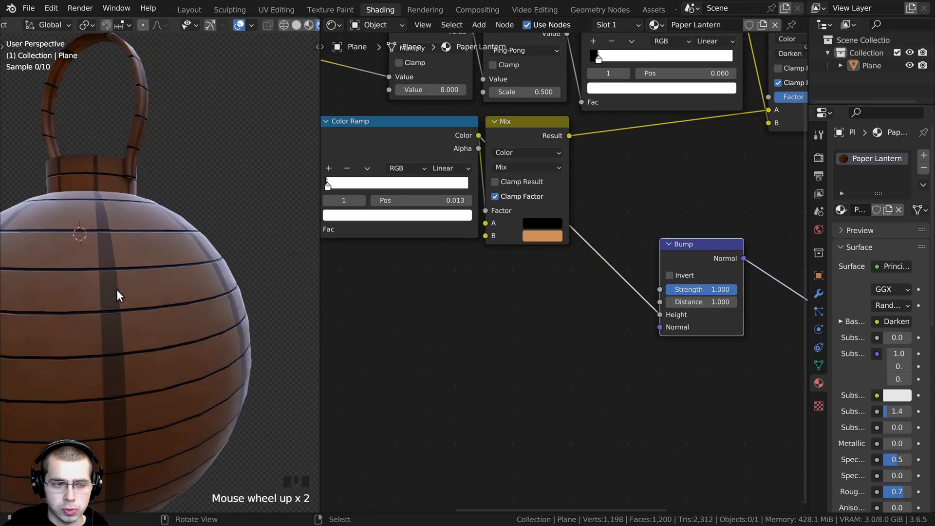
scroll(141, 293, "up", 3)
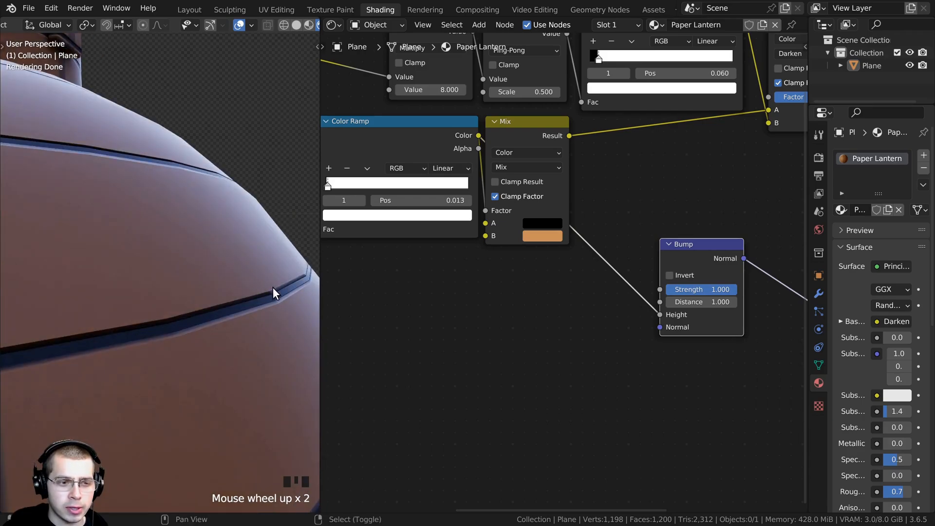
middle_click_drag(274, 292, 245, 275, "shift")
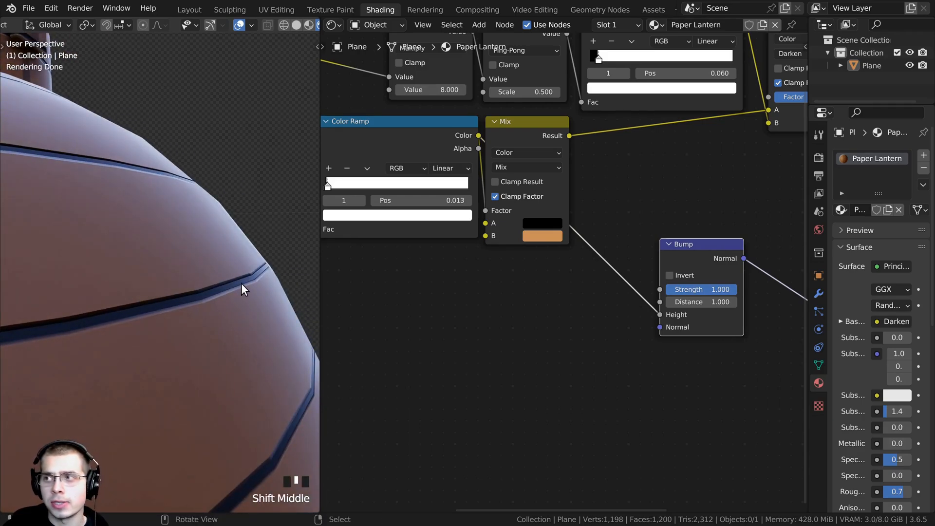
scroll(713, 384, "up", 1)
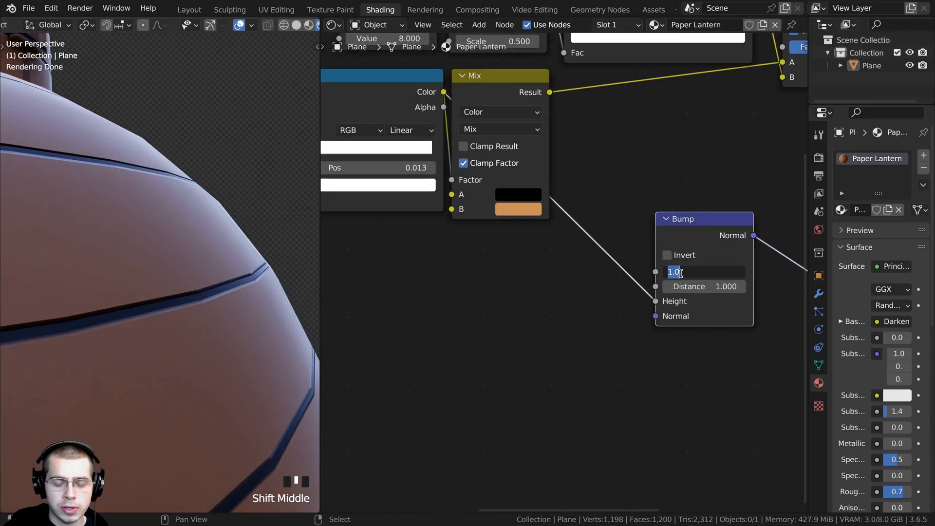
key("Return")
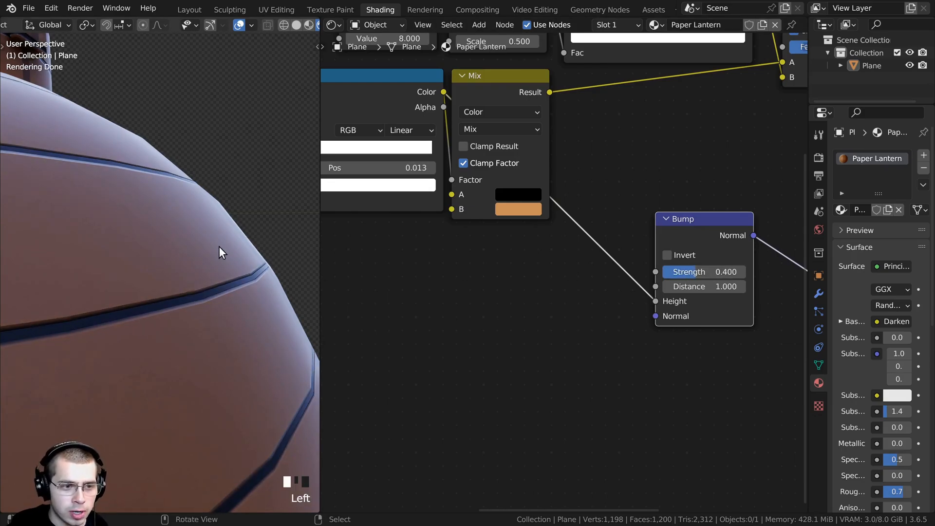
Examine the softened bump and the finished line pattern around the whole lantern.
scroll(248, 279, "down", 4)
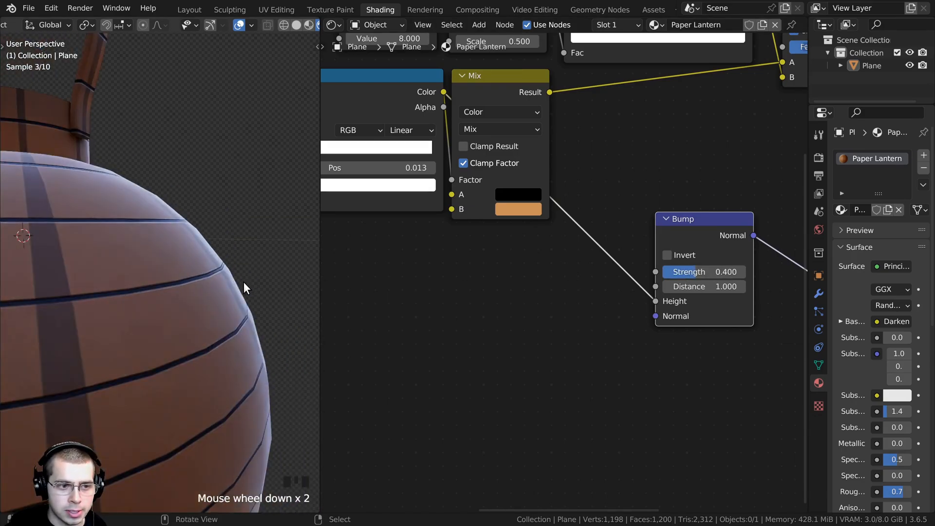
scroll(236, 275, "up", 2)
scroll(235, 276, "down", 4)
middle_click_drag(235, 272, 215, 312)
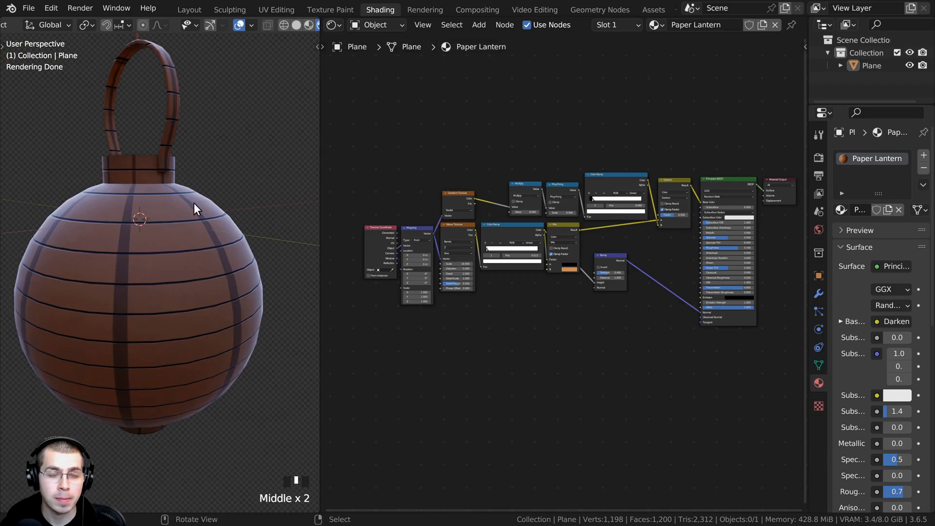
mouse_move(187, 189)
middle_mouse_down()
mouse_move(175, 238)
mouse_move(179, 177)
middle_mouse_up()
scroll(179, 177, "up", 1)
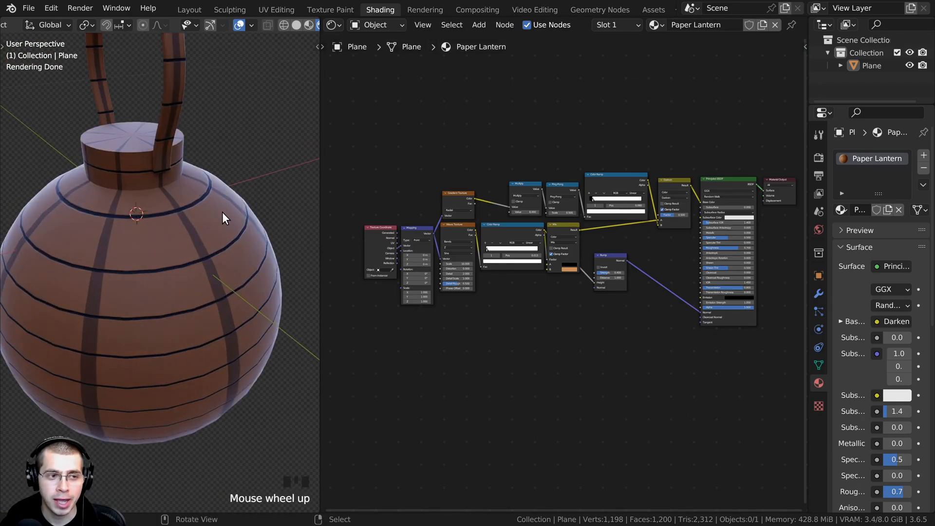
middle_click_drag(244, 290, 196, 182)
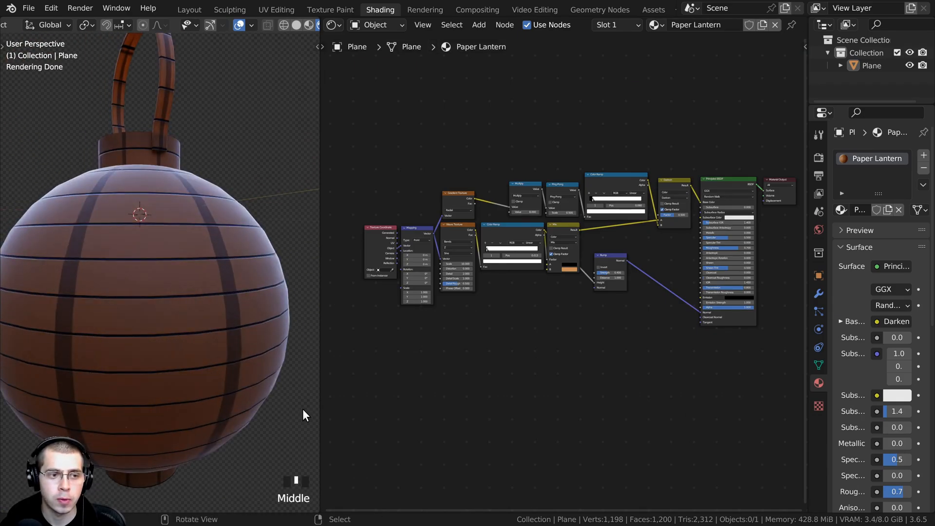
Thin the horizontal lines by moving the white stop of the Wave Texture's Color Ramp to position 0.004.
scroll(161, 243, "up", 4)
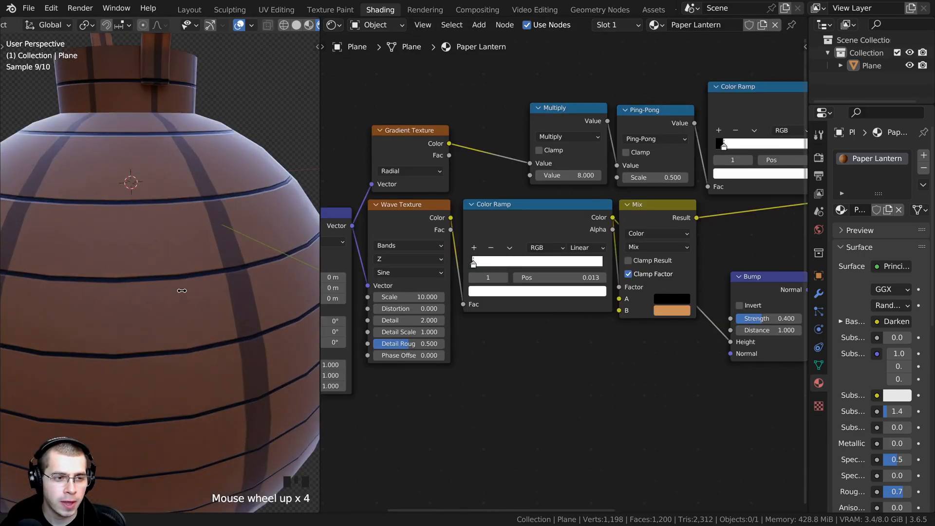
middle_click_drag(161, 244, 176, 204)
scroll(524, 236, "up", 5)
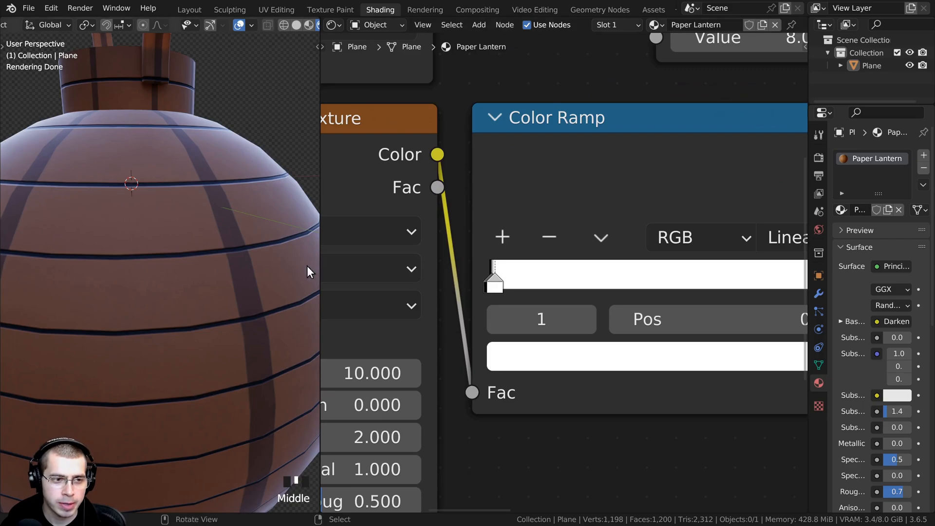
left_click(490, 281)
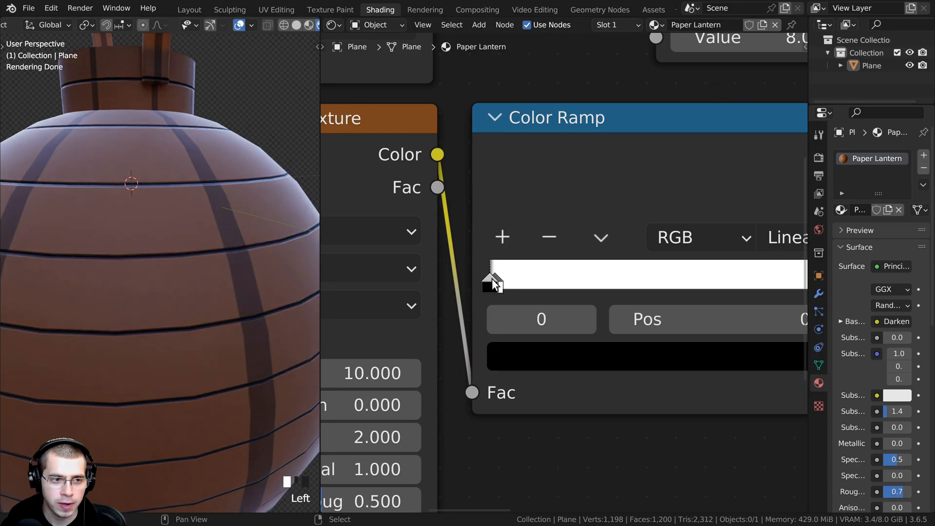
left_click(499, 279)
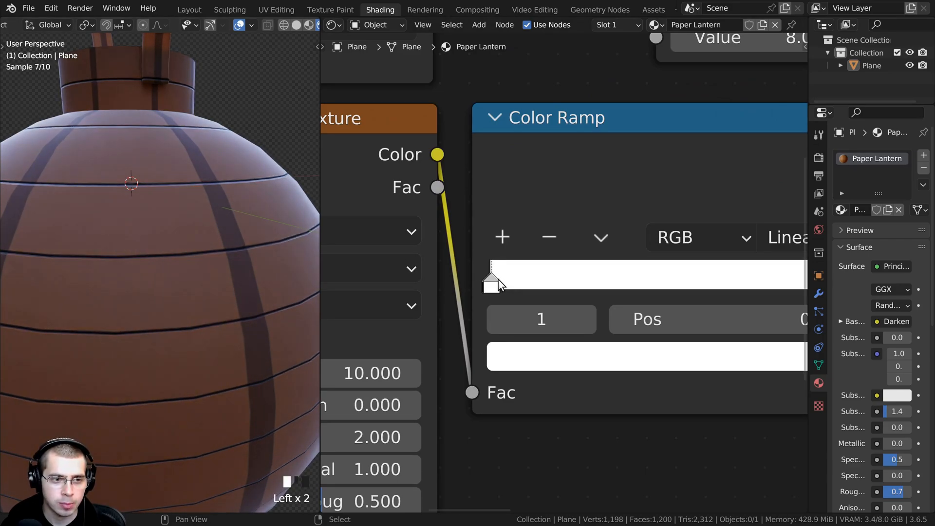
scroll(221, 266, "down", 5)
middle_click_drag(220, 266, 263, 287)
scroll(673, 294, "down", 6)
Add a Noise Texture node in the empty area below the Mix node.
middle_click_drag(673, 294, 539, 226)
scroll(608, 280, "down", 3)
key("a")
key("a")
middle_click_drag(770, 345, 748, 343)
scroll(173, 194, "up", 5)
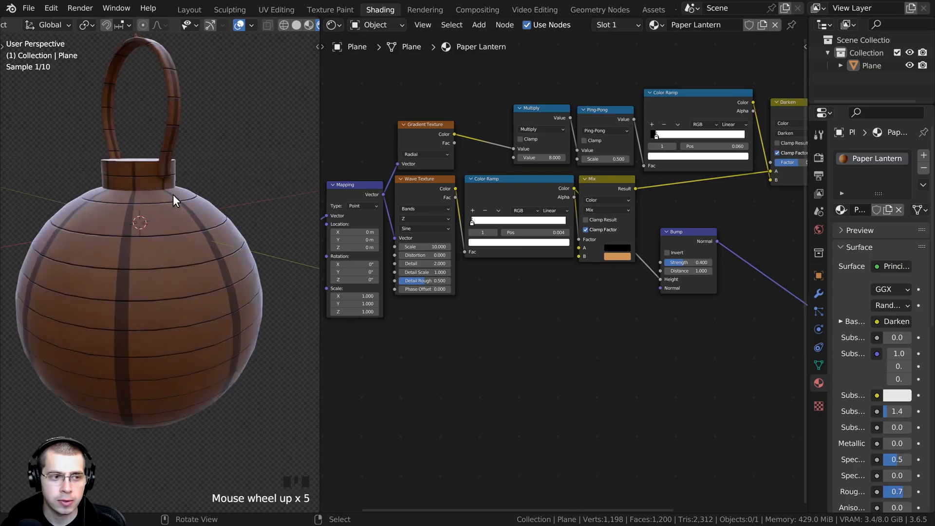
key("shift+a")
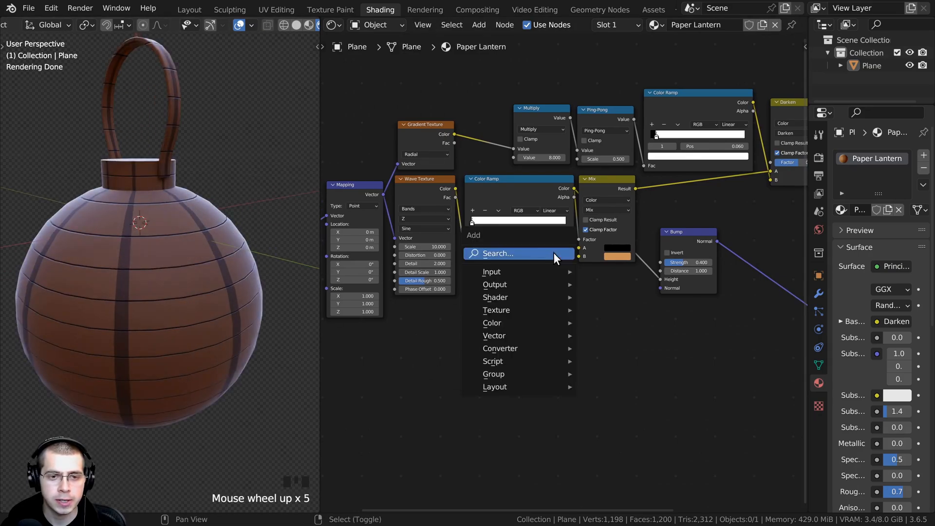
left_click(554, 252)
type("noise")
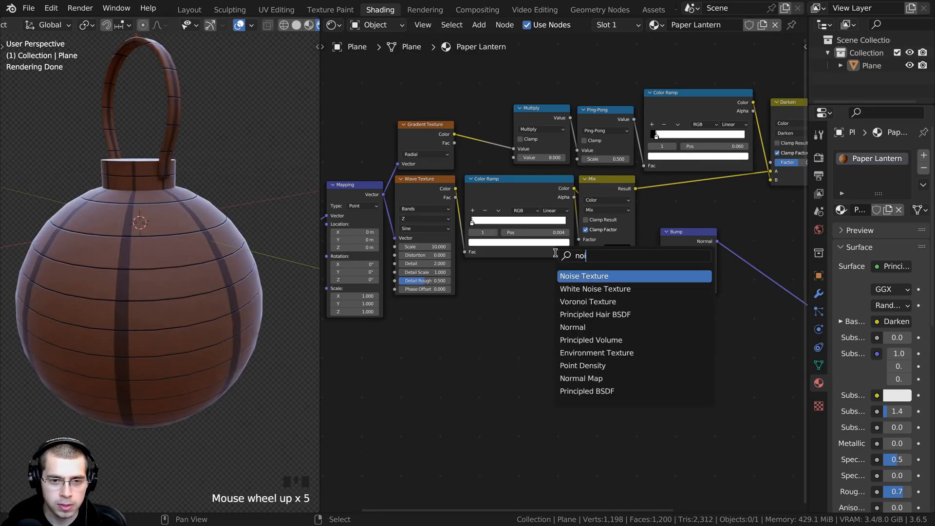
key("Return")
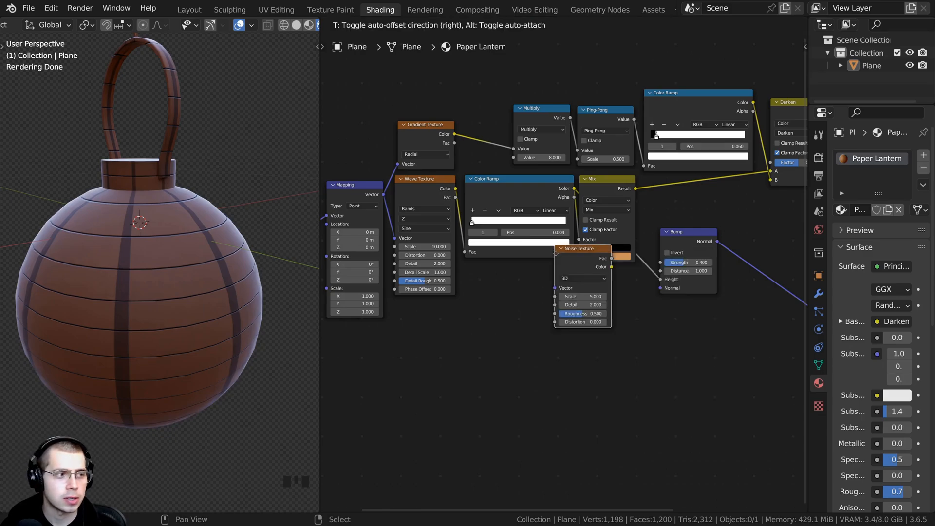
left_click(572, 281)
Link the Mapping node's Vector output to the Noise Texture's Vector input and move the Noise Texture slightly lower.
middle_click_drag(356, 167, 439, 136)
left_click(465, 163)
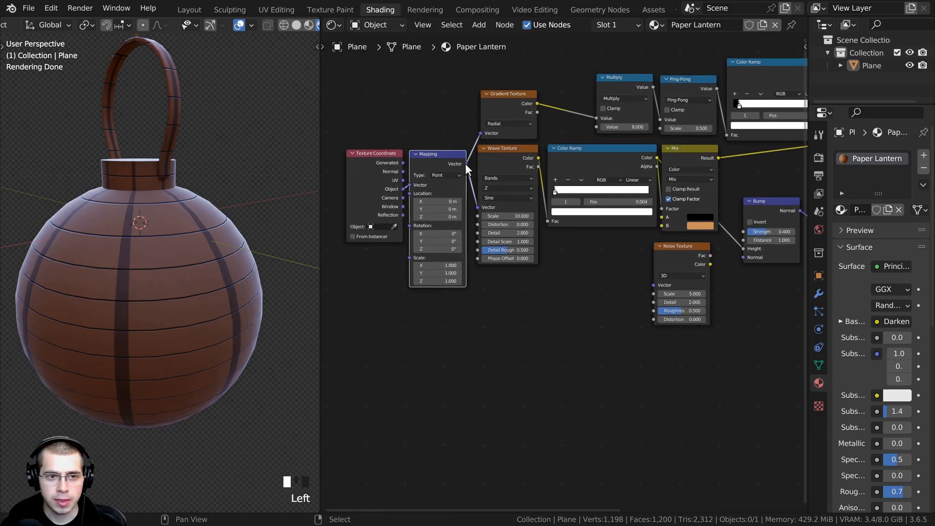
left_click_drag(467, 164, 653, 285)
left_click_drag(680, 255, 683, 288)
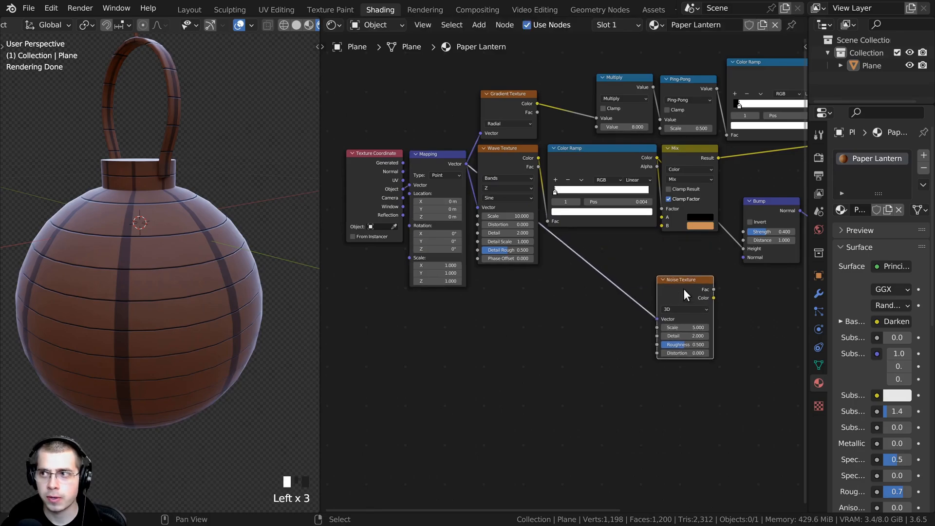
Preview the Noise Texture's output directly on the lantern.
middle_click_drag(684, 288, 607, 282)
left_click(621, 278, "ctrl+shift")
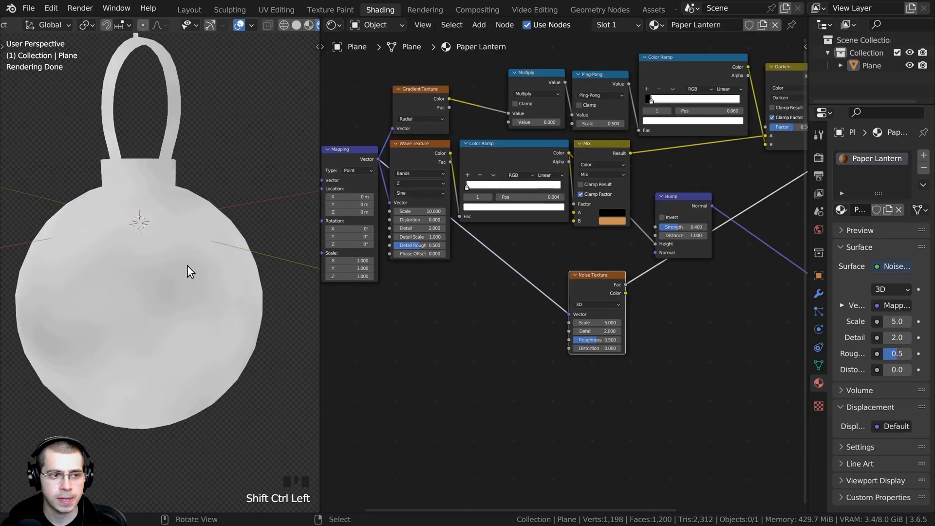
scroll(580, 226, "up", 2)
scroll(580, 226, "up", 5)
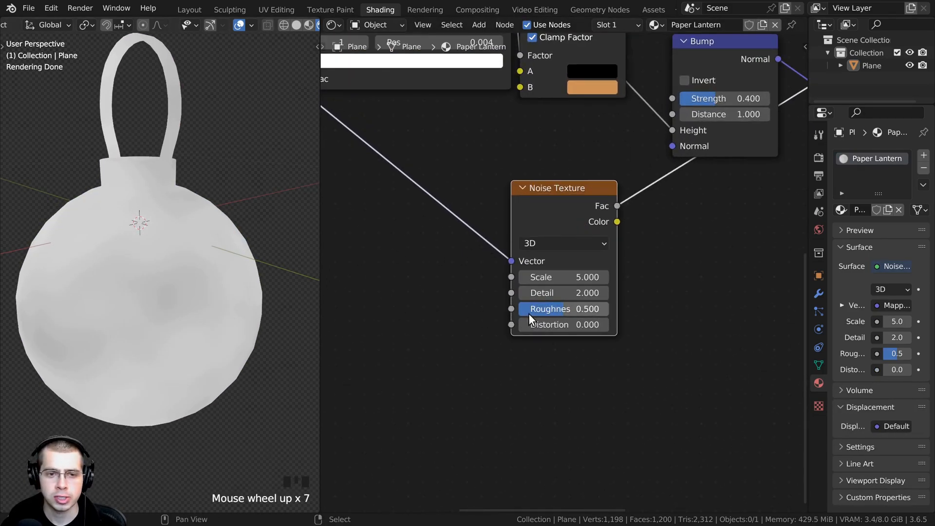
Set the Noise Texture's Scale to 60, Detail to 15 and Roughness to 0.65.
left_click(552, 277)
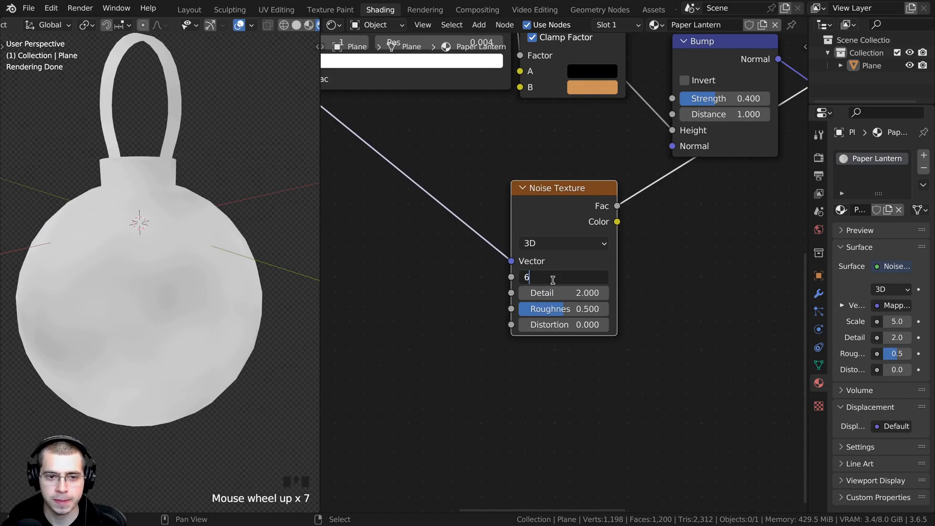
key("Return")
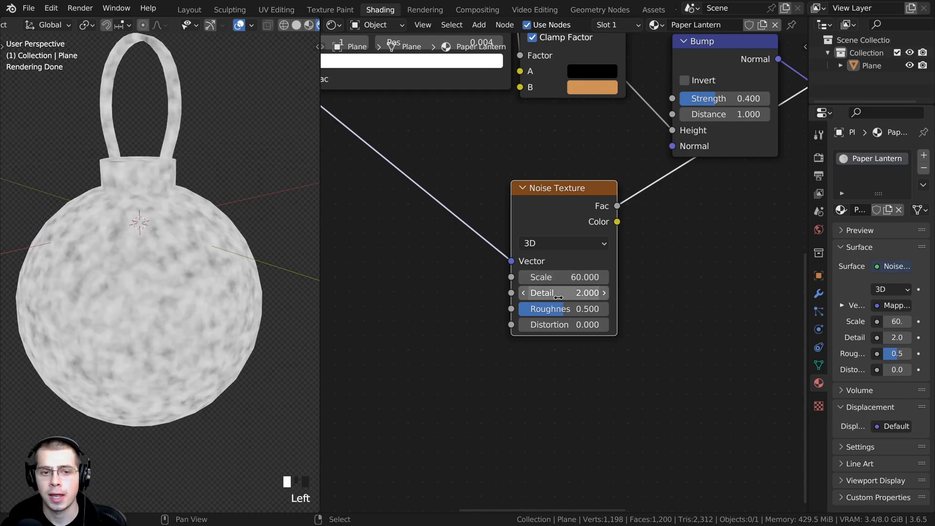
left_click(558, 295)
key("Return")
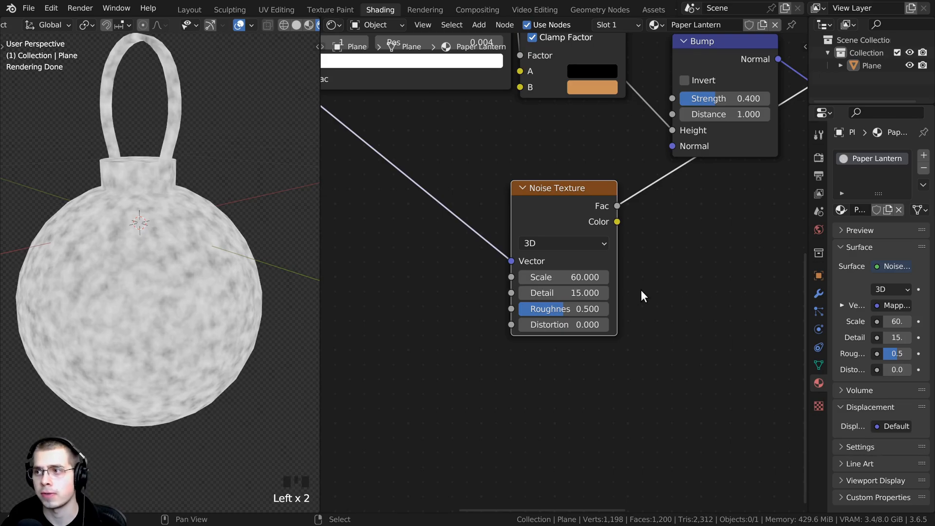
left_click(556, 311)
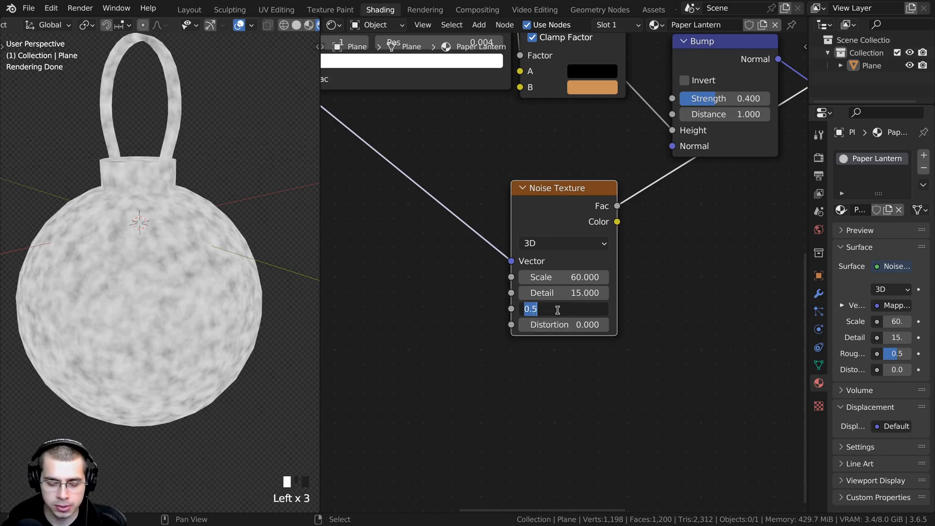
type(".6")
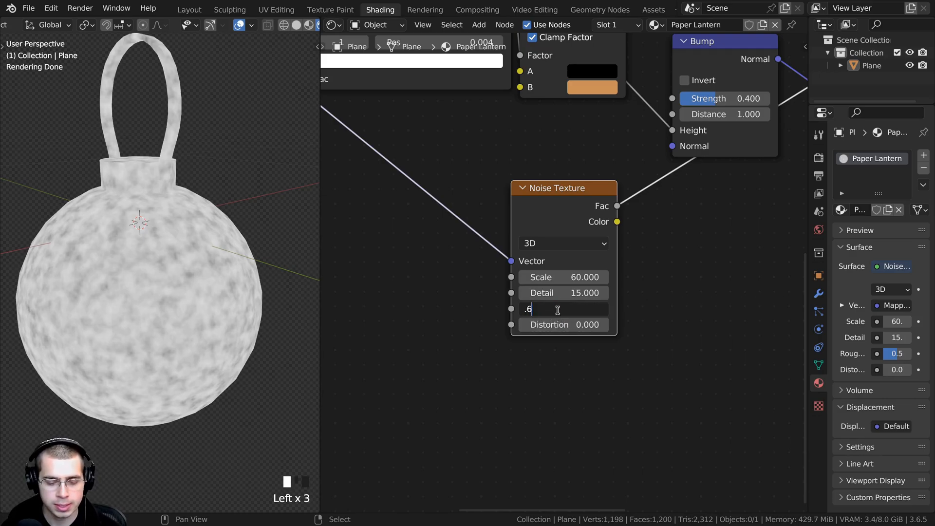
type("5")
key("Return")
Duplicate the Bump node and insert the copy on the link between the original Bump and the Principled BSDF's Normal input.
scroll(557, 309, "down", 4)
middle_click_drag(588, 214, 496, 257)
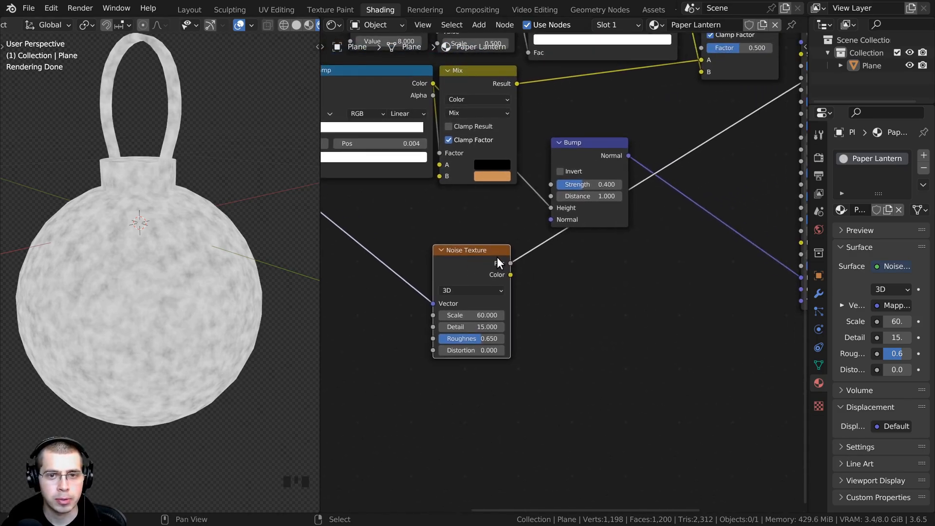
left_click_drag(579, 151, 574, 150)
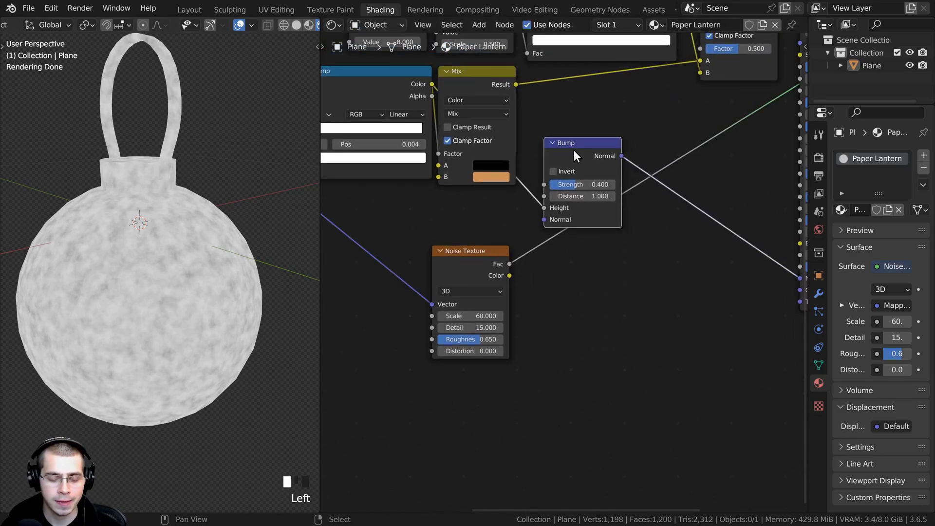
middle_click_drag(573, 150, 547, 148)
key("shift+d")
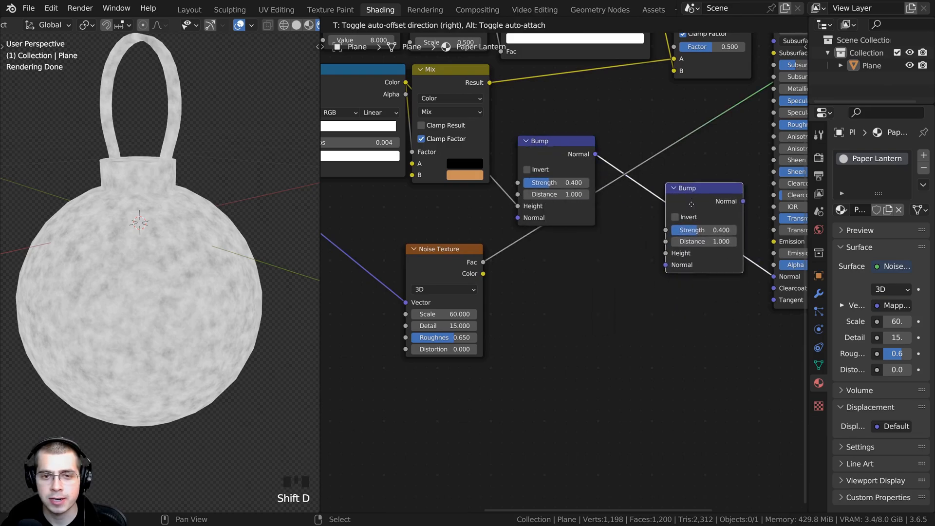
left_click(691, 204)
left_click_drag(674, 255, 654, 253)
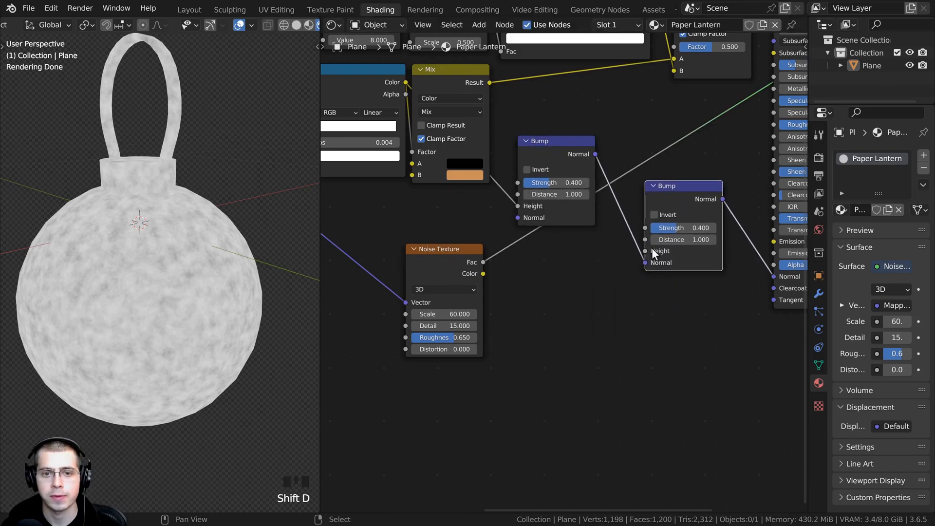
left_click_drag(542, 150, 534, 152)
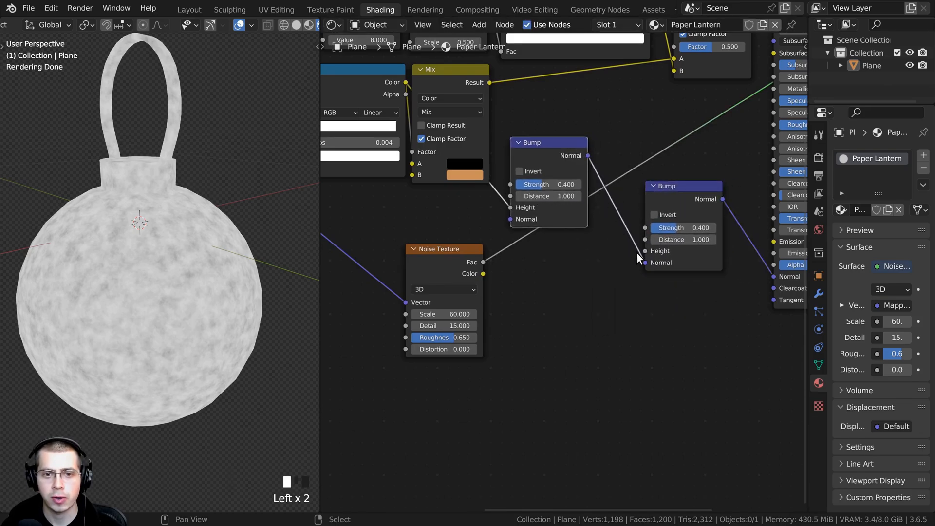
Shift the second Bump node slightly and connect the Noise Texture's Fac output to its Height input.
left_click_drag(682, 197, 688, 198)
left_click(576, 146)
left_click(675, 194)
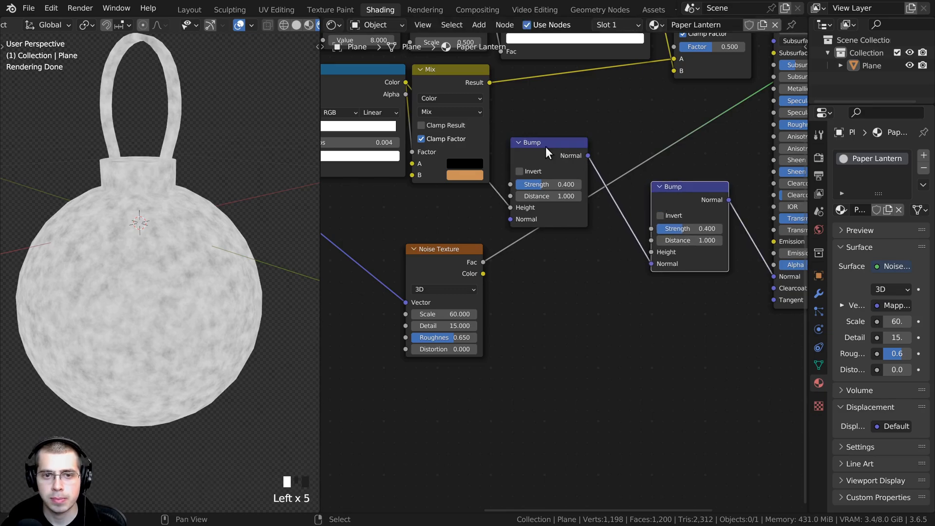
scroll(405, 263, "up", 2)
middle_click_drag(458, 257, 429, 266)
left_click(408, 264)
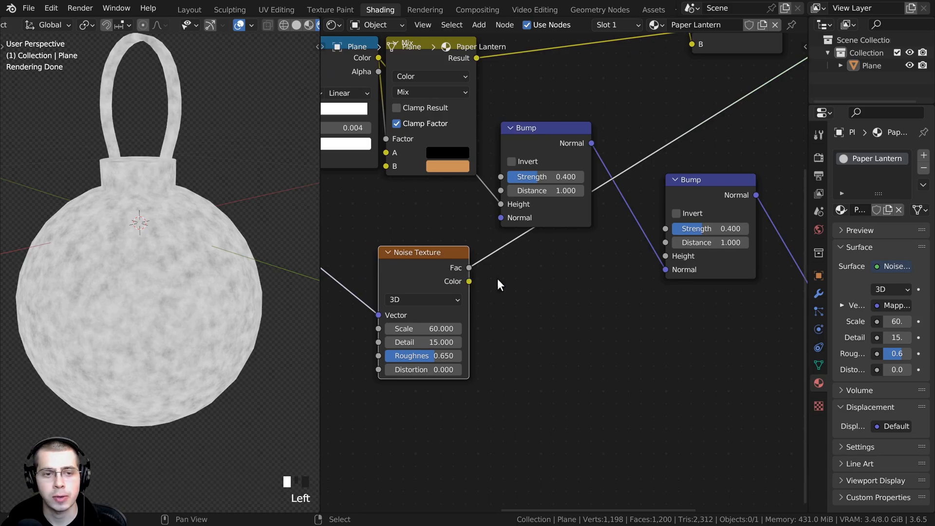
left_click_drag(469, 267, 666, 255)
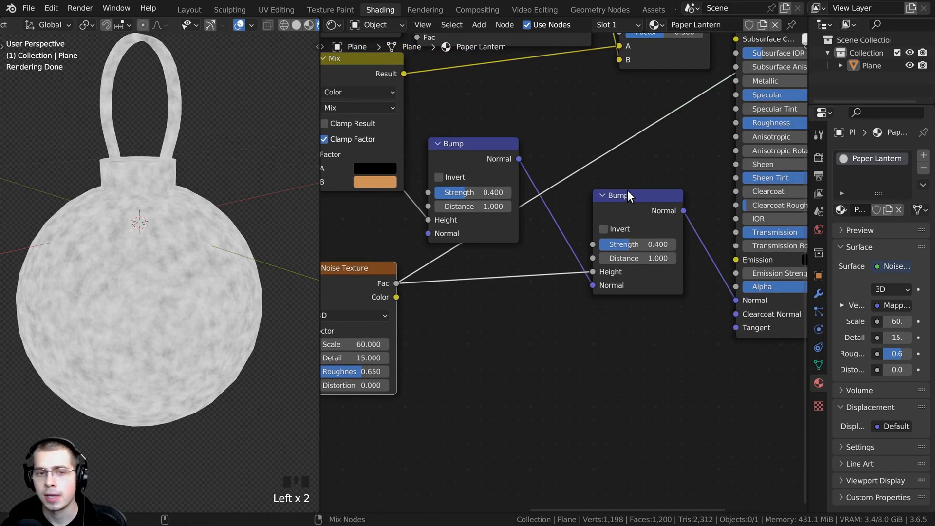
Preview the noise-driven Bump node on the lantern and set its Strength to 0.1.
left_click(630, 197, "ctrl+shift")
middle_click_drag(308, 236, 212, 239)
scroll(212, 225, "up", 2)
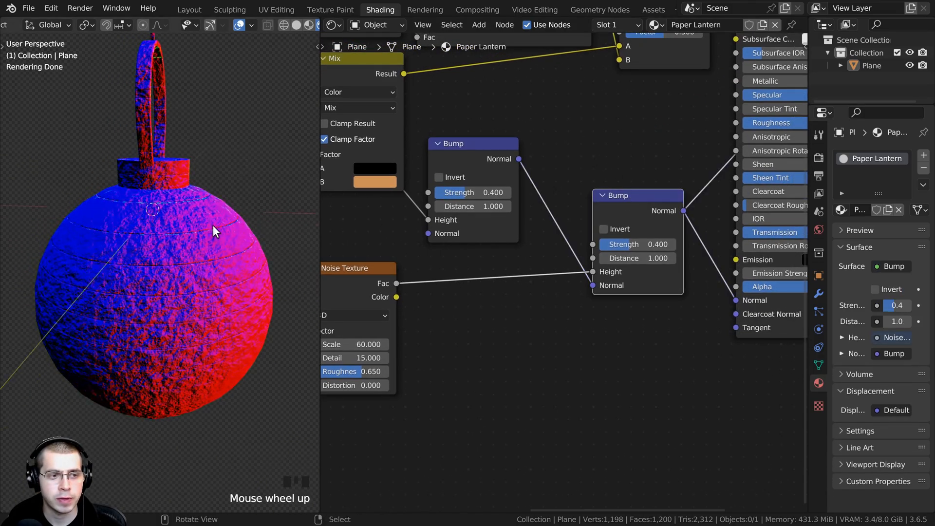
left_click(632, 244)
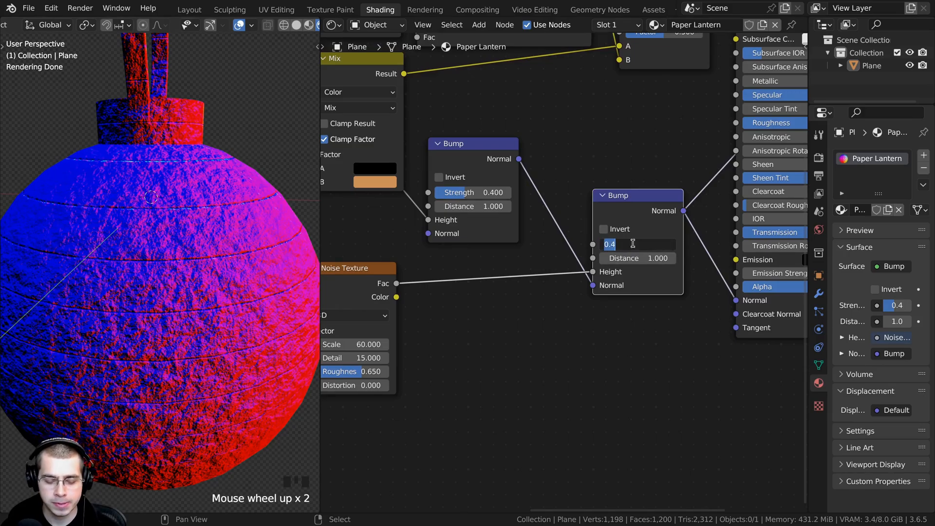
type(".1")
key("Return")
middle_click_drag(165, 169, 161, 193)
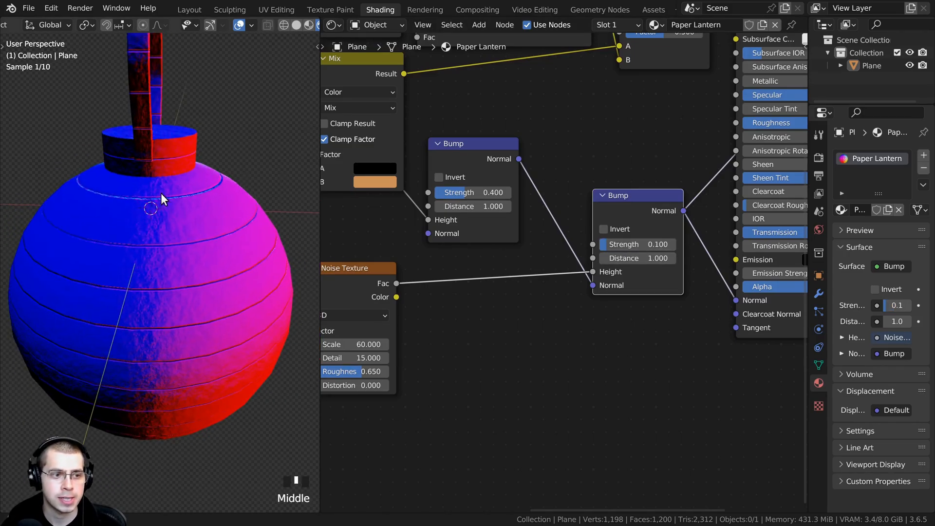
scroll(95, 296, "up", 2)
Preview the Principled BSDF on the lantern and examine the paper bump and stripes up close.
scroll(630, 211, "down", 3)
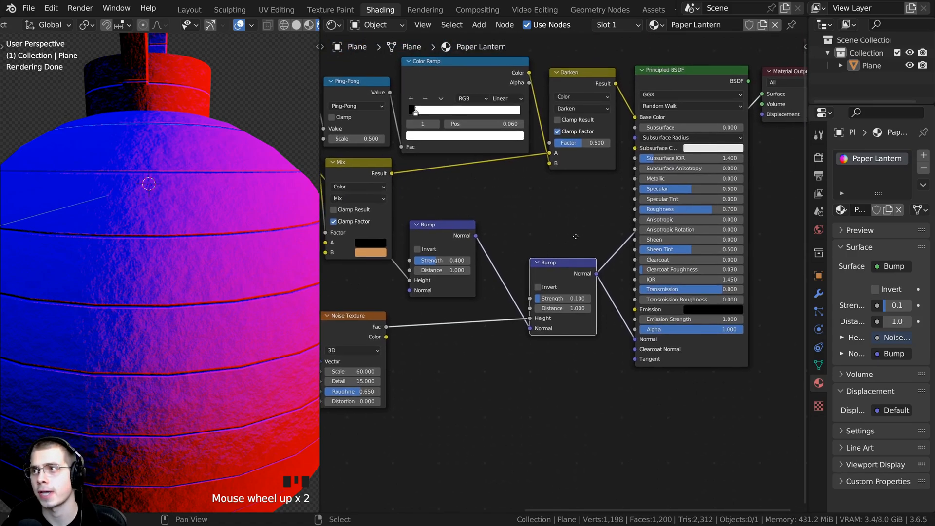
left_click(674, 81, "ctrl+shift")
scroll(224, 219, "down", 3)
middle_click_drag(175, 280, 149, 221)
middle_click_drag(149, 224, 174, 224, "shift")
scroll(175, 224, "up", 1)
scroll(175, 224, "up", 2)
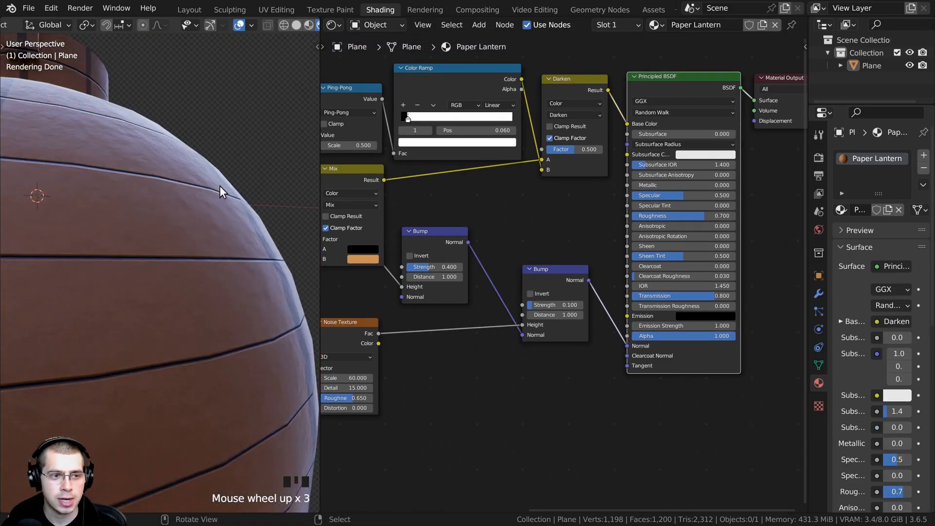
middle_click_drag(255, 250, 236, 188)
scroll(501, 337, "down", 2)
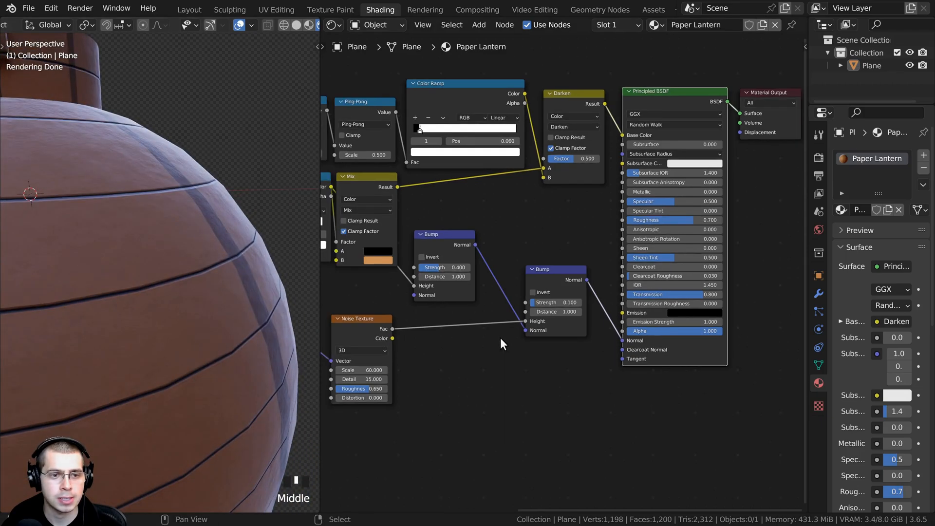
middle_click_drag(500, 338, 517, 344)
middle_click_drag(173, 259, 241, 171, "shift")
scroll(192, 240, "up", 3)
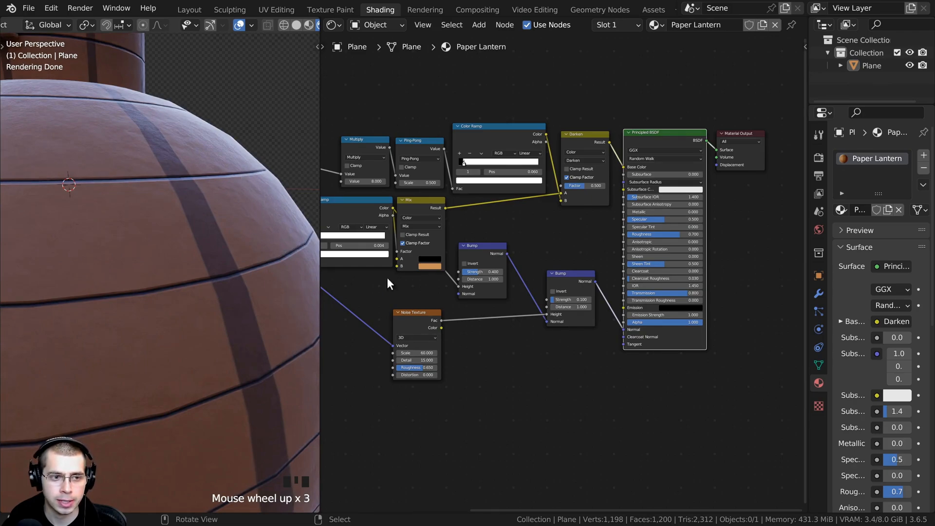
Add a second Wave Texture node below the existing Wave Texture.
scroll(439, 274, "down", 1)
middle_click_drag(475, 273, 612, 244)
scroll(531, 259, "up", 3)
scroll(531, 255, "down", 1)
scroll(594, 236, "down", 2)
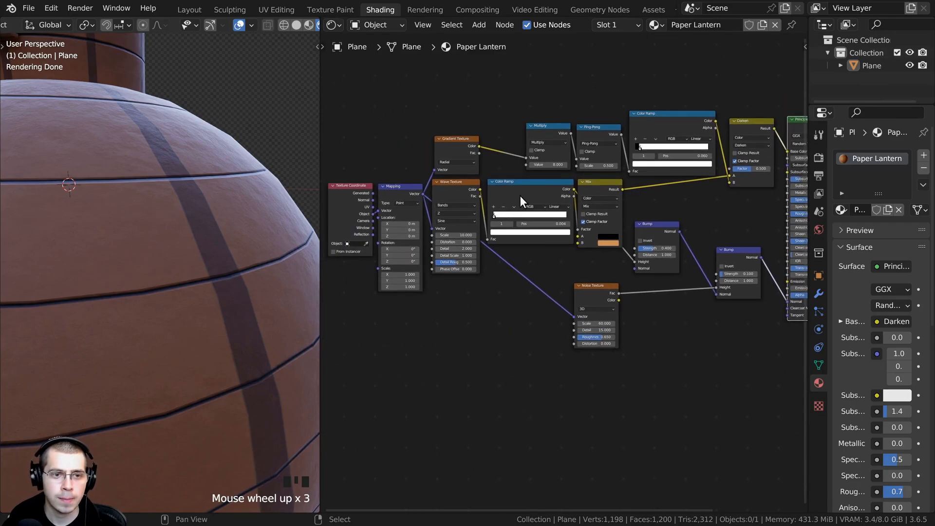
key("shift+a")
left_click(519, 193)
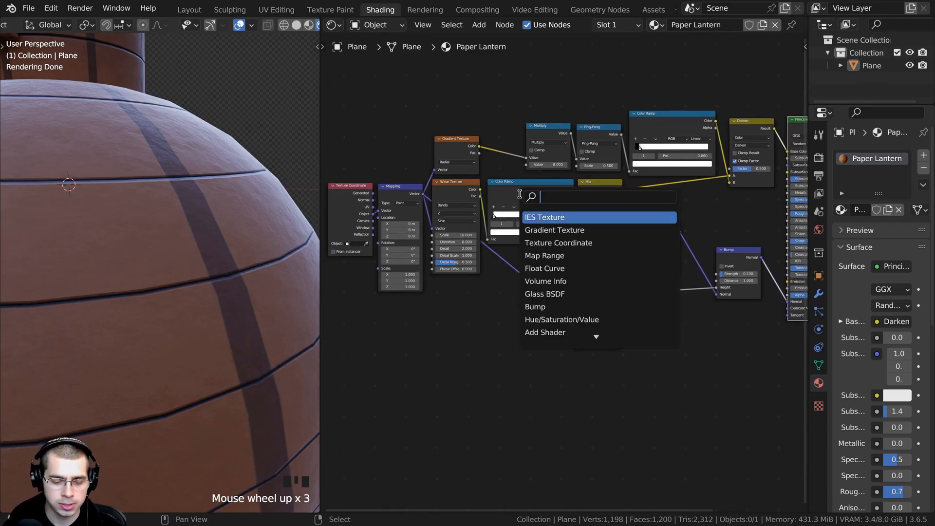
type("wav")
left_click(550, 230)
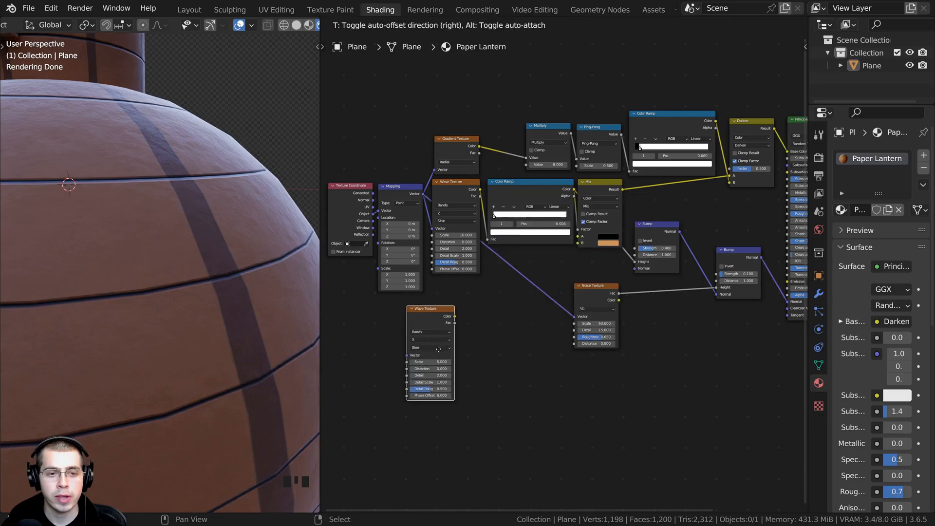
left_click(463, 328)
Connect the Mapping node's Vector output to the new Wave Texture's Vector input.
scroll(463, 328, "up", 3)
middle_click_drag(451, 294, 507, 278)
left_click(472, 101)
left_click_drag(472, 106, 537, 328)
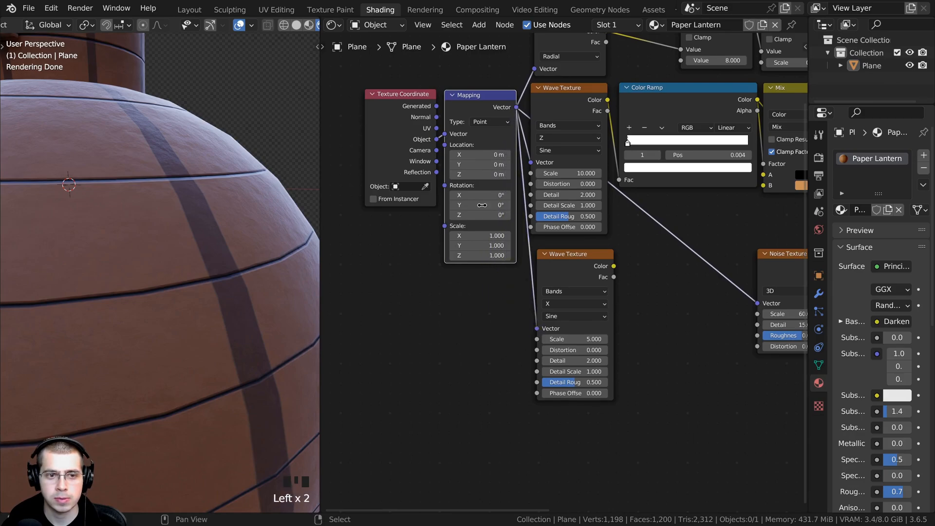
Preview the new Wave Texture on the lantern and set its bands direction to Z.
middle_click_drag(552, 320, 506, 321)
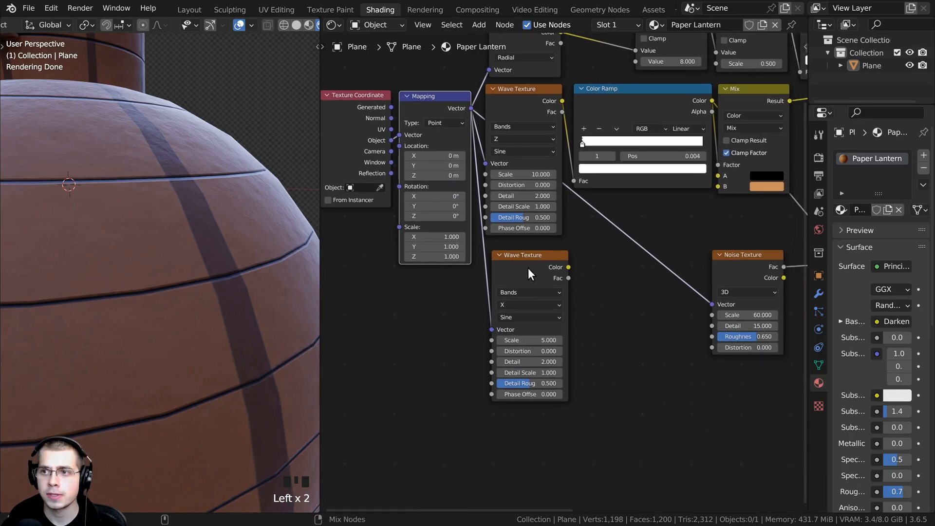
left_click(528, 265, "ctrl+shift")
scroll(151, 309, "down", 5)
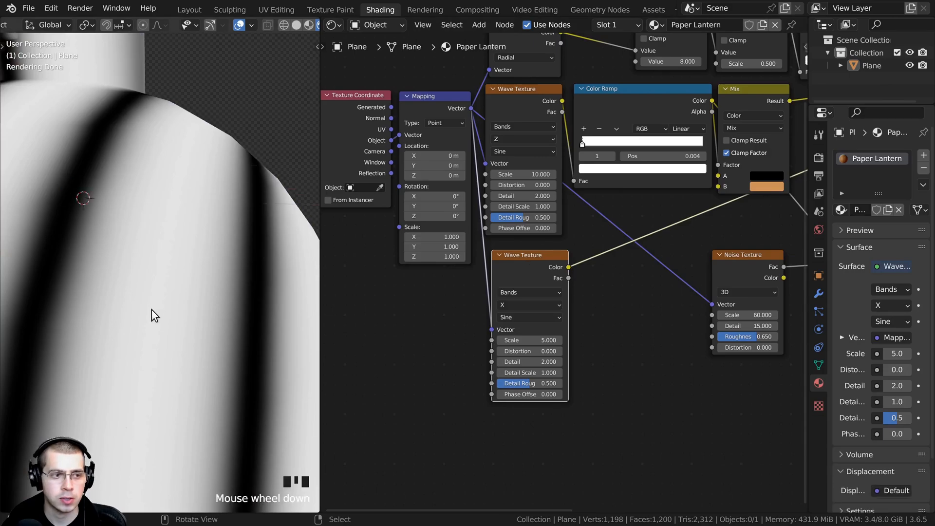
middle_click_drag(151, 309, 174, 294, "shift")
scroll(524, 315, "up", 4)
middle_click_drag(524, 315, 520, 286)
left_click(518, 270)
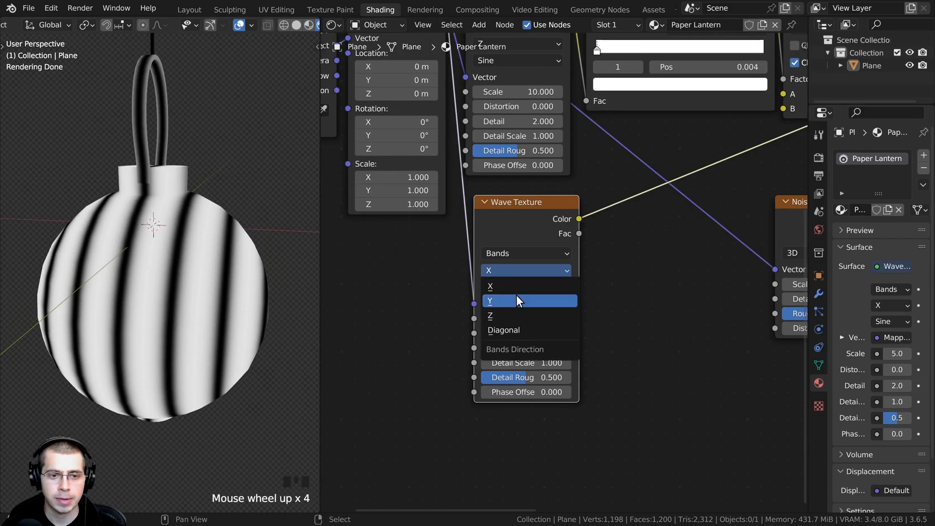
left_click(513, 312)
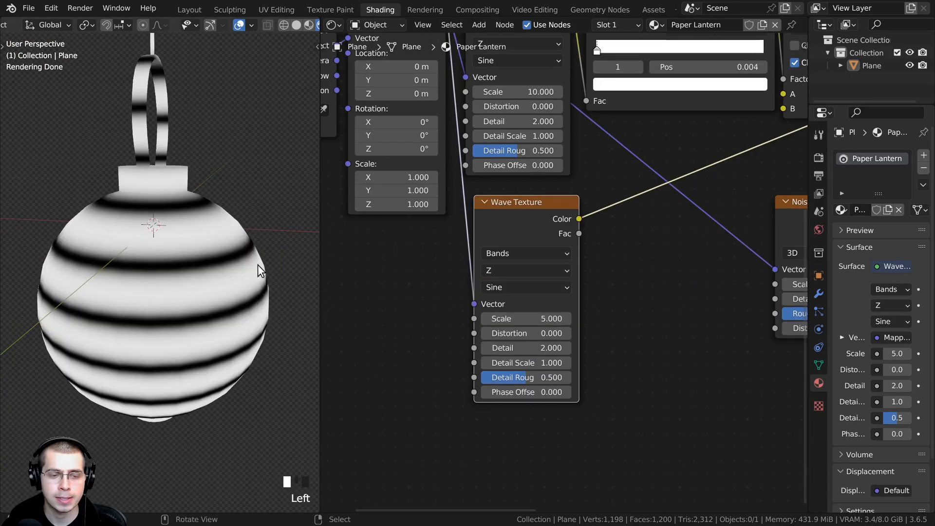
Duplicate the first Bump node, insert the copy between the two existing Bump nodes and space the nodes out.
middle_click_drag(546, 293, 463, 308)
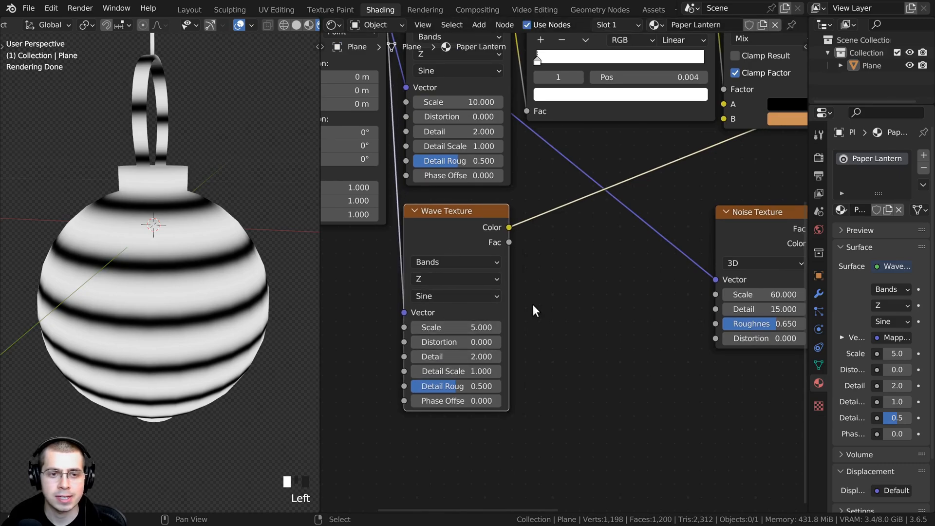
scroll(534, 311, "down", 4)
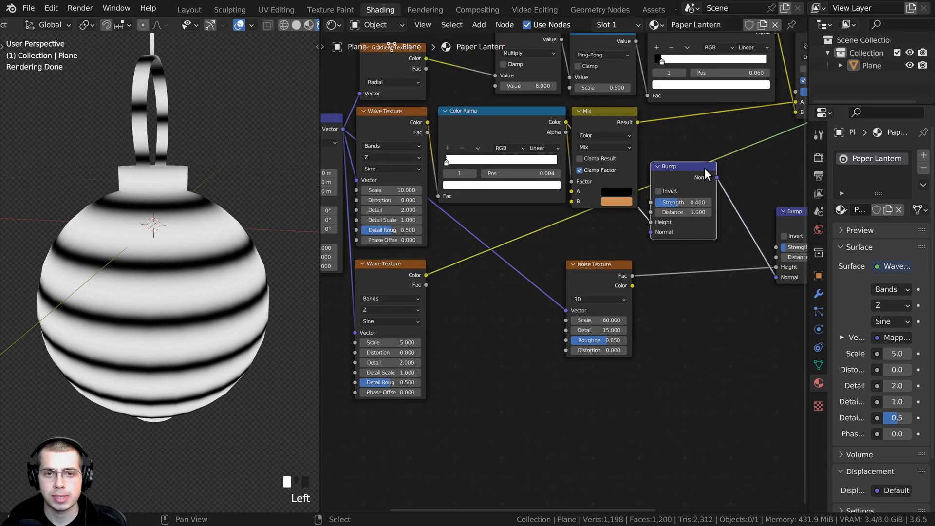
middle_click_drag(704, 168, 593, 173)
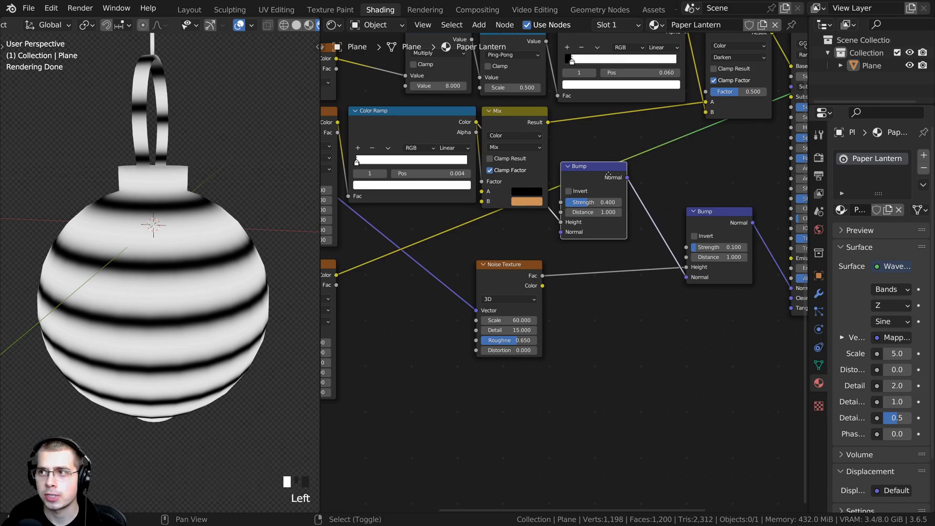
key("shift+d")
left_click(707, 195)
middle_click_drag(641, 192, 606, 197)
left_click_drag(771, 226, 759, 228)
left_click_drag(672, 204, 667, 202)
Connect the new Wave Texture's Color output to the Height input of the middle Bump node.
scroll(487, 284, "down", 2)
middle_click_drag(325, 283, 386, 268)
left_click(429, 264)
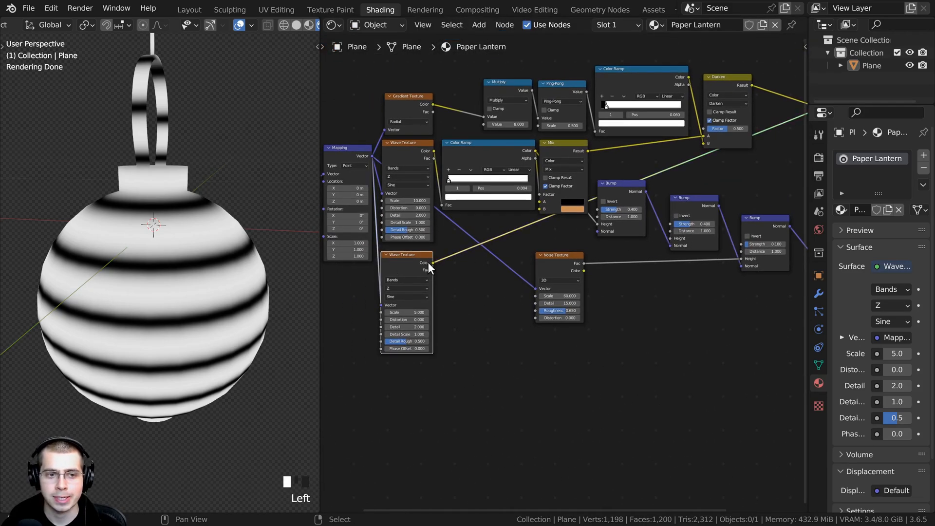
left_click_drag(431, 262, 669, 238)
Preview the middle Bump node on the lantern, and return the preview to the Principled BSDF.
scroll(704, 180, "up", 3)
middle_click_drag(704, 179, 612, 197)
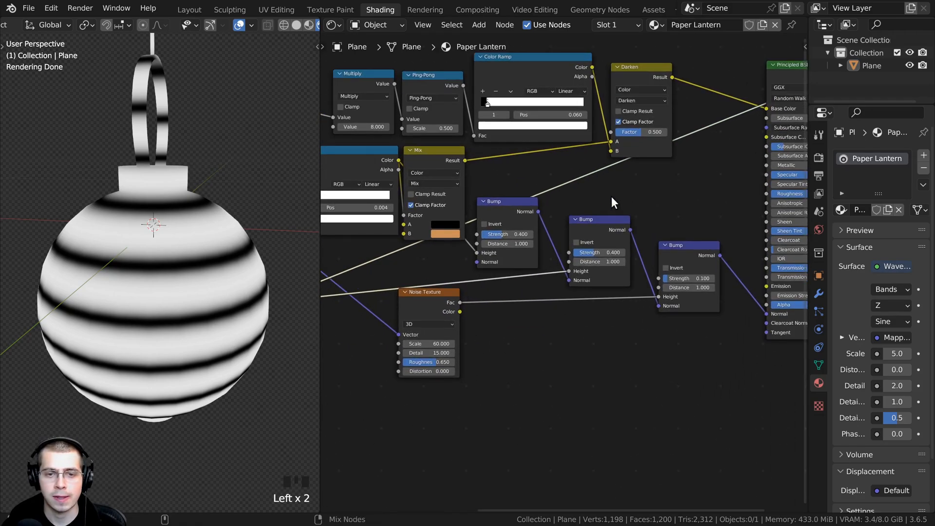
left_click(600, 230, "ctrl+shift")
middle_click_drag(207, 332, 110, 381)
scroll(203, 263, "up", 3)
scroll(616, 171, "down", 3)
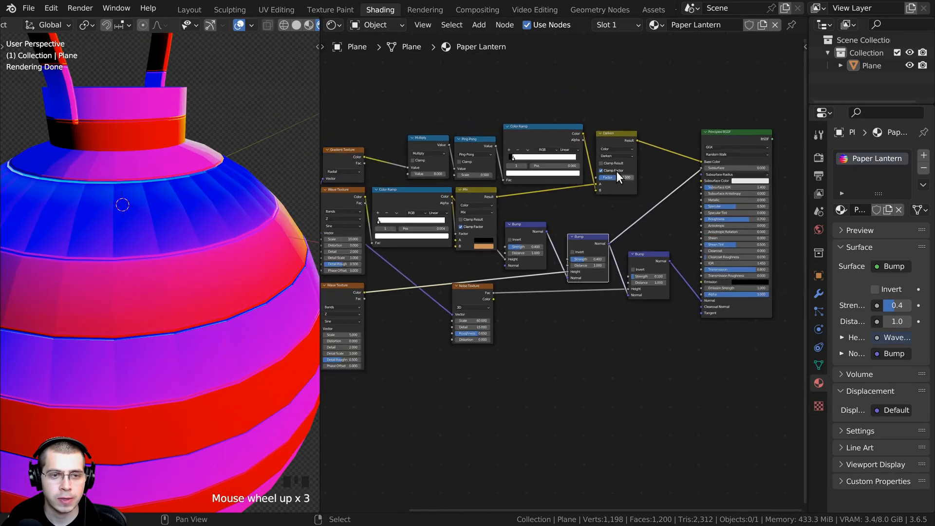
left_click(694, 154, "ctrl+shift")
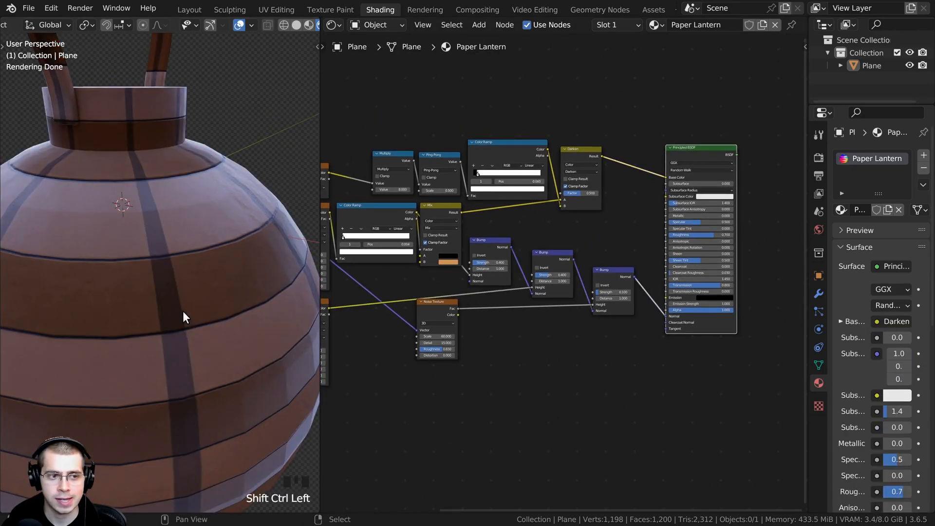
middle_click_drag(184, 317, 230, 217)
scroll(196, 277, "up", 2)
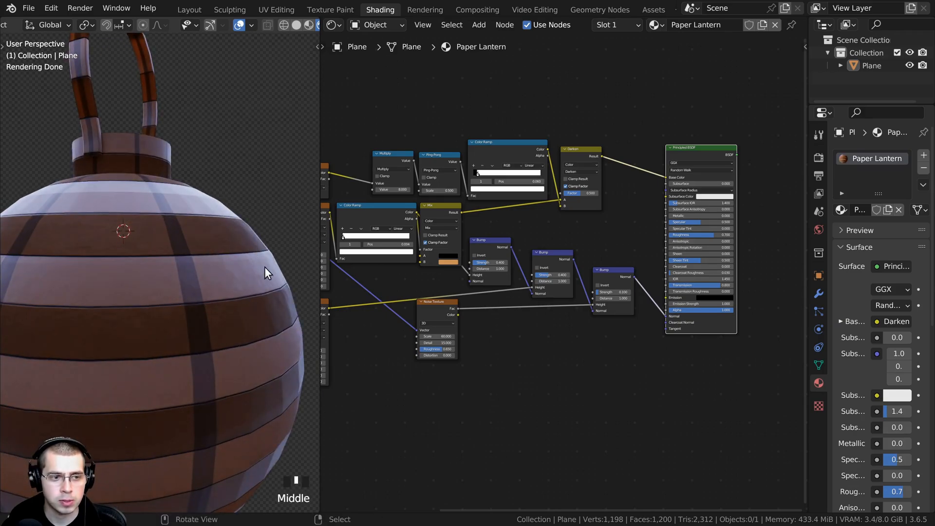
Add an RGB Curves node on the link between the lower Wave Texture and the middle Bump node.
middle_click_drag(361, 299, 495, 203)
key("shift+a")
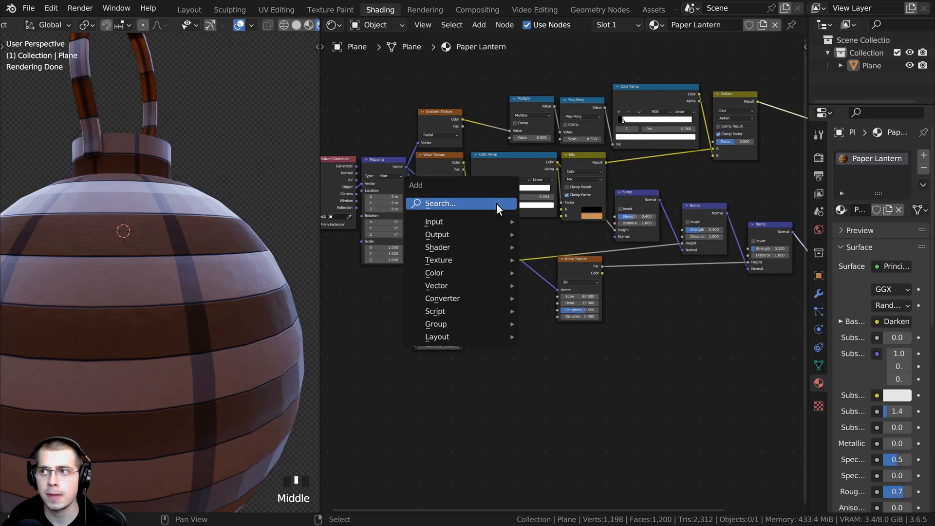
left_click(495, 203)
type("rgb")
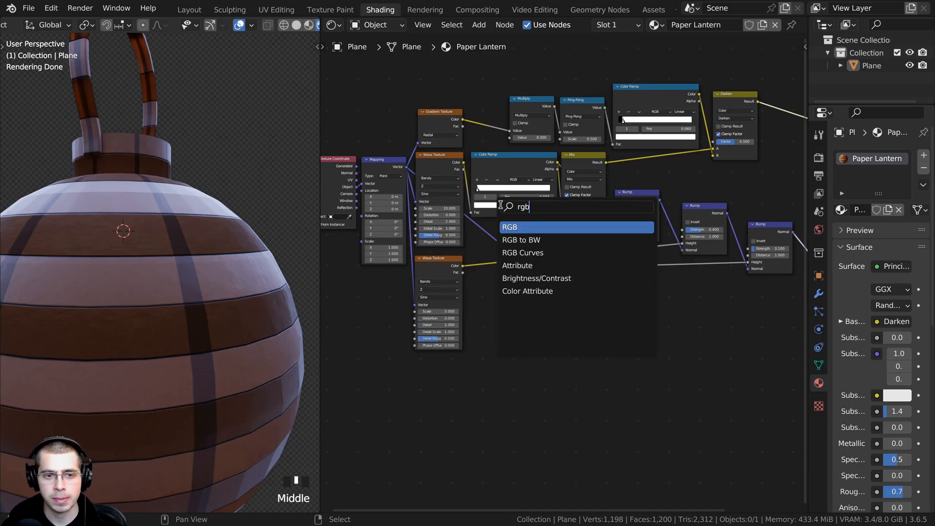
left_click(522, 253)
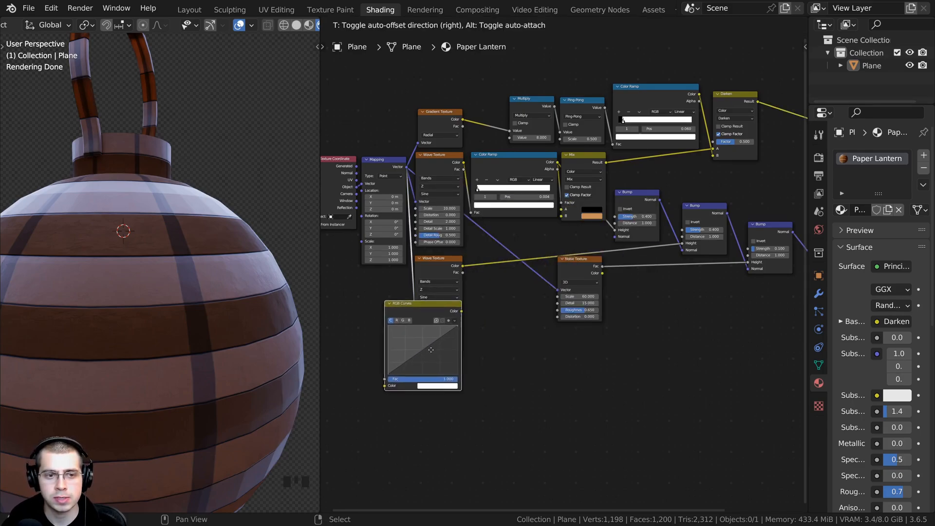
left_click(488, 321)
On the RGB Curves combined channel, add a point at about 0.50, 0.54 and move the end point to 1, 0, forming an arch.
scroll(478, 266, "up", 1)
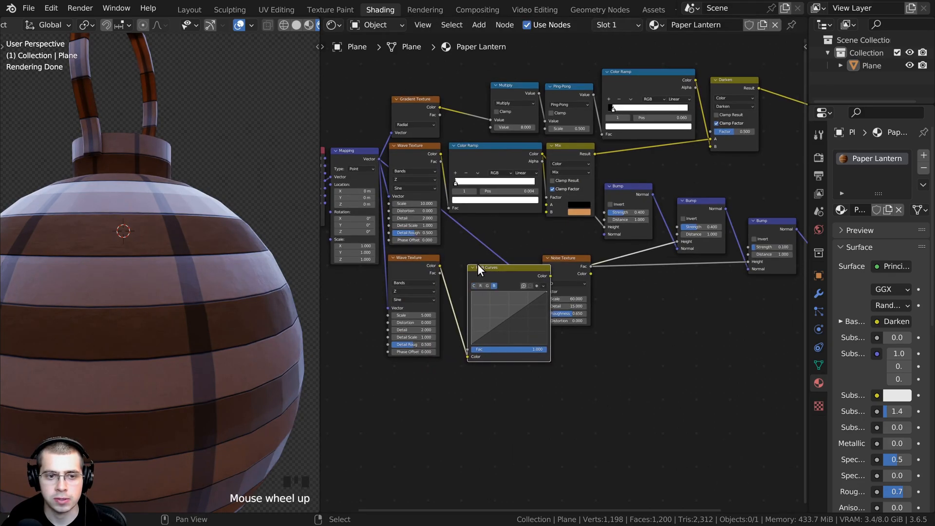
scroll(533, 230, "up", 2)
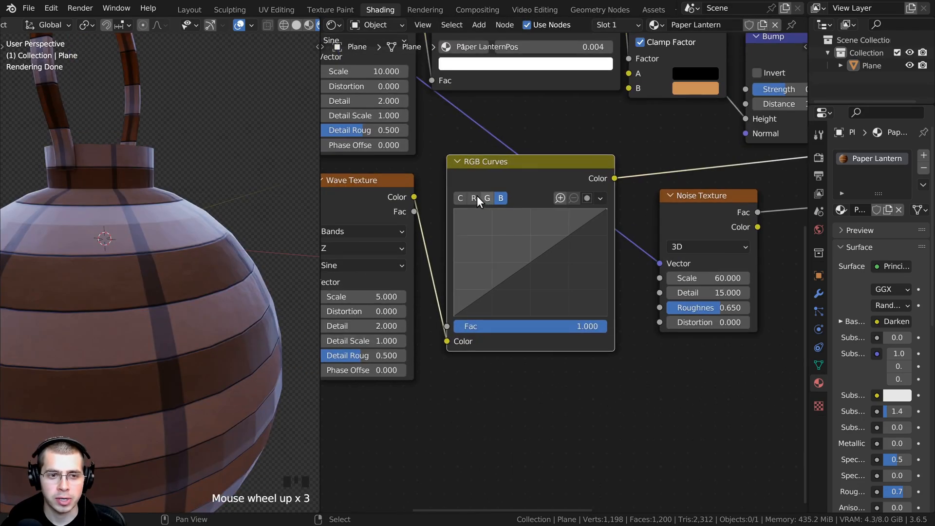
scroll(455, 197, "up", 1)
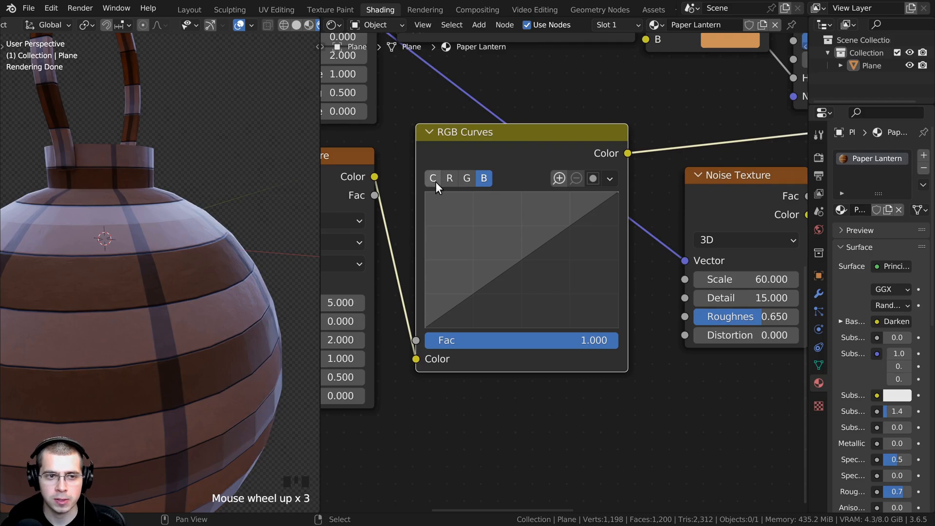
left_click(430, 179)
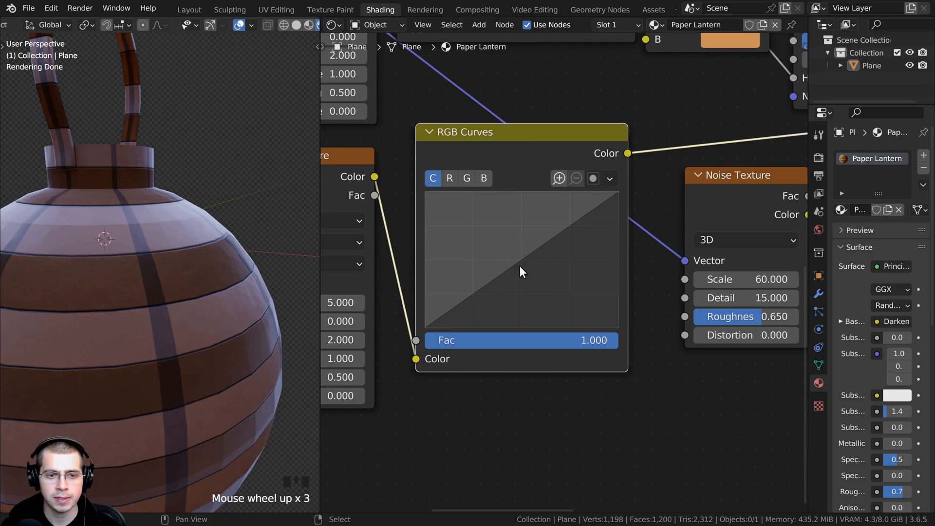
left_click_drag(521, 261, 521, 254)
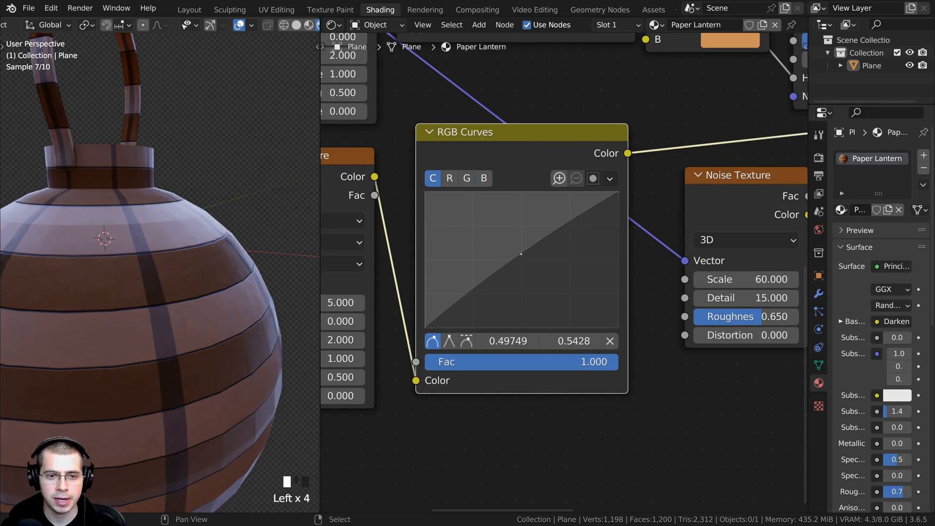
left_click(615, 193)
left_click_drag(619, 190, 626, 354)
left_click_drag(540, 167, 539, 127)
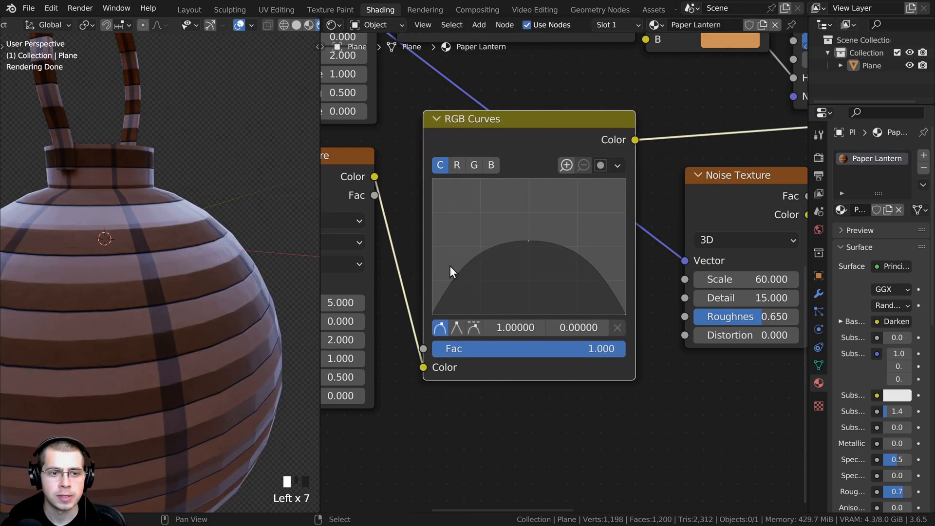
Raise the middle point of the RGB Curves arch to about 0.51, 0.86 and inspect the lantern.
scroll(419, 297, "up", 1)
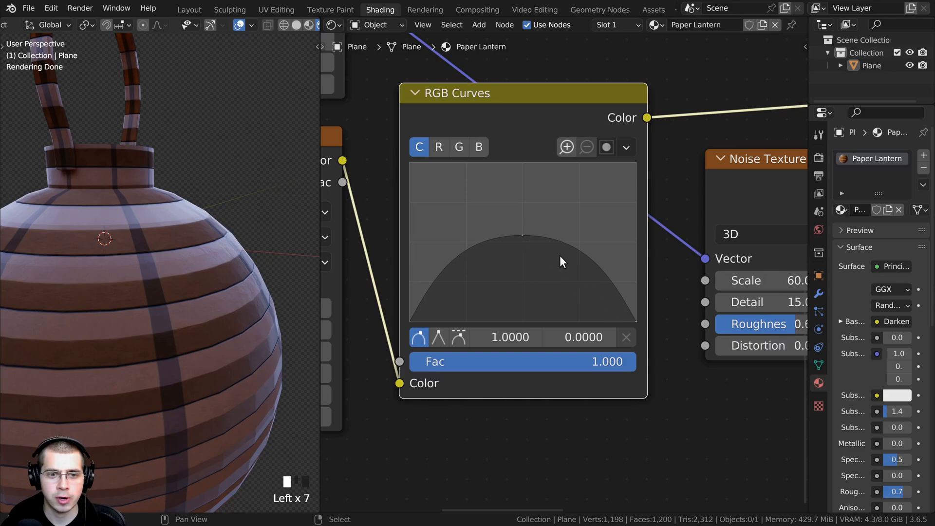
middle_click_drag(254, 286, 203, 244, "shift")
scroll(203, 245, "up", 2)
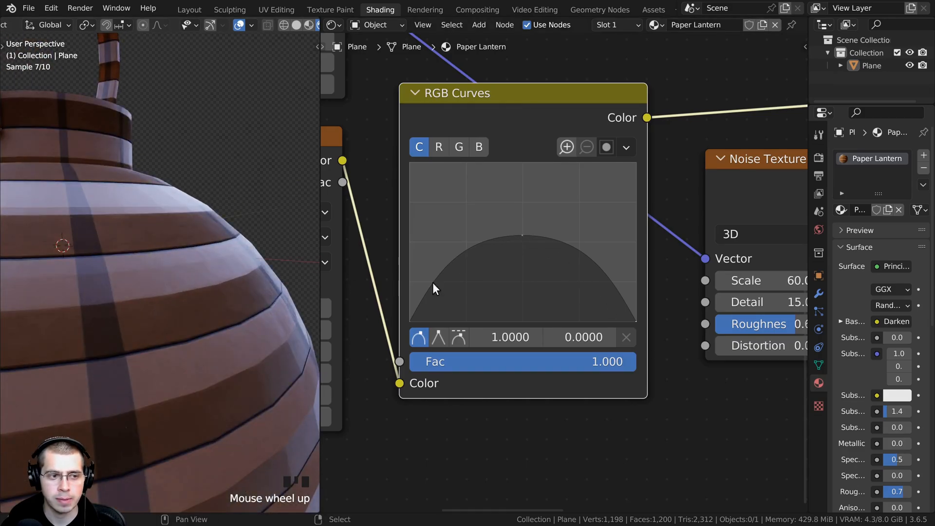
left_click_drag(521, 237, 525, 185)
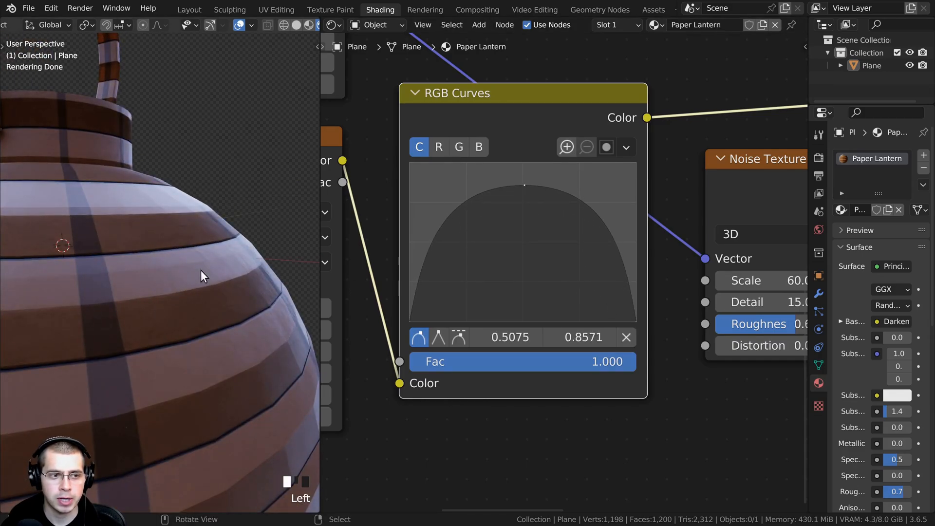
scroll(238, 266, "down", 4)
middle_click_drag(223, 271, 157, 273)
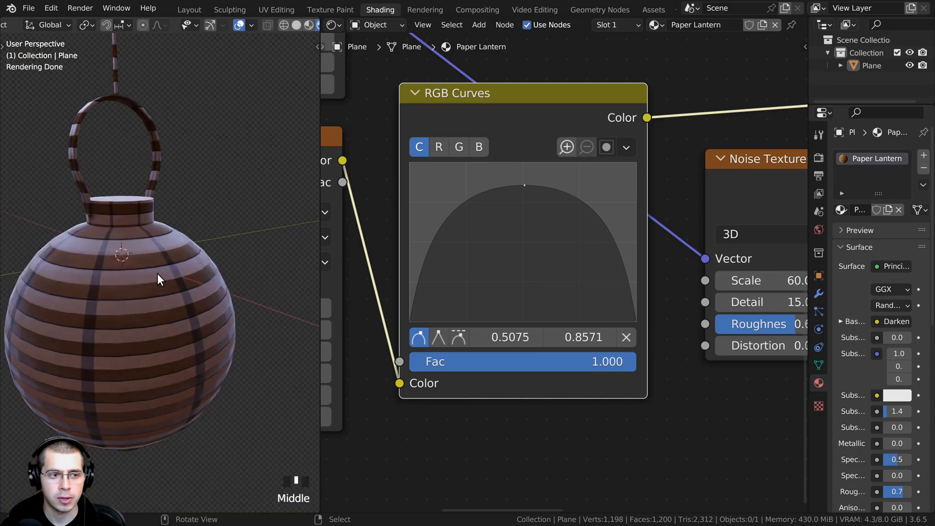
Lower the middle point of the RGB Curves to about 0.50, 0.02, nearly flattening the arch.
scroll(192, 259, "up", 4)
left_click_drag(524, 187, 523, 319)
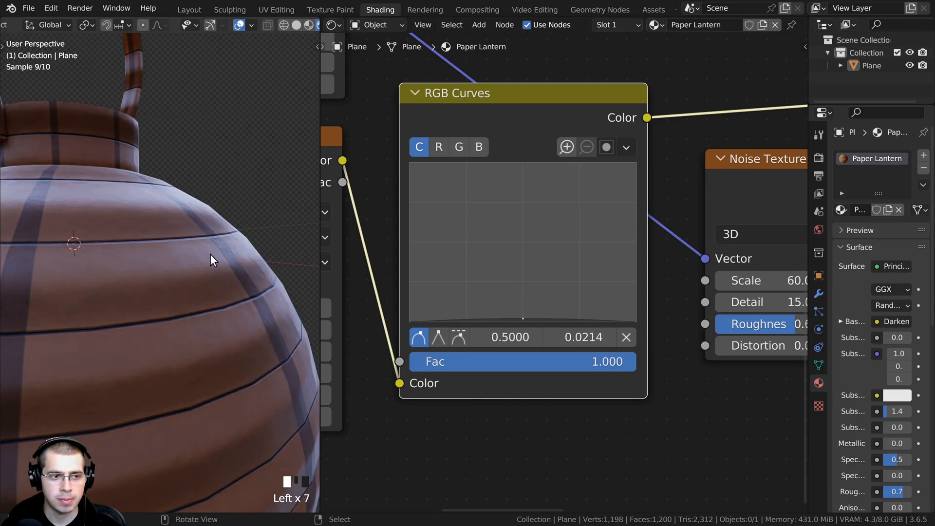
scroll(212, 254, "down", 4)
middle_click_drag(214, 257, 240, 265)
Enable Invert on the middle Bump node.
scroll(653, 246, "down", 4)
middle_click_drag(657, 240, 374, 311)
left_click(661, 160)
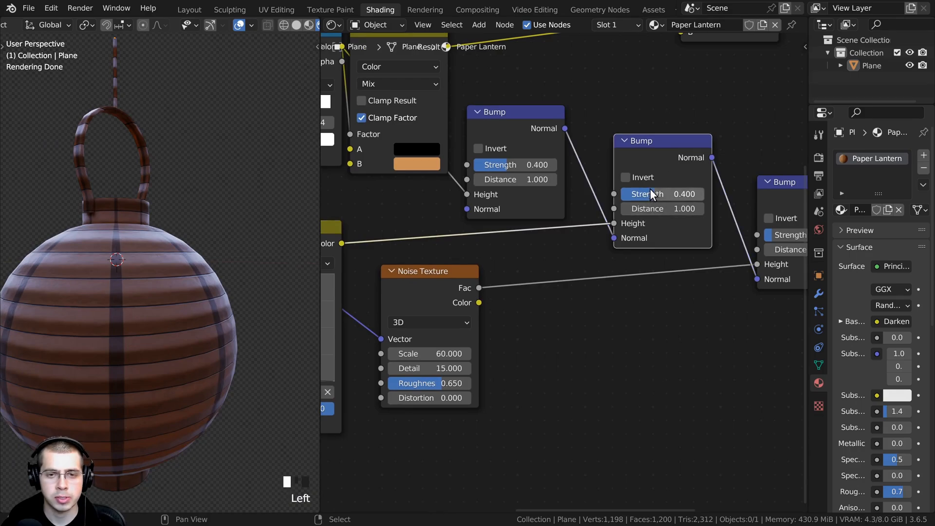
left_click_drag(647, 193, 667, 194)
right_click(668, 193)
middle_click_drag(131, 328, 122, 328)
scroll(123, 329, "up", 3)
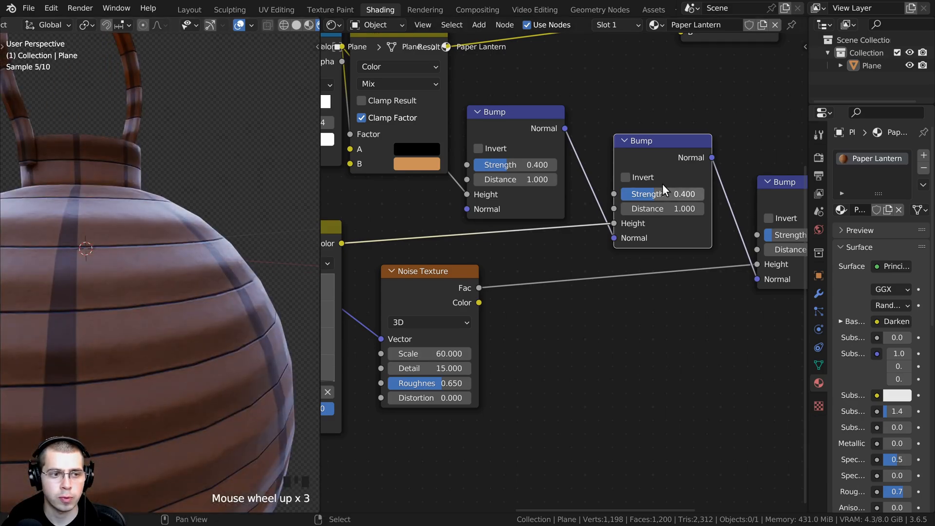
left_click(625, 177)
middle_click_drag(200, 298, 167, 284)
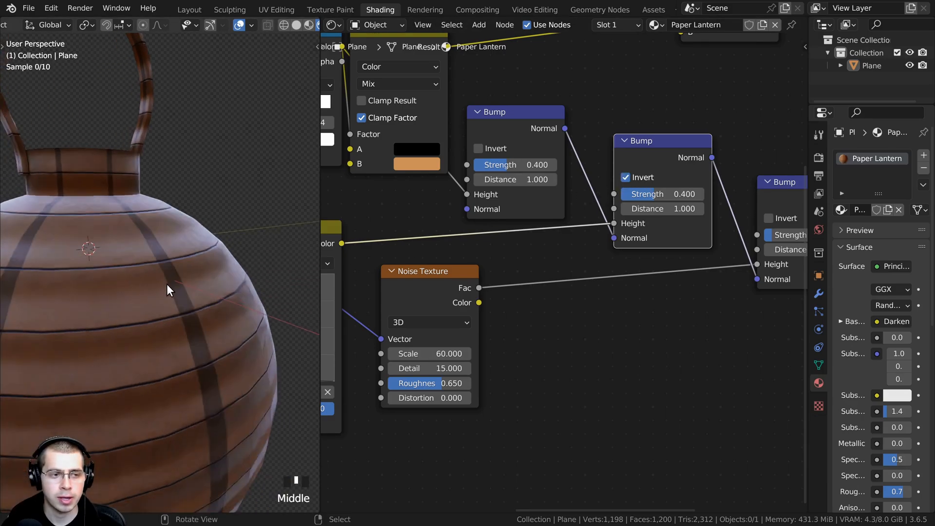
scroll(185, 243, "up", 2)
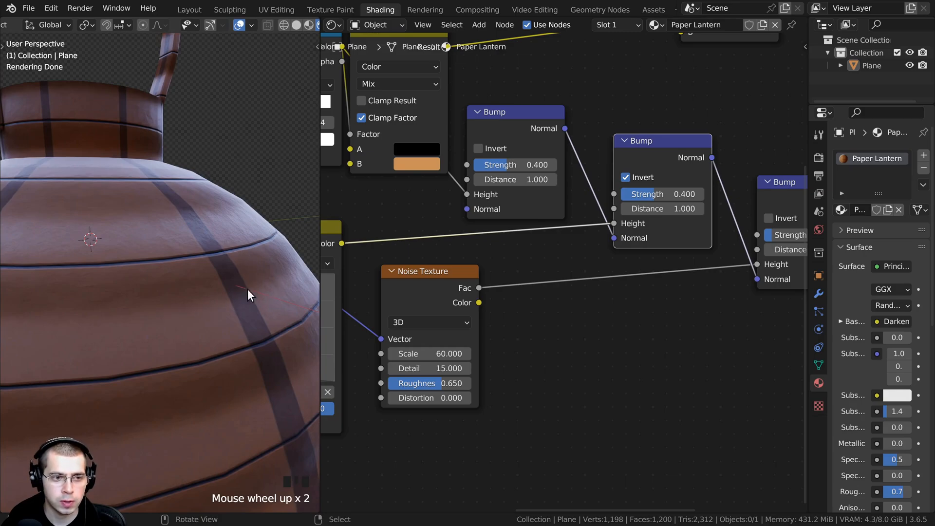
Try a Strength of 1.000 on the inverted middle Bump node.
left_click_drag(648, 194, 701, 194)
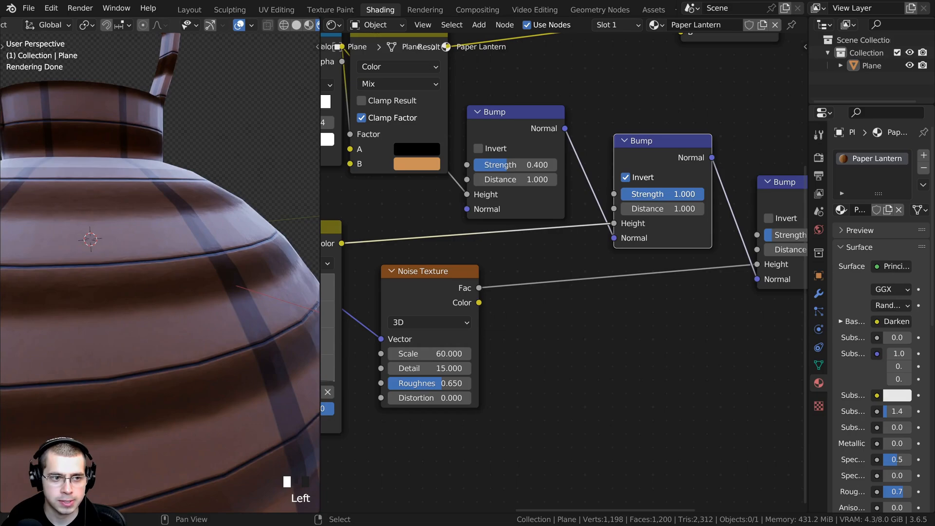
right_click(663, 194)
scroll(185, 308, "down", 4)
middle_click_drag(185, 307, 226, 244, "shift")
scroll(226, 245, "up", 1)
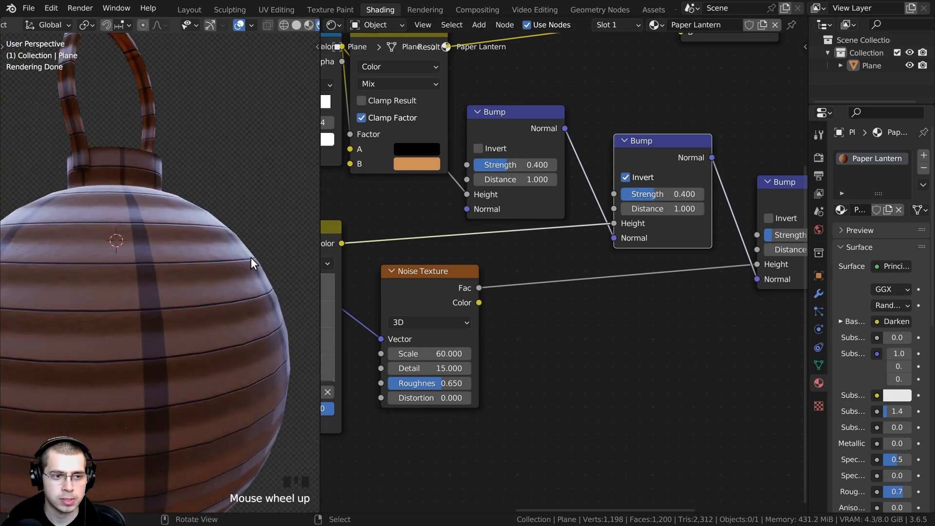
Examine the bump and stripe pattern across the lantern body, top cap and handle from several angles.
middle_click_drag(276, 306, 251, 271, "shift")
scroll(128, 267, "down", 2)
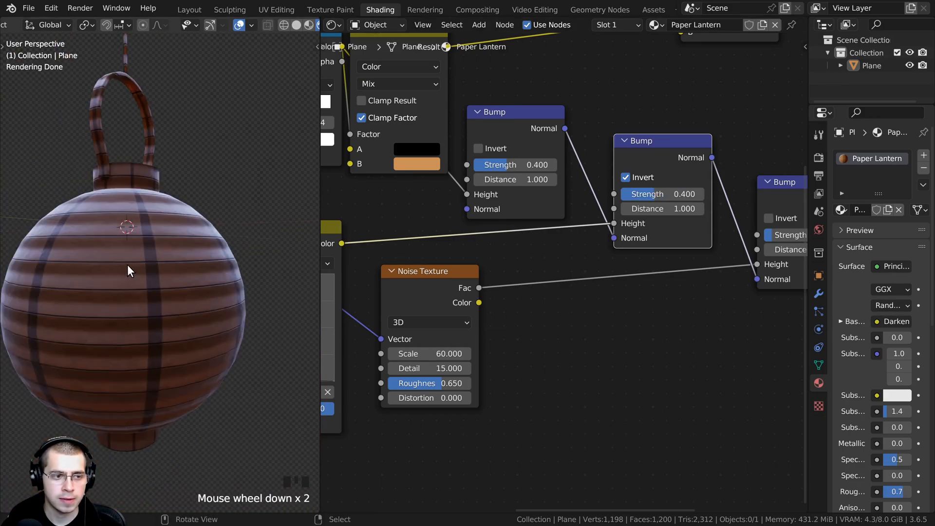
middle_click_drag(127, 268, 187, 268)
scroll(106, 283, "down", 3)
middle_click_drag(554, 279, 735, 321)
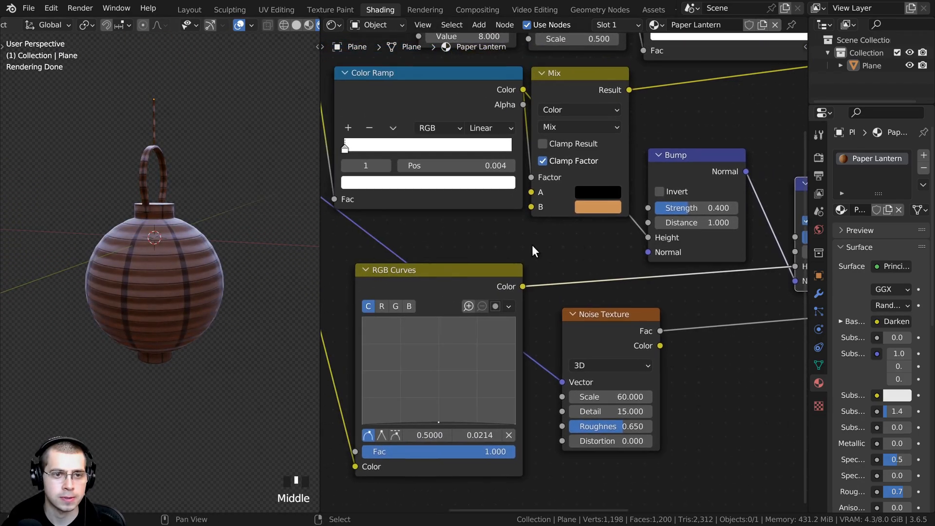
scroll(532, 244, "down", 5)
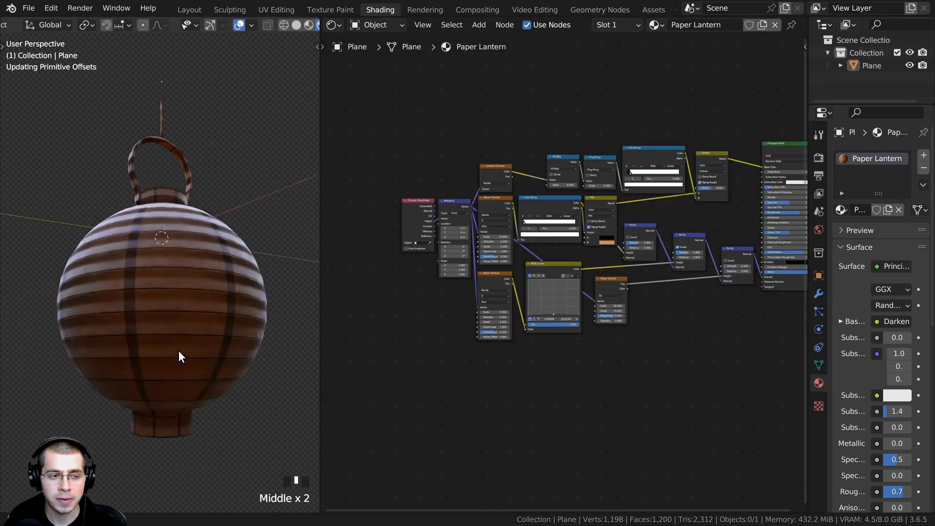
middle_click_drag(178, 349, 143, 380)
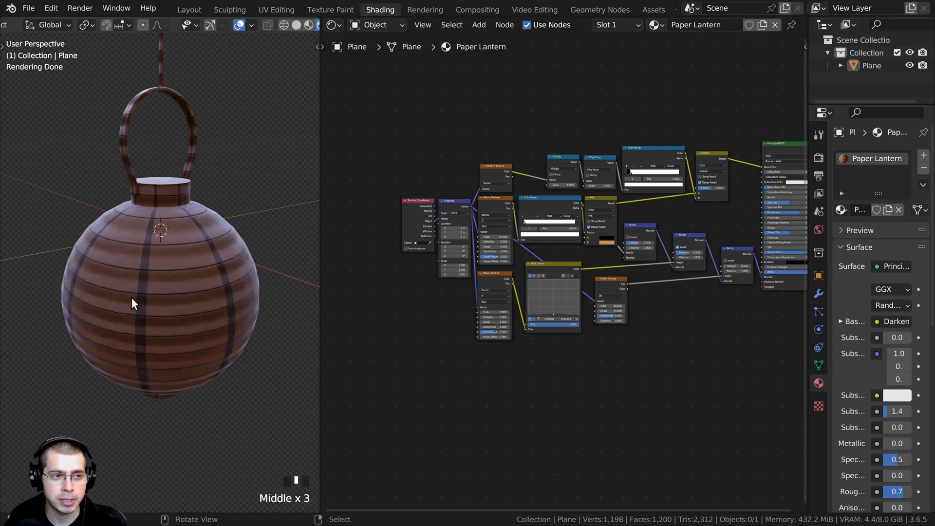
middle_click_drag(131, 298, 146, 265)
scroll(156, 219, "up", 2)
middle_click_drag(156, 219, 142, 114, "shift")
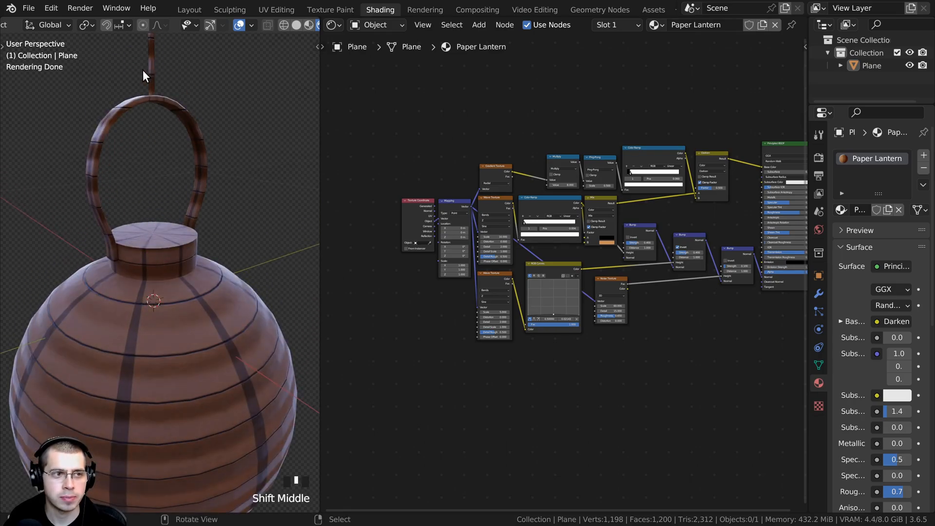
mouse_move(156, 215)
middle_mouse_down()
mouse_move(160, 287)
mouse_move(156, 229)
middle_mouse_up()
scroll(153, 271, "down", 1)
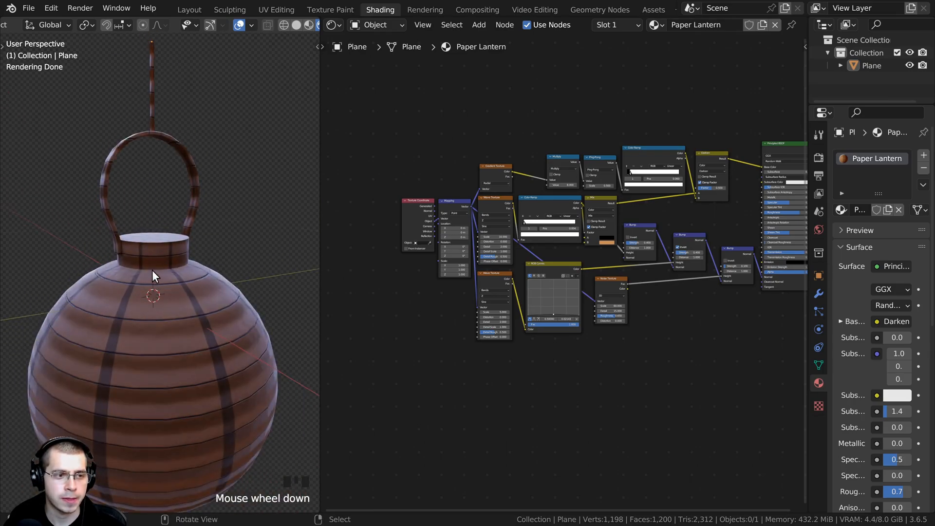
scroll(148, 282, "up", 3)
scroll(152, 297, "down", 5)
middle_click_drag(152, 296, 156, 272, "shift")
In Edit Mode, select only the linked geometry of the lantern's top cap, handle loop, hanging rod and bottom cap.
right_click(160, 263)
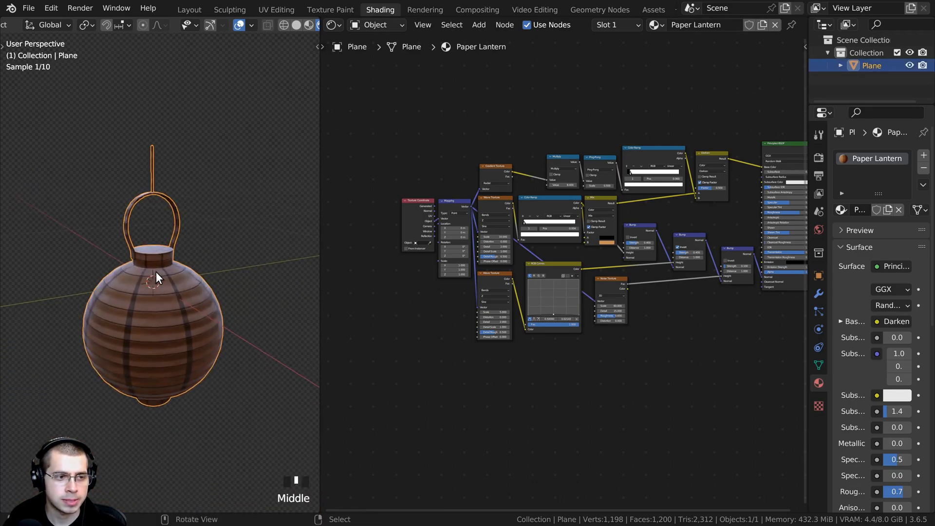
key("Tab")
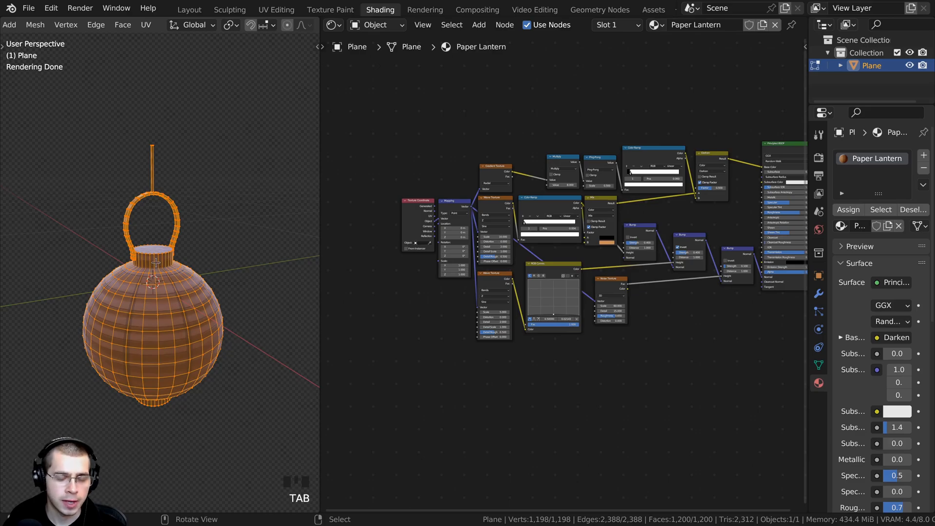
key("alt+a")
scroll(156, 257, "up", 2)
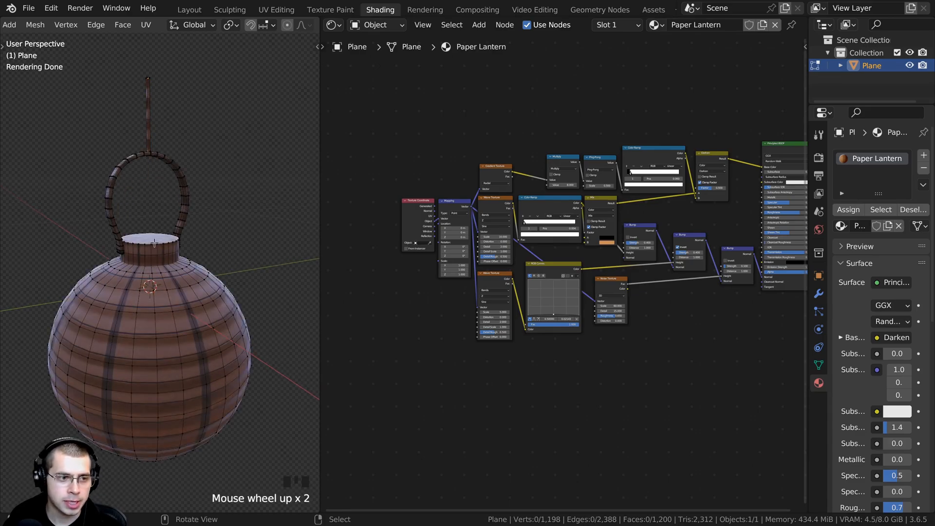
key("l")
key("l")
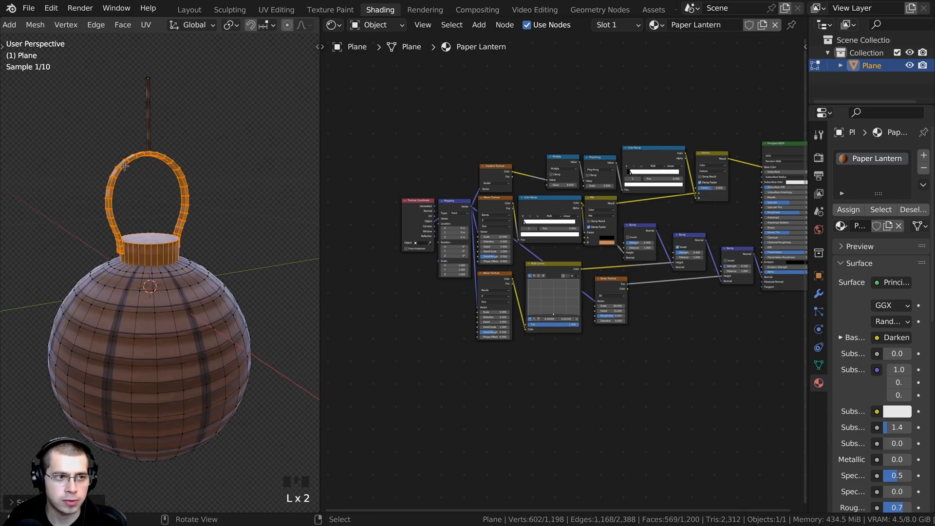
key("l")
middle_click_drag(145, 83, 161, 311)
scroll(154, 389, "up", 2)
key("l")
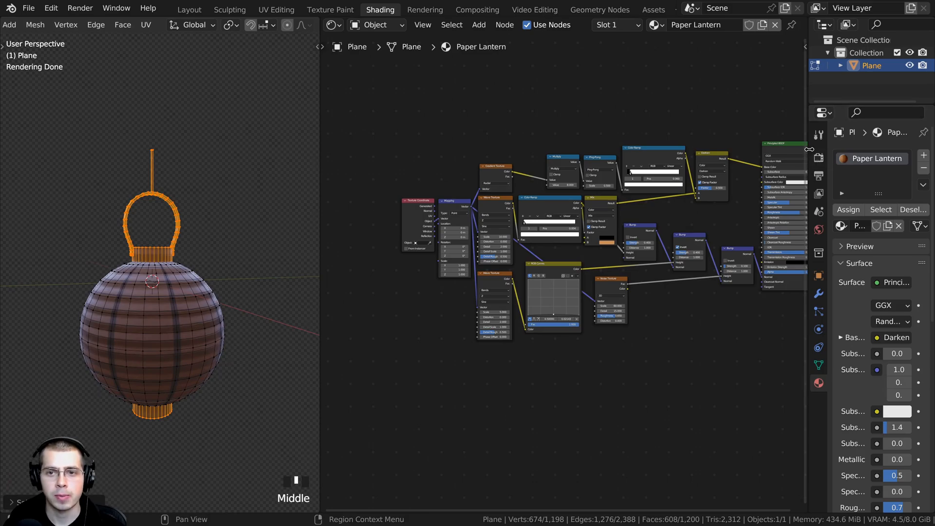
Add a second material slot and fill it with an independent copy of the Paper Lantern material.
left_click_drag(808, 151, 757, 157)
middle_click_drag(196, 306, 193, 326)
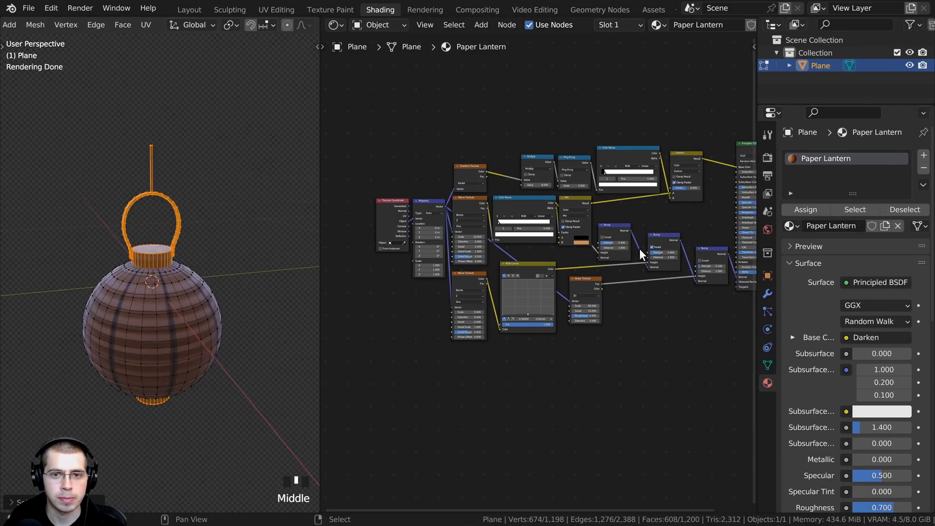
middle_click_drag(641, 255, 589, 280)
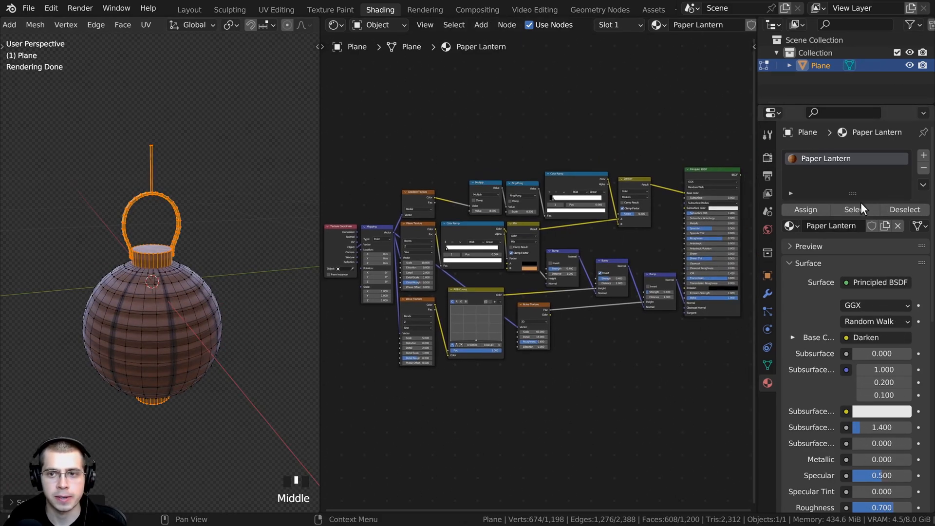
left_click(922, 157)
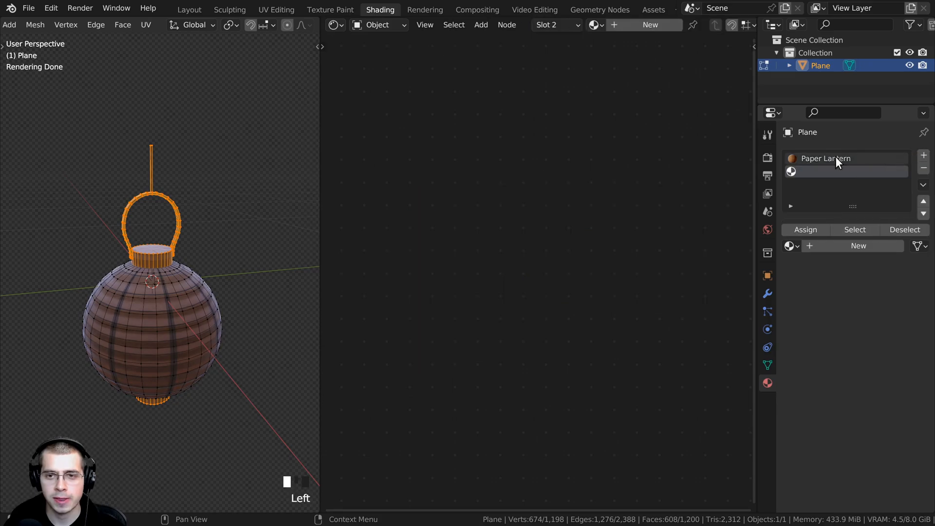
left_click(791, 246)
left_click(659, 265)
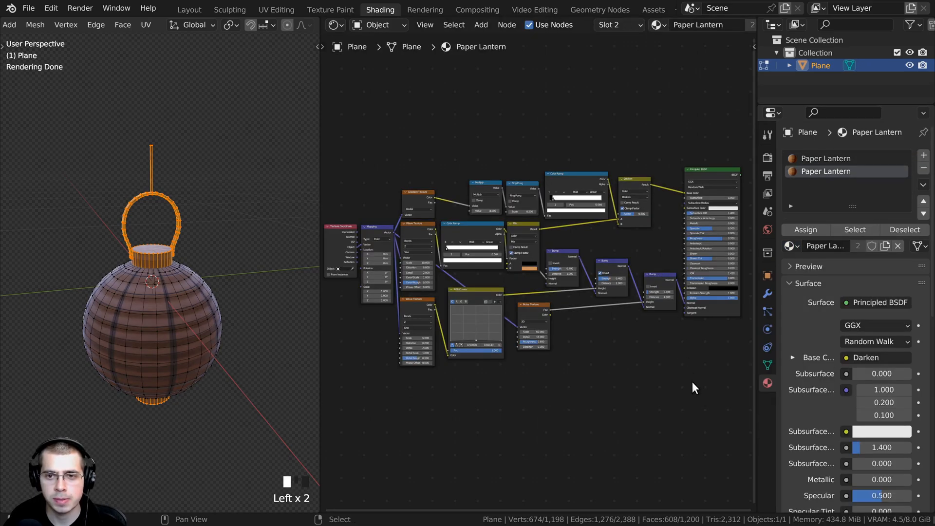
left_click(886, 246)
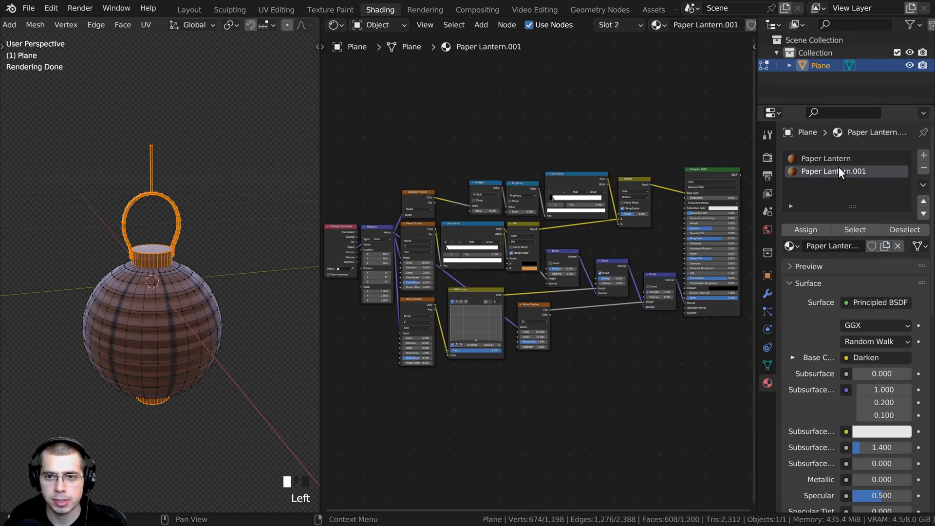
Rename the duplicated material as Lantern handle.
double_click(858, 170)
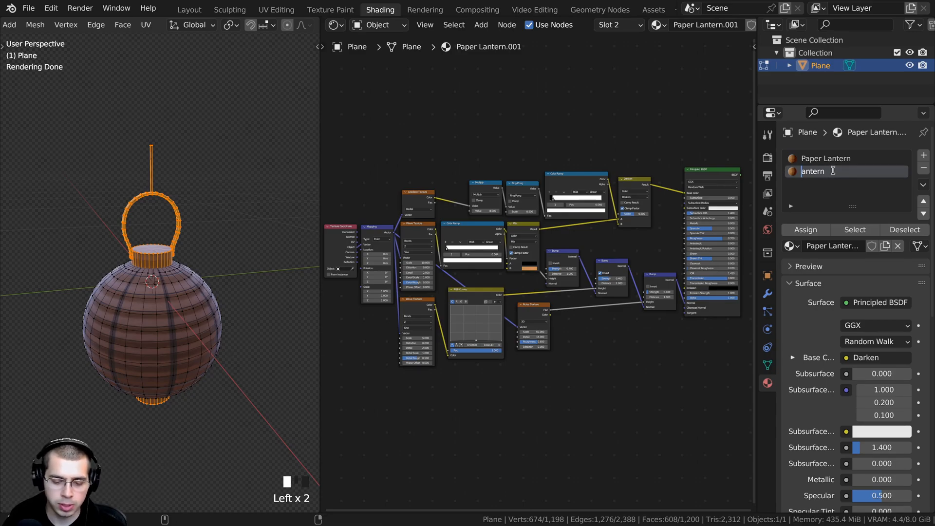
type("L")
key("End")
type("handle")
key("Return")
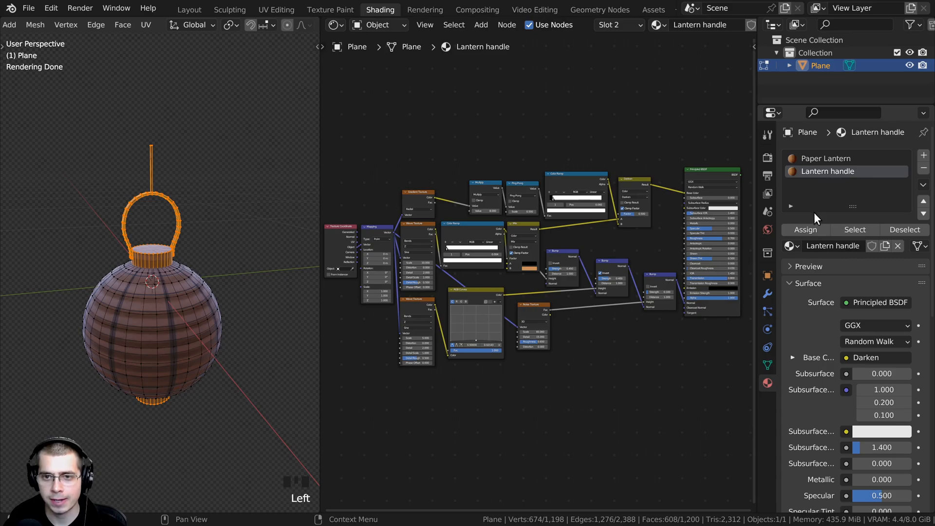
Assign the Lantern handle material to the selected geometry and return to Object Mode.
left_click(806, 230)
scroll(180, 215, "up", 3)
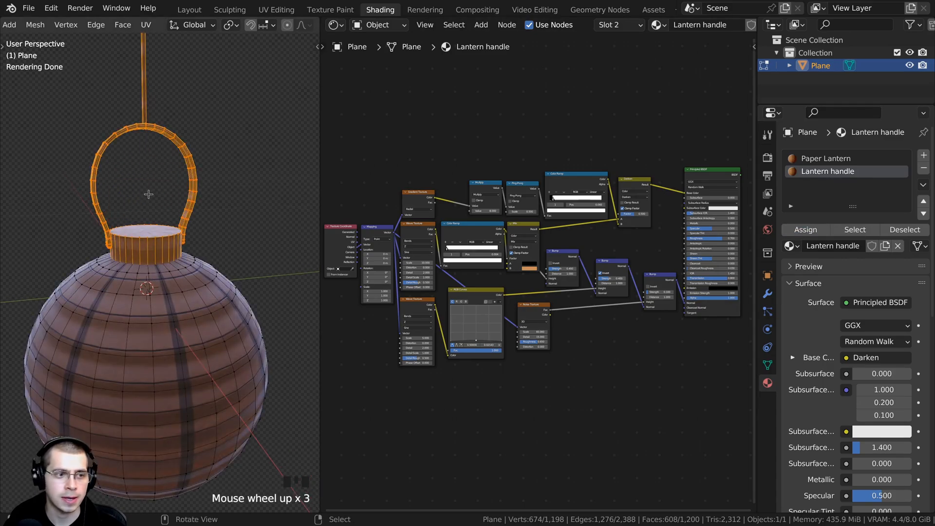
key("Tab")
middle_click_drag(180, 215, 204, 256, "shift")
middle_click_drag(203, 256, 203, 268)
scroll(204, 268, "up", 1)
Delete all the nodes feeding the Principled BSDF in the Lantern handle material.
middle_click_drag(474, 188, 522, 175)
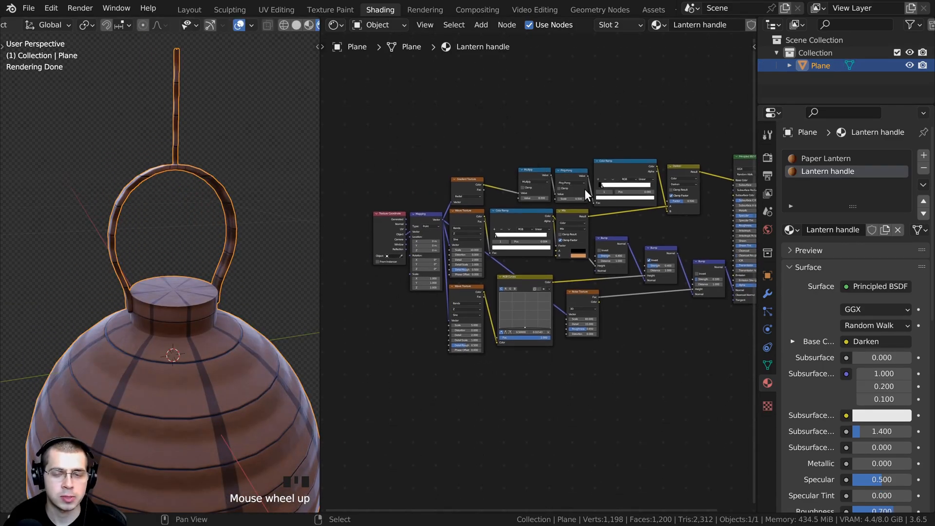
scroll(584, 189, "down", 2)
left_click(381, 98)
left_click_drag(381, 84, 678, 308)
middle_click_drag(679, 308, 504, 281)
key("x")
scroll(504, 282, "up", 1)
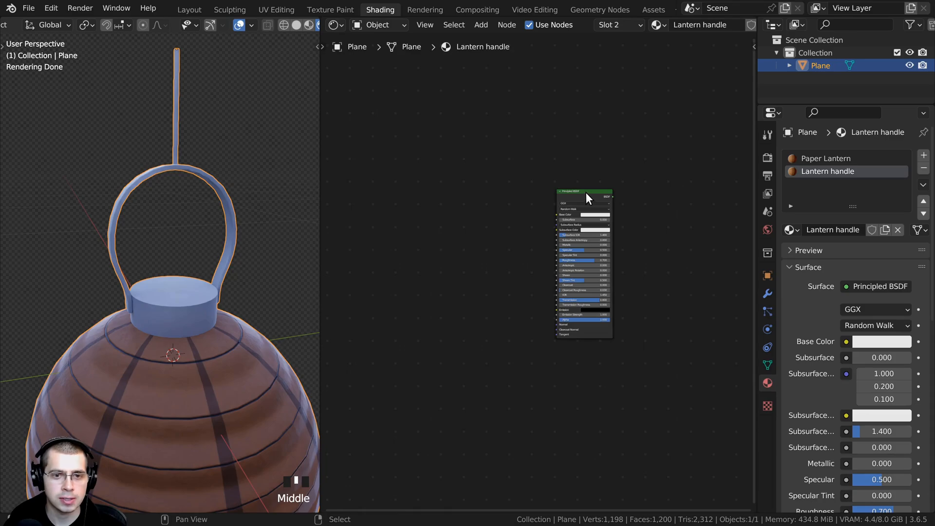
Move the Principled BSDF node clear of the Material Output node.
left_click_drag(586, 192, 544, 190)
middle_click_drag(273, 285, 168, 414)
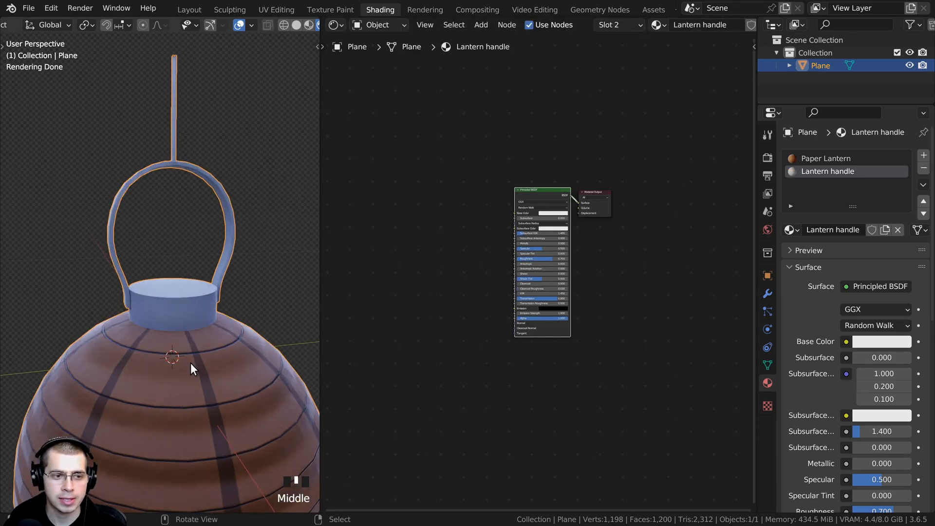
scroll(190, 360, "up", 1)
scroll(535, 293, "up", 1)
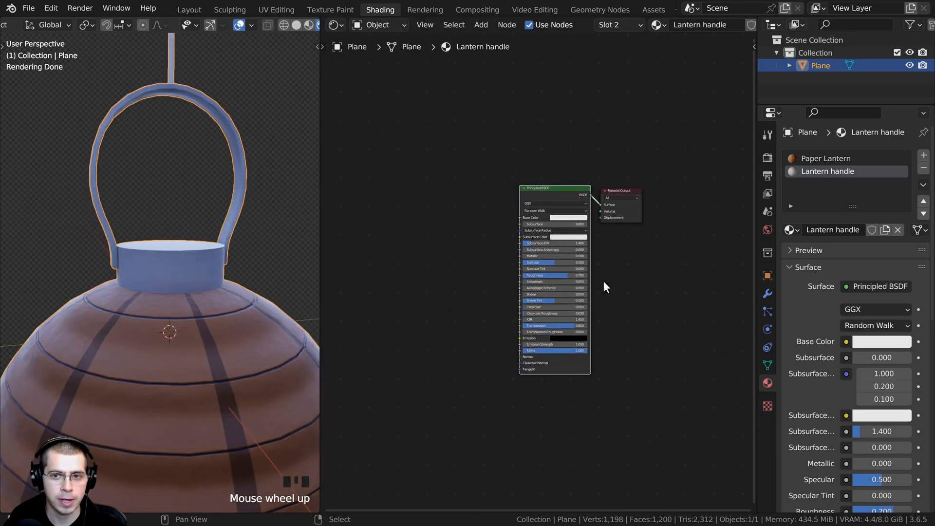
Copy the orange B color of Paper Lantern's Mix node into the handle material's Base Color, and rename that material Lantern Handle.
left_click(828, 159)
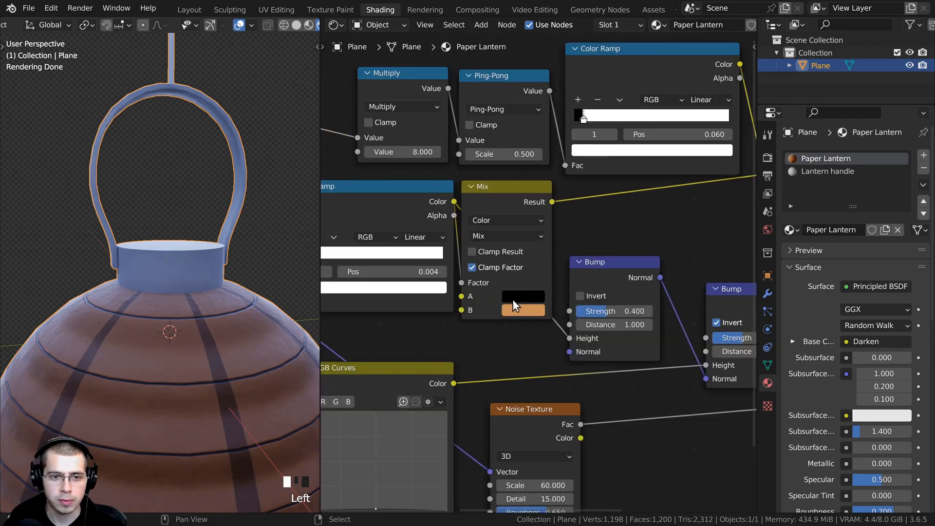
left_click(520, 308)
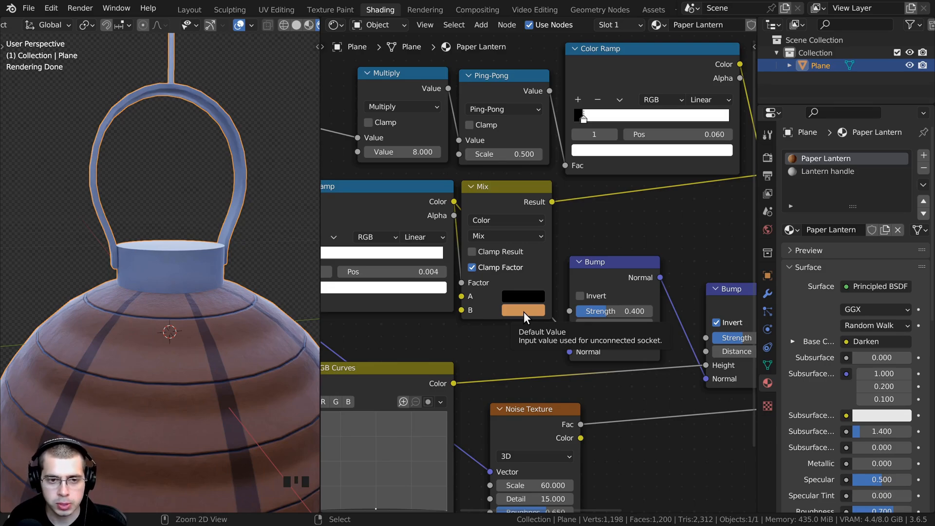
left_click(823, 172)
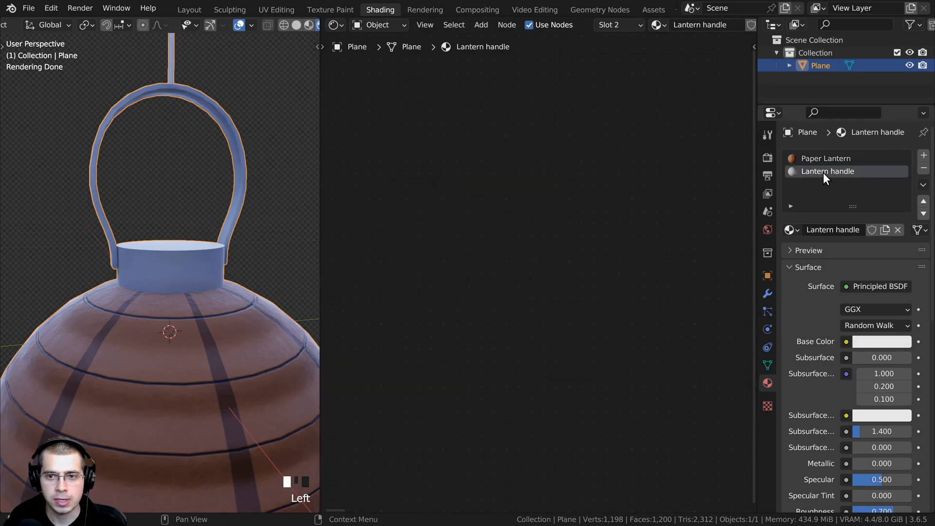
key("Home")
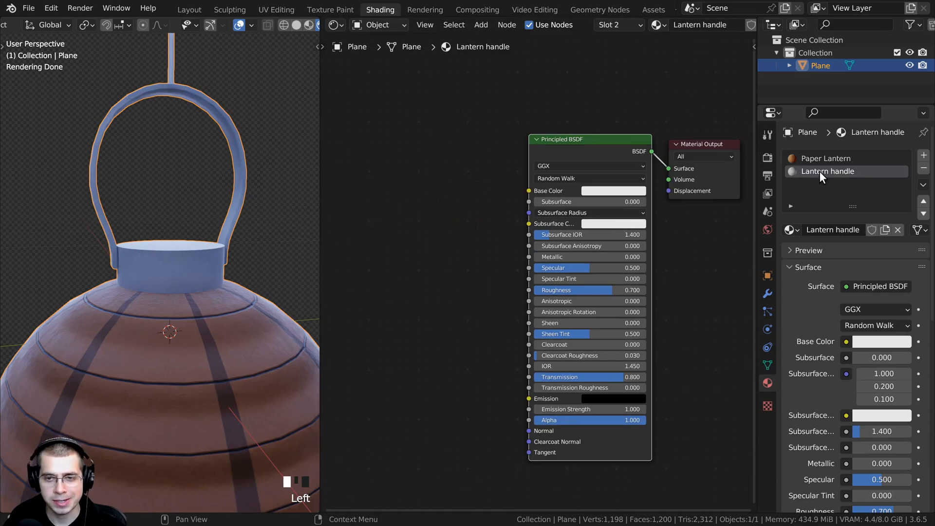
scroll(617, 188, "up", 2)
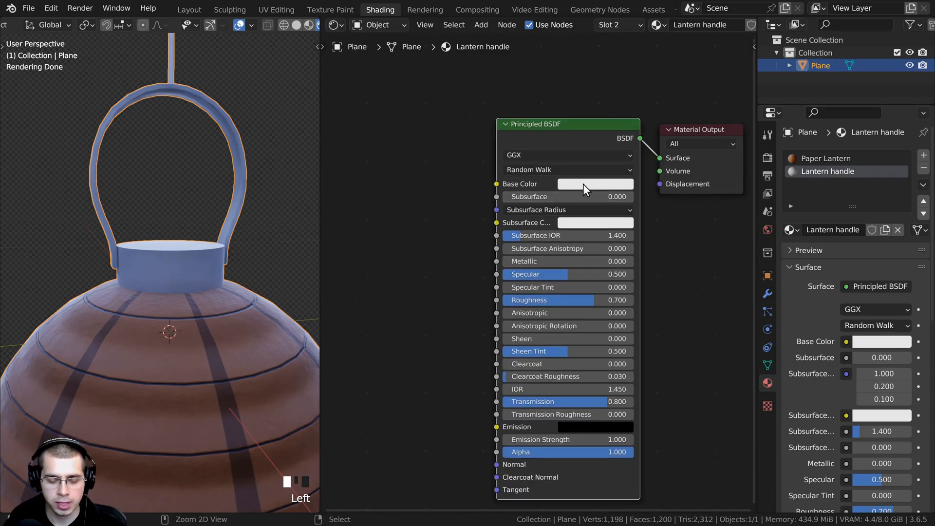
key("ctrl+v")
scroll(234, 253, "down", 2)
middle_click_drag(234, 254, 185, 299)
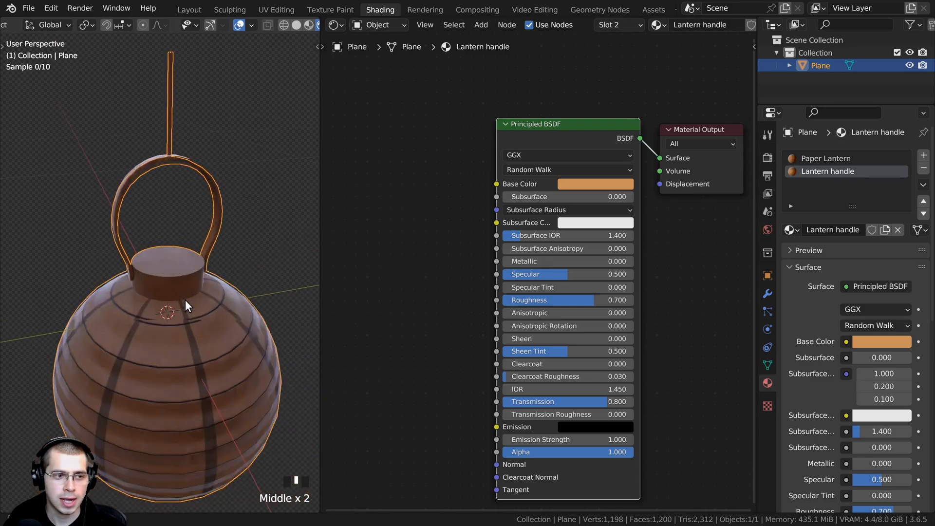
double_click(831, 174)
middle_click_drag(242, 312, 235, 291)
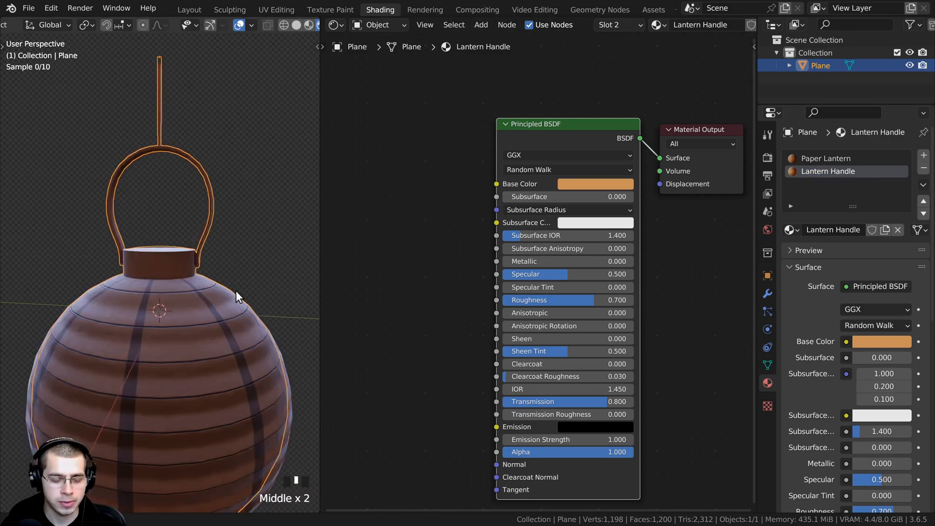
Enter Edit Mode and select only the small sphere inside the lantern.
middle_click_drag(150, 331, 192, 299, "shift")
key("Tab")
scroll(180, 261, "up", 4)
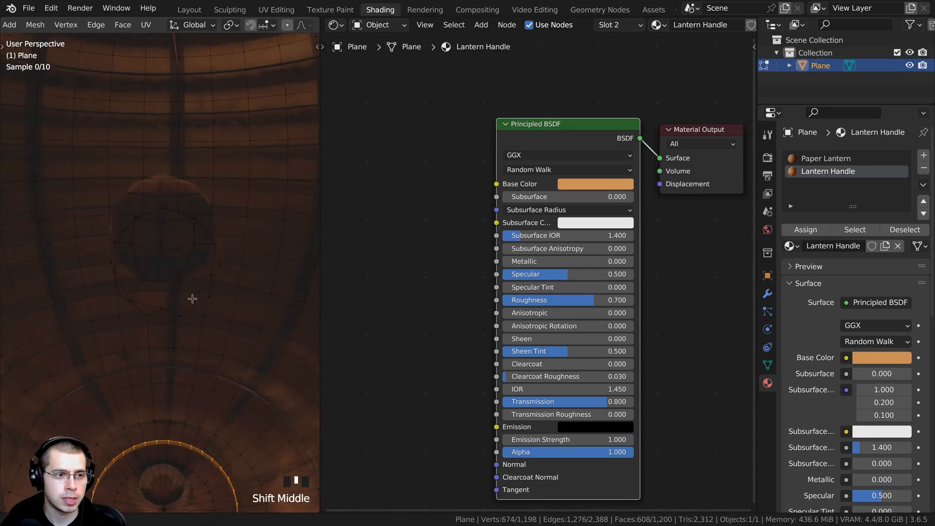
key("a")
key("a")
key("a")
key("a")
key("a")
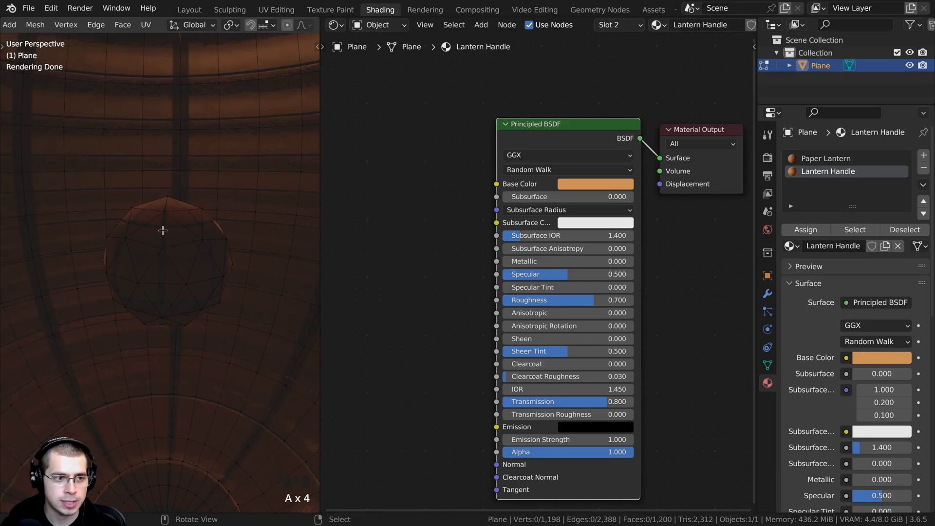
key("l")
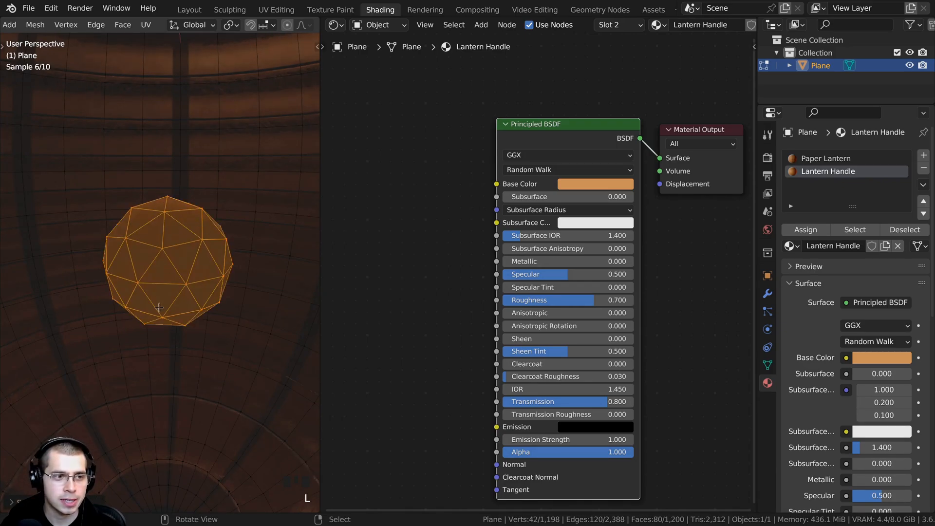
Create a new material in a third slot and name it Light.
left_click(924, 155)
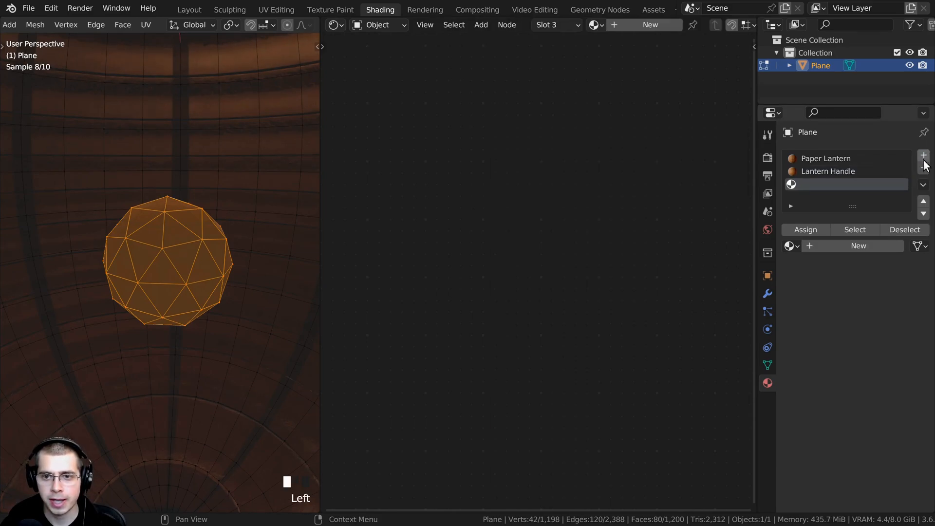
left_click(837, 245)
double_click(817, 186)
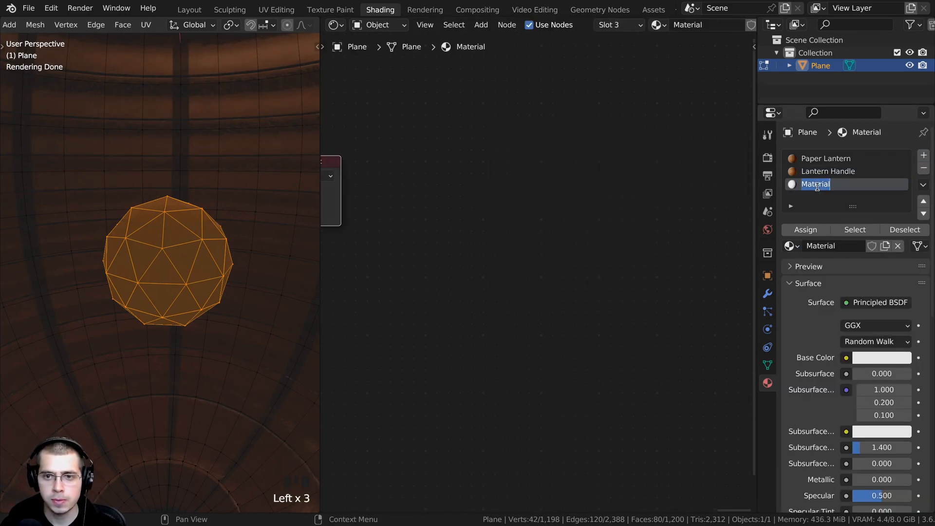
type("Light")
key("Return")
Add an Emission node to the Light material and insert it before the Material Output's Surface input.
scroll(723, 221, "down", 4)
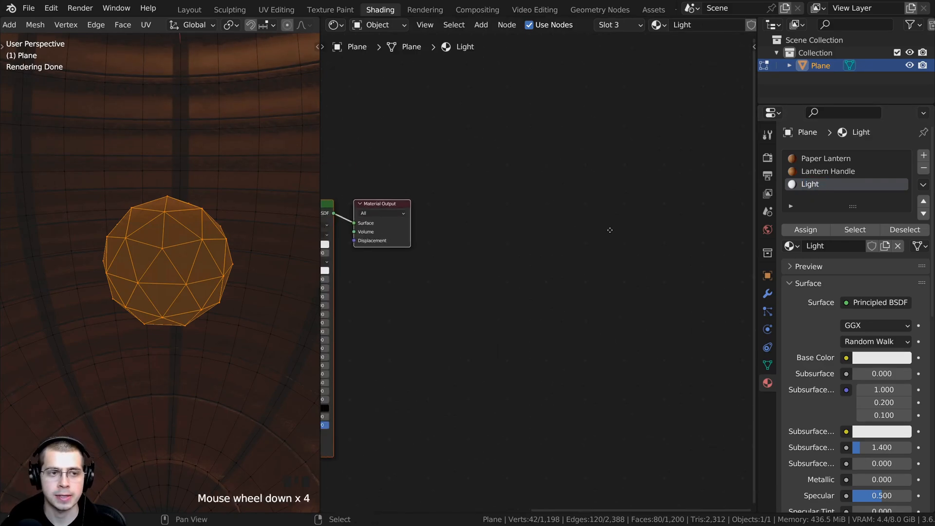
scroll(534, 131, "up", 3)
key("shift+a")
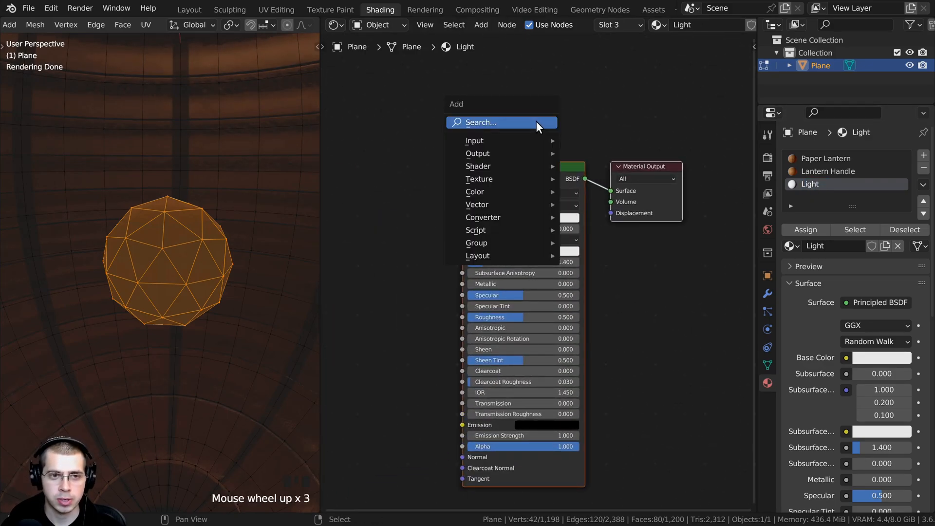
left_click(536, 121)
type("em")
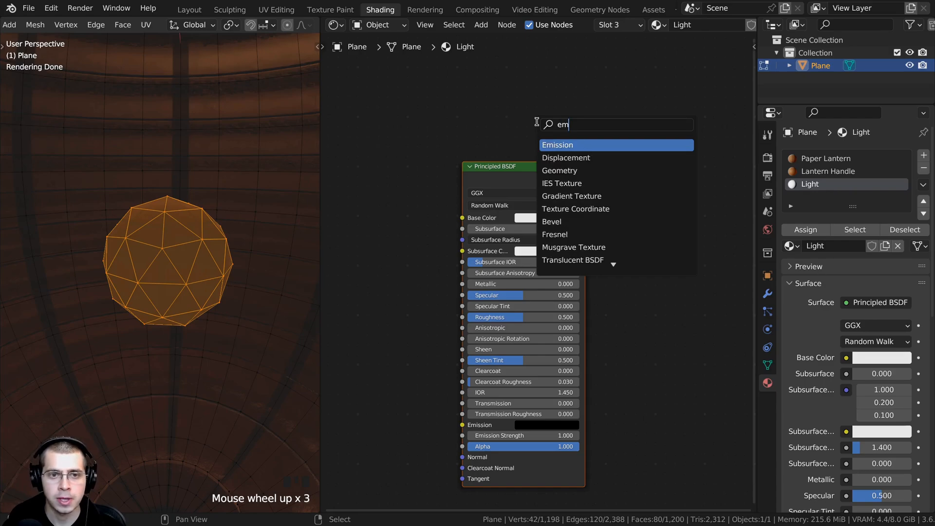
key("Return")
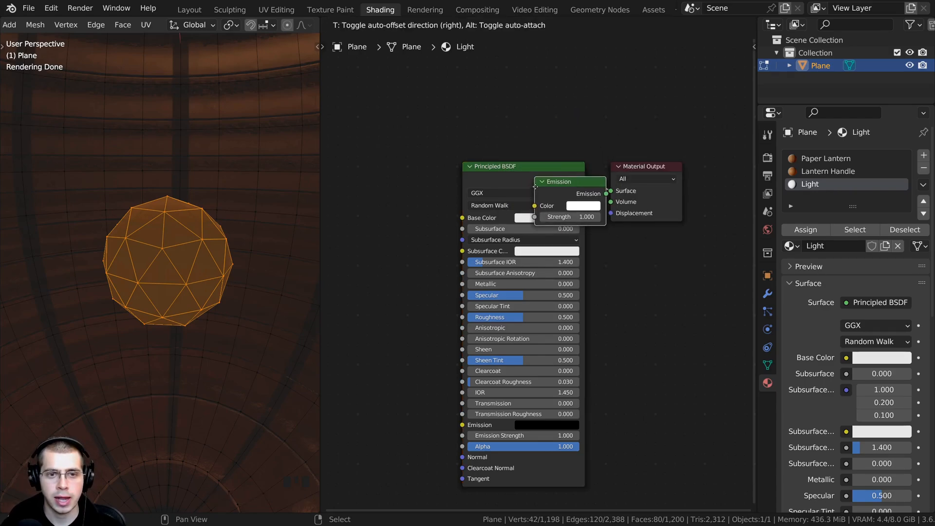
left_click(564, 184)
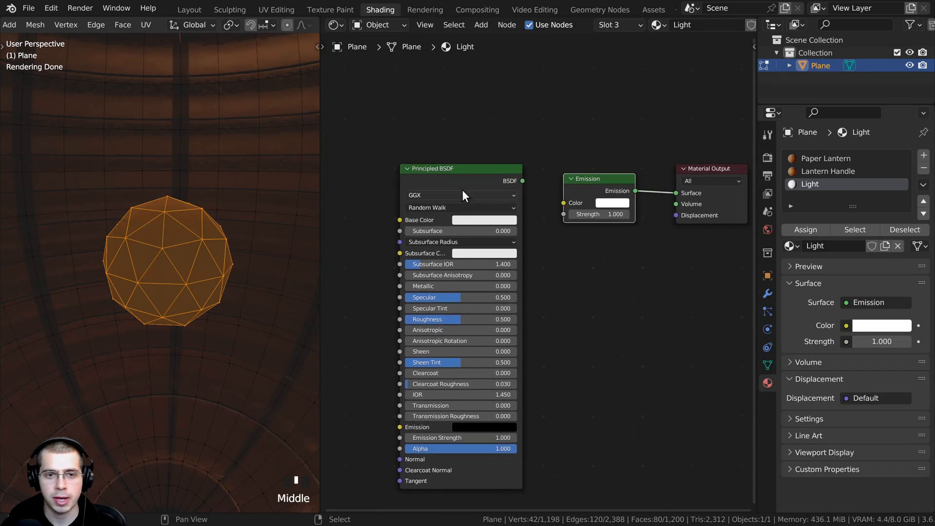
Delete the disconnected Principled BSDF node from the Light material.
left_click(467, 174)
middle_click_drag(482, 169, 419, 183)
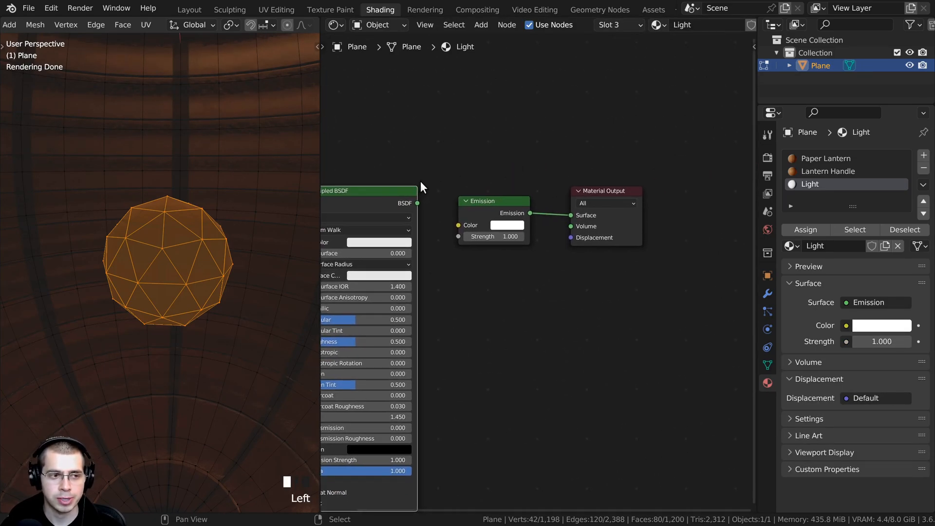
key("x")
scroll(430, 197, "up", 1)
scroll(431, 197, "up", 1)
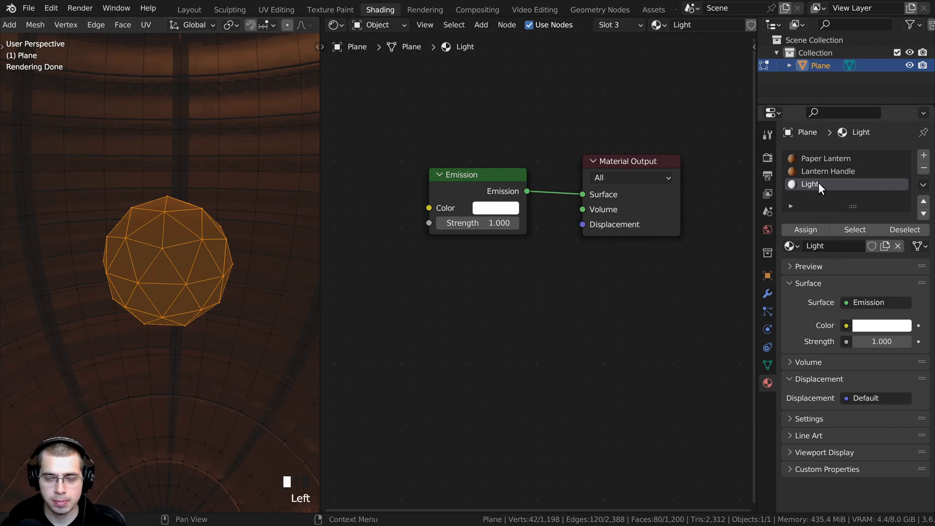
Assign the Light material to the selected inner sphere and return to Object Mode.
left_click(805, 230)
scroll(187, 263, "down", 10)
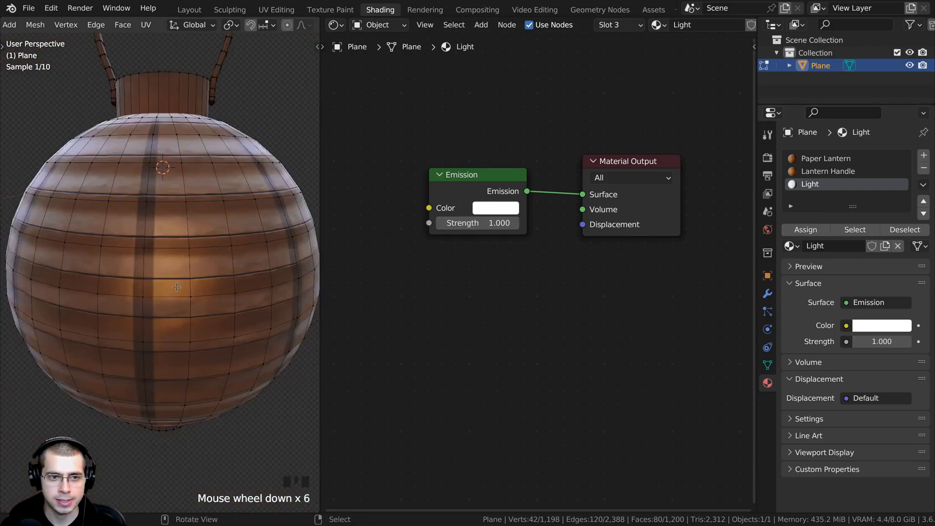
middle_click_drag(185, 266, 171, 277)
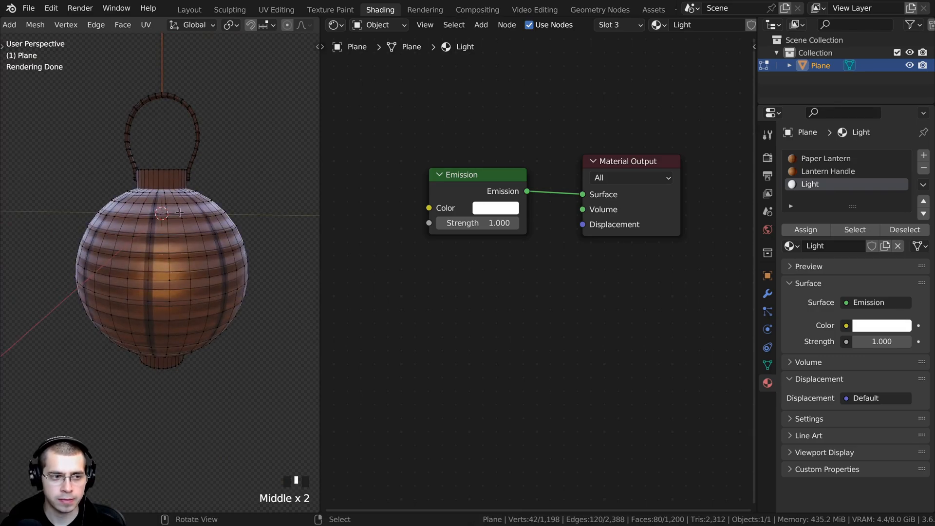
key("Tab")
Set the Emission node's strength to 200 in the Light material.
middle_click(466, 250)
mouse_move(479, 222)
left_mouse_down()
mouse_move(516, 223)
mouse_move(479, 222)
left_mouse_up()
scroll(138, 292, "down", 3)
middle_click_drag(139, 293, 188, 279)
scroll(192, 252, "up", 2)
scroll(463, 279, "up", 1)
left_click_drag(458, 181, 466, 180)
left_click(471, 216)
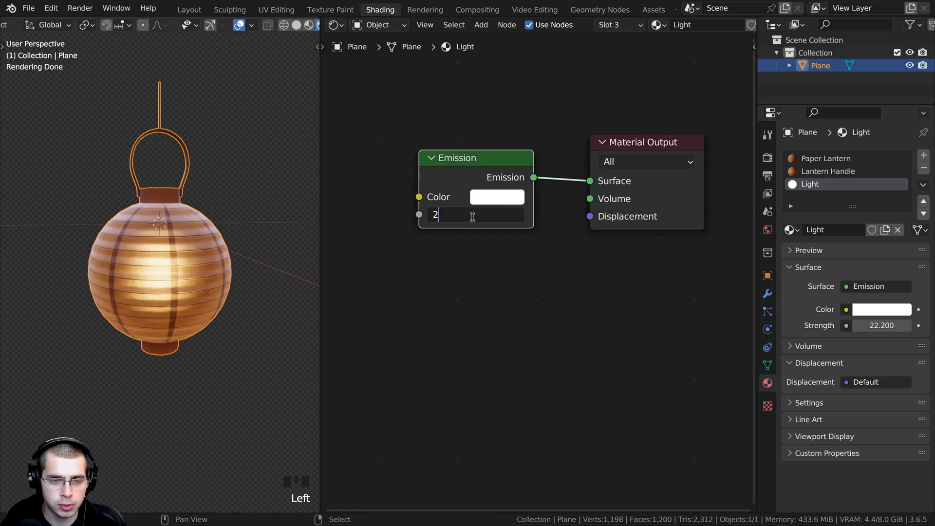
key("Return")
key("a")
left_click_drag(513, 174, 518, 175)
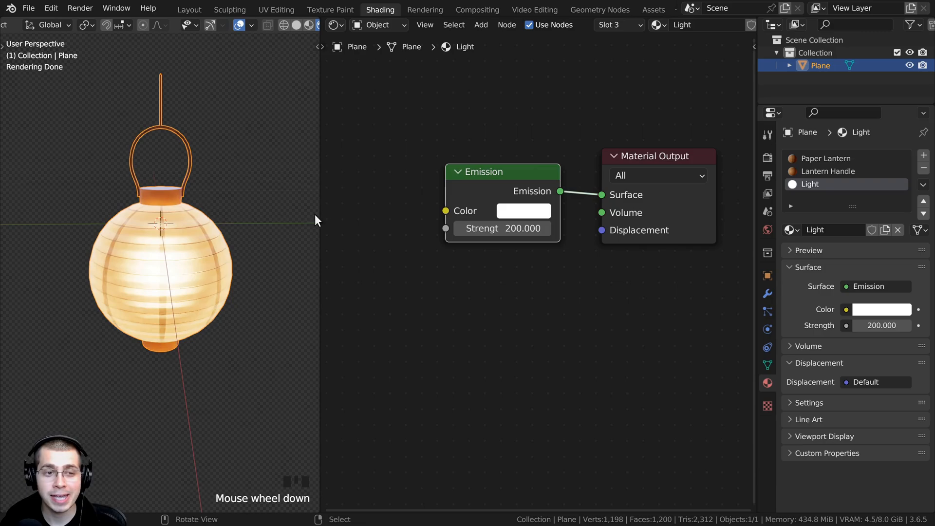
middle_click_drag(429, 200, 436, 214)
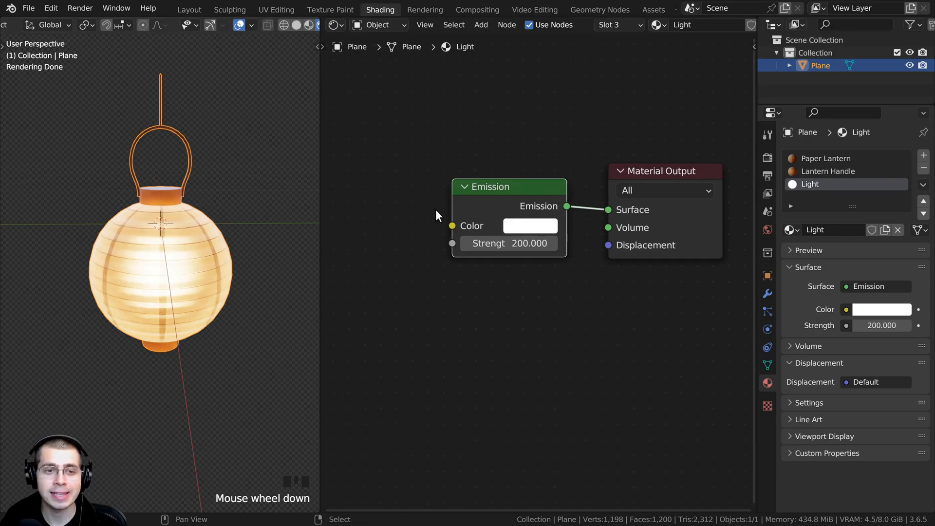
Add an Object Info node and connect its Random output to the Emission node's Color input.
left_click(463, 197)
scroll(446, 181, "down", 1)
middle_click_drag(406, 172, 528, 177)
key("shift+a")
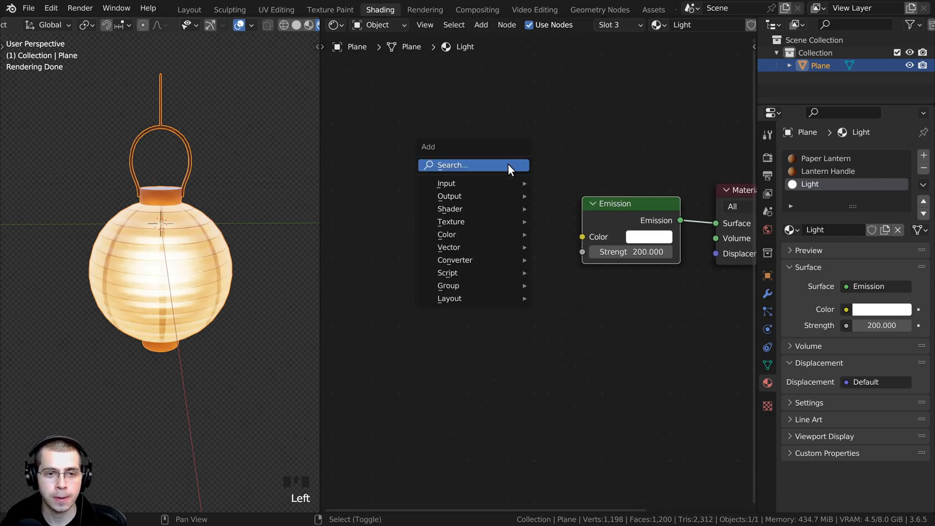
left_click(508, 166)
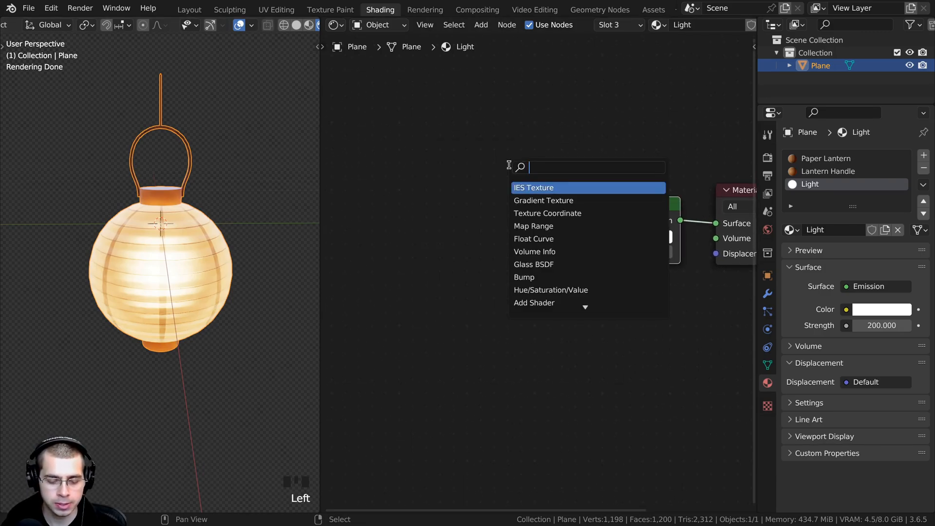
type("obj")
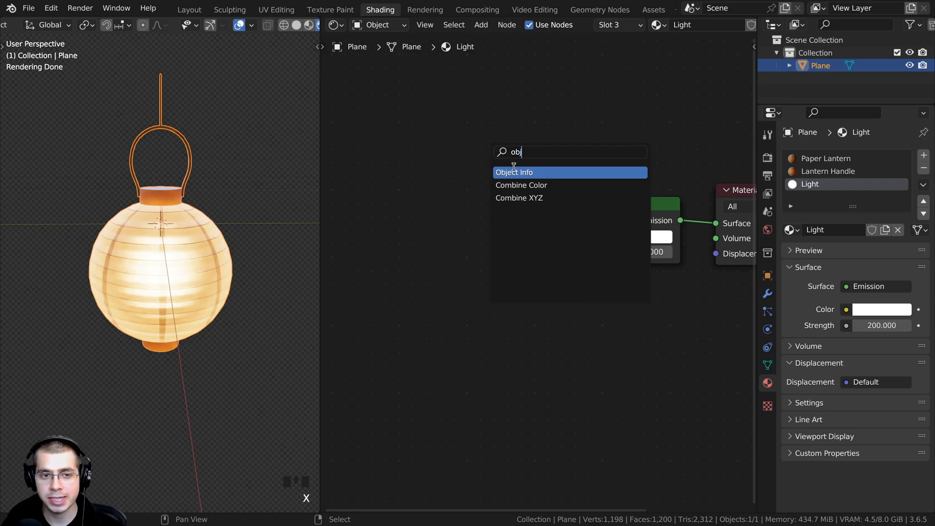
left_click(514, 172)
left_click(423, 223)
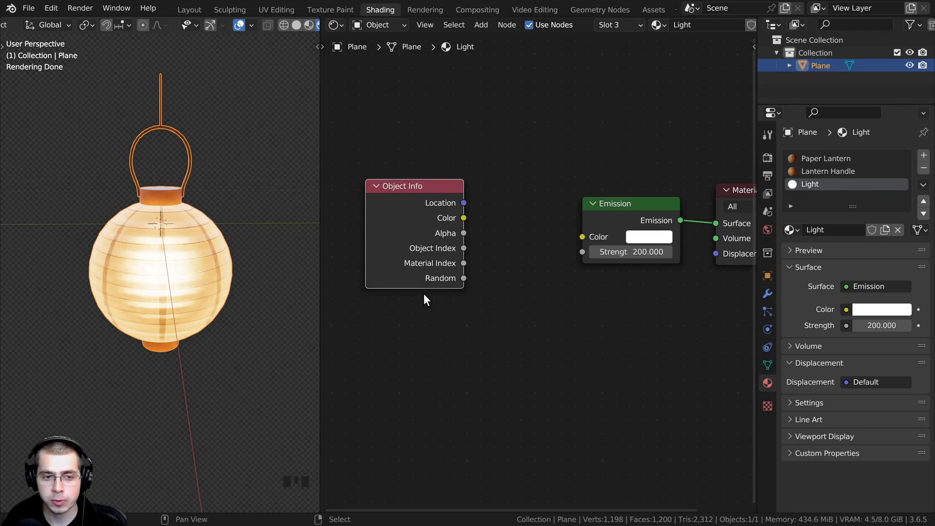
scroll(396, 263, "up", 2)
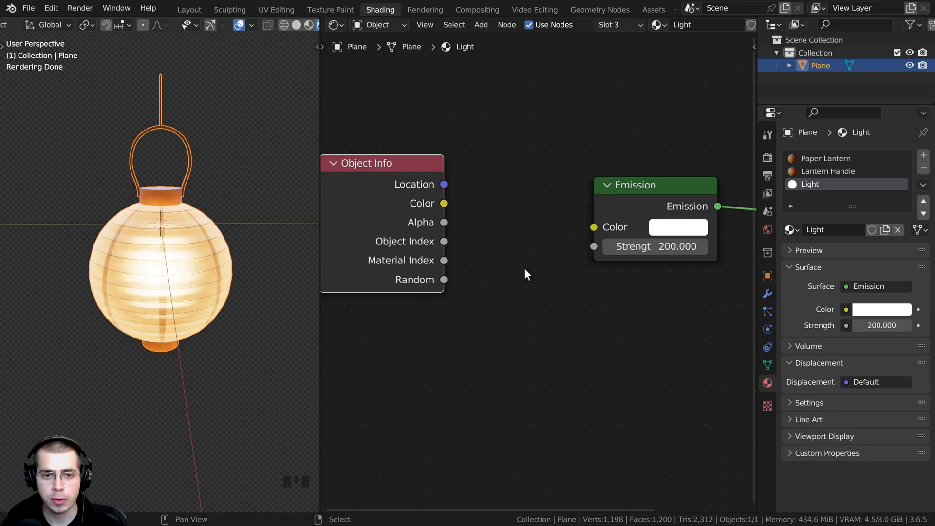
mouse_move(444, 279)
left_mouse_down()
mouse_move(536, 290)
mouse_move(595, 229)
left_mouse_up()
Duplicate the lantern four times, spreading the copies out to compare their random brightness.
scroll(149, 232, "down", 4)
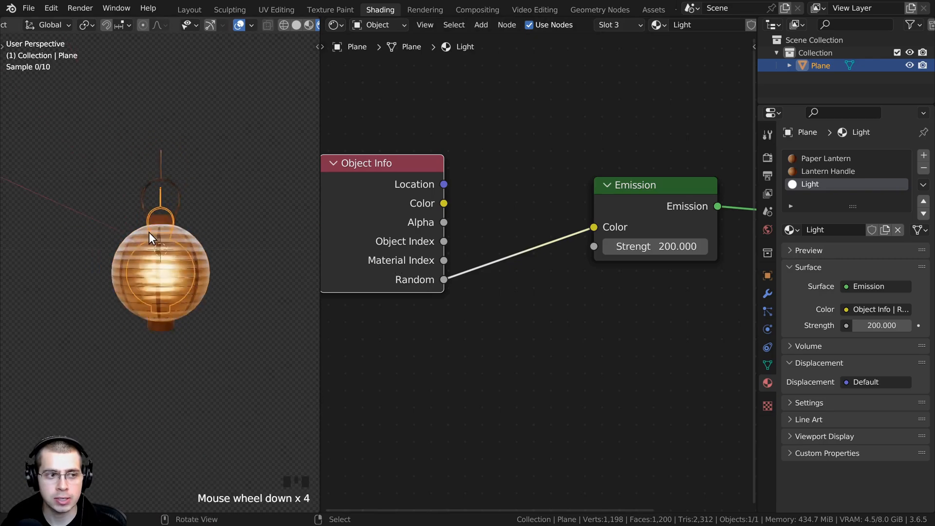
key("shift+d")
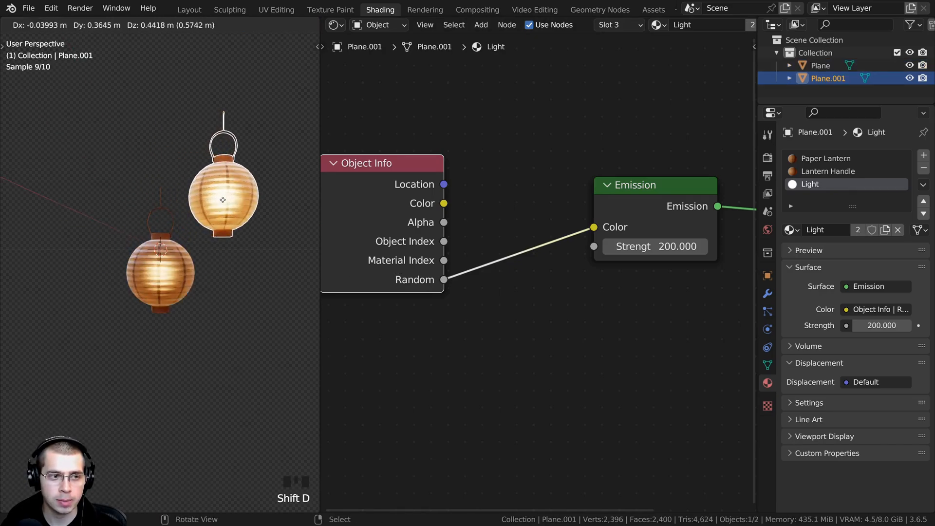
middle_click(201, 220)
key("shift+d")
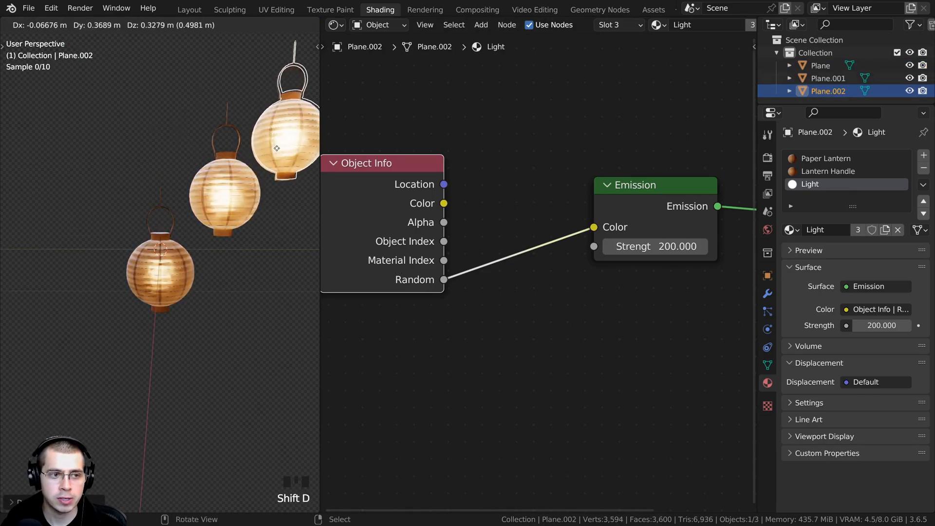
left_click(265, 160)
right_click(162, 273)
left_click(203, 208)
key("shift+d")
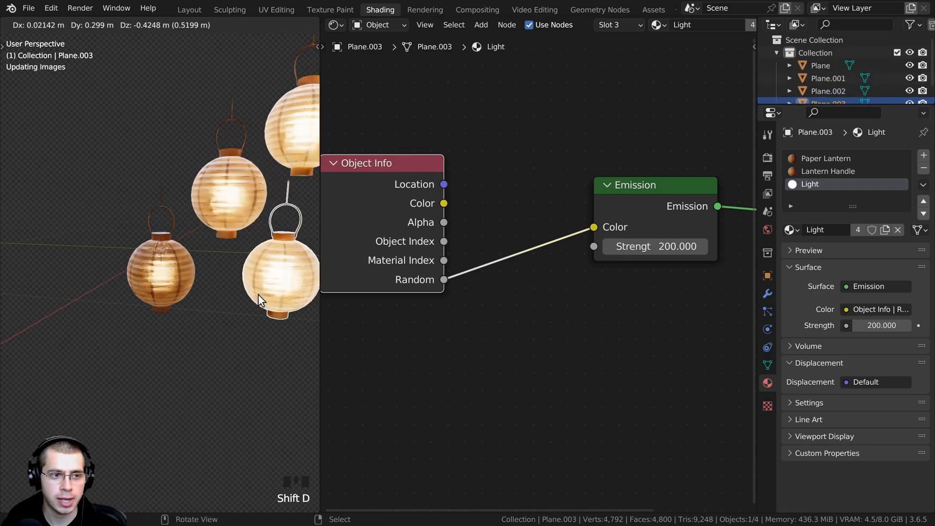
left_click(258, 294)
middle_click_drag(258, 294, 181, 238, "shift")
key("shift+d")
left_click(284, 194)
scroll(280, 197, "down", 3)
middle_click_drag(258, 209, 231, 220)
Delete the four lantern copies and reselect the original lantern.
right_click(178, 256)
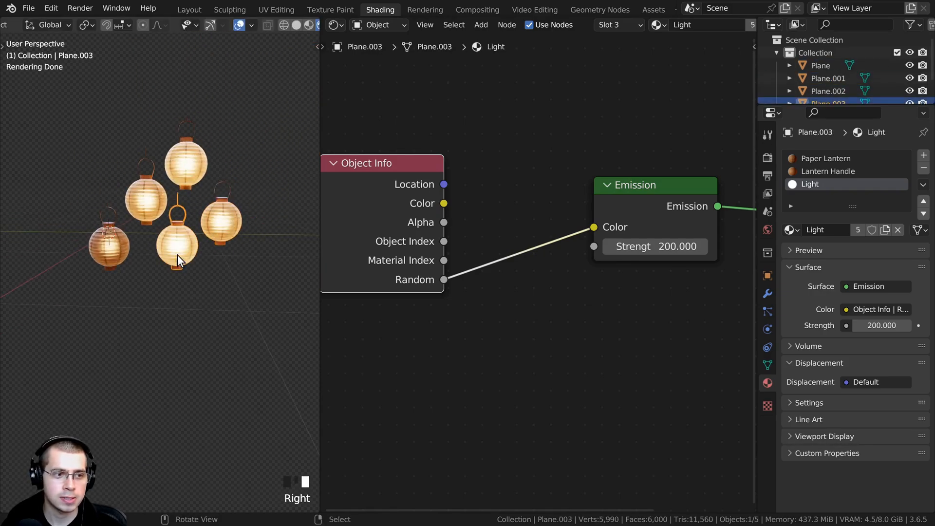
scroll(168, 219, "up", 3)
right_click(148, 144, "shift")
right_click(201, 101, "shift")
right_click(250, 187, "shift")
middle_click_drag(127, 160, 209, 190, "shift")
key("x")
left_click(208, 191)
scroll(175, 268, "up", 5)
middle_click_drag(165, 264, 178, 222, "shift")
right_click(172, 266)
middle_click_drag(168, 188, 180, 249, "shift")
right_click(180, 249)
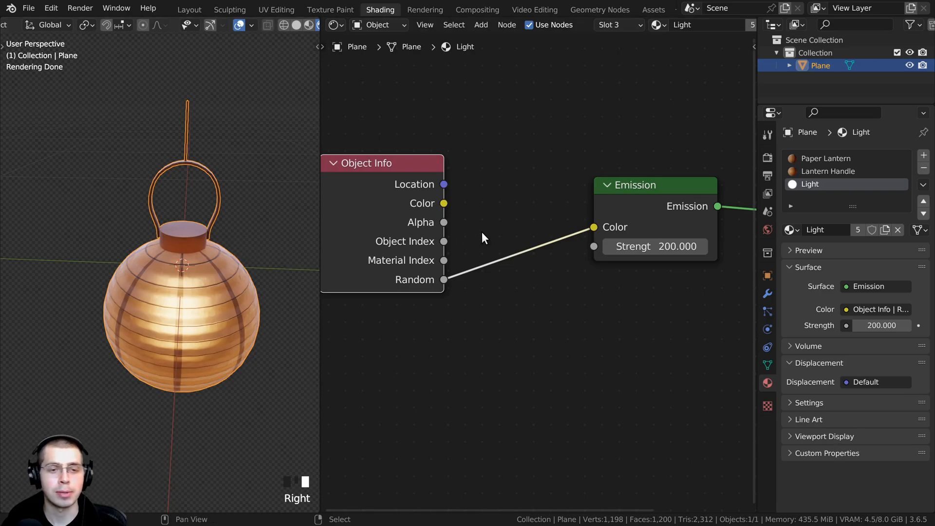
Insert a Mix Color node between the Object Info and Emission nodes.
scroll(481, 232, "down", 1)
middle_click_drag(479, 224, 478, 233)
scroll(536, 205, "up", 1)
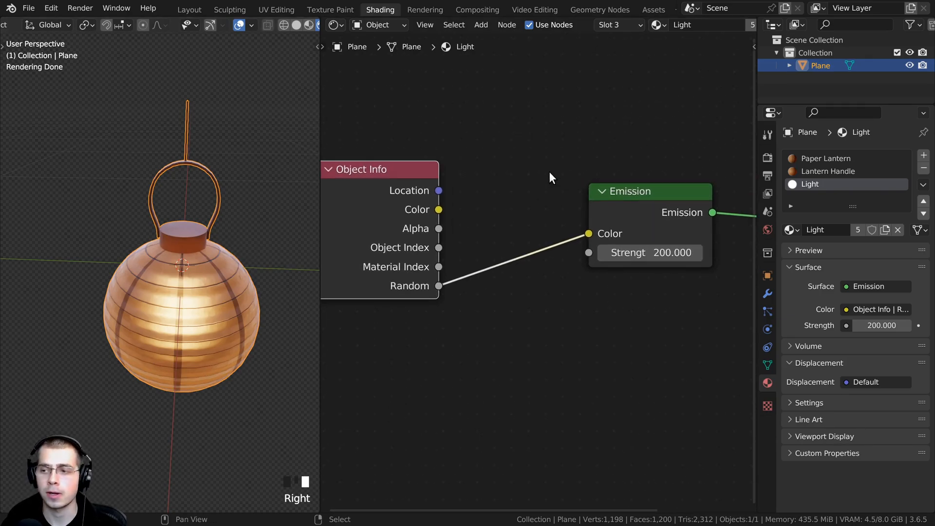
key("shift+a")
left_click(529, 148)
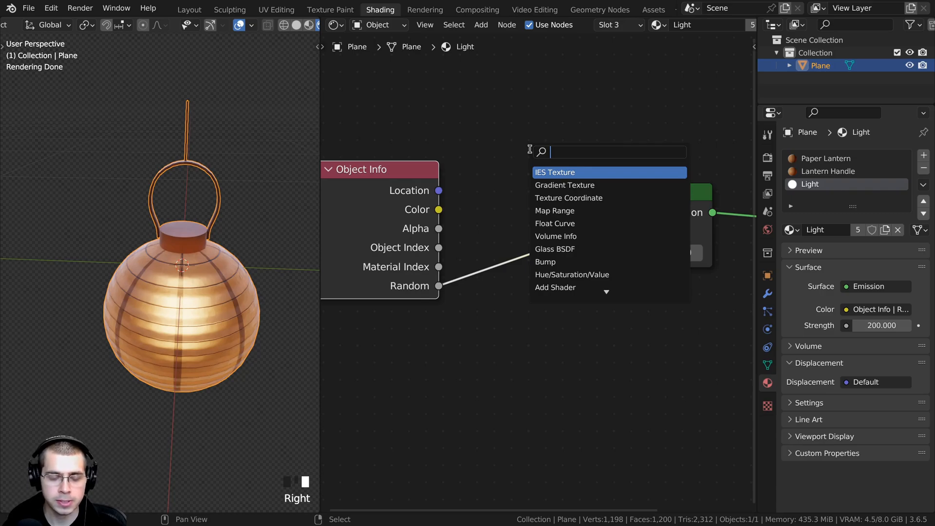
type("mix c")
key("Return")
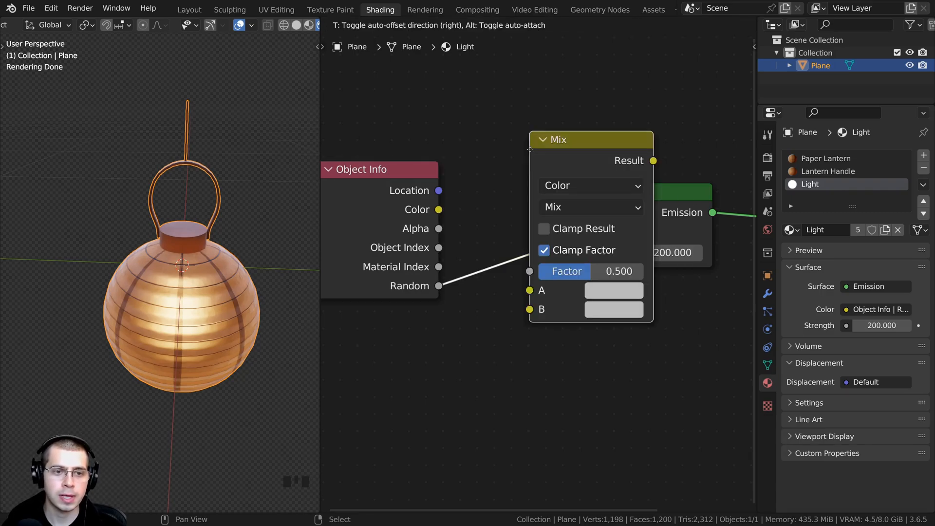
left_click(451, 182)
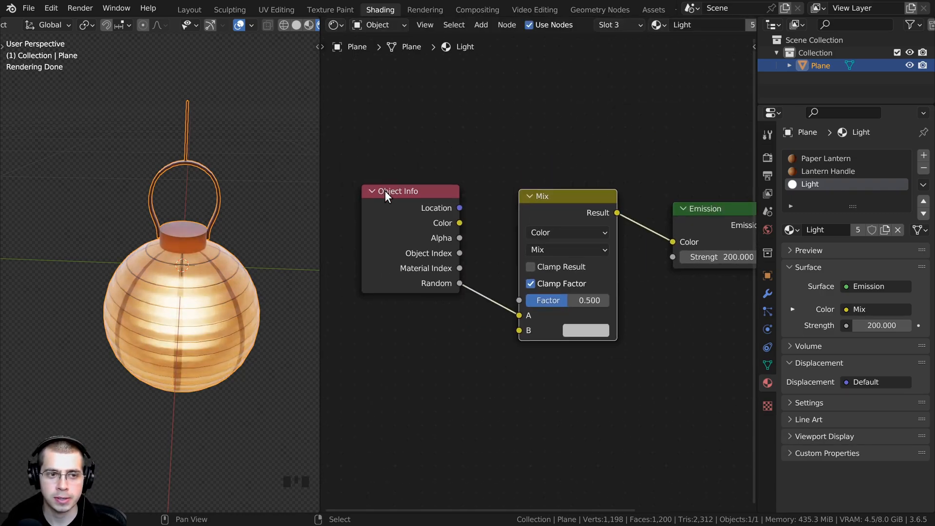
Space out the nodes and connect Object Info's Random output to the Mix node's Factor input instead of A.
left_click(387, 193)
scroll(467, 214, "down", 1)
left_click(645, 214)
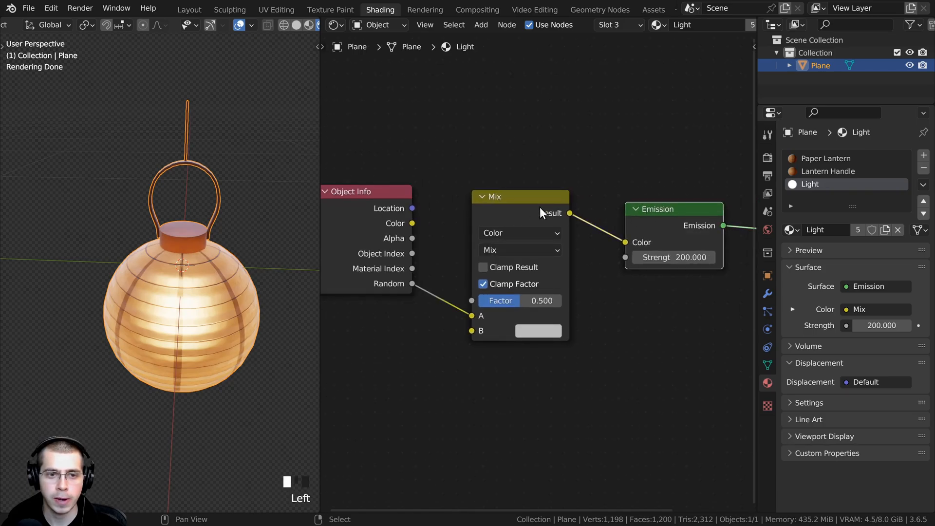
left_click_drag(539, 207, 572, 189)
middle_click_drag(457, 262, 498, 239)
left_click_drag(544, 275, 540, 260)
scroll(541, 265, "up", 1)
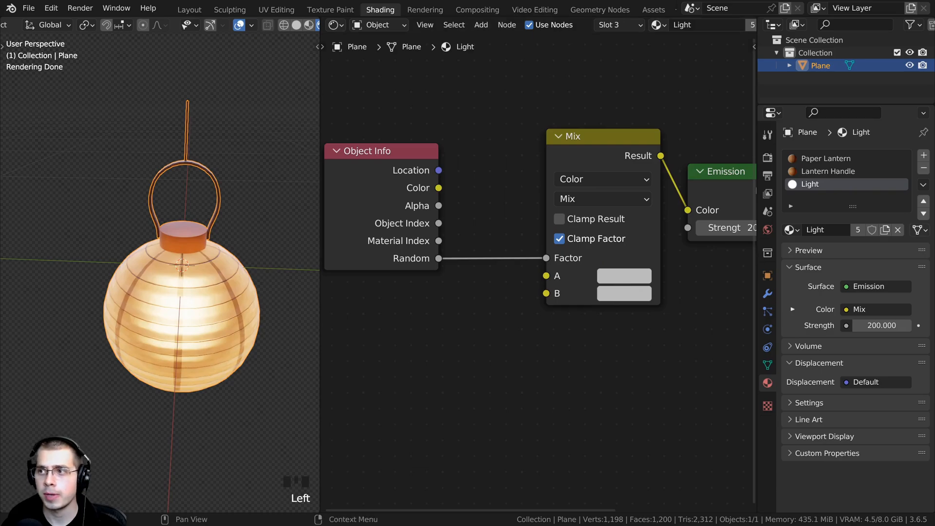
Set the Mix node's color A to the pale warm yellow E5C285.
scroll(540, 265, "up", 2)
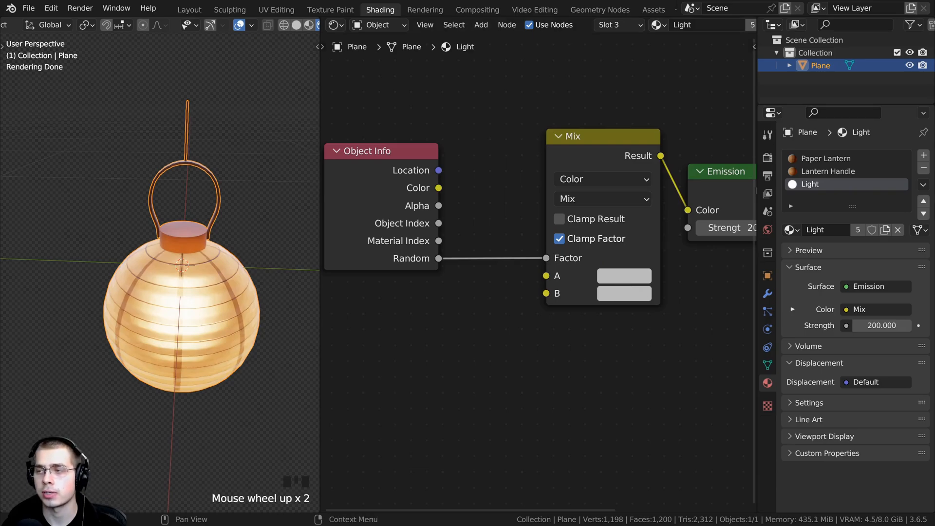
left_click(611, 274)
mouse_move(723, 75)
left_mouse_down()
mouse_move(725, 167)
mouse_move(733, 48)
left_mouse_up()
left_click_drag(656, 113, 649, 122)
key("ctrl+v")
Set the Mix node's color B to a bright saturated orange and check the hex values of both colors.
left_click(616, 293)
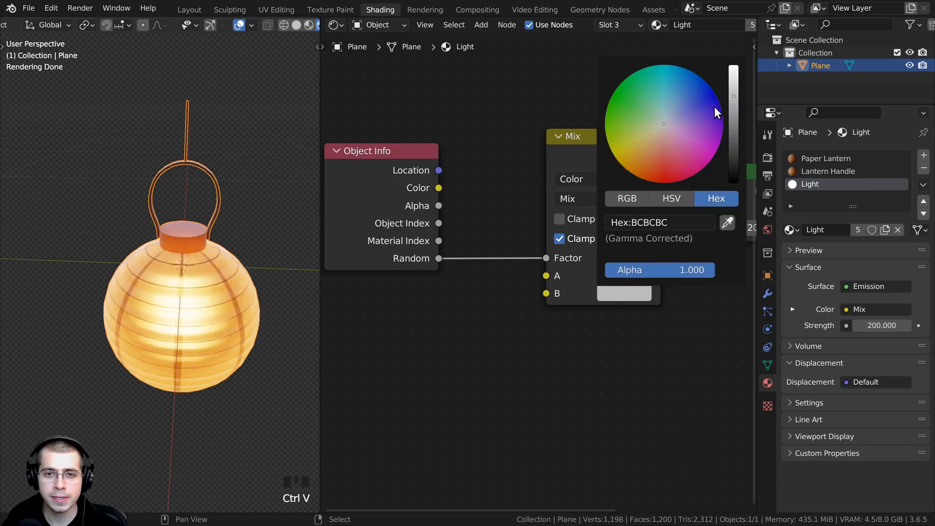
left_click_drag(732, 97, 733, 63)
left_click_drag(641, 134, 643, 172)
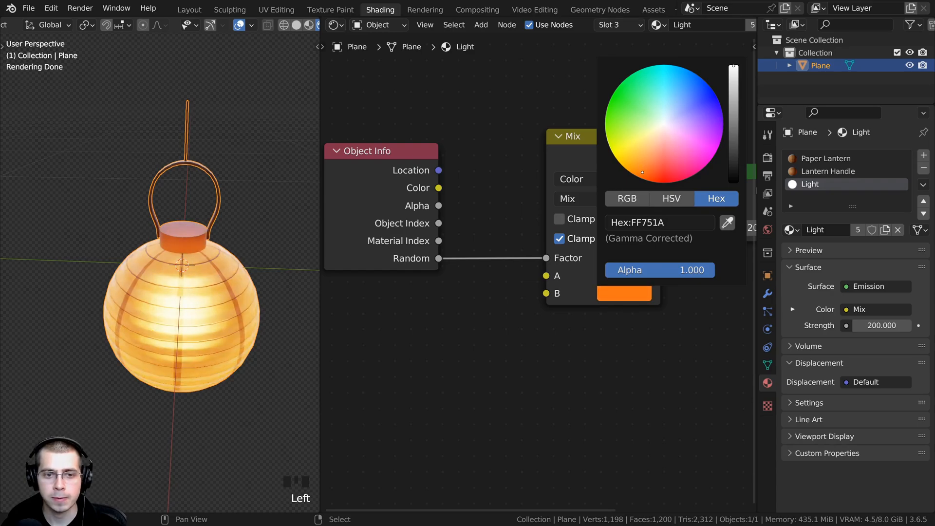
middle_click_drag(622, 316, 606, 316)
key("ctrl+v")
scroll(608, 298, "up", 2)
middle_click_drag(553, 305, 526, 311)
scroll(560, 289, "down", 2)
left_click(606, 287)
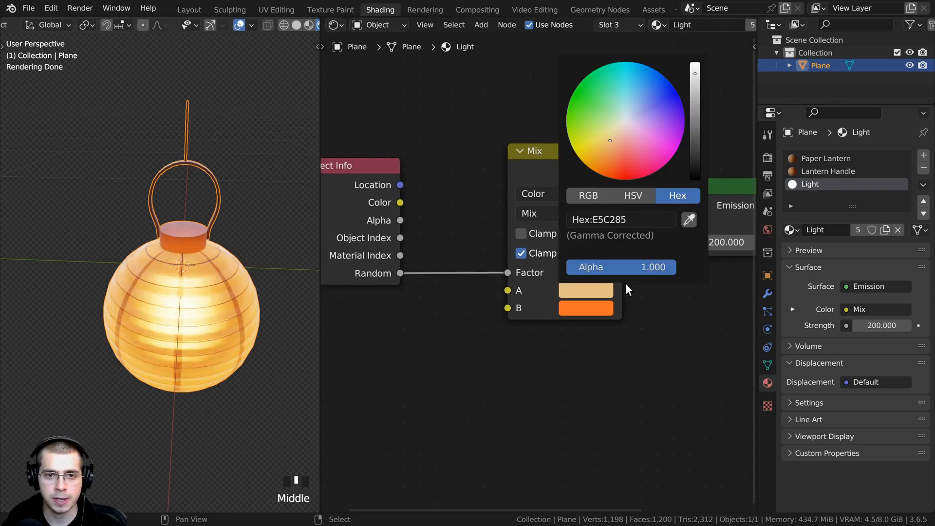
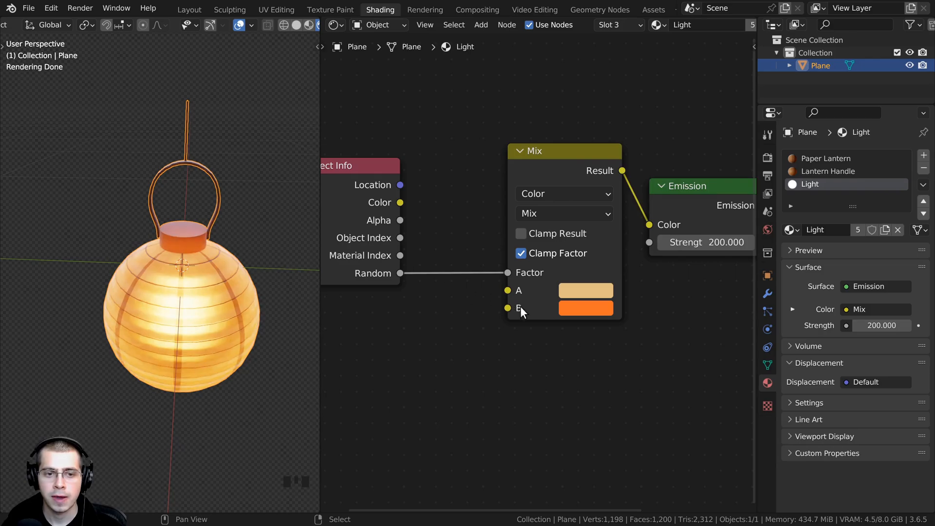
left_click(584, 309)
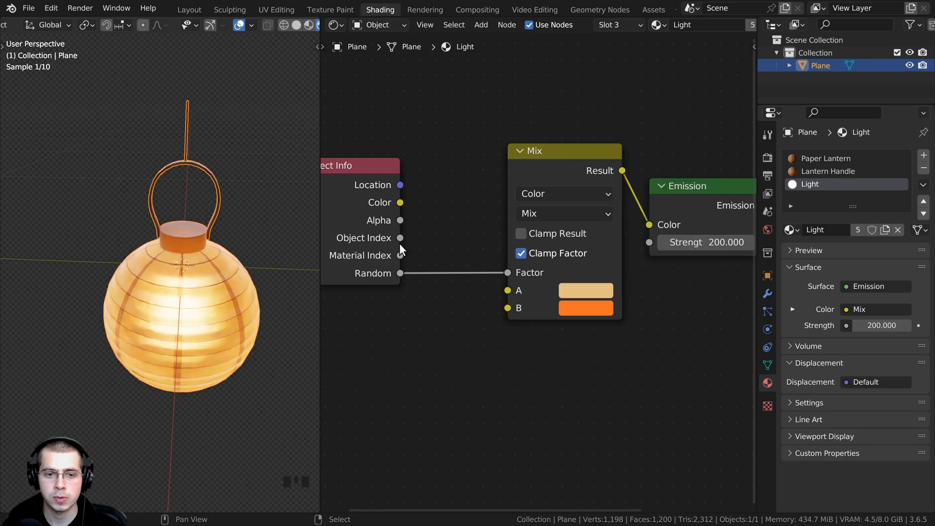
Insert a Color Ramp node between Object Info's Random output and the Mix node's Factor input.
middle_click_drag(218, 235, 253, 244)
scroll(524, 273, "up", 3)
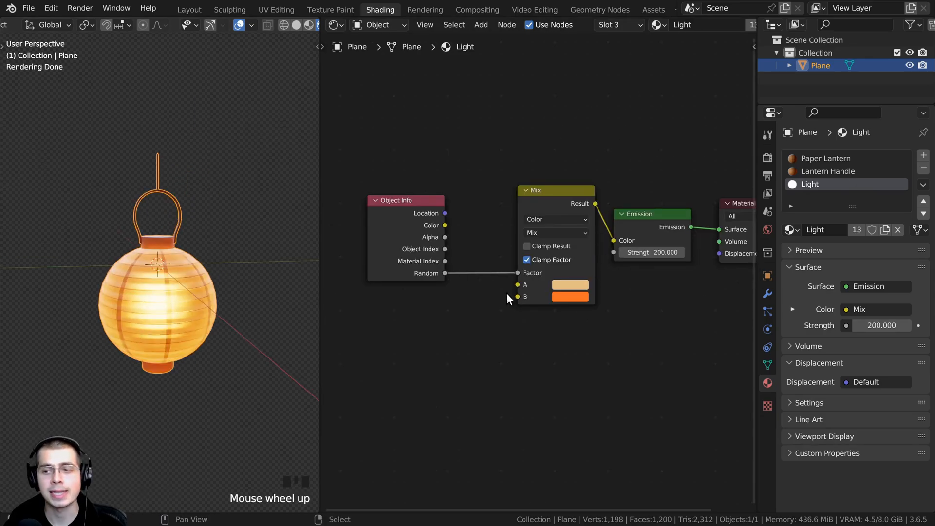
scroll(506, 294, "up", 1)
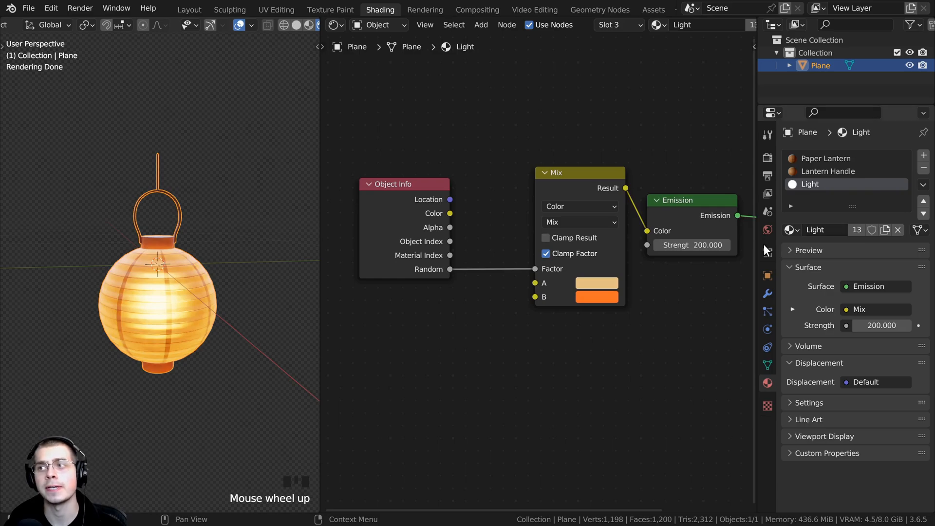
middle_click_drag(463, 210, 487, 197)
key("shift+a")
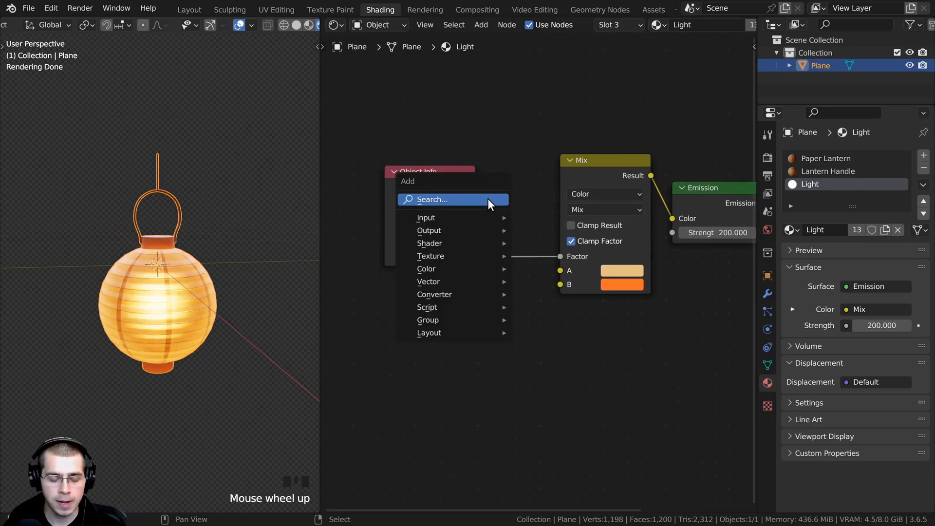
left_click(488, 199)
type("col")
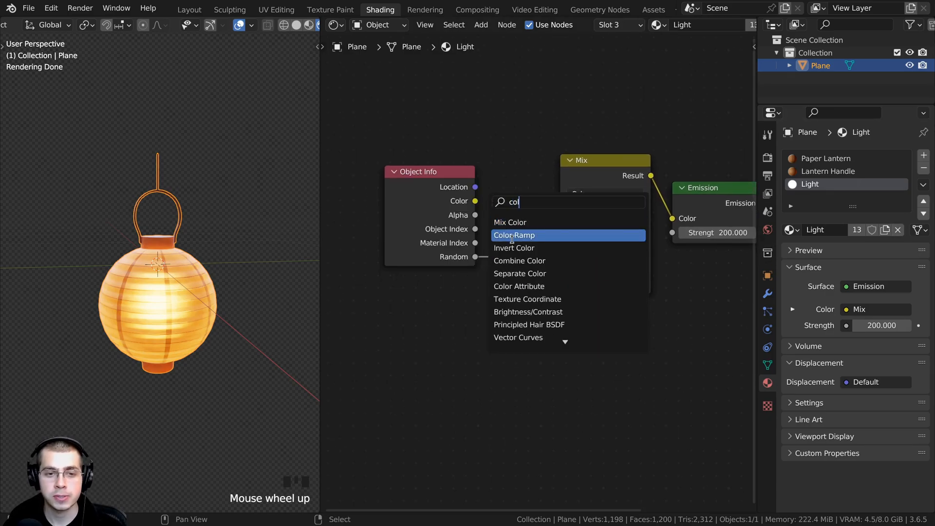
left_click(512, 236)
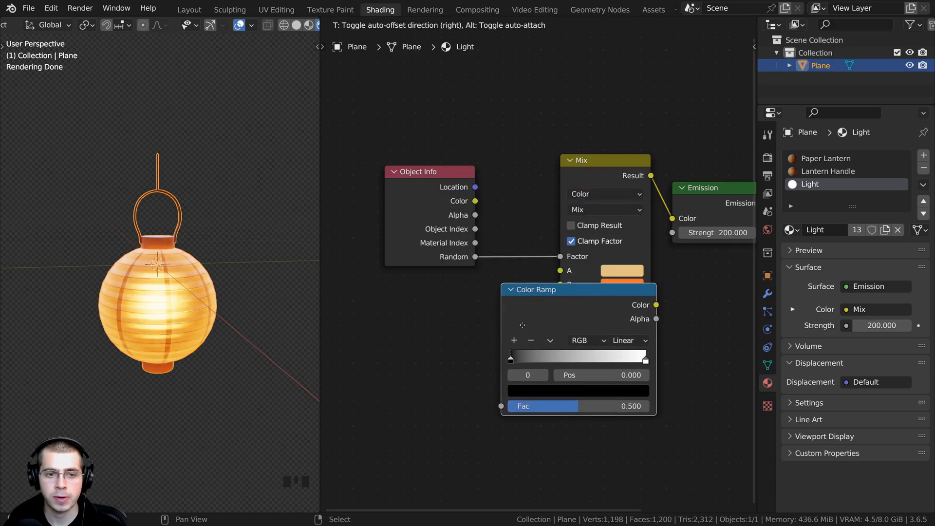
left_click(517, 271)
Move the Color Ramp's black stop inward and its white stop to position 0.749.
scroll(612, 243, "up", 2)
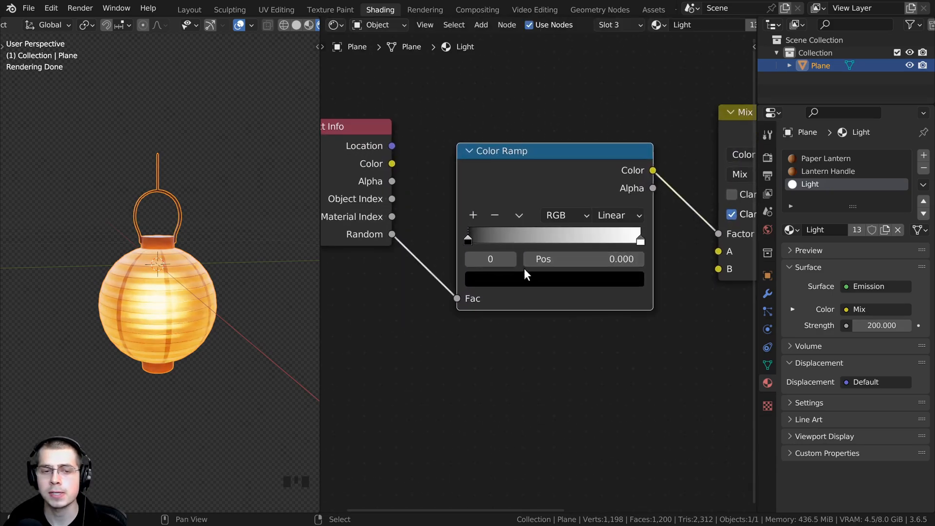
left_click_drag(472, 241, 506, 241)
left_click_drag(636, 241, 595, 241)
left_click_drag(501, 241, 504, 241)
scroll(541, 268, "up", 2)
left_click_drag(609, 233, 607, 233)
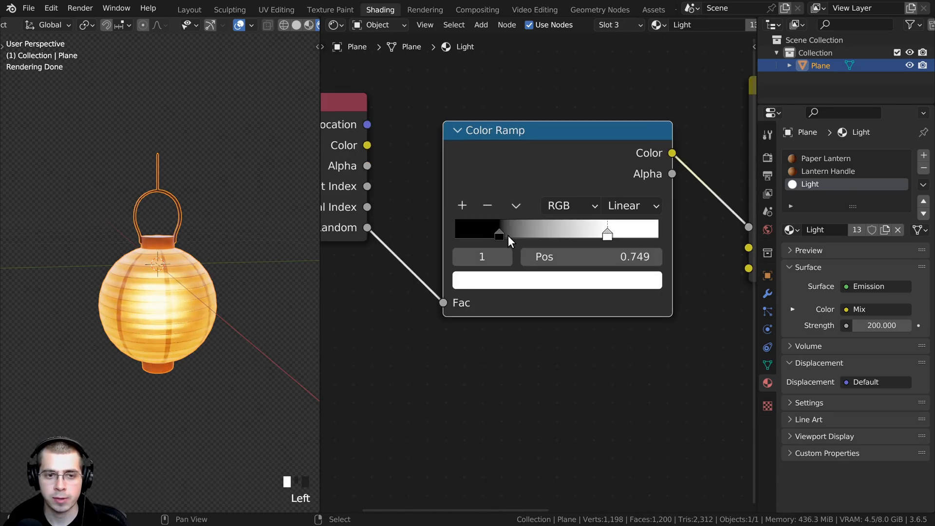
left_click_drag(508, 231, 506, 231)
left_click(605, 233)
Insert a Hue/Saturation/Value node between the Mix node and the Emission node.
scroll(539, 225, "down", 8)
left_click_drag(554, 206, 572, 199)
scroll(693, 197, "up", 3)
middle_click_drag(693, 197, 551, 218)
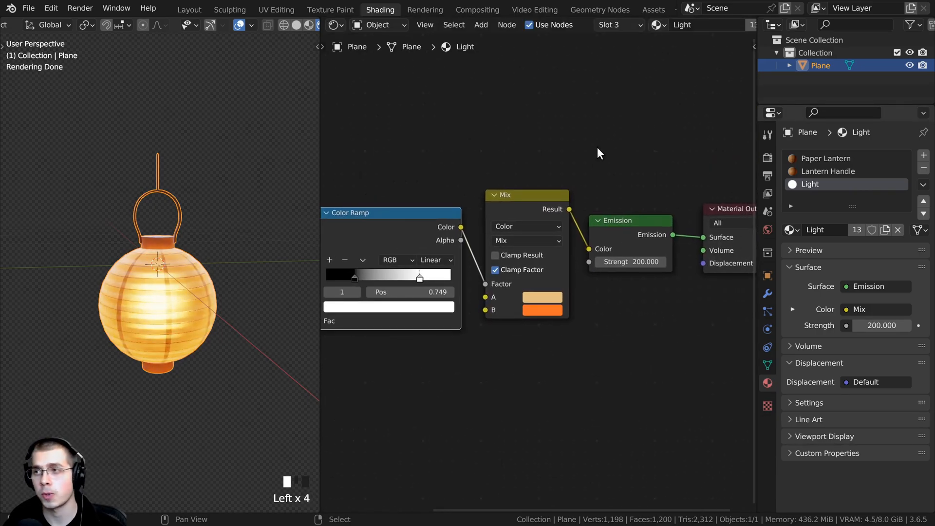
key("shift+a")
type("hu")
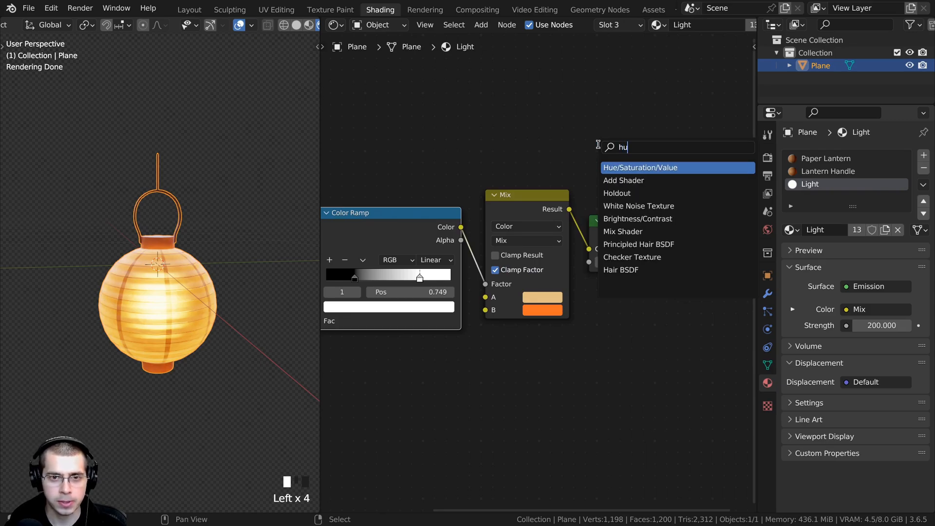
type("e")
key("Return")
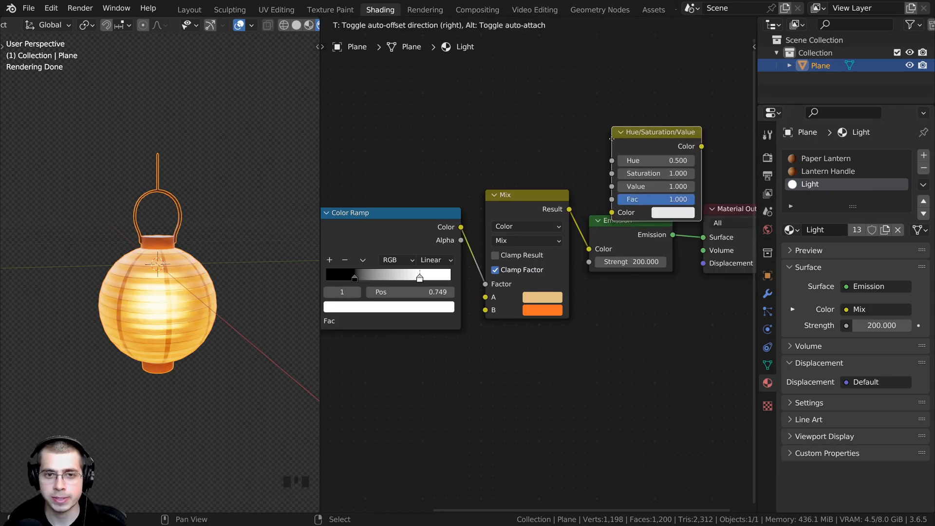
left_click(578, 185)
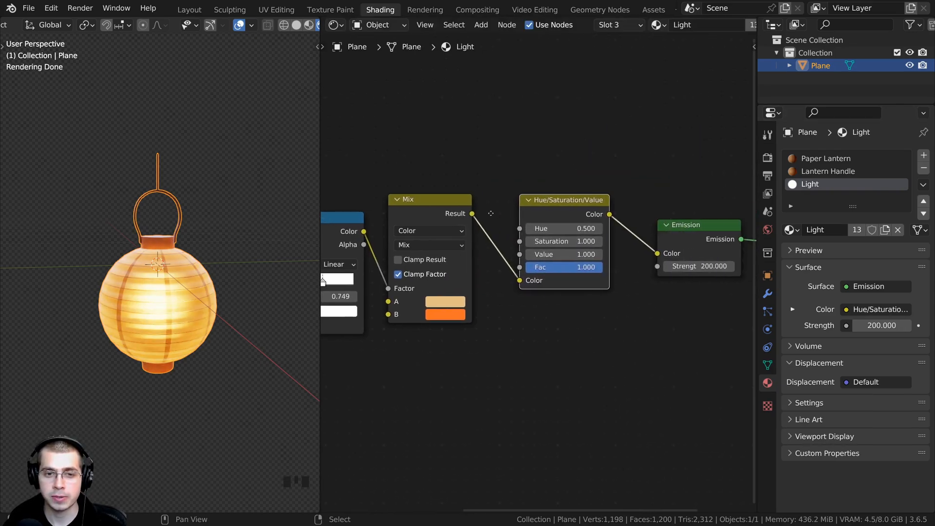
Try shifting the Hue/Saturation/Value node's hue to preview its effect on the lantern's glow.
scroll(599, 264, "up", 2)
scroll(598, 264, "up", 1)
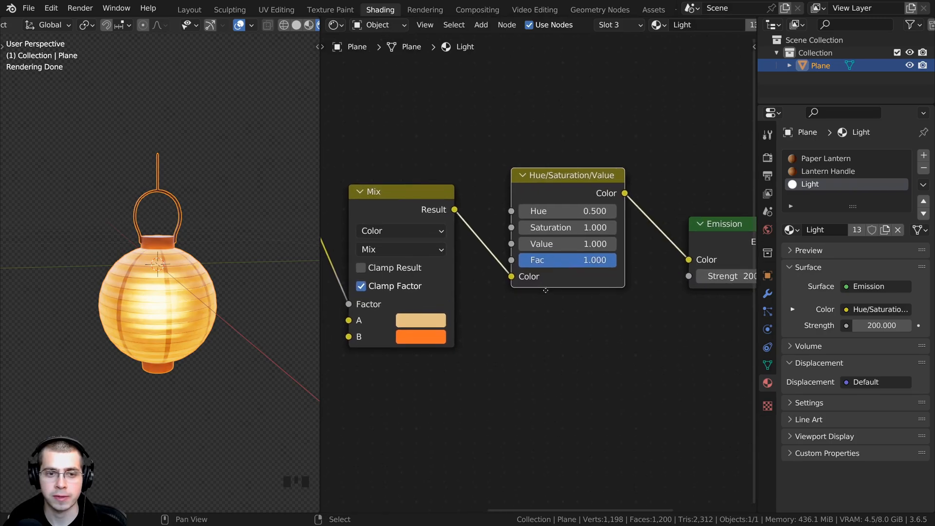
left_click_drag(552, 213, 584, 212)
right_click(553, 213)
middle_click_drag(215, 300, 234, 285, "shift")
scroll(243, 249, "up", 4)
middle_click_drag(246, 238, 199, 254, "shift")
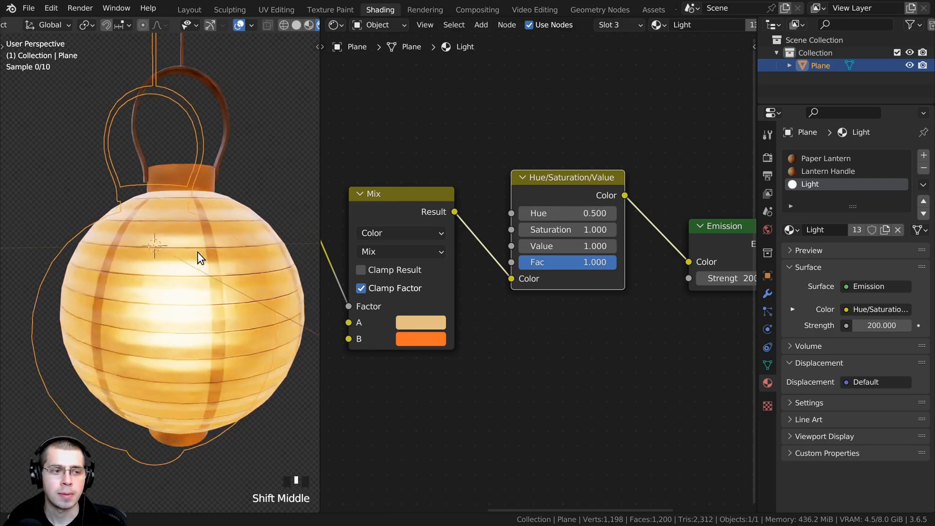
middle_click_drag(259, 379, 221, 371)
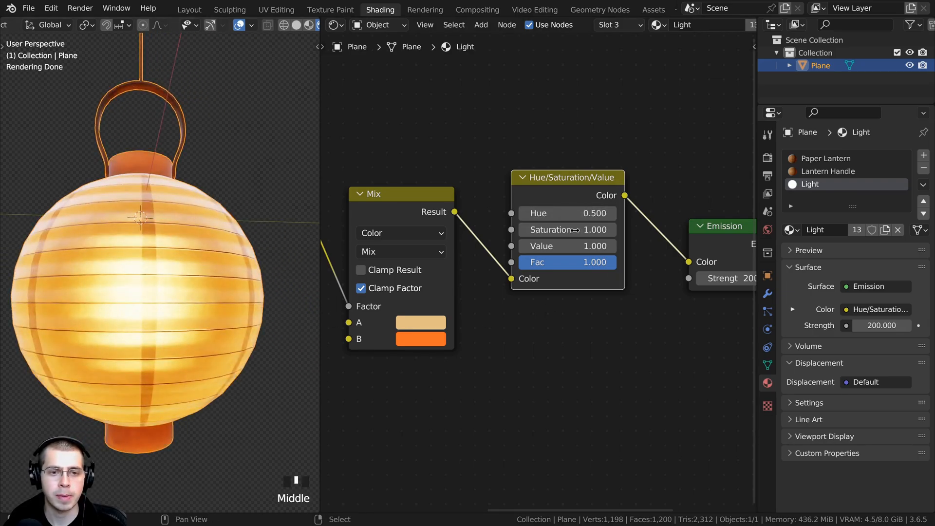
mouse_move(553, 213)
left_mouse_down("shift")
mouse_move(584, 212)
mouse_move(553, 213)
left_mouse_up("shift")
Examine the lantern's glowing paper surface up close and from a distance, along with the Light material's node chain.
scroll(208, 274, "up", 3)
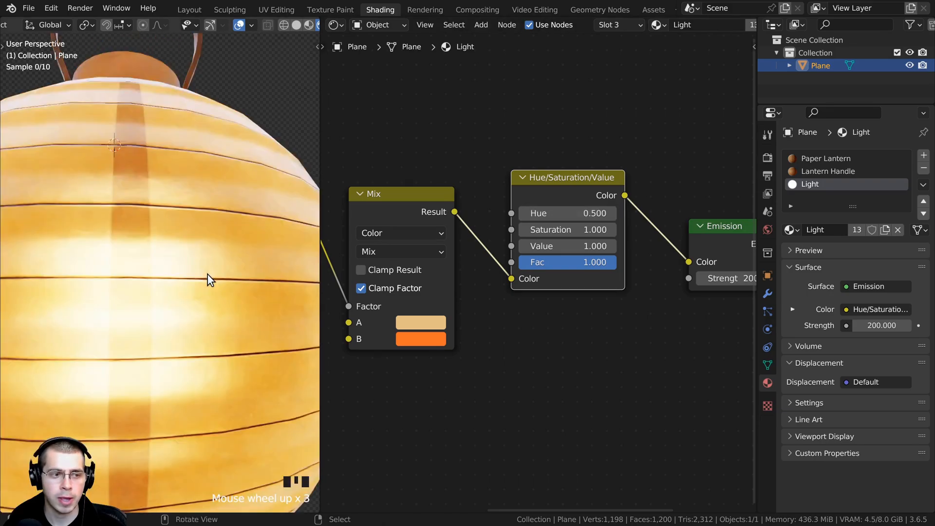
scroll(213, 280, "down", 4)
middle_click_drag(212, 279, 224, 303)
middle_click_drag(224, 303, 233, 325, "shift")
scroll(230, 331, "down", 4)
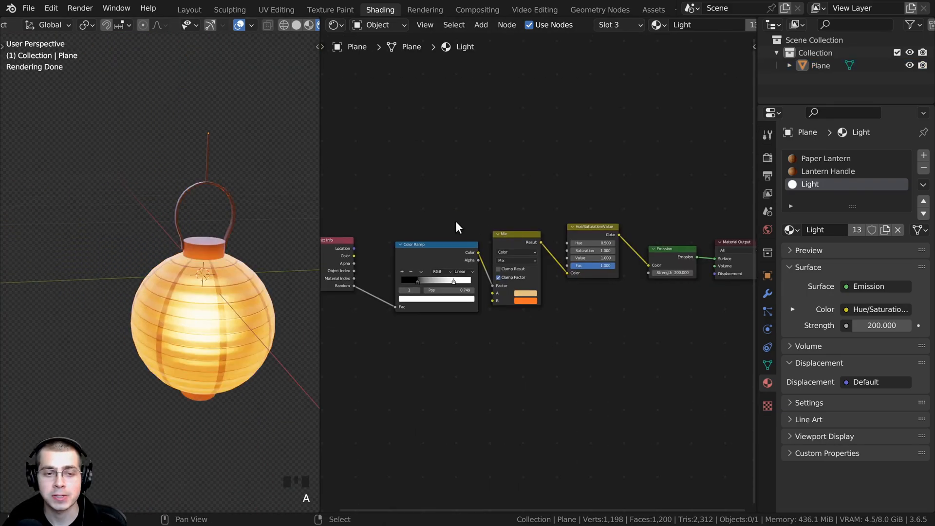
middle_click_drag(456, 221, 450, 224)
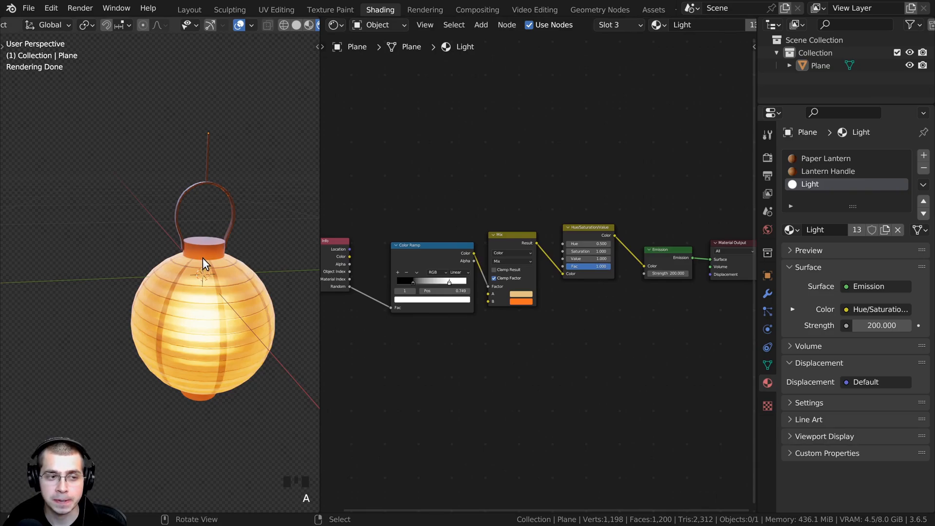
scroll(166, 247, "up", 2)
scroll(463, 175, "up", 3)
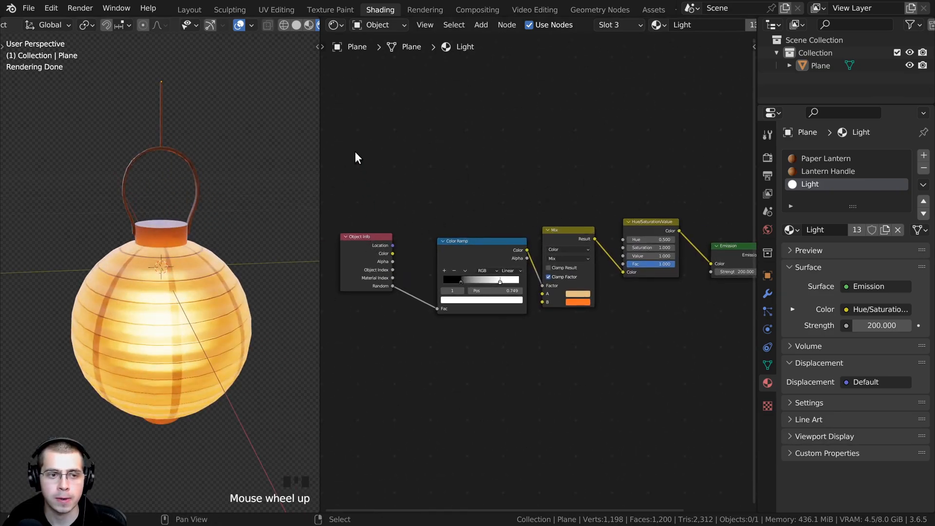
Group all Light material nodes except the Material Output into one node group and return to the main node tree.
left_click_drag(426, 152, 695, 323)
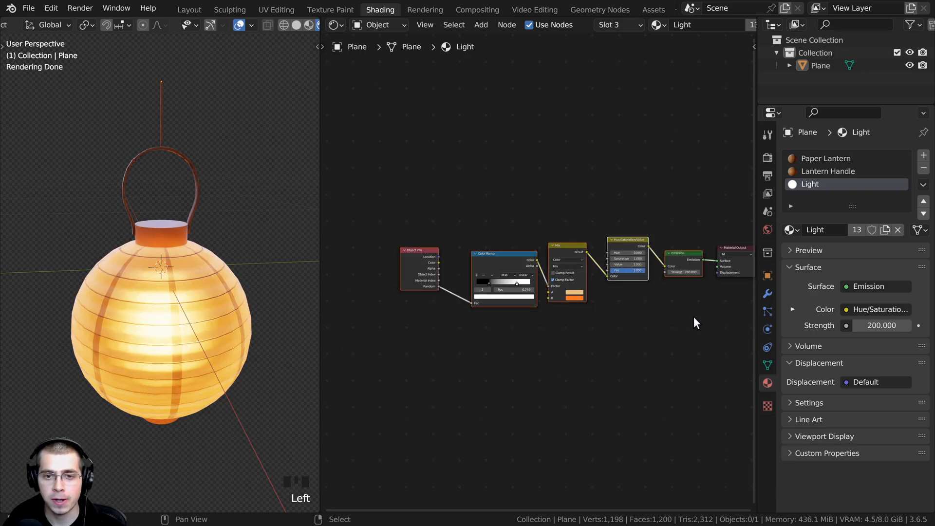
key("Home")
key("Home")
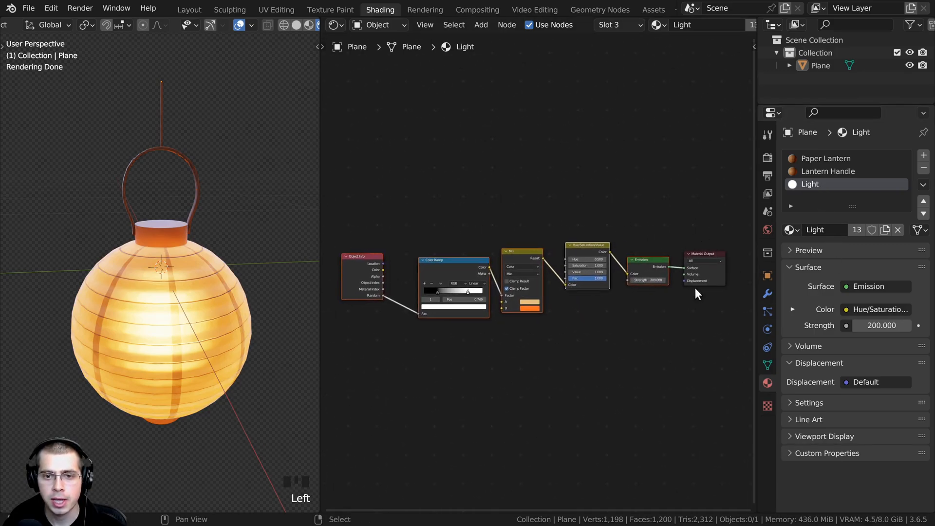
middle_click_drag(628, 280, 570, 235)
key("ctrl+g")
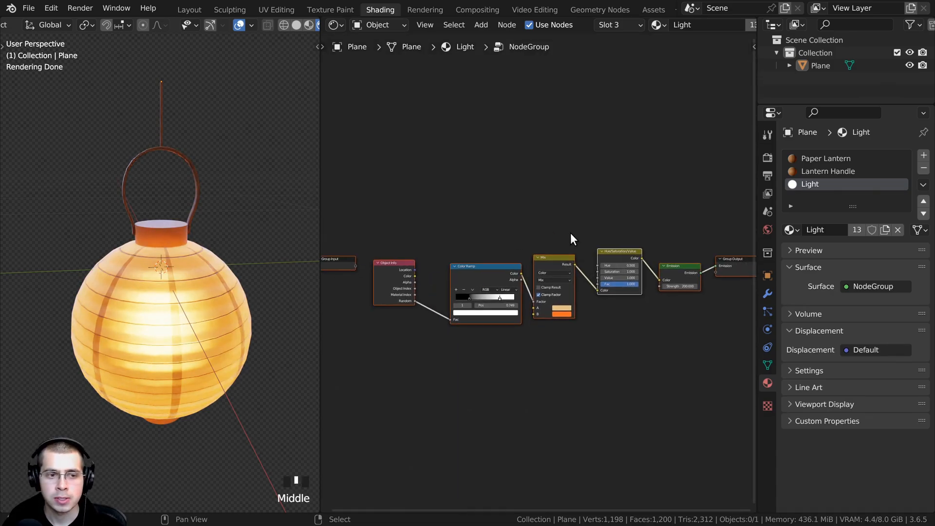
key("Tab")
Place the node group beside the Material Output, widen it, and rename it Light.
scroll(560, 272, "up", 6)
middle_click_drag(554, 298, 460, 284)
left_click_drag(405, 251, 639, 253)
scroll(546, 270, "up", 1)
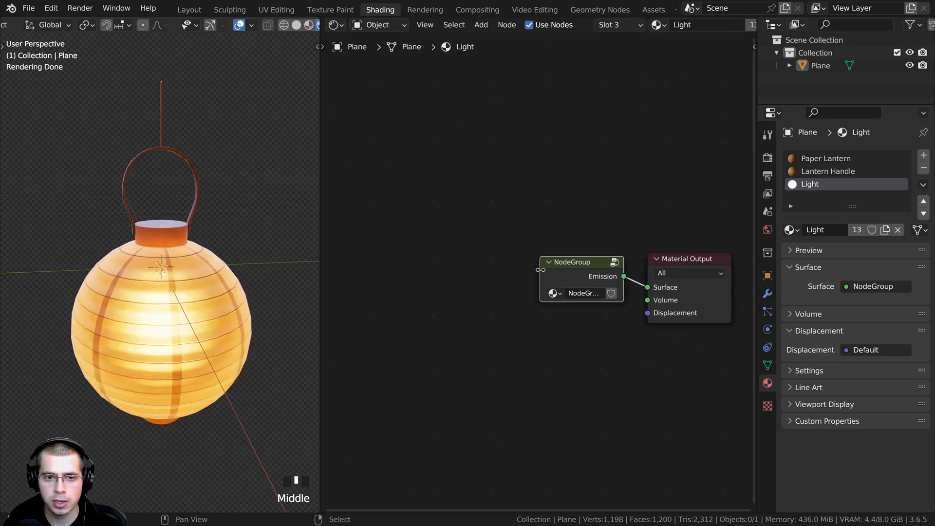
left_click_drag(540, 270, 493, 270)
double_click(548, 294)
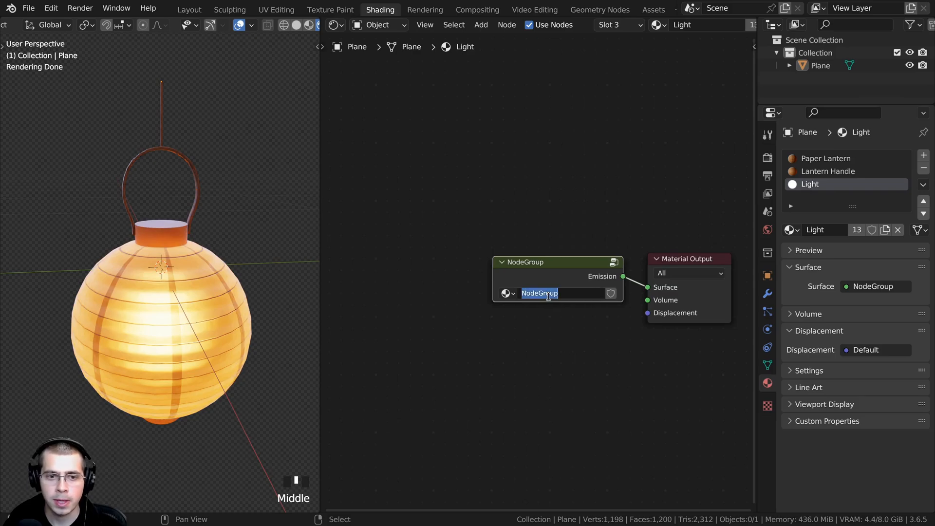
type("Light")
key("Return")
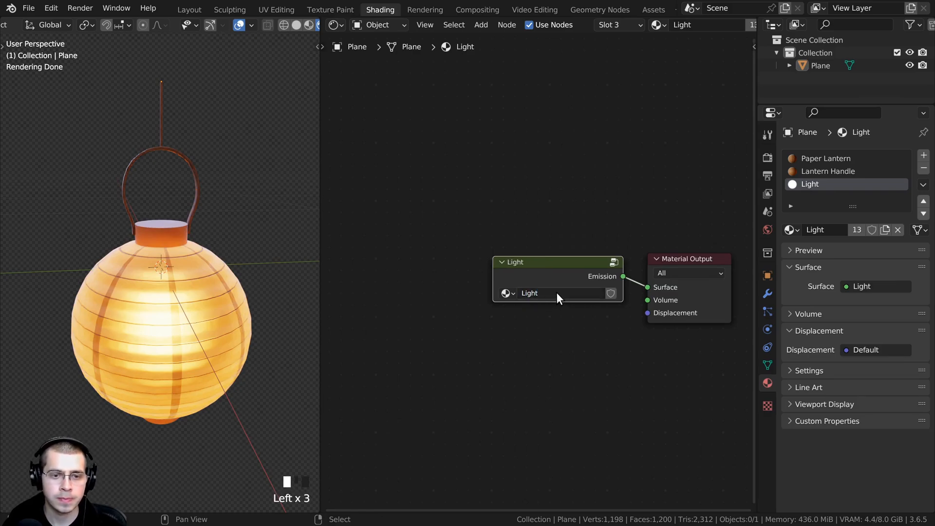
Open the Light group for editing and move its Group Input node just below the Object Info node.
key("Tab")
middle_click_drag(413, 297, 664, 265)
scroll(663, 265, "down", 7)
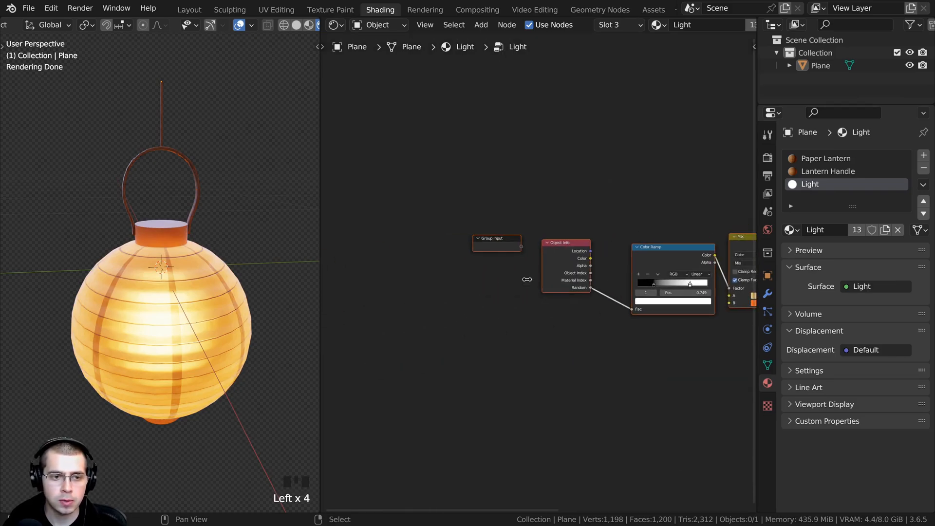
right_click(491, 241)
middle_click_drag(521, 248, 497, 236)
scroll(496, 236, "up", 2)
right_click_drag(493, 234, 485, 272)
middle_click_drag(638, 276, 575, 277)
key("g")
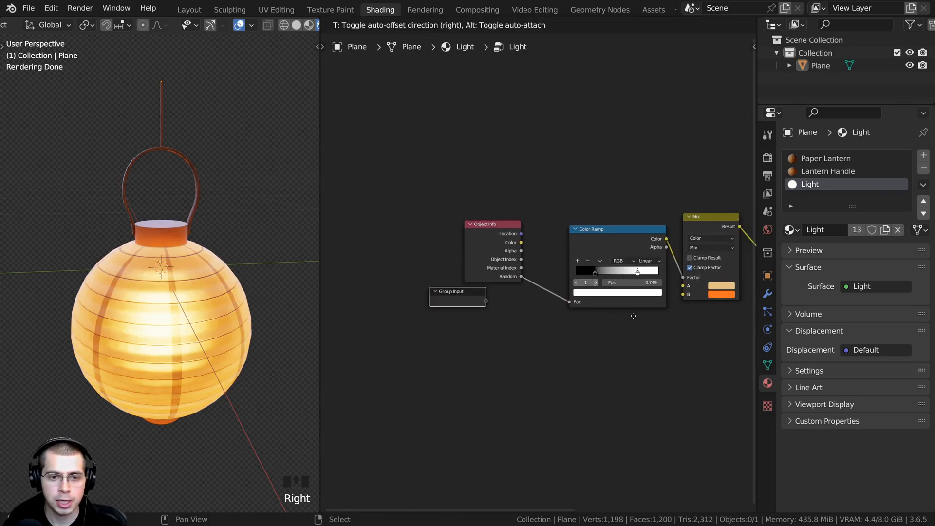
left_click(643, 316)
middle_click_drag(678, 299, 658, 304)
scroll(471, 322, "up", 3)
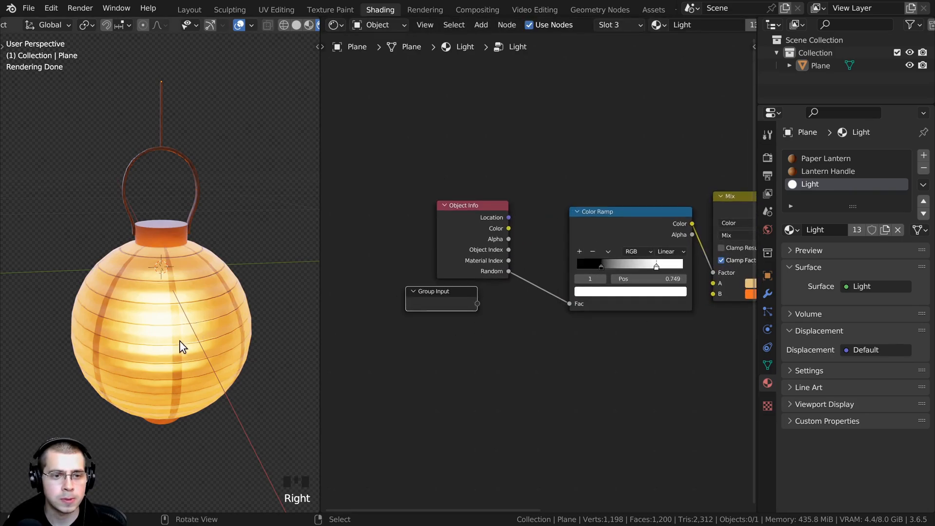
Expose the Mix node's A and B colors as inputs of the Light group.
middle_click_drag(179, 341, 175, 327)
middle_click_drag(575, 267, 567, 268)
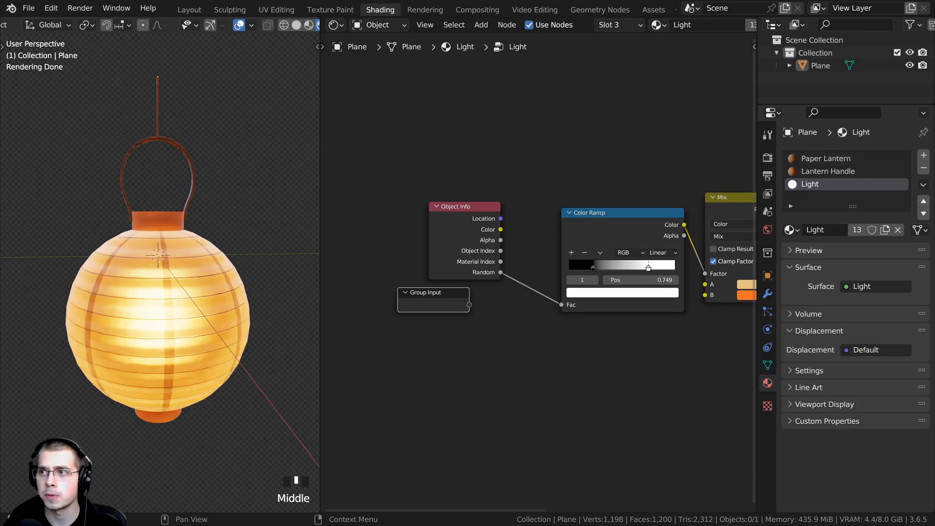
middle_click_drag(567, 313, 521, 313)
left_click_drag(658, 285, 452, 304)
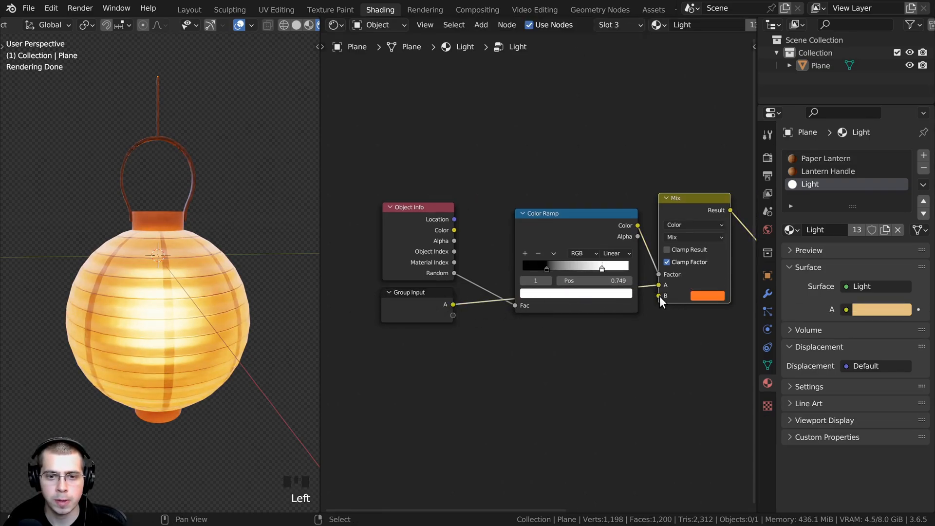
left_click_drag(659, 296, 451, 315)
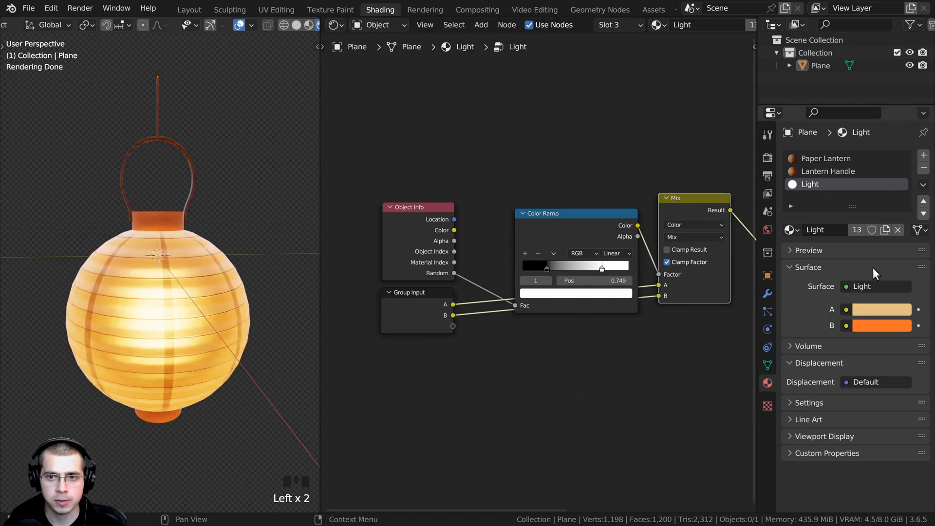
Rename both of the Light group's color inputs, A and B, to Color 1.
middle_click_drag(583, 215, 578, 215)
key("n")
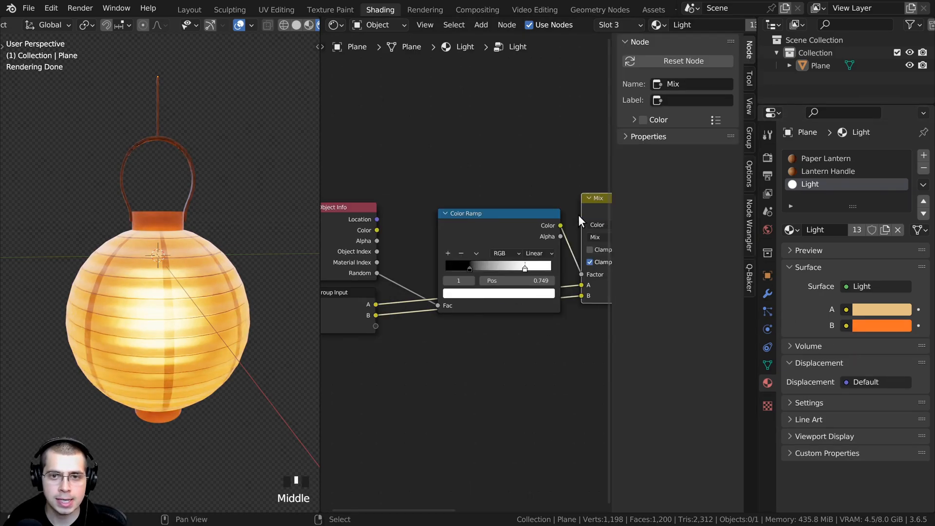
left_click(751, 135)
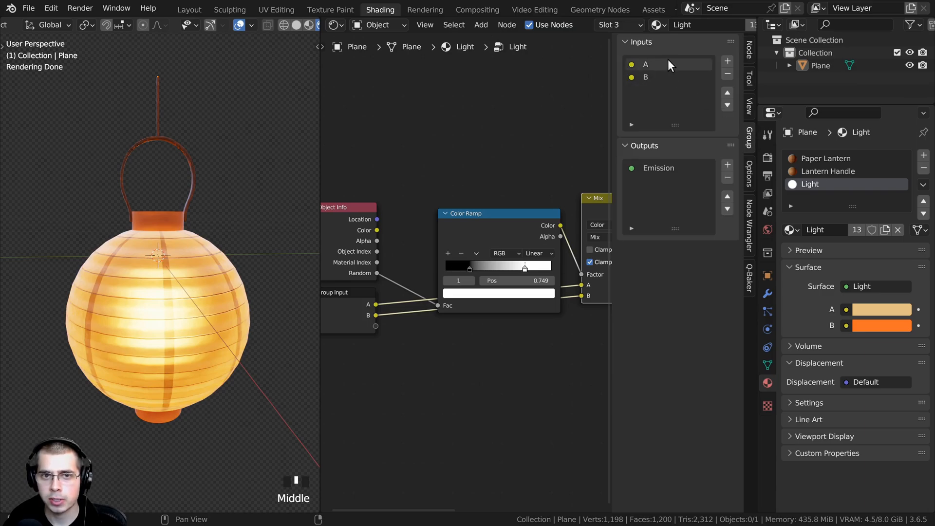
double_click(653, 62)
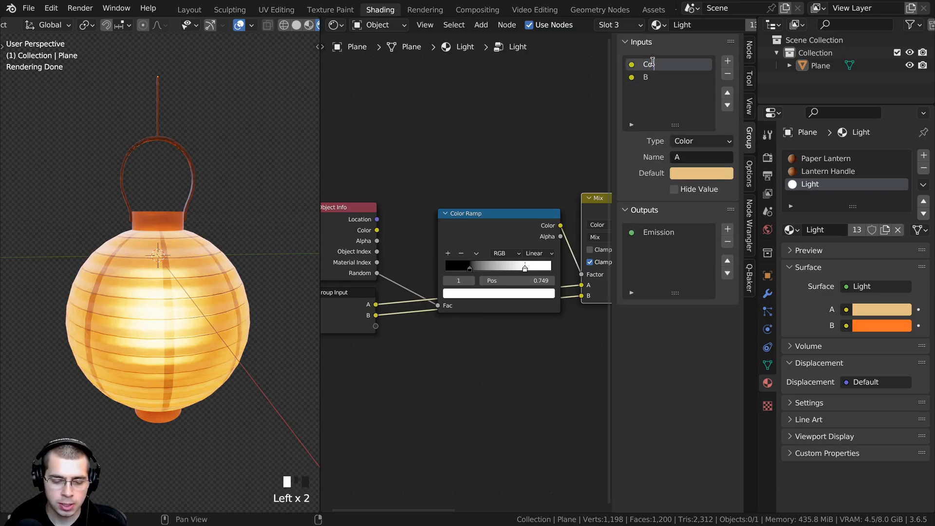
key("Return")
double_click(646, 76)
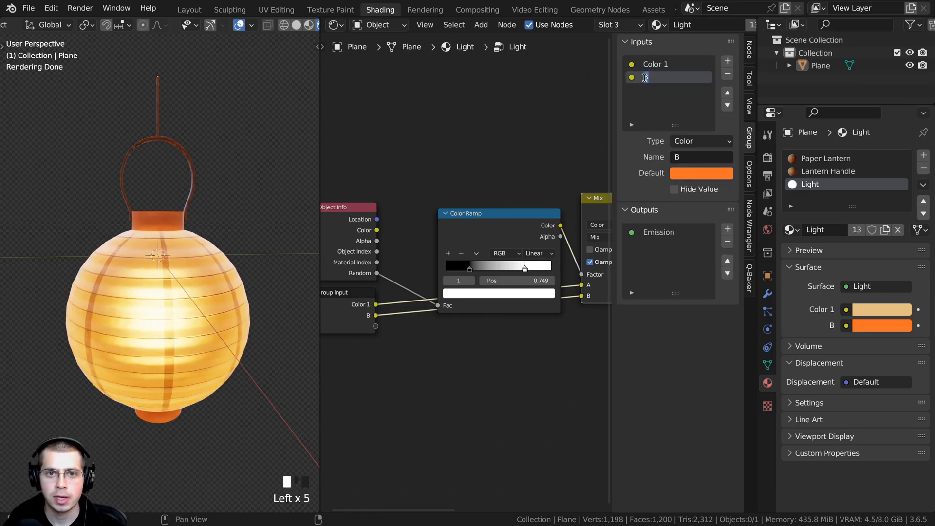
type("Color 1")
key("Return")
Move the Group Input node closer to the Mix node, under the Color Ramp.
scroll(439, 236, "down", 3)
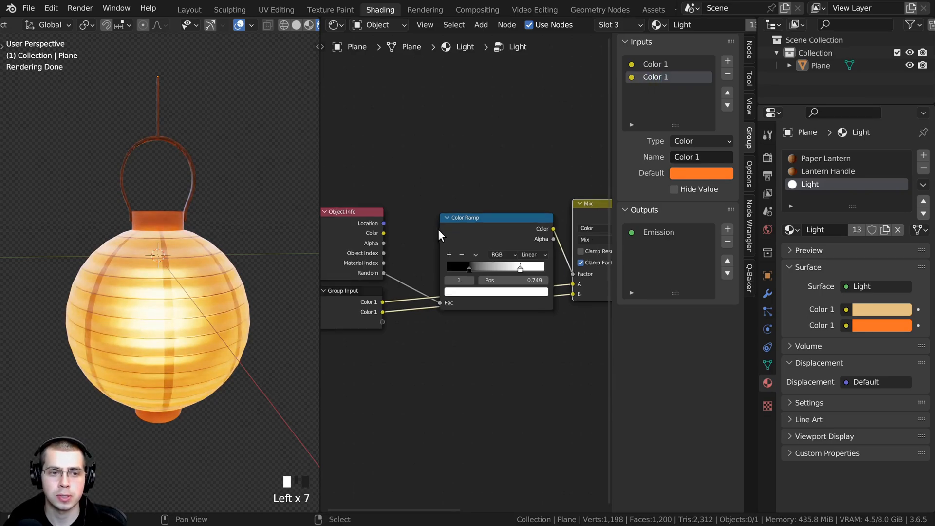
right_click_drag(389, 291, 411, 311)
middle_click_drag(412, 311, 370, 314)
scroll(386, 291, "down", 3)
right_click_drag(371, 310, 431, 311)
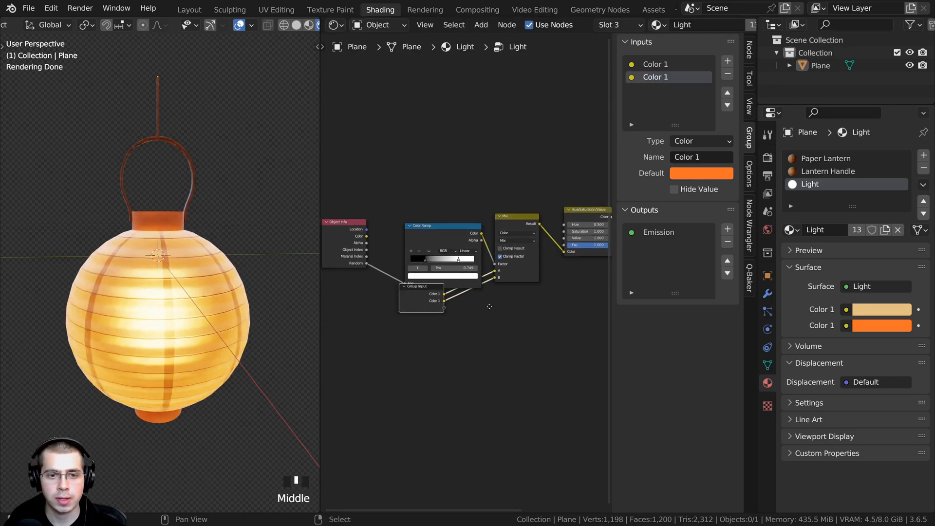
middle_click_drag(491, 304, 459, 306)
Expose the Emission node's Strength as a group input and rename it Brightness.
scroll(458, 306, "up", 4)
middle_click_drag(528, 277, 426, 283)
left_click_drag(596, 222, 434, 324)
double_click(653, 92)
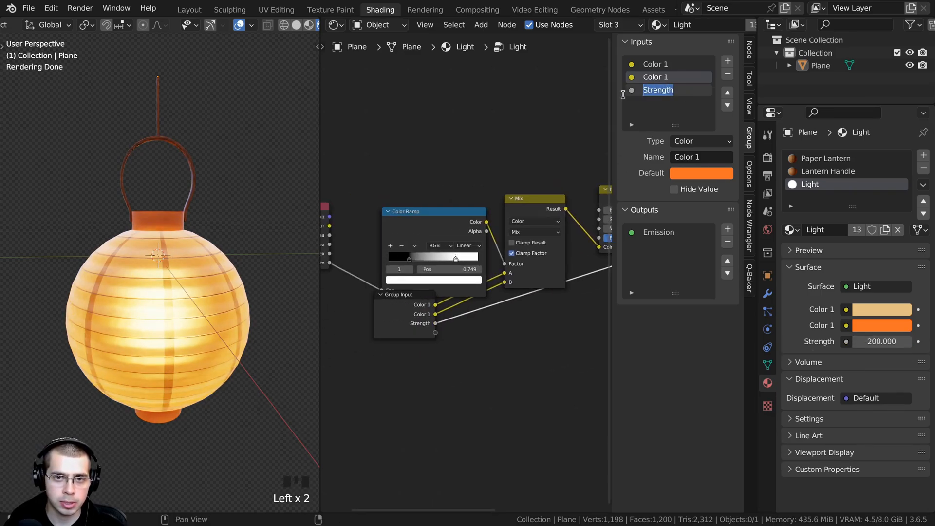
type("Brightne")
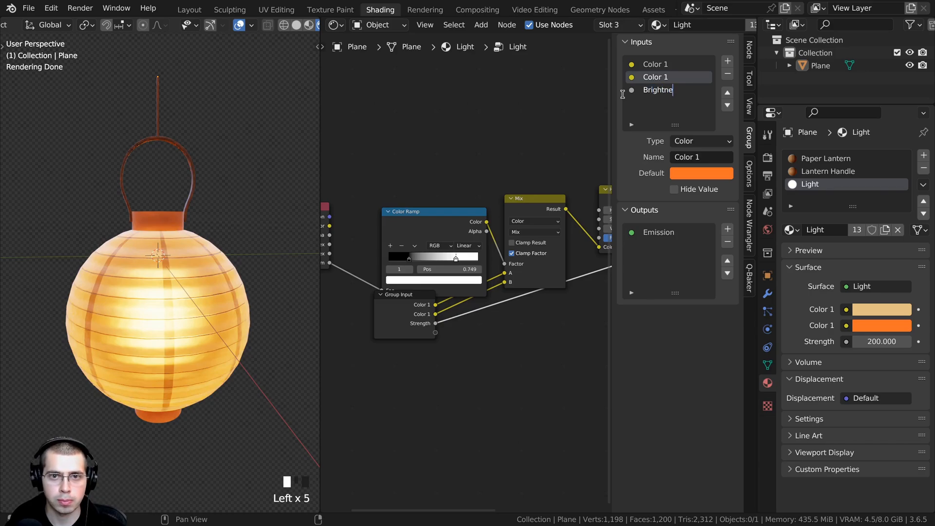
type("ss")
key("Return")
Expose the Hue/Saturation/Value node's Hue as an input of the Light group.
middle_click_drag(547, 231, 461, 239)
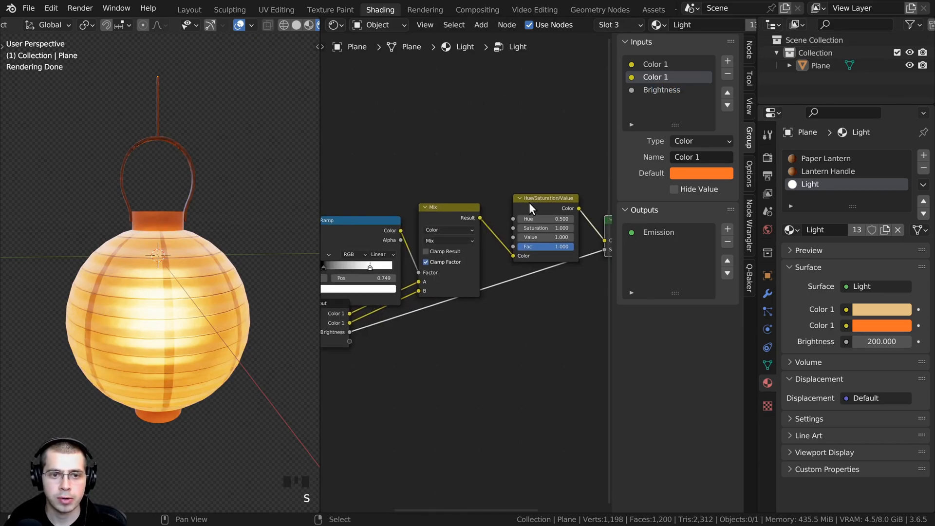
scroll(520, 224, "up", 1)
left_click_drag(536, 191, 361, 323)
Move the Group Input node clear of the Color Ramp, below Object Info, and return to the main node tree.
middle_click_drag(336, 302, 459, 291)
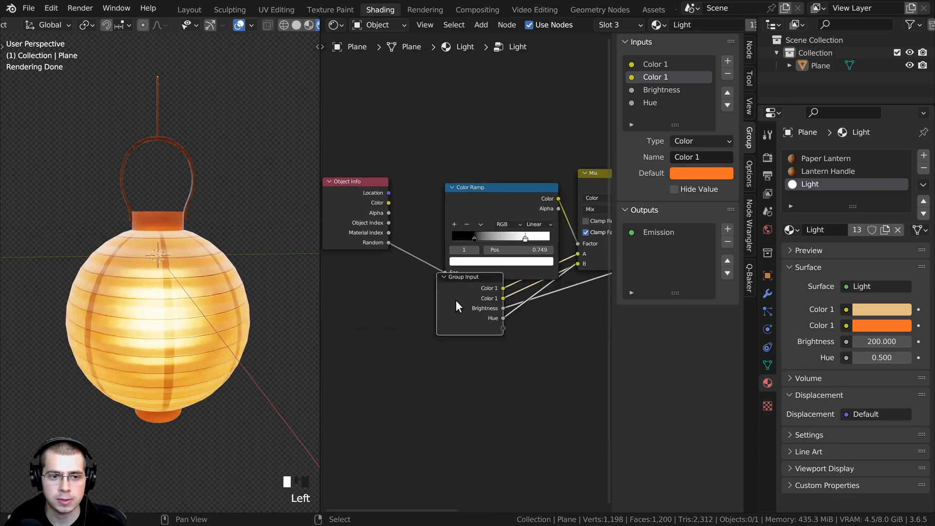
key("g")
left_click(400, 293)
scroll(466, 291, "up", 1)
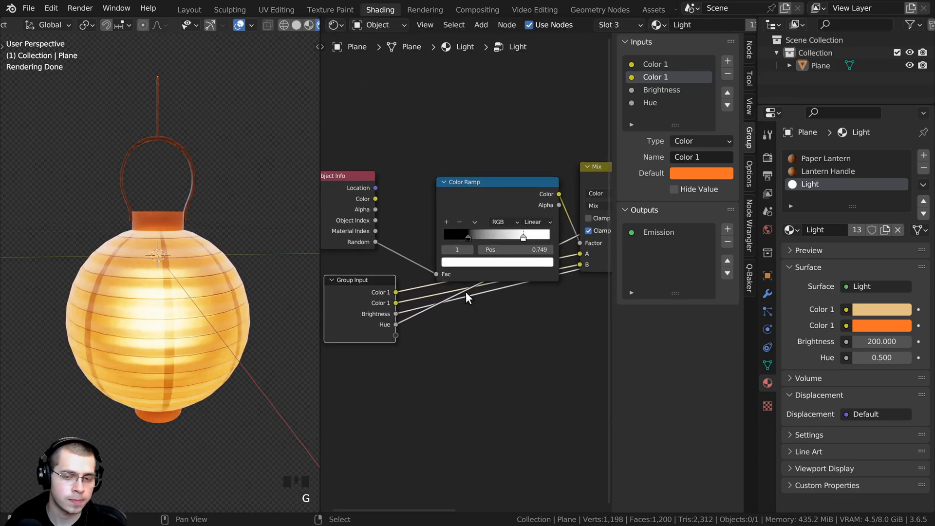
key("Tab")
key("Home")
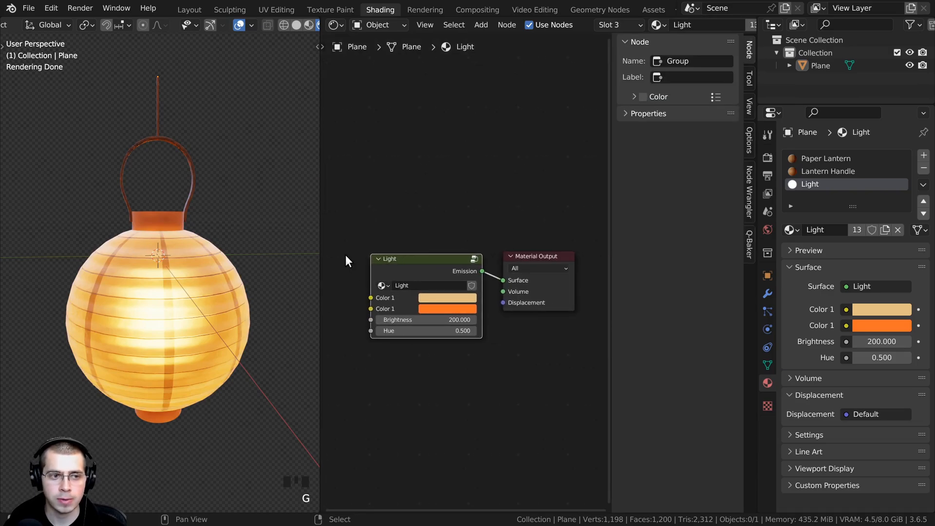
Try adjusting the Light group's first color, Brightness and Hue inputs to preview their effect on the lantern.
left_click_drag(319, 244, 299, 244)
middle_click_drag(362, 240, 434, 238)
left_click(435, 237)
left_click(480, 235)
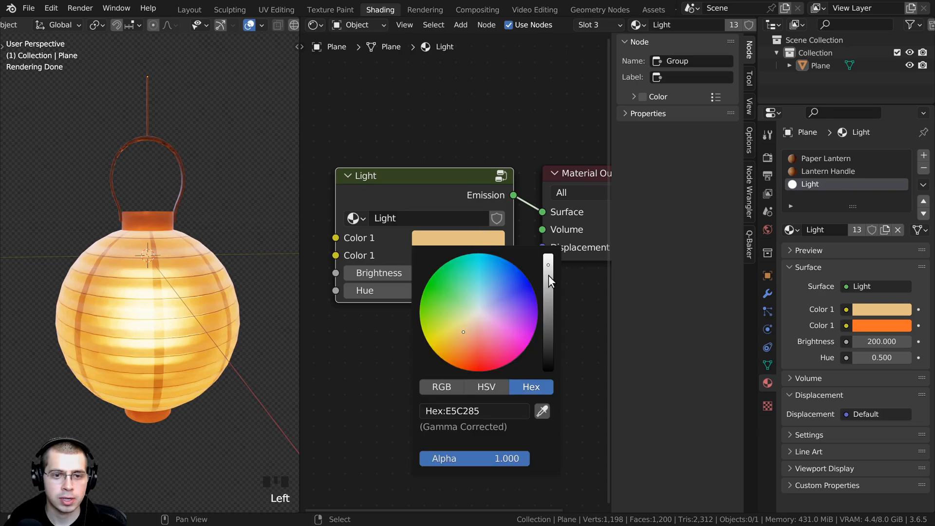
mouse_move(548, 275)
left_mouse_down()
mouse_move(548, 359)
mouse_move(548, 259)
left_mouse_up()
right_click(549, 258)
left_click_drag(392, 278, 317, 277)
right_click(316, 278)
left_click_drag(399, 291, 453, 291)
right_click(453, 291)
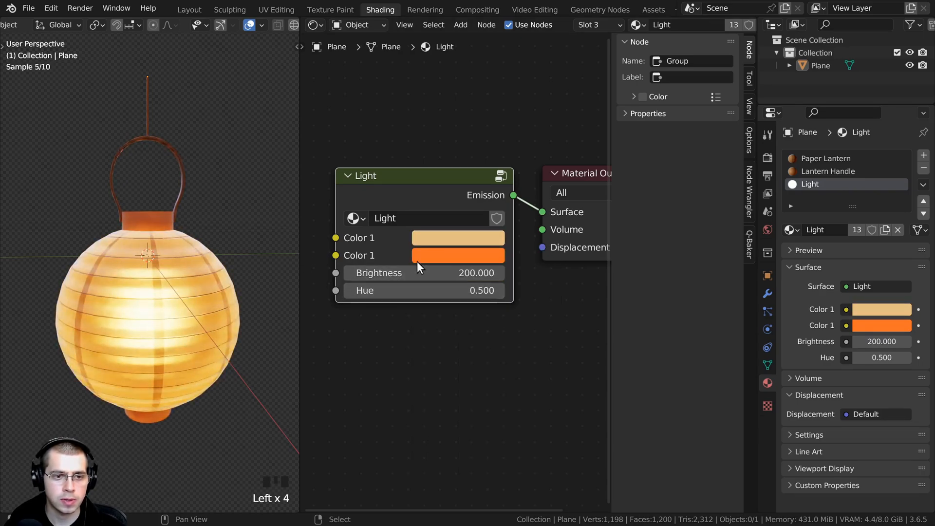
Move the Light group node closer to the Material Output and save the file.
left_click_drag(439, 197, 457, 193)
middle_click_drag(238, 214, 231, 271)
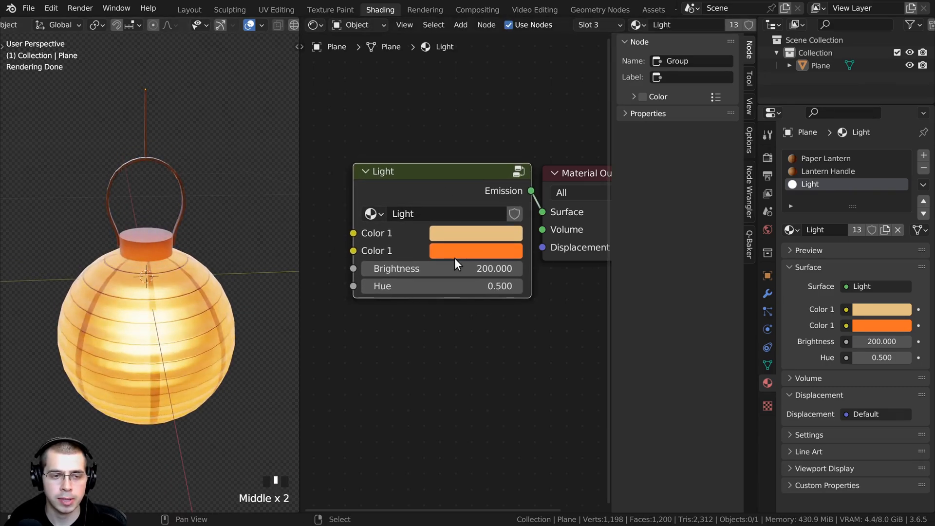
middle_click_drag(423, 194, 419, 204)
middle_click_drag(507, 186, 495, 212)
key("ctrl+s")
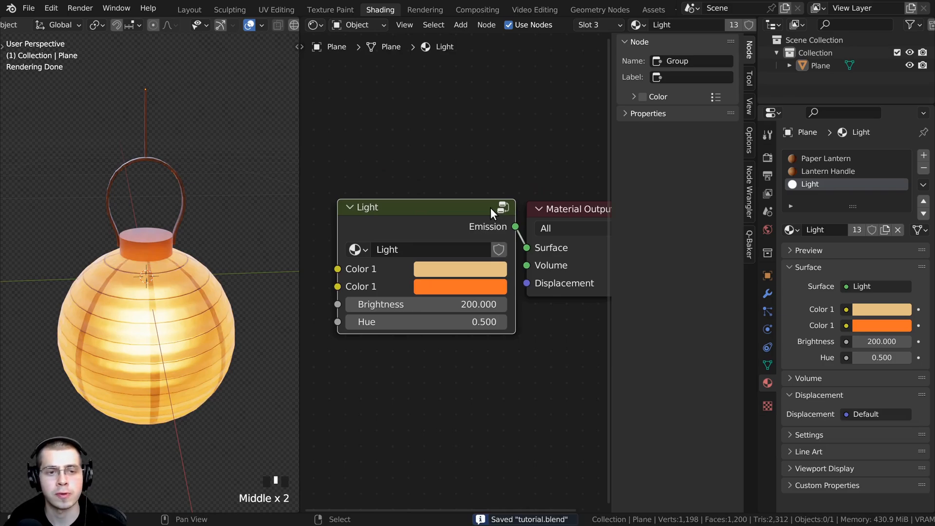
Open the Paper Lantern material and rearrange its Principled BSDF and Material Output so they sit side by side.
left_click(820, 156)
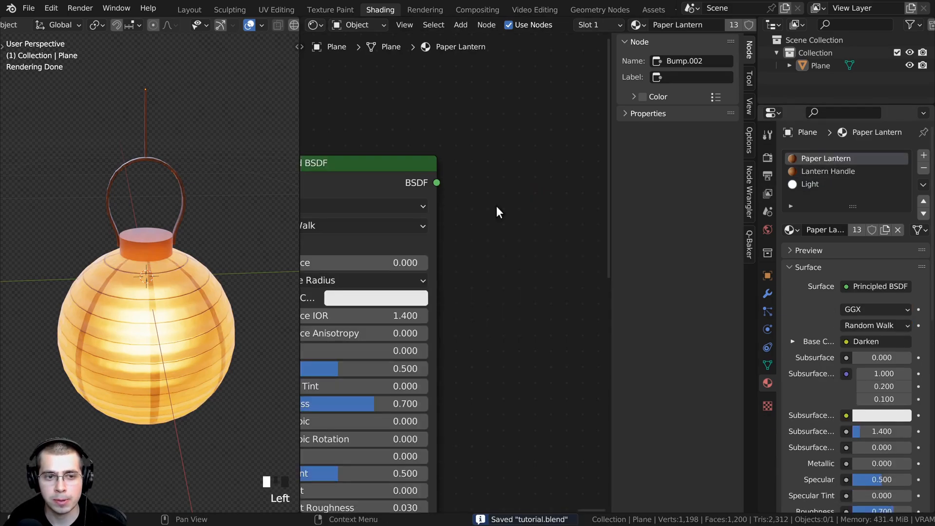
scroll(412, 235, "down", 12)
middle_click_drag(367, 250, 472, 245)
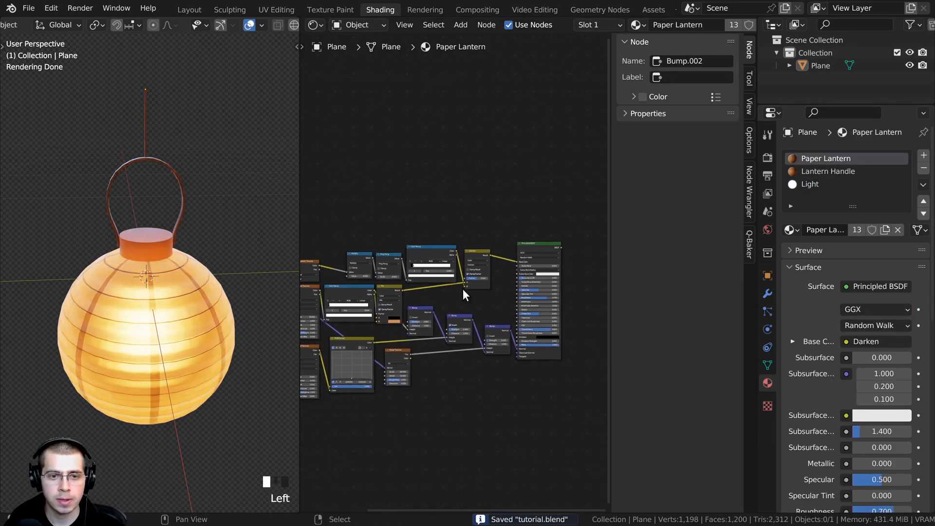
middle_click_drag(474, 289, 438, 288)
scroll(482, 269, "up", 4)
left_click_drag(486, 269, 486, 306)
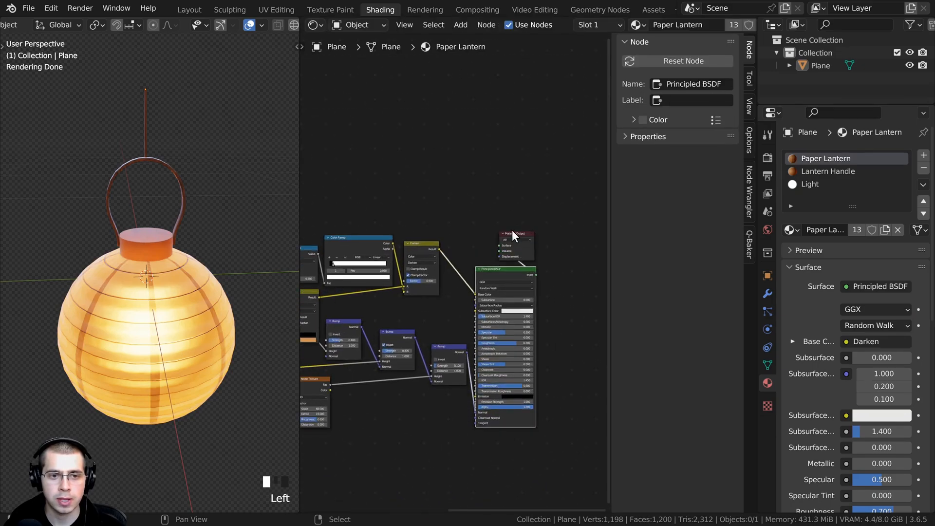
left_click_drag(519, 239, 572, 272)
left_click_drag(576, 230, 508, 258)
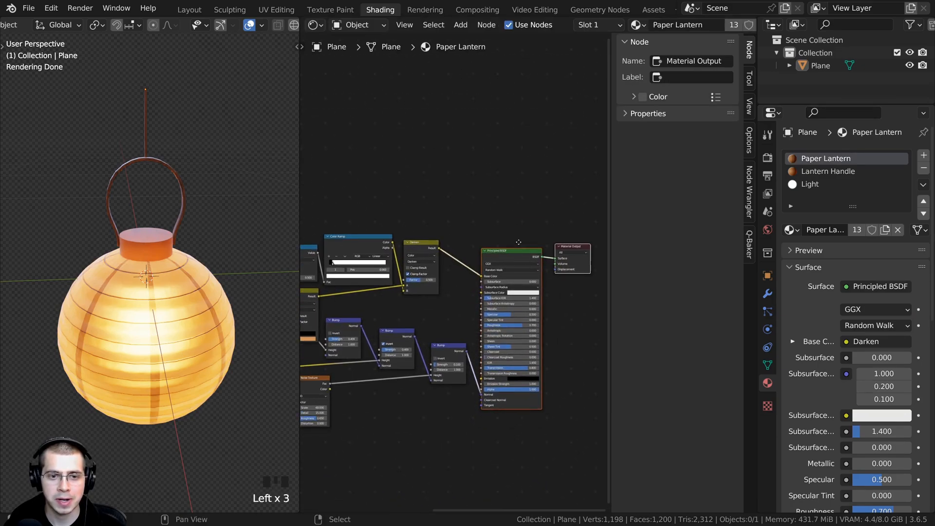
Group all Paper Lantern nodes except the Material Output into one node group and return to the main node tree.
scroll(521, 230, "down", 2)
middle_click_drag(524, 245, 551, 231)
scroll(521, 230, "down", 6)
key("a")
middle_click_drag(416, 213, 389, 209)
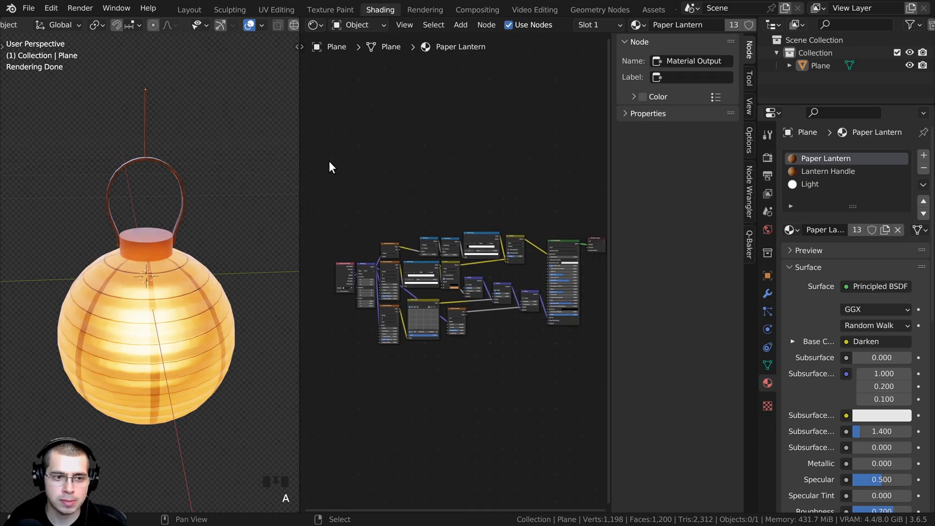
left_click_drag(329, 160, 564, 344)
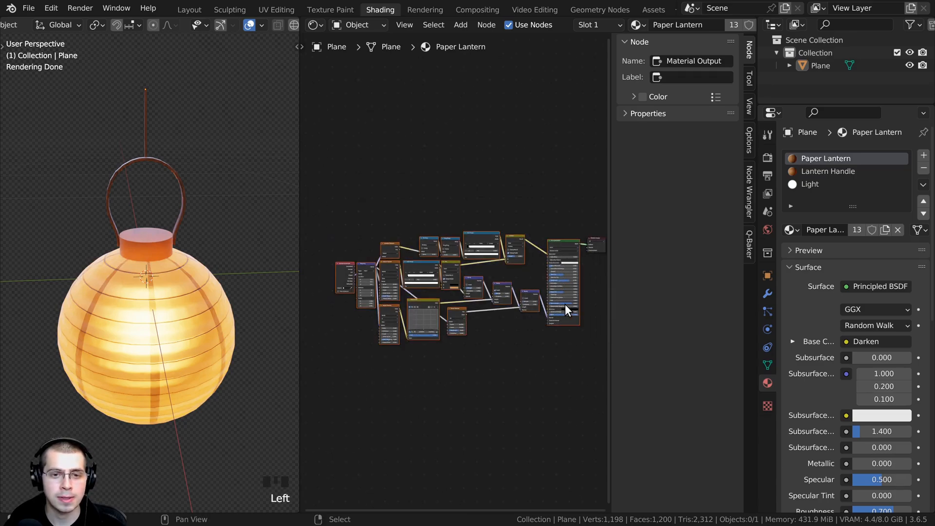
middle_click_drag(565, 304, 524, 304)
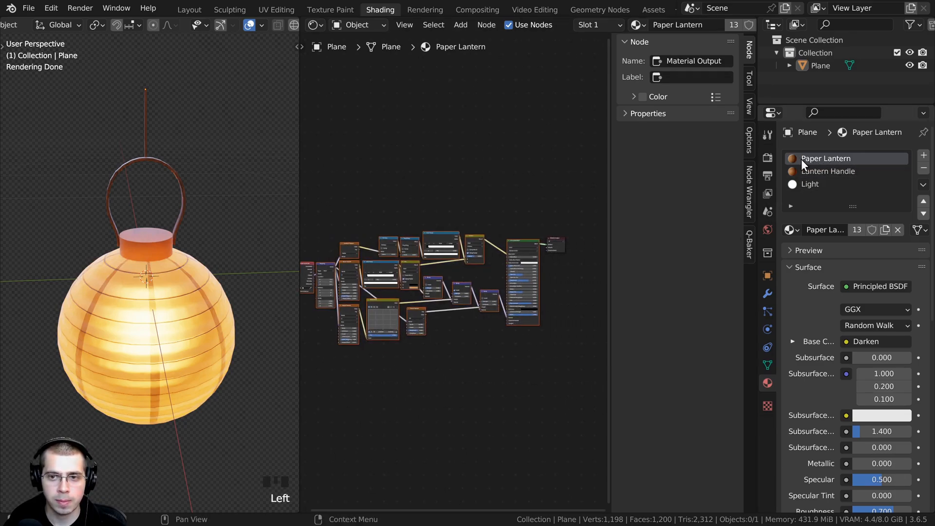
middle_click_drag(493, 271, 513, 274)
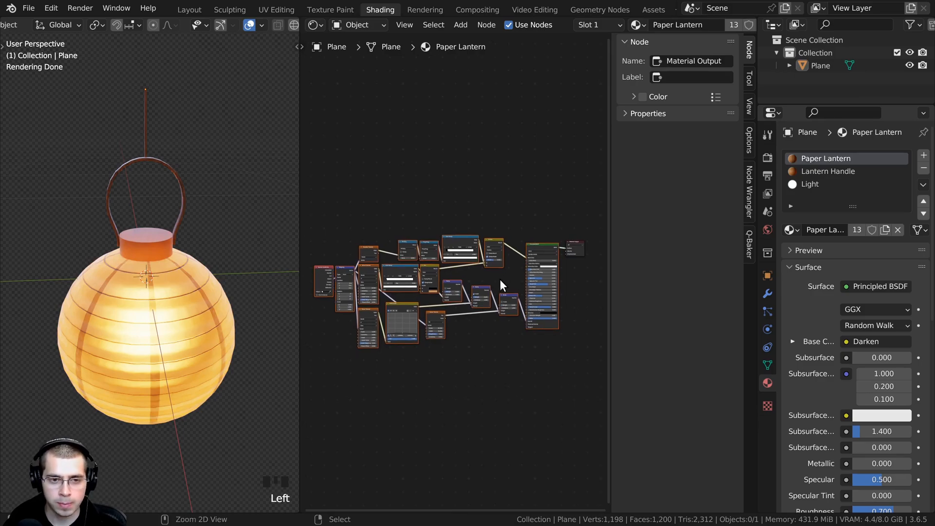
key("ctrl+g")
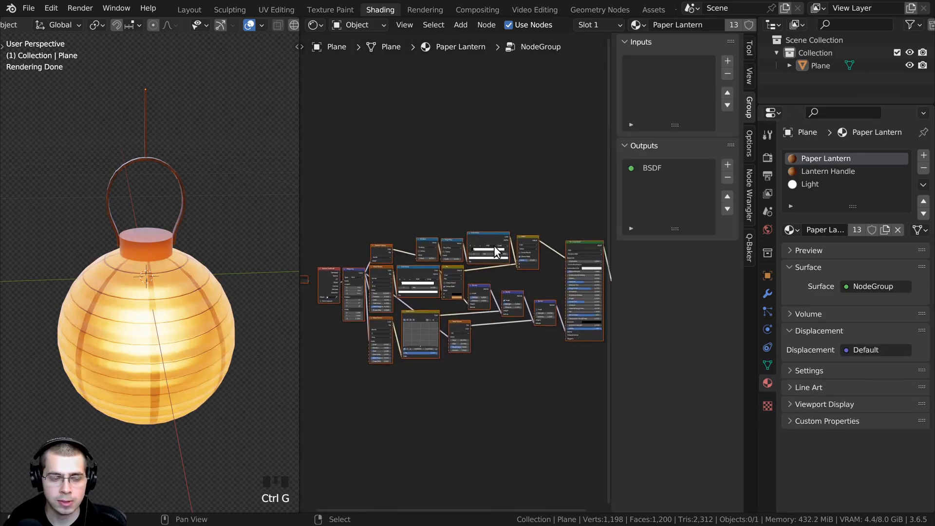
middle_click_drag(493, 244, 493, 209)
key("Tab")
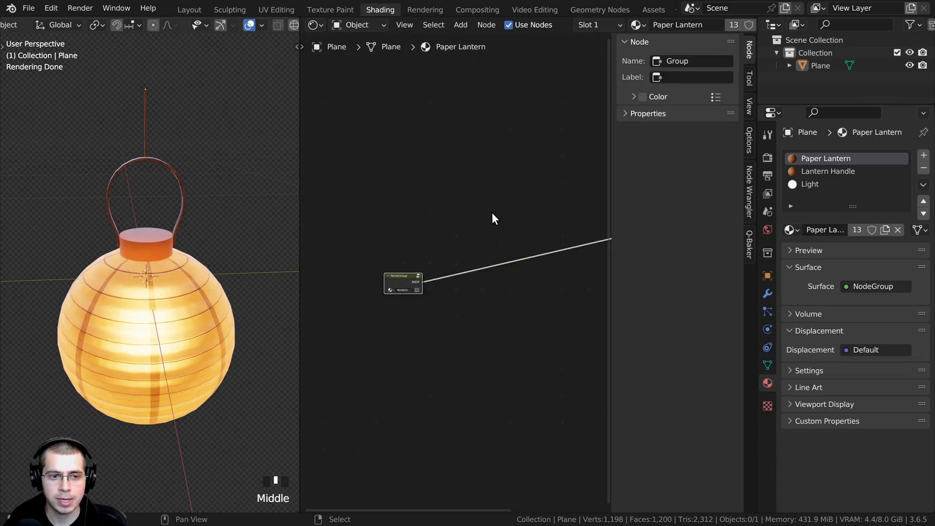
Place the new node group directly beside the Material Output node.
scroll(423, 264, "down", 3)
middle_click_drag(414, 267, 395, 270)
left_click_drag(380, 278, 574, 227)
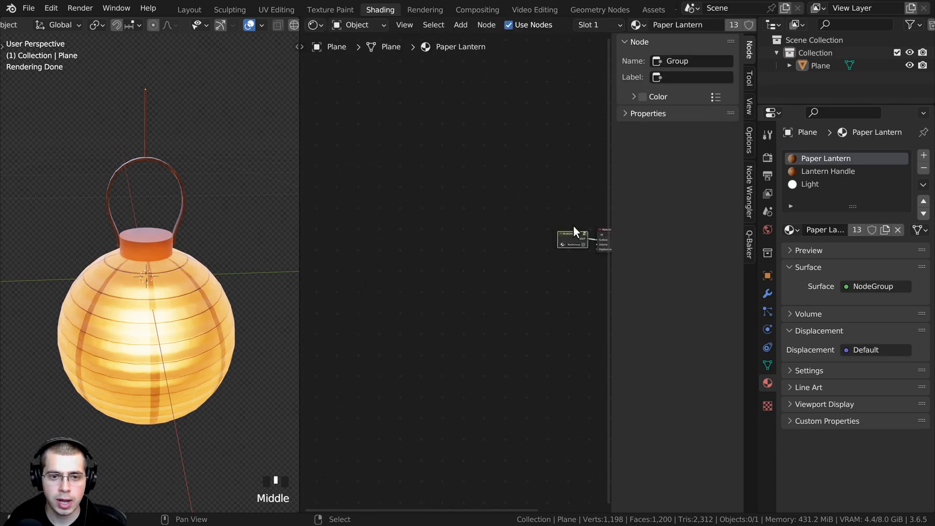
key("Home")
left_click_drag(421, 244, 440, 239)
middle_click_drag(434, 245, 434, 252)
scroll(435, 254, "up", 2)
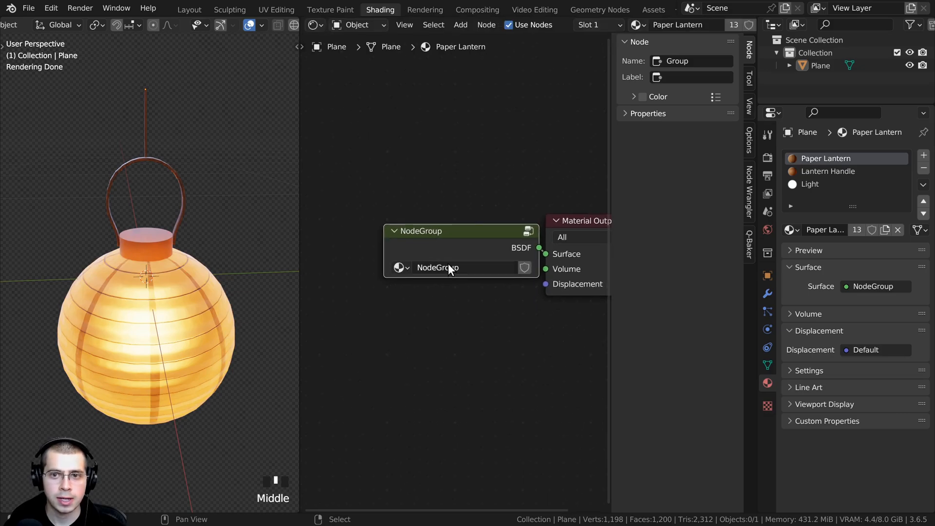
Rename the node group as Paper Lantern.
double_click(448, 264)
type("Pa")
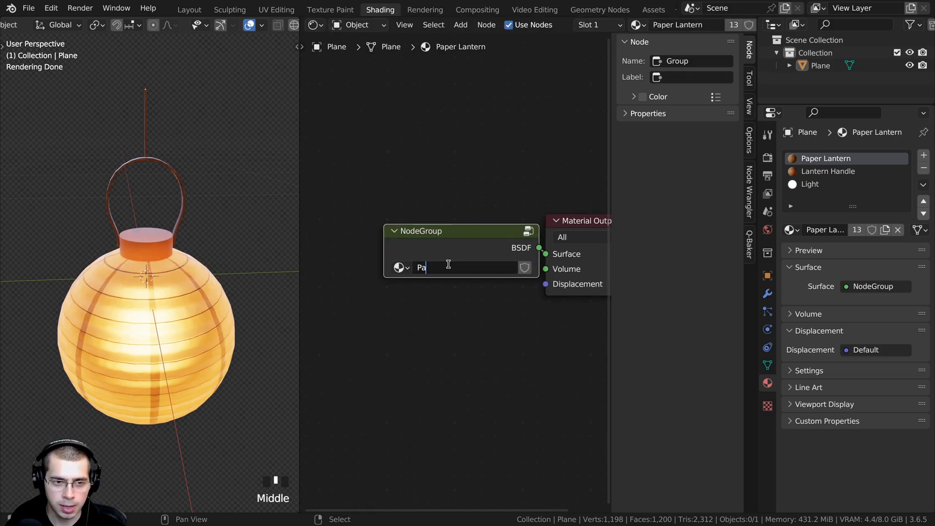
type("per Lan")
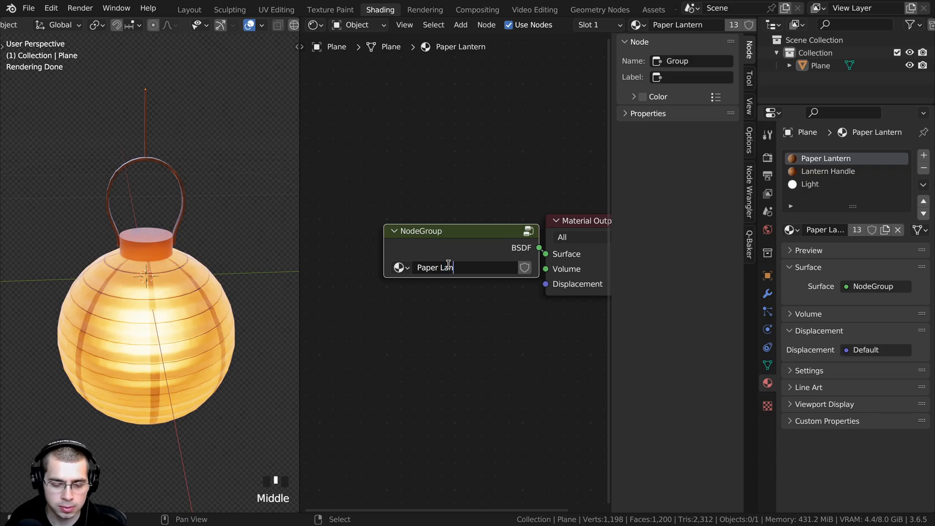
type("tern")
key("Return")
Enter the Paper Lantern group and rename its BSDF output as Shader.
key("Tab")
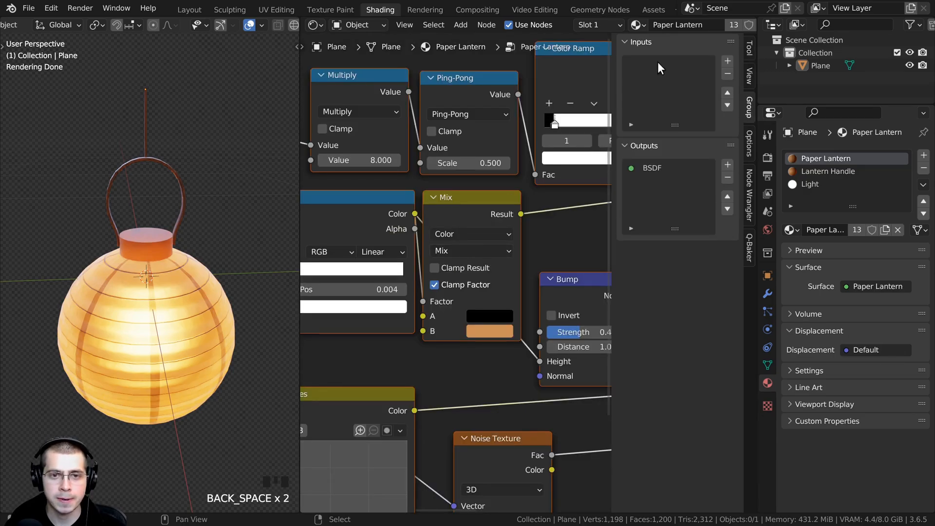
double_click(650, 168)
left_click_drag(665, 168, 627, 167)
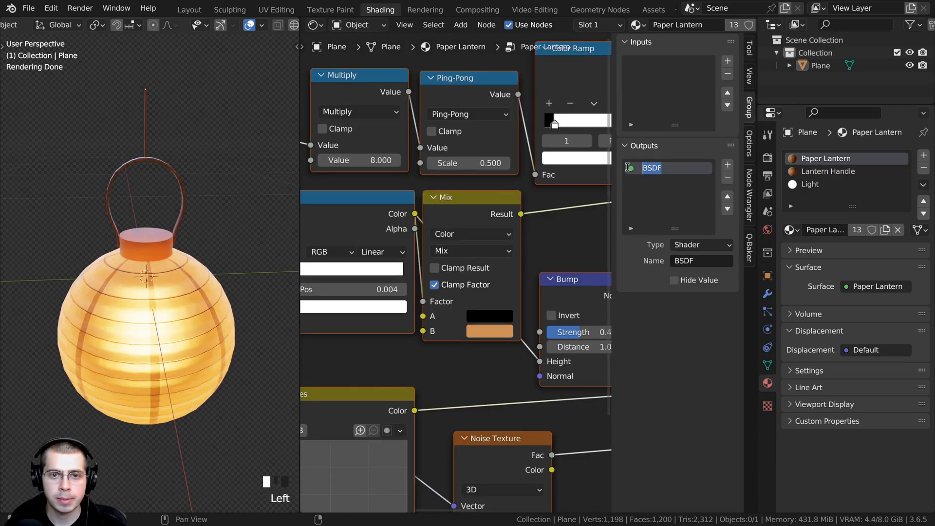
key("Return")
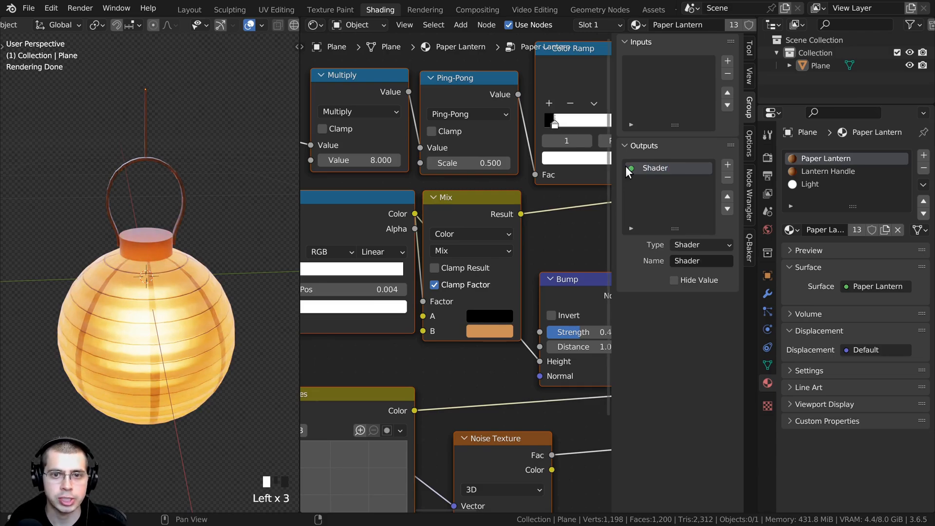
Move the Group Input node from the start of the tree to just above the Multiply node, near the Mix node.
scroll(531, 244, "down", 8)
middle_click_drag(460, 270, 376, 200)
right_click(377, 201)
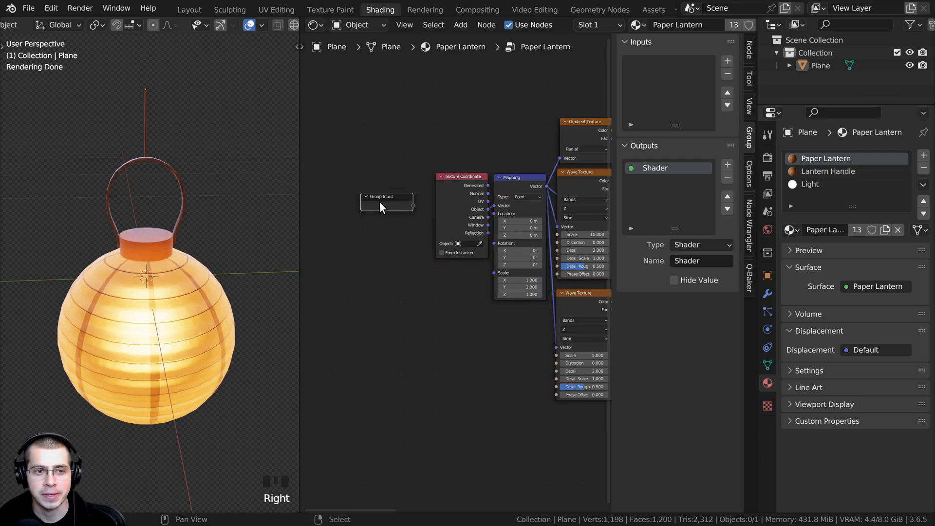
scroll(387, 204, "down", 5)
middle_click_drag(501, 204, 399, 227)
key("g")
left_click(604, 144)
middle_click_drag(607, 152, 554, 162)
scroll(553, 163, "up", 8)
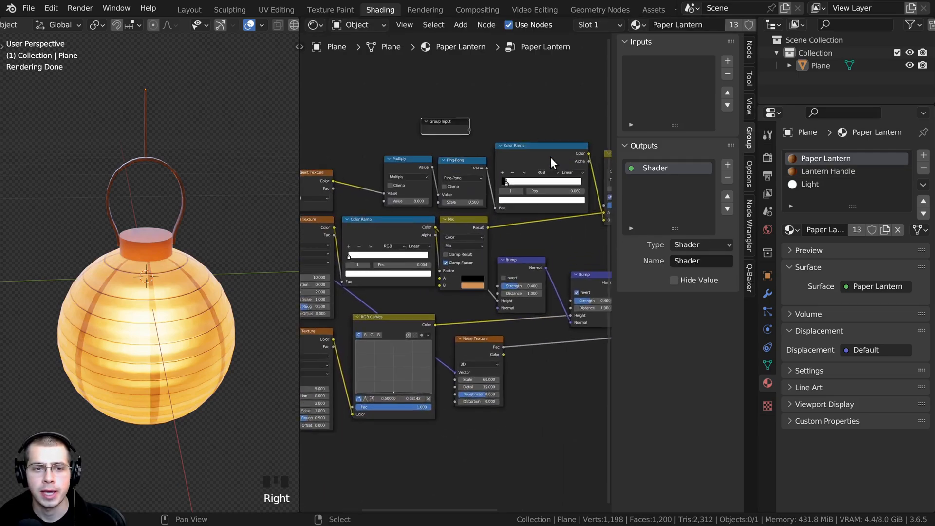
key("g")
left_click(461, 168)
middle_click_drag(461, 168, 526, 285)
middle_click_drag(522, 326, 510, 303)
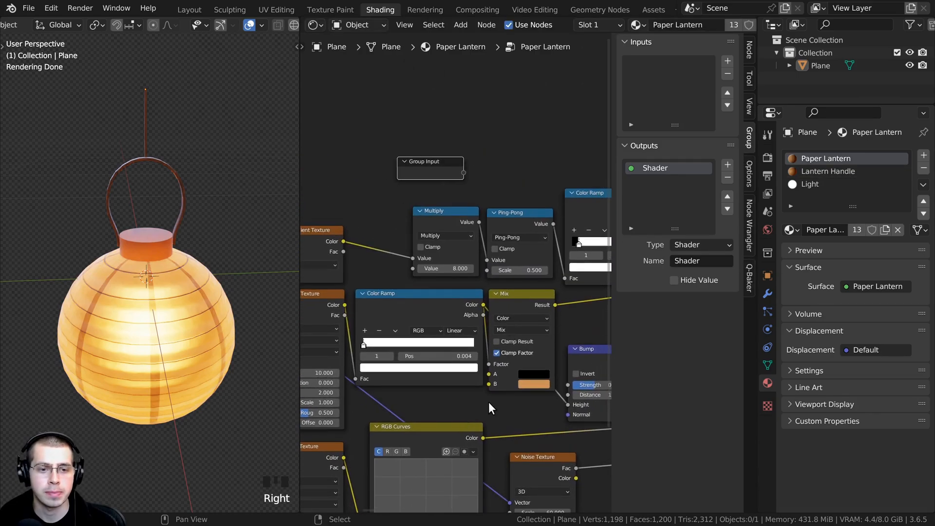
Expose the Mix node's A and B colors as group inputs.
left_click_drag(489, 374, 461, 171)
left_click_drag(462, 171, 416, 170)
left_click_drag(488, 384, 452, 182)
left_click_drag(433, 180, 429, 179)
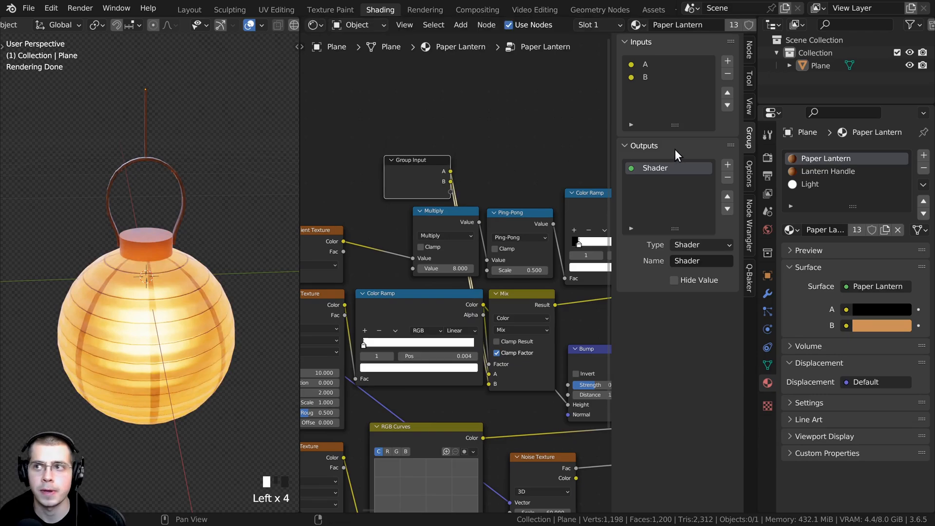
Rename the group inputs A and B as Color 1 and Color 2.
left_click(648, 64)
double_click(672, 68)
type("Co")
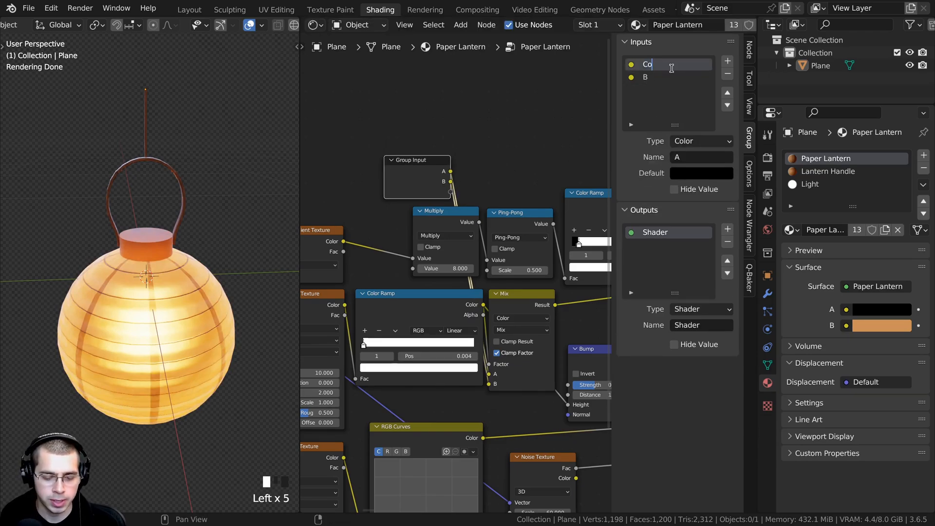
type("lor 1")
key("Return")
double_click(649, 77)
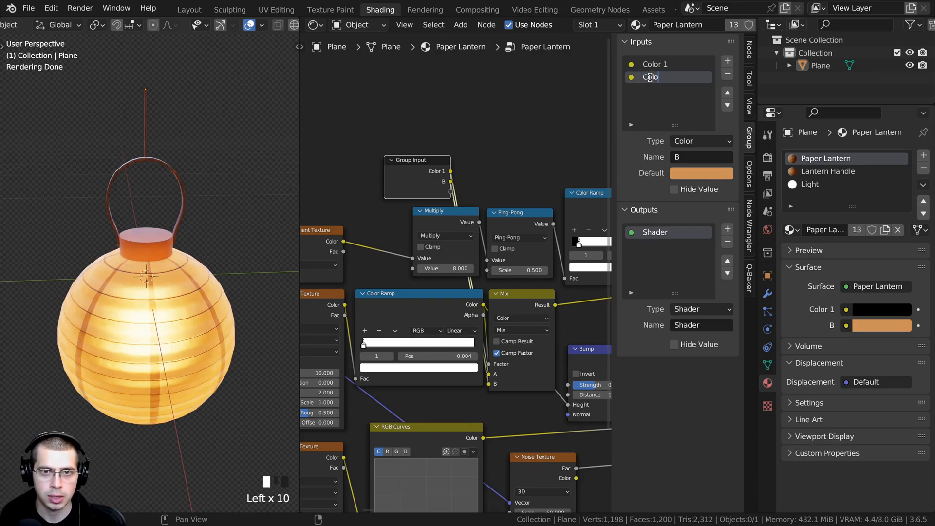
type("Color 2")
key("Return")
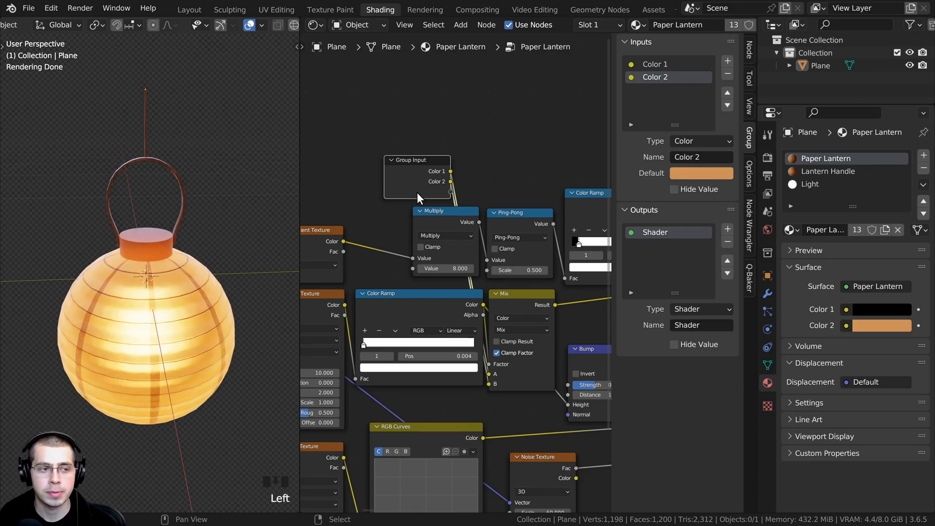
Move the Group Input node back to the start of the tree, below the Texture Coordinate node.
scroll(417, 192, "down", 2)
middle_click_drag(417, 192, 564, 156)
key("g")
left_click(354, 366)
middle_click_drag(355, 368, 383, 321)
scroll(394, 310, "up", 4)
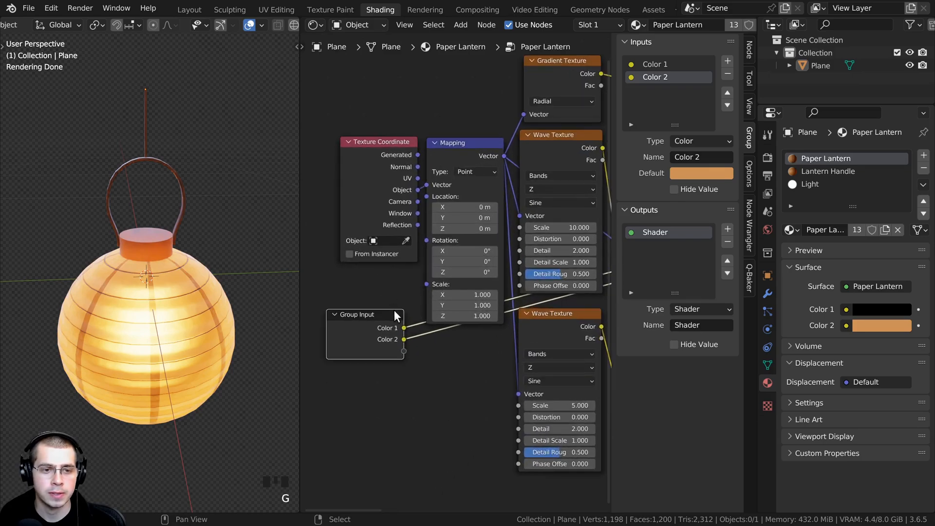
key("g")
left_click(303, 267)
Widen the node editor and shift the Group Input node to leave space before the Mapping node.
left_click_drag(299, 265, 179, 254)
middle_click_drag(146, 270, 143, 243)
middle_click_drag(142, 267, 142, 219, "shift")
middle_click_drag(367, 262, 357, 261, "shift")
key("g")
left_click(341, 250)
middle_click_drag(493, 269, 474, 267, "shift")
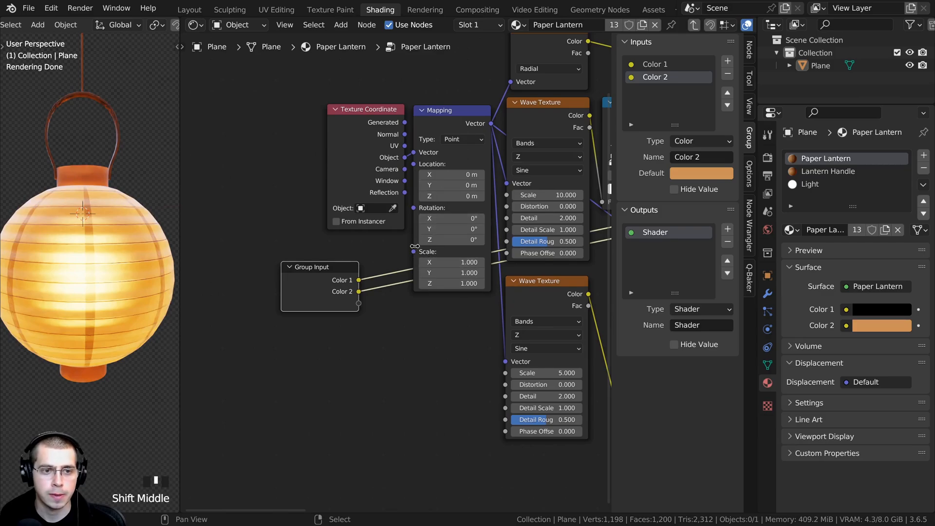
Expose the Mapping node's Scale as a group input.
left_click_drag(414, 252, 317, 291)
left_click(323, 293)
scroll(385, 274, "up", 3)
middle_click_drag(460, 84, 453, 143)
left_click(453, 143)
scroll(539, 145, "down", 6)
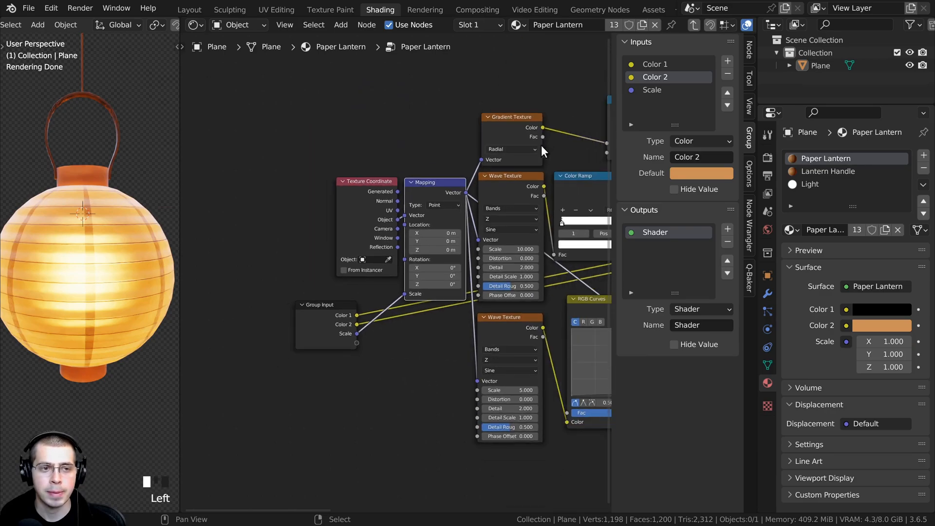
scroll(519, 133, "up", 2)
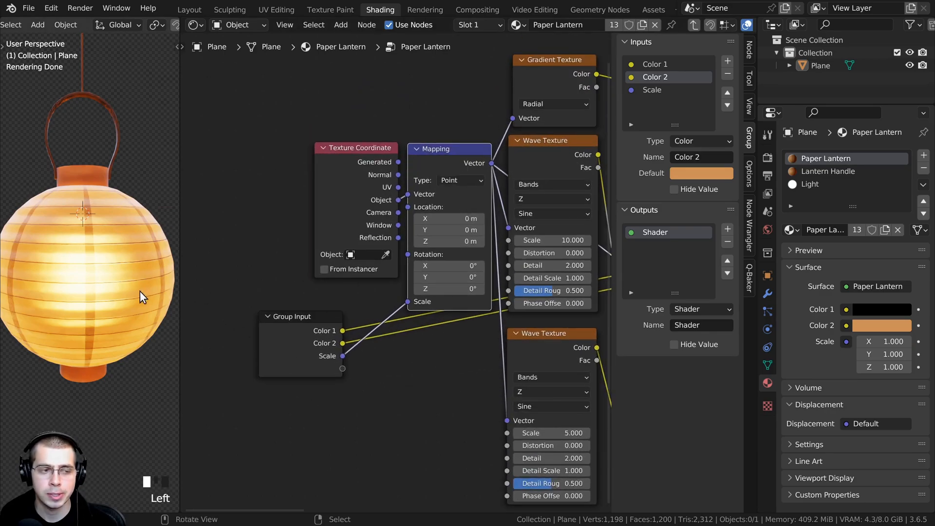
Change the Scale group input's type to Float with a default of 1.
middle_click_drag(139, 291, 139, 290, "shift")
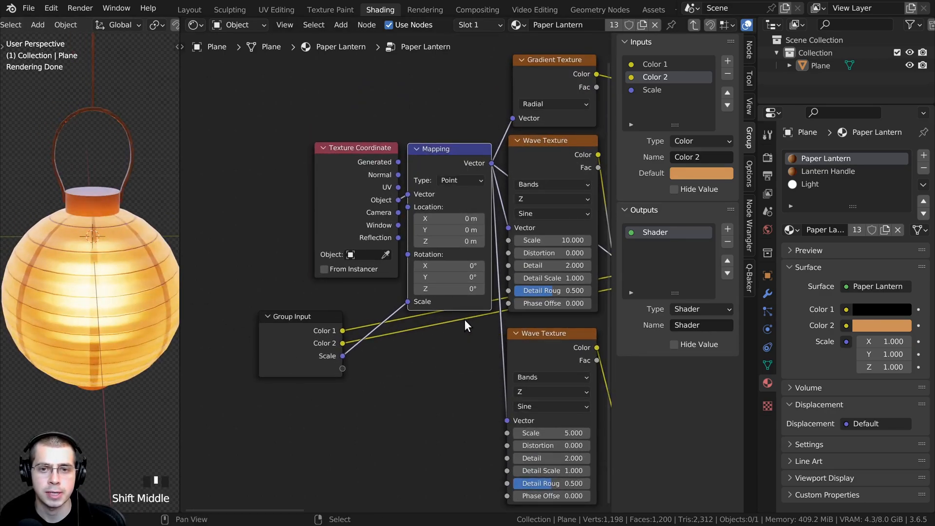
middle_click_drag(464, 320, 476, 291, "shift")
left_click(664, 88)
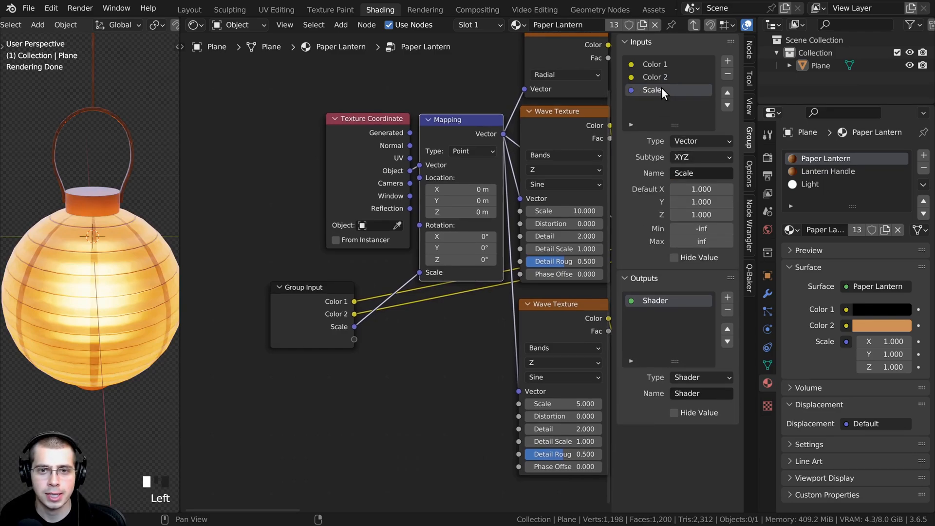
left_click(691, 141)
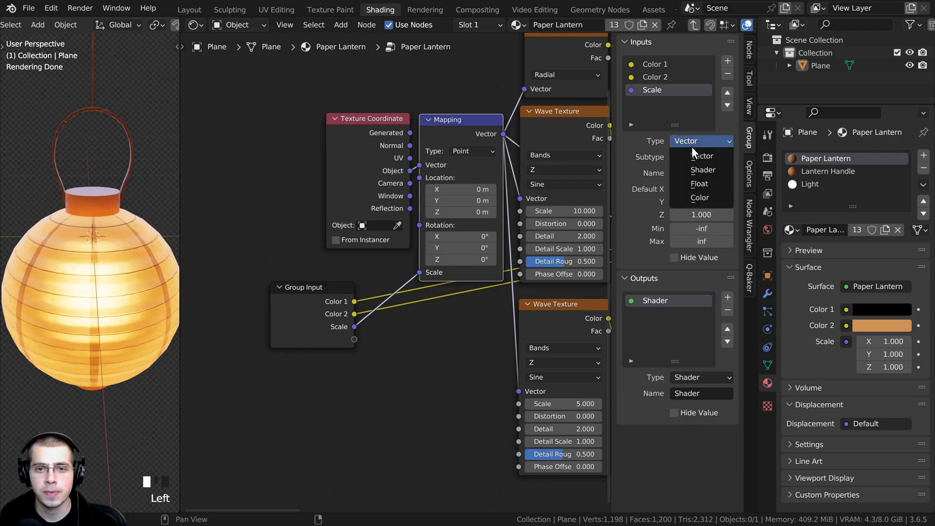
left_click(693, 183)
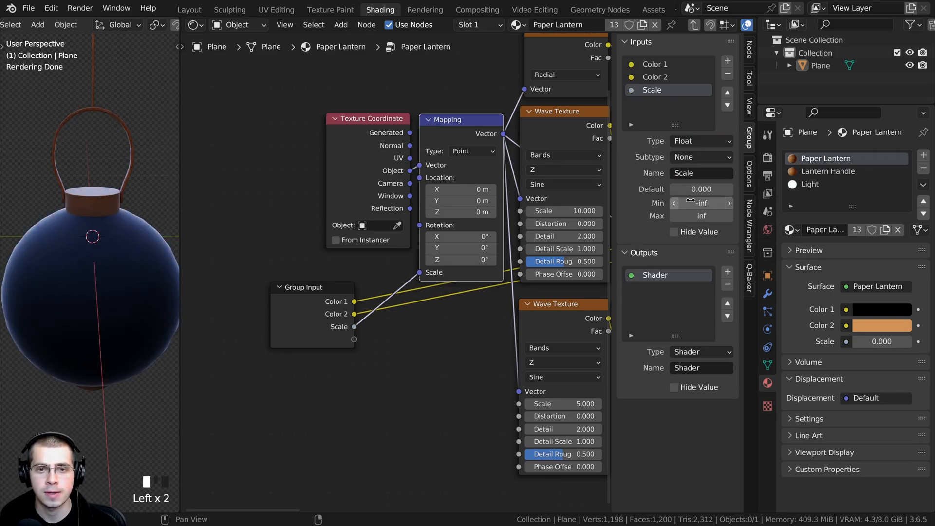
left_click(672, 189)
type("1")
key("Return")
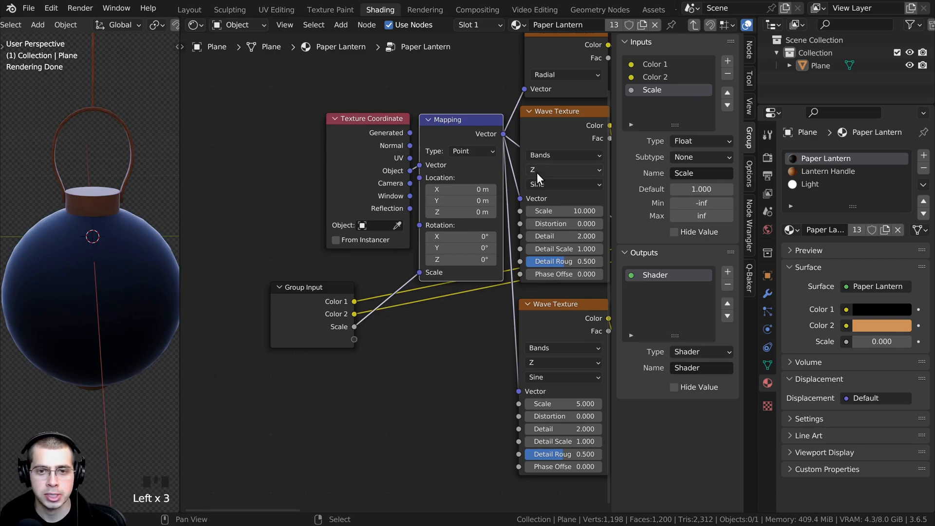
Return to the main node tree, set the Paper Lantern group's Scale to 1 and widen the node.
key("Tab")
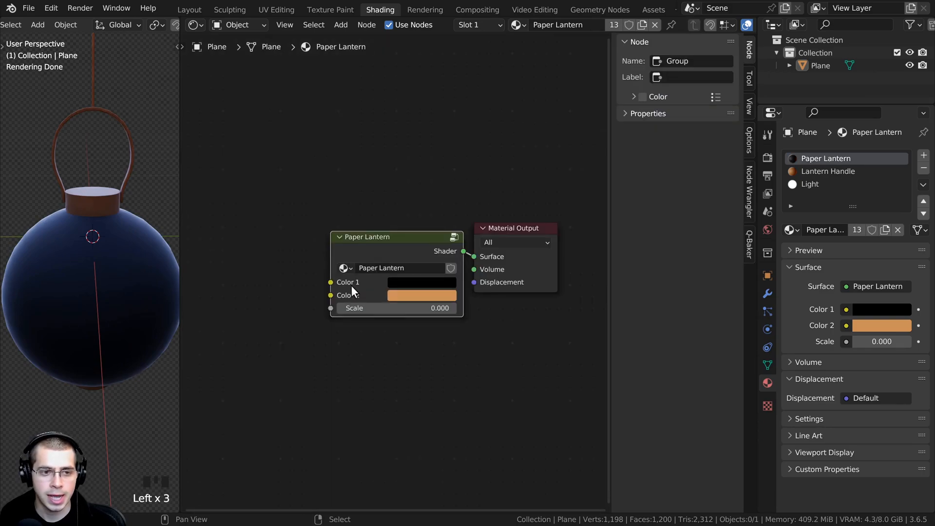
left_click(384, 311)
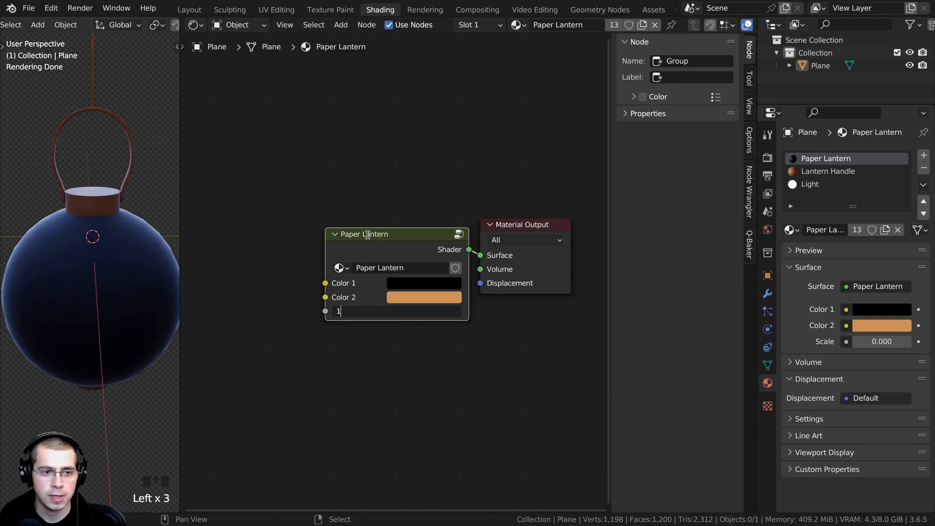
type("1")
key("Return")
left_click_drag(324, 241, 307, 240)
Try raising the Paper Lantern group's Scale to 3.7 to preview the pattern, and reset it to 1.
left_click_drag(367, 311, 383, 312)
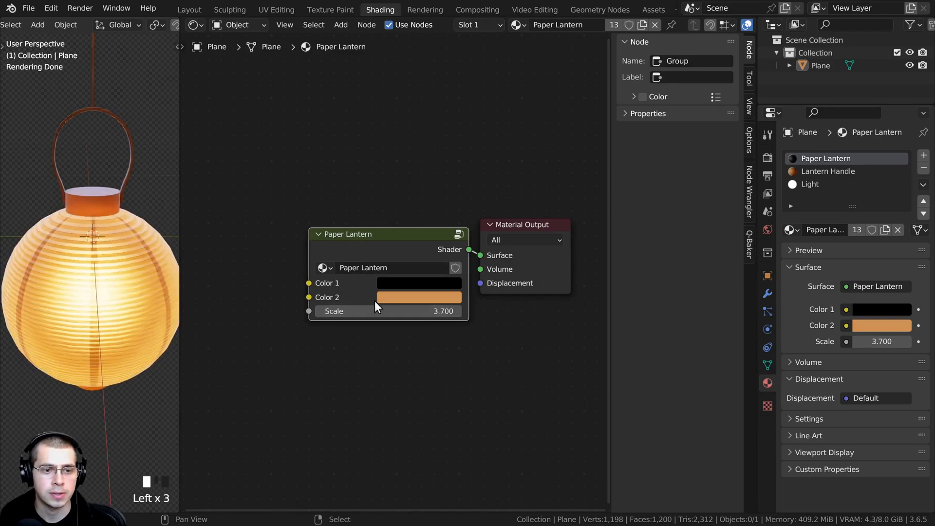
left_click(377, 310)
type("1")
key("Return")
left_click_drag(378, 240, 383, 236)
Inside the group, expose the Multiply node's second value as a group input named Vertical Lines.
key("Tab")
scroll(383, 237, "down", 4)
mouse_move(383, 247)
middle_mouse_down()
mouse_move(382, 255)
mouse_move(391, 252)
middle_mouse_up()
left_click(480, 161)
scroll(482, 160, "down", 2)
middle_click_drag(487, 159, 364, 197)
middle_click_drag(426, 201, 457, 193)
scroll(457, 193, "up", 1)
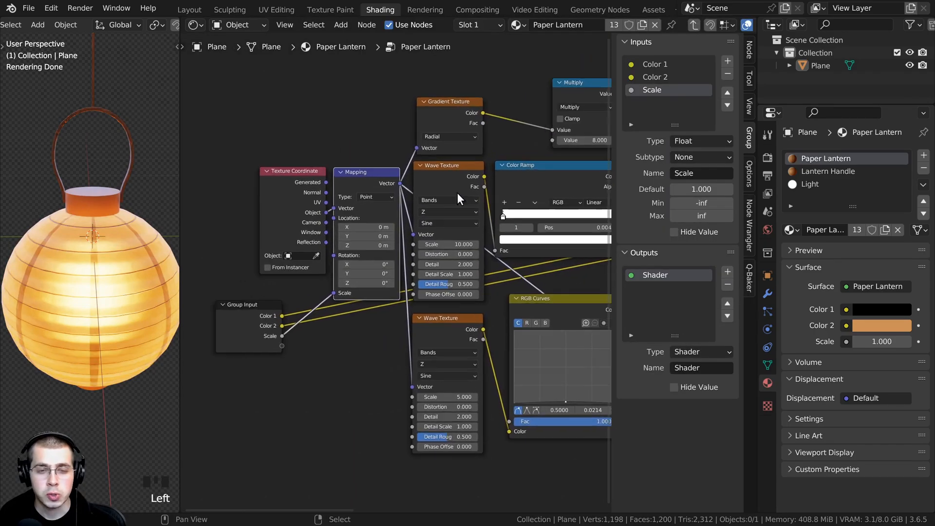
middle_click_drag(521, 180, 493, 178)
scroll(550, 166, "up", 1)
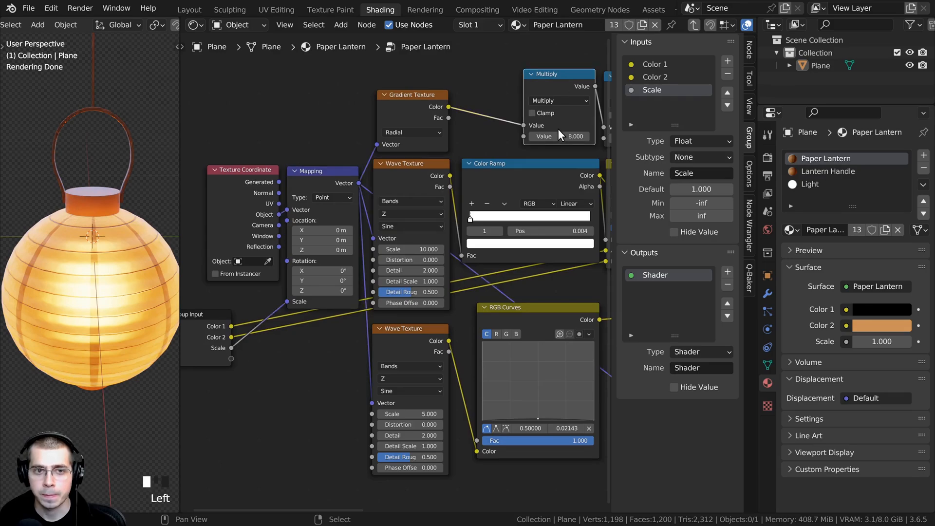
mouse_move(558, 137)
left_mouse_down()
mouse_move(655, 136)
mouse_move(558, 137)
left_mouse_up()
scroll(526, 134, "down", 2)
middle_click_drag(523, 133, 547, 116)
left_click_drag(556, 92, 297, 308)
double_click(653, 102)
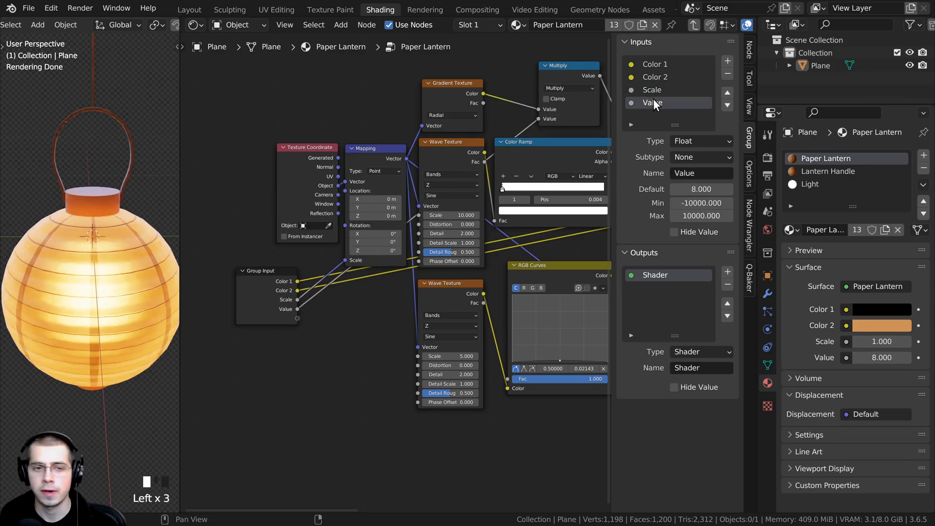
type("Vertical Lines")
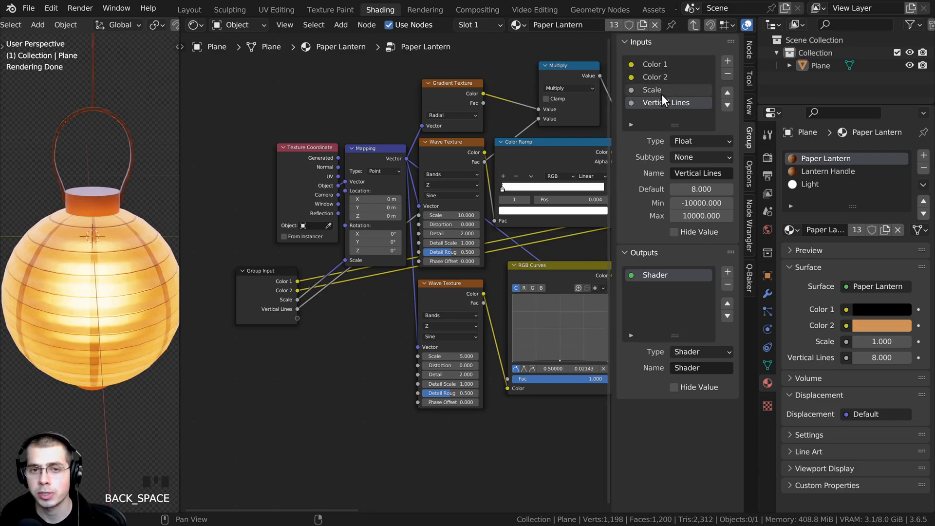
Move the Group Input node below the Bump nodes and expose the Principled BSDF's Roughness as a group input.
middle_click_drag(406, 223, 412, 216)
scroll(341, 278, "down", 6)
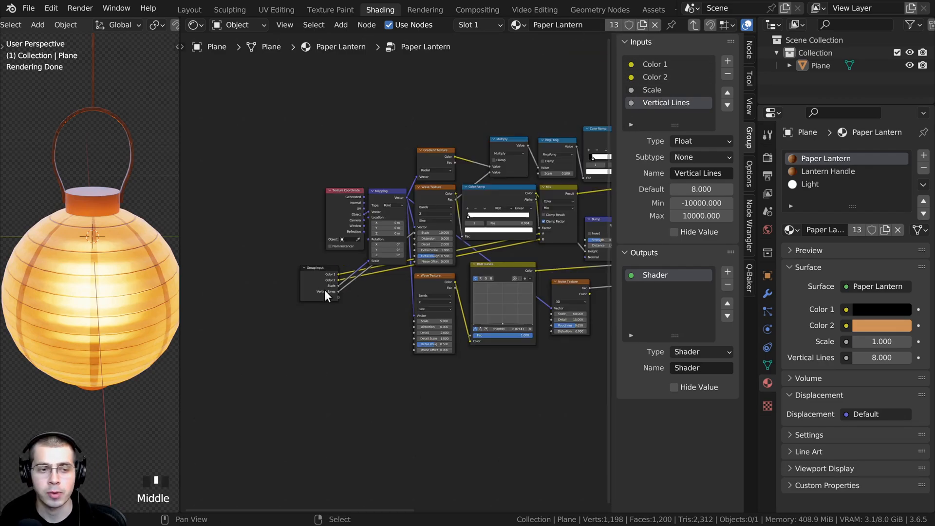
right_click(324, 291)
scroll(326, 258, "down", 3)
middle_click_drag(326, 258, 236, 209)
scroll(227, 218, "up", 3)
right_click_drag(222, 222, 510, 264)
middle_click_drag(510, 263, 336, 347)
scroll(445, 281, "up", 3)
right_click_drag(336, 347, 345, 341)
scroll(522, 221, "up", 2)
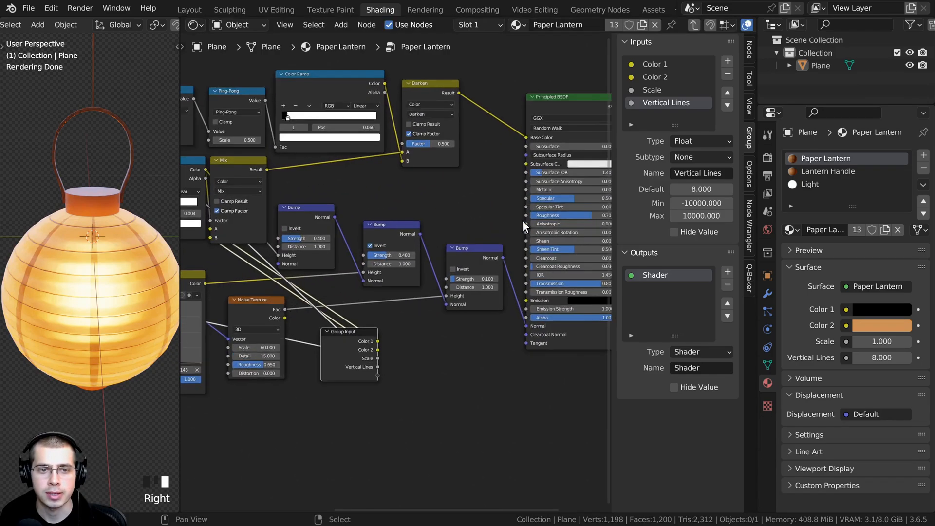
left_click_drag(524, 215, 376, 376)
left_click(349, 364)
Try lowering the first Bump node's Strength to preview its effect on the lantern surface.
middle_click_drag(308, 254, 395, 232)
scroll(396, 232, "up", 3)
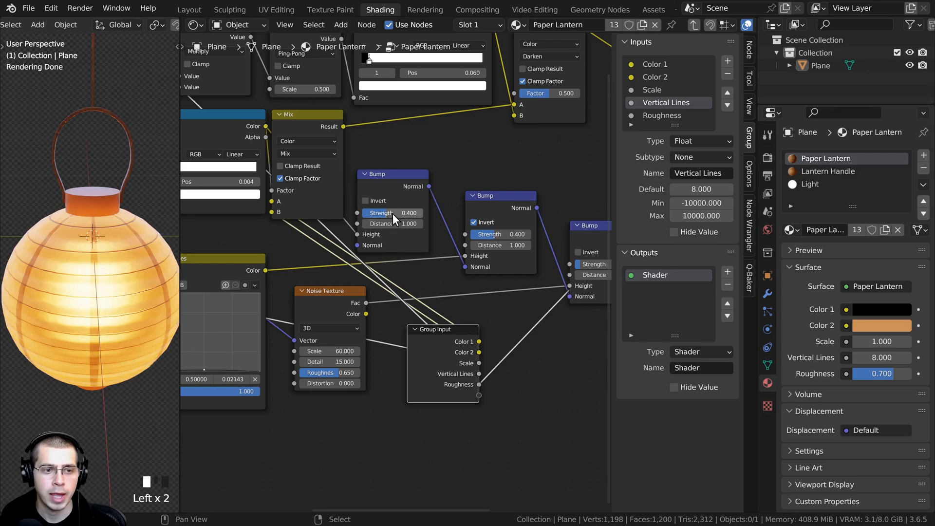
left_click(393, 183)
left_click(501, 202)
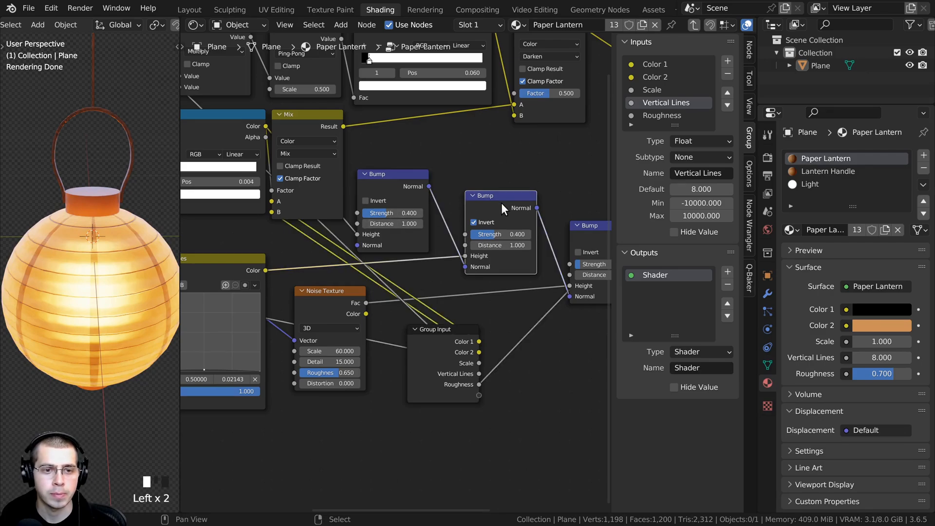
left_click_drag(396, 214, 366, 215)
right_click(396, 214)
scroll(97, 251, "up", 2)
mouse_move(123, 262)
middle_mouse_down()
mouse_move(98, 252)
mouse_move(123, 253)
middle_mouse_up()
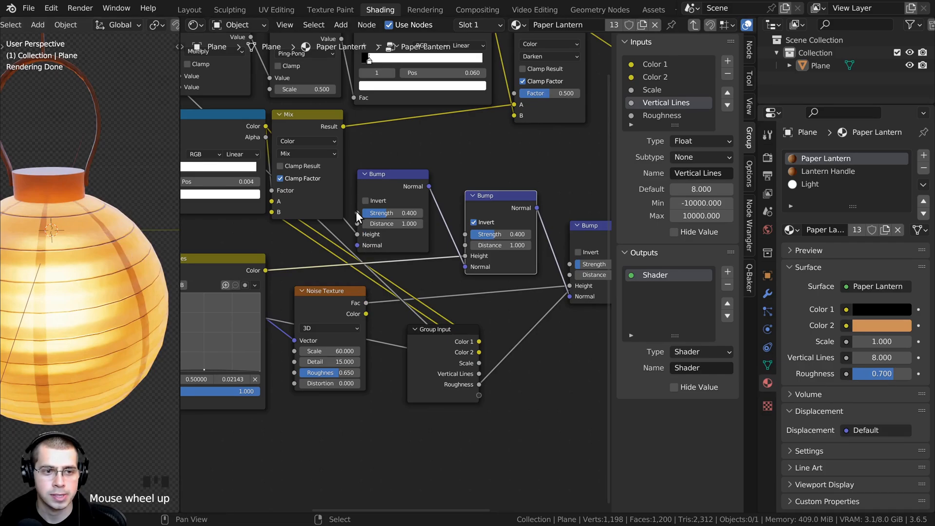
Expose the first Bump node's Strength as a group input and connect the second Bump node's Strength to it.
left_click_drag(357, 213, 480, 395)
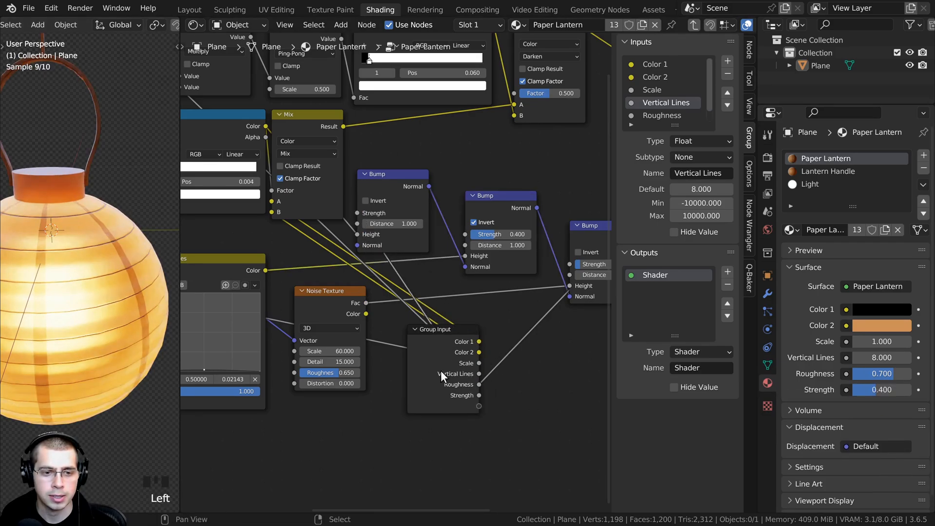
left_click_drag(440, 370, 430, 371)
left_click_drag(498, 202, 503, 201)
left_click_drag(471, 233, 469, 395)
left_click_drag(429, 362, 409, 363)
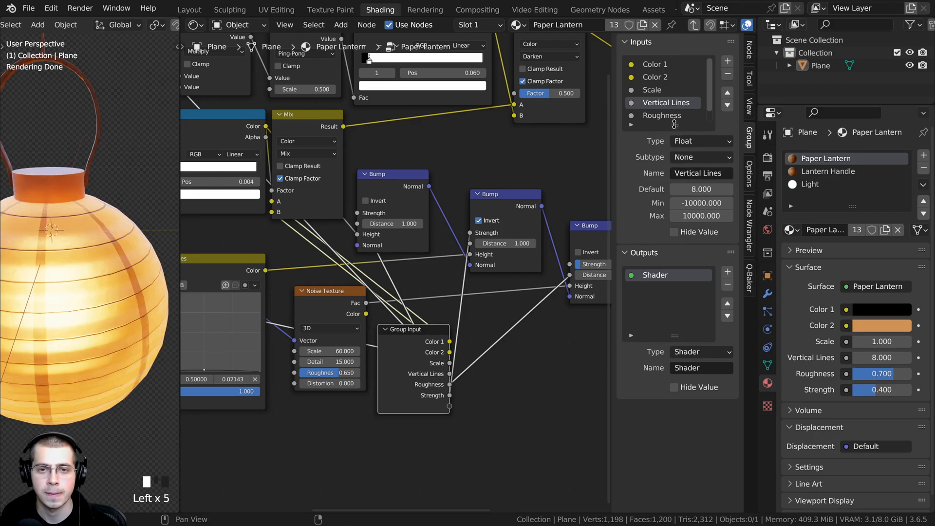
Rename the new Strength group input to Lines Bump Strength.
left_click_drag(674, 124, 669, 162)
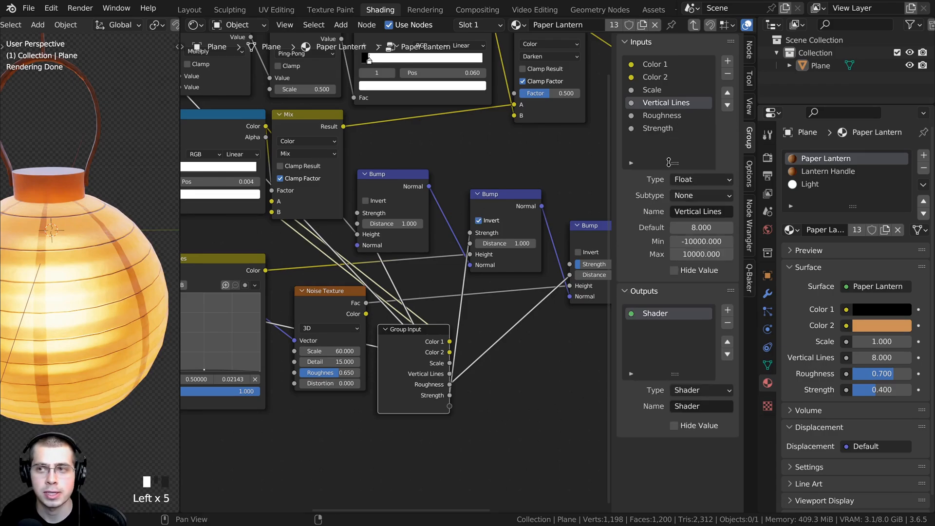
double_click(660, 127)
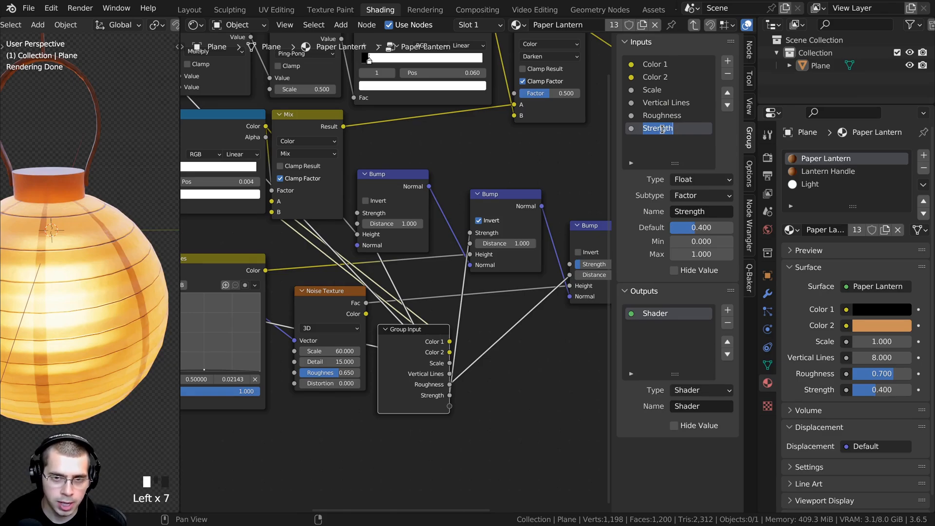
type("Lines Bu")
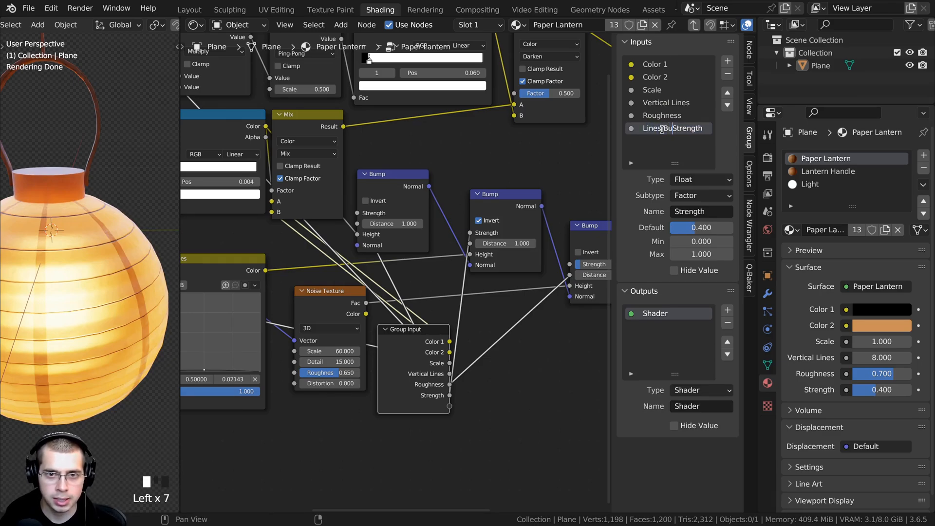
type("mp")
key("Return")
Expose the third Bump node's Strength as a separate group input.
key("a")
key("a")
middle_click_drag(595, 241, 546, 224)
left_click(547, 226)
mouse_move(546, 242)
left_mouse_down()
mouse_move(596, 242)
mouse_move(534, 249)
left_mouse_up()
middle_click_drag(534, 249, 553, 215)
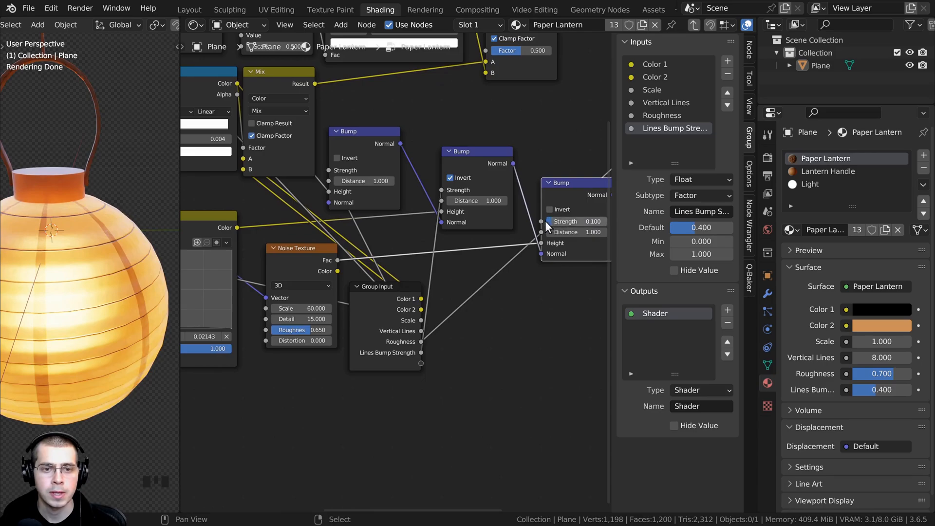
left_click_drag(541, 221, 421, 363)
Rename the third Bump node's Strength group input to Paper Bump Strength.
double_click(653, 141)
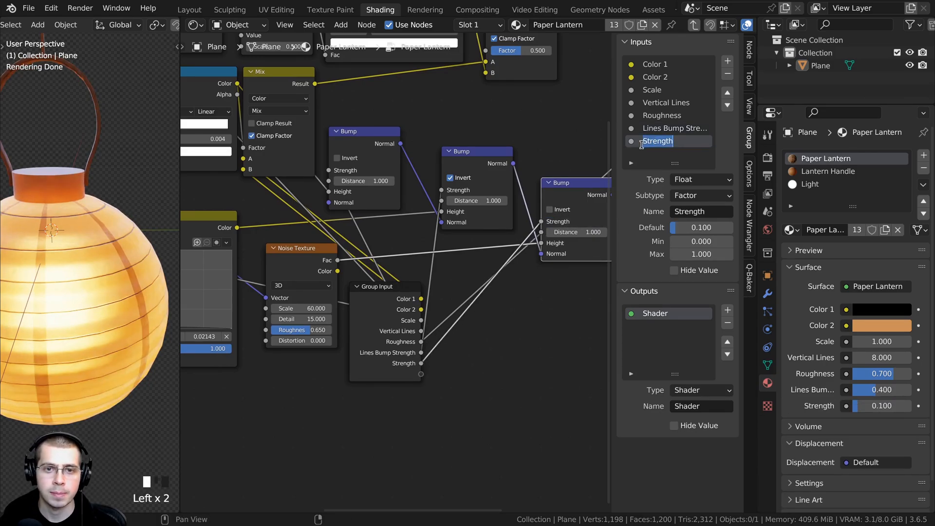
key("Left")
key("Left")
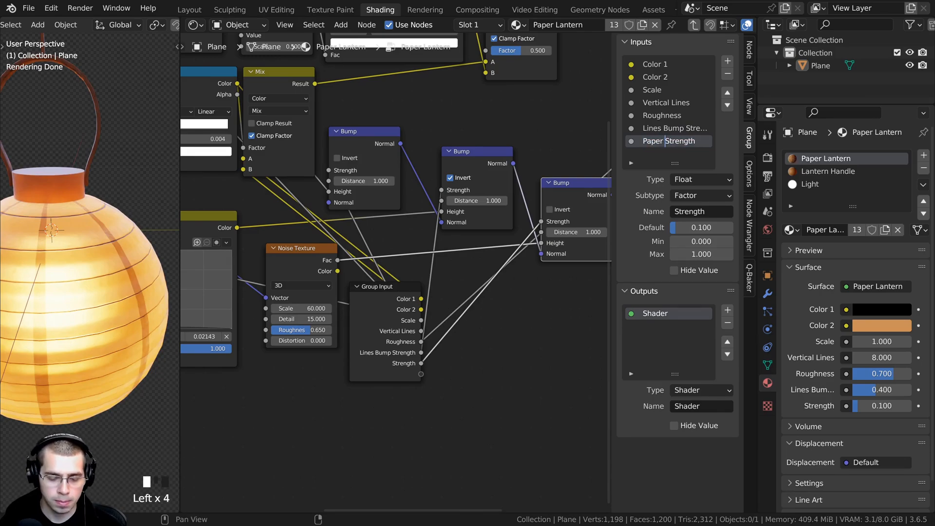
type("Paper Bump")
key("Return")
Move the Group Input node beneath the Texture Coordinate node, and exit the Paper Lantern group with the sidebar hidden.
scroll(470, 243, "down", 2)
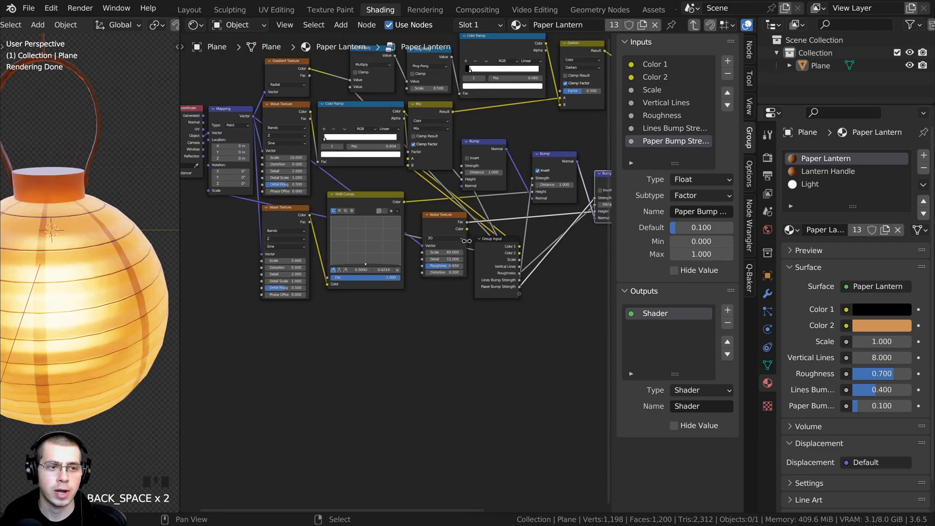
scroll(460, 247, "down", 2)
middle_click_drag(460, 246, 518, 262)
key("g")
left_click(315, 225)
middle_click_drag(316, 226, 320, 229)
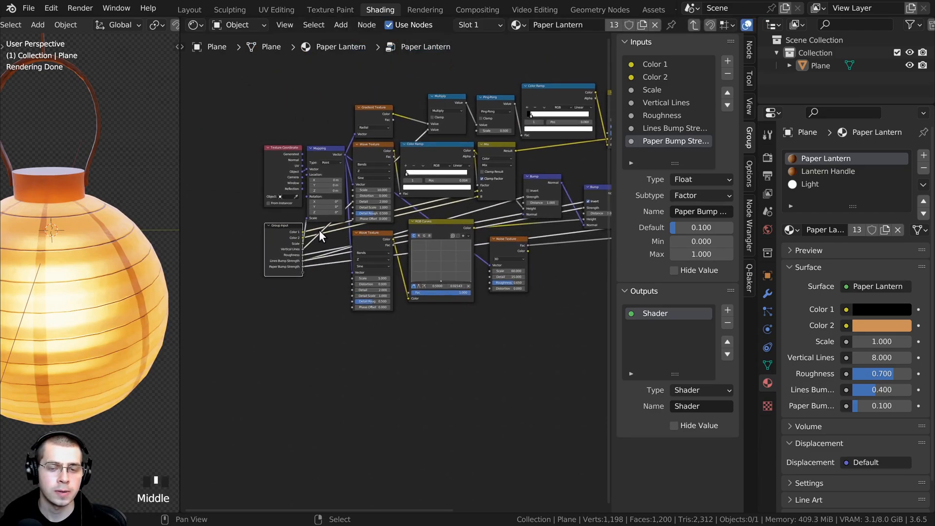
key("Tab")
scroll(455, 220, "up", 2)
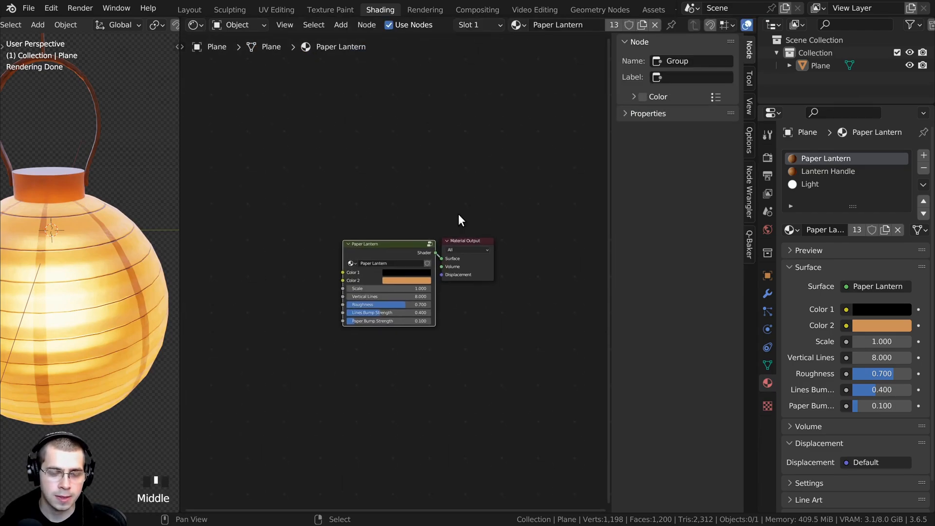
key("n")
scroll(458, 270, "up", 4)
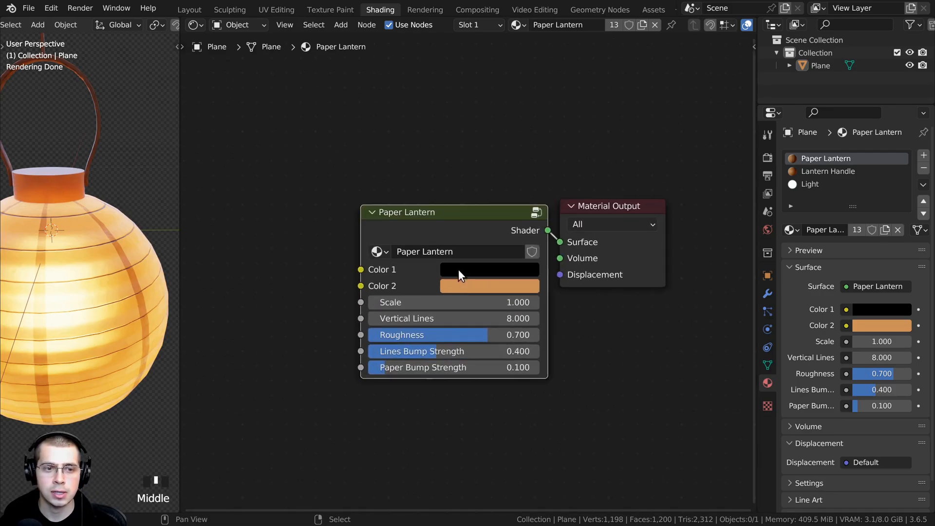
Nudge the Paper Lantern group node up to line up with the Material Output node, and deselect the nodes.
key("a")
middle_click_drag(60, 285, 99, 269, "shift")
scroll(99, 268, "down", 2)
left_click_drag(398, 217, 397, 213)
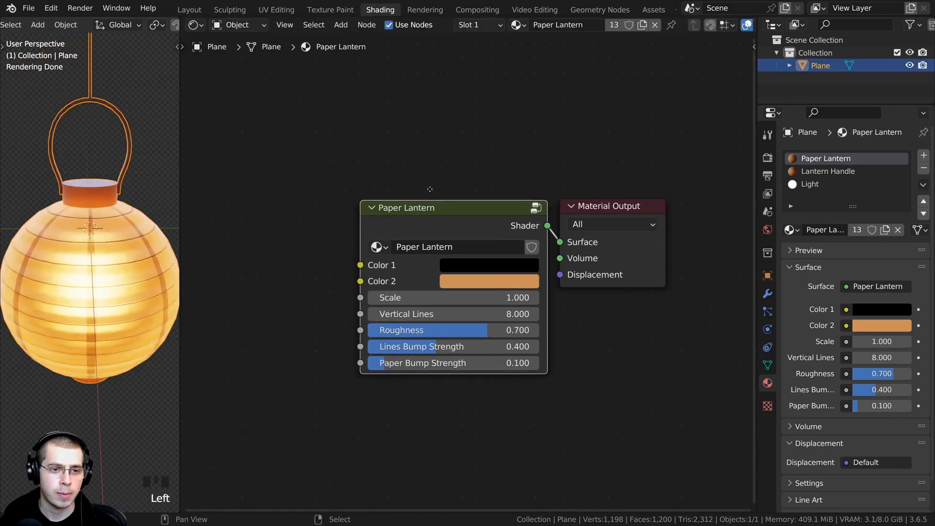
scroll(359, 242, "up", 1)
key("alt+a")
middle_click_drag(356, 242, 356, 191)
scroll(227, 270, "down", 1)
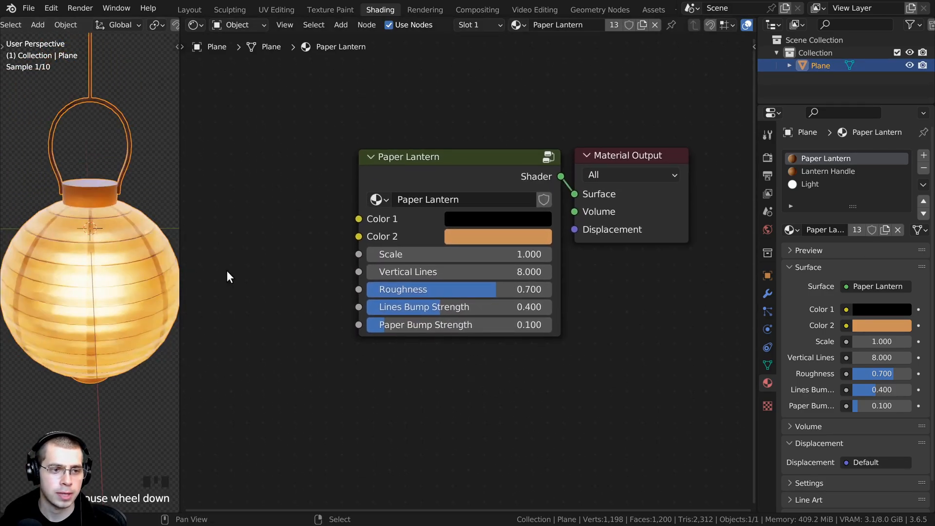
Review the Paper Lantern group's exposed color, Scale, Vertical Lines, Roughness and bump strength inputs.
left_click(466, 217)
left_click(491, 237)
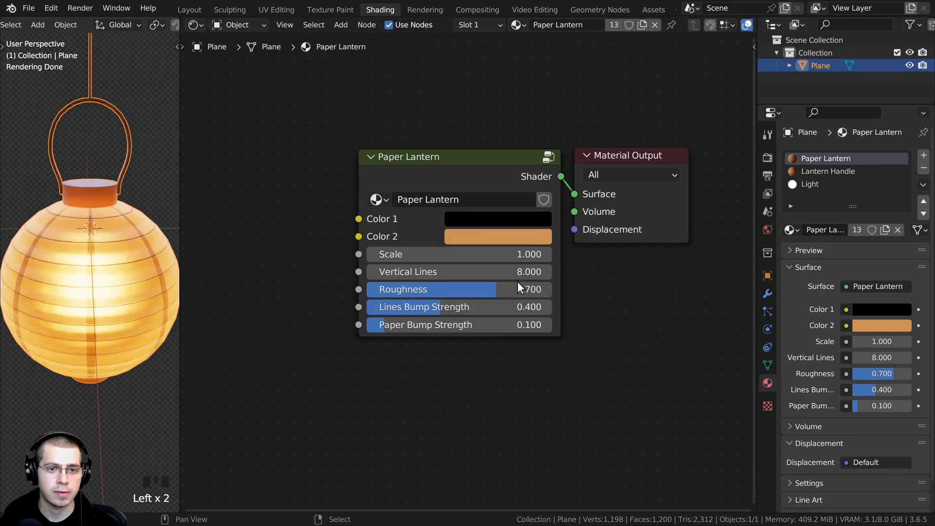
left_click(519, 237)
key("Escape")
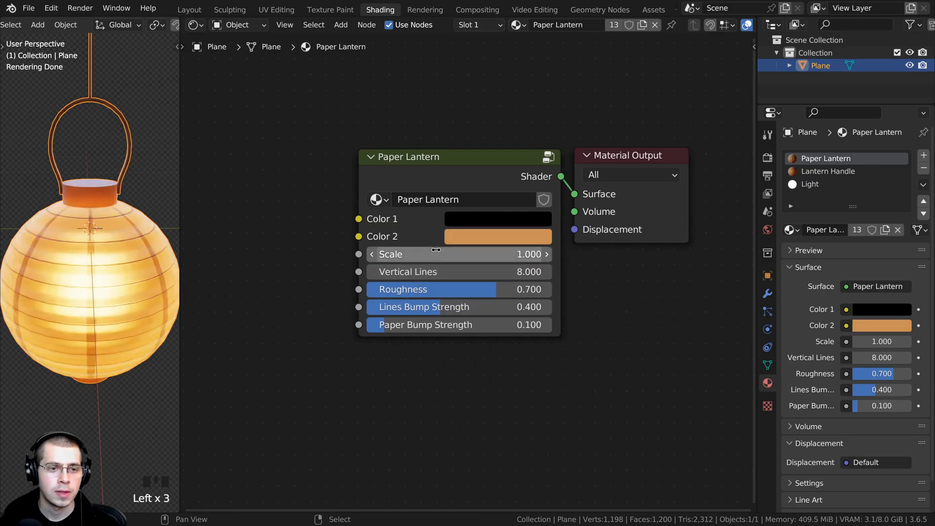
left_click_drag(436, 253, 486, 253)
key("Escape")
left_click_drag(433, 272, 431, 290)
key("Escape")
left_click_drag(500, 289, 477, 325)
key("Escape")
key("Escape")
key("Escape")
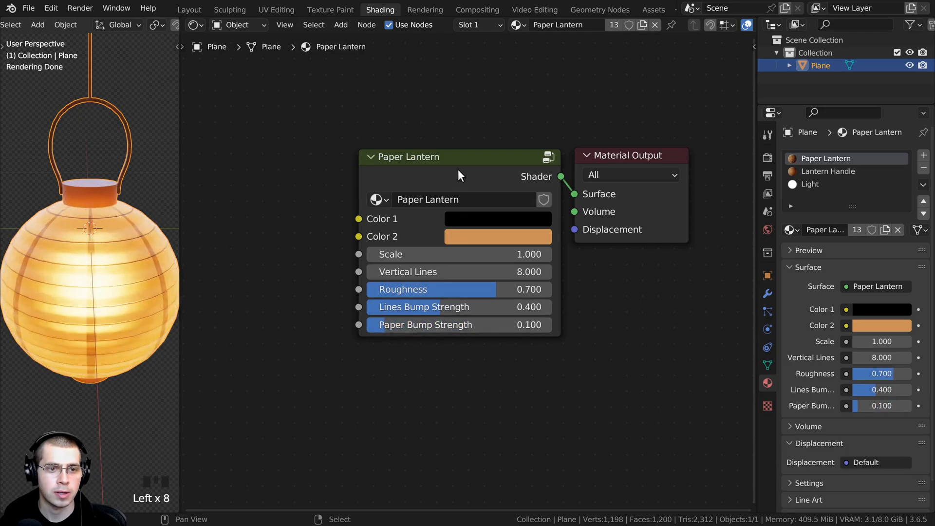
Save the file and examine the finished lantern in the rendered viewport.
left_click(458, 168)
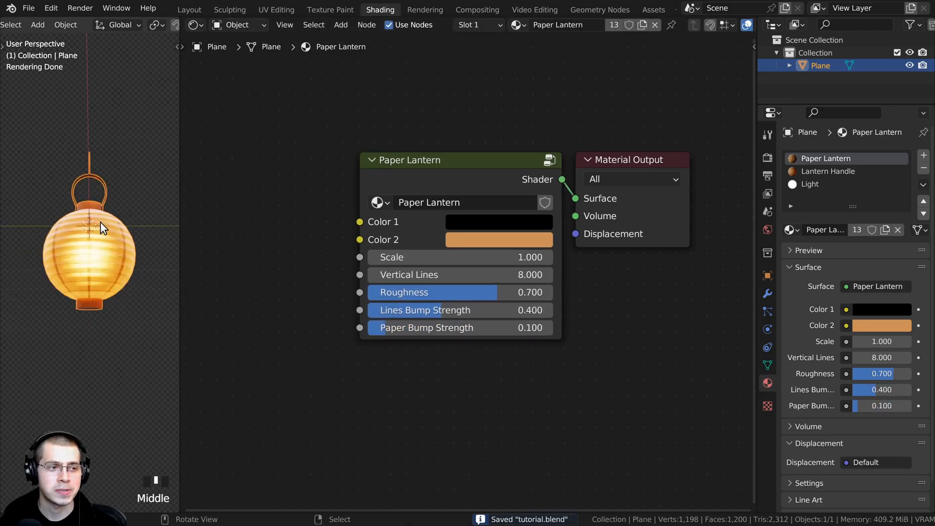
key("g")
right_click(109, 190)
middle_click_drag(109, 209, 107, 262)
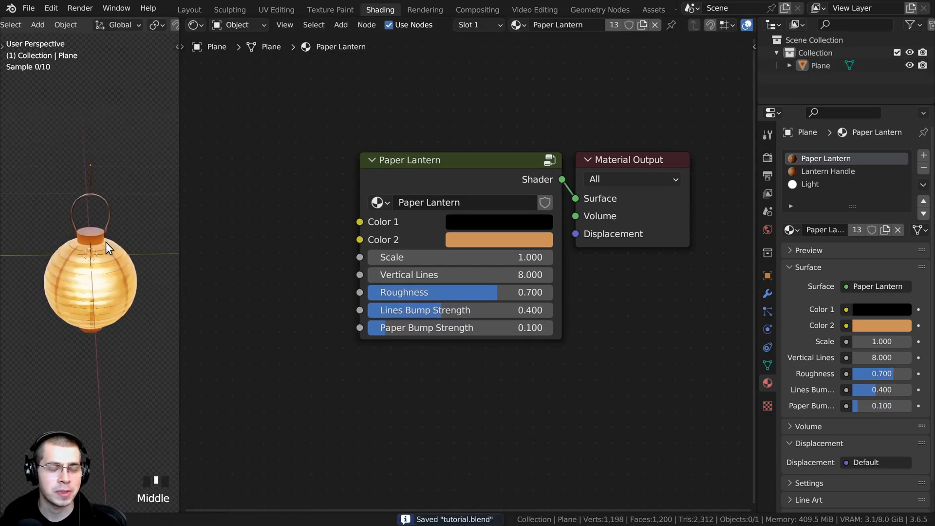
scroll(99, 225, "up", 2)
right_click(101, 183)
middle_click_drag(101, 182, 130, 229, "shift")
scroll(86, 193, "down", 2)
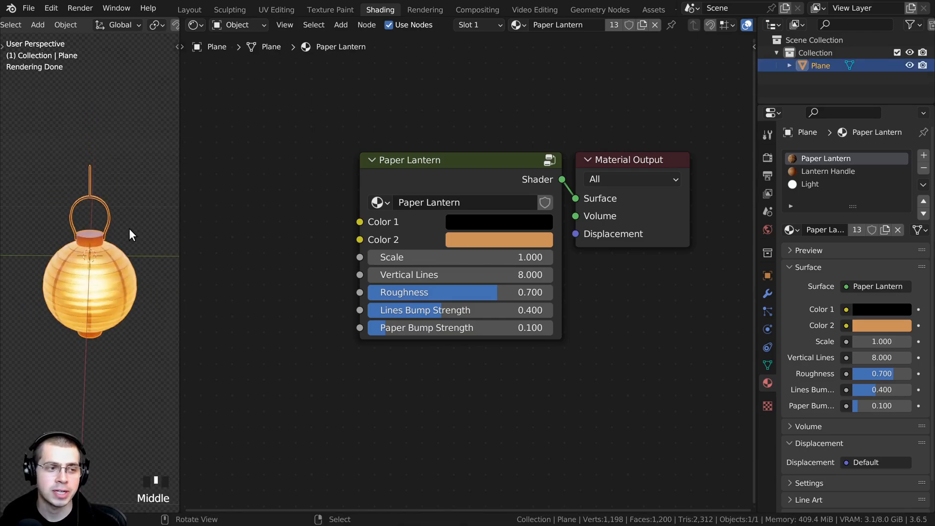
scroll(128, 258, "down", 2)
mouse_move(118, 270)
middle_mouse_down()
mouse_move(111, 247)
mouse_move(124, 285)
middle_mouse_up()
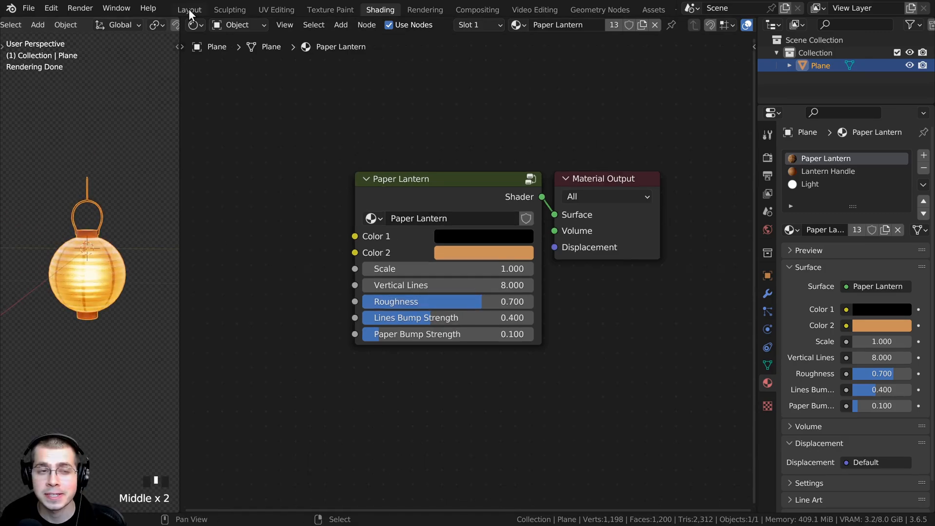
Switch to the Layout workspace and set the viewport shading to Solid.
left_click(189, 10)
scroll(355, 215, "down", 3)
key("z")
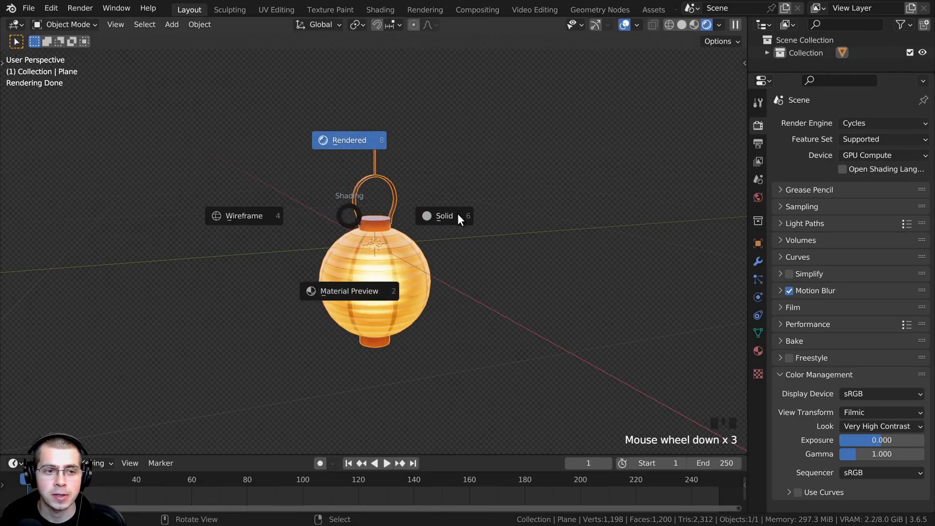
left_click(469, 214)
Add a Bezier curve at the lantern's location.
scroll(410, 162, "down", 1)
key("shift+a")
mouse_move(387, 127)
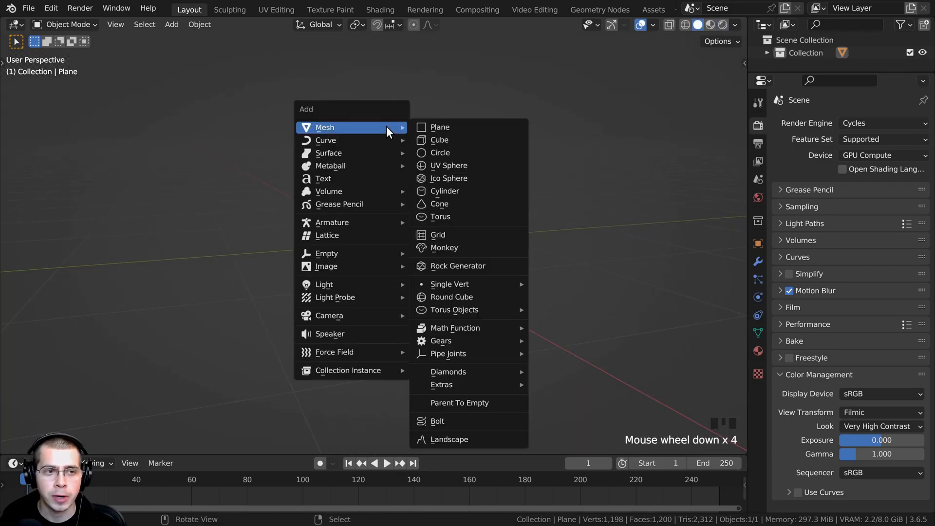
mouse_move(347, 138)
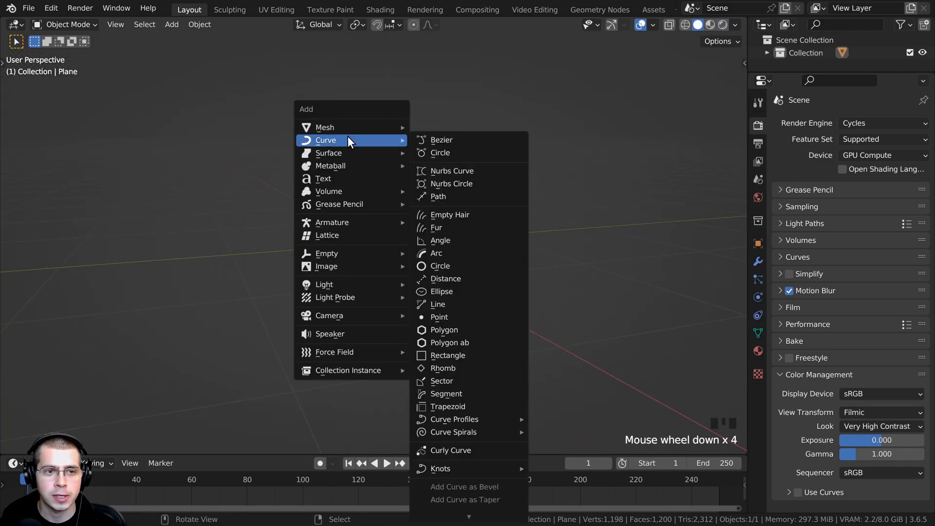
left_click(449, 142)
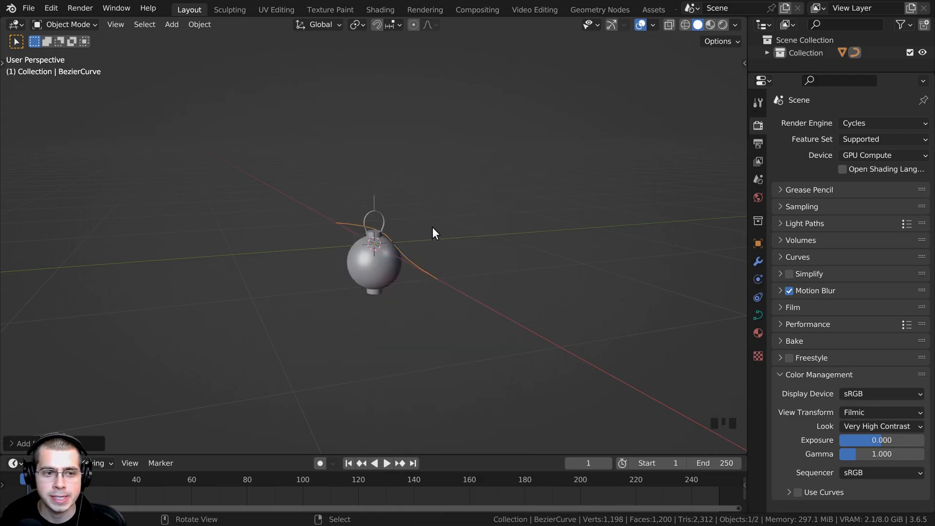
In Edit Mode, rotate the curve's left control point in line with the X axis and move it about 2.3 m outward.
middle_click_drag(432, 227, 461, 277)
key("Tab")
scroll(358, 271, "down", 1)
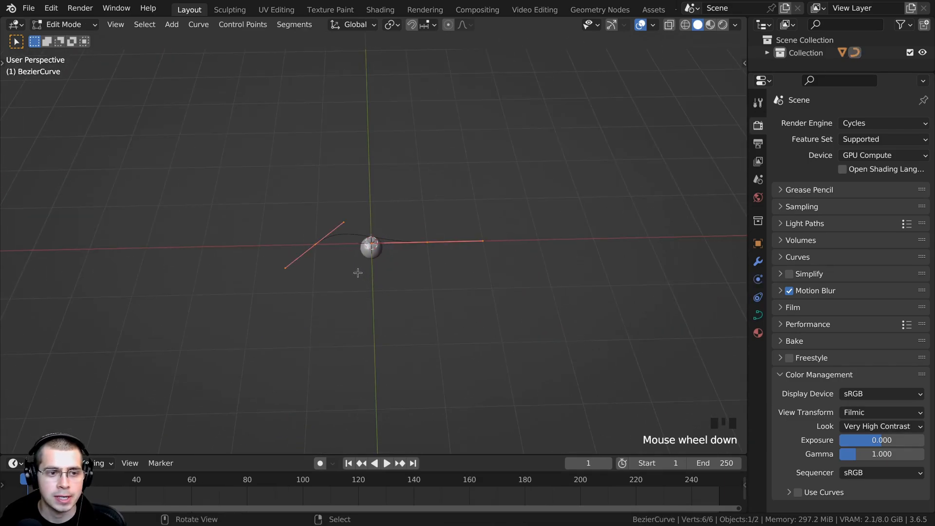
middle_click_drag(359, 271, 312, 284)
right_click(315, 248)
middle_click_drag(318, 237, 339, 236, "shift")
key("r")
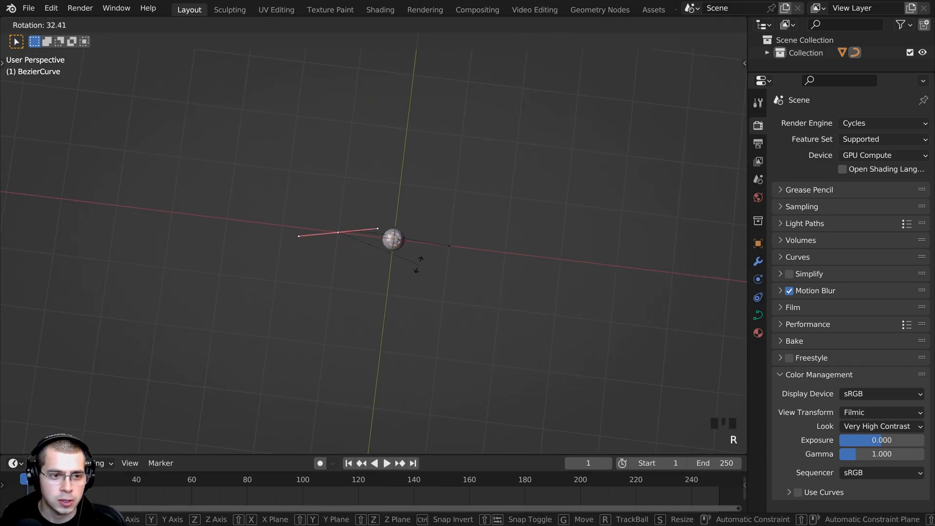
left_click(408, 280)
key("g")
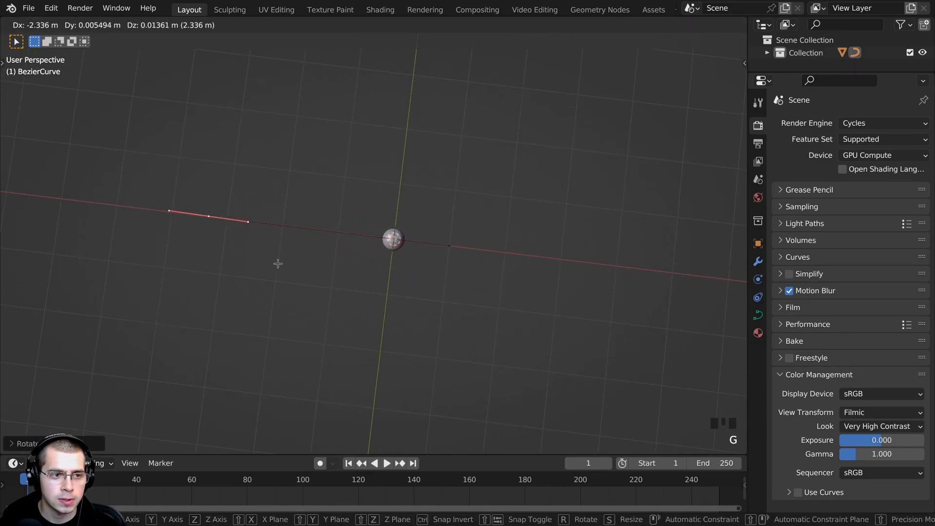
left_click(277, 263)
Move the curve's right control point outward along the X axis to lengthen the curve.
right_click(444, 247)
scroll(441, 248, "down", 3)
middle_click_drag(423, 248, 499, 220)
key("g")
left_click(515, 221)
Select all of the curve's control points and subdivide it once to add a middle point.
middle_click_drag(362, 293, 373, 241)
key("b")
left_click_drag(158, 155, 574, 339)
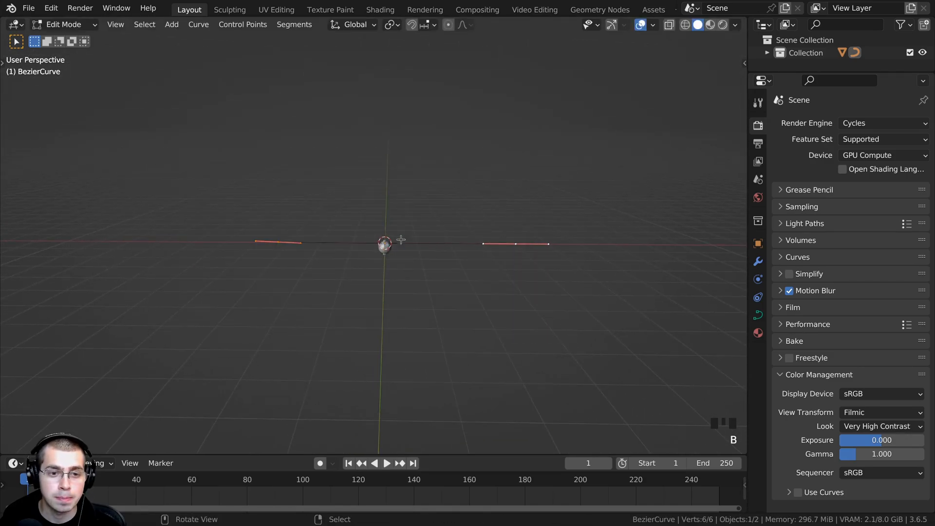
right_click(404, 207)
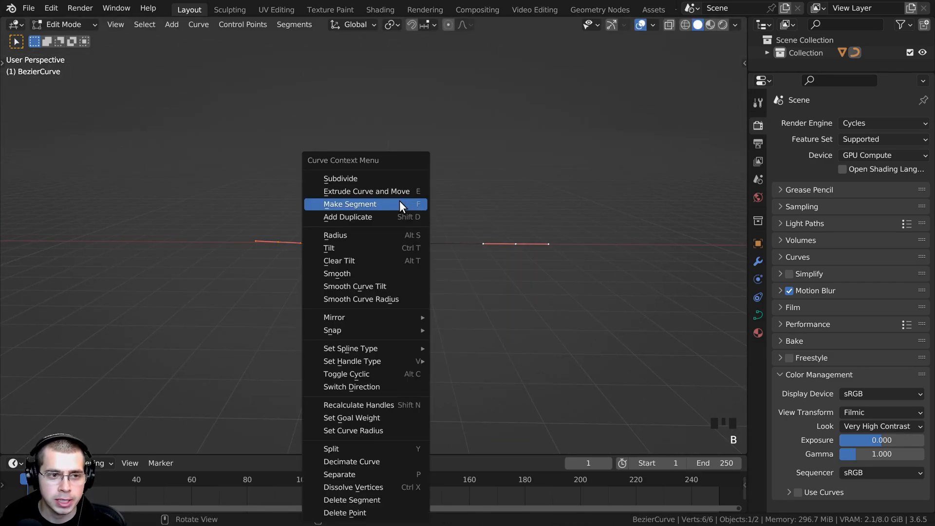
left_click(346, 179)
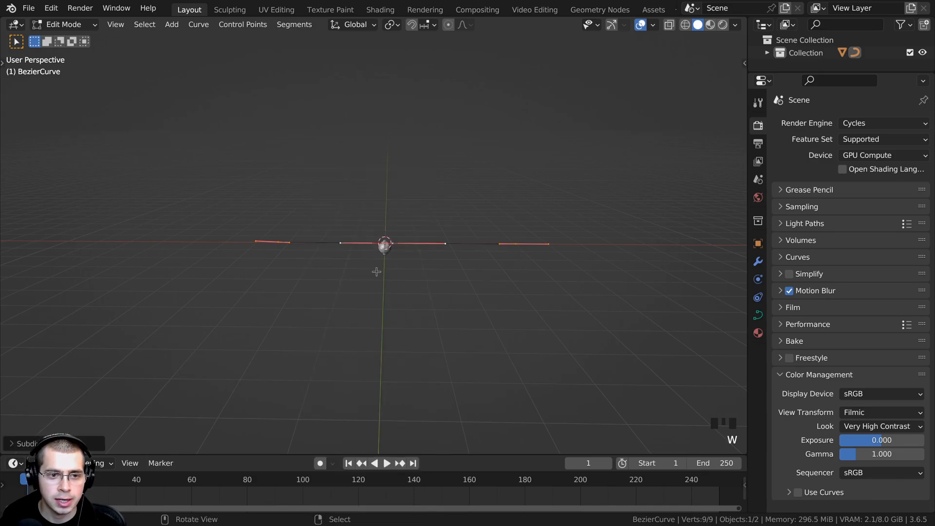
Lower the curve's middle control point along Z to make it sag, and scale up its handles.
middle_click_drag(383, 249, 358, 247)
key("g")
key("z")
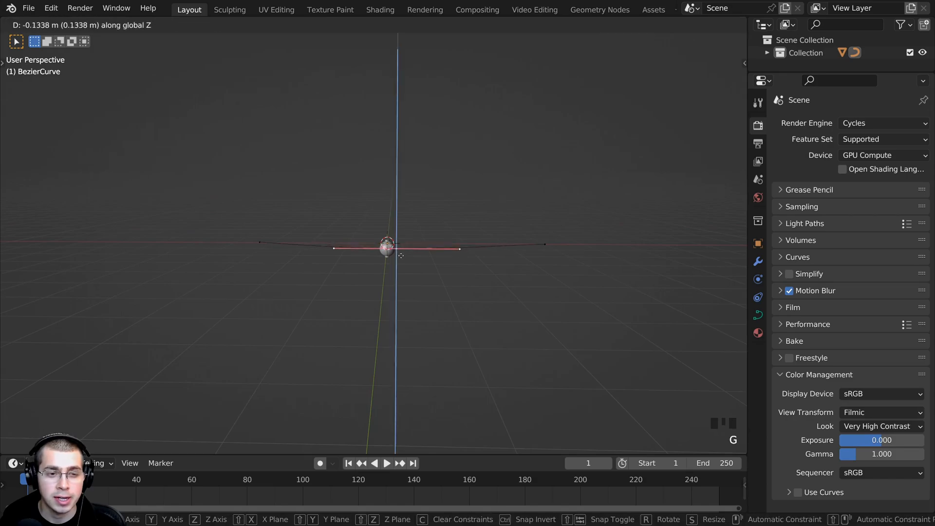
left_click(400, 296)
key("s")
left_click(531, 252)
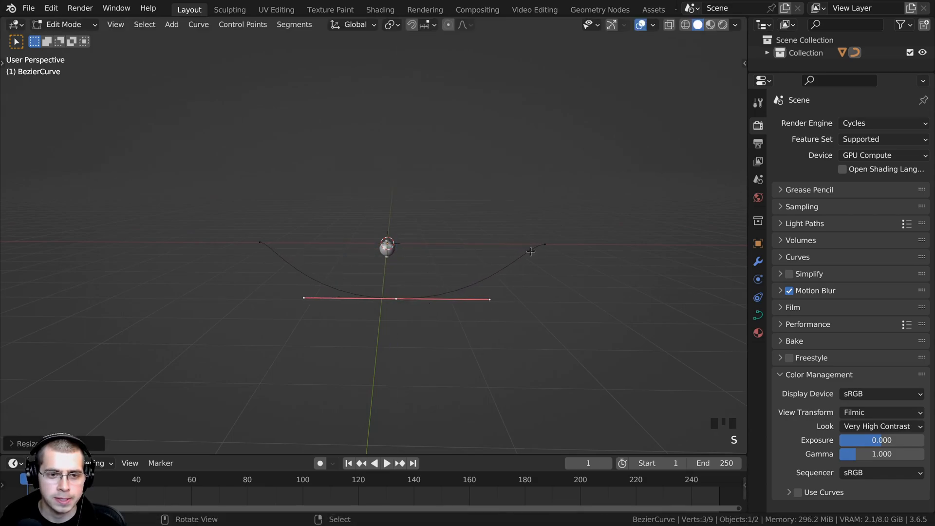
Scale down the handles of the curve's right end point.
right_click(541, 243)
key("s")
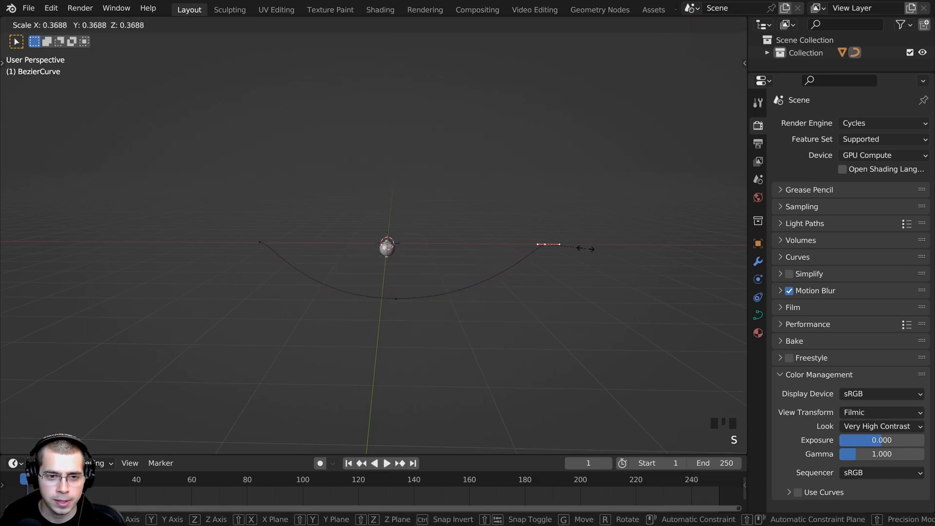
left_click(567, 247)
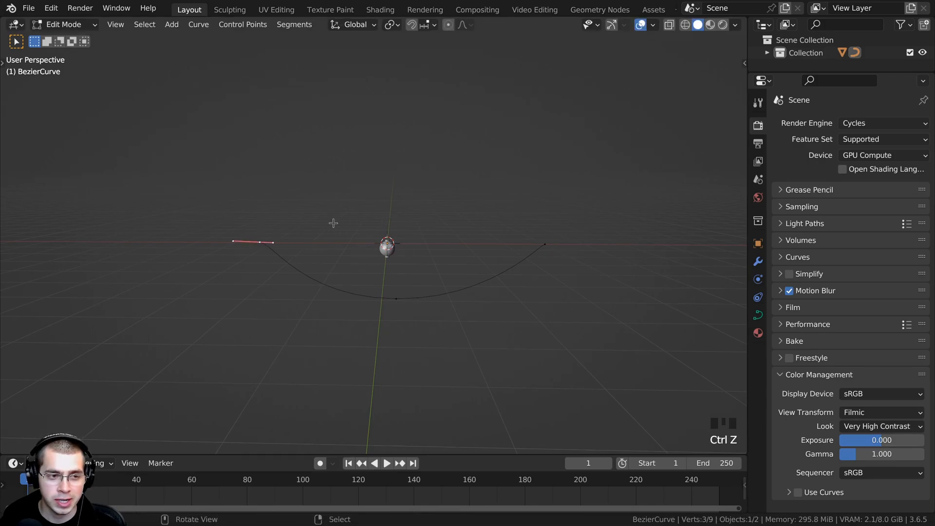
Scale down the handles of the curve's left end point and extrude a lower control point outward from it.
key("s")
left_click(264, 235)
scroll(458, 232, "up", 3)
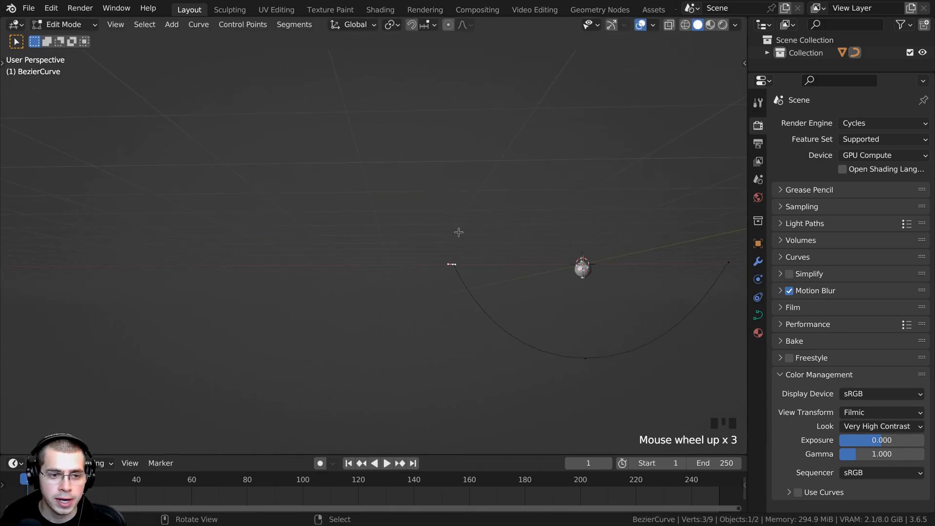
middle_click_drag(435, 241, 401, 234, "shift")
key("e")
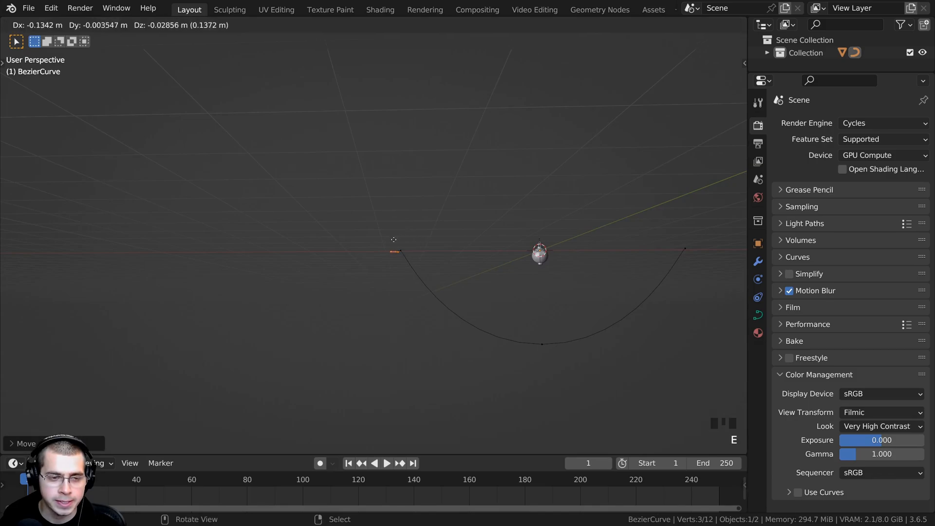
left_click(316, 309)
Scale up the new lower control point's handles and rotate them to round out the second sag.
key("s")
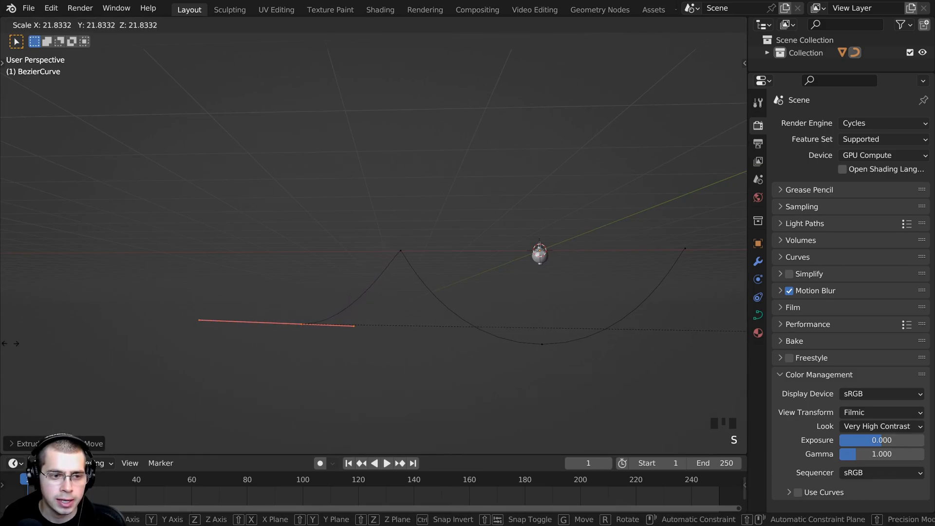
left_click(10, 343)
key("r")
left_click(341, 336)
Extrude another end point up to the height of the other peaks, and scale down and rotate its handles.
key("e")
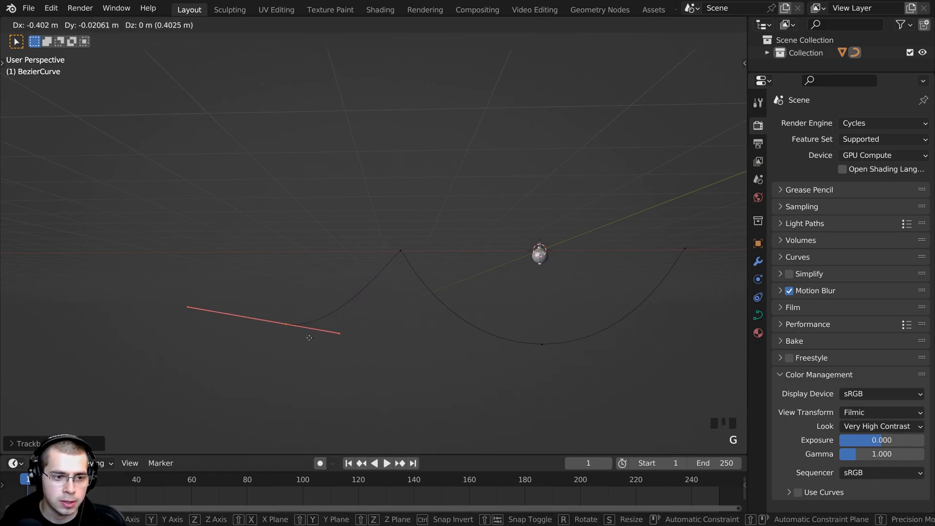
left_click(210, 260)
key("s")
left_click(193, 249)
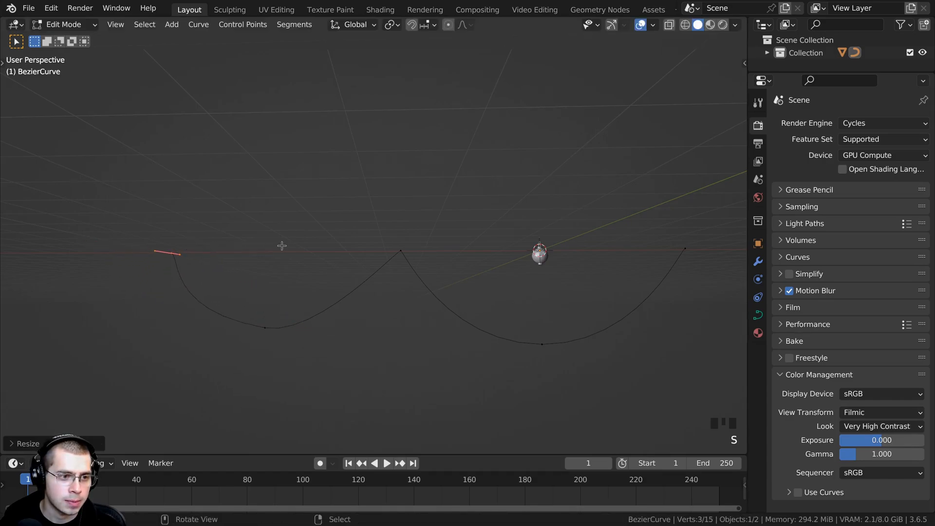
key("r")
left_click(219, 240)
Reposition the second sag's bottom point and raise the peak between the two sags slightly, finishing in Object Mode.
right_click(266, 324)
key("g")
left_click(280, 330)
scroll(365, 329, "down", 3)
middle_click_drag(292, 324, 264, 293, "shift")
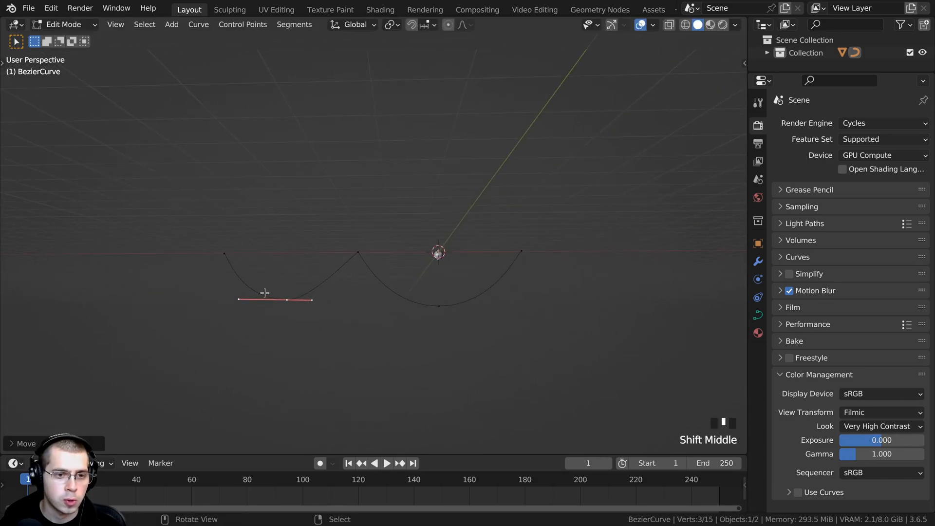
key("a")
key("a")
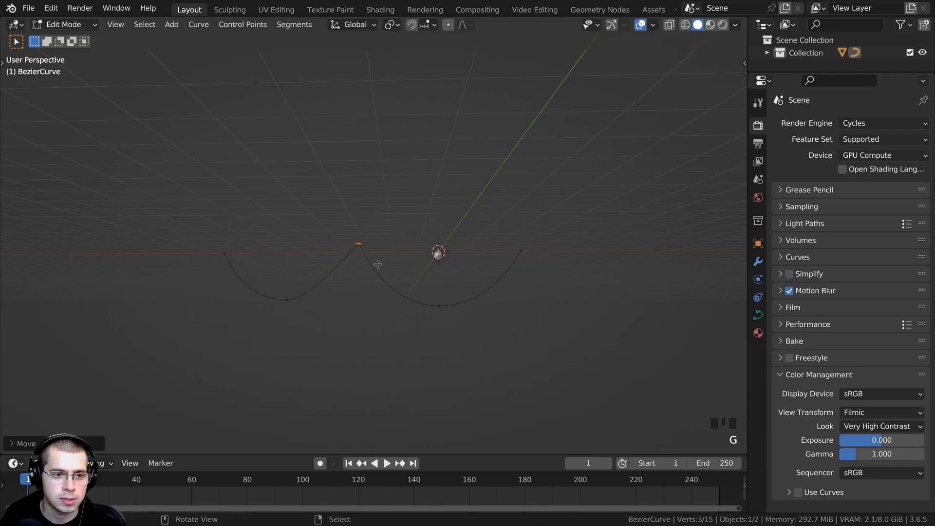
middle_click_drag(484, 251, 258, 269)
key("alt+a")
scroll(451, 268, "up", 2)
key("Tab")
Show the Bezier curve's data properties and widen the Properties editor.
scroll(396, 285, "down", 4)
middle_click_drag(396, 286, 382, 240)
scroll(353, 226, "up", 3)
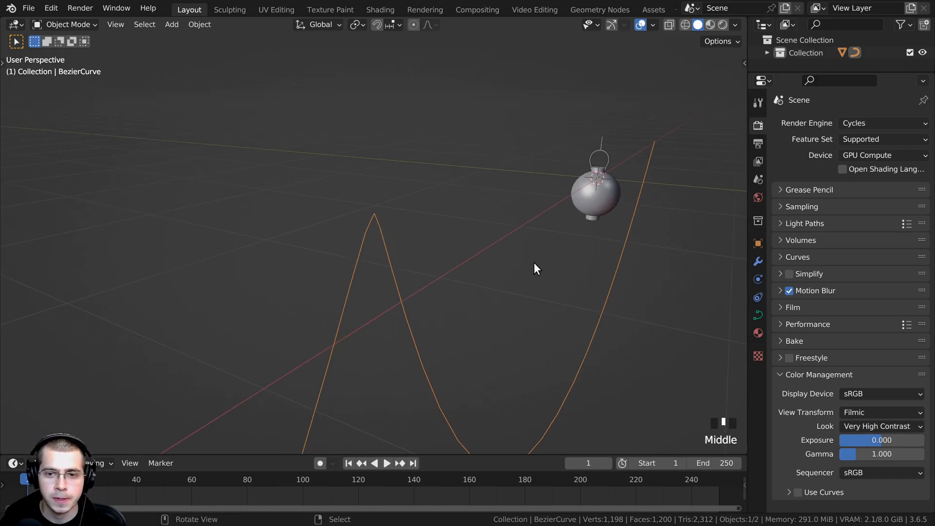
left_click(758, 315)
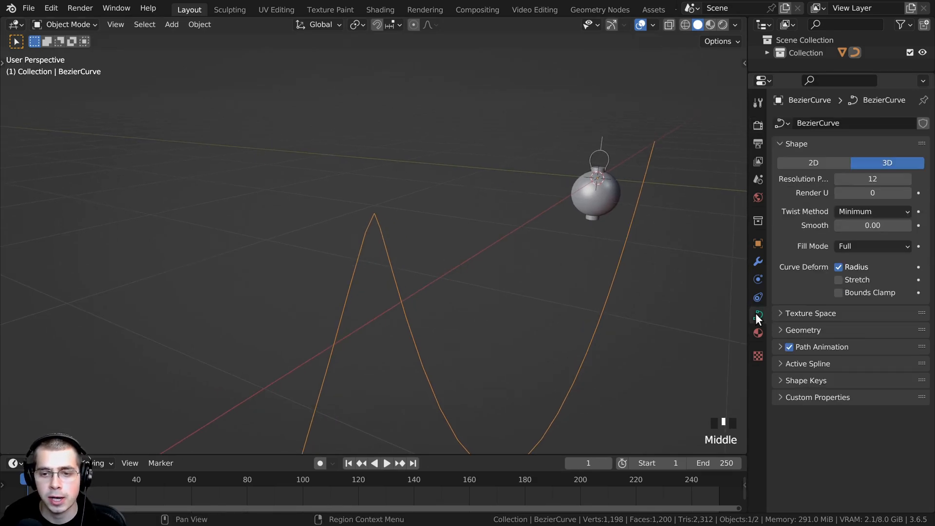
left_click(749, 286)
left_click_drag(748, 286, 708, 287)
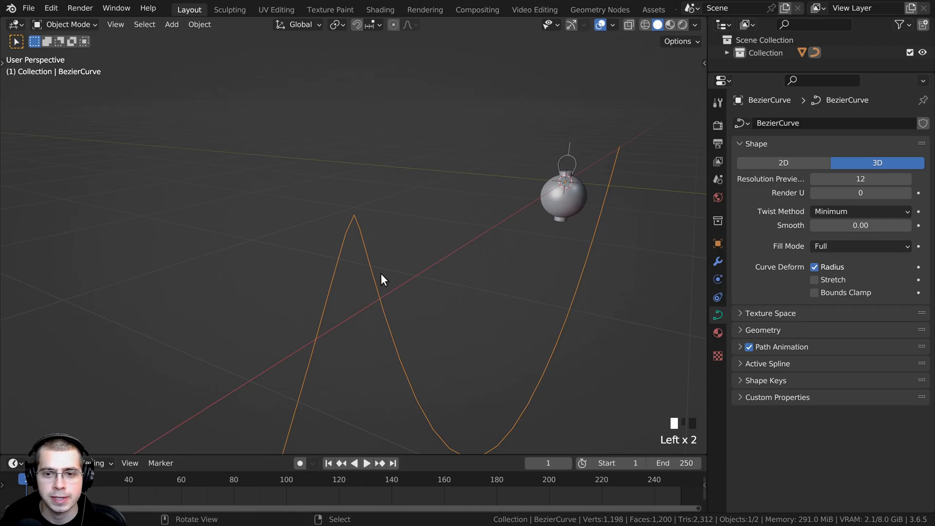
left_click(745, 332)
left_click(742, 262)
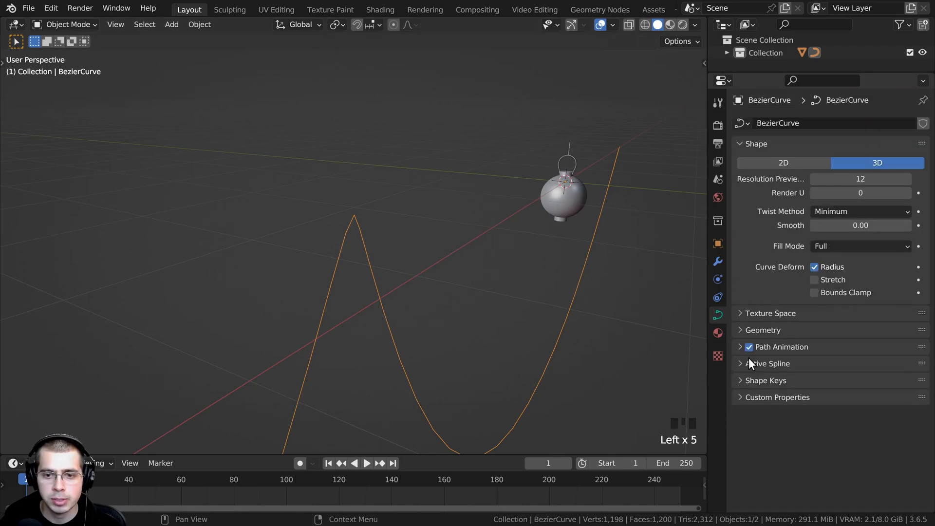
Give the curve a thin round bevel with a depth of 0.007 m.
left_click(743, 329)
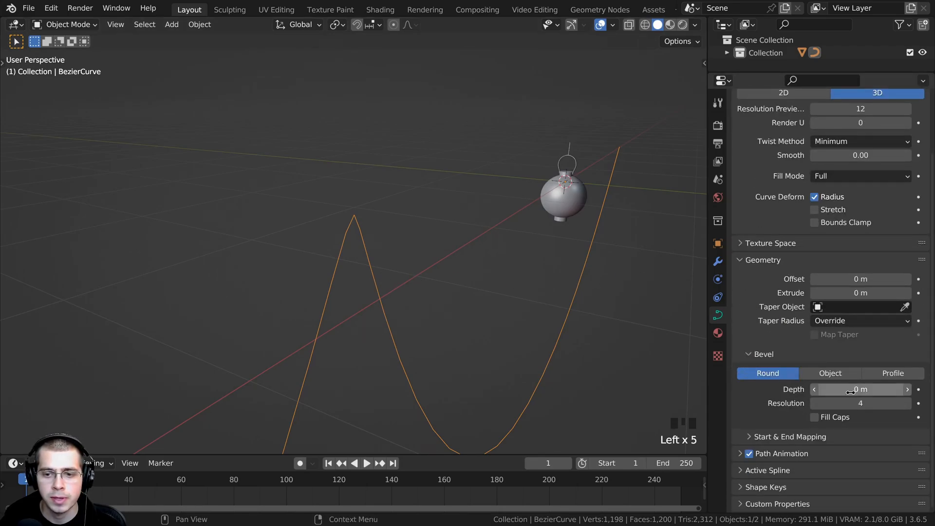
left_click_drag(860, 389, 842, 389, "shift")
scroll(406, 319, "down", 5)
scroll(452, 285, "down", 6)
middle_click_drag(445, 283, 458, 282)
scroll(458, 283, "up", 4)
key("BackSpace")
key("BackSpace")
middle_click_drag(430, 355, 506, 371)
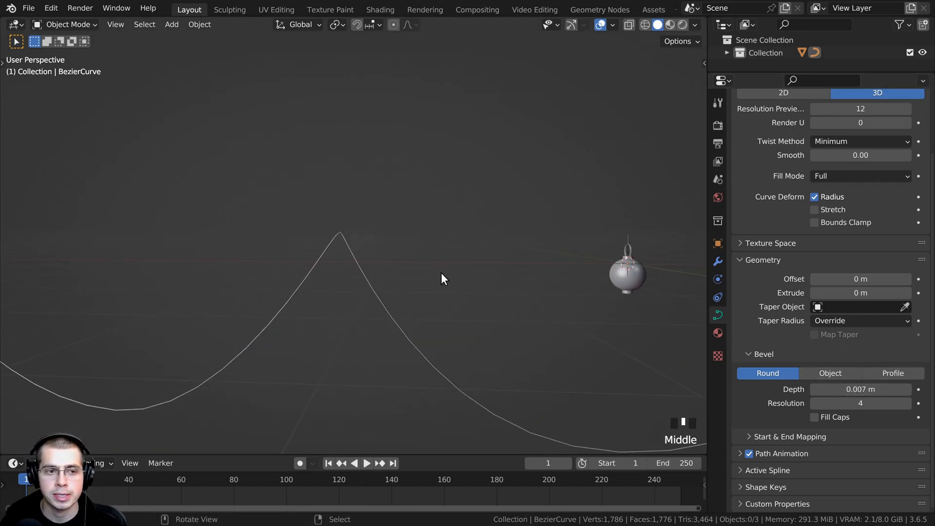
middle_click_drag(441, 273, 429, 258)
scroll(427, 266, "down", 3)
Add a new material to the curve and name it Cord.
right_click(366, 232)
scroll(368, 235, "down", 1)
left_click(719, 333)
middle_click_drag(648, 312, 658, 263)
left_click(808, 177)
double_click(805, 177)
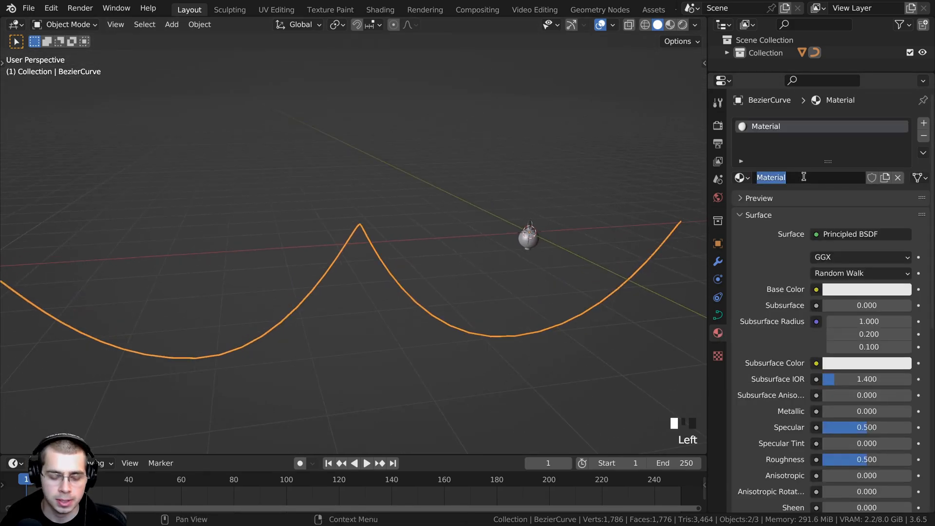
type("Cords")
key("Return")
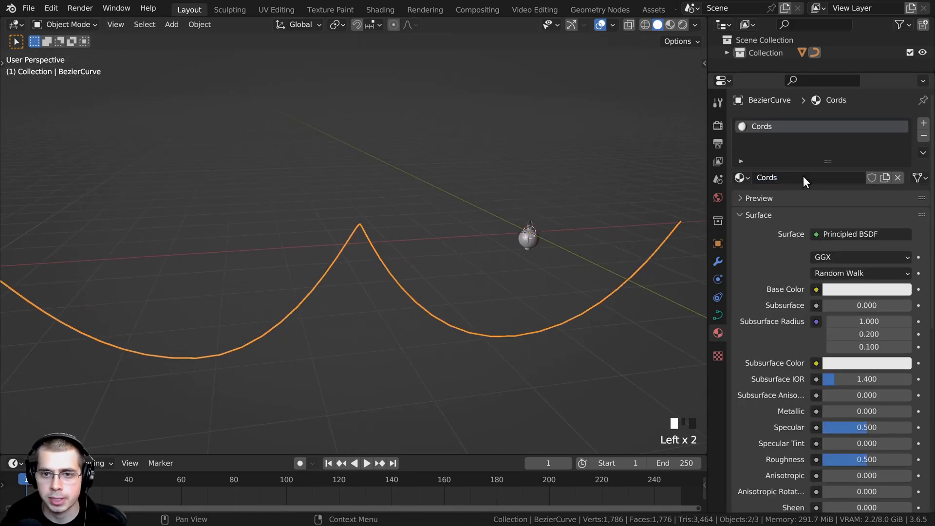
double_click(804, 177)
type("Cord")
key("Return")
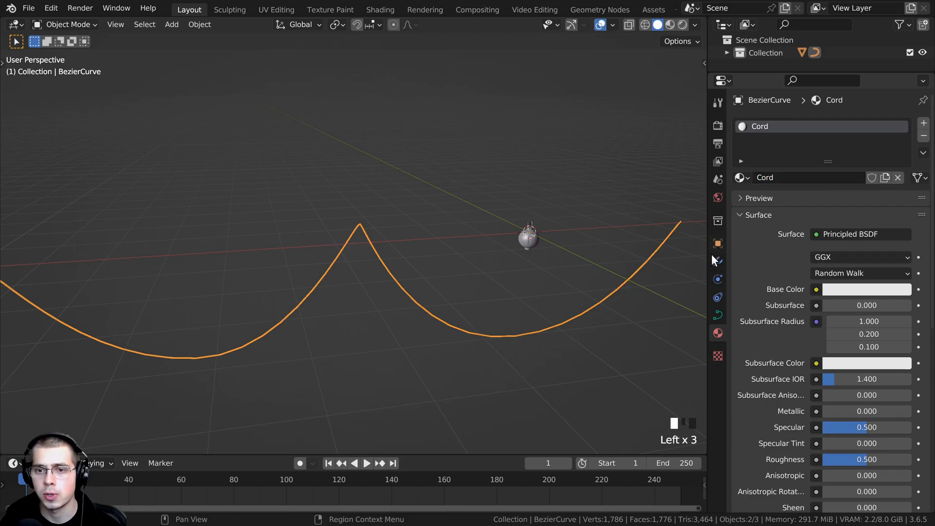
Set the Cord material's base color to dark gray 1F1F1F and its roughness to 0.3.
left_click(855, 289)
left_click_drag(901, 122, 901, 189)
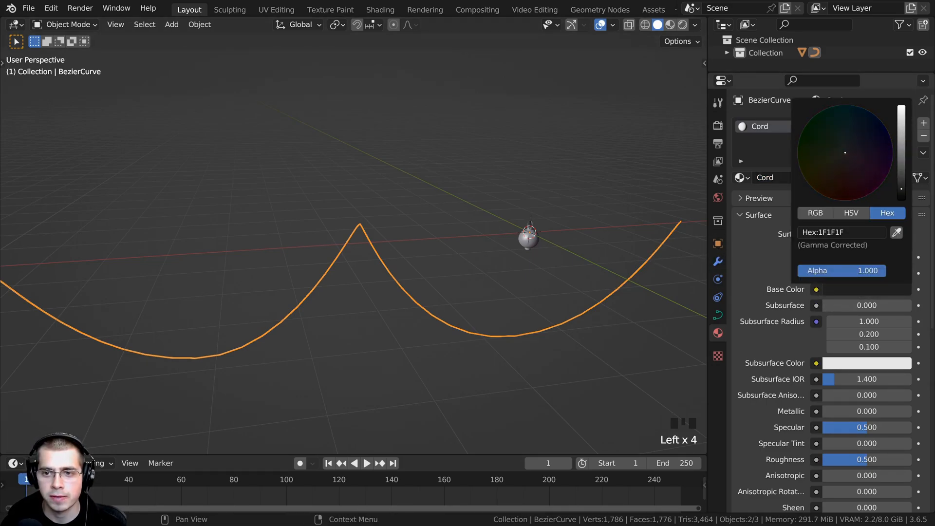
scroll(801, 398, "down", 2)
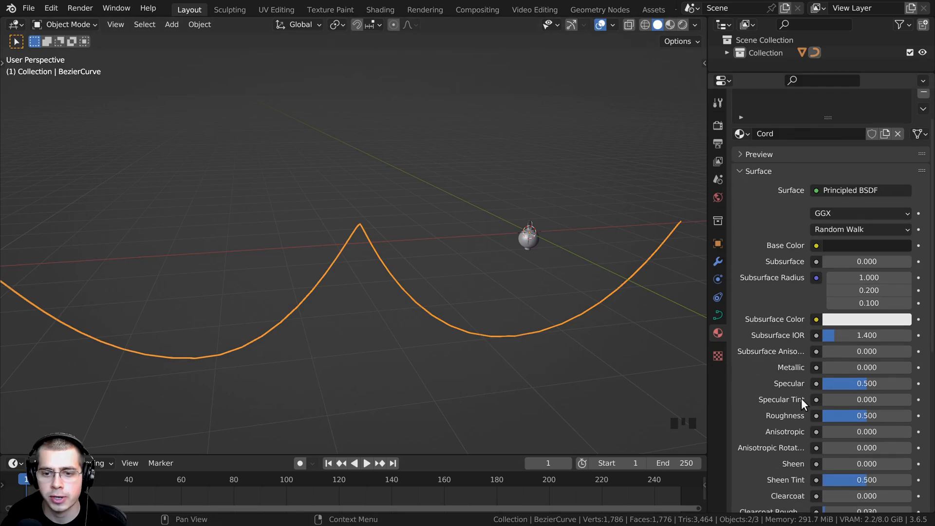
type(".3")
key("Return")
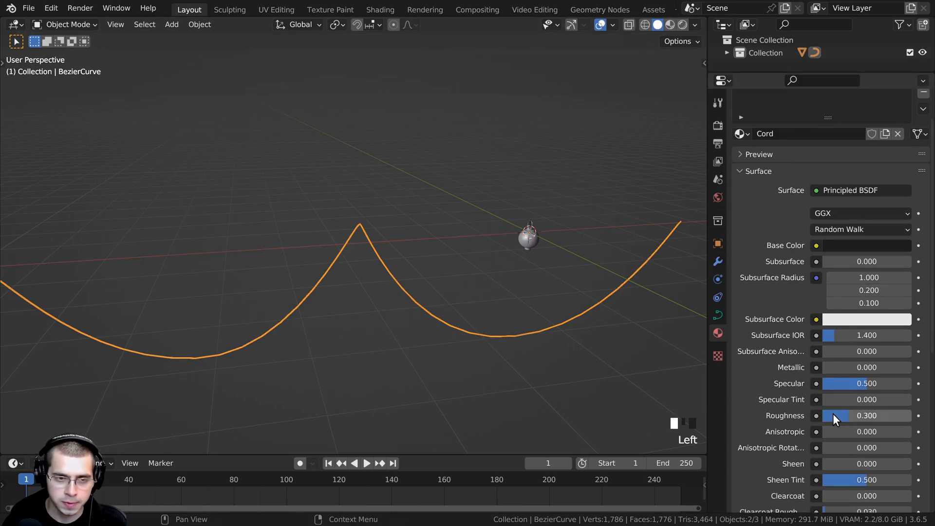
Preview the cord in Rendered shading and examine its material up close with nothing selected.
left_click(417, 329)
middle_click_drag(423, 329, 233, 295)
scroll(232, 295, "up", 1)
scroll(232, 295, "up", 3)
key("z")
left_click(269, 130)
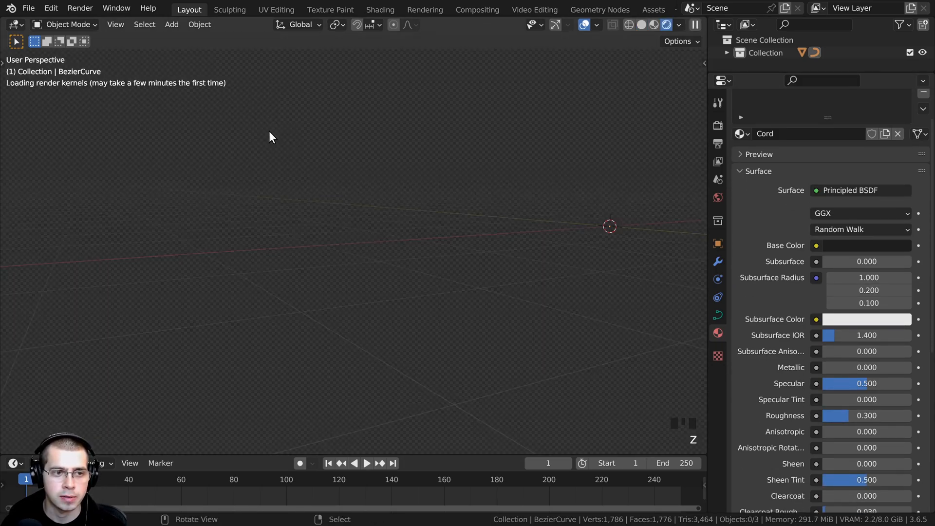
mouse_move(269, 130)
middle_mouse_down()
mouse_move(378, 178)
mouse_move(348, 224)
middle_mouse_up()
scroll(320, 210, "up", 2)
right_click(336, 197)
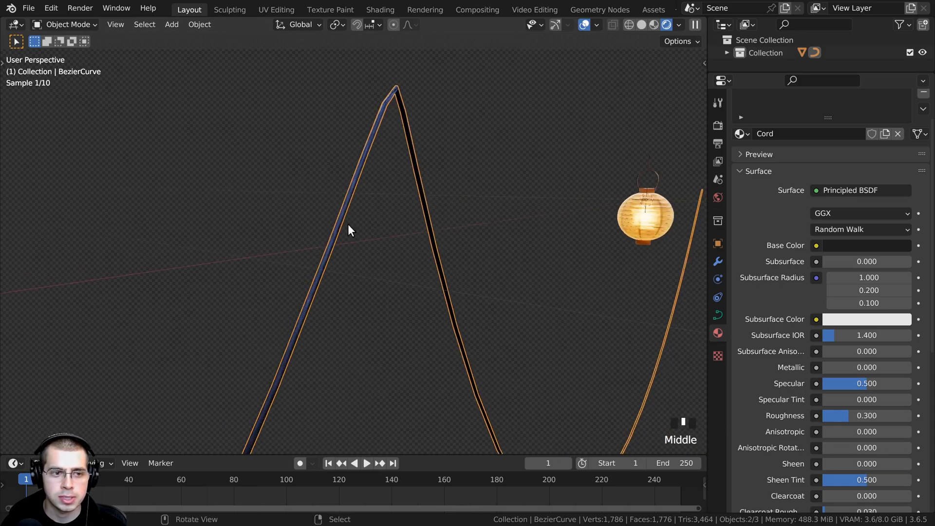
key("a")
Set the Cord material's roughness to 0.4 and return the viewport to Solid shading with the curve selected.
double_click(856, 417)
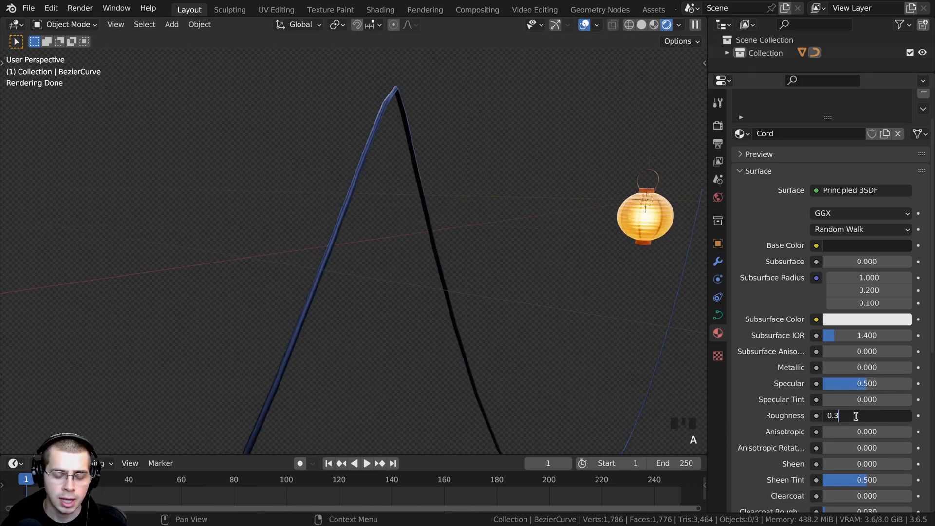
left_click(856, 417)
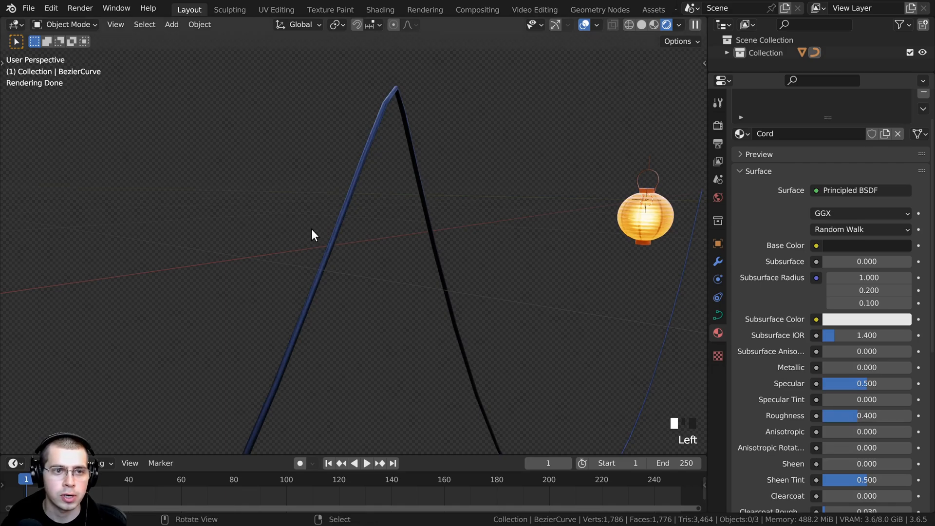
mouse_move(312, 231)
middle_mouse_down()
mouse_move(393, 248)
mouse_move(379, 218)
mouse_move(315, 270)
mouse_move(402, 253)
mouse_move(165, 246)
middle_mouse_up()
scroll(385, 232, "down", 11)
key("z")
right_click(346, 227)
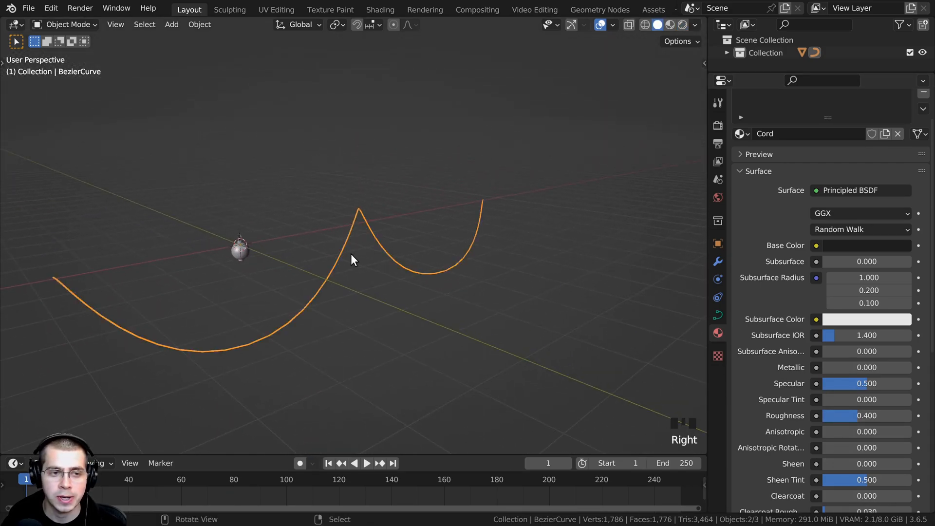
Switch to the Geometry Nodes workspace and enlarge the node editor for the selected curve.
scroll(236, 242, "up", 1)
middle_click_drag(350, 254, 243, 243)
middle_click_drag(331, 247, 366, 244)
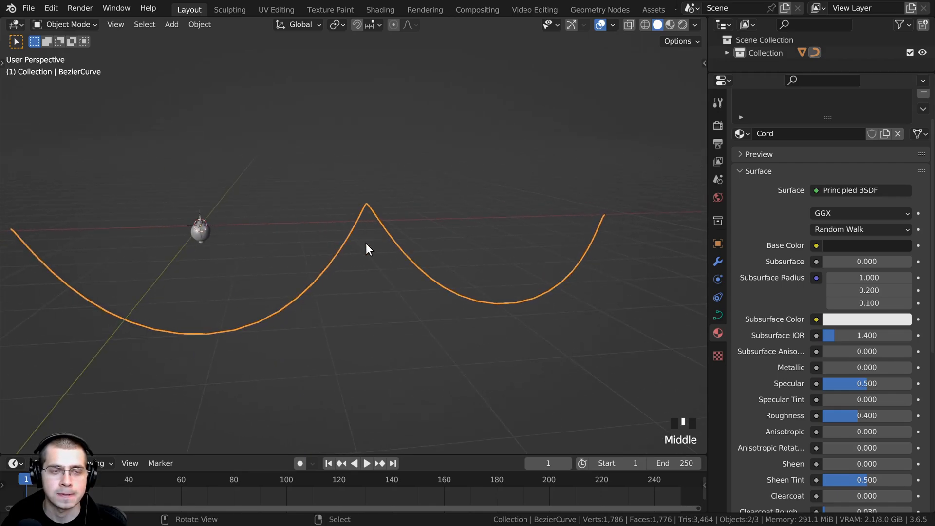
scroll(571, 9, "down", 1)
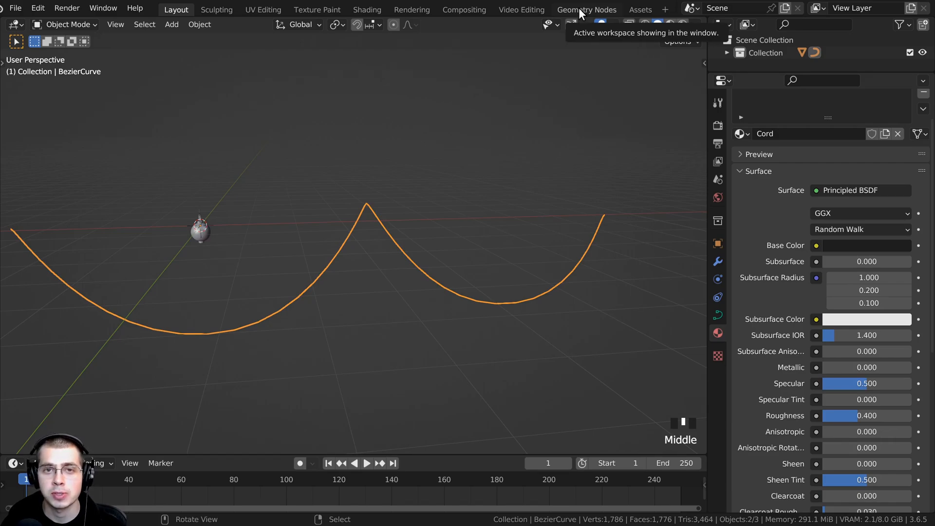
left_click(663, 10)
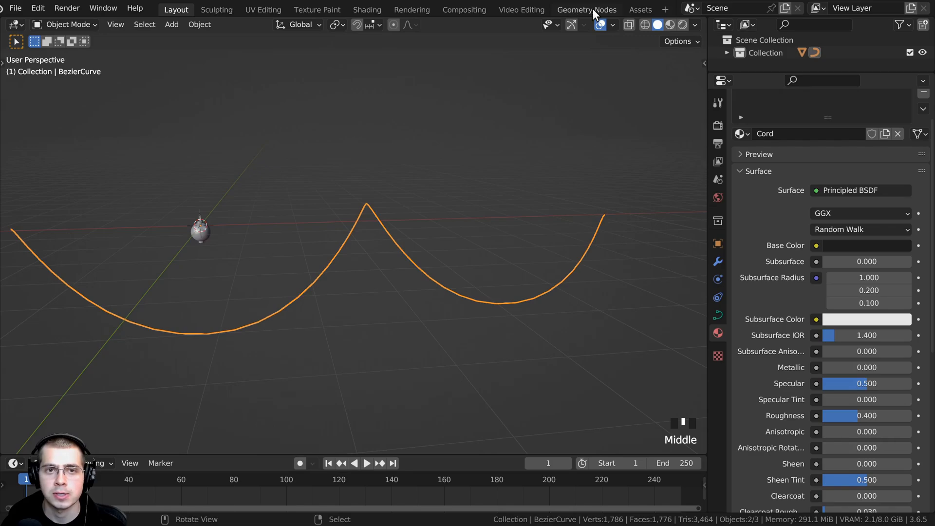
left_click(590, 10)
middle_click_drag(177, 272, 311, 235)
scroll(193, 269, "up", 4)
scroll(194, 270, "down", 5)
middle_click_drag(335, 203, 360, 195, "shift")
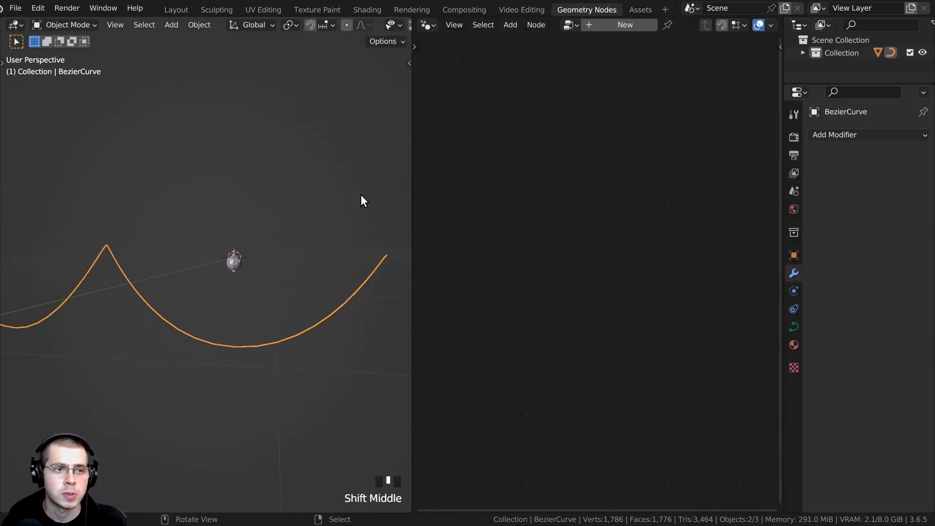
left_click_drag(416, 171, 314, 175)
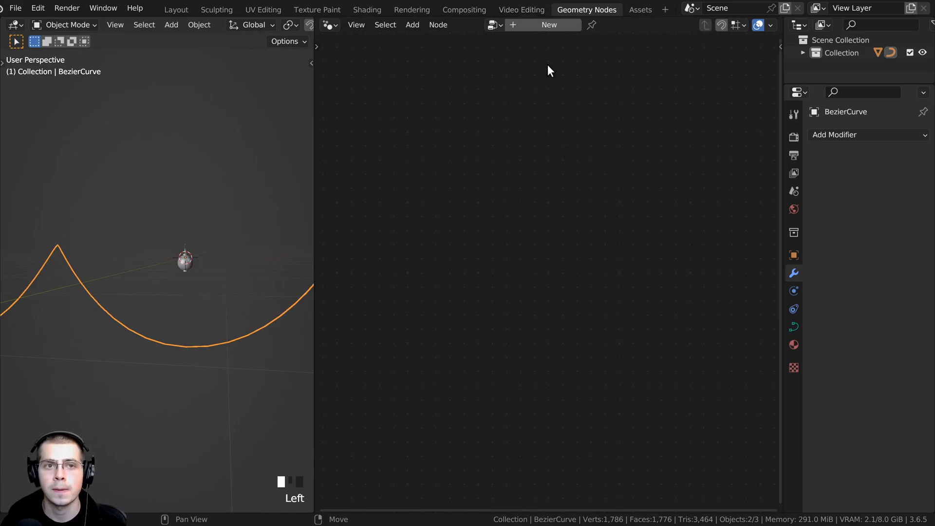
Create a new geometry node tree on the Bezier curve.
left_click(530, 24)
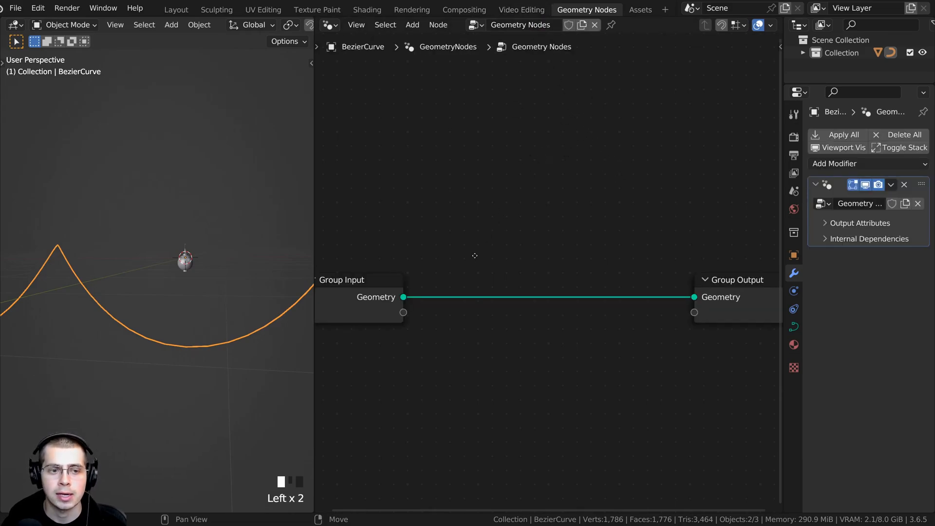
middle_click_drag(475, 256, 488, 242)
scroll(488, 242, "down", 1)
scroll(180, 298, "down", 2)
key("g")
right_click(166, 256)
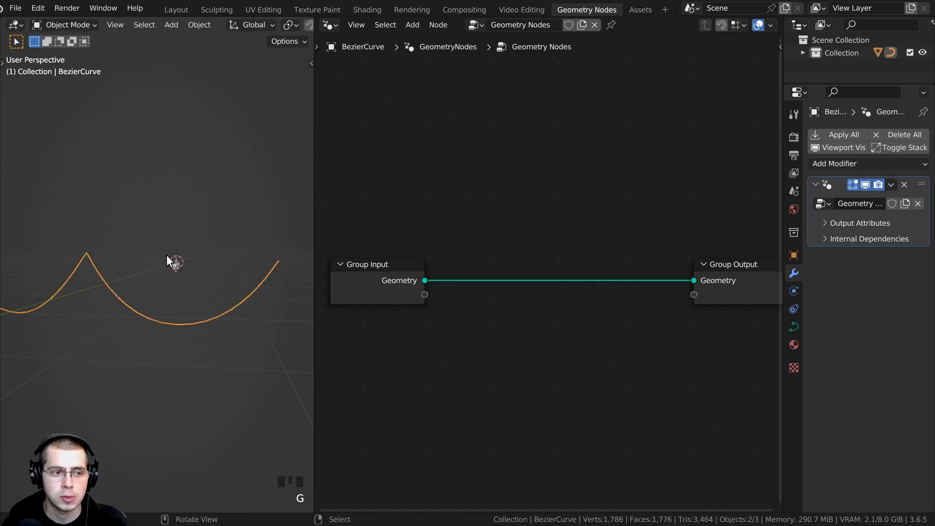
middle_click_drag(167, 256, 176, 274)
middle_click_drag(326, 260, 318, 278)
Add a Distribute Points on Faces node on the link between Group Input and Group Output.
key("shift+a")
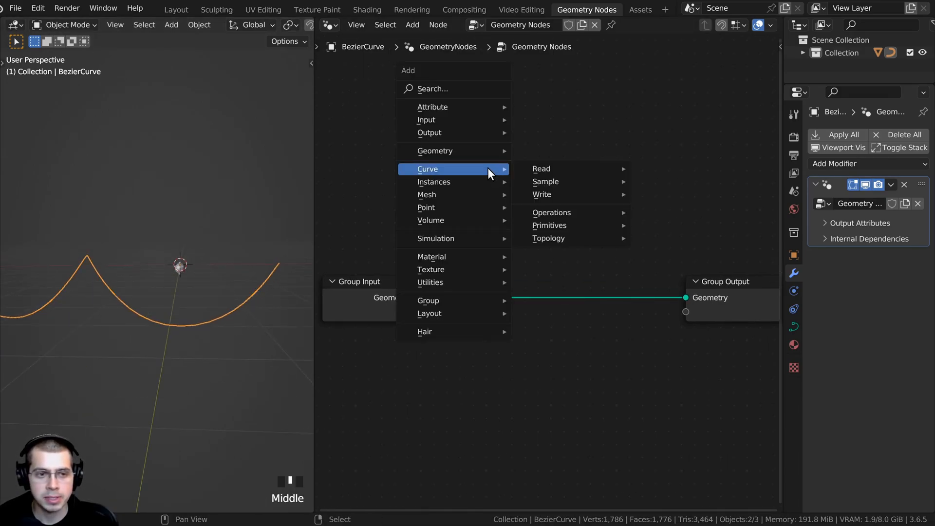
left_click(436, 89)
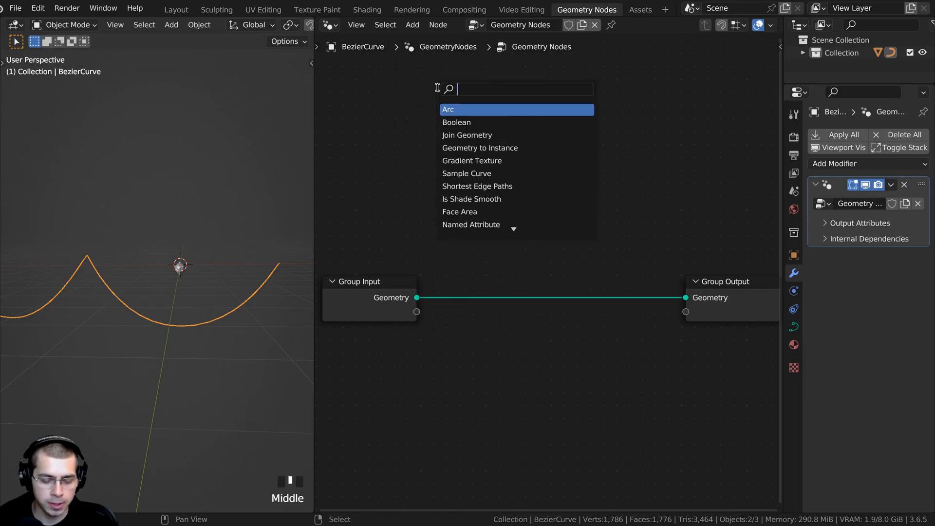
type("d")
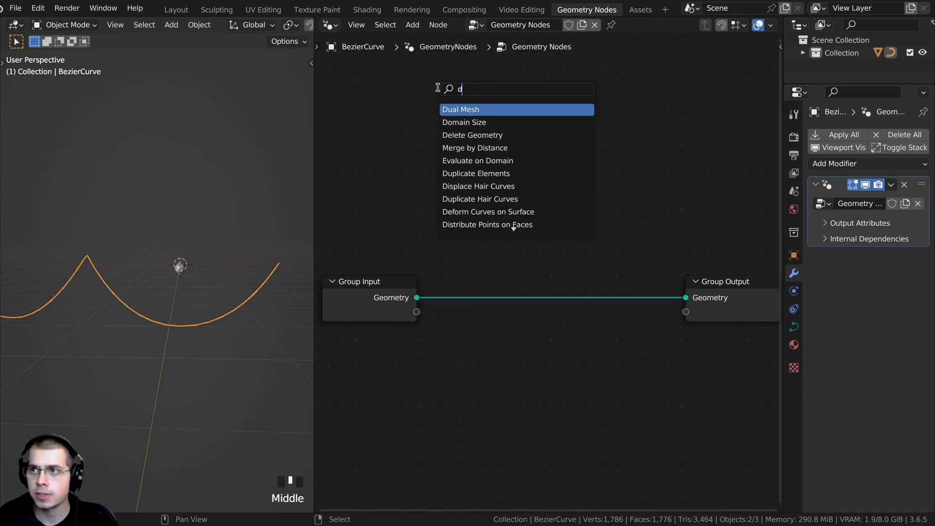
type("is")
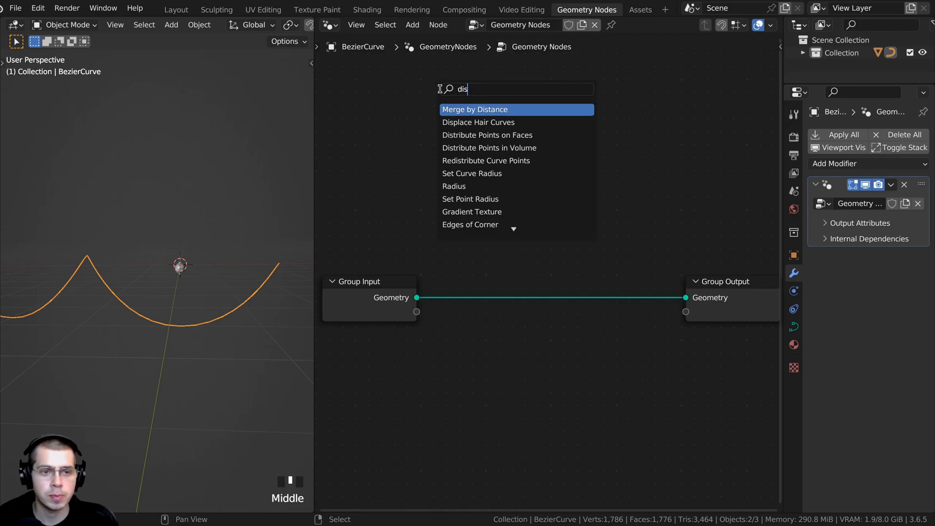
type("tr")
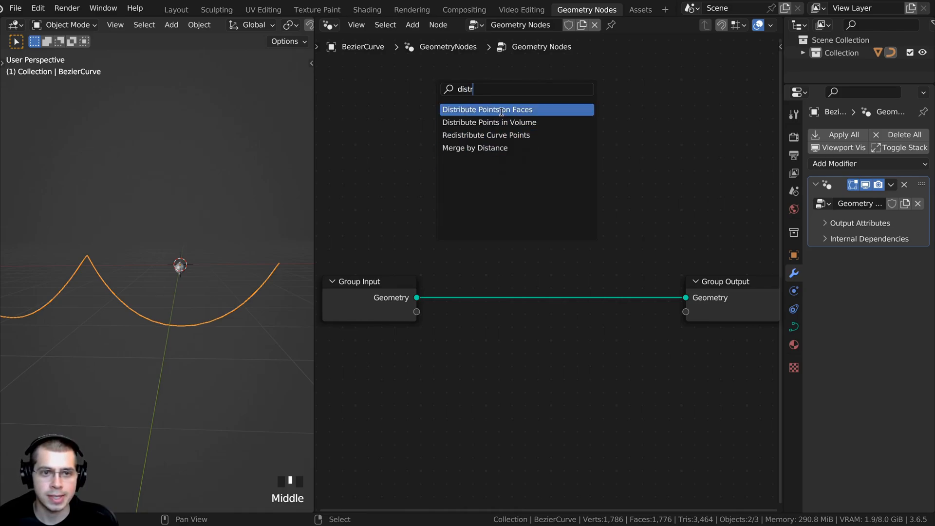
left_click(473, 108)
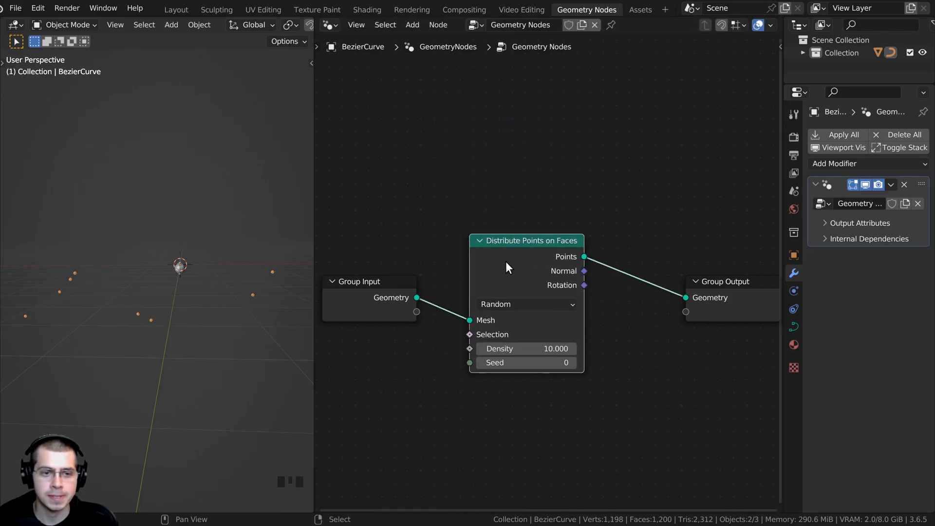
left_click(495, 252)
Insert an Instance on Points node between Distribute Points on Faces and Group Output.
key("shift+a")
type("i")
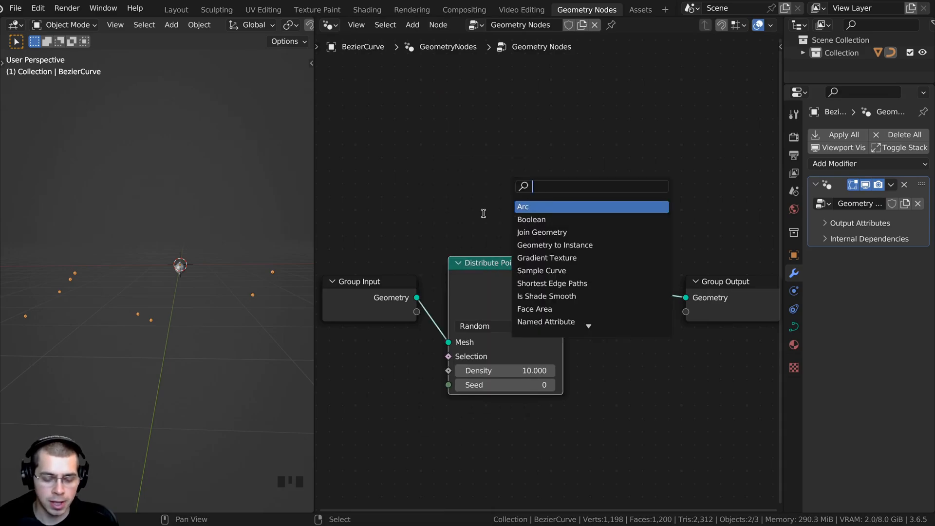
type("nsta")
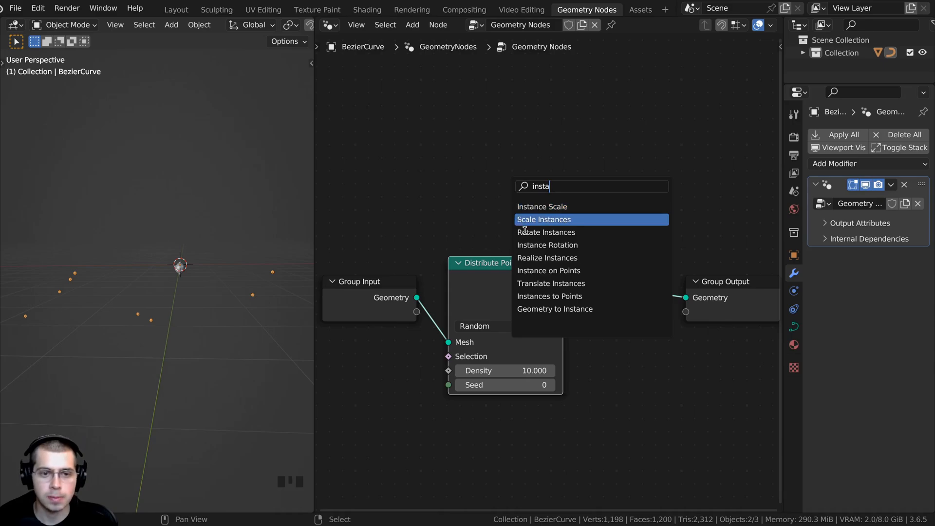
left_click(549, 271)
left_click(667, 331)
scroll(667, 331, "down", 2)
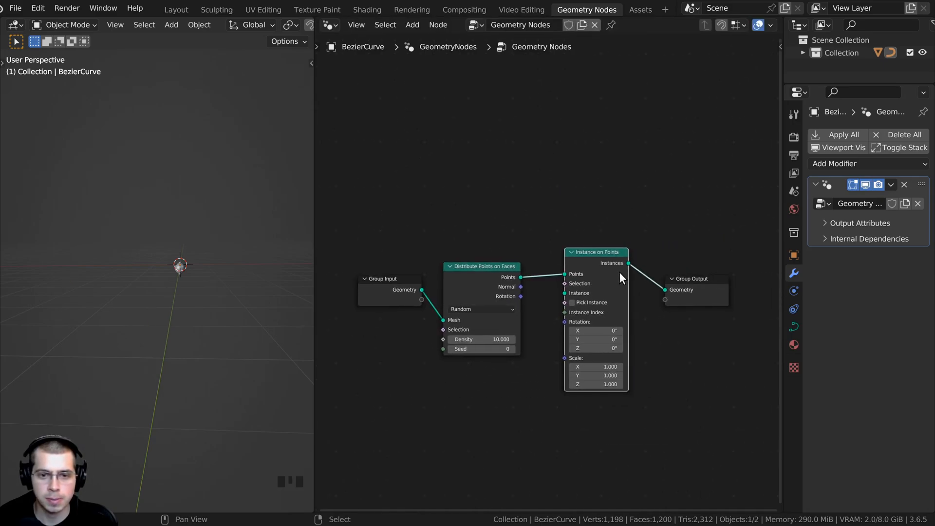
middle_click_drag(256, 261, 240, 303)
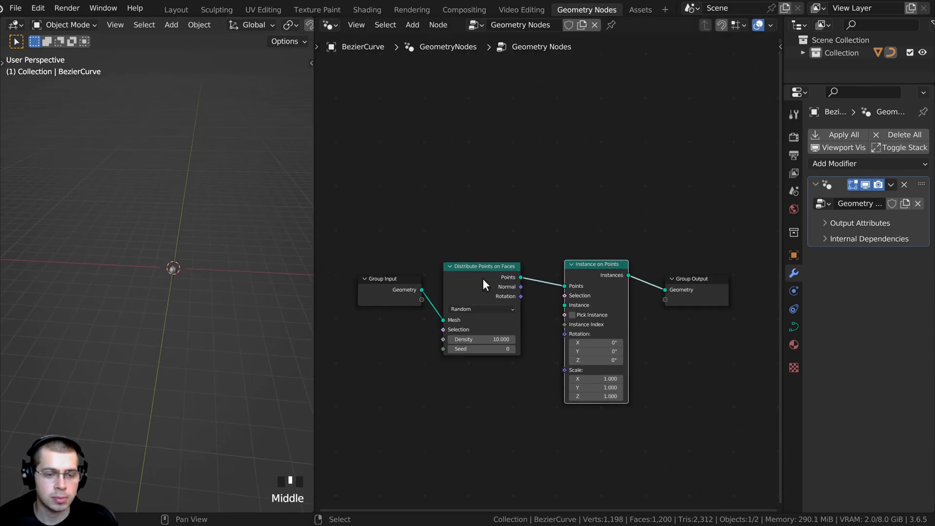
Insert a Join Geometry node between Instance on Points and Group Output.
scroll(494, 237, "up", 2)
key("shift+a")
left_click(510, 192)
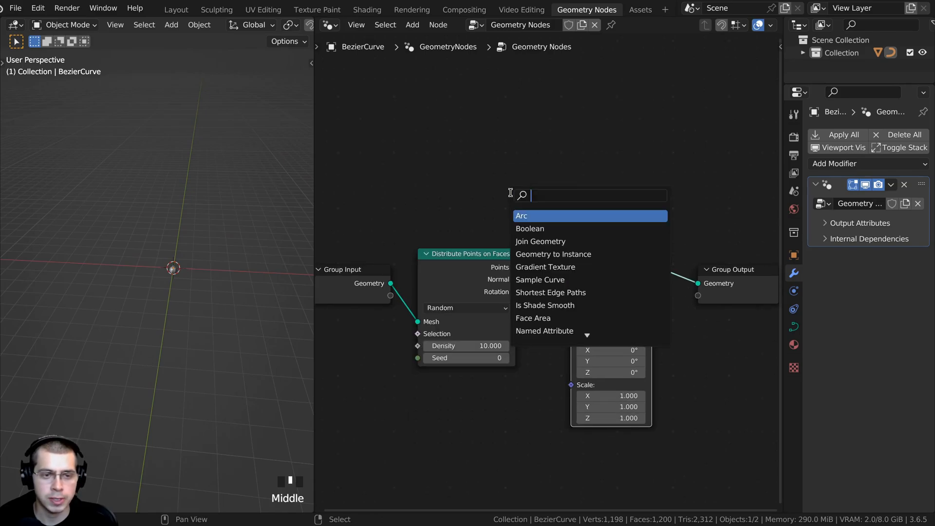
type("join")
key("Down")
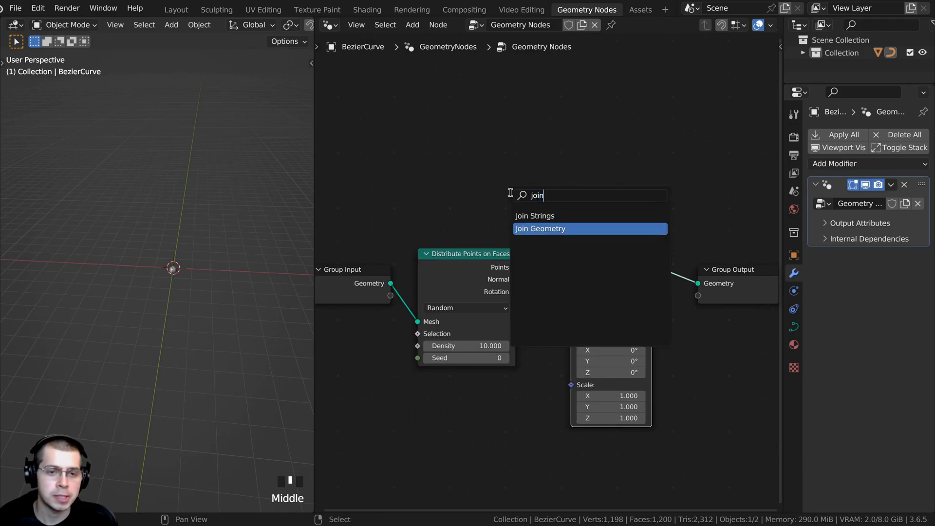
key("Return")
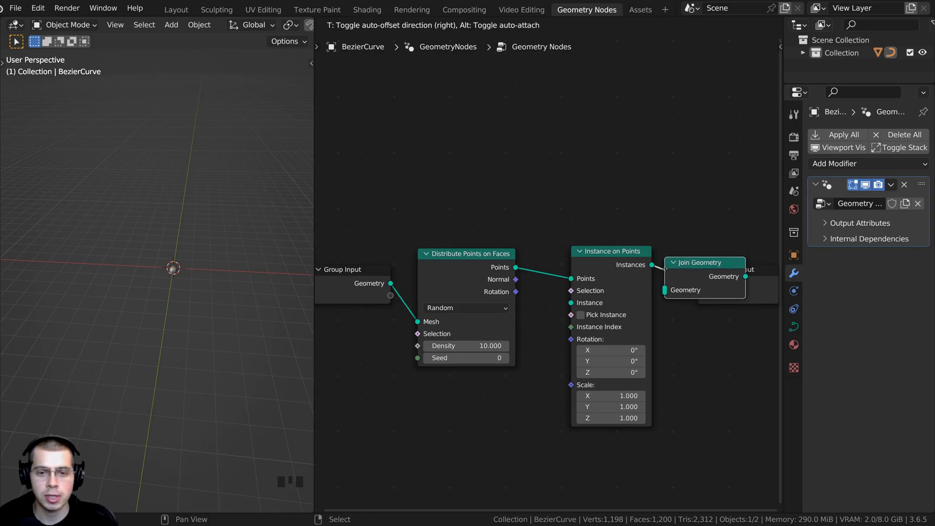
left_click(663, 266)
scroll(550, 278, "down", 1)
Link Group Input's geometry to Join Geometry and arrange the distribute and instance nodes below that link.
left_click_drag(397, 267, 665, 284)
left_click_drag(670, 391, 492, 307)
left_click_drag(500, 267, 512, 370)
key("a")
scroll(177, 253, "down", 1)
scroll(240, 224, "up", 6)
left_click_drag(525, 345, 497, 303)
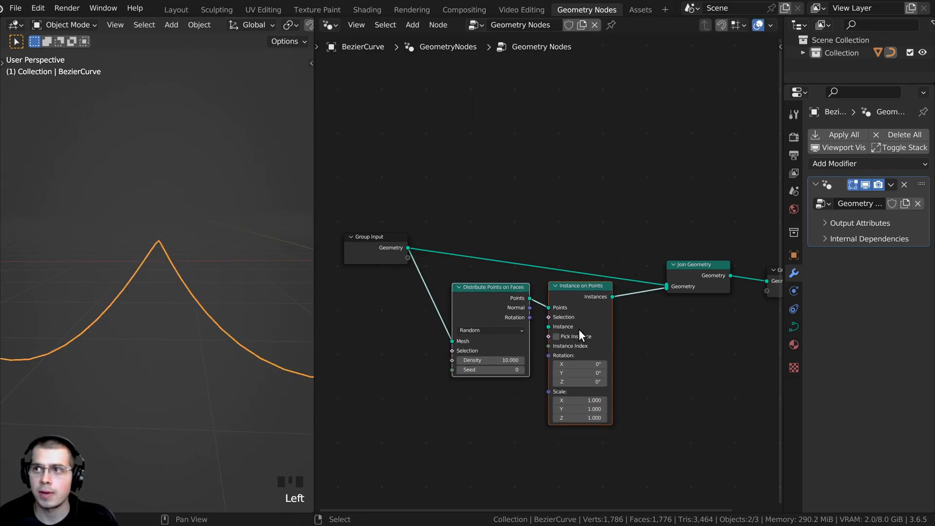
Examine the lantern mesh beside the cord in the viewport and reselect the curve.
scroll(536, 312, "up", 2)
left_click_drag(343, 256, 341, 260)
middle_click_drag(341, 260, 439, 214)
scroll(234, 307, "up", 4)
middle_click_drag(292, 306, 222, 276, "shift")
left_click(229, 270)
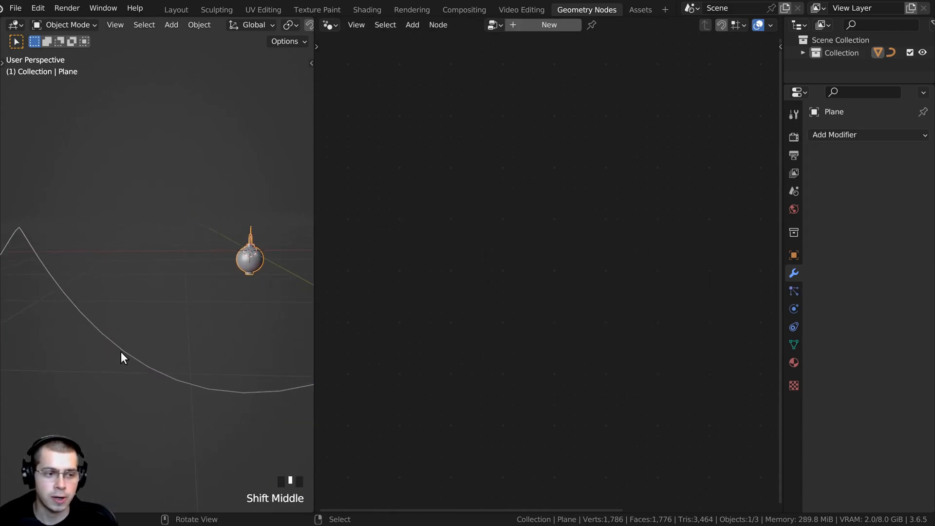
scroll(121, 349, "down", 2)
right_click(147, 339)
Add an Object Info node below Group Input in the curve's node tree.
key("shift+a")
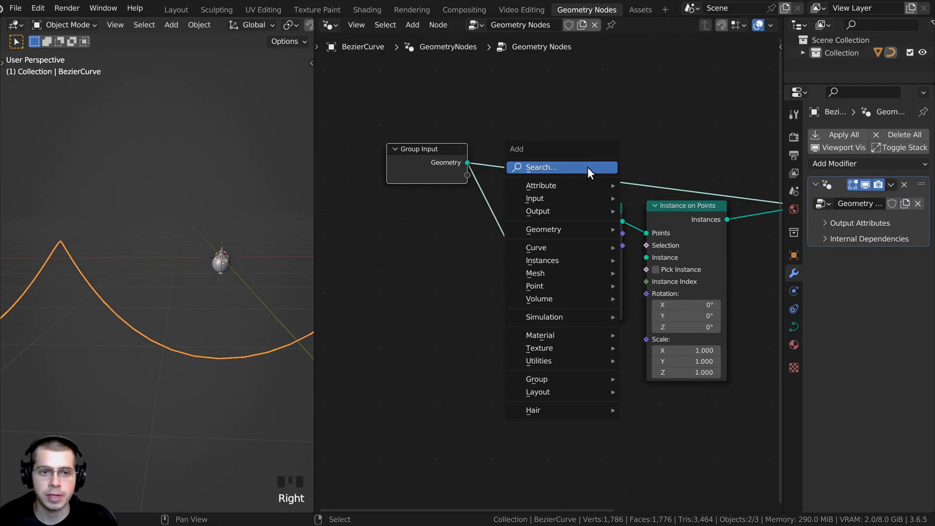
left_click(589, 169)
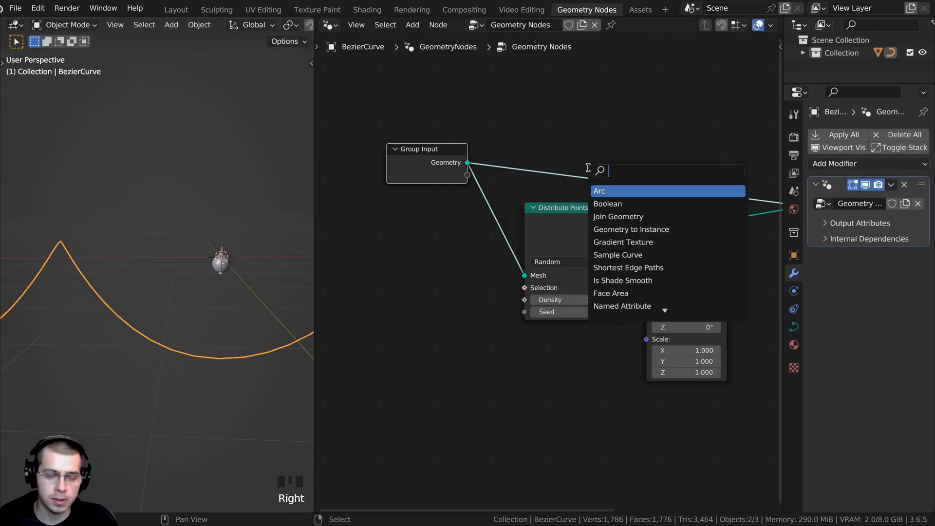
type("obje")
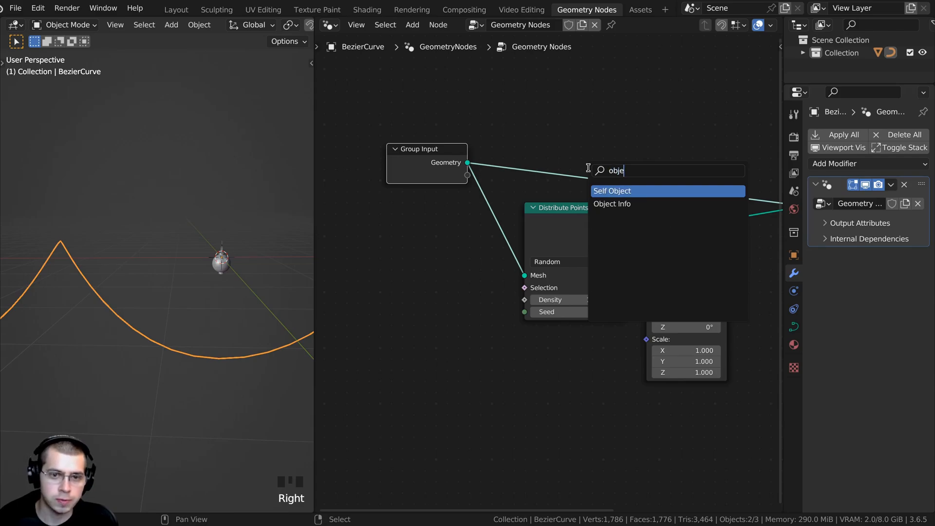
left_click(609, 204)
left_click(437, 279)
middle_click_drag(732, 220, 736, 220)
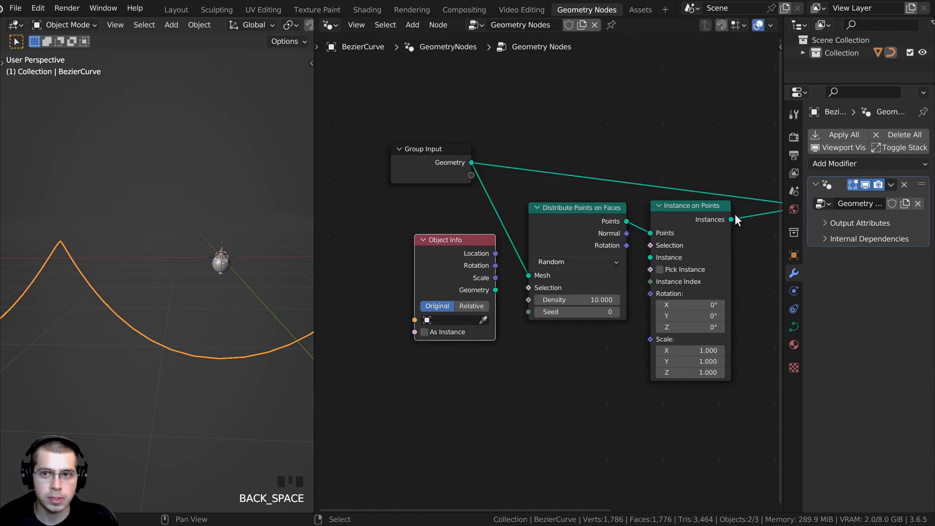
Enlarge the outliner, expand Collection and rename the Bezier curve as Cord.
left_click_drag(814, 85, 813, 137)
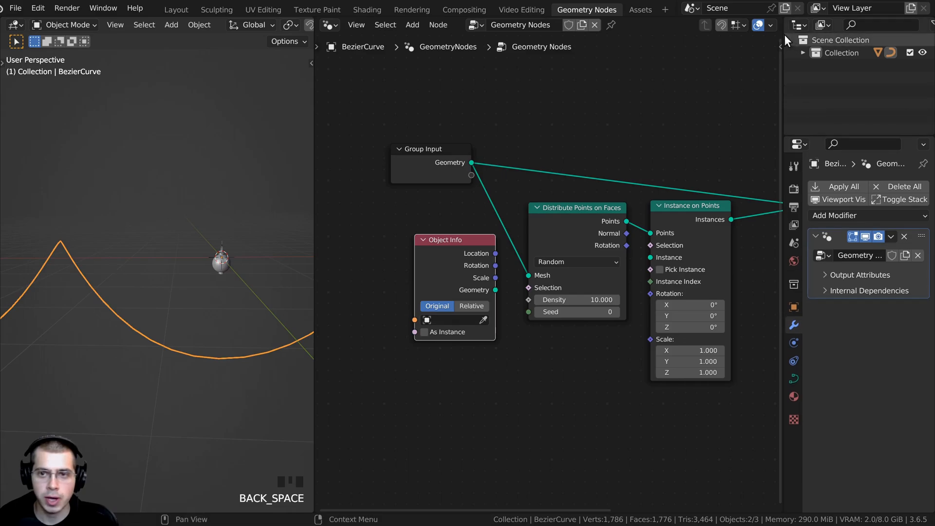
left_click(803, 52)
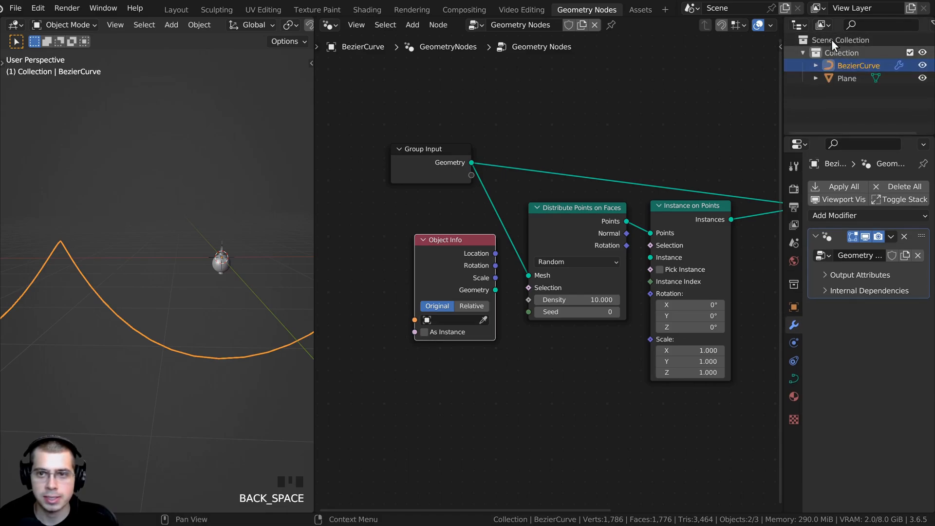
left_click_drag(782, 70, 767, 70)
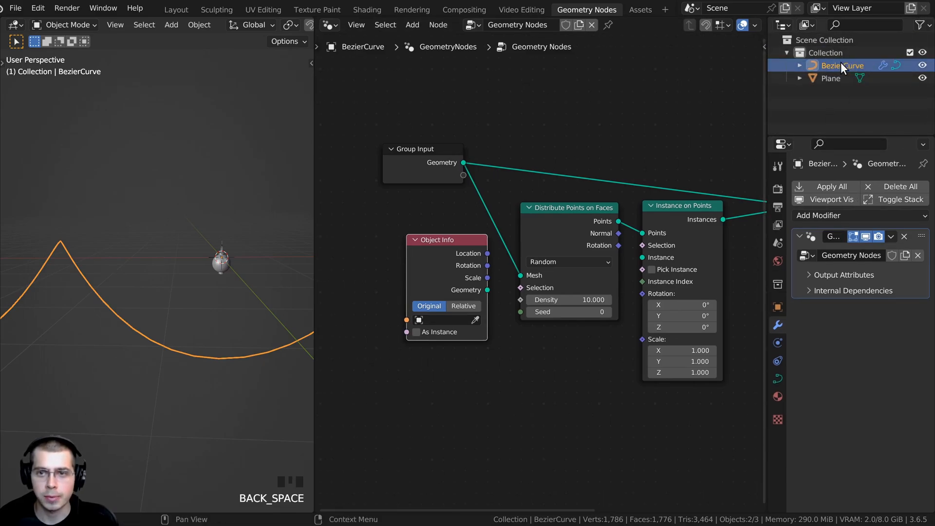
double_click(840, 64)
type("Cord")
key("Return")
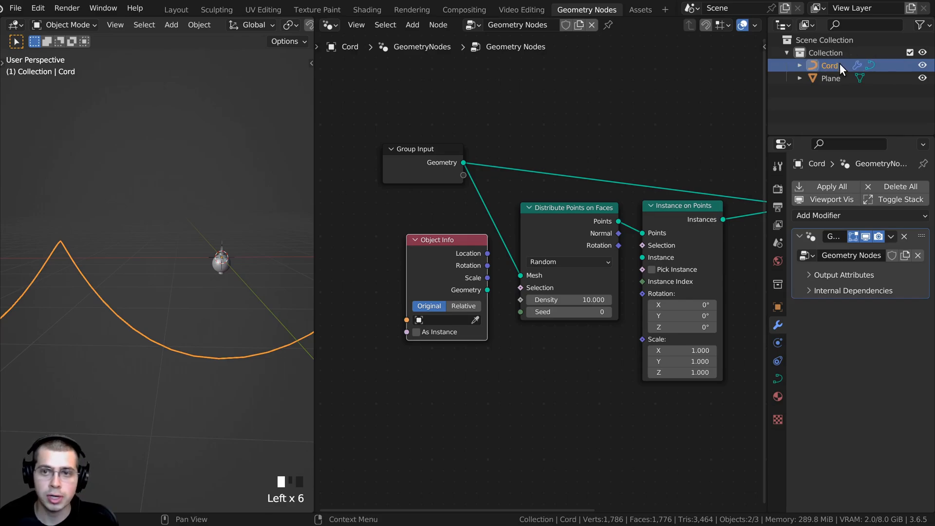
Rename the Plane object as Lantern.
left_click(838, 78)
scroll(242, 255, "up", 2)
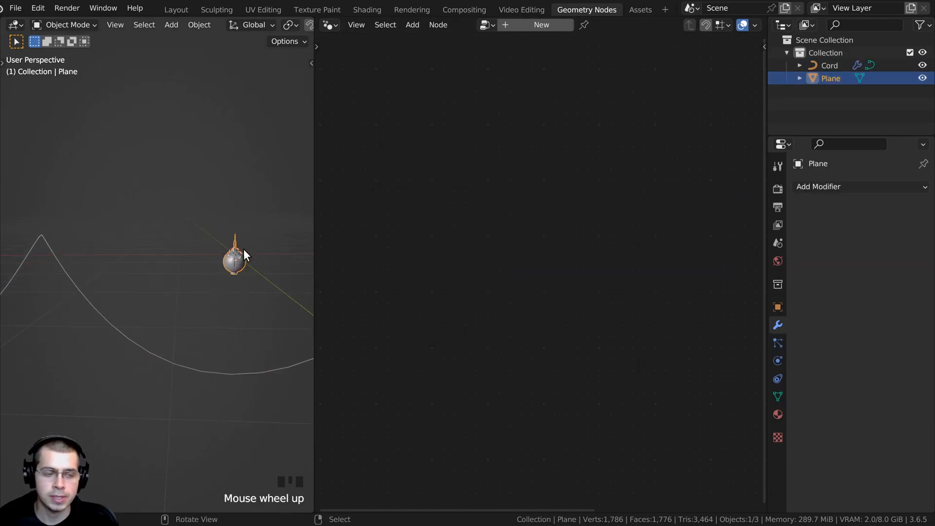
double_click(844, 78)
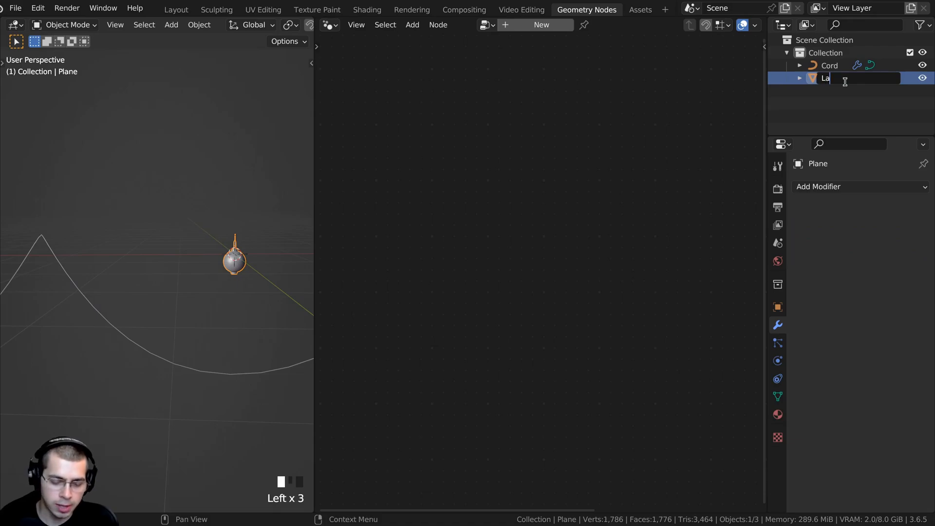
type("Latntern")
key("Return")
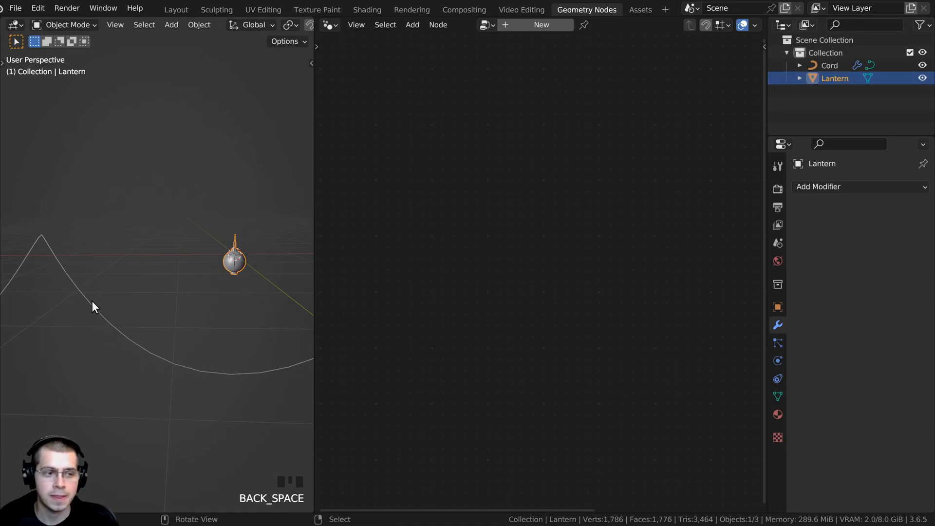
Set the cord's Object Info node to the Lantern object and link its geometry to Instance on Points' Instance input.
right_click(92, 301)
scroll(598, 345, "up", 3)
left_click(543, 283)
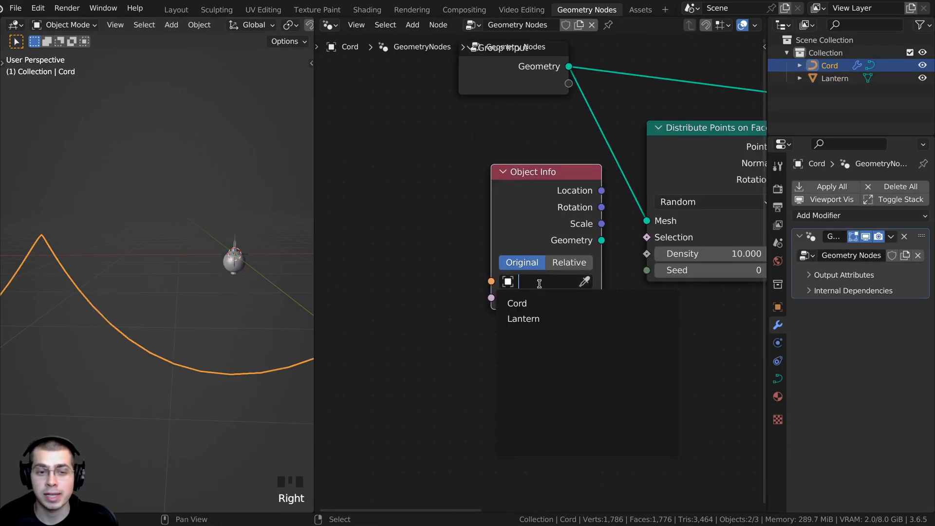
left_click(542, 319)
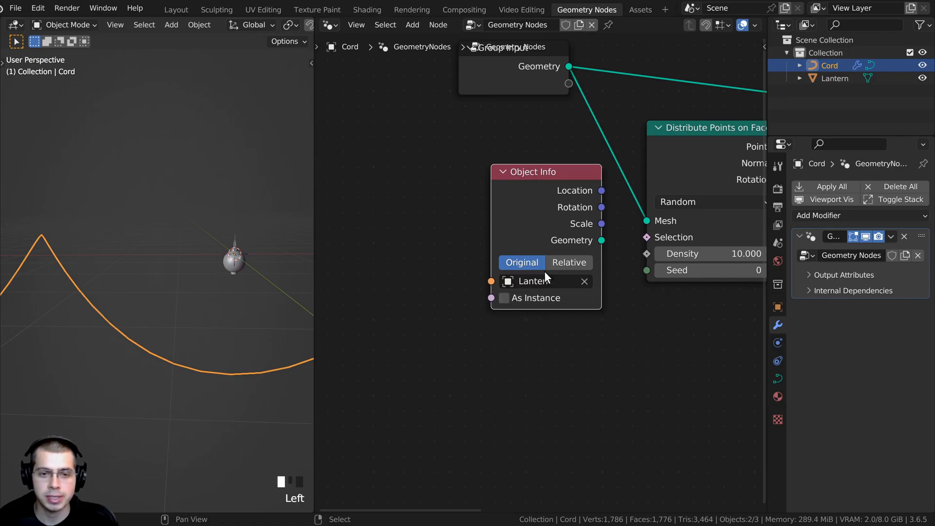
scroll(569, 226, "down", 3)
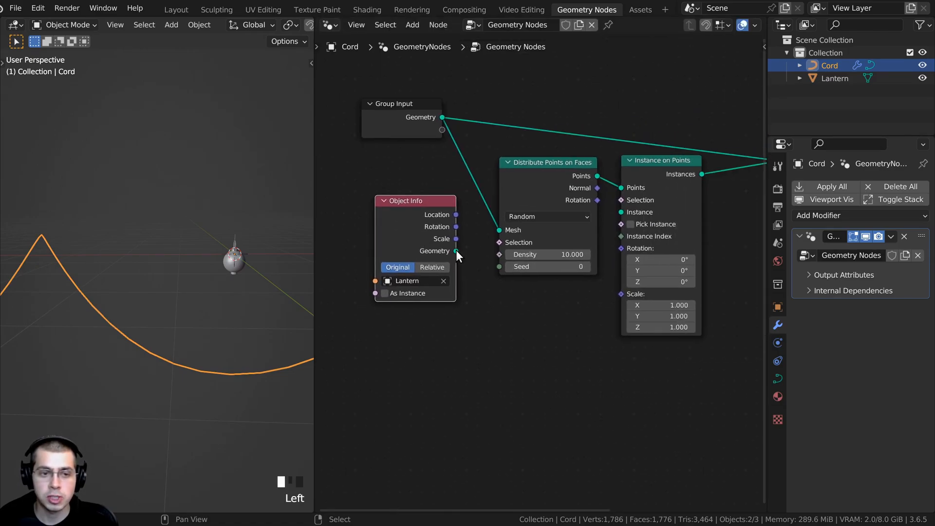
left_click_drag(455, 251, 621, 211)
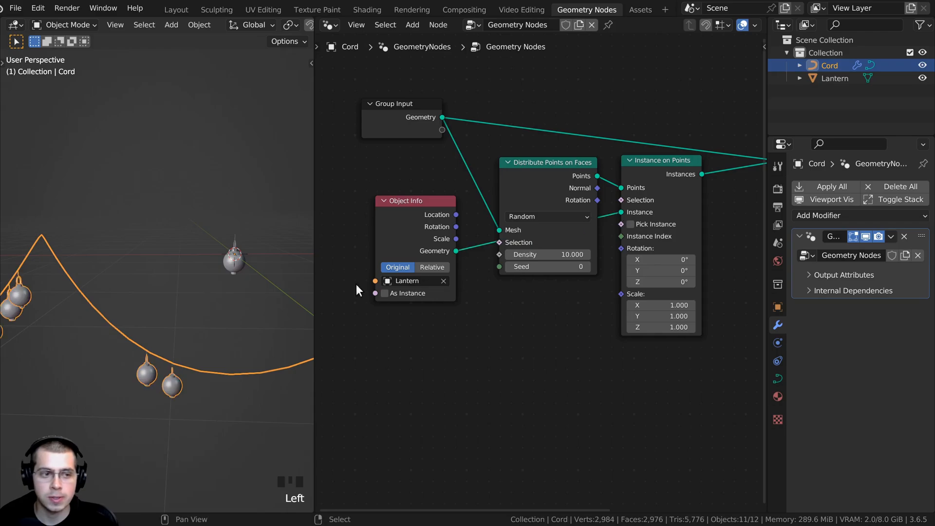
Reposition the Object Info node directly below Distribute Points on Faces.
middle_click_drag(292, 312, 297, 258, "shift")
scroll(258, 294, "down", 2)
left_click_drag(411, 241, 532, 327)
scroll(530, 280, "down", 2)
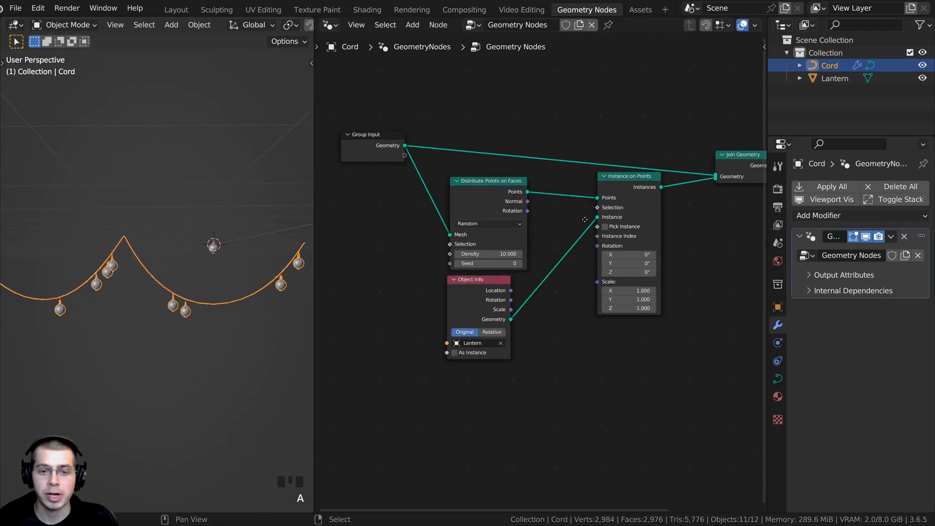
middle_click_drag(162, 269, 168, 267)
Add a Random Value node between Object Info and Instance on Points, leaving it unconnected.
key("shift+a")
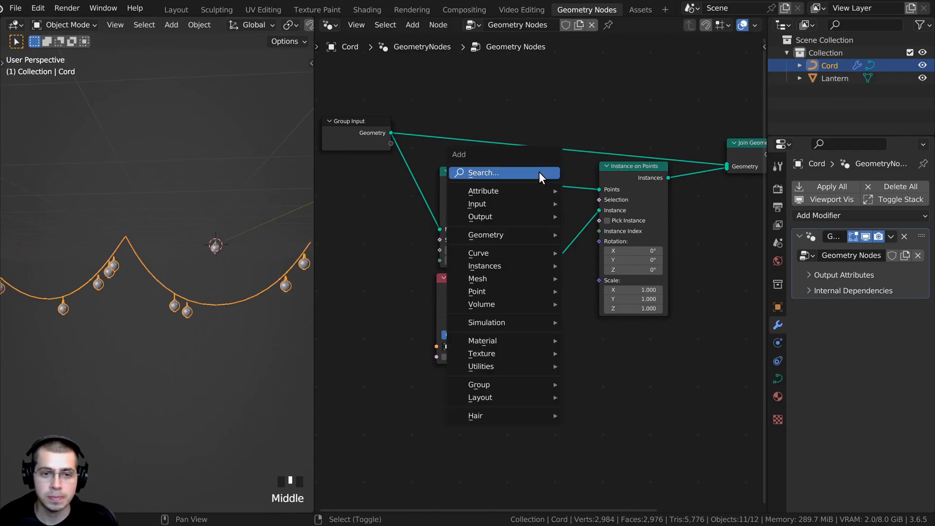
left_click(539, 173)
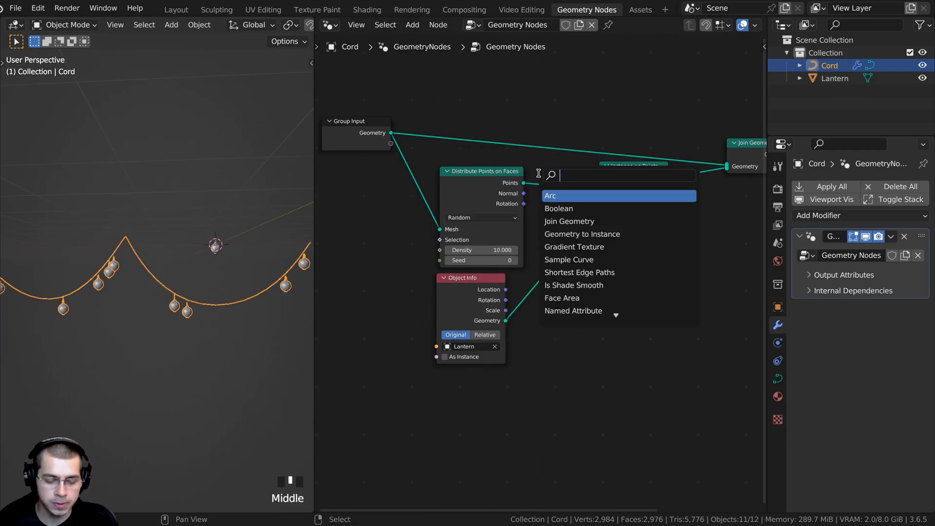
type("ran")
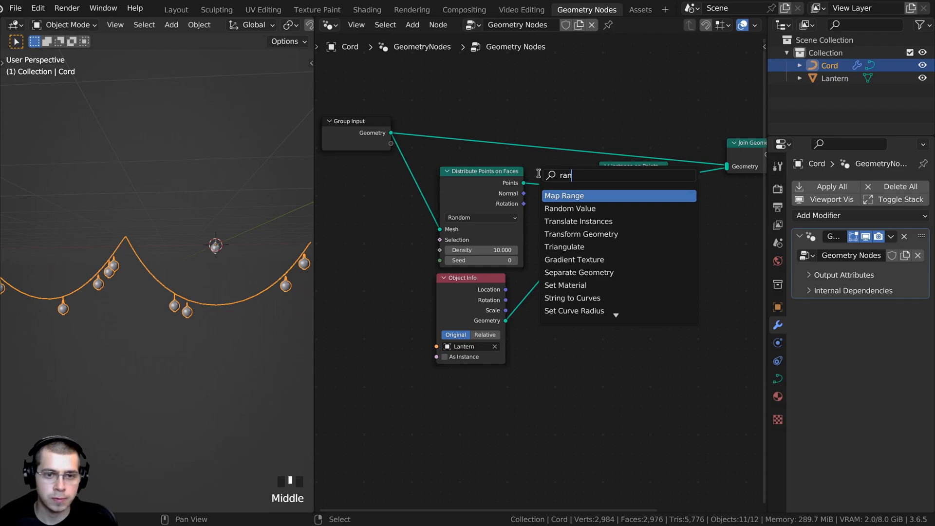
left_click(568, 209)
left_click(556, 360)
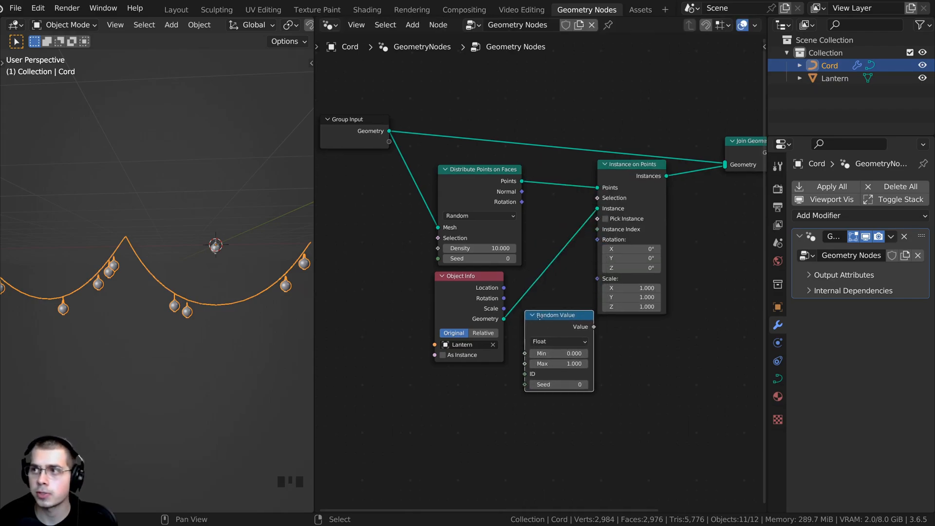
Change the Random Value node's data type to Vector.
scroll(485, 262, "up", 2)
left_click(484, 258)
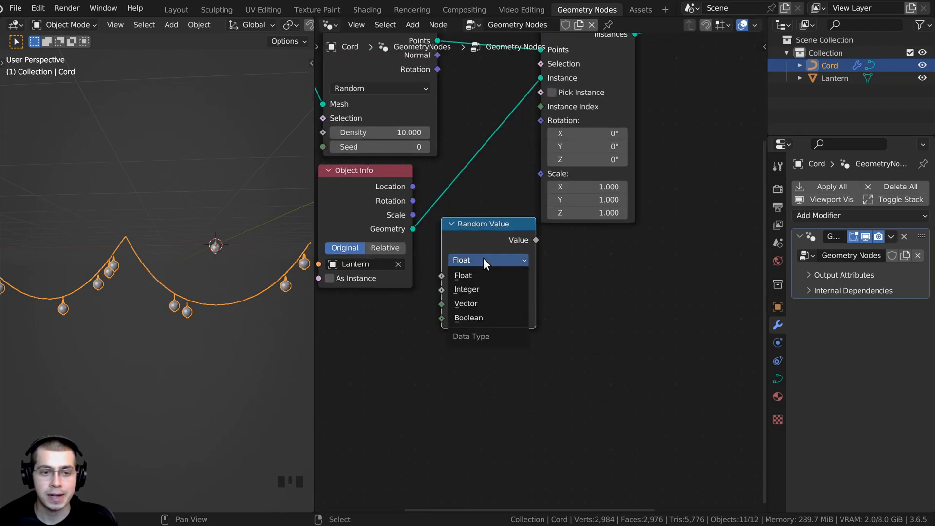
left_click(489, 299)
left_click_drag(488, 241, 502, 206)
scroll(502, 206, "up", 1)
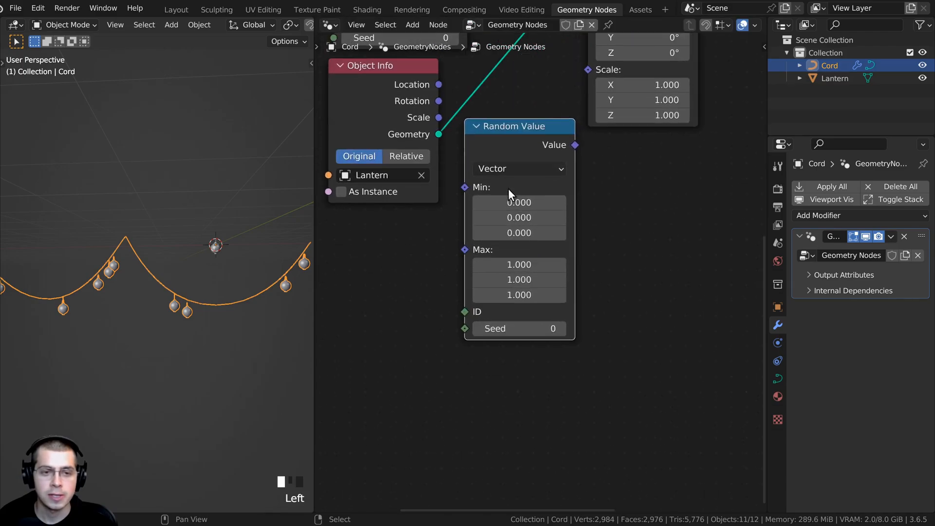
Move Instance on Points slightly away and link the Random Value output to its Rotation input.
scroll(538, 228, "down", 4)
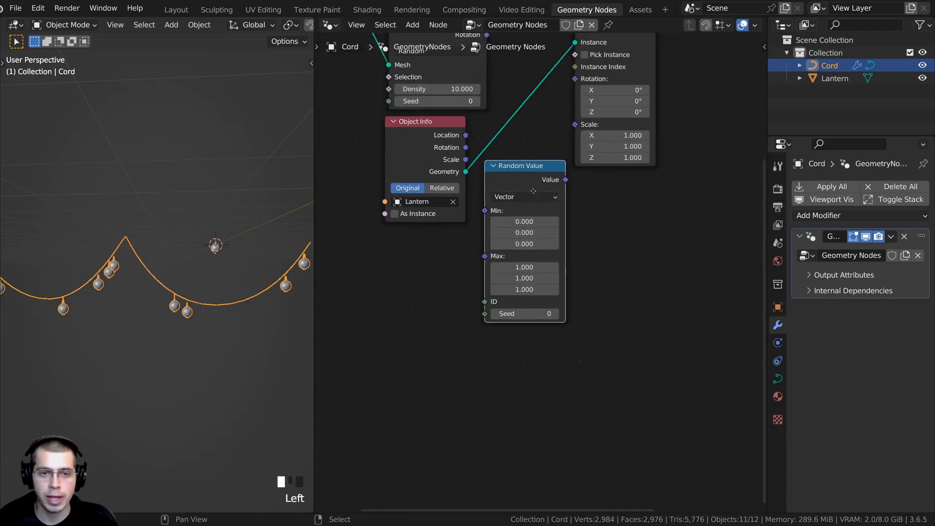
middle_click_drag(529, 168, 527, 255)
left_click_drag(606, 84, 637, 99)
left_click(518, 261)
left_click_drag(565, 269, 557, 212)
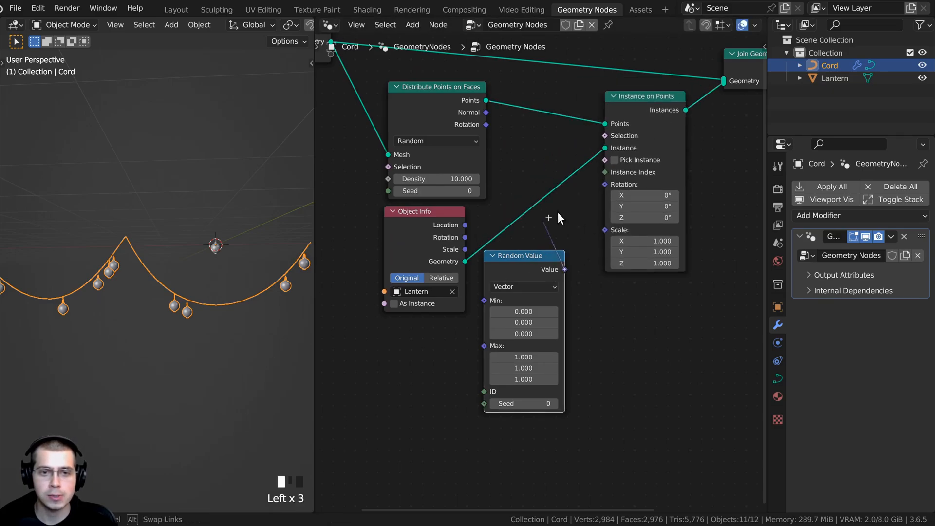
left_click_drag(603, 187, 603, 186)
Try varying the three Max components of the Random Value node to preview the lanterns' rotation.
middle_click_drag(514, 352, 525, 312)
scroll(524, 309, "up", 3)
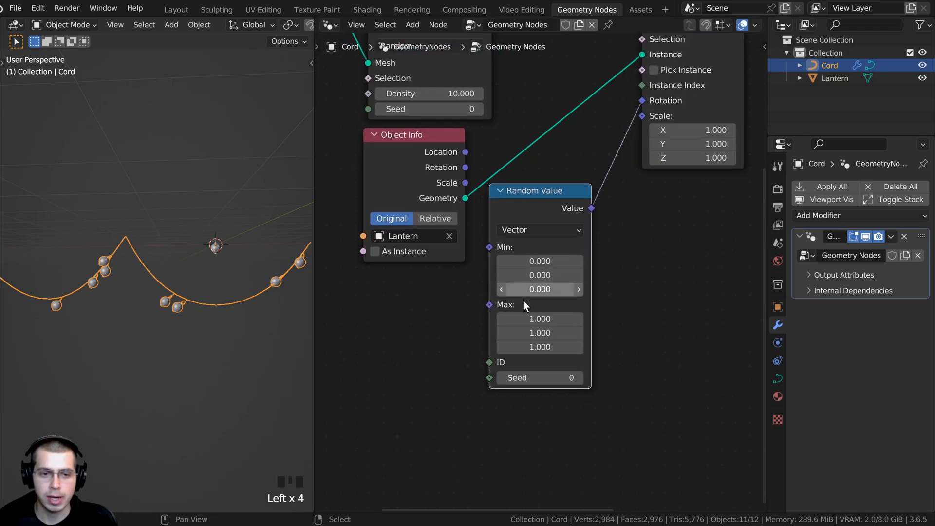
middle_click_drag(288, 266, 271, 267)
scroll(244, 275, "up", 5)
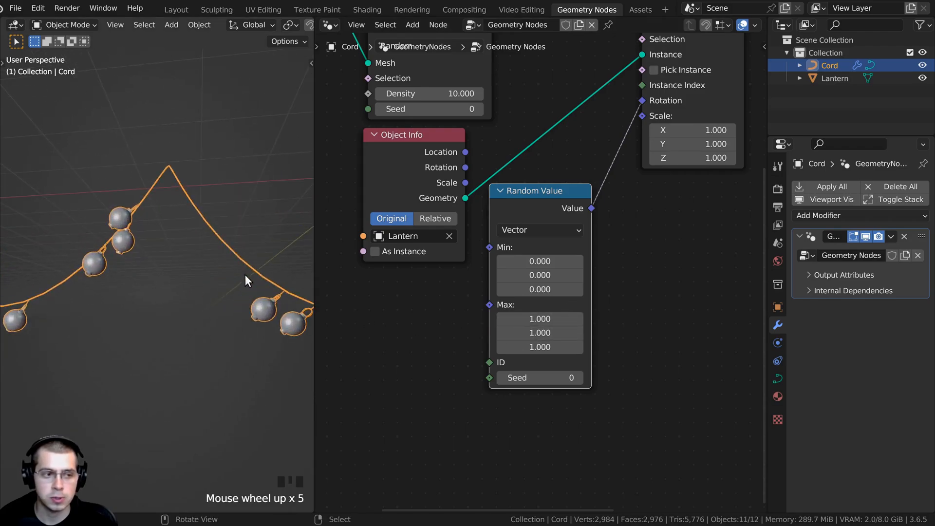
left_click_drag(534, 318, 602, 317)
right_click(601, 318)
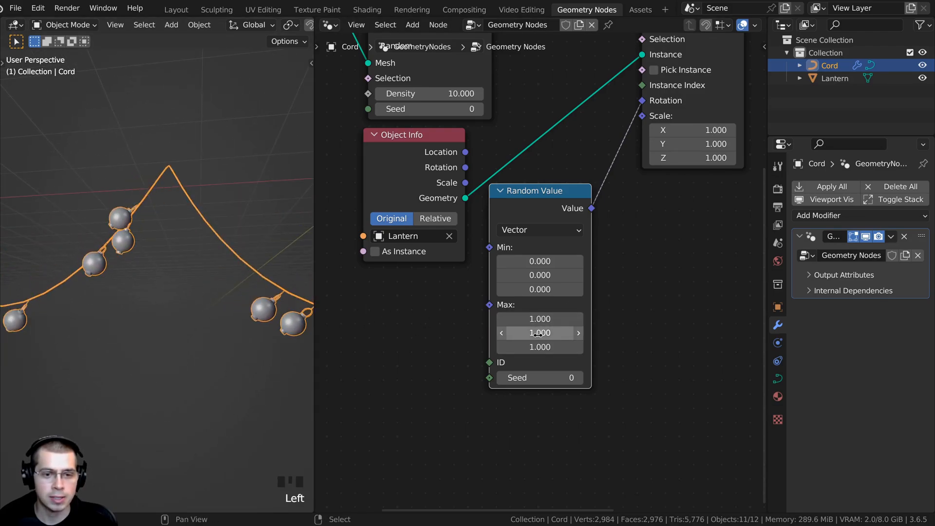
left_click_drag(539, 334, 530, 334)
right_click(530, 334)
left_click_drag(537, 347, 553, 347)
right_click(552, 346)
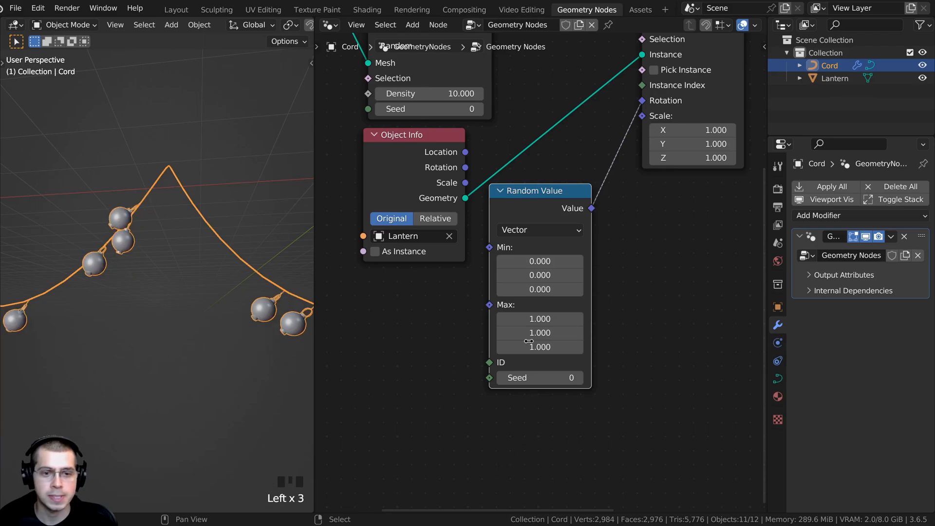
Set the Random Value node's Max vector to 0.15 on X, 0.15 on Y and 0 on Z.
left_click(539, 319)
type("0")
key("Return")
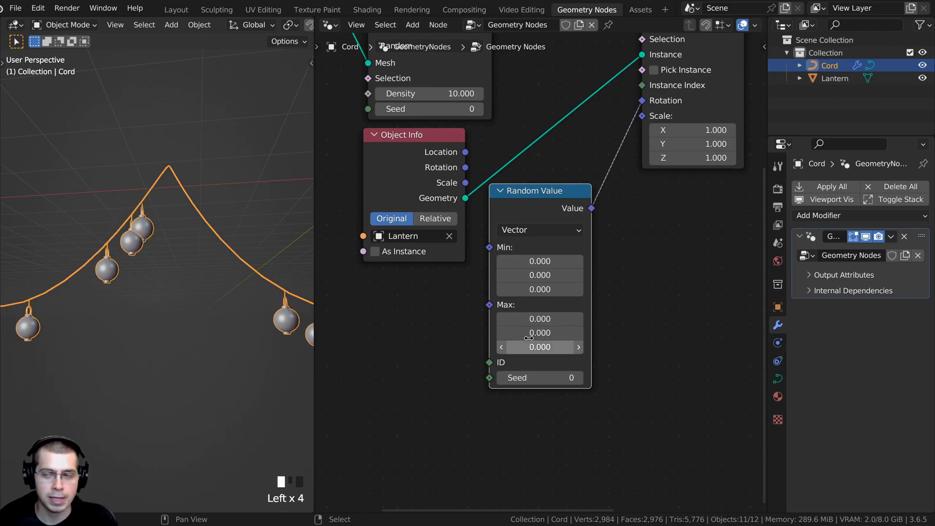
left_click(543, 319)
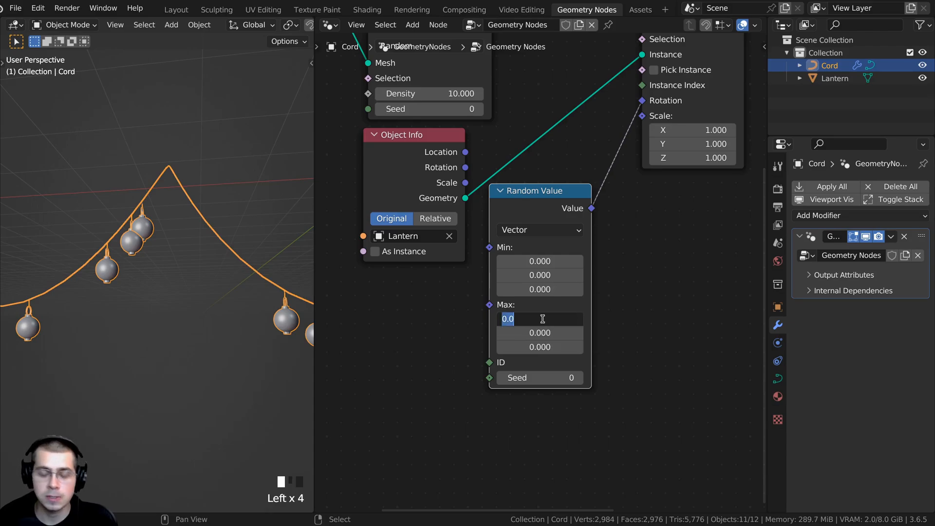
type(".15")
key("Return")
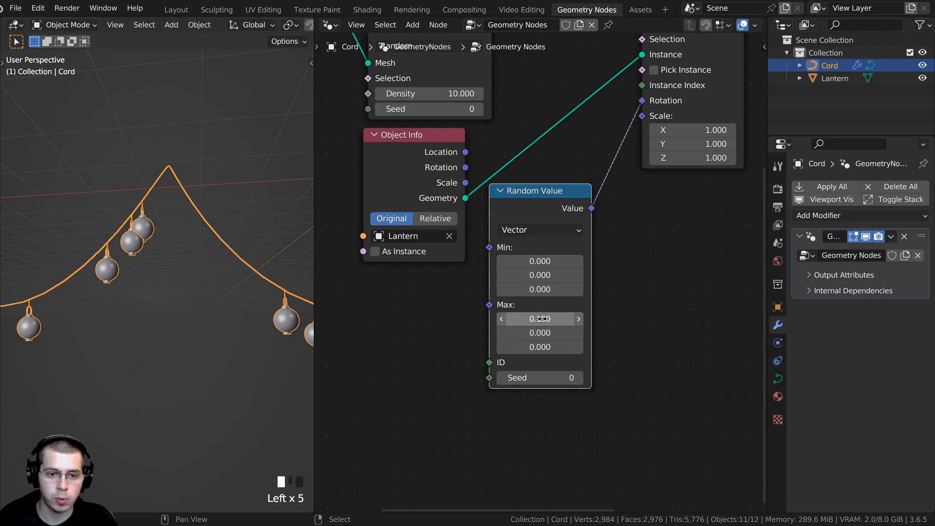
key("ctrl+c")
key("ctrl+v")
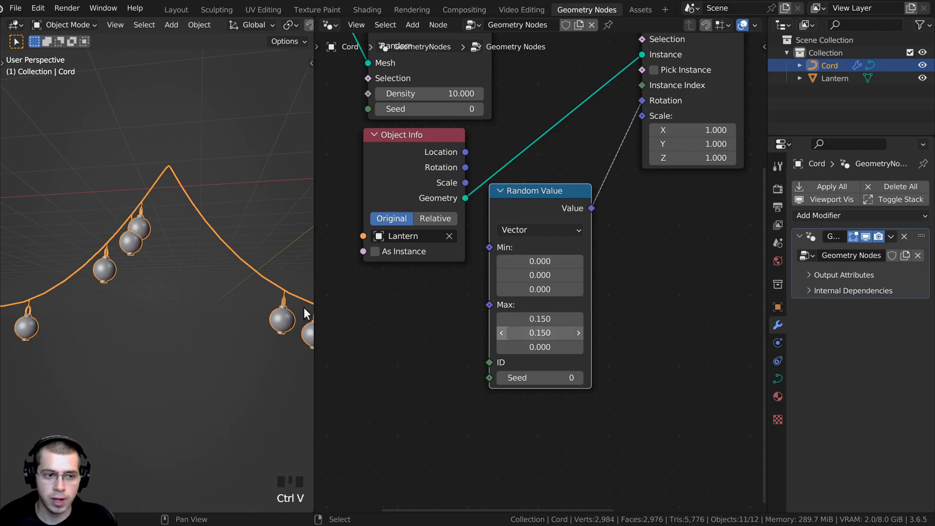
Set the Z component of the Random Value node's Max vector to 1000 to spin the lanterns randomly.
middle_click_drag(304, 307, 134, 301)
scroll(149, 306, "up", 5)
scroll(238, 250, "up", 3)
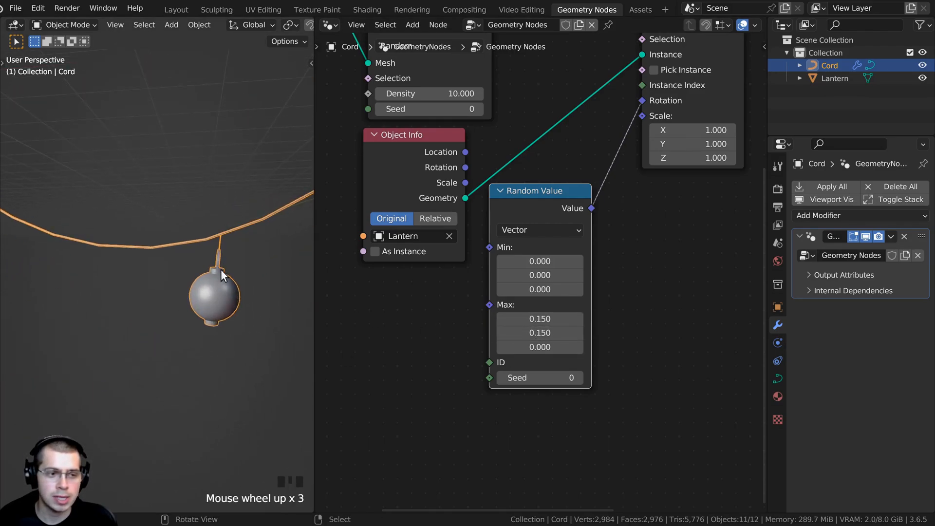
middle_click_drag(221, 270, 129, 286)
scroll(220, 282, "down", 4)
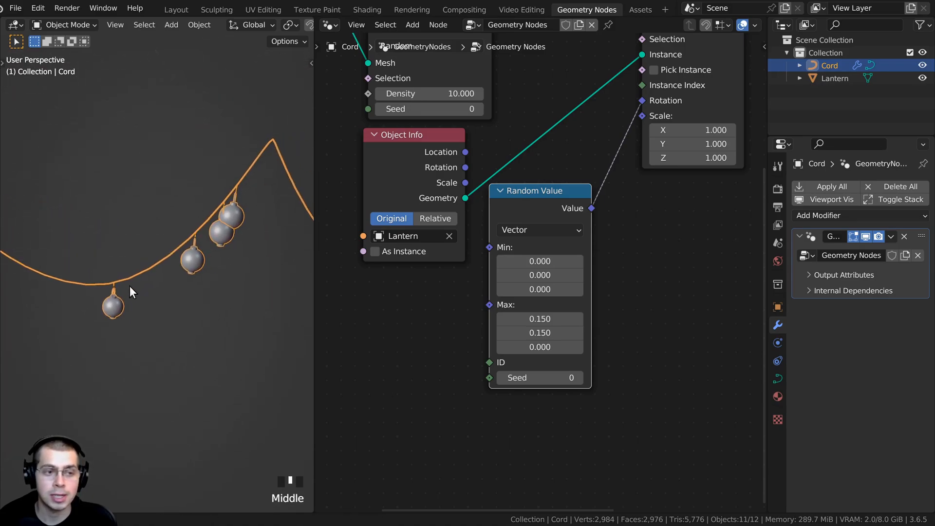
left_click_drag(539, 347, 614, 347)
right_click(539, 346)
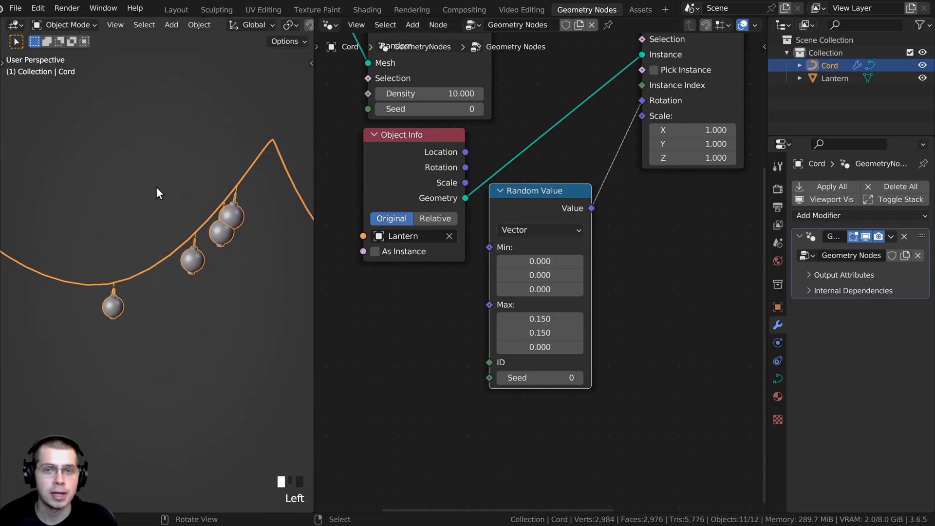
left_click_drag(531, 348, 589, 347)
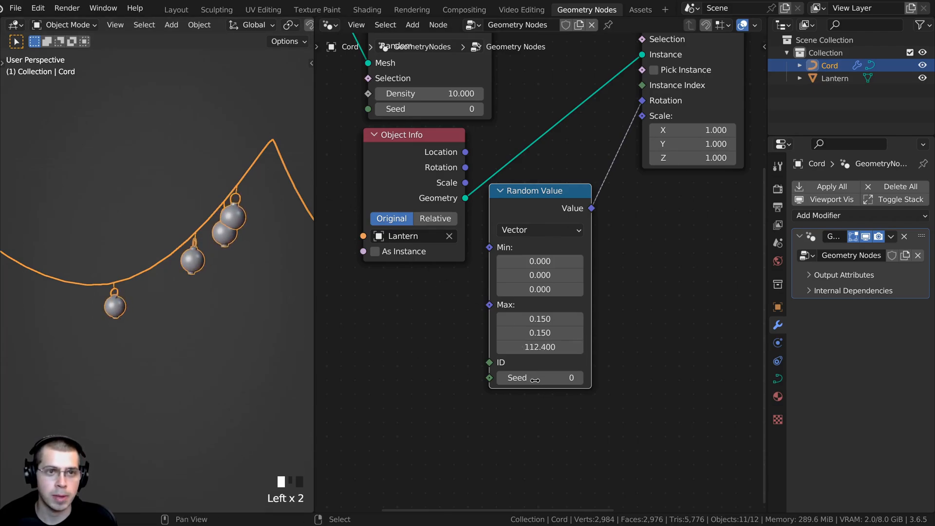
left_click(540, 347)
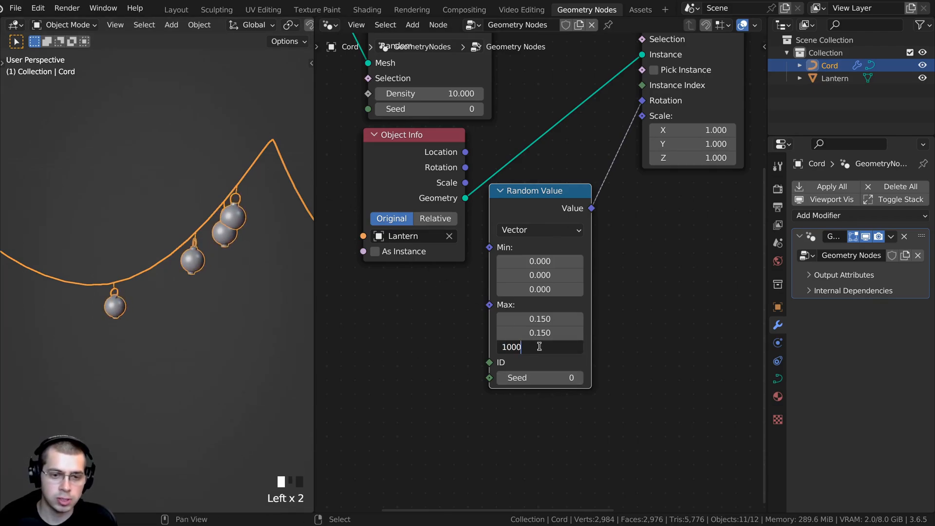
key("Return")
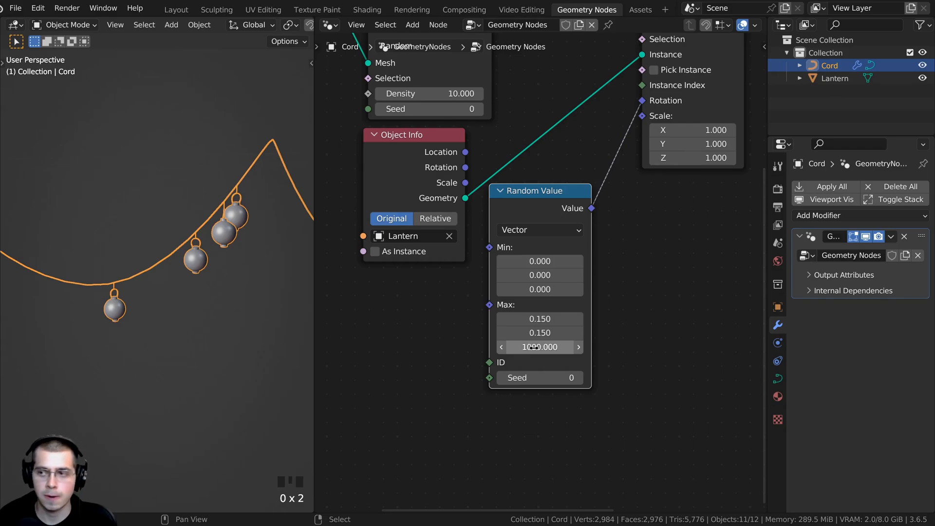
Switch Distribute Points on Faces to the Poisson Disk method and move the node up above Object Info.
middle_click_drag(166, 282, 154, 295, "shift")
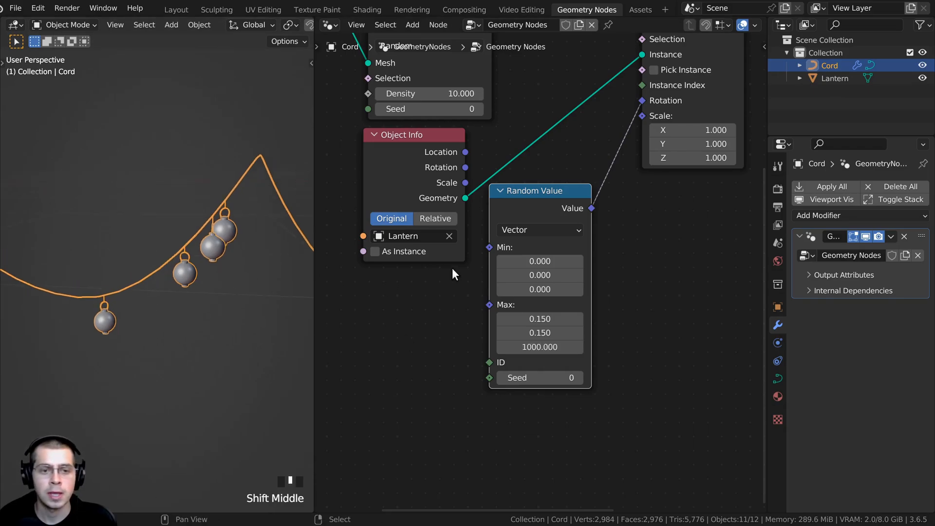
scroll(218, 276, "down", 4)
middle_click_drag(217, 276, 241, 272)
middle_click_drag(521, 115, 625, 333, "shift")
left_click(566, 219)
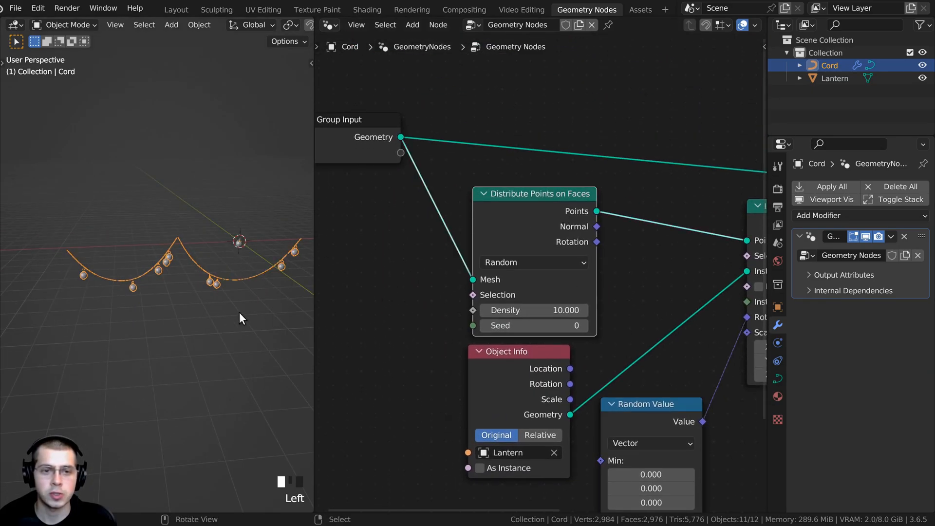
scroll(87, 306, "up", 6)
scroll(148, 163, "up", 4)
middle_click_drag(117, 197, 168, 165, "shift")
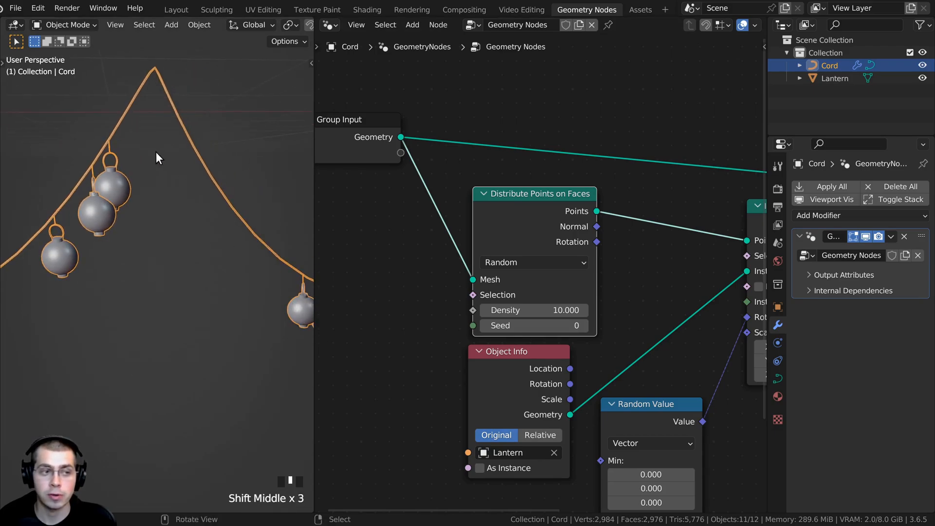
left_click(501, 262)
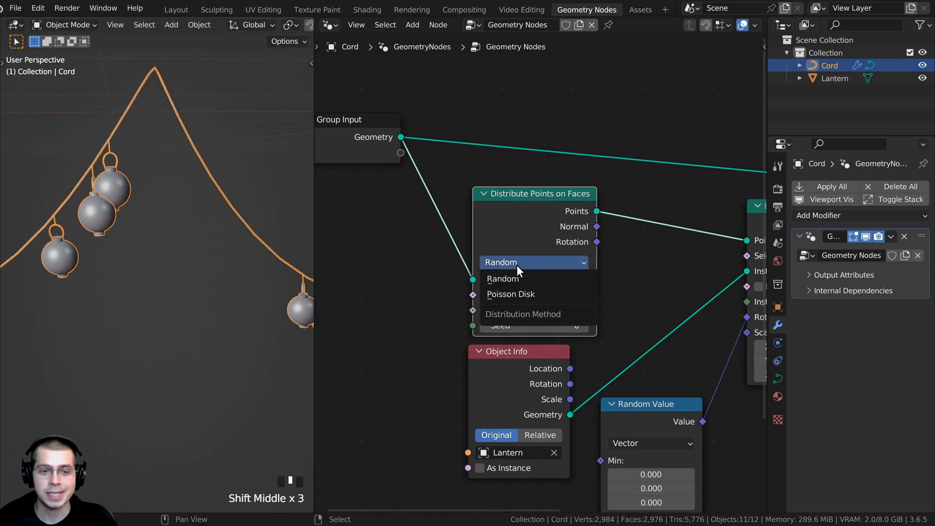
left_click(512, 294)
left_click_drag(510, 238, 500, 195)
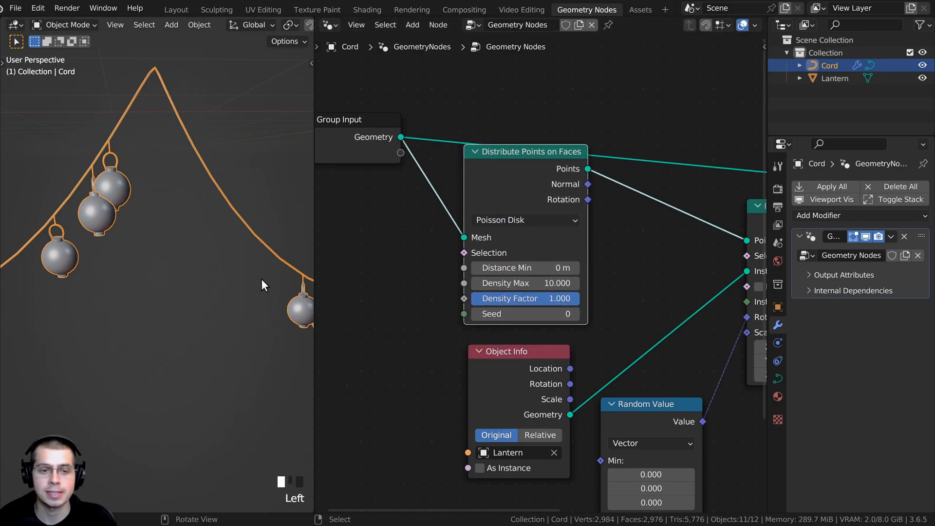
Set Density Max to 135 on the Distribute Points on Faces node.
scroll(259, 278, "down", 2)
middle_click_drag(544, 292, 561, 302, "shift")
scroll(546, 303, "up", 4)
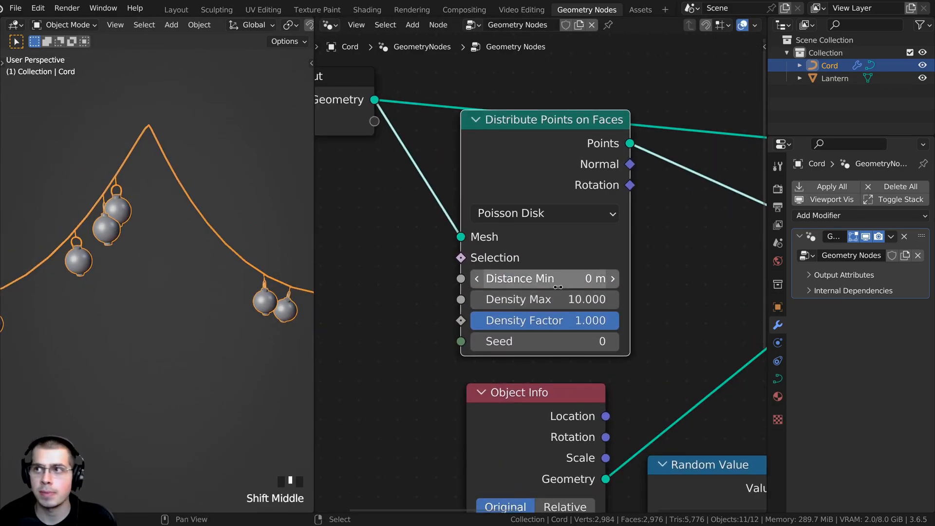
left_click(541, 298)
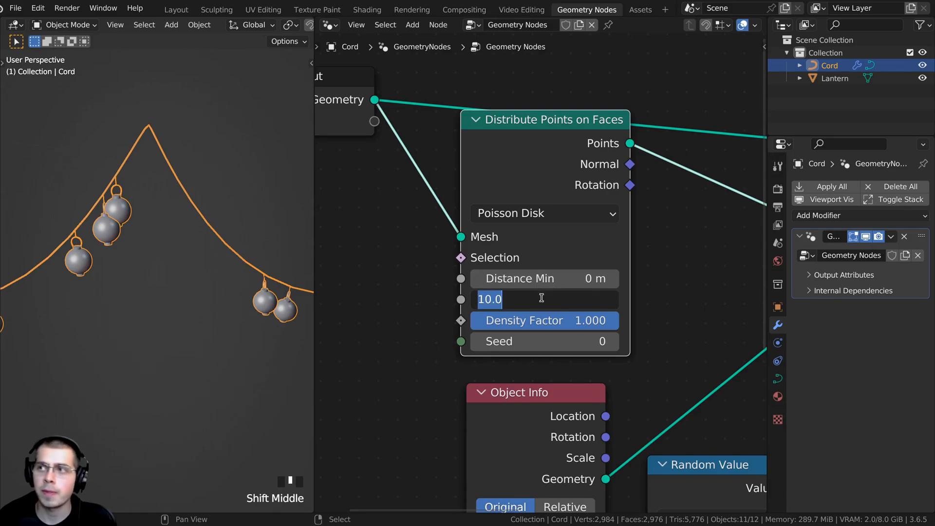
type("135")
key("Return")
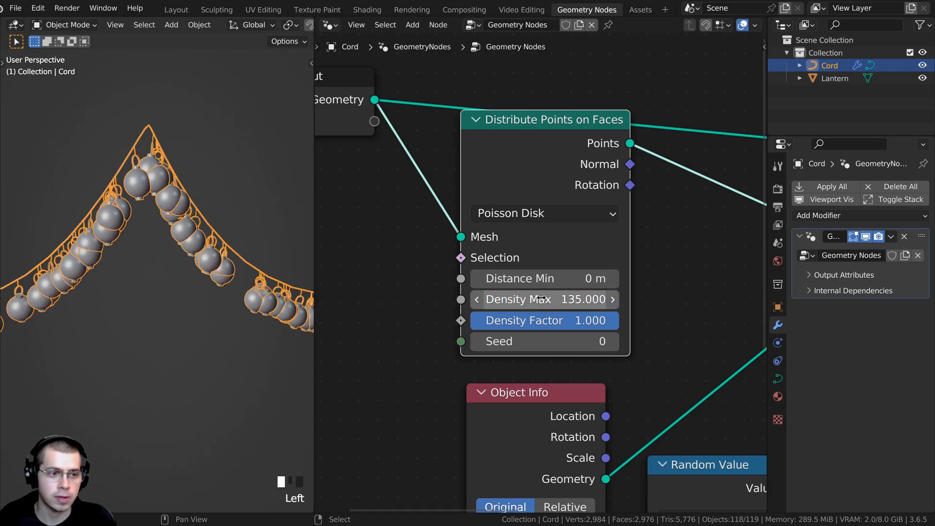
Set Distance Min to 1.5 m on the Distribute Points on Faces node to space out the lanterns.
middle_click_drag(97, 314, 171, 302, "shift")
scroll(232, 184, "down", 2)
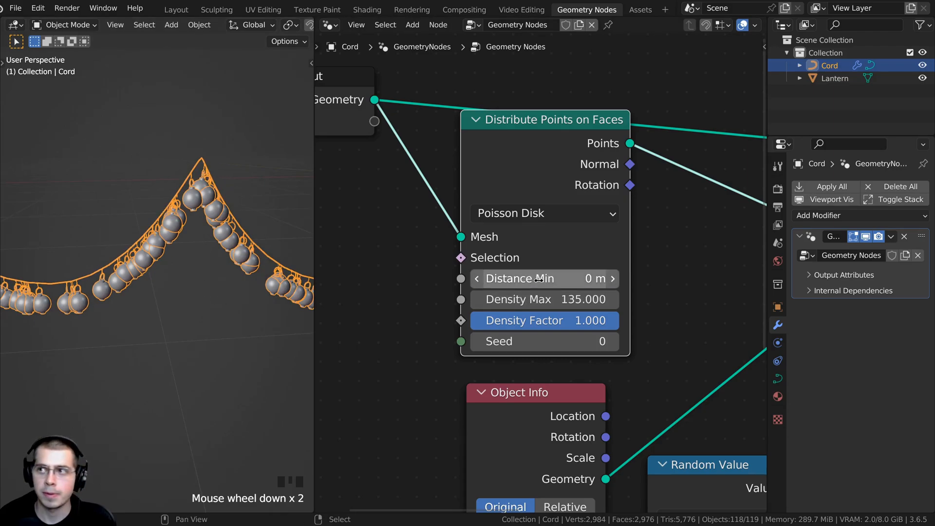
scroll(189, 243, "up", 4)
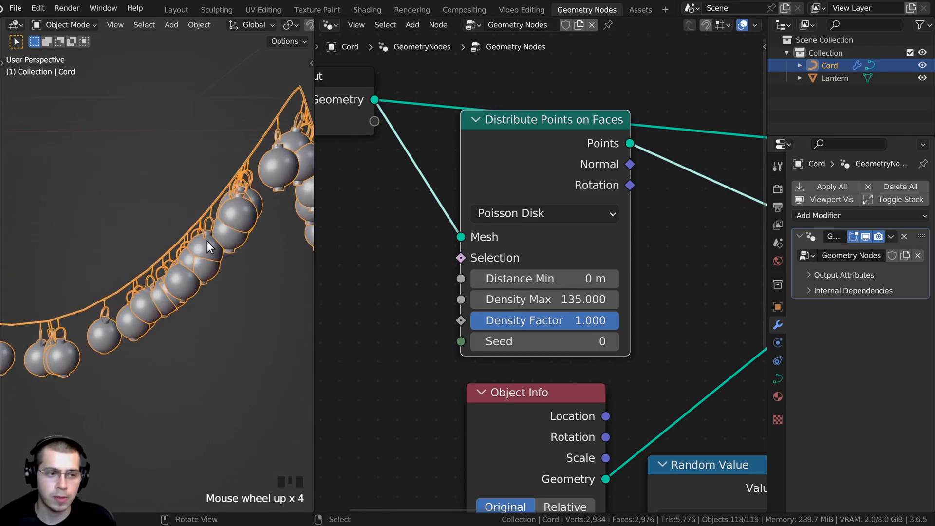
scroll(206, 241, "up", 2)
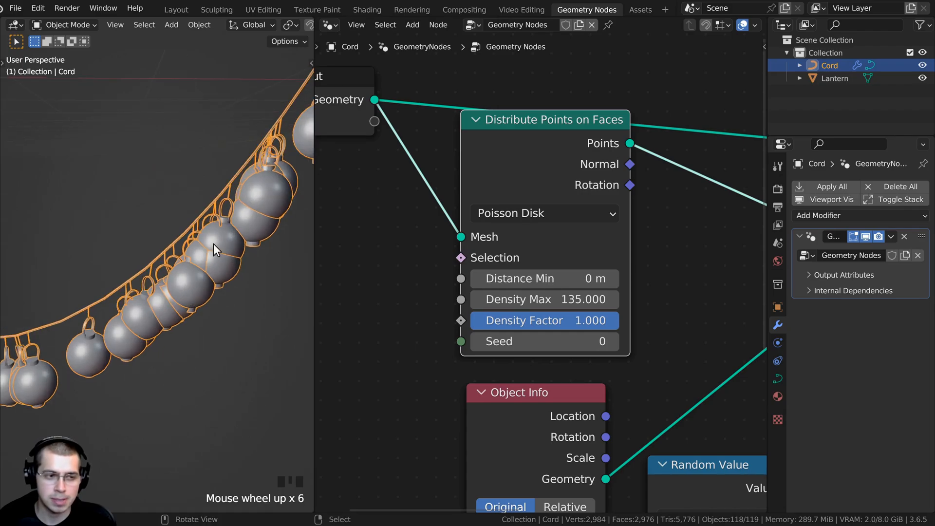
left_click(548, 274)
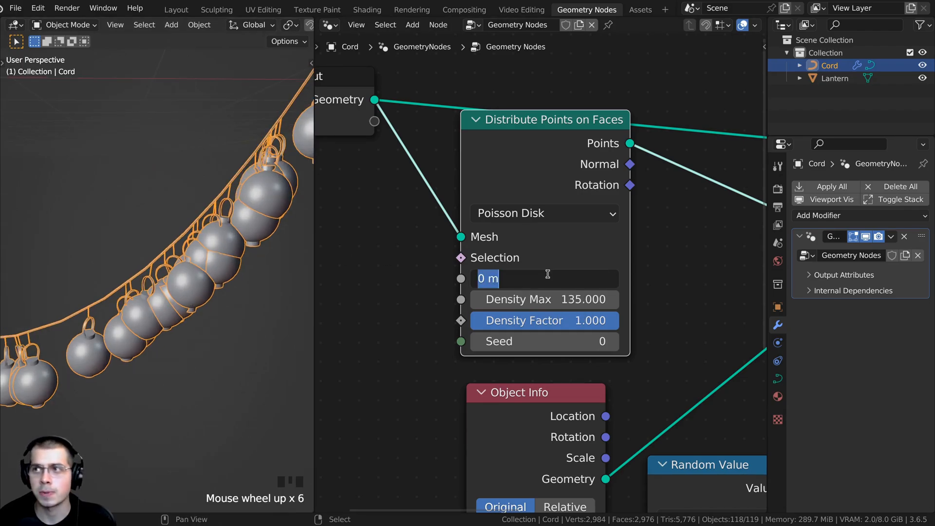
type("1.5")
left_click(548, 274)
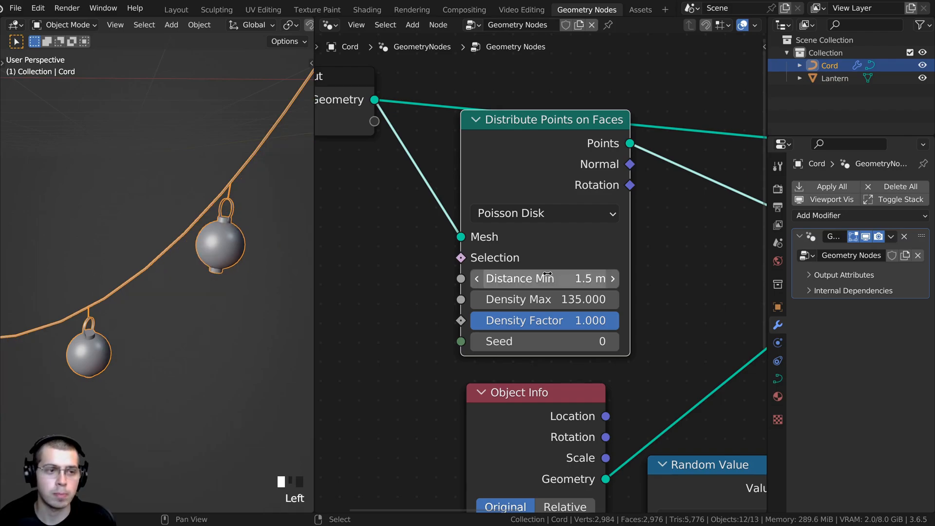
Examine the spacing and rotation of the lanterns along the sagging cord.
scroll(141, 385, "down", 5)
mouse_move(558, 280)
left_mouse_down("shift")
mouse_move(461, 281)
mouse_move(646, 280)
mouse_move(558, 281)
left_mouse_up("shift")
middle_click_drag(281, 282, 141, 291, "shift")
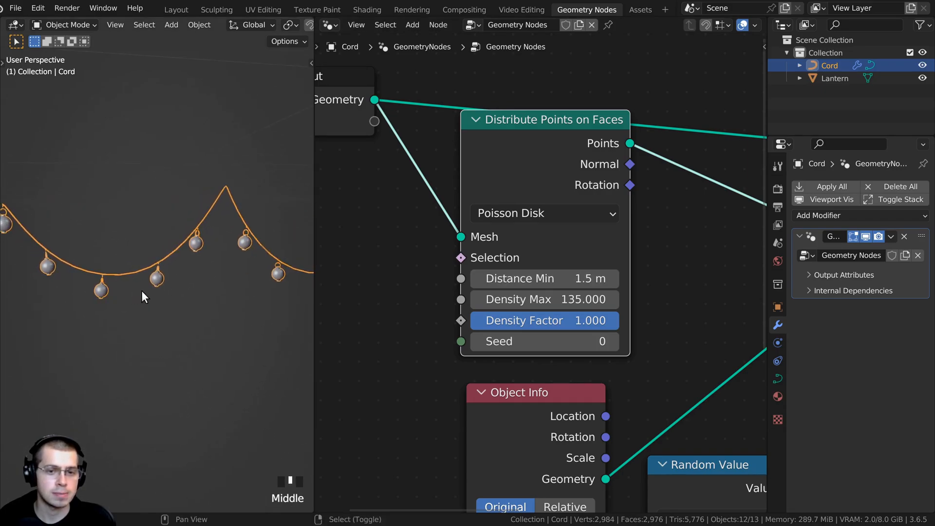
scroll(128, 238, "up", 2)
scroll(106, 240, "down", 2)
scroll(102, 246, "up", 3)
scroll(112, 258, "down", 5)
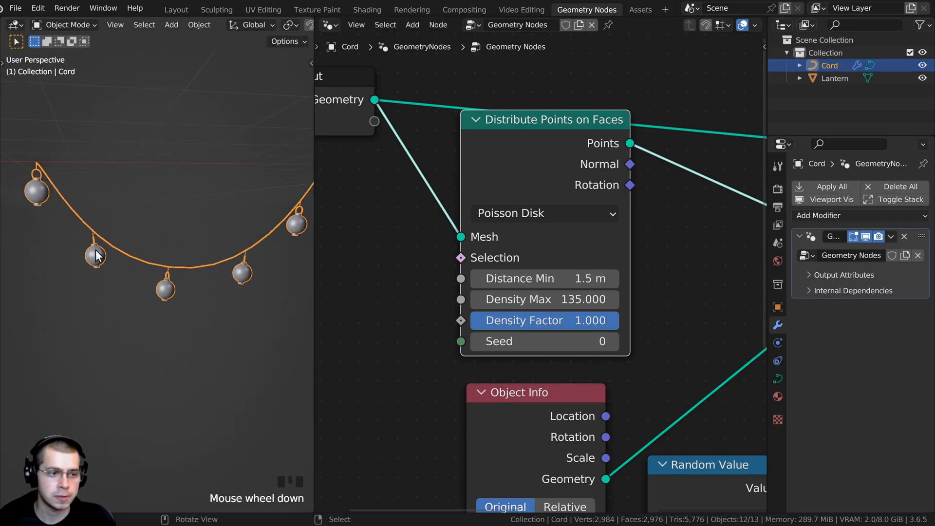
middle_click_drag(133, 286, 117, 244)
Try other Density Max and Density Factor values on the Distribute Points on Faces node.
left_click_drag(536, 299, 692, 299)
right_click(543, 299)
left_click_drag(561, 324, 427, 324)
right_click(427, 324)
mouse_move(561, 322)
left_mouse_down()
mouse_move(428, 322)
mouse_move(561, 322)
left_mouse_up()
Try different Seed values on the Distribute Points on Faces node and undo the seed change.
middle_click_drag(762, 296, 685, 296)
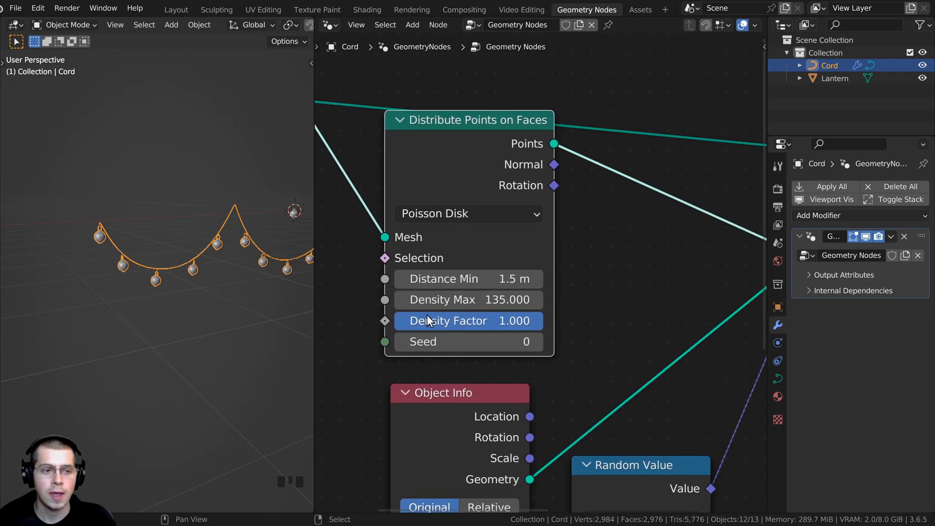
left_click_drag(529, 345, 550, 345)
left_click_drag(489, 341, 363, 341)
right_click(363, 341)
middle_click_drag(62, 281, 41, 284)
key("ctrl+z")
scroll(590, 210, "down", 9)
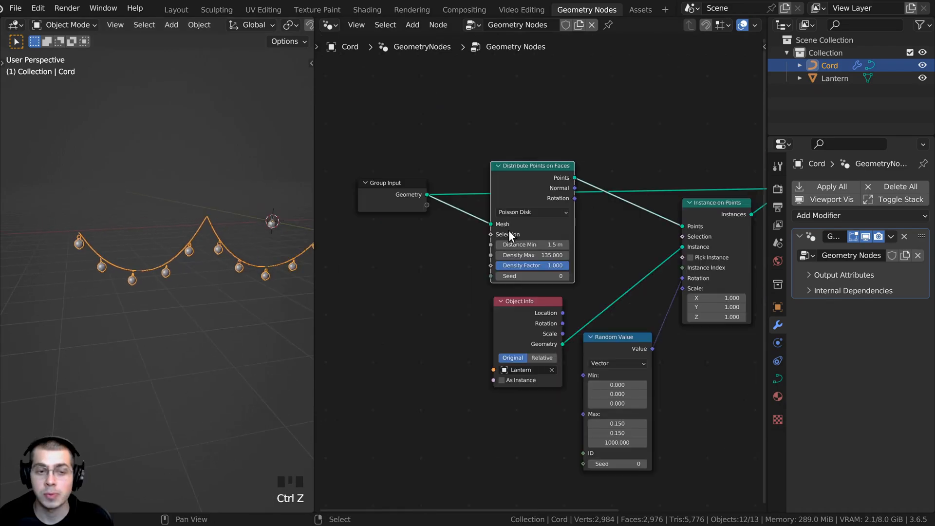
Expose the Distance Min value of the Distribute Points on Faces node as a Group Input socket.
scroll(519, 245, "up", 2)
middle_click_drag(397, 211, 514, 230)
left_click_drag(499, 203, 502, 204)
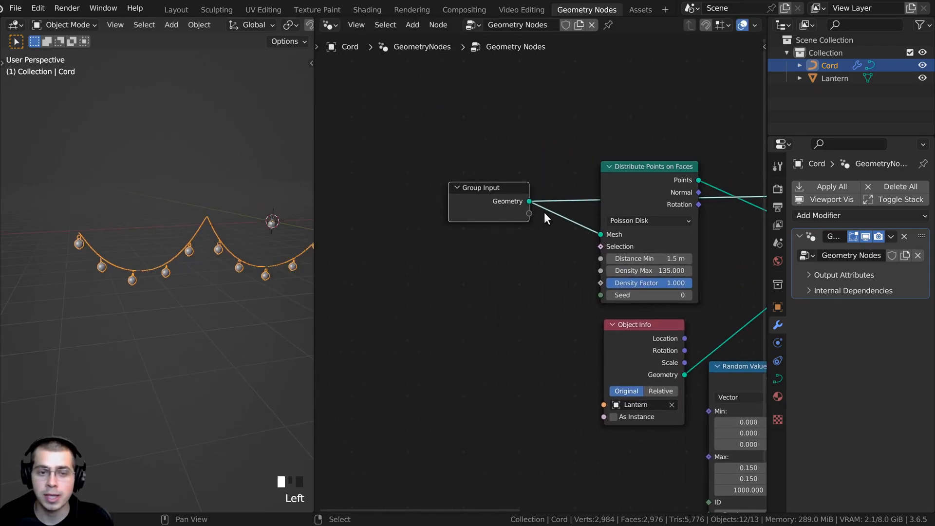
left_click_drag(768, 254, 709, 246)
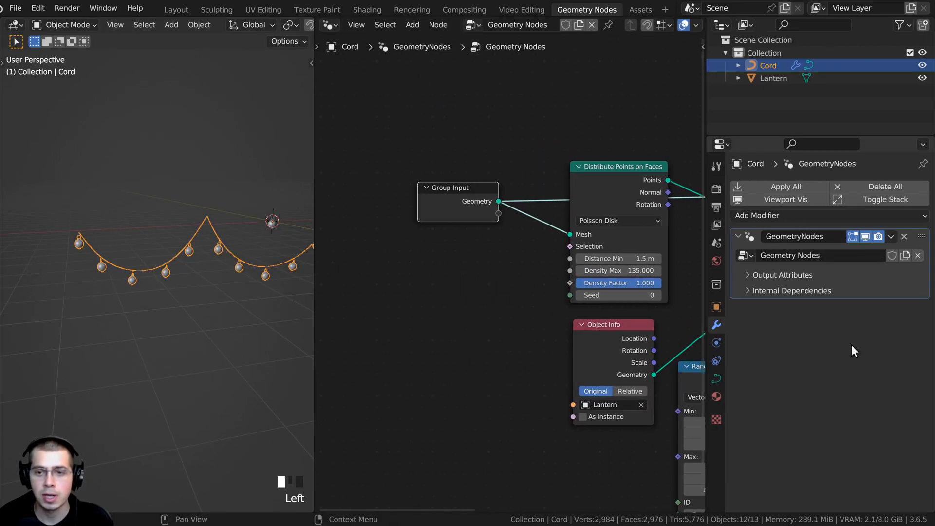
scroll(633, 237, "down", 2)
middle_click_drag(631, 236, 603, 239)
left_click_drag(594, 223, 437, 171)
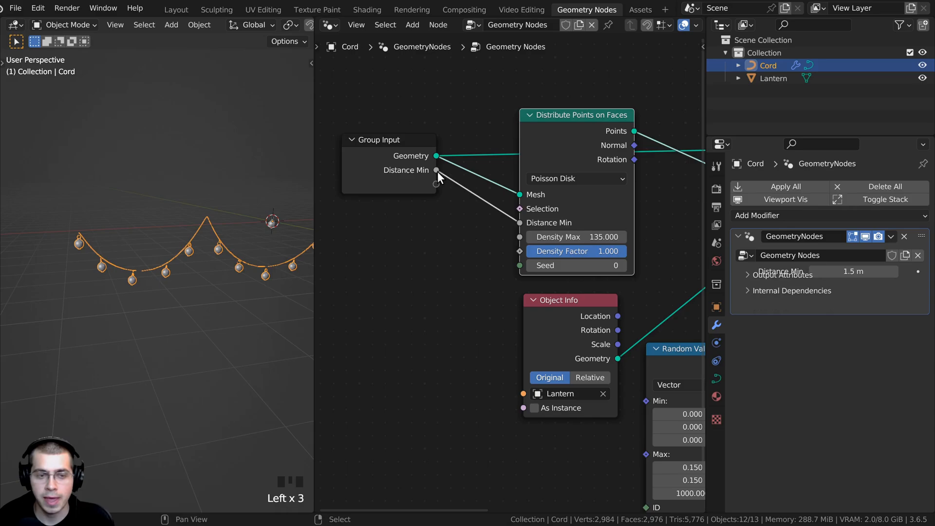
left_click(407, 170)
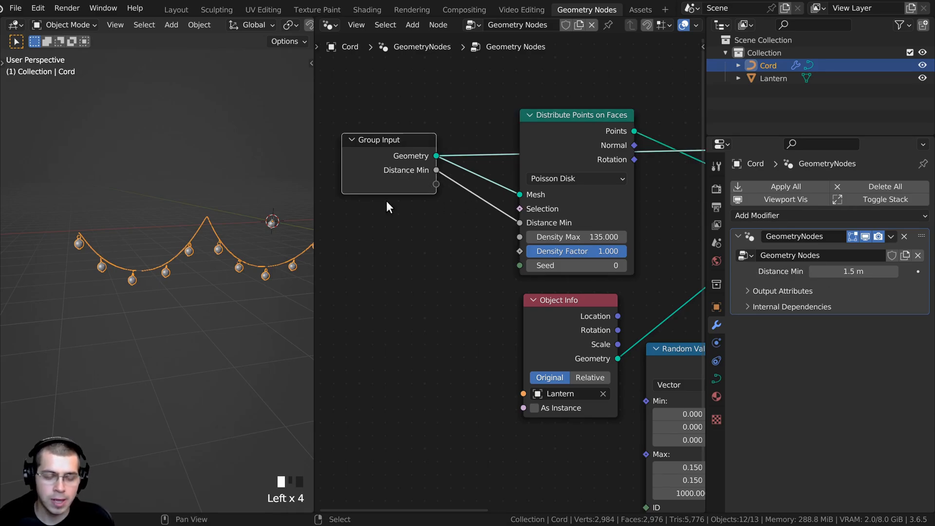
Rename the Distance Min group input as Lantern Distance.
key("n")
left_click_drag(313, 194, 241, 194)
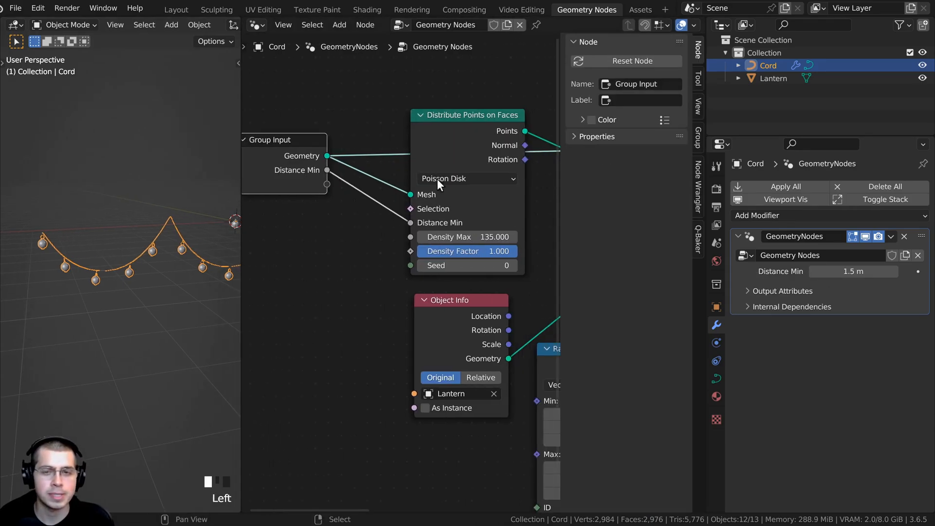
left_click(697, 139)
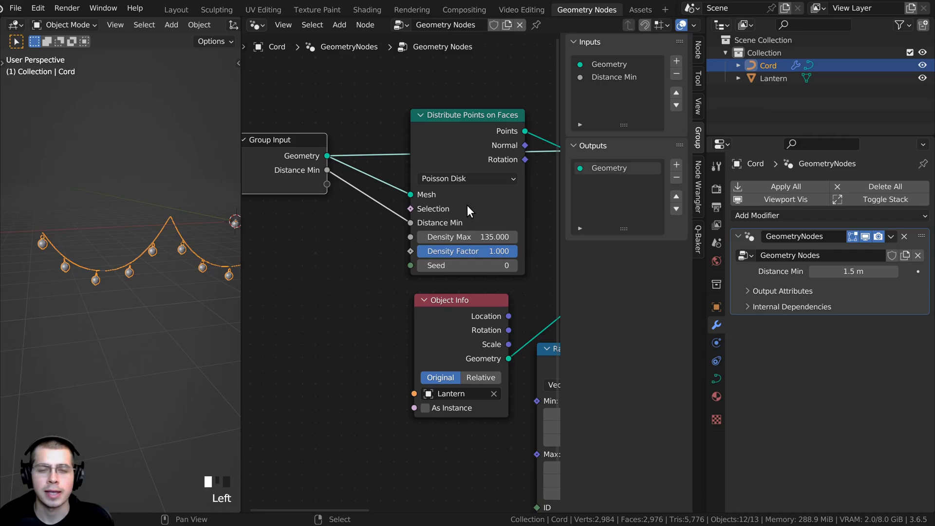
left_click(609, 77)
double_click(611, 78)
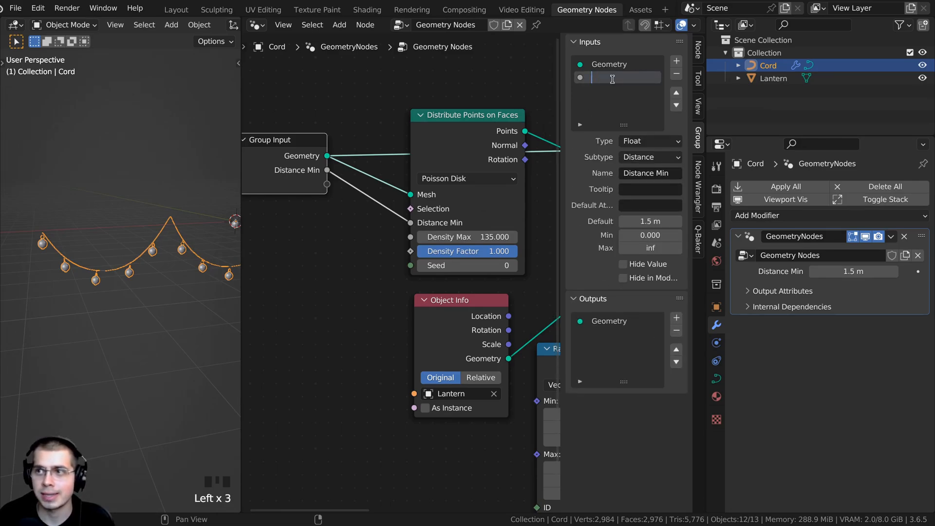
type("Lantern Distance")
key("Return")
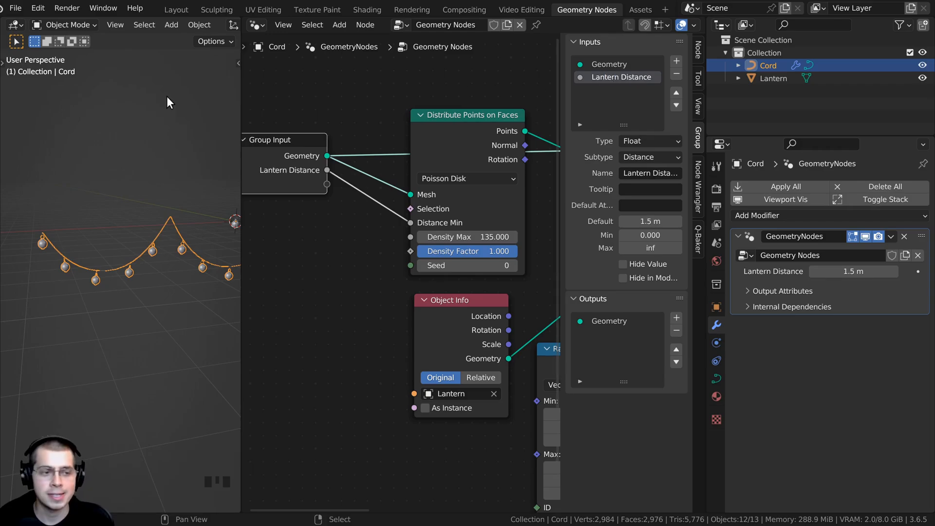
Expose the Scale of the Instance on Points node as a Group Input socket.
middle_click_drag(336, 273, 361, 281)
scroll(367, 281, "up", 1)
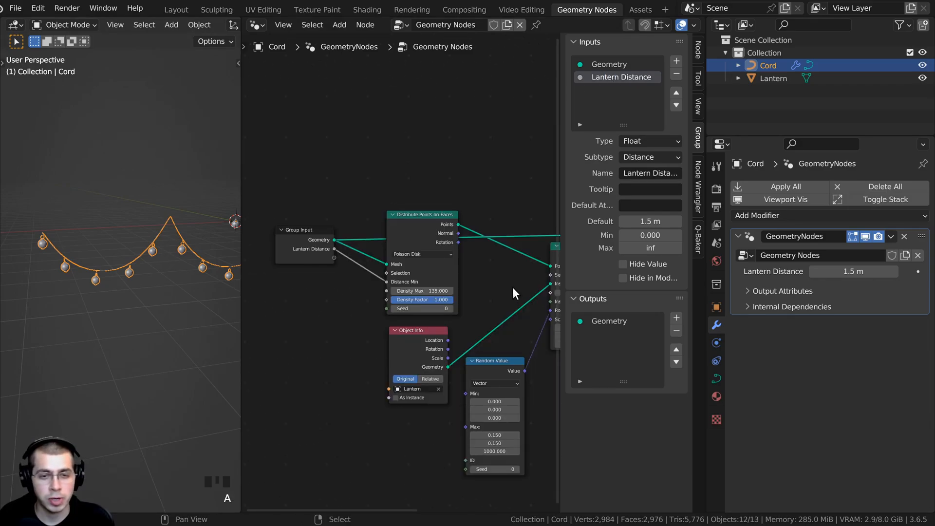
scroll(521, 297, "up", 1)
middle_click_drag(544, 323, 526, 309)
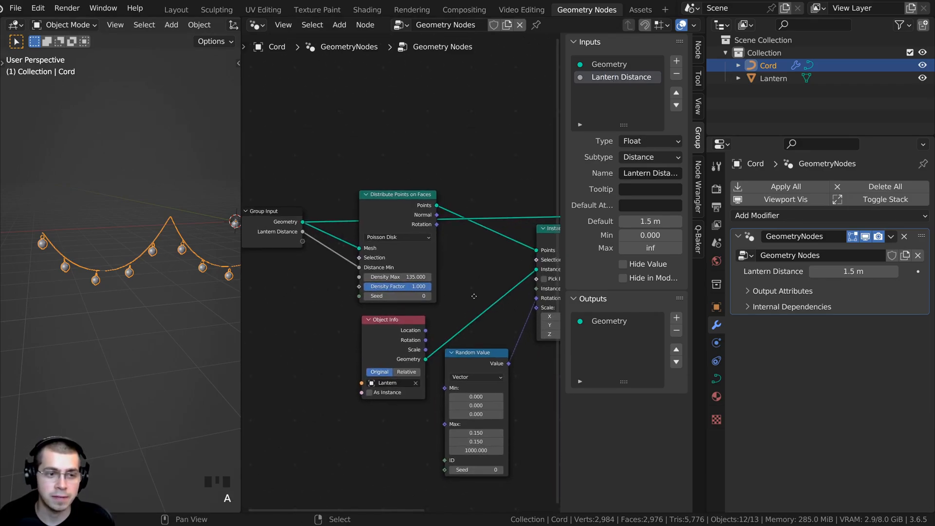
middle_click_drag(473, 296, 379, 252)
scroll(465, 279, "up", 4)
middle_click_drag(466, 280, 463, 275)
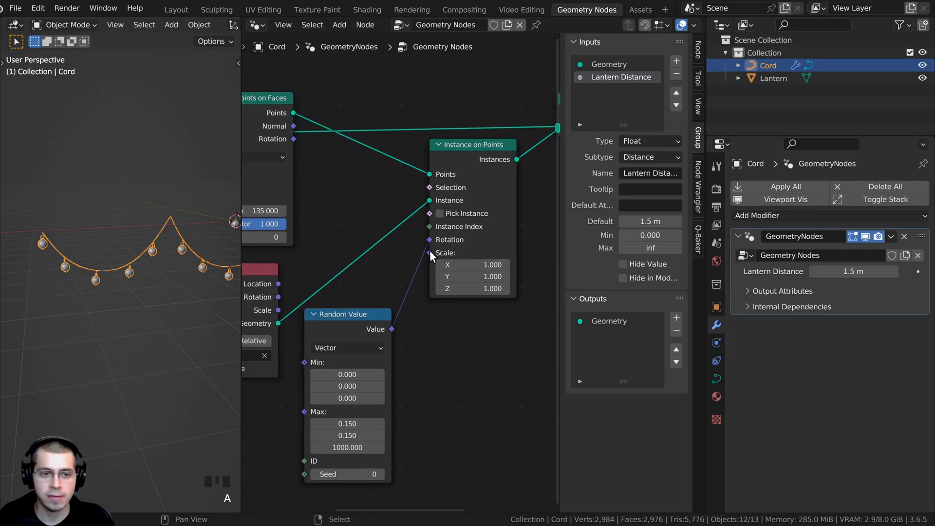
left_click_drag(429, 251, 399, 165)
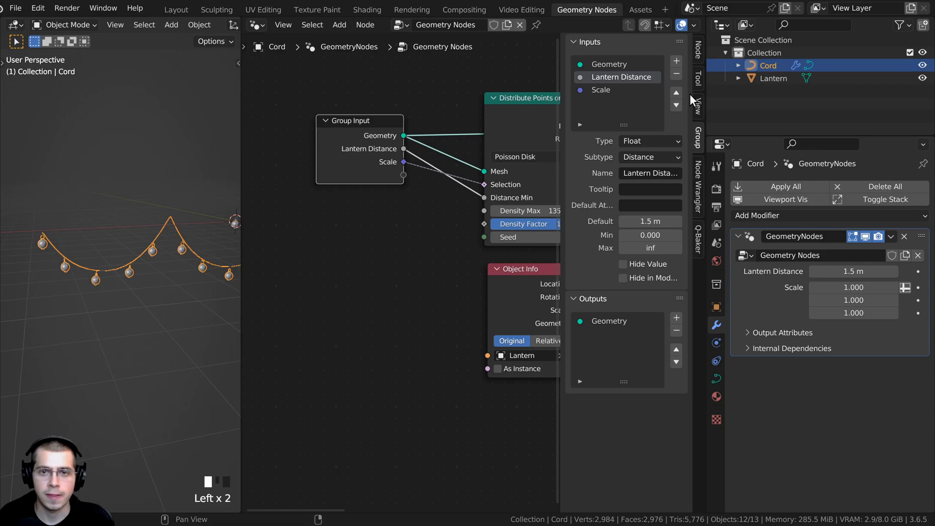
Rename the Scale group input as Lantern Scale.
double_click(591, 90)
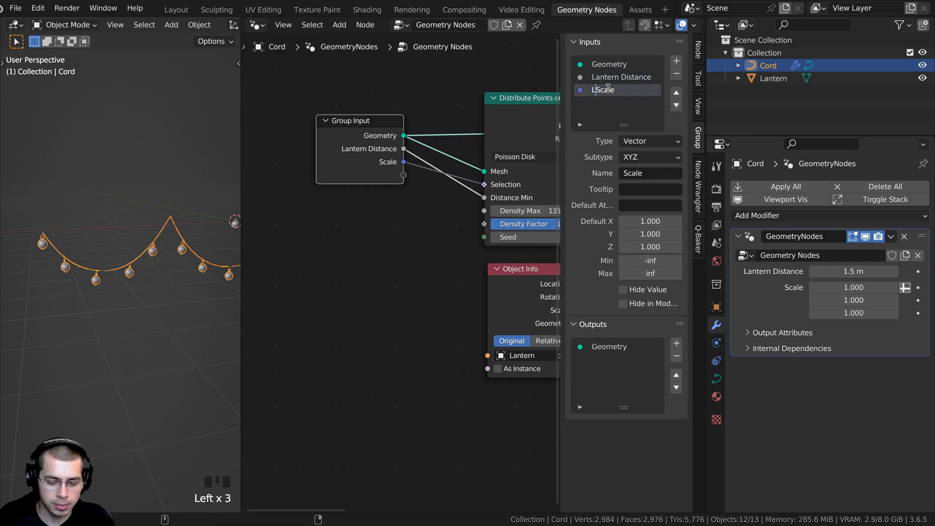
type("Lan")
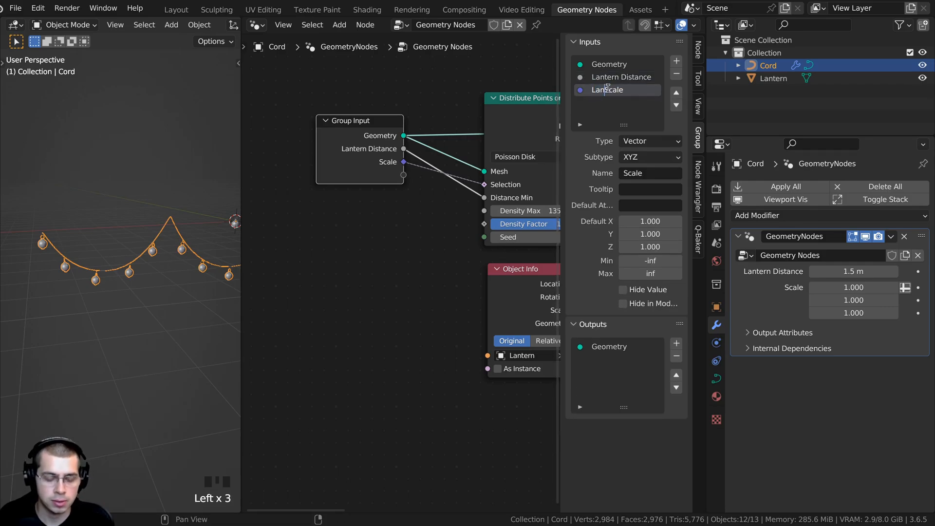
type("tern")
key("Return")
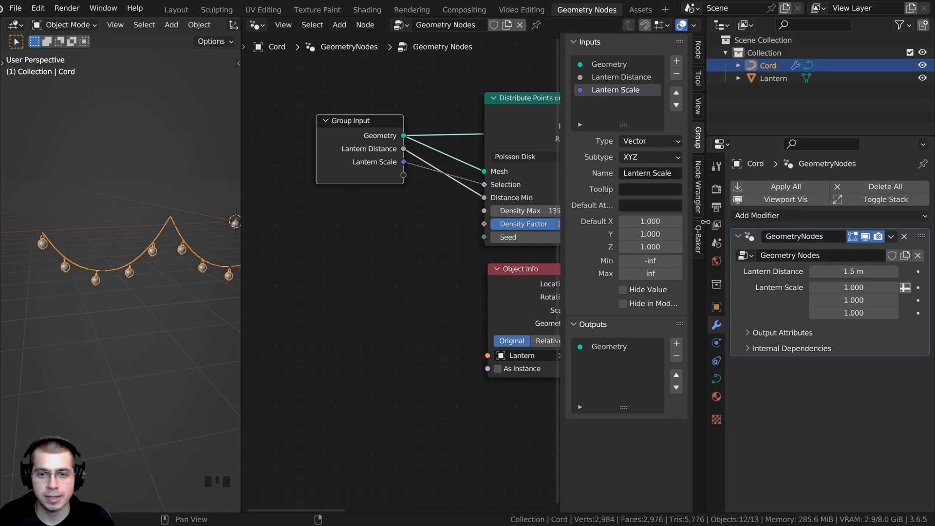
Change the Lantern Scale input to type Float with a default of 1, and set its modifier value to 1.
left_click_drag(705, 222, 762, 221)
left_click(697, 141)
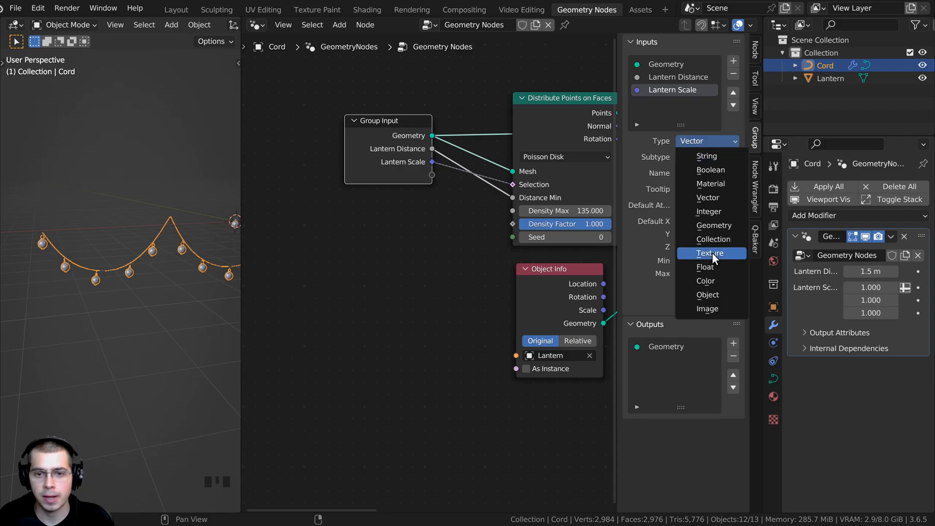
left_click(708, 265)
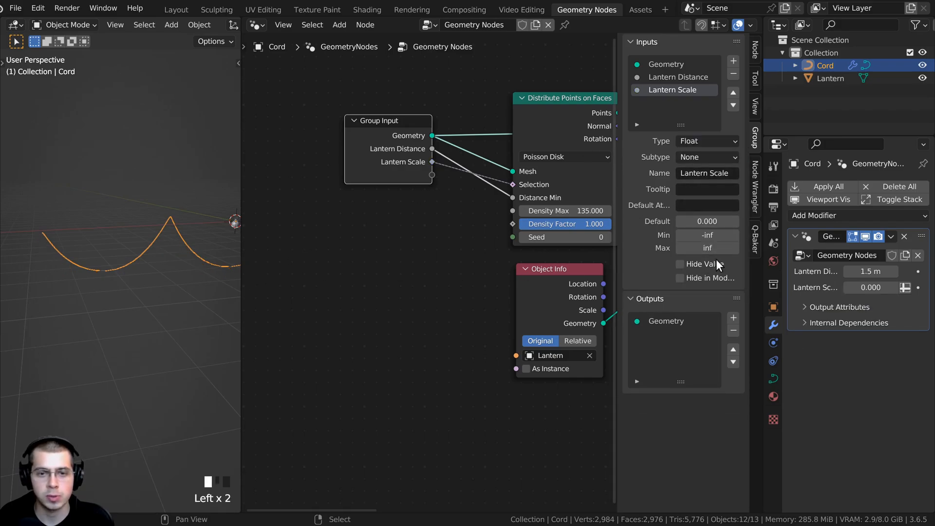
left_click(697, 221)
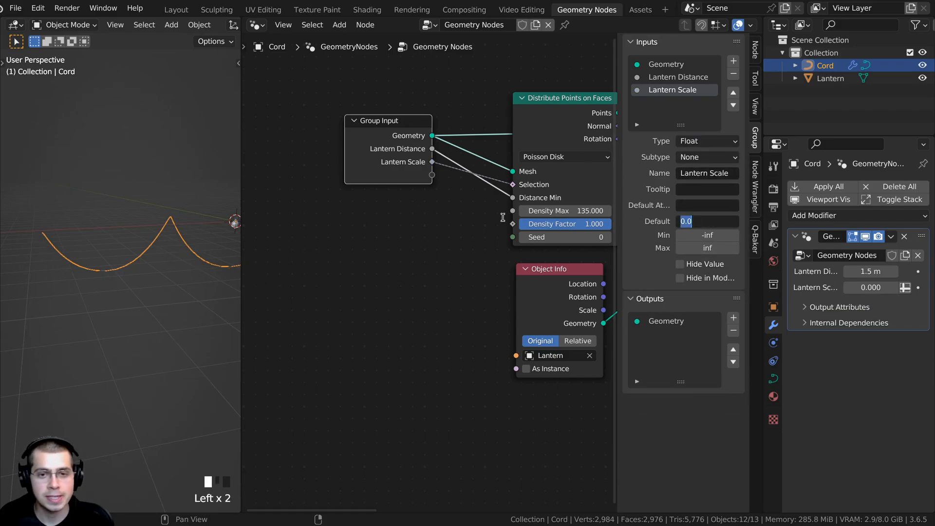
left_click(469, 197)
scroll(480, 196, "down", 2)
middle_click_drag(487, 196, 469, 212)
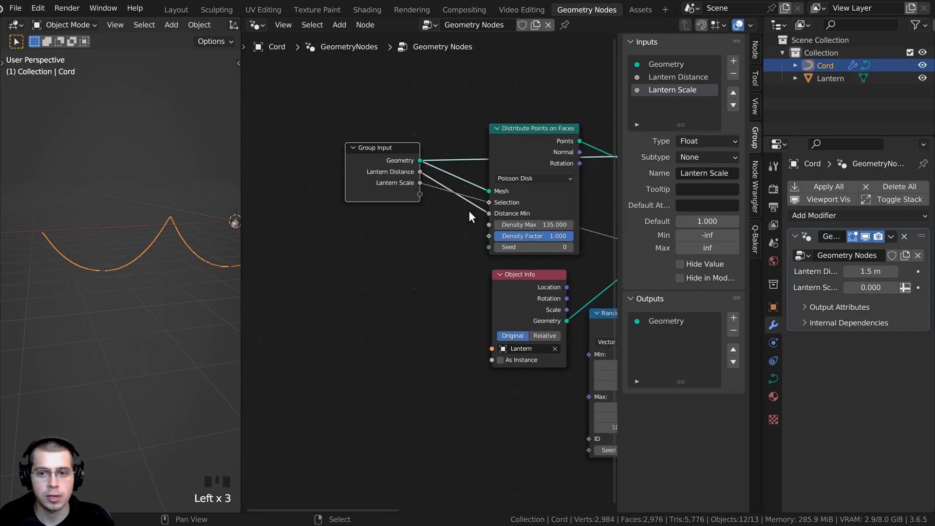
left_click_drag(762, 275, 739, 275)
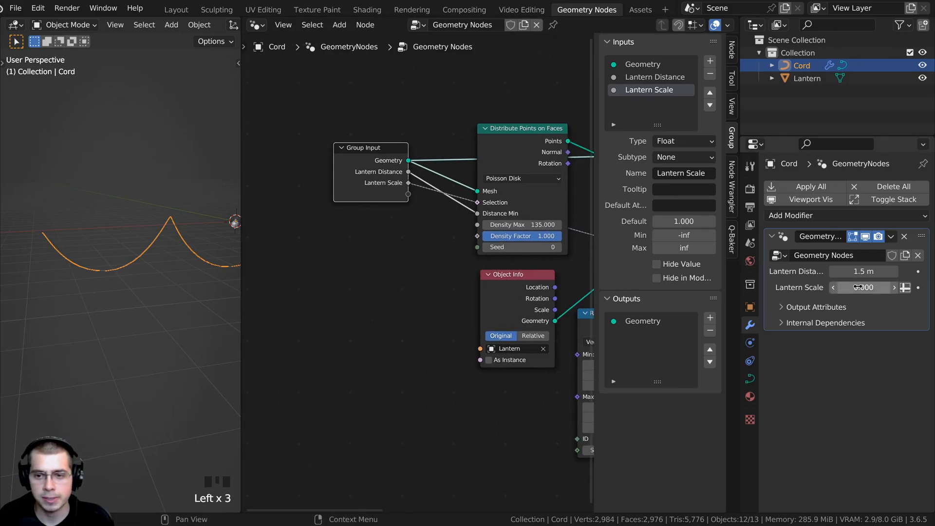
left_click(477, 240)
Expose the Seed and Density Factor of the Distribute Points on Faces node as Group Input sockets.
middle_click_drag(429, 236, 392, 236)
scroll(434, 250, "up", 1)
left_click_drag(434, 266, 358, 210)
left_click(349, 219)
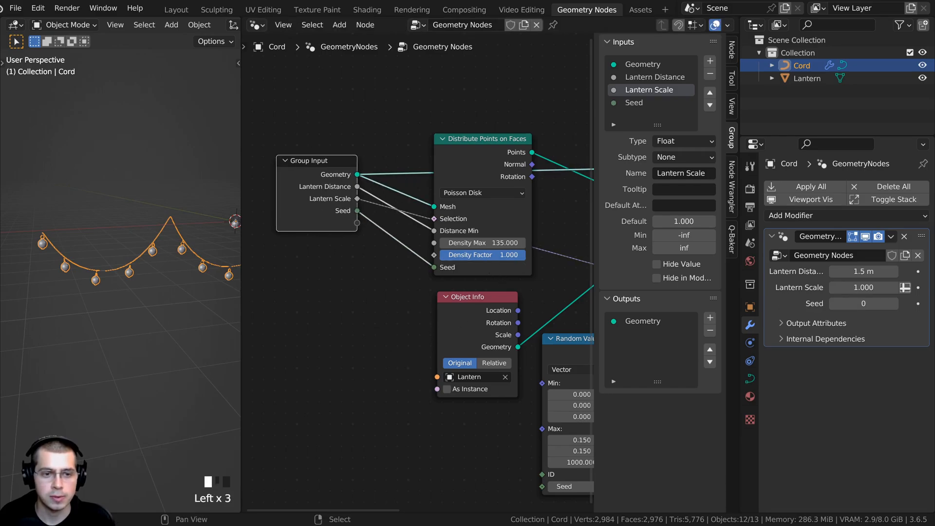
left_click_drag(483, 255, 347, 224)
left_click_drag(333, 230, 328, 229)
middle_click_drag(369, 233, 387, 236)
scroll(402, 249, "up", 1)
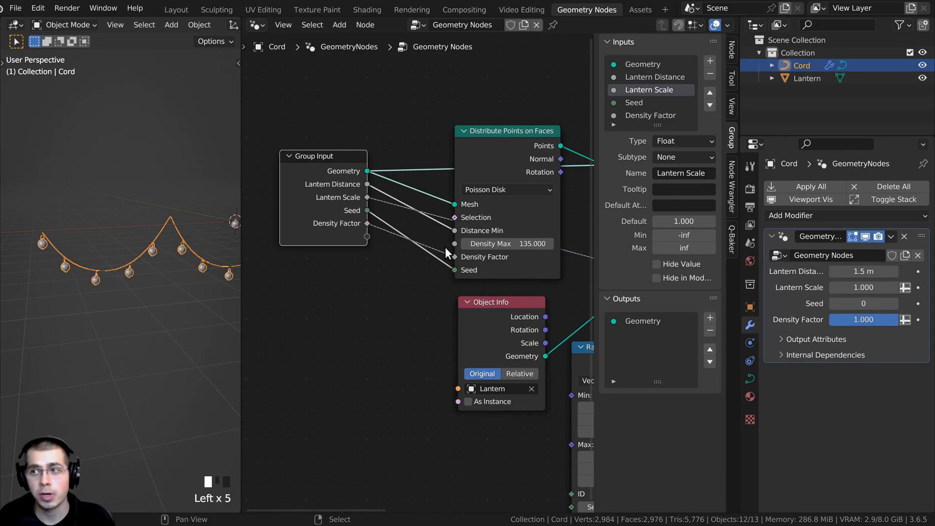
scroll(480, 268, "down", 1)
middle_click_drag(500, 314, 387, 169)
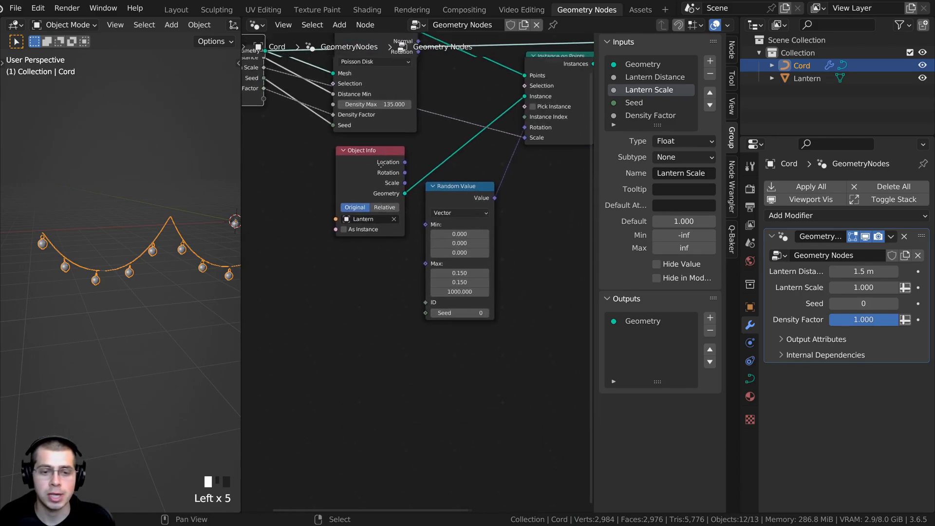
scroll(470, 252, "up", 3)
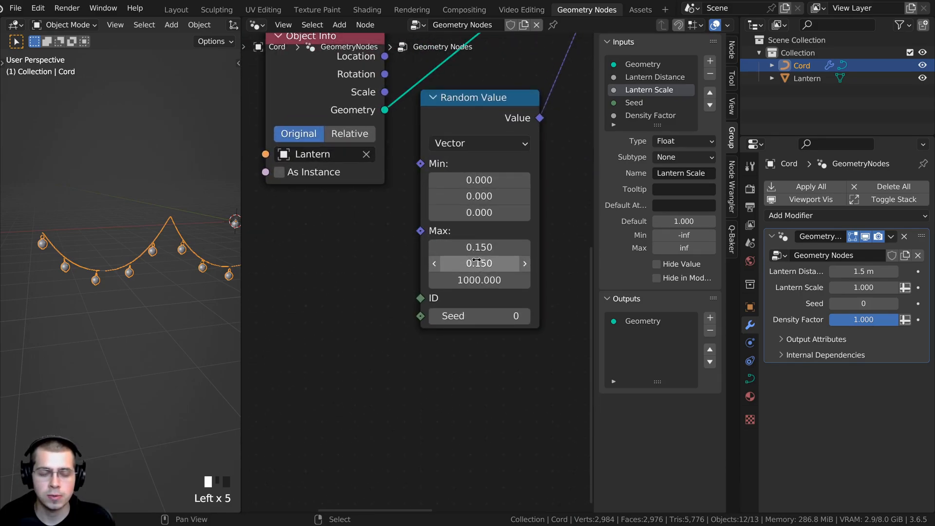
left_click_drag(480, 249, 470, 285)
right_click(499, 249)
right_click(496, 264)
right_click(470, 286)
Add a Combine XYZ node and place it beside the Random Value node, below Object Info.
scroll(444, 267, "down", 1)
middle_click_drag(445, 267, 483, 271)
left_click_drag(459, 238, 395, 232)
middle_click_drag(376, 215, 395, 218)
key("shift+a")
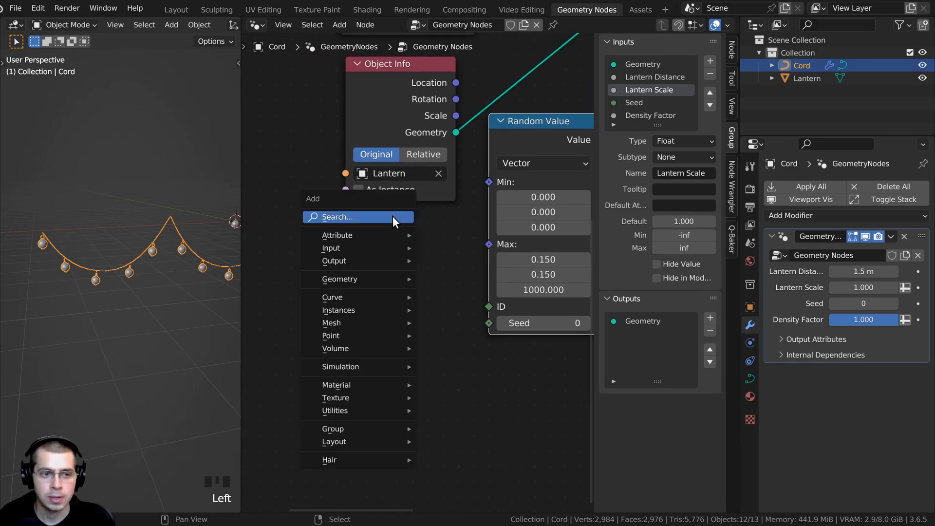
left_click(393, 217)
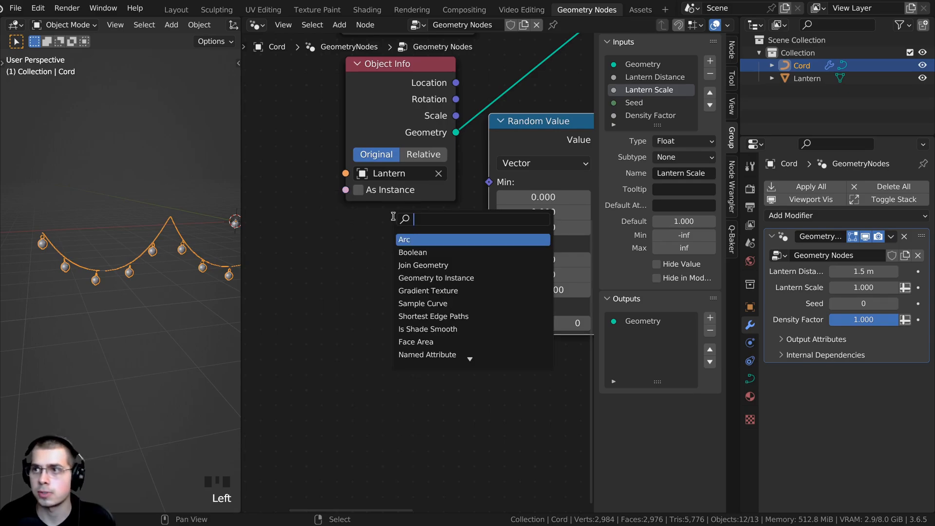
type("com")
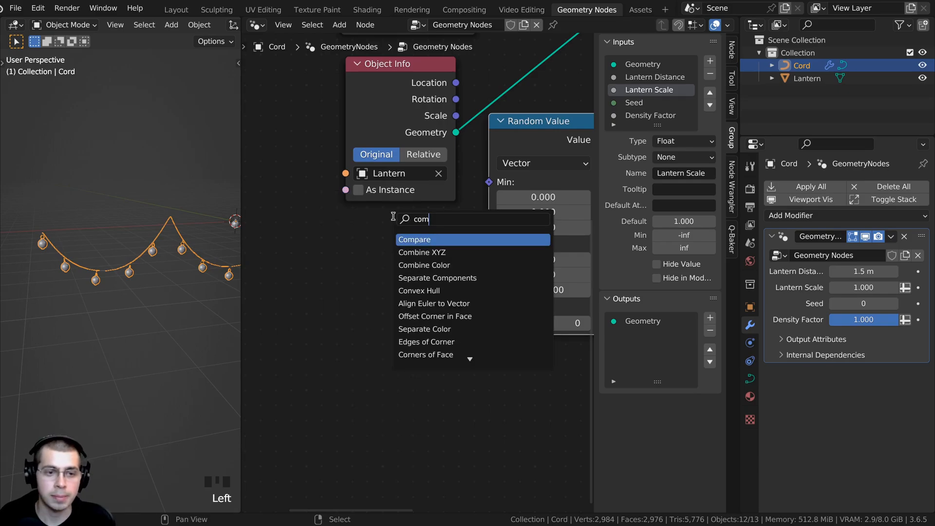
left_click(422, 252)
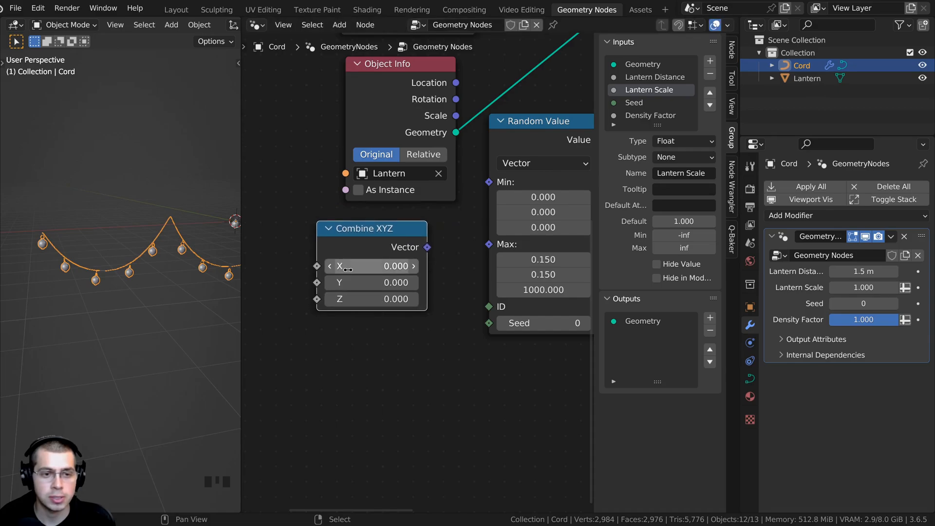
scroll(386, 258, "down", 1)
left_click(386, 258)
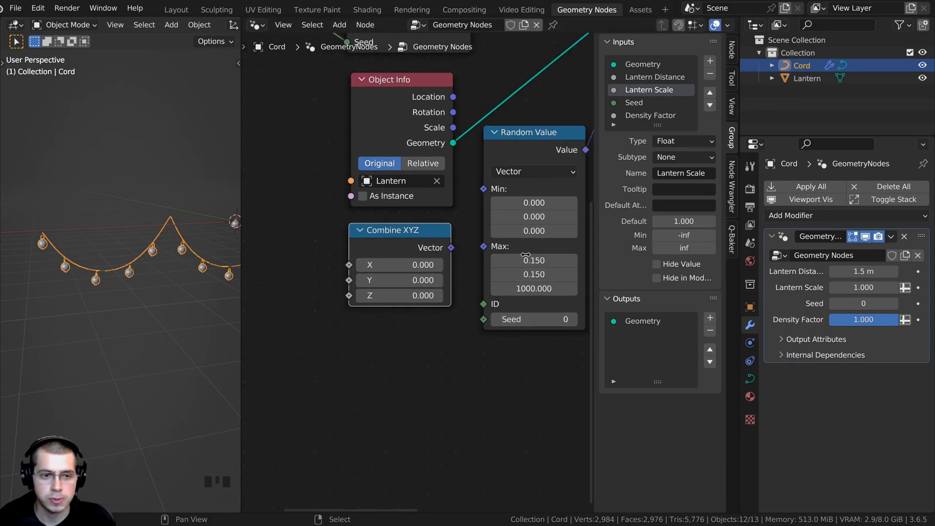
left_click_drag(380, 234, 401, 230)
Set the Combine XYZ node's X and Y to 0.15 and its Z to 1000.
left_click(401, 293)
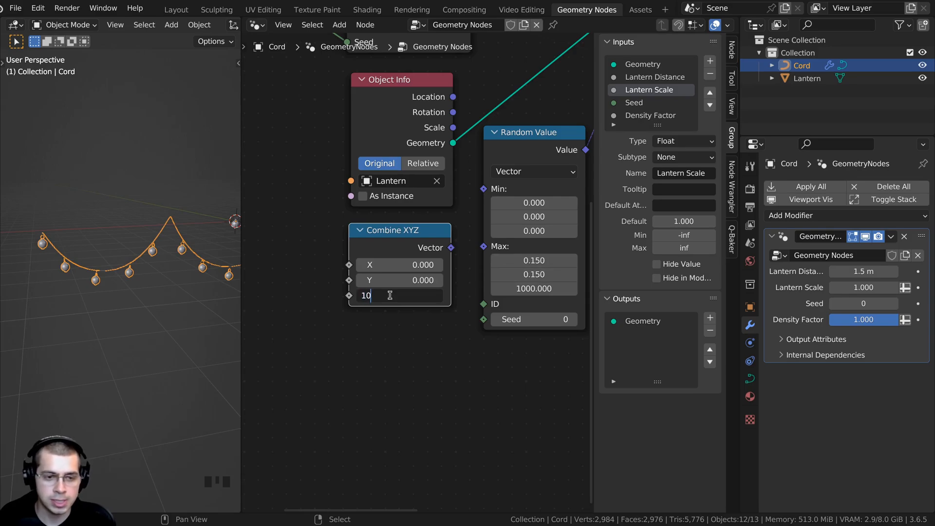
type("1000")
key("Return")
left_click(393, 281)
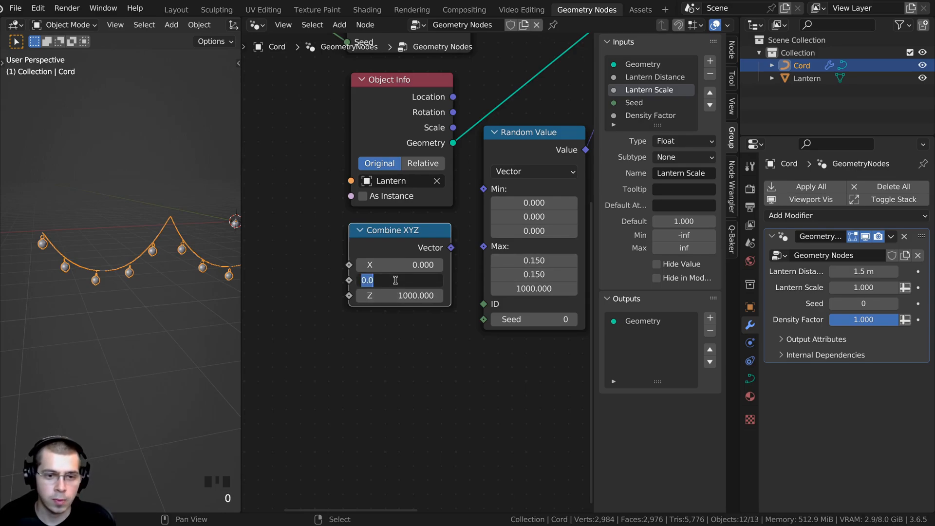
type(".1")
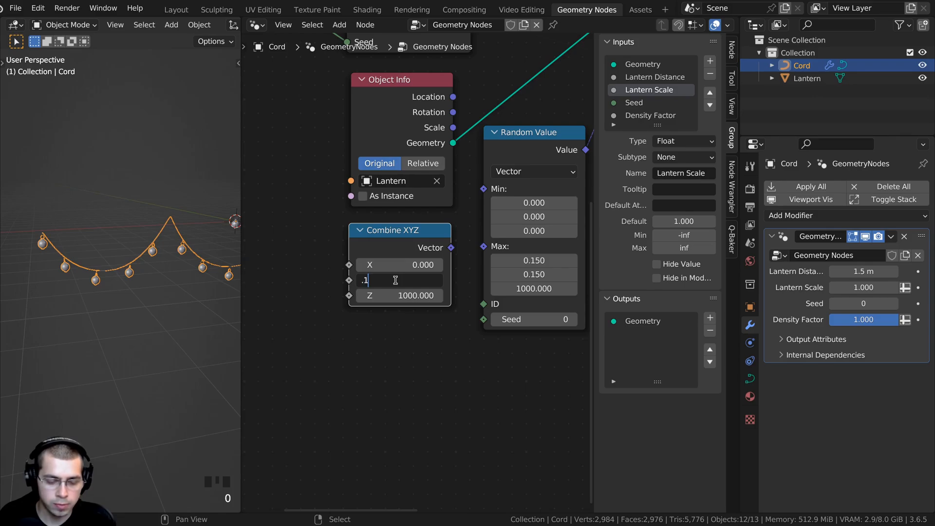
type("5")
key("Return")
key("ctrl+c")
key("ctrl+v")
Connect the Combine XYZ node's Vector output to the Random Value node's Max input.
left_click_drag(400, 244, 395, 243)
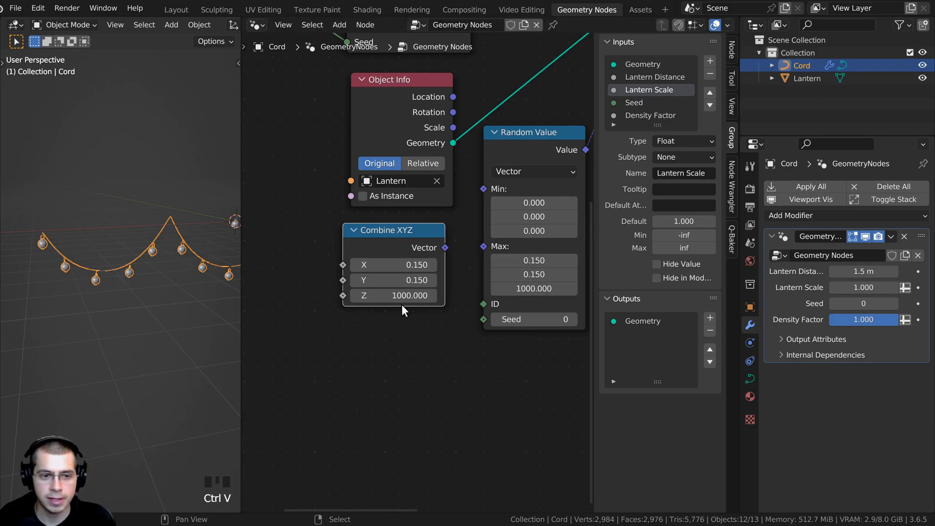
scroll(417, 270, "up", 1)
left_click_drag(394, 220, 393, 217)
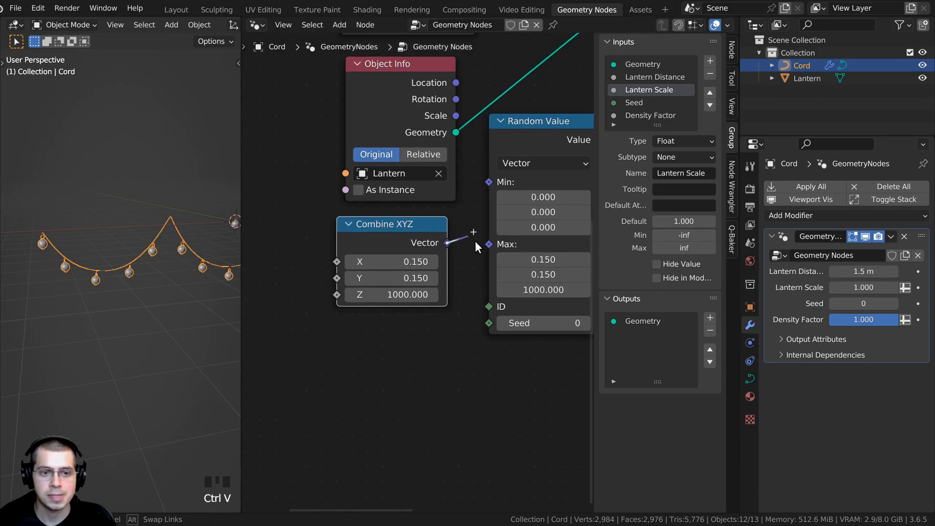
left_click_drag(475, 240, 489, 249)
Expose the Z value of the Combine XYZ node as a Group Input socket.
scroll(419, 259, "down", 5)
middle_click_drag(375, 241, 463, 277)
left_click_drag(487, 322, 379, 110)
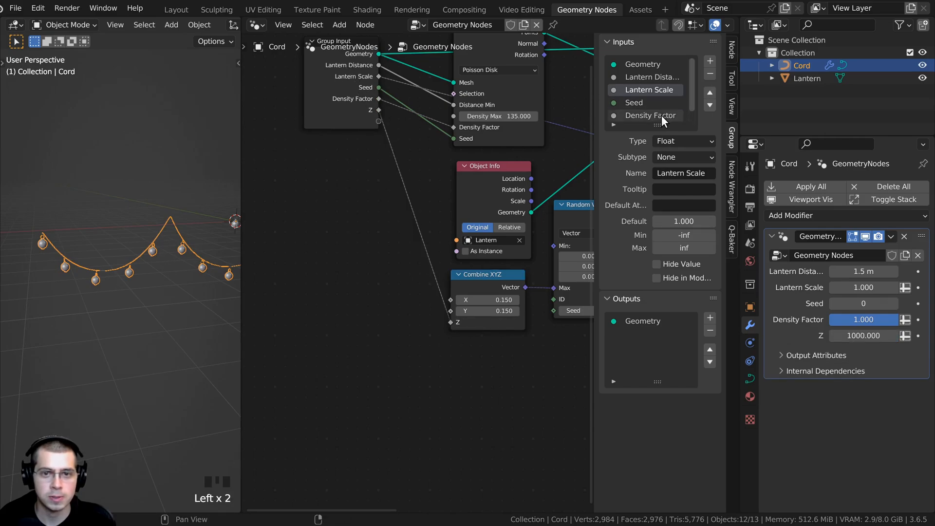
Rename the node group's Z input as Lantern Rotation and hide the node editor's sidebar.
left_click_drag(659, 125, 658, 176)
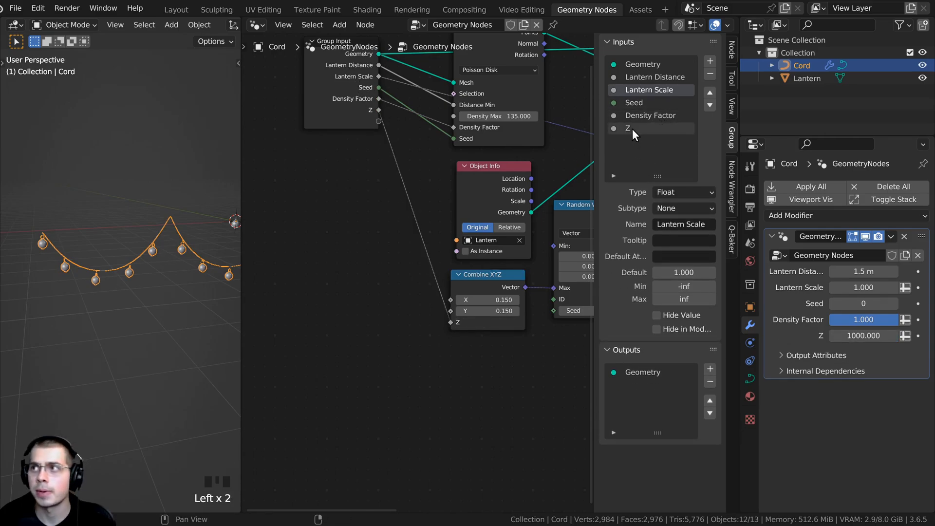
double_click(632, 128)
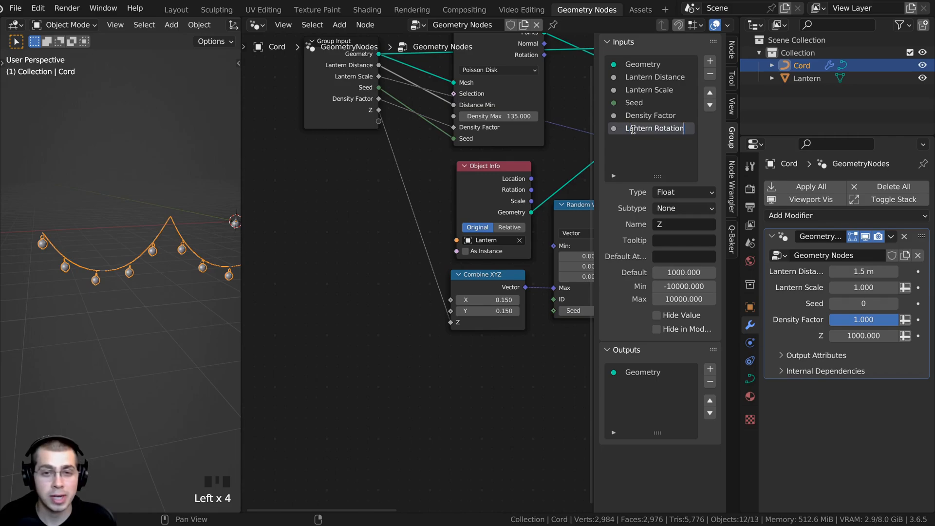
key("Return")
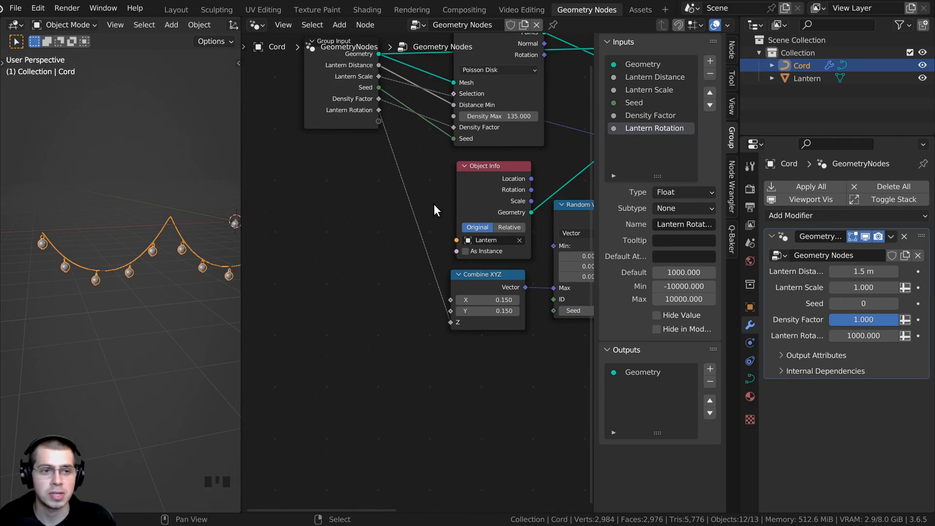
middle_click_drag(434, 204, 433, 240)
scroll(514, 288, "down", 2)
key("n")
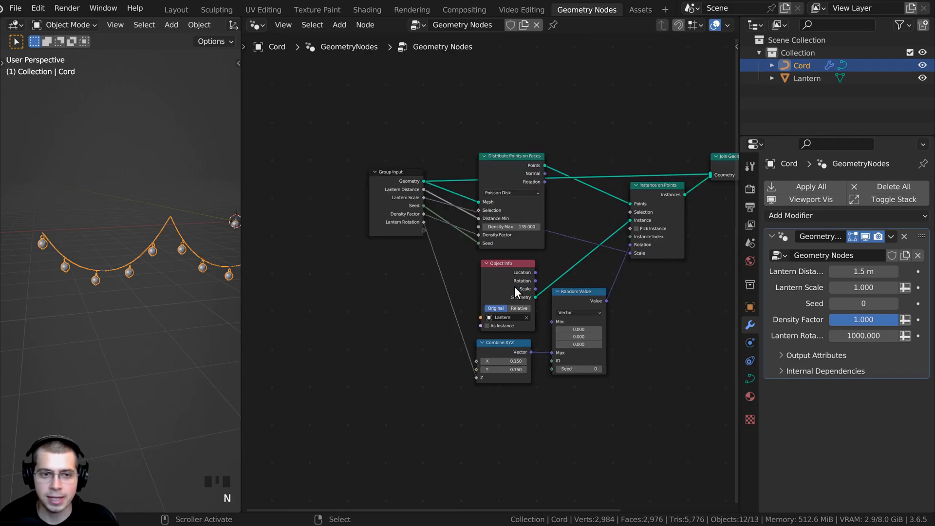
middle_click_drag(514, 286, 406, 297)
Show the cord's modifier settings in the Layout workspace and set the viewport shading to Rendered.
left_click(176, 9)
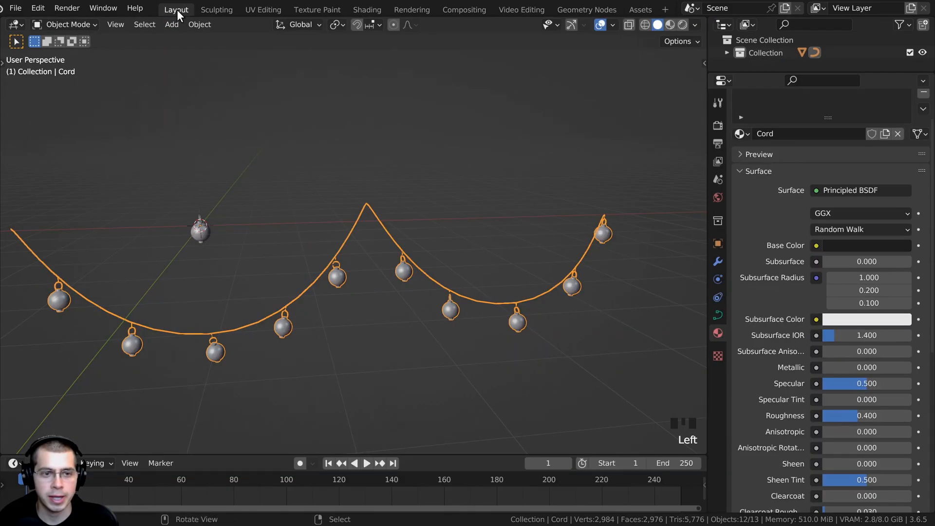
middle_click_drag(282, 241, 648, 313, "shift")
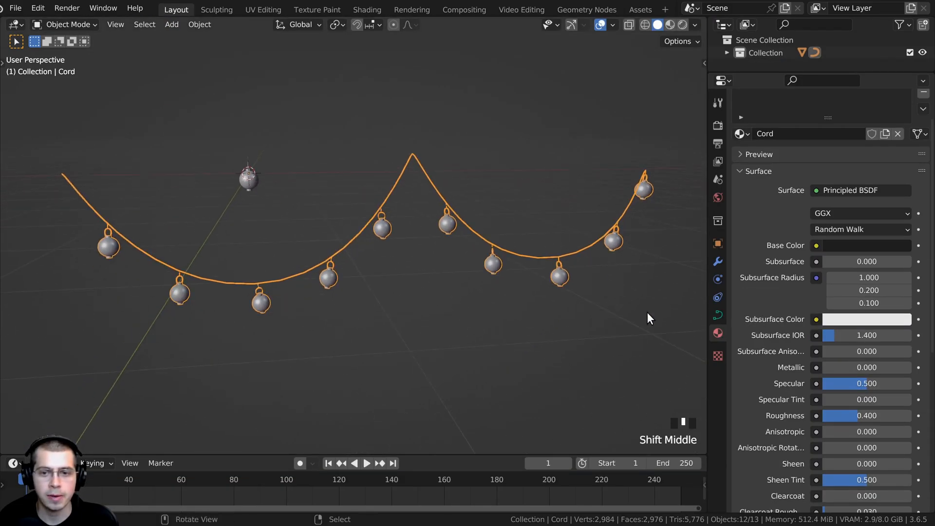
left_click(718, 262)
middle_click_drag(501, 265, 478, 276)
key("z")
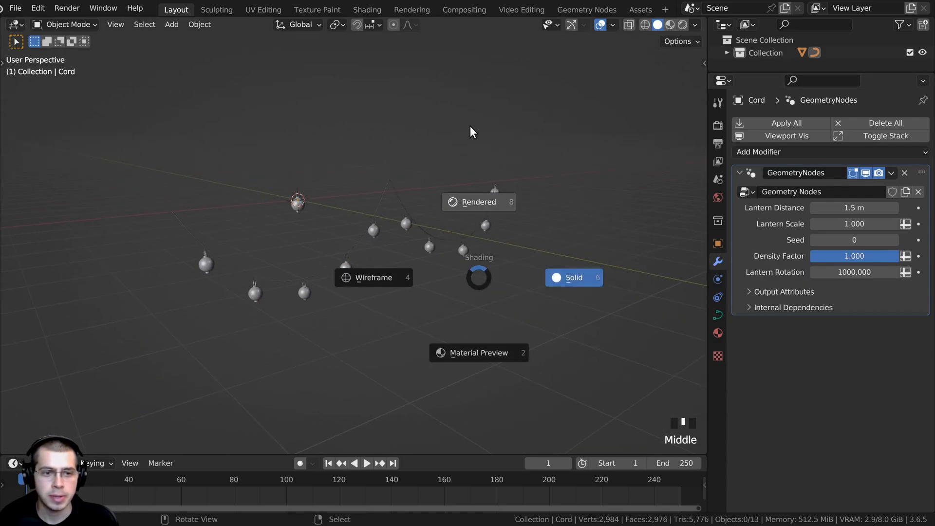
left_click(470, 129)
scroll(292, 282, "up", 2)
middle_click_drag(354, 271, 415, 290)
right_click(378, 257)
scroll(472, 349, "down", 2)
middle_click_drag(472, 349, 499, 326, "shift")
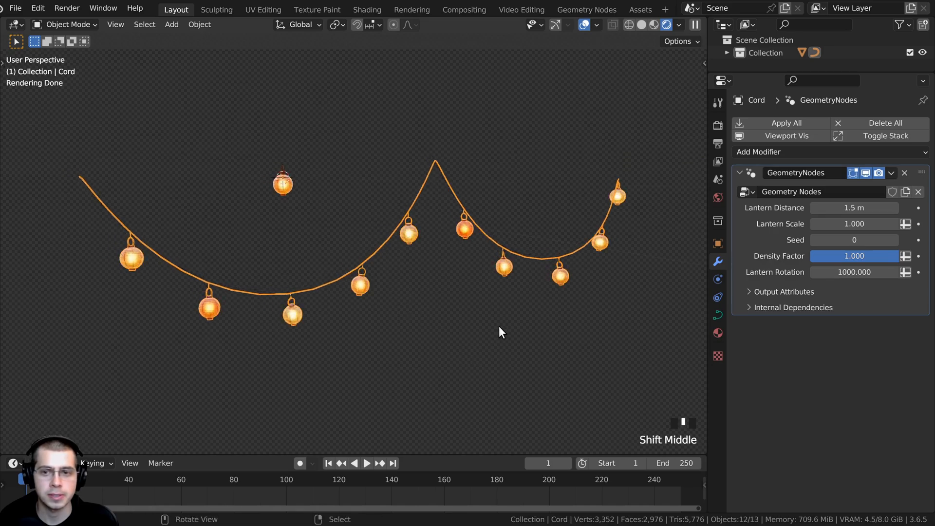
Rename the cord's geometry node group as Paper Lanterns.
left_click(807, 194)
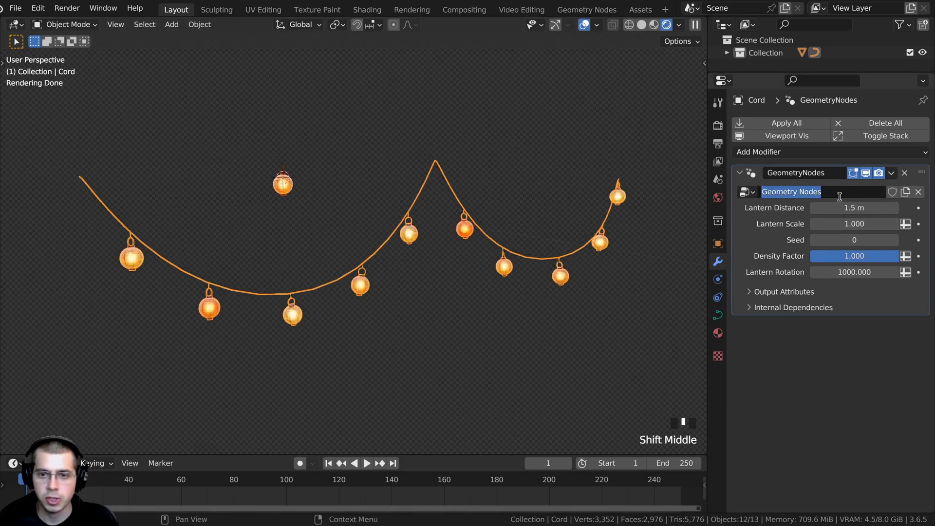
key("ctrl+v")
key("Return")
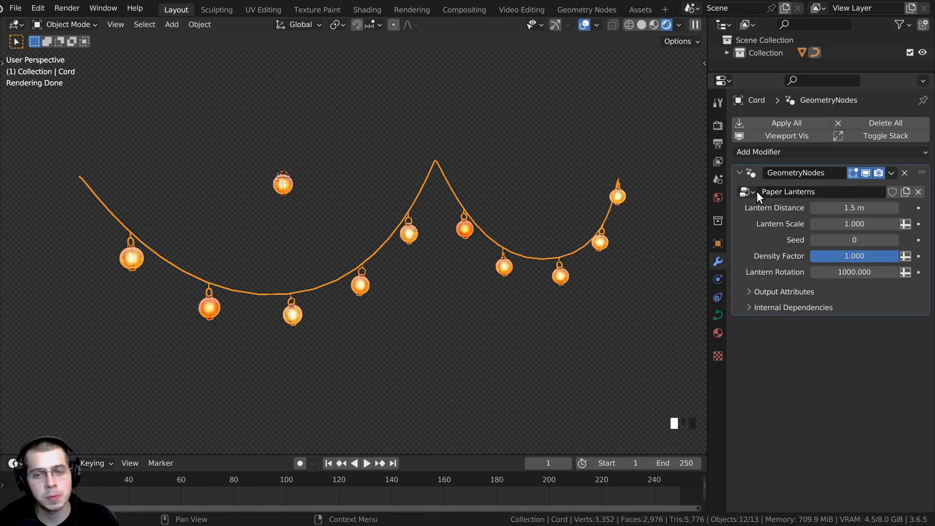
Try out different Lantern Distance, Lantern Scale, Seed and Lantern Rotation values on the cord's modifier.
left_click_drag(854, 208, 901, 225)
right_click(834, 208)
right_click(834, 224)
left_click_drag(833, 239, 867, 272)
right_click(834, 240)
right_click(855, 272)
In Edit Mode, select the cord's end control point beyond the second sag and move it outward.
middle_click_drag(587, 306, 542, 306)
key("alt+a")
left_click_drag(482, 156, 576, 282)
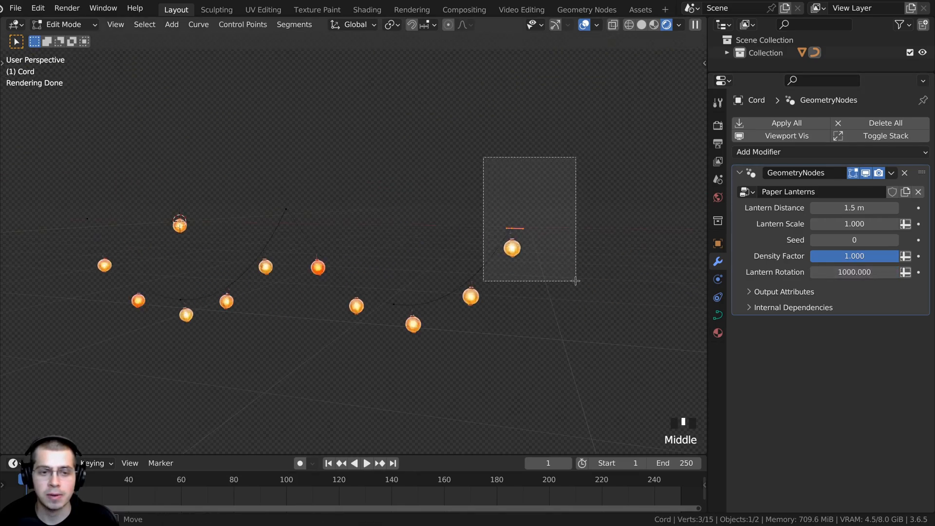
key("g")
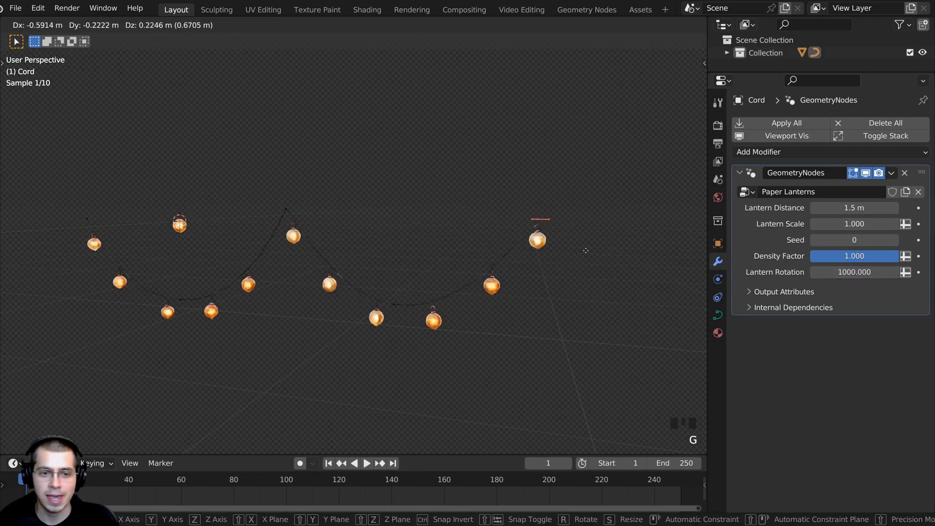
left_click(538, 245)
Extrude a new segment from the cord's end point, then scale, rotate and move its handle level with the previous peak.
middle_click_drag(485, 255, 393, 235, "shift")
key("e")
left_click(506, 359)
key("s")
left_click(563, 349)
key("g")
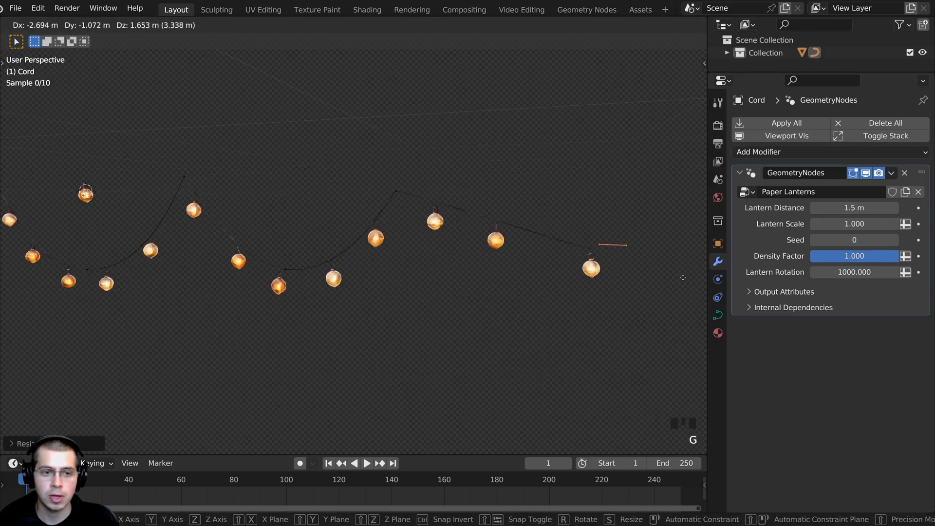
left_click(699, 232)
key("r")
left_click(699, 222)
key("g")
left_click(703, 217)
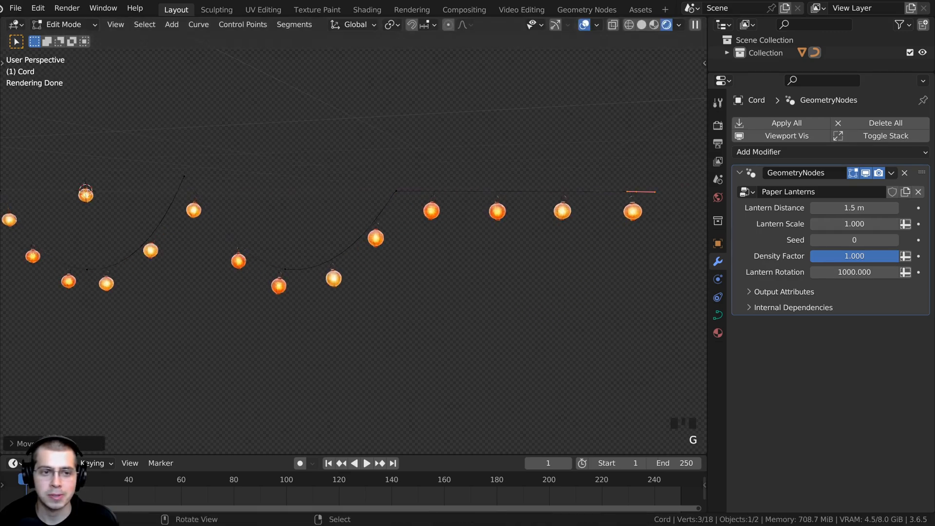
mouse_move(248, 261)
middle_mouse_down()
mouse_move(188, 263)
mouse_move(265, 263)
middle_mouse_up()
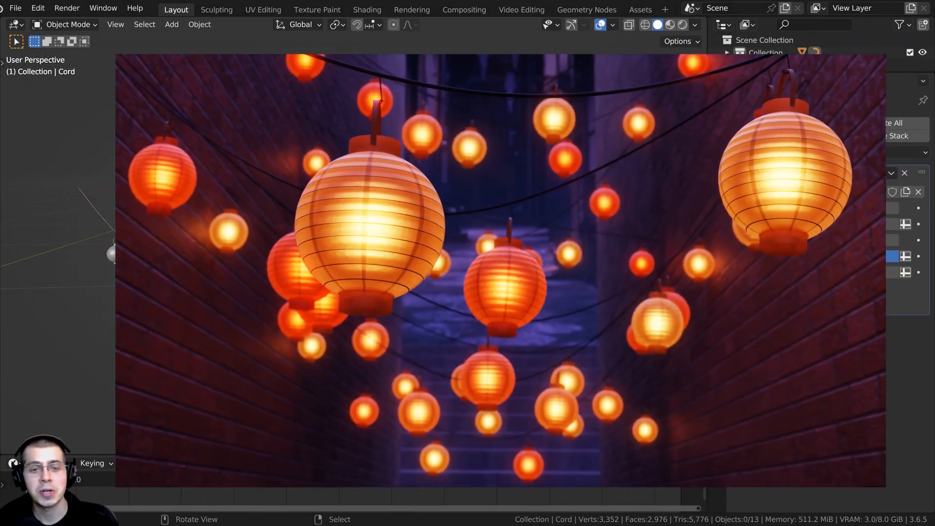
key("a")
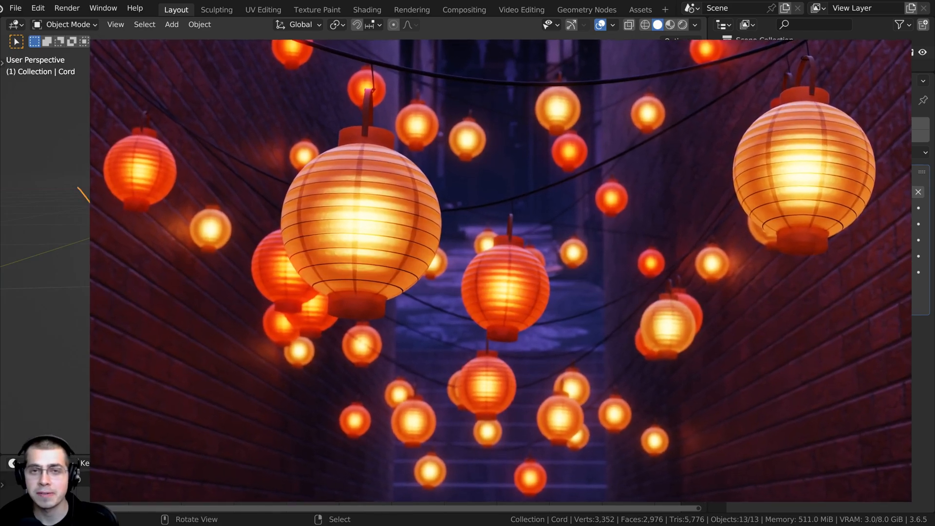